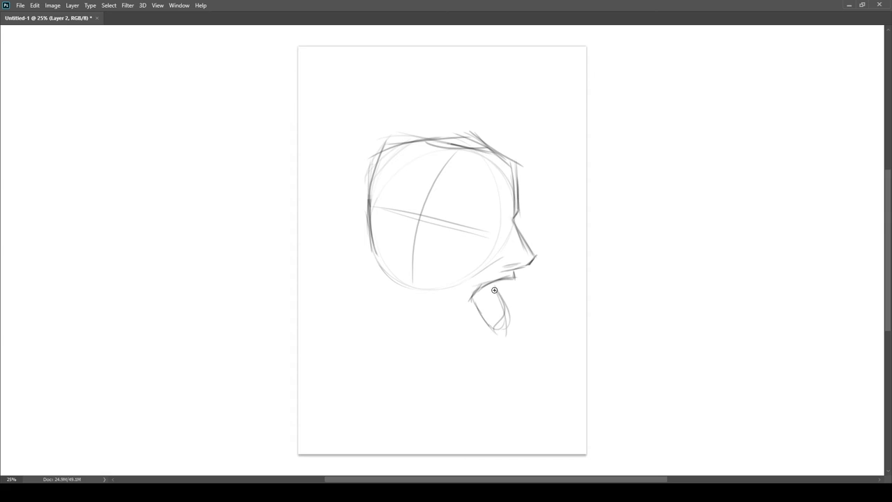
Step: Redraw the open mouth as a narrower tapering loop below the nose and reshape the upper lip
drag(506, 336, 511, 310)
key(b)
drag(497, 289, 497, 338)
mouse_move(471, 300)
mouse_down()
mouse_move(479, 333)
mouse_move(504, 341)
mouse_up()
mouse_move(505, 301)
mouse_down()
mouse_move(492, 345)
mouse_move(474, 304)
mouse_move(513, 279)
mouse_up()
key(e)
key(b)
key(e)
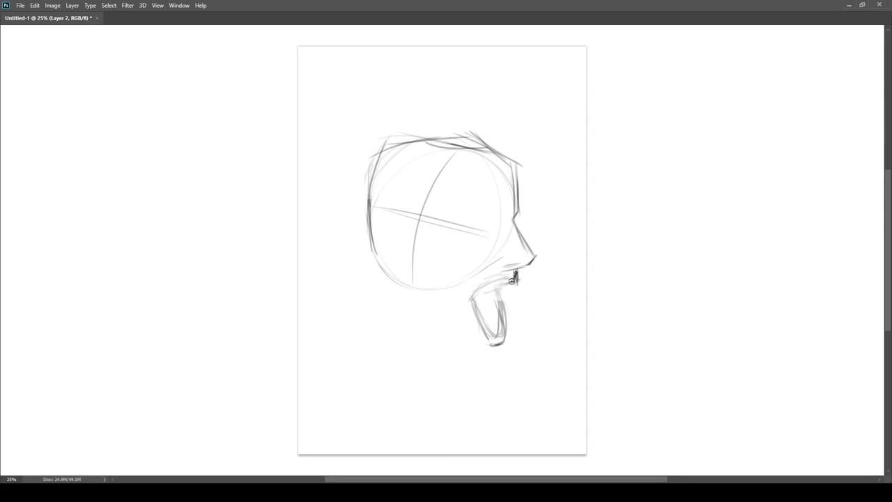
key(ctrl+z)
Step: Sketch the front hairline and temple, and add the eyebrow and eye in profile behind the nose bridge
drag(477, 172, 513, 159)
mouse_move(514, 144)
mouse_down()
mouse_move(483, 163)
mouse_move(426, 230)
mouse_move(452, 216)
mouse_up()
drag(452, 188, 481, 184)
drag(469, 226, 499, 218)
key(e)
mouse_move(483, 226)
mouse_down()
mouse_move(478, 219)
mouse_move(500, 214)
mouse_up()
Step: Mark the base of the chin with a faint guideline below the mouth, using a smaller brush
key([)
key([)
key([)
key([)
drag(460, 371, 496, 375)
Step: Lasso the open mouth, adjust it with Free Transform and clear the selection
key(e)
key(l)
mouse_move(477, 280)
mouse_down()
mouse_move(535, 296)
mouse_move(521, 271)
mouse_up()
key(ctrl+t)
drag(534, 361, 530, 353)
key(Return)
key(ctrl+d)
Step: Darken the nose contour from the bridge down to the tip
key(b)
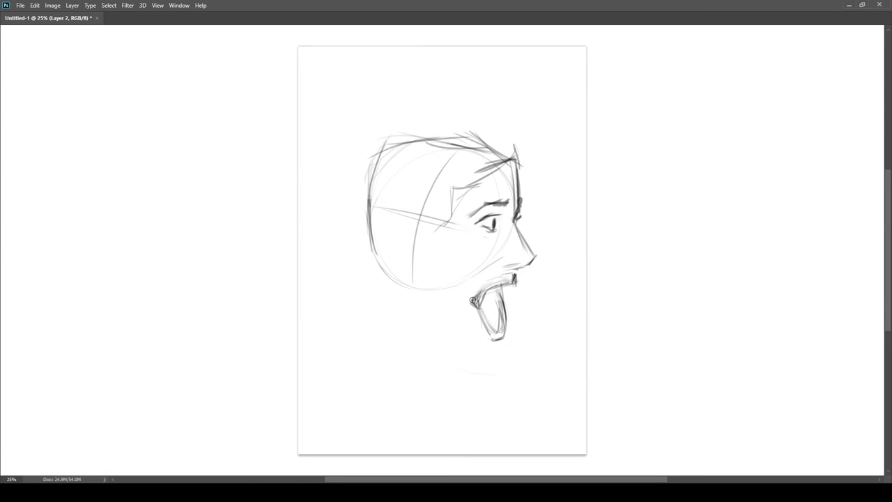
drag(525, 264, 538, 257)
drag(518, 225, 536, 253)
Step: Fade the construction lines of the cranium and strengthen the hair strokes above the forehead
key(e)
key(b)
mouse_move(373, 244)
mouse_down()
mouse_move(507, 147)
mouse_move(492, 182)
mouse_up()
drag(520, 162, 496, 181)
key(e)
Step: Sketch the ear's outer contour and inner folds at the back of the head
drag(373, 225, 389, 270)
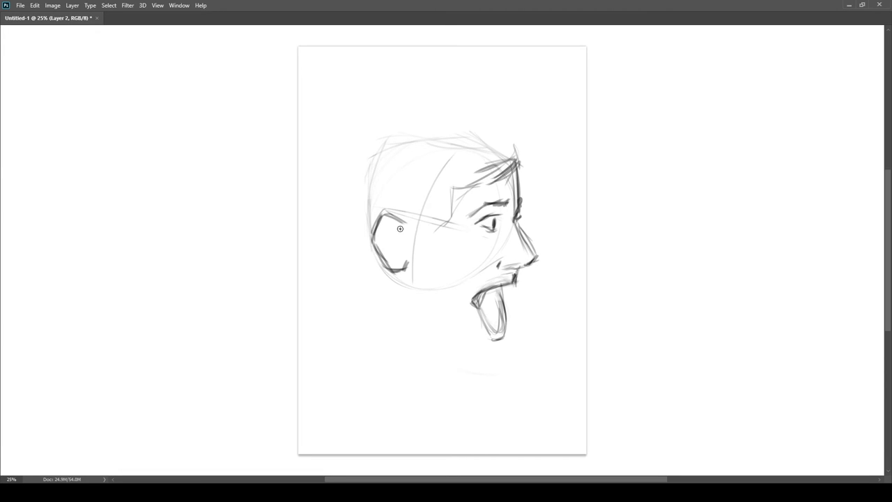
drag(400, 257, 388, 257)
key(e)
key(b)
drag(384, 212, 369, 237)
Step: Sketch the jawline from below the ear to the chin, and rough in the chin's front edge
mouse_move(404, 280)
mouse_down()
mouse_move(419, 326)
mouse_move(500, 346)
mouse_up()
key(e)
drag(496, 374, 430, 327)
key(b)
mouse_move(500, 340)
mouse_down()
mouse_move(493, 370)
mouse_move(448, 356)
mouse_up()
key(e)
key(b)
Step: Erase excess lines below the ear and under the chin, and redraw the rear edge of the jaw
key(e)
mouse_move(367, 265)
mouse_down()
mouse_move(362, 339)
mouse_move(416, 317)
mouse_up()
key(b)
drag(411, 269, 422, 315)
key(e)
drag(494, 370, 449, 358)
Step: Redraw the skull outline over the crown and back of the head, erasing the old hairline and guides
key(l)
drag(372, 286, 386, 135)
drag(358, 153, 489, 148)
key(e)
drag(418, 162, 381, 202)
key(b)
drag(357, 165, 421, 131)
mouse_move(377, 147)
mouse_down()
mouse_move(478, 138)
mouse_move(523, 153)
mouse_move(454, 209)
mouse_move(506, 146)
mouse_move(384, 149)
mouse_move(352, 191)
mouse_move(369, 278)
mouse_up()
Step: Draw the back of the neck and the curved neckline running forward beneath the jaw
key(e)
key(b)
key(e)
key(b)
mouse_move(370, 277)
mouse_down()
mouse_move(361, 348)
mouse_move(450, 382)
mouse_up()
drag(357, 338, 449, 378)
Step: Lasso the ear, reposition it with Free Transform and clear the selection
key(l)
mouse_move(398, 284)
mouse_down()
mouse_move(370, 265)
mouse_move(399, 284)
mouse_up()
key(ctrl+t)
drag(388, 247, 394, 254)
drag(761, 83, 751, 53)
key(Return)
key(ctrl+d)
Step: Refine the iris and lower lid of the eye with darker strokes
key(e)
key(b)
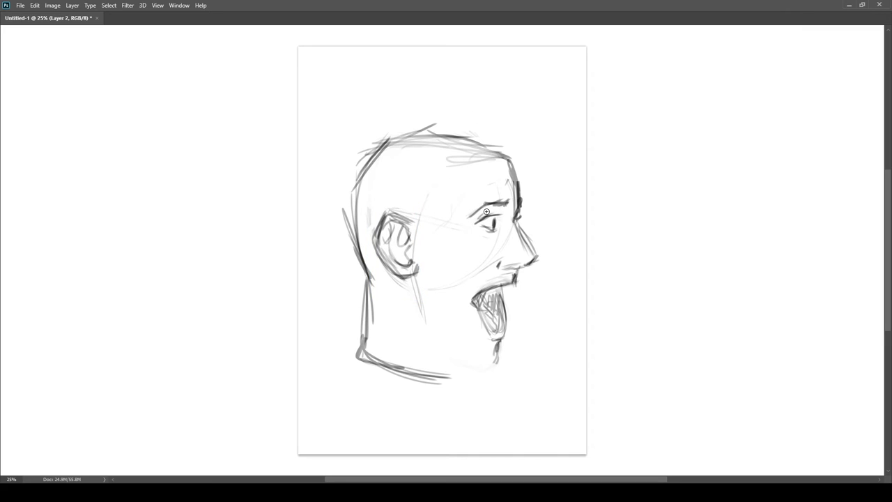
drag(494, 221, 493, 229)
Step: Erase the open mouth and redraw the jaw and chin as simple straight contours
key(e)
mouse_move(476, 295)
mouse_down()
mouse_move(515, 281)
mouse_move(496, 360)
mouse_up()
key(b)
drag(415, 273, 432, 331)
drag(430, 330, 486, 368)
drag(514, 278, 497, 361)
Step: Reinforce the head outline from the nape over the crown to the forehead, and define the nostril area
mouse_move(368, 357)
mouse_down()
mouse_move(348, 241)
mouse_move(370, 282)
mouse_move(369, 140)
mouse_up()
mouse_move(373, 272)
mouse_down()
mouse_move(386, 129)
mouse_move(515, 171)
mouse_up()
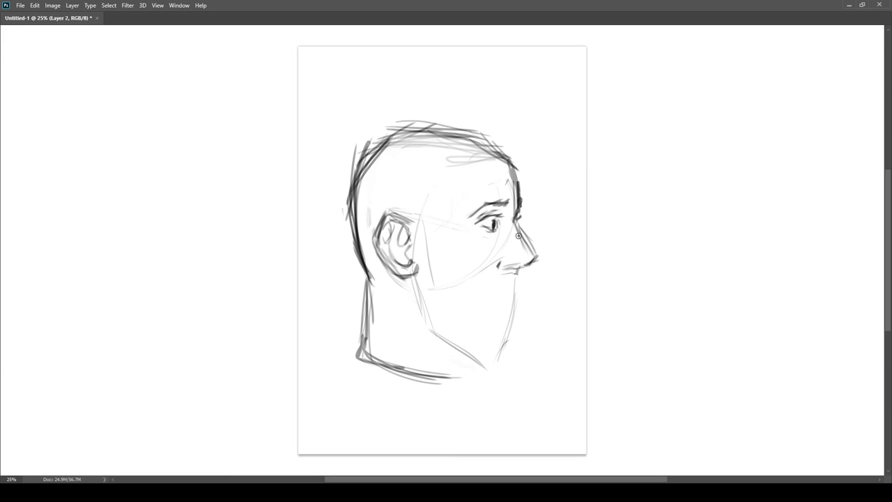
drag(509, 273, 516, 260)
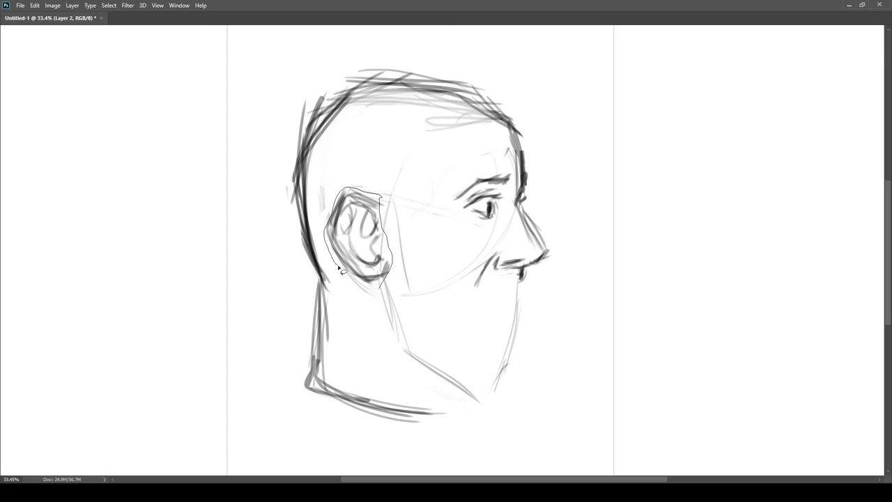
Step: Sketch the hair at the forehead with the temple hairline running down toward the ear
drag(514, 176, 461, 193)
drag(408, 232, 446, 124)
scroll(532, 151, down, 1)
mouse_move(523, 142)
mouse_down()
mouse_move(490, 149)
mouse_move(432, 189)
mouse_up()
drag(446, 152, 425, 192)
Step: Add short nape and neck-fold strokes, and sketch a softened sideburn in front of the ear
mouse_move(371, 307)
mouse_down()
mouse_move(382, 276)
mouse_move(369, 323)
mouse_up()
drag(374, 273, 367, 349)
drag(400, 322, 390, 360)
drag(436, 241, 438, 282)
drag(445, 240, 452, 282)
key(e)
drag(449, 279, 438, 256)
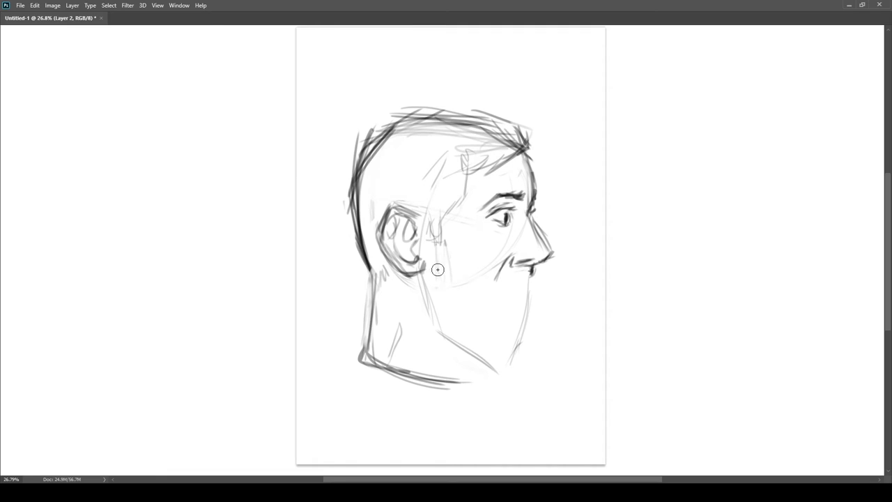
Step: Try an open mouth with a dark upper lip and a looped lower edge, undoing stray strokes
mouse_move(505, 286)
mouse_down()
mouse_move(513, 315)
mouse_move(502, 300)
mouse_move(515, 282)
mouse_move(518, 308)
mouse_move(501, 315)
mouse_up()
key(ctrl+z)
mouse_move(516, 280)
mouse_down()
mouse_move(505, 319)
mouse_move(496, 296)
mouse_move(504, 324)
mouse_up()
key(ctrl+z)
key(ctrl+z)
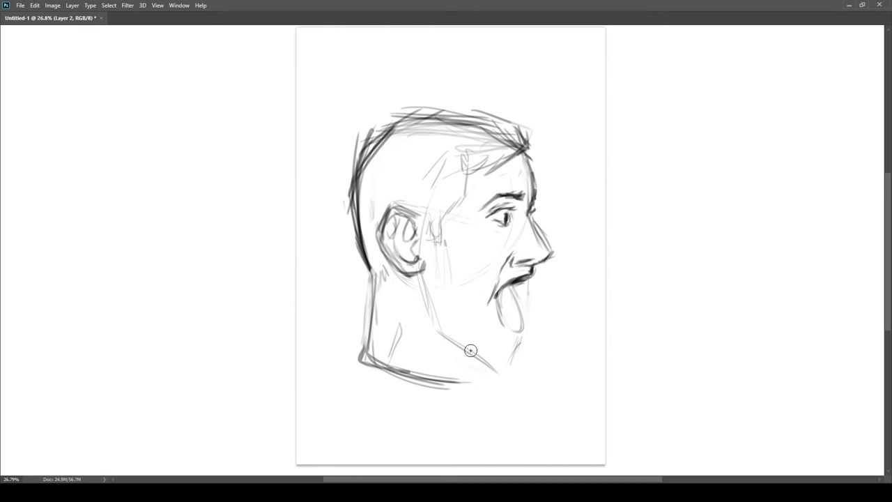
Step: Darken the underside of the jaw and round the chin, undoing the misplaced chin stroke
drag(501, 374, 468, 351)
mouse_move(516, 363)
mouse_down()
mouse_move(463, 348)
mouse_move(496, 372)
mouse_up()
key(ctrl+z)
drag(441, 341, 461, 354)
Step: Redraw the open mouth with a thicker lower lip and inner contour, and lighten the upper lip
drag(514, 284, 525, 319)
mouse_move(529, 274)
mouse_down()
mouse_move(508, 286)
mouse_move(521, 332)
mouse_up()
key(ctrl+z)
drag(497, 300, 515, 331)
drag(519, 279, 498, 290)
key(e)
drag(510, 284, 529, 279)
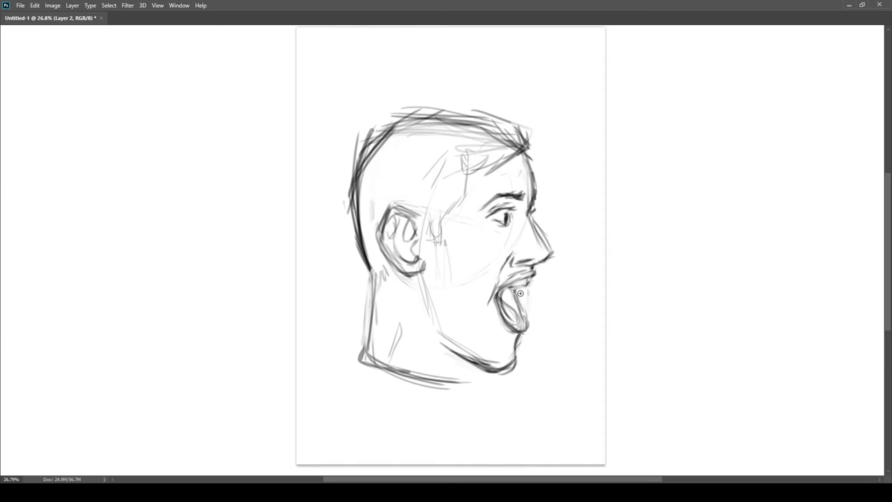
Step: Add strokes to the sideburn and draw a long line extending forward from the mouth toward the canvas edge
drag(436, 240, 444, 258)
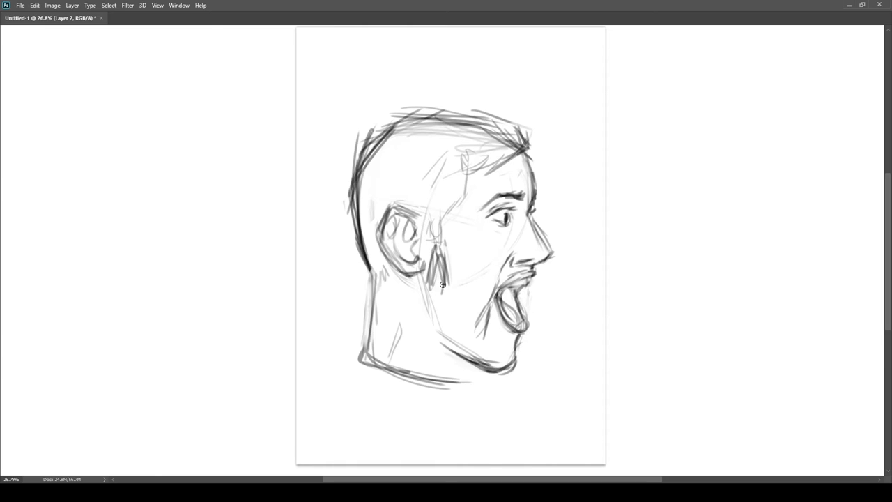
drag(525, 289, 601, 291)
drag(552, 289, 600, 301)
Step: Draw the raised collar behind the neck and its lower edge sweeping forward
drag(365, 337, 337, 360)
drag(339, 358, 353, 414)
drag(354, 398, 432, 420)
drag(373, 327, 338, 361)
drag(365, 325, 340, 358)
Step: Extend the line projecting from the mouth, darken the nose profile, and erase the open mouth and cheek lines
drag(527, 287, 604, 317)
mouse_move(512, 277)
mouse_down()
mouse_move(519, 327)
mouse_move(521, 293)
mouse_up()
key(ctrl+z)
drag(535, 213, 553, 251)
drag(491, 273, 478, 308)
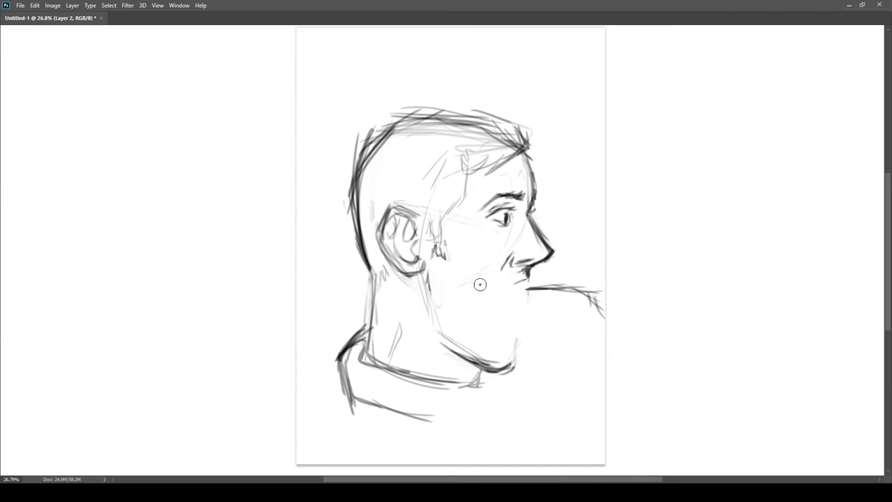
Step: Sketch the short hair with dark strokes along the crown, forehead and side hairline
drag(357, 179, 378, 136)
drag(359, 172, 496, 115)
drag(427, 109, 519, 127)
drag(526, 147, 371, 183)
drag(392, 149, 359, 179)
drag(418, 157, 363, 183)
drag(440, 151, 382, 178)
mouse_move(391, 130)
mouse_down()
mouse_move(519, 143)
mouse_move(492, 174)
mouse_move(456, 190)
mouse_up()
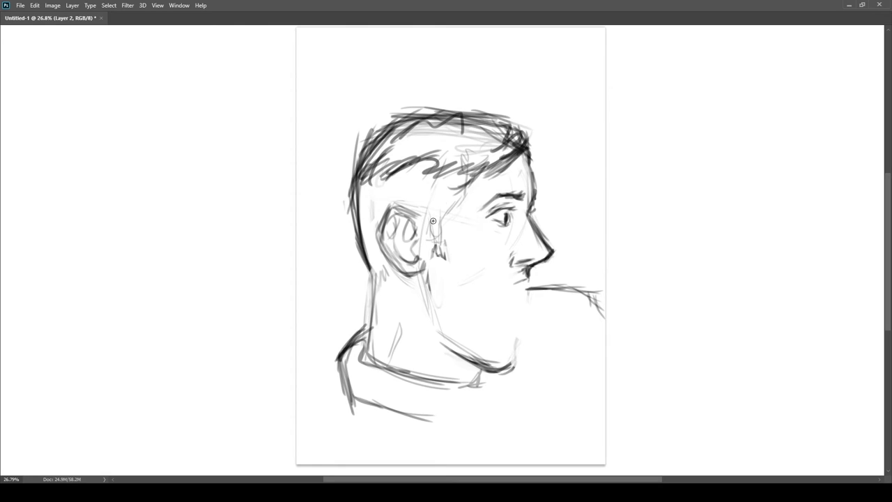
Step: Lasso the jaw and chin lines, delete them, and clean up the remaining chin strokes
drag(500, 349, 481, 330)
mouse_move(497, 308)
mouse_down()
mouse_move(484, 363)
mouse_move(413, 292)
mouse_up()
key(Delete)
key(ctrl+d)
drag(462, 348, 434, 350)
Step: Darken the neckline along the collar and the contour of the nape and back of the head
drag(345, 322, 427, 363)
drag(347, 347, 457, 371)
drag(354, 262, 349, 329)
drag(355, 254, 350, 327)
drag(338, 163, 354, 261)
mouse_move(340, 111)
mouse_down()
mouse_move(331, 195)
mouse_move(350, 252)
mouse_up()
drag(351, 252, 342, 217)
drag(337, 160, 359, 256)
Step: Fade the leftover jaw and neck-fold lines below the ear, and undo the trial jaw strokes
drag(417, 252, 418, 300)
drag(380, 306, 382, 327)
drag(402, 271, 446, 312)
drag(406, 281, 466, 320)
key(ctrl+alt+z)
key(ctrl+alt+z)
mouse_move(456, 354)
mouse_down()
mouse_move(493, 358)
mouse_move(505, 314)
mouse_up()
key(ctrl+alt+z)
key(ctrl+alt+z)
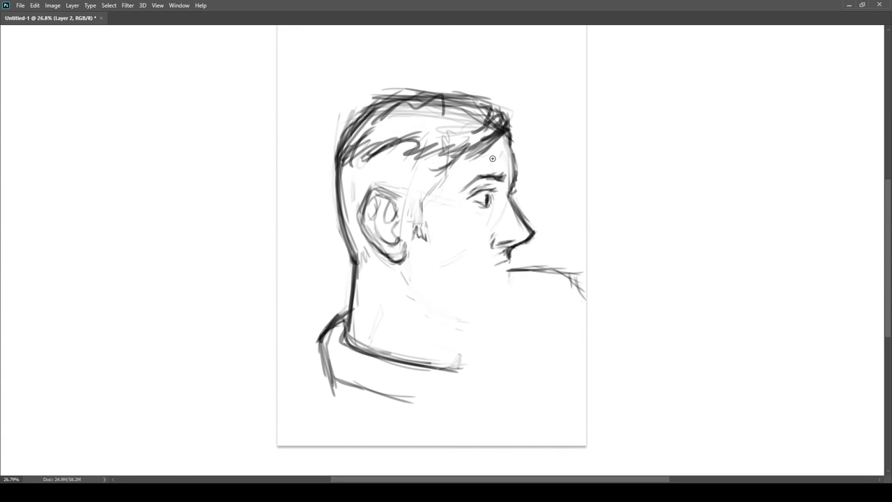
Step: Sketch the mouth, chin, jaw underside and front of the neck, and erase the old shoulder line beyond the lips
drag(484, 270, 502, 265)
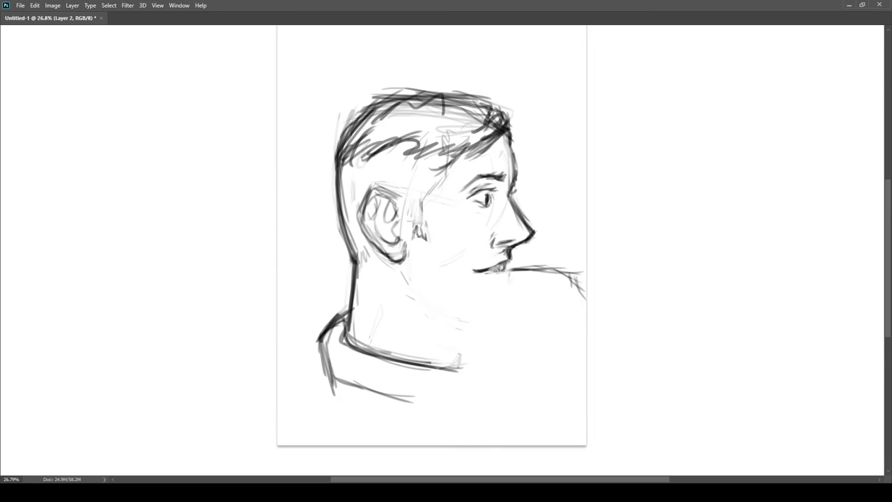
mouse_move(404, 259)
mouse_down()
mouse_move(464, 314)
mouse_move(440, 299)
mouse_up()
key(e)
mouse_move(452, 350)
mouse_down()
mouse_move(457, 364)
mouse_move(411, 358)
mouse_up()
mouse_move(512, 269)
mouse_down()
mouse_move(494, 290)
mouse_move(471, 275)
mouse_up()
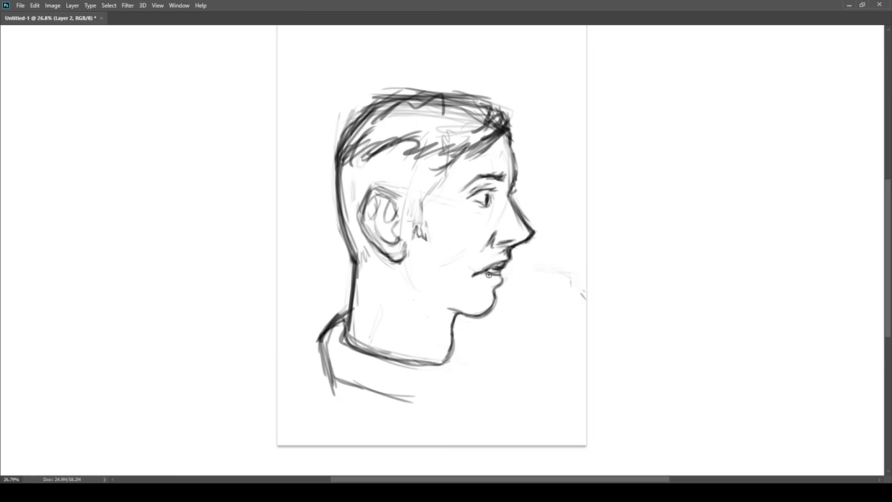
mouse_move(503, 280)
mouse_down()
mouse_move(495, 274)
mouse_move(511, 258)
mouse_move(516, 216)
mouse_up()
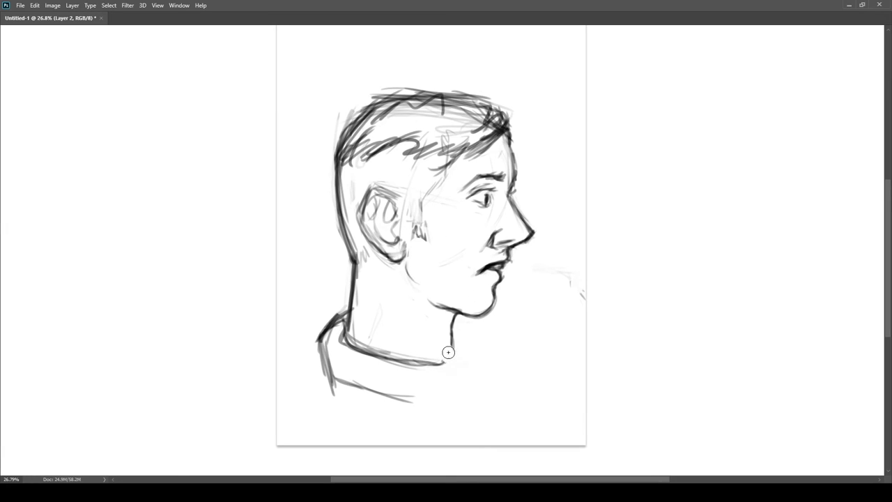
Step: Rework the lower front of the neck and sketch the collar edges and the far shoulder line
mouse_move(442, 361)
mouse_down()
mouse_move(463, 351)
mouse_move(461, 359)
mouse_up()
drag(454, 331, 464, 351)
drag(369, 342, 432, 355)
drag(504, 272, 568, 293)
drag(355, 393, 440, 406)
drag(410, 367, 437, 404)
Step: Sketch the collar's front flap, the back shoulder and the jacket's front opening
drag(477, 376, 446, 394)
drag(465, 340, 493, 367)
mouse_move(343, 380)
mouse_down()
mouse_move(292, 443)
mouse_move(302, 443)
mouse_up()
mouse_move(508, 267)
mouse_down()
mouse_move(574, 315)
mouse_move(555, 293)
mouse_up()
drag(463, 355, 496, 367)
drag(435, 400, 479, 379)
mouse_move(482, 381)
mouse_down()
mouse_move(527, 435)
mouse_move(549, 442)
mouse_up()
Step: Darken the front and back neck lines, undo the last nape stroke, and reinforce the back shoulder line
drag(446, 313, 452, 338)
drag(355, 340, 352, 368)
drag(360, 313, 361, 371)
drag(361, 295, 360, 371)
drag(359, 315, 361, 374)
key(ctrl+z)
drag(382, 375, 383, 346)
drag(332, 376, 302, 437)
Step: Clean up the stray cheek lines, redraw the jaw line below the ear, and extend the far shoulder line
drag(445, 271, 499, 270)
mouse_move(449, 235)
mouse_down()
mouse_move(479, 248)
mouse_move(494, 218)
mouse_move(471, 237)
mouse_up()
drag(507, 250, 507, 225)
drag(453, 255, 441, 255)
drag(432, 328, 451, 328)
drag(388, 258, 397, 289)
drag(426, 268, 413, 268)
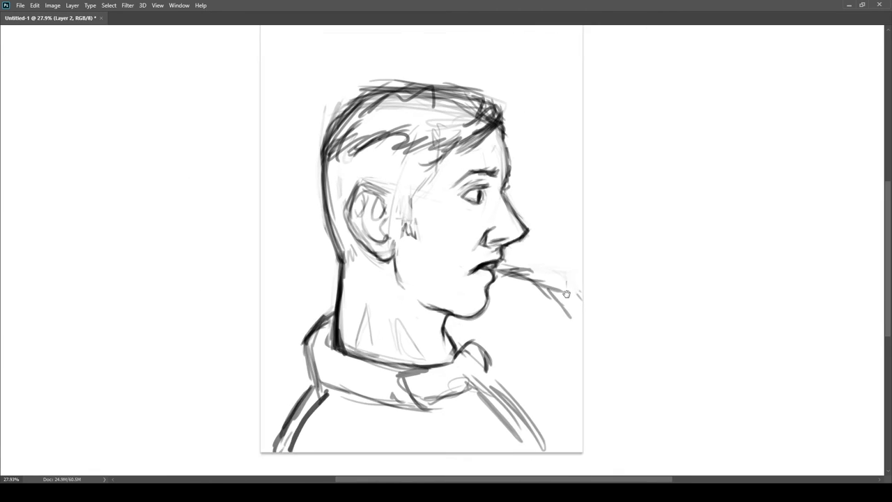
drag(543, 285, 571, 313)
Step: Fill the top hair with black sampled from the drawing and shade the shaved side and temple in light gray
mouse_move(496, 170)
mouse_down()
mouse_move(465, 161)
mouse_move(484, 142)
mouse_move(401, 154)
mouse_move(480, 184)
mouse_up()
alt+click(475, 193)
mouse_move(468, 201)
mouse_down()
mouse_move(451, 220)
mouse_move(397, 211)
mouse_move(381, 259)
mouse_up()
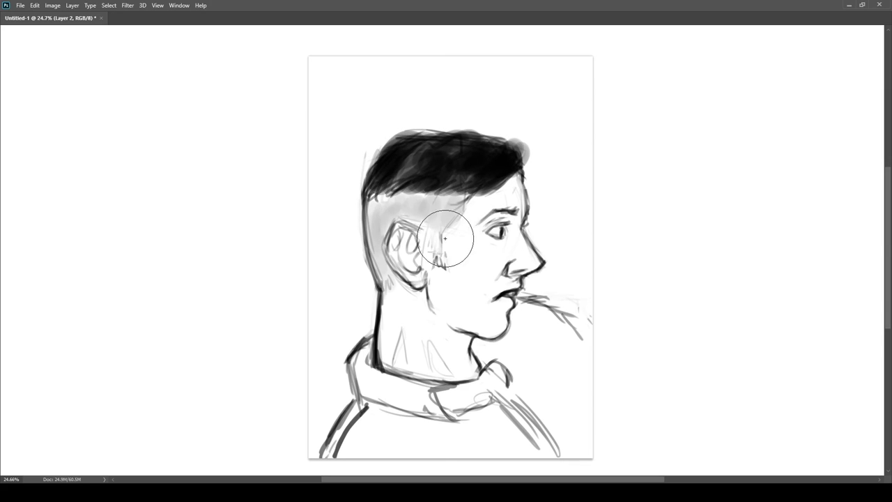
drag(448, 214, 441, 235)
alt+click(492, 178)
mouse_move(425, 189)
mouse_down()
mouse_move(396, 132)
mouse_move(411, 150)
mouse_up()
drag(457, 194, 446, 213)
drag(508, 220, 490, 210)
alt+click(381, 158)
mouse_move(438, 189)
mouse_down()
mouse_move(418, 253)
mouse_move(372, 273)
mouse_move(352, 217)
mouse_up()
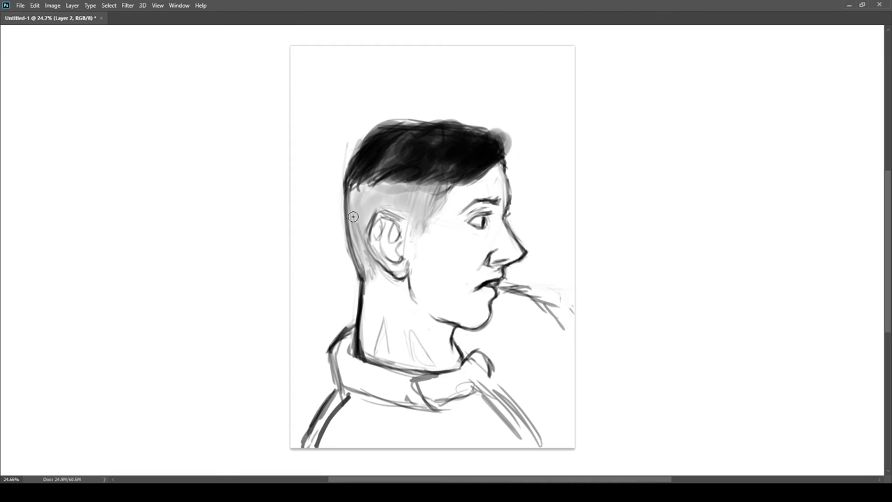
Step: Refine the hair's front edge and the hairline above the forehead with sampled tones
drag(501, 185, 518, 248)
alt+click(537, 322)
drag(574, 284, 563, 274)
mouse_move(527, 191)
mouse_down()
mouse_move(533, 237)
mouse_move(506, 212)
mouse_up()
drag(521, 167, 533, 185)
mouse_move(535, 185)
mouse_down()
mouse_move(418, 186)
mouse_move(481, 184)
mouse_up()
mouse_move(399, 192)
mouse_down()
mouse_move(424, 165)
mouse_move(434, 174)
mouse_up()
mouse_move(532, 159)
mouse_down()
mouse_move(508, 150)
mouse_move(534, 165)
mouse_up()
Step: Build up the black hair along the back of the crown and its lower edge
drag(365, 189, 363, 215)
drag(381, 151, 364, 181)
mouse_move(419, 141)
mouse_down()
mouse_move(372, 173)
mouse_move(416, 176)
mouse_move(373, 211)
mouse_up()
drag(457, 238, 451, 224)
Step: Sharpen the collar's pointed flap and lower edge, and darken the inside of the collar behind the neck
mouse_move(399, 341)
mouse_down()
mouse_move(424, 340)
mouse_move(401, 342)
mouse_up()
drag(423, 404, 451, 428)
mouse_move(428, 400)
mouse_down()
mouse_move(447, 426)
mouse_move(429, 405)
mouse_up()
drag(431, 418, 447, 431)
drag(349, 408, 425, 425)
drag(356, 368, 358, 354)
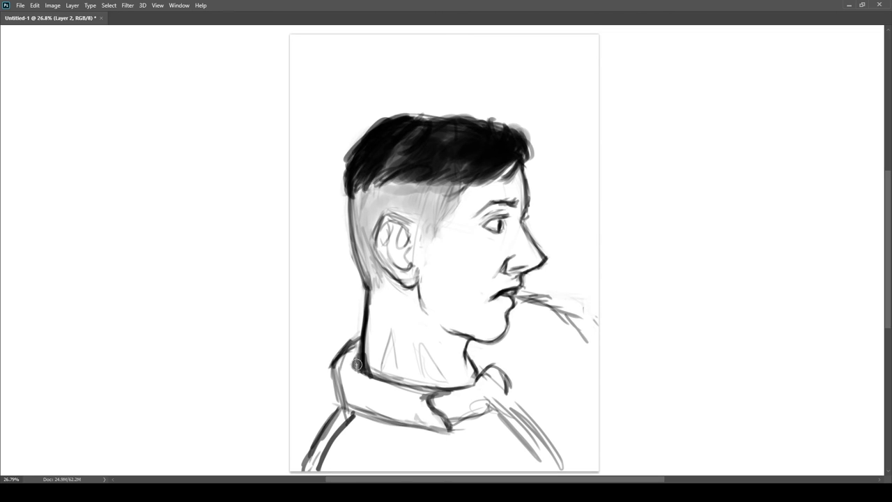
Step: Lasso and delete the far shoulder lines, and redraw the shoulder with thinner strokes
drag(425, 245, 405, 245)
drag(528, 309, 578, 309)
drag(533, 297, 585, 315)
mouse_move(503, 290)
mouse_down()
mouse_move(581, 362)
mouse_move(522, 284)
mouse_up()
key(Delete)
drag(586, 286, 561, 289)
mouse_move(547, 296)
mouse_down()
mouse_move(512, 287)
mouse_move(594, 322)
mouse_up()
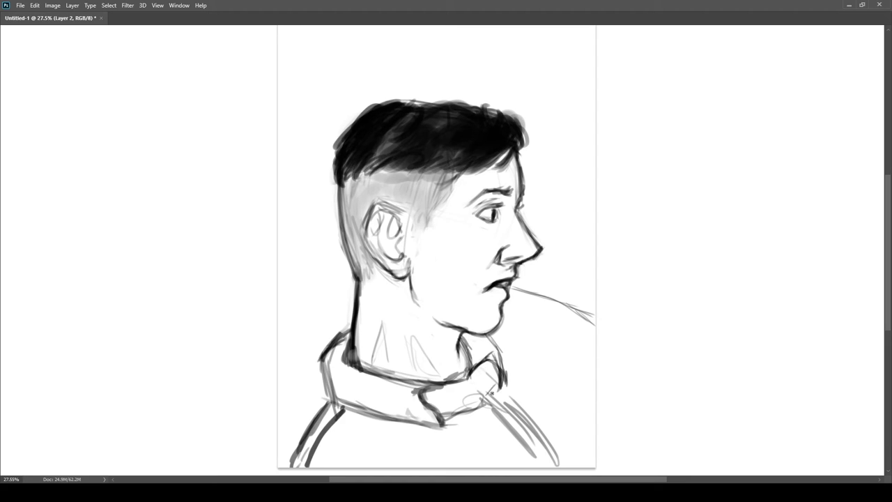
Step: Sketch the collar's front corner and the jacket's button placket below it
drag(470, 373, 465, 385)
drag(465, 384, 490, 399)
drag(478, 380, 491, 390)
drag(490, 402, 530, 461)
mouse_move(492, 404)
mouse_down()
mouse_move(511, 435)
mouse_move(557, 464)
mouse_up()
drag(593, 353, 554, 394)
drag(561, 396, 595, 452)
drag(569, 424, 585, 452)
key(ctrl+alt+z)
key(ctrl+alt+z)
key(ctrl+alt+z)
key(ctrl+alt+z)
Step: Redraw the far shoulder as a nearly level line from the mouth that bends down to the canvas edge
drag(563, 312, 543, 307)
mouse_move(541, 296)
mouse_down()
mouse_move(583, 317)
mouse_move(529, 291)
mouse_move(542, 290)
mouse_up()
key(e)
key(b)
drag(542, 290, 580, 333)
drag(552, 301, 584, 335)
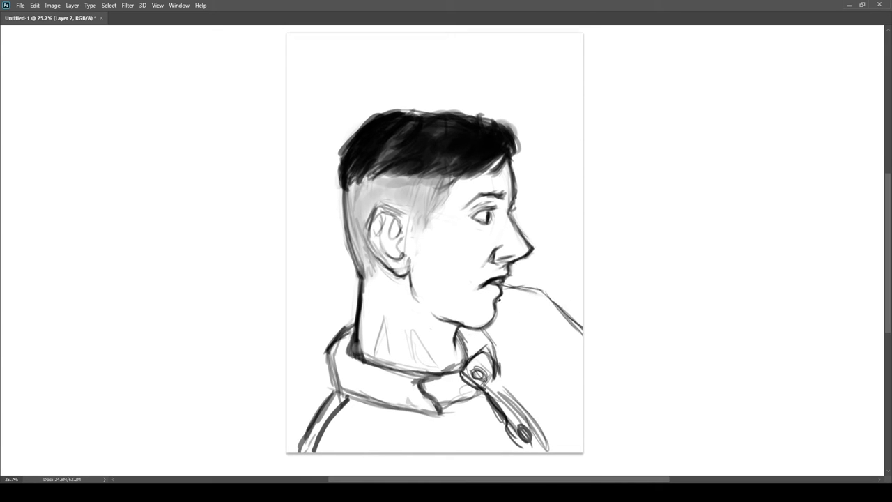
Step: Add the sleeve's inner line and light fabric creases on the jacket's back and front
scroll(498, 301, down, 1)
drag(353, 447, 426, 421)
drag(539, 312, 572, 372)
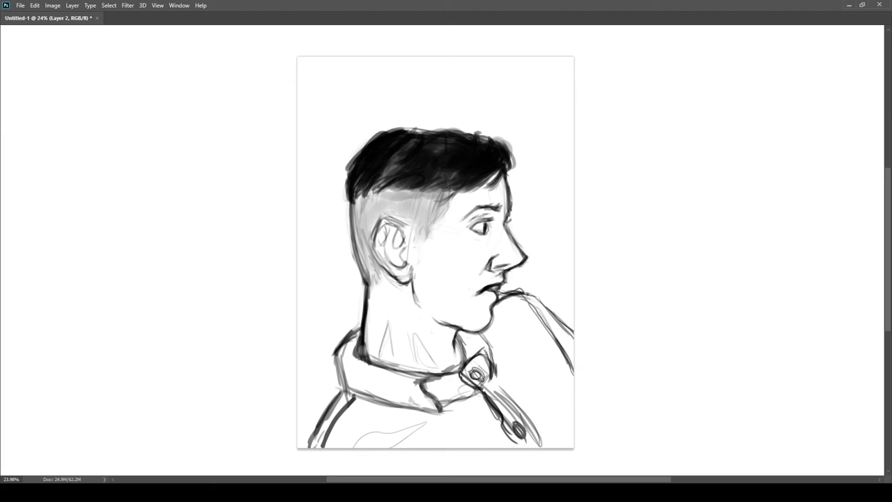
drag(536, 384, 560, 419)
drag(511, 368, 524, 366)
Step: Lasso the ear, transform it to a smaller size, and erase the leftover marks around it
scroll(523, 304, down, 2)
scroll(428, 274, up, 3)
key(l)
mouse_move(398, 304)
mouse_down()
mouse_move(382, 225)
mouse_move(352, 309)
mouse_move(388, 304)
mouse_up()
key(ctrl+t)
key(Return)
key(e)
mouse_move(403, 236)
mouse_down()
mouse_move(363, 233)
mouse_move(369, 263)
mouse_move(373, 240)
mouse_up()
Step: Draw a large gray X in the empty area above the forehead
scroll(444, 335, down, 2)
click(849, 439)
drag(476, 137, 500, 161)
mouse_move(499, 138)
mouse_down()
mouse_move(476, 161)
mouse_move(501, 169)
mouse_up()
drag(511, 132, 475, 158)
click(840, 425)
drag(383, 399, 402, 399)
Step: Lasso the whole figure's silhouette and fill it with a flat pinkish-brown base colour on a separate layer
key(l)
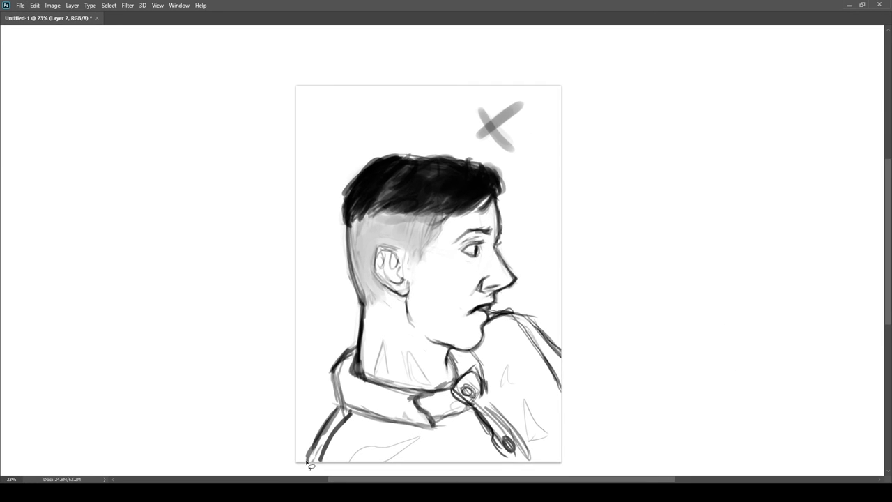
drag(346, 216, 492, 186)
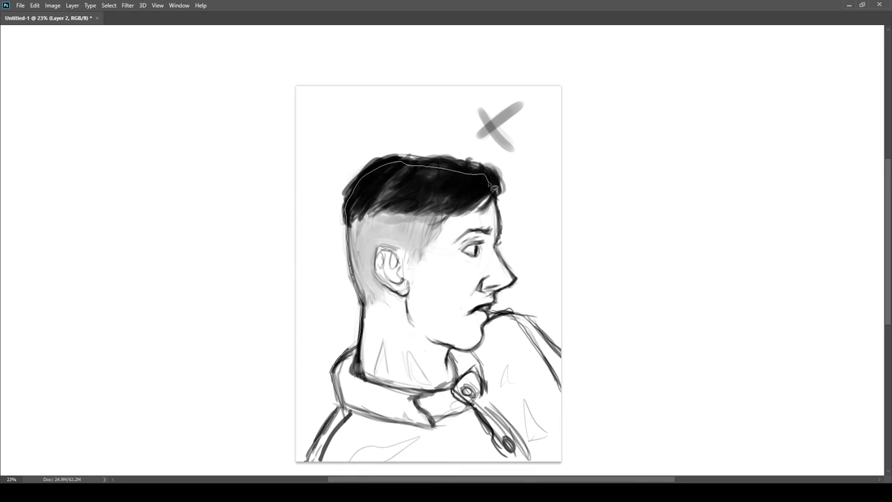
mouse_move(493, 313)
mouse_down()
mouse_move(557, 466)
mouse_move(340, 467)
mouse_up()
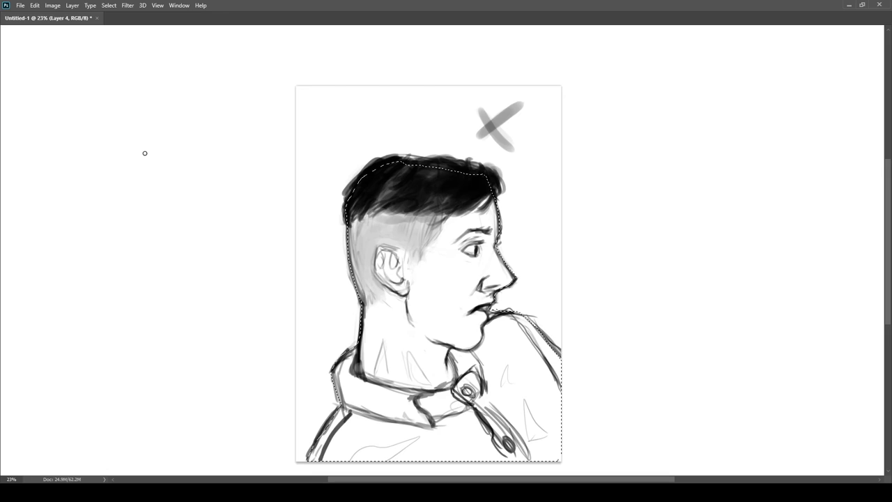
key(i)
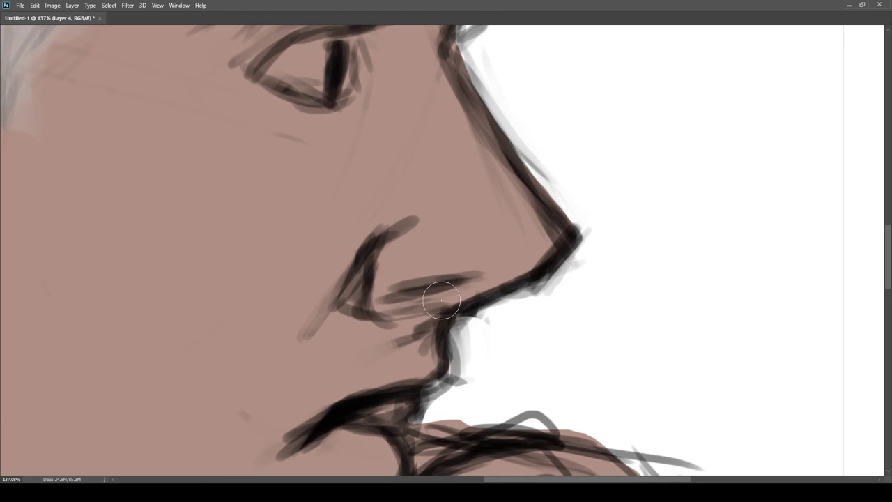
mouse_move(403, 428)
mouse_down()
mouse_move(424, 344)
mouse_move(508, 326)
mouse_up()
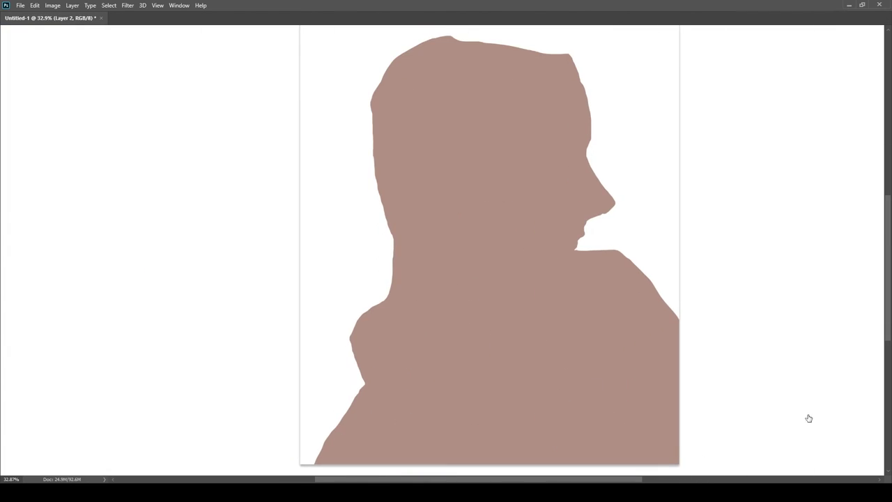
Step: Smooth the base silhouette's edges along the back shoulder, collar, nape and far shoulder
mouse_move(360, 400)
mouse_down()
mouse_move(386, 367)
mouse_move(347, 294)
mouse_up()
mouse_move(458, 159)
mouse_down()
mouse_move(444, 265)
mouse_move(424, 296)
mouse_up()
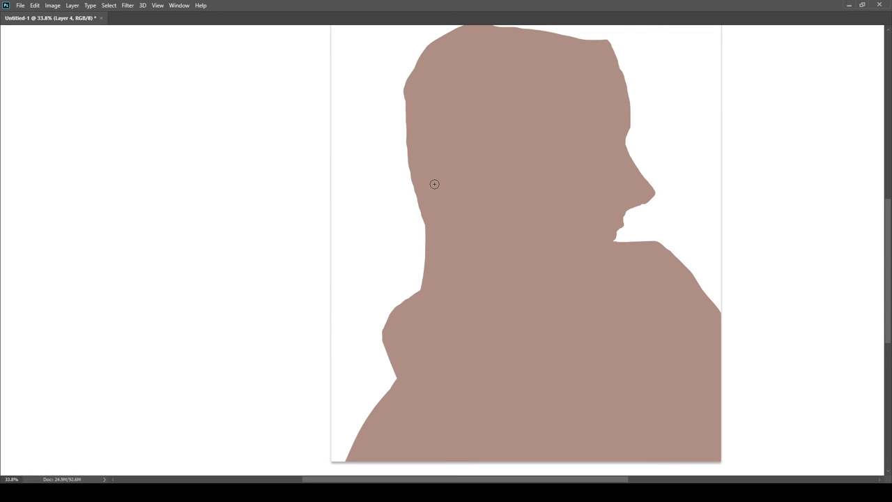
scroll(508, 236, down, 3)
scroll(517, 292, up, 3)
mouse_move(576, 273)
mouse_down()
mouse_move(612, 320)
mouse_move(570, 271)
mouse_move(579, 267)
mouse_up()
scroll(567, 270, up, 5)
drag(491, 252, 520, 251)
mouse_move(662, 236)
mouse_down()
mouse_move(548, 260)
mouse_move(599, 261)
mouse_up()
Step: Lower the sketch layer's opacity to faint lines and make the base colour layer active
click(752, 397)
click(818, 331)
drag(818, 330, 777, 331)
click(806, 398)
Step: Trim the base colour's edge along the forehead and nose bridge, undoing one eraser stroke
drag(540, 277, 546, 264)
drag(568, 219, 667, 175)
key(e)
mouse_move(630, 111)
mouse_down()
mouse_move(539, 221)
mouse_move(583, 294)
mouse_up()
drag(488, 167, 561, 256)
drag(517, 195, 536, 235)
key(ctrl+z)
drag(514, 182, 517, 204)
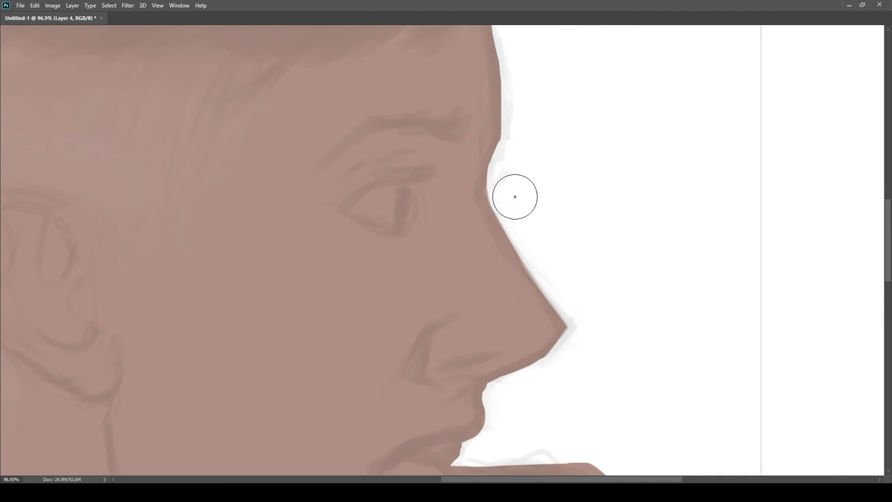
Step: Clean up the base colour's edge along the underside of the nose and the upper lip
drag(487, 382, 512, 381)
drag(512, 382, 526, 236)
key(b)
key(e)
drag(537, 294, 469, 281)
Step: Refine the base colour's edge around the back of the collar, undoing one brush stroke
drag(380, 372, 418, 334)
key(b)
drag(439, 220, 482, 188)
key(ctrl+z)
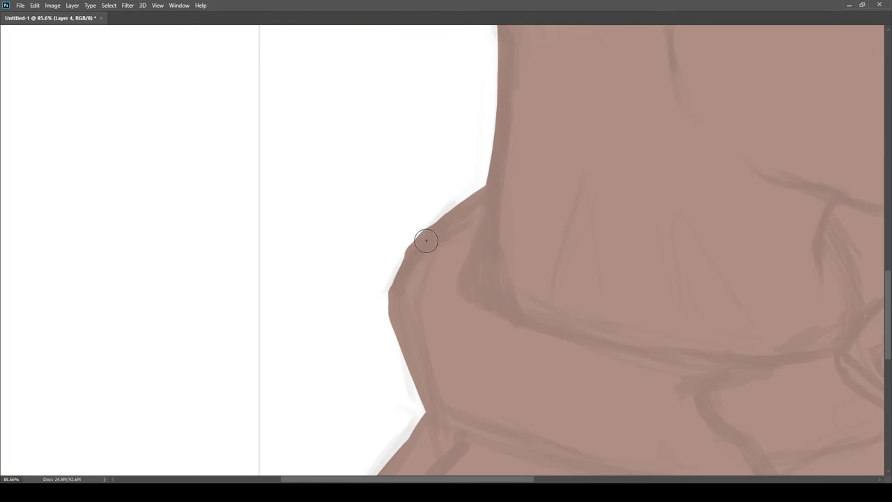
scroll(378, 326, down, 3)
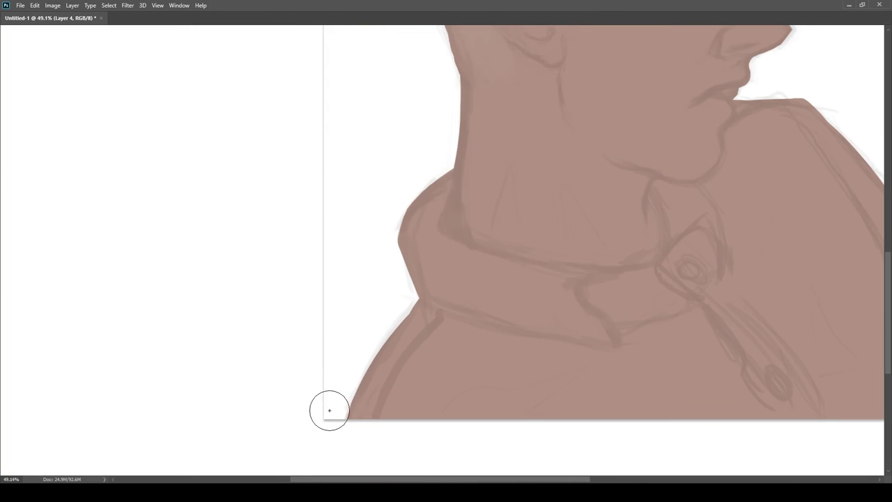
Step: Fill out the base colour's edge along the far shoulder to match the sketch
scroll(326, 422, down, 3)
scroll(544, 223, up, 4)
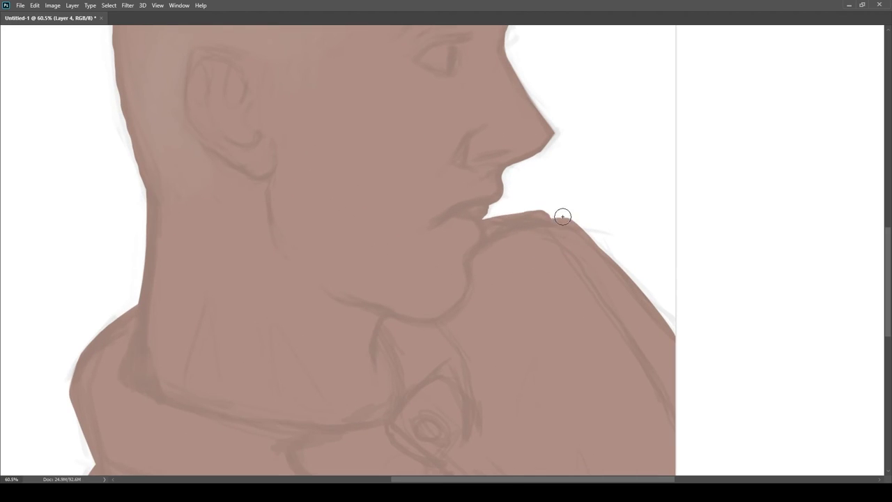
scroll(573, 210, up, 2)
scroll(578, 207, down, 4)
scroll(395, 316, up, 3)
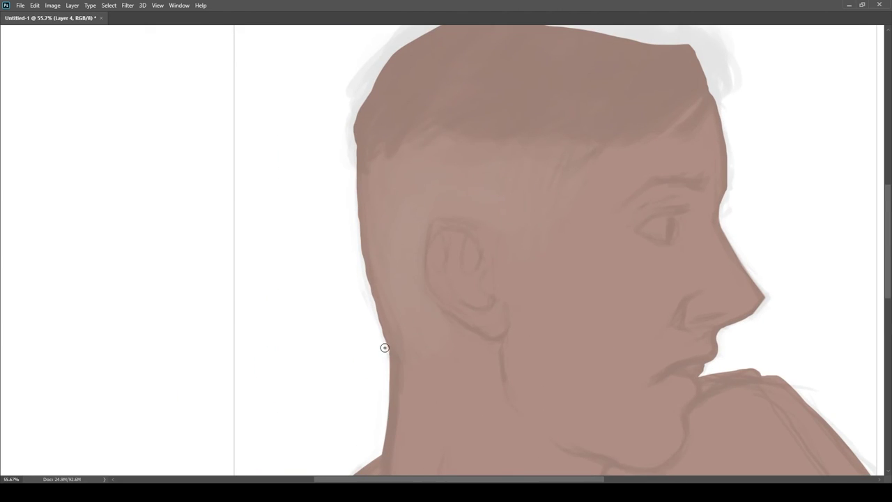
Step: Erase the base colour's uneven edge along the back of the head and nape into a smooth curve
key(e)
mouse_move(370, 331)
mouse_down()
mouse_move(368, 341)
mouse_move(346, 257)
mouse_up()
scroll(342, 207, down, 3)
scroll(408, 248, up, 4)
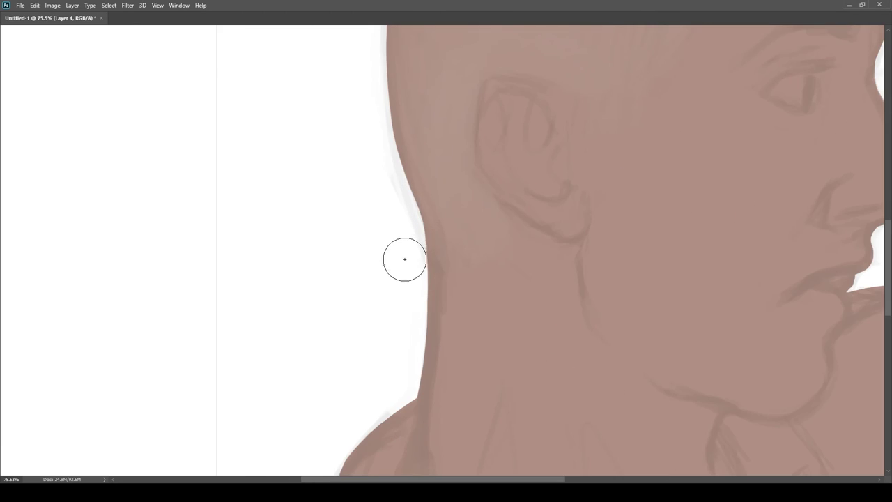
scroll(411, 250, down, 4)
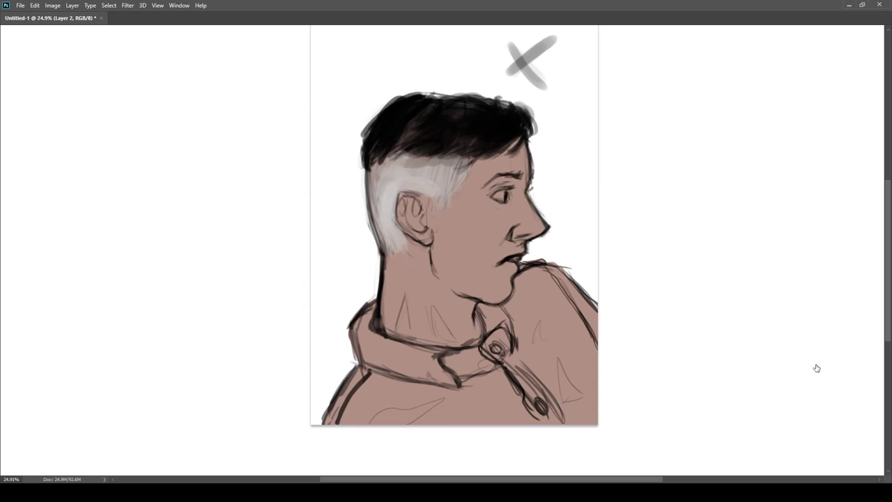
Step: Erase the gray shading on the sketch layer from the shaved side of the head around the ear
scroll(790, 392, up, 2)
mouse_move(469, 147)
mouse_down()
mouse_move(349, 148)
mouse_move(337, 202)
mouse_move(361, 270)
mouse_move(346, 220)
mouse_move(362, 173)
mouse_move(456, 193)
mouse_move(424, 221)
mouse_up()
scroll(413, 152, up, 1)
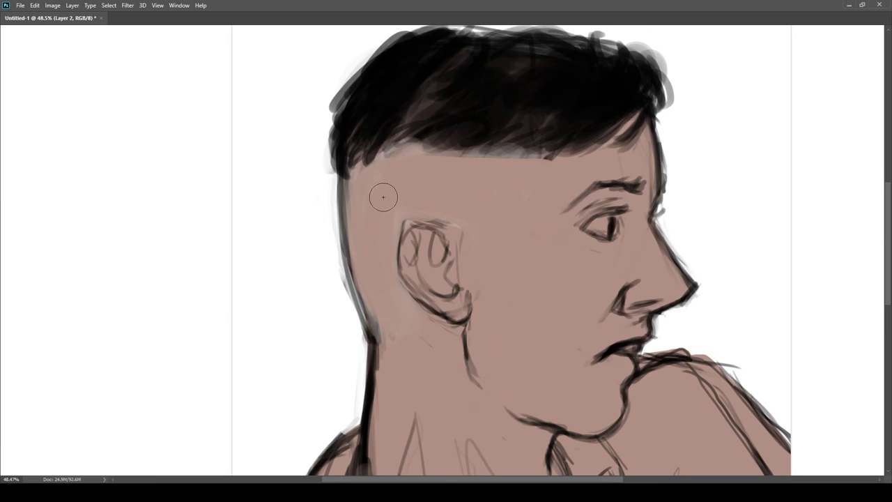
scroll(404, 238, up, 1)
Step: Redraw the ear's outer contour with darker lines on the sketch layer and clean up the marks beside it
drag(434, 315, 390, 240)
drag(390, 278, 432, 202)
drag(400, 221, 462, 224)
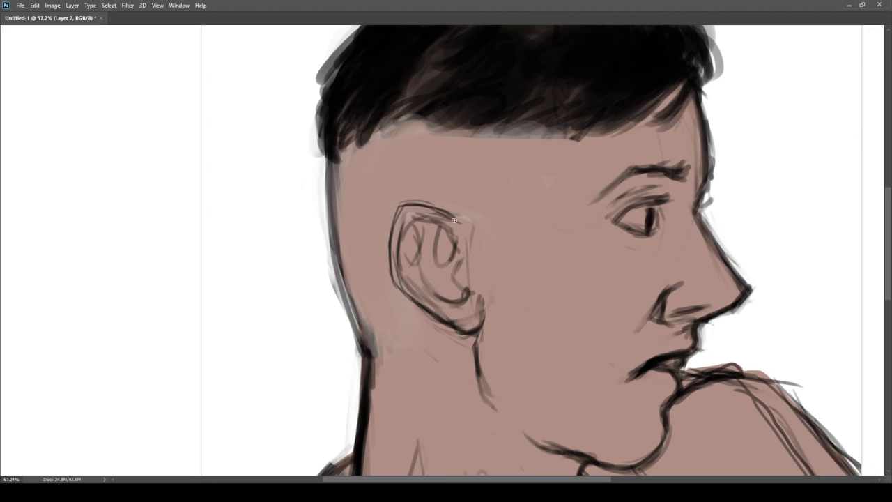
scroll(418, 202, down, 3)
mouse_move(505, 263)
mouse_down()
mouse_move(474, 260)
mouse_move(468, 280)
mouse_up()
mouse_move(468, 280)
mouse_down()
mouse_move(436, 267)
mouse_move(446, 268)
mouse_up()
Step: Fade the sketch layer to a low opacity and add a new layer for painting
click(752, 425)
click(752, 424)
click(753, 407)
click(753, 406)
click(751, 395)
click(751, 395)
click(754, 398)
click(754, 398)
click(793, 396)
drag(793, 334, 763, 334)
click(793, 411)
Step: Paint the eye's outline, lid crease and pupil in dark red over the faded sketch, undoing one stroke
scroll(445, 268, up, 5)
alt+click(497, 250)
scroll(484, 253, up, 2)
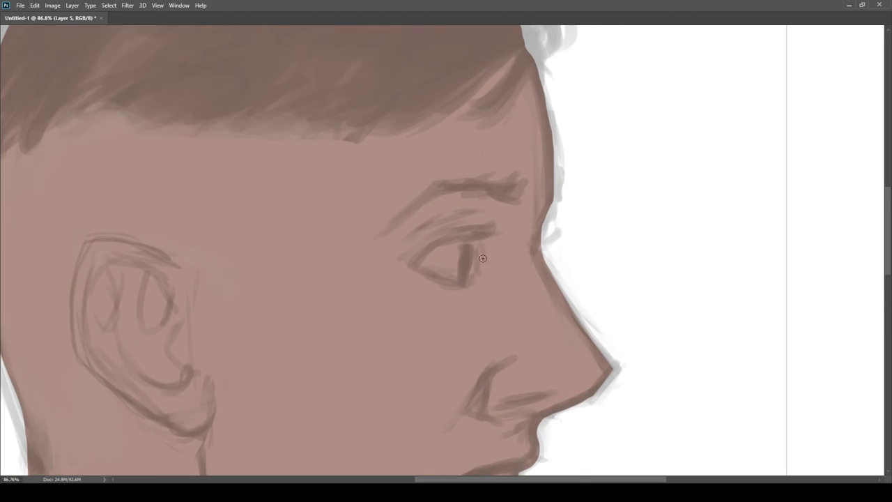
drag(460, 237, 474, 238)
key(ctrl+z)
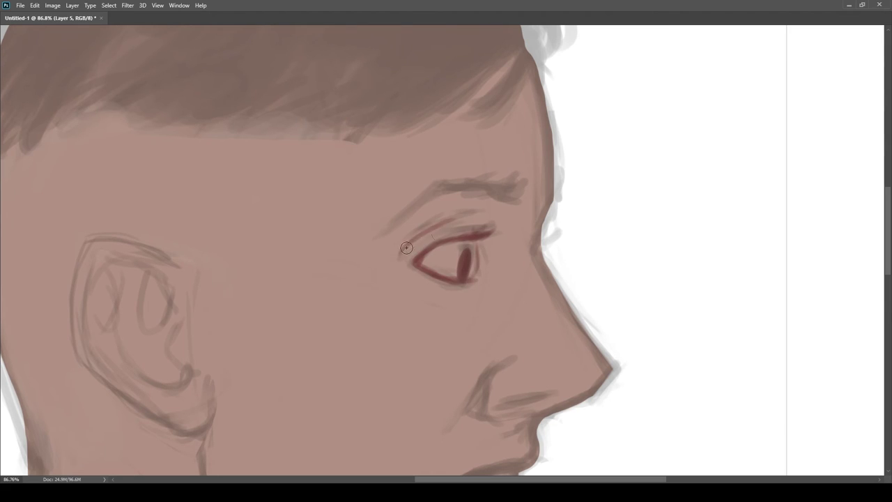
Step: Paint the eyebrow as a solid dark red arch tapering toward the temple, using a larger brush
key(bracketright)
key(bracketright)
key(bracketright)
key(bracketright)
mouse_move(503, 204)
mouse_down()
mouse_move(506, 185)
mouse_move(388, 230)
mouse_move(506, 184)
mouse_up()
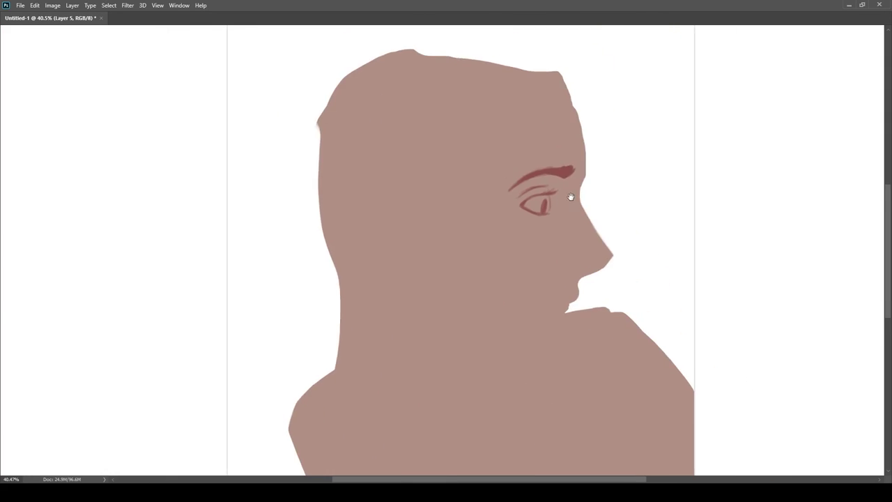
drag(531, 207, 575, 205)
drag(560, 214, 565, 189)
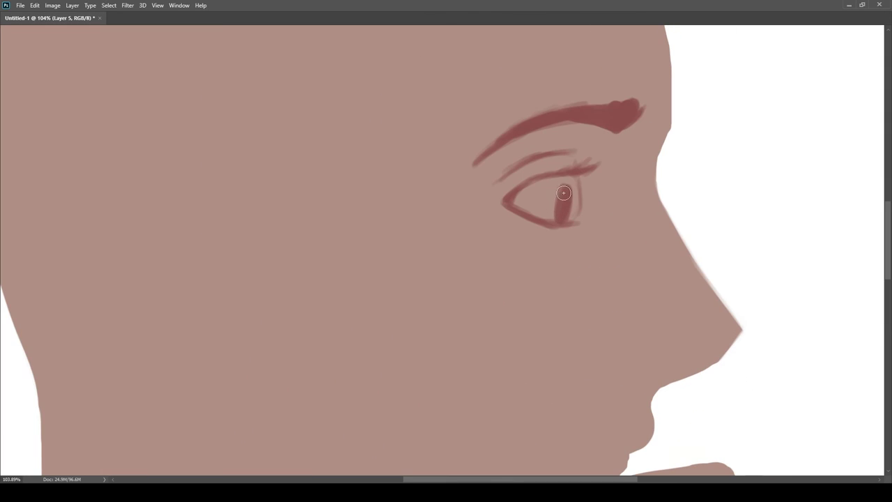
Step: On a new layer, softly shade the eye area, side of the nose, temple and back of the head in muted red
scroll(558, 218, down, 4)
scroll(562, 265, up, 2)
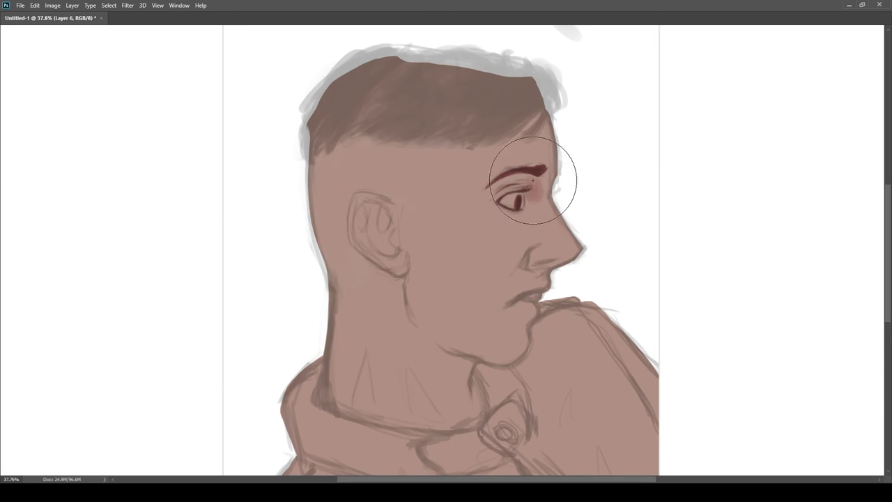
mouse_move(533, 173)
mouse_down()
mouse_move(488, 198)
mouse_move(530, 198)
mouse_move(549, 227)
mouse_move(534, 239)
mouse_move(525, 184)
mouse_move(489, 195)
mouse_move(536, 209)
mouse_move(517, 217)
mouse_move(490, 197)
mouse_move(490, 220)
mouse_up()
key(ctrl+z)
alt+click(490, 220)
mouse_move(428, 168)
mouse_down()
mouse_move(416, 187)
mouse_move(438, 169)
mouse_up()
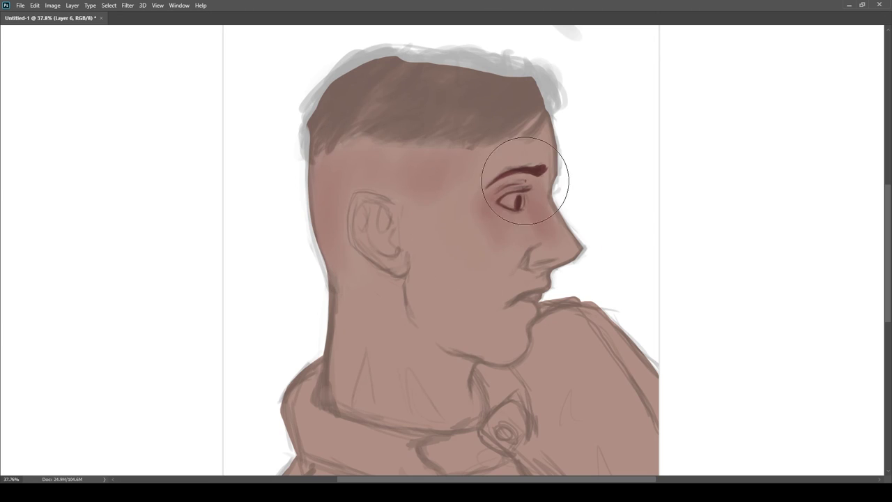
mouse_move(542, 177)
mouse_down()
mouse_move(503, 221)
mouse_move(524, 264)
mouse_move(518, 279)
mouse_move(537, 269)
mouse_up()
mouse_move(521, 332)
mouse_down()
mouse_move(536, 310)
mouse_move(528, 331)
mouse_move(520, 320)
mouse_move(521, 348)
mouse_up()
Step: Add soft brown shadows below the ear and along the jaw, chin and neck with a larger brush
key(bracketright)
key(bracketright)
key(bracketright)
key(bracketright)
key(bracketright)
key(bracketright)
mouse_move(409, 300)
mouse_down()
mouse_move(369, 308)
mouse_move(364, 345)
mouse_move(394, 283)
mouse_up()
mouse_move(404, 328)
mouse_down()
mouse_move(421, 284)
mouse_move(409, 319)
mouse_move(404, 298)
mouse_up()
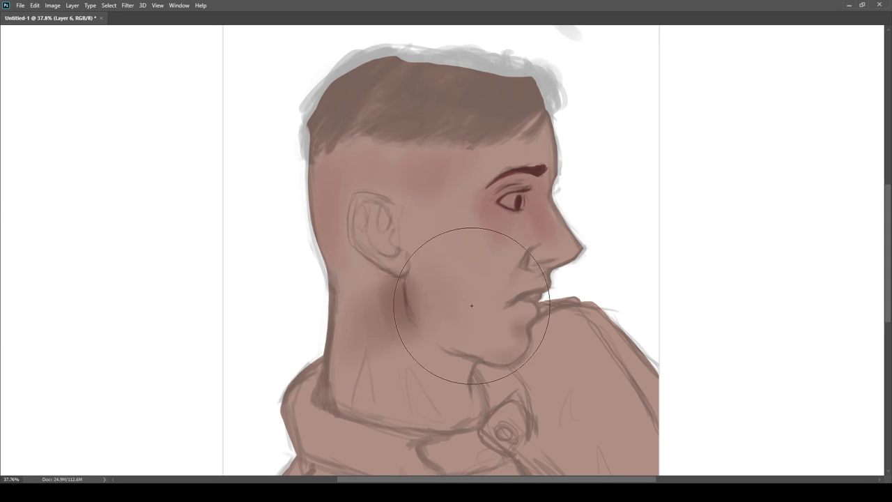
drag(475, 411, 472, 384)
drag(549, 412, 521, 404)
alt+click(451, 252)
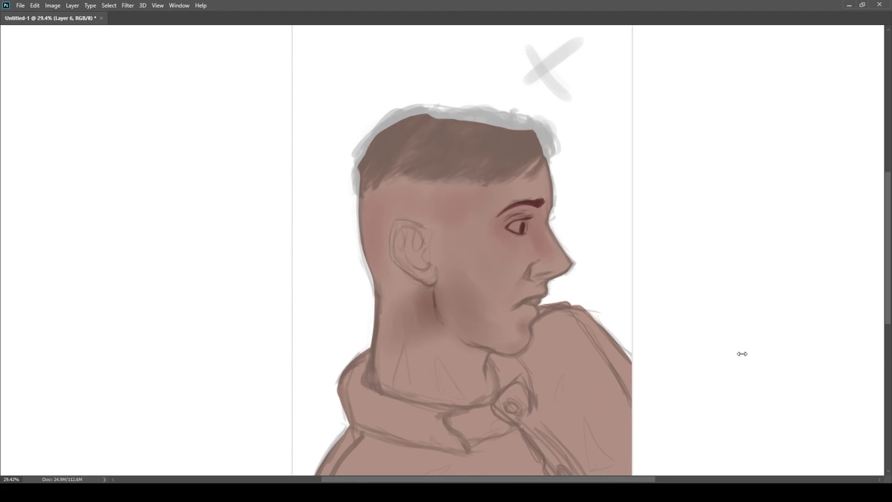
Step: On a new layer, draw a light-source marker of a circle with a central dot above the head, labelled "Luz"
click(753, 361)
drag(632, 339, 610, 338)
drag(526, 112, 502, 103)
drag(567, 119, 591, 160)
key(ctrl+z)
drag(529, 95, 518, 115)
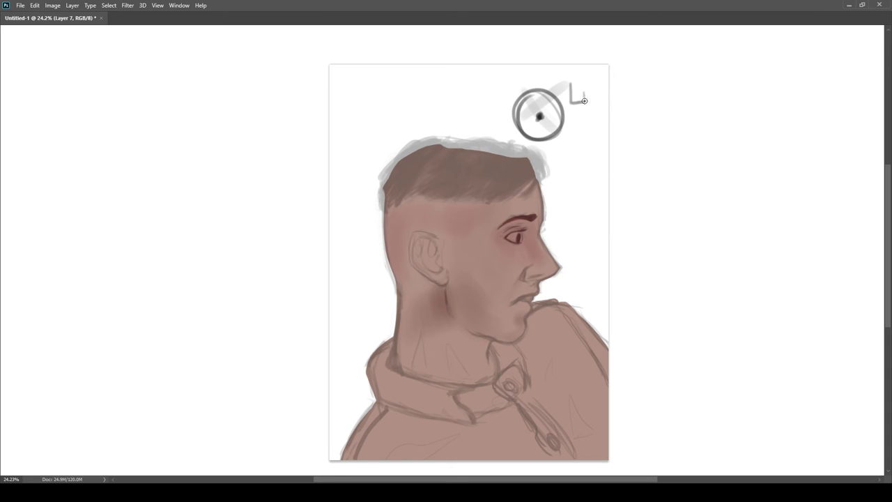
drag(557, 266, 535, 180)
drag(394, 177, 530, 162)
key(ctrl+alt+z)
key(ctrl+alt+z)
Step: Add a layer named "luz" and paint a pale pink rim light down the forehead and nose
click(807, 435)
scroll(491, 361, up, 3)
scroll(473, 363, down, 2)
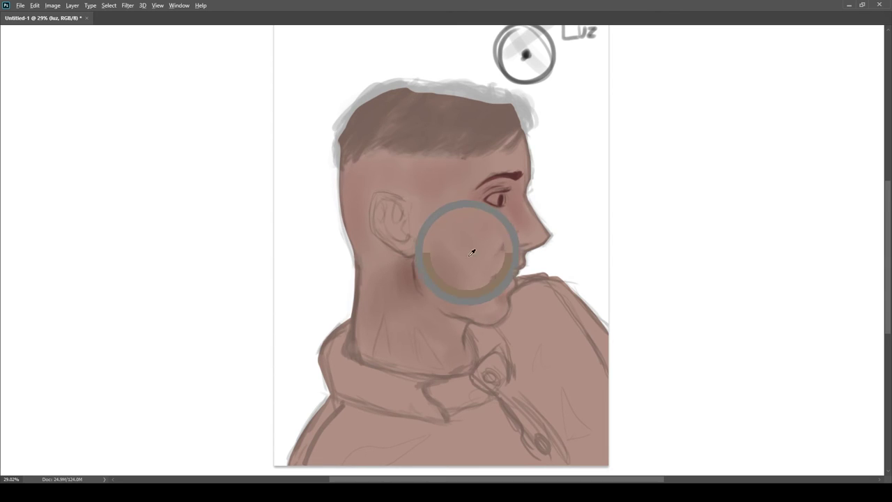
scroll(525, 161, up, 3)
mouse_move(547, 209)
mouse_down()
mouse_move(541, 231)
mouse_move(589, 332)
mouse_up()
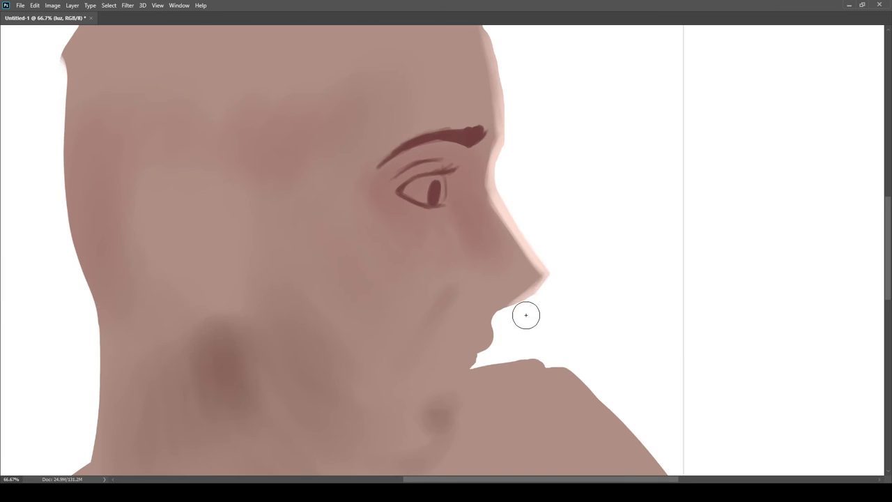
Step: Extend the pale pink rim light under the nose, around the lips and along the top of the raised shoulder
scroll(553, 272, down, 2)
scroll(531, 325, up, 2)
drag(524, 334, 546, 327)
scroll(588, 330, down, 2)
mouse_move(561, 295)
mouse_down()
mouse_move(528, 292)
mouse_move(587, 286)
mouse_up()
scroll(572, 250, down, 1)
key(bracketleft)
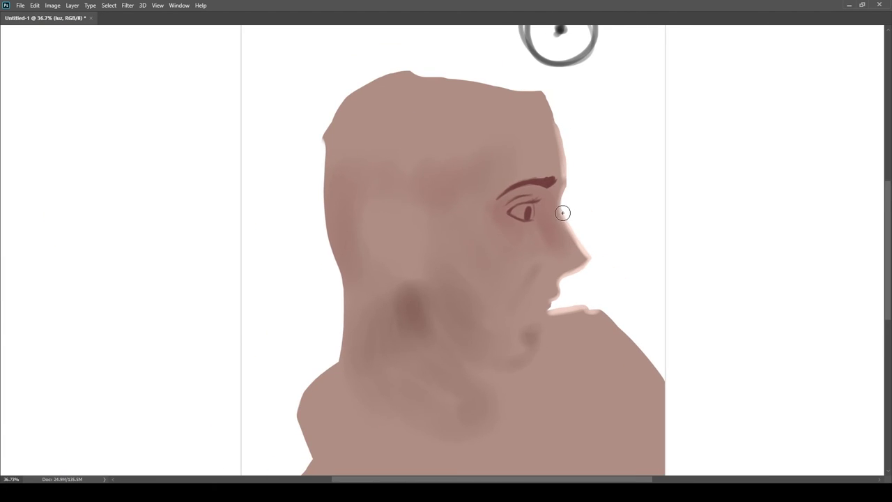
drag(556, 124, 563, 196)
Step: Recolour the rim light along the face profile and shoulder to pale lavender blue
scroll(613, 193, down, 3)
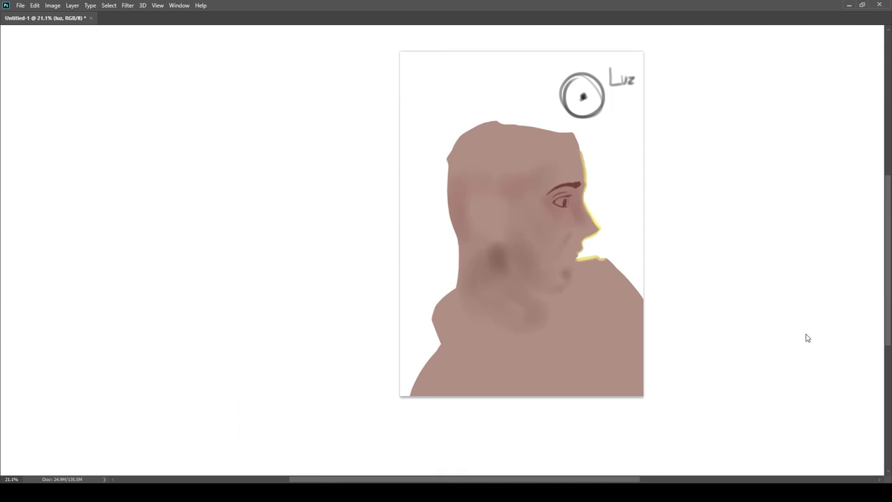
scroll(676, 294, up, 2)
click(838, 249)
mouse_move(563, 241)
mouse_down()
mouse_move(522, 243)
mouse_move(532, 143)
mouse_up()
drag(559, 169, 519, 276)
drag(519, 276, 562, 275)
drag(553, 225, 525, 107)
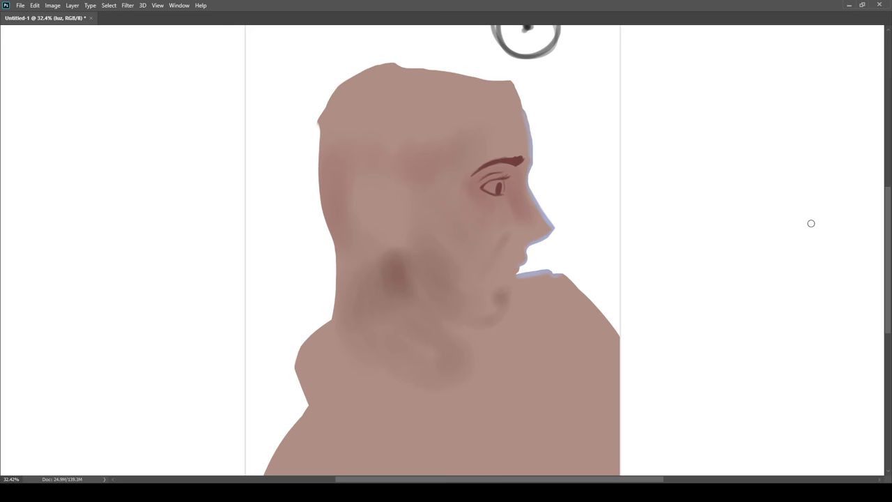
Step: Extend the lavender-blue rim light down the far shoulder, along the nape and over the back of the collar
scroll(572, 257, down, 3)
scroll(593, 285, up, 2)
drag(577, 283, 633, 348)
drag(395, 351, 417, 332)
drag(364, 329, 390, 304)
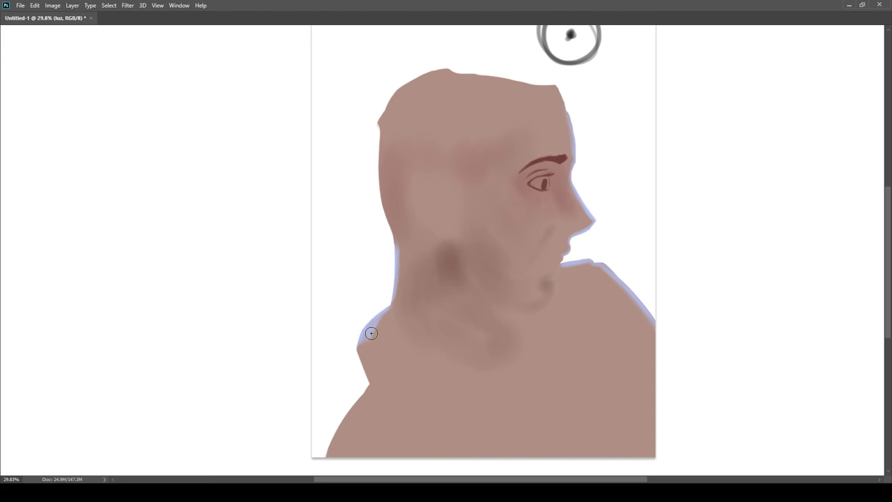
scroll(374, 336, down, 2)
scroll(445, 338, up, 3)
click(806, 238)
mouse_move(570, 182)
mouse_down()
mouse_move(423, 251)
mouse_move(482, 121)
mouse_up()
key(ctrl+z)
Step: Recolour the soft shading on the scalp, temple, cheek and jaw to a muted blue-violet
scroll(618, 259, down, 2)
click(766, 345)
mouse_move(480, 258)
mouse_down()
mouse_move(455, 115)
mouse_move(489, 145)
mouse_up()
scroll(455, 115, up, 3)
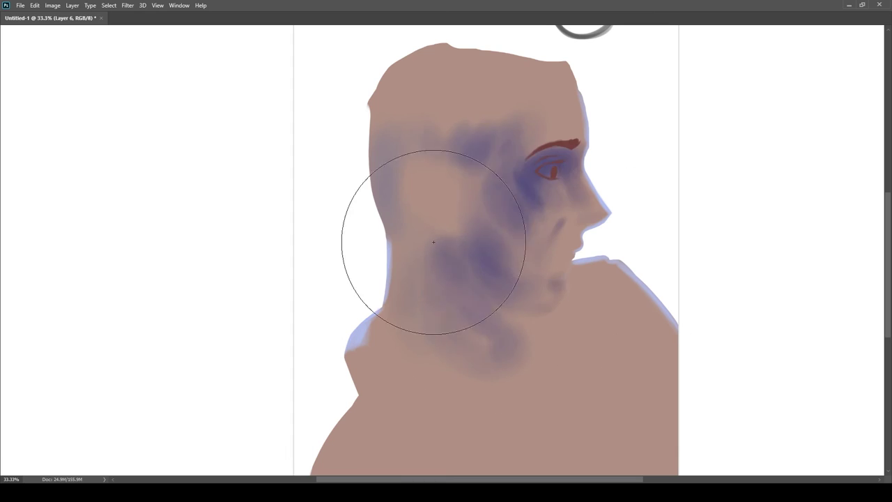
key(ctrl+z)
click(806, 253)
drag(497, 265, 497, 134)
scroll(527, 217, down, 3)
scroll(527, 216, up, 2)
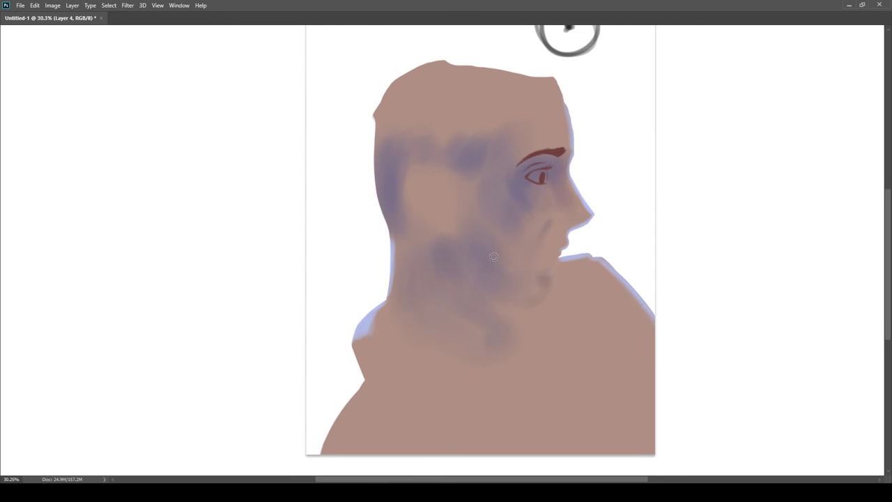
Step: Recolour the base silhouette to mauve purple and the eye and eyebrow lines to dark plum
click(759, 395)
drag(390, 111, 635, 290)
scroll(439, 409, down, 1)
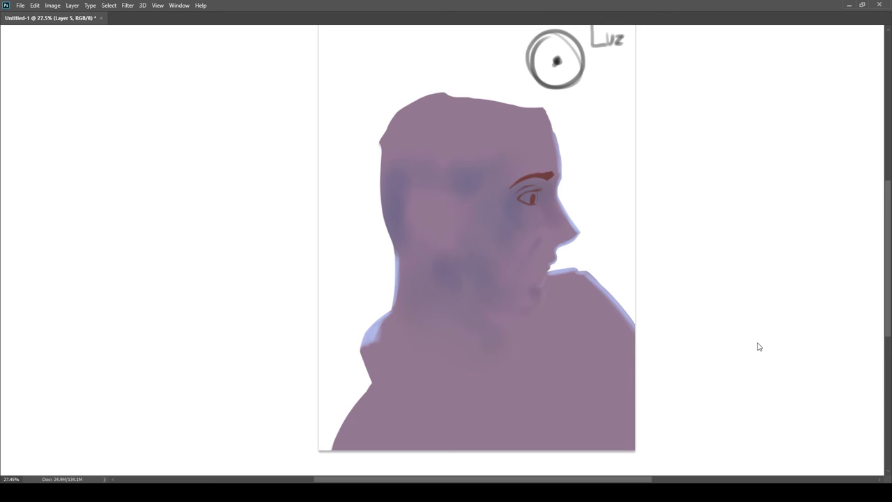
click(661, 218)
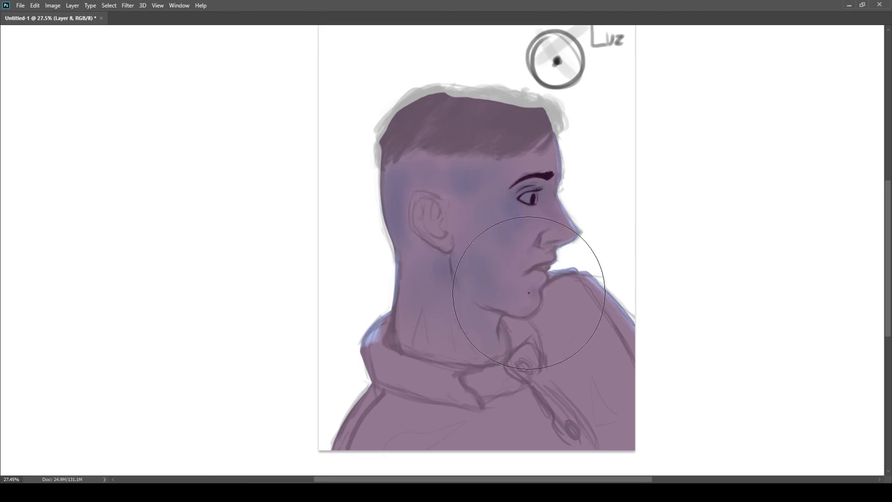
Step: On a new layer, build up soft dark shading on the side of the nose and beside the nostril
scroll(519, 296, up, 1)
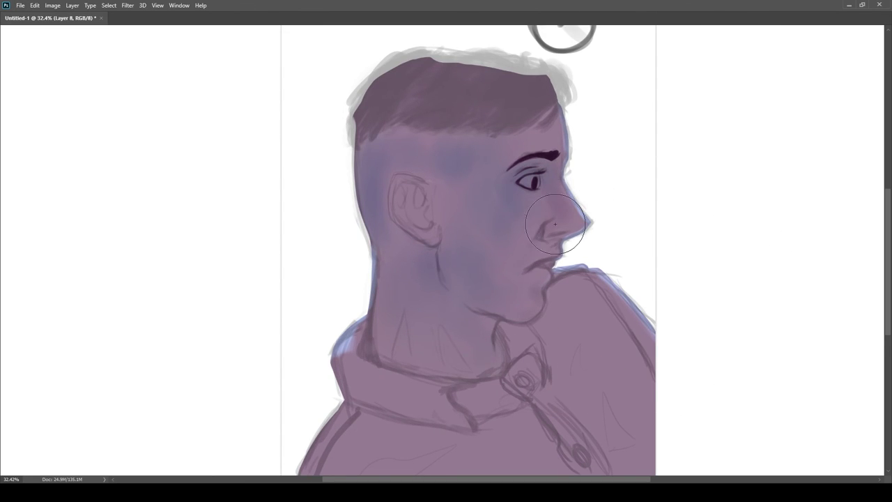
scroll(552, 198, up, 1)
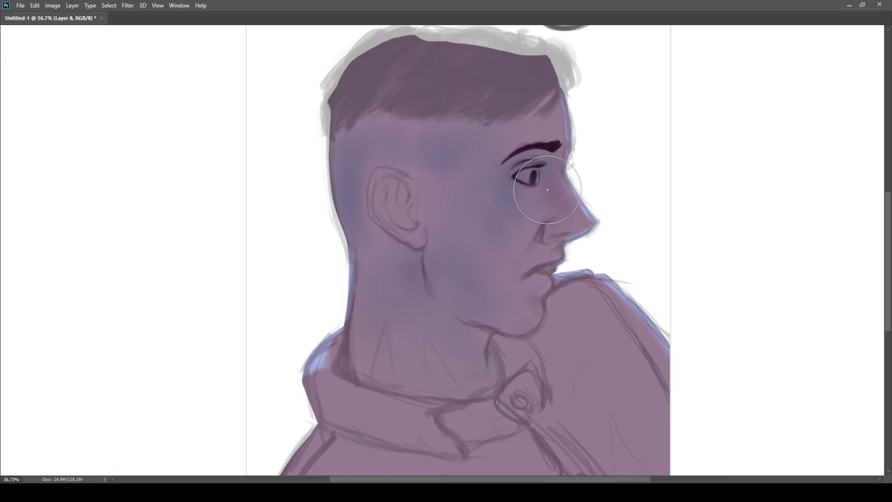
scroll(542, 171, up, 1)
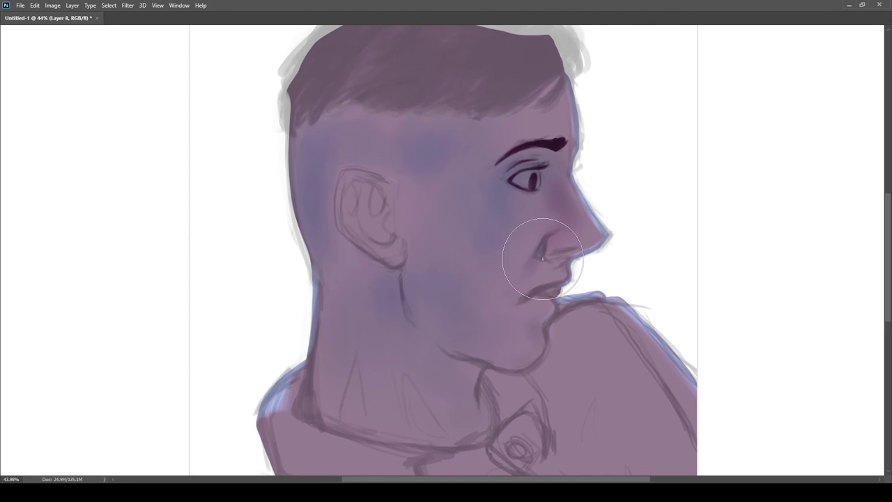
key(bracketleft)
key(bracketleft)
key(bracketleft)
key(bracketleft)
key(bracketleft)
key(bracketleft)
key(bracketleft)
key(bracketleft)
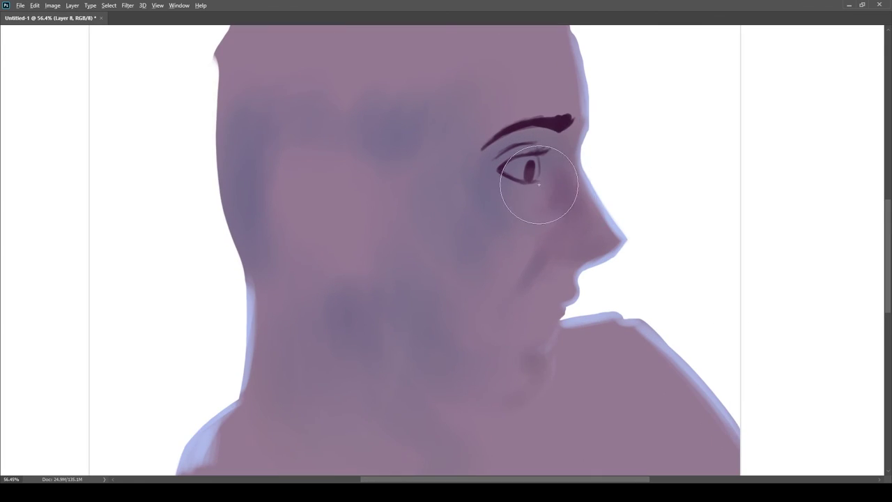
Step: Deepen the soft shadow in the eye socket between the brow, inner eye and nose bridge with a smaller brush
key(bracketleft)
key(bracketleft)
key(bracketleft)
key(bracketleft)
key(bracketleft)
key(bracketleft)
drag(568, 190, 540, 211)
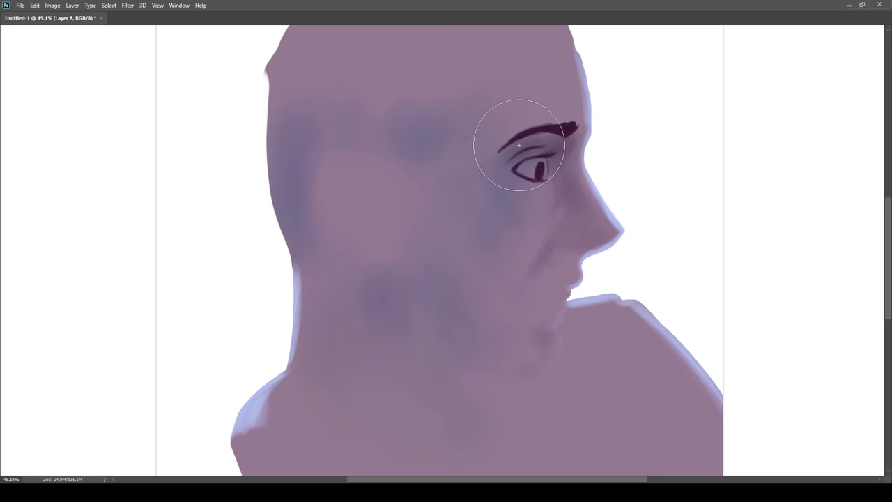
Step: Paint the nose wing's curved outline and the nostril in a muted dark purple with a much smaller brush
drag(611, 266, 799, 249)
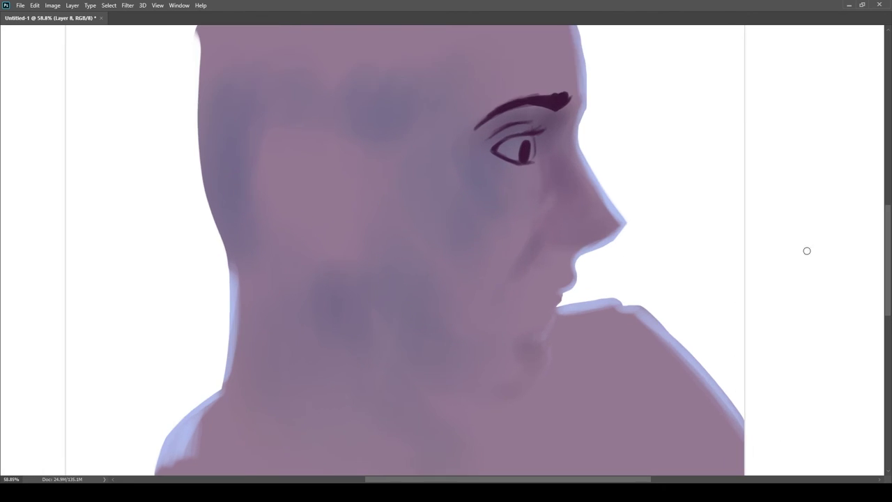
key(bracketleft)
key(bracketleft)
key(bracketleft)
key(bracketleft)
key(bracketleft)
key(bracketleft)
key(bracketleft)
key(bracketleft)
key(bracketleft)
key(bracketleft)
drag(582, 236, 742, 321)
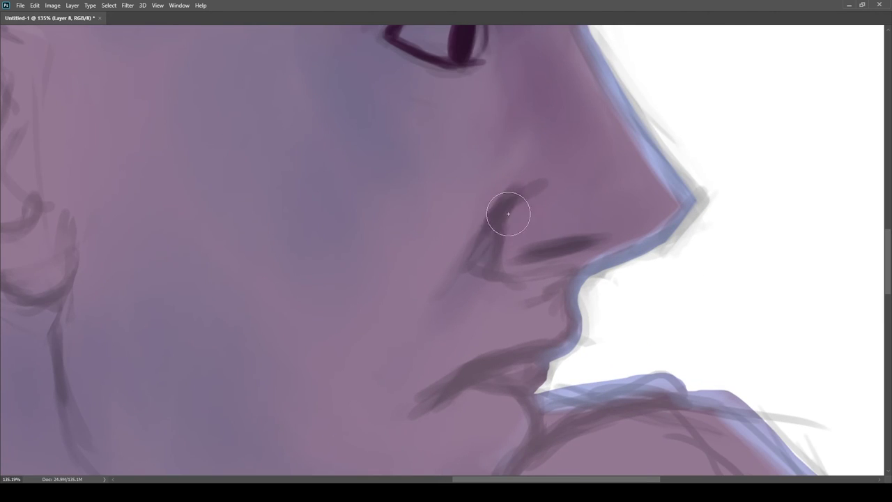
drag(508, 209, 551, 257)
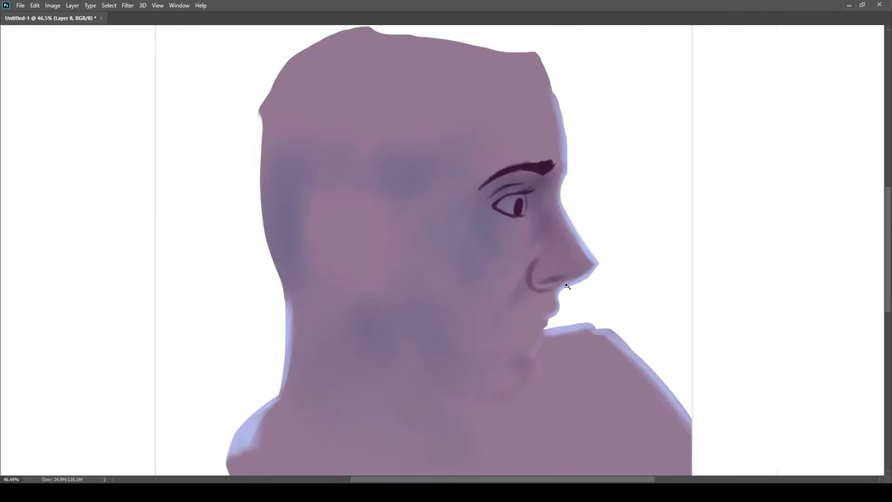
Step: Refine the nose wing's curved outline, undoing one stroke
drag(566, 285, 686, 293)
drag(496, 225, 494, 288)
key(ctrl+z)
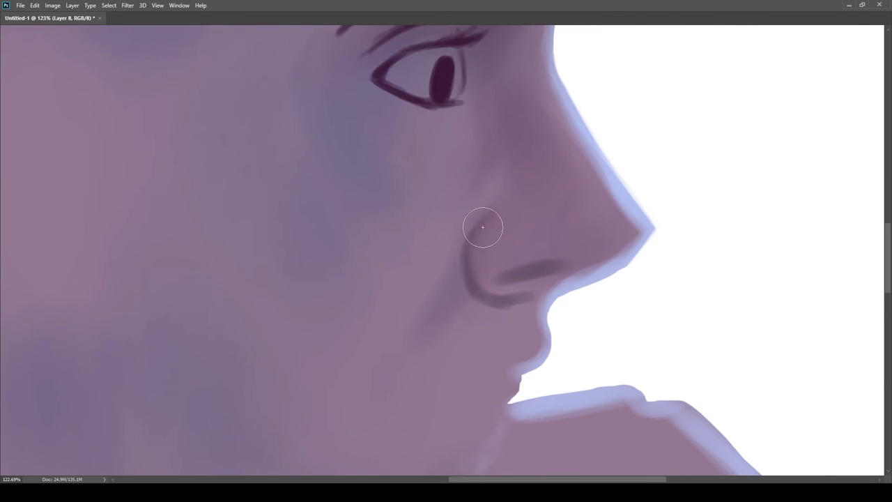
Step: Reshape the nostril into a thinner, tapered dark line with colour sampled from the surrounding skin
key(bracketright)
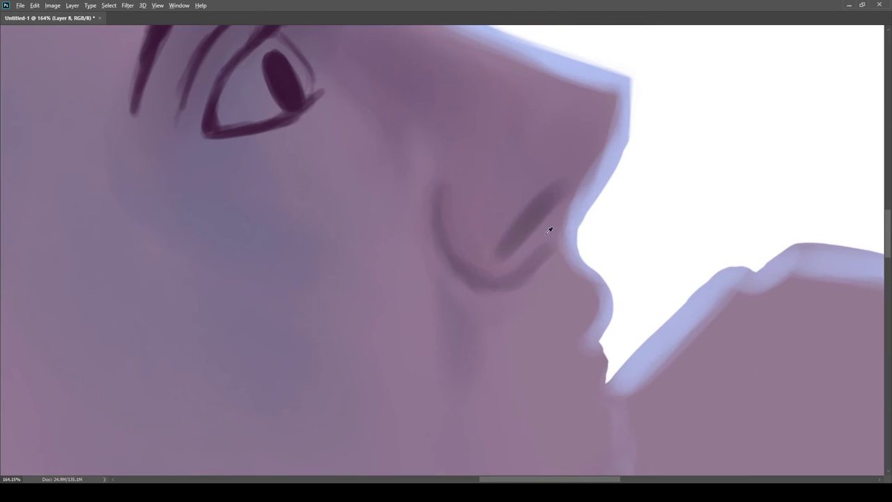
drag(549, 230, 512, 243)
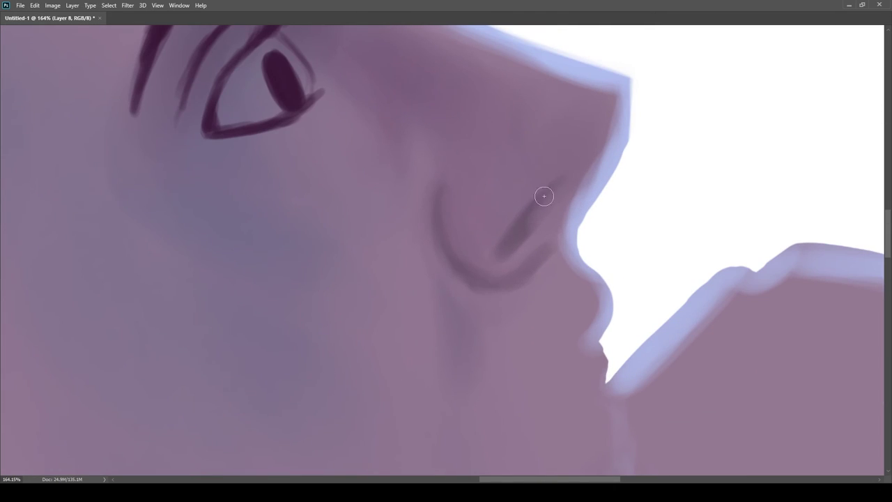
key(ctrl+z)
mouse_move(519, 213)
mouse_down()
mouse_move(484, 261)
mouse_move(390, 245)
mouse_up()
drag(554, 143, 600, 233)
drag(566, 257, 850, 257)
key(ctrl+0)
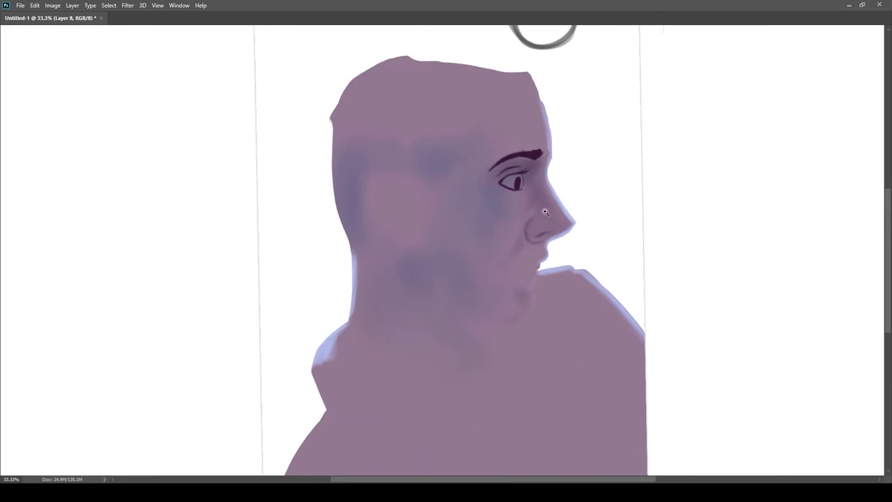
Step: Darken the crease running from the nose wing toward the mouth and blend the shadow under the wing
scroll(471, 207, up, 4)
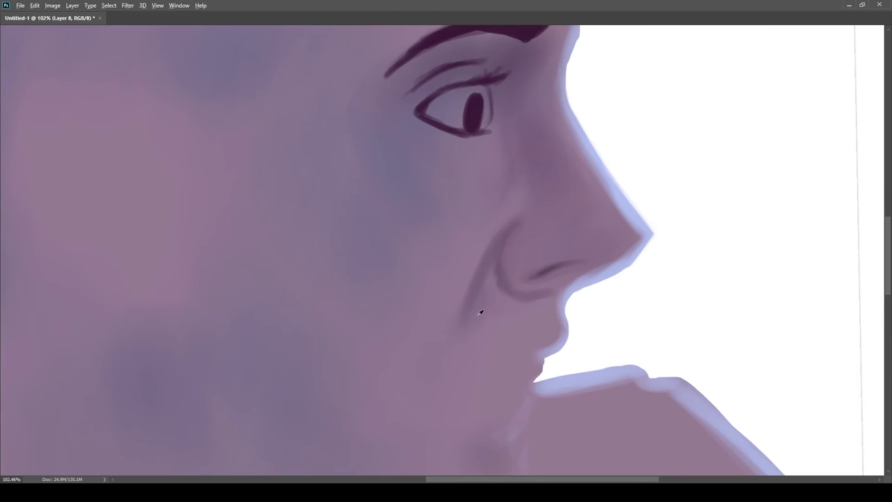
scroll(487, 303, up, 3)
alt+click(524, 260)
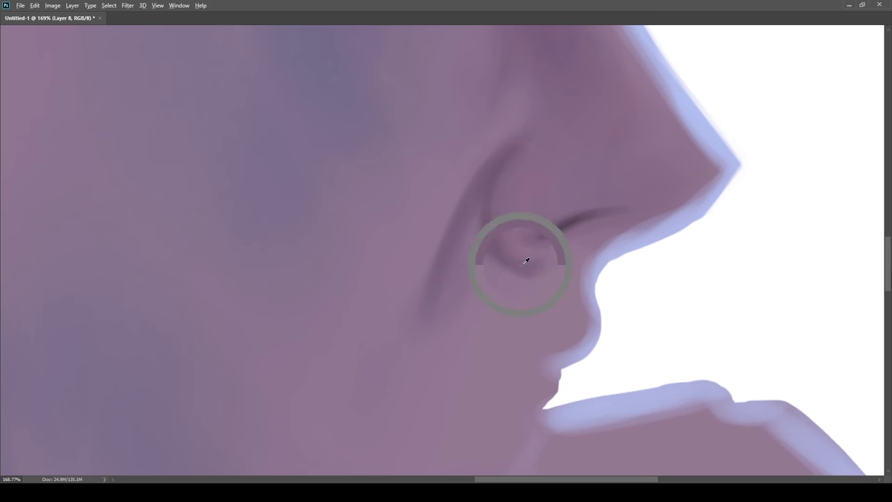
scroll(604, 241, down, 3)
scroll(604, 243, down, 8)
scroll(593, 241, up, 8)
scroll(589, 240, down, 6)
scroll(609, 216, up, 4)
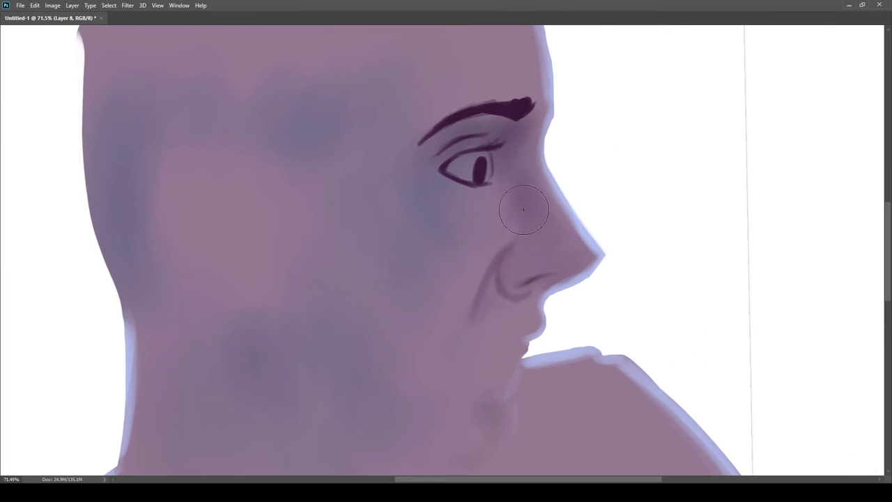
Step: Shade the forehead above the eyebrow with a much larger soft brush in a purple sampled from the brow area
alt+click(530, 137)
scroll(519, 167, down, 3)
key(bracketright)
key(bracketright)
key(bracketright)
key(bracketright)
key(bracketright)
key(bracketright)
key(bracketright)
key(bracketright)
key(bracketright)
drag(524, 187, 497, 166)
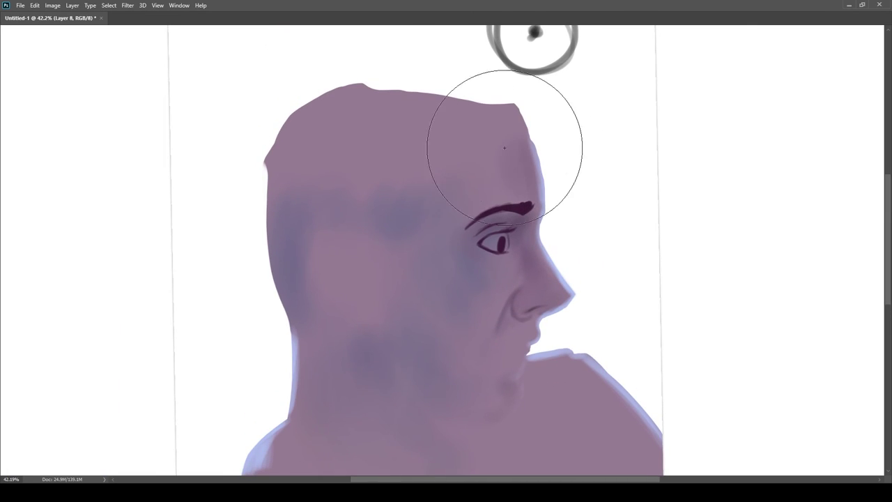
Step: Hide the drawn eye and eyebrow and blend a soft dark shadow into the brow and eye socket
scroll(505, 198, down, 2)
scroll(522, 215, up, 1)
click(846, 454)
scroll(508, 217, up, 3)
scroll(495, 290, down, 1)
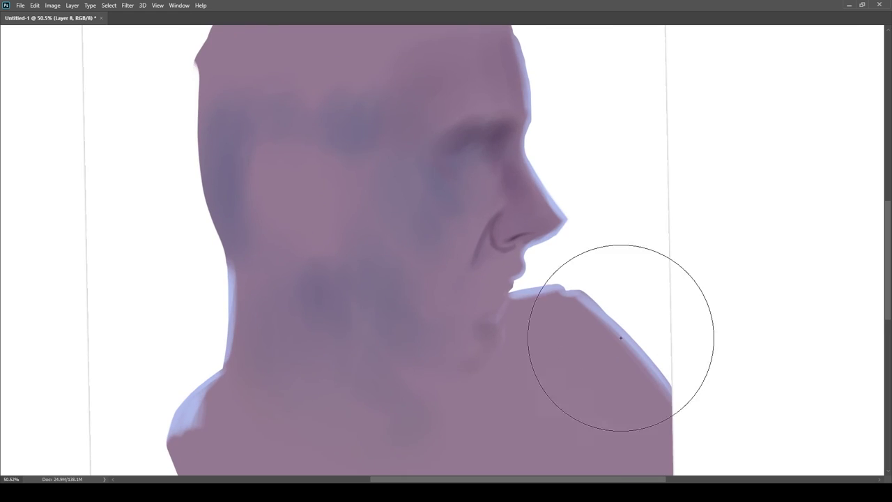
Step: Trace the mouth, chin and jaw contours from the sketch with a much smaller brush and darken the upper lip
key(ctrl+comma)
key(bracketleft)
key(bracketleft)
key(bracketleft)
key(bracketleft)
key(bracketleft)
key(bracketleft)
key(bracketleft)
key(bracketleft)
key(bracketleft)
key(bracketleft)
key(bracketleft)
key(bracketleft)
scroll(468, 293, up, 3)
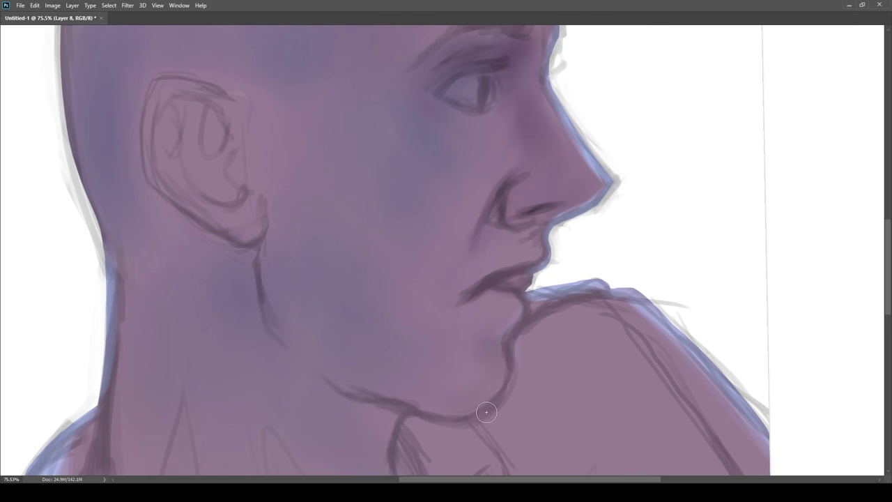
scroll(491, 409, up, 3)
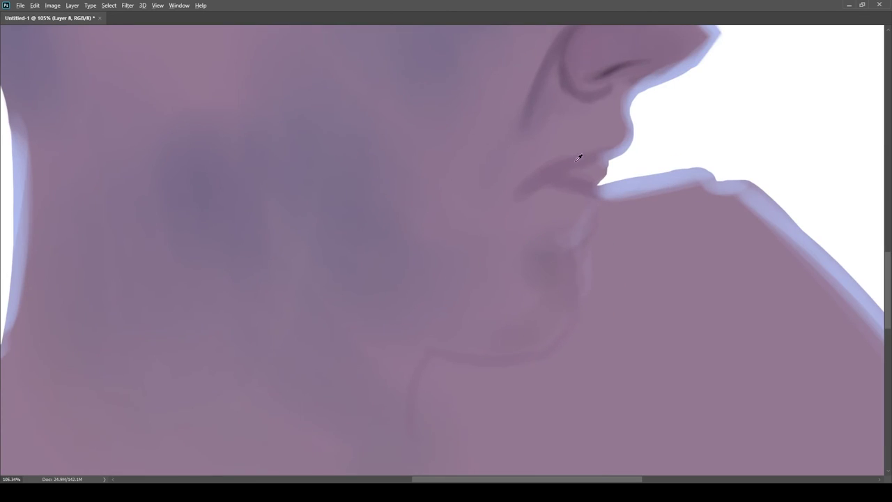
drag(548, 174, 495, 224)
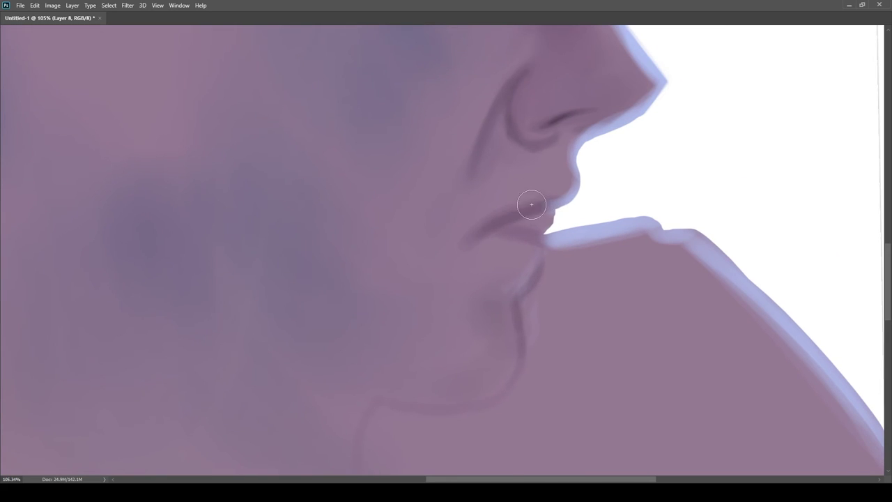
drag(563, 195, 528, 284)
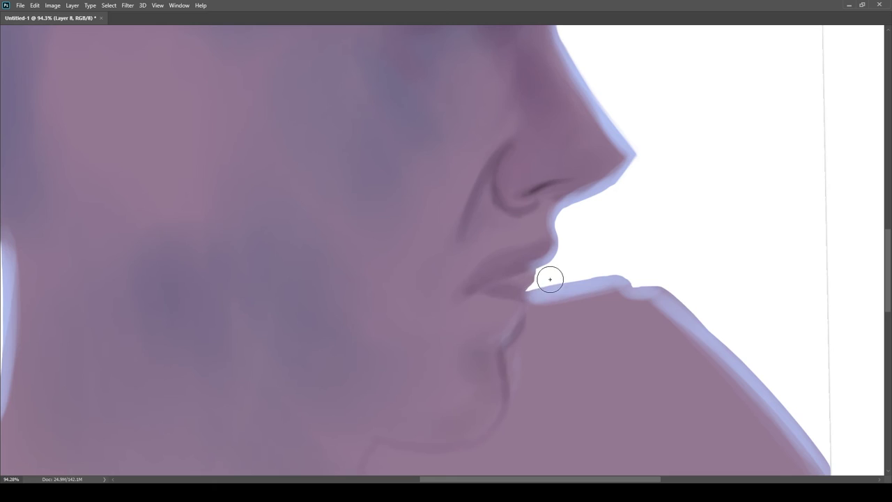
Step: Lasso the small protruding edge at the lower lip and cut it away from the base shape layer
drag(531, 284, 559, 279)
key(l)
key(ctrl+x)
key(b)
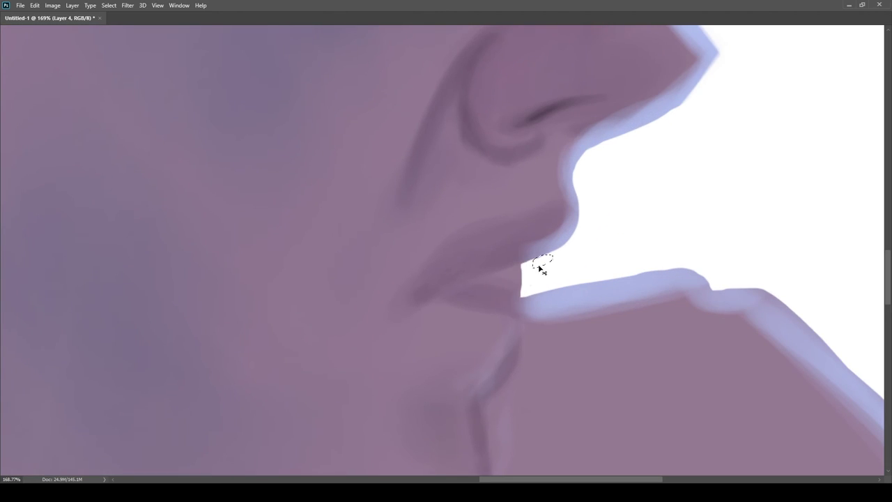
scroll(536, 268, down, 10)
scroll(535, 244, up, 7)
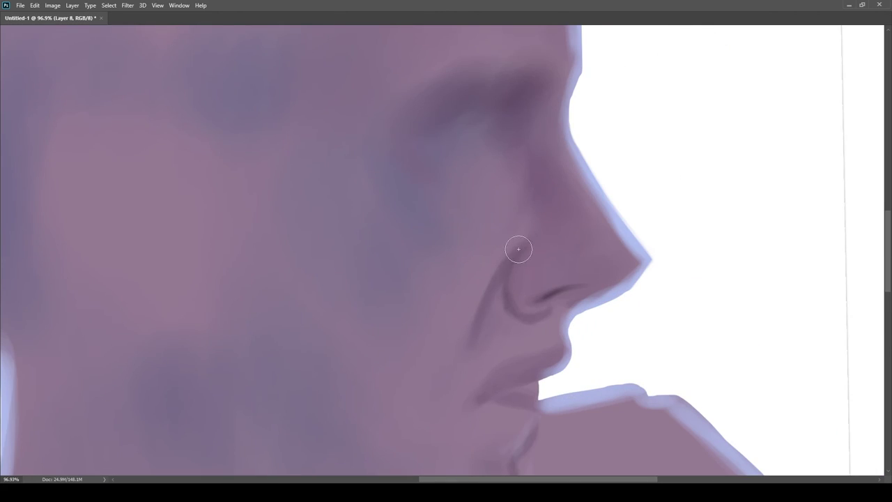
Step: Shade the area between the nose wing, the cheek crease and the upper lip
scroll(510, 273, down, 2)
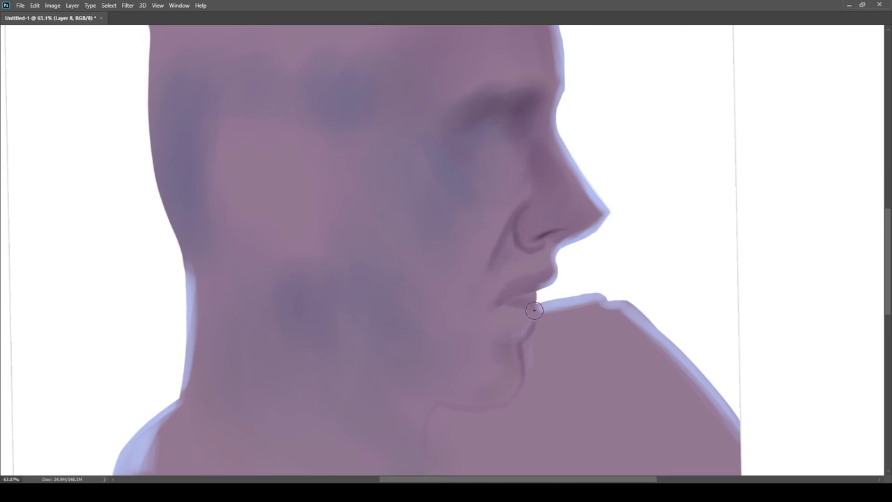
scroll(515, 307, down, 5)
scroll(519, 273, up, 3)
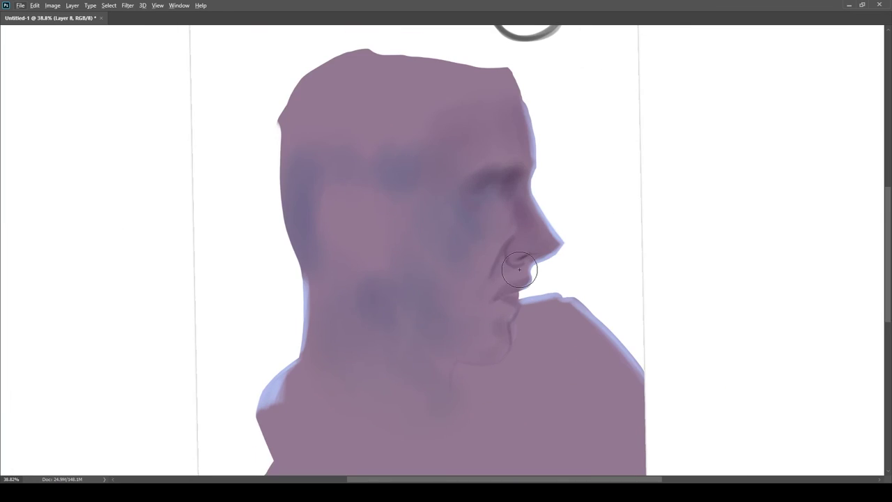
scroll(519, 272, up, 2)
scroll(509, 240, down, 4)
scroll(519, 314, up, 3)
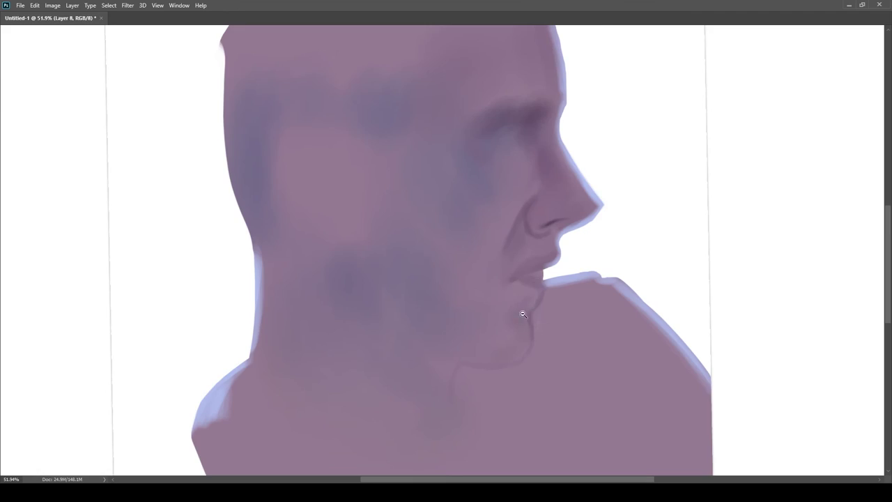
Step: Paint a darker purple shadow along the chin's front and lower edge and define the lower lip
scroll(518, 314, up, 2)
scroll(516, 375, down, 4)
scroll(526, 343, up, 3)
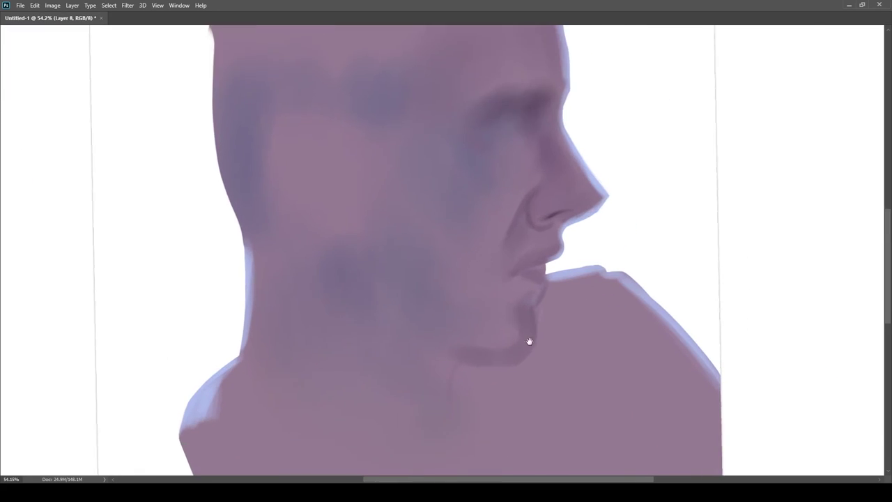
scroll(526, 343, up, 2)
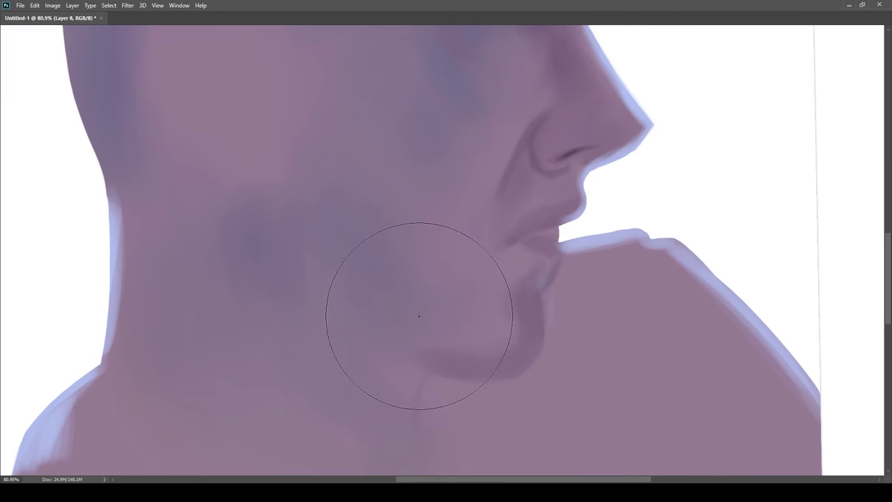
Step: Darken the lower cheek and jaw with a large soft brush so the jawline separates from the neck
scroll(458, 318, down, 4)
scroll(487, 319, up, 2)
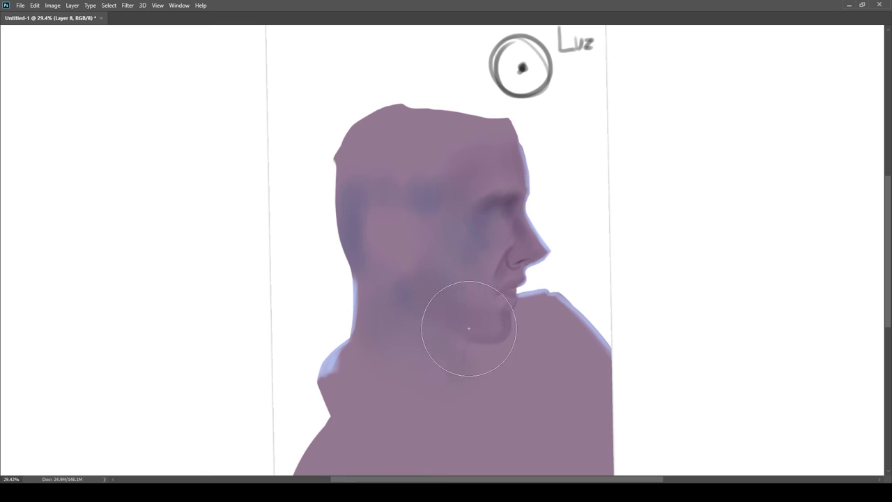
scroll(457, 342, up, 2)
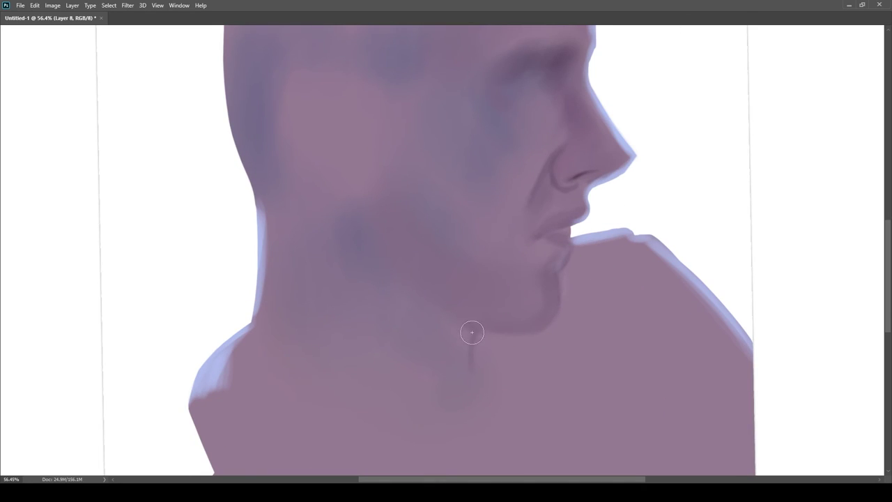
Step: Paint a dark tapered neck fold below the jaw and sharpen the jaw's lower edge beside it
scroll(463, 332, up, 2)
key(bracketright)
key(bracketright)
key(bracketright)
key(bracketright)
key(bracketright)
key(bracketright)
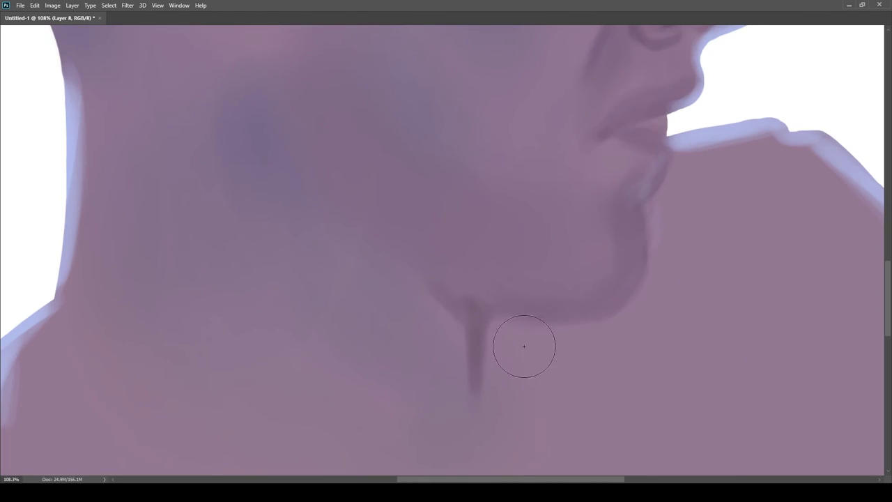
scroll(468, 342, down, 4)
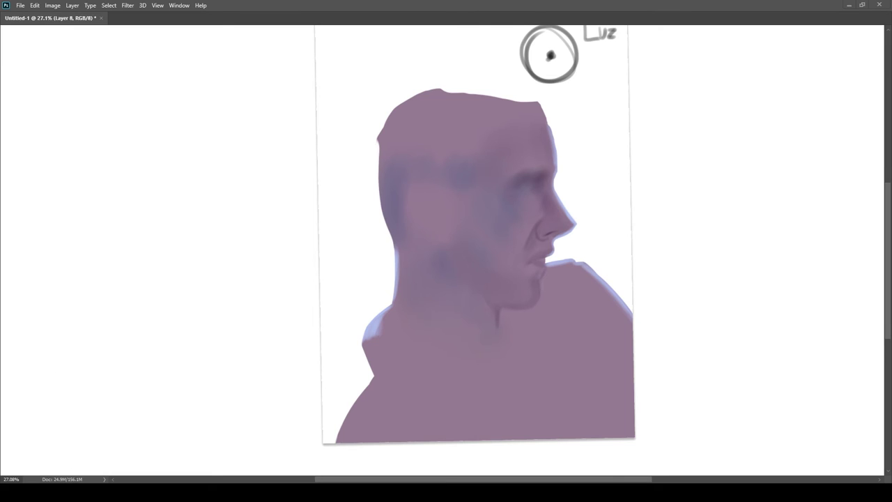
Step: Darken the line between the lips toward the mouth's corner
scroll(747, 178, up, 2)
scroll(506, 185, up, 4)
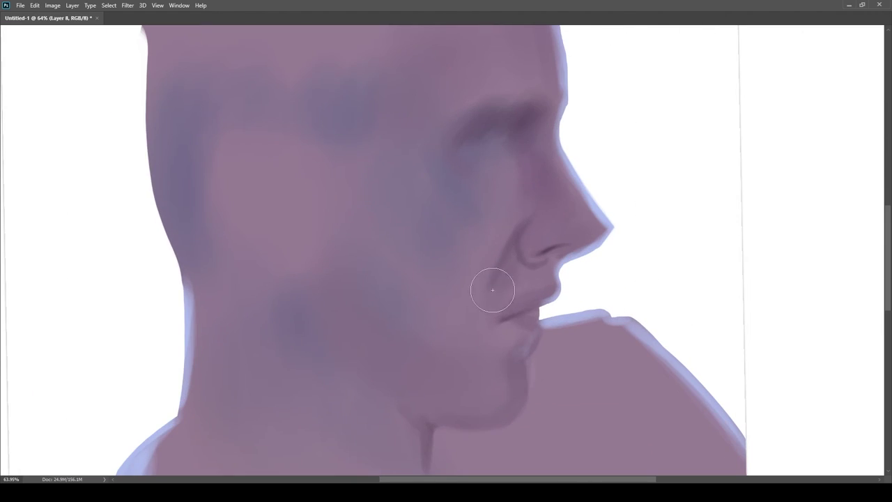
drag(493, 290, 460, 195)
Step: Switch to the luz layer and touch up the rim light where the shoulder meets the lower lip
ctrl+click(529, 219)
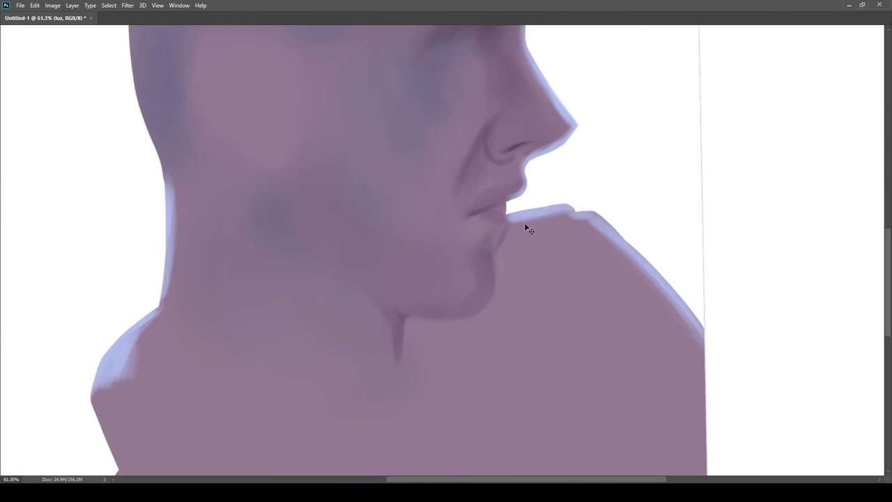
drag(526, 238, 576, 287)
scroll(575, 287, up, 2)
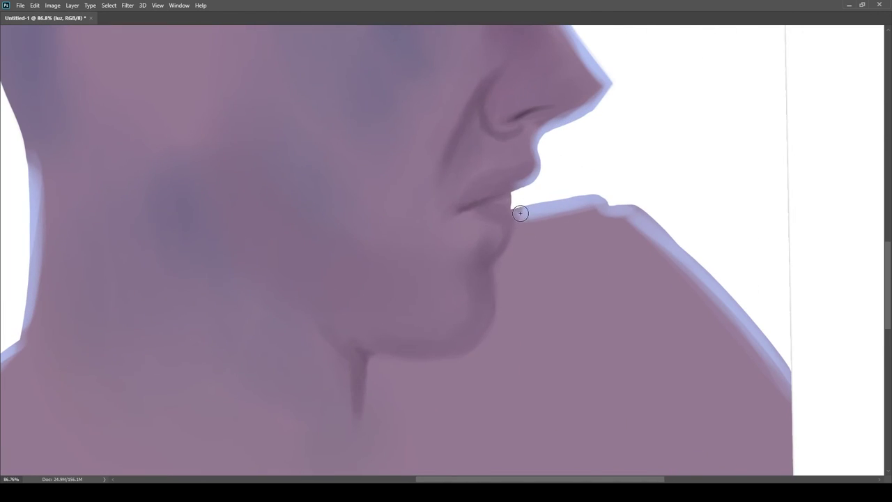
scroll(511, 226, down, 3)
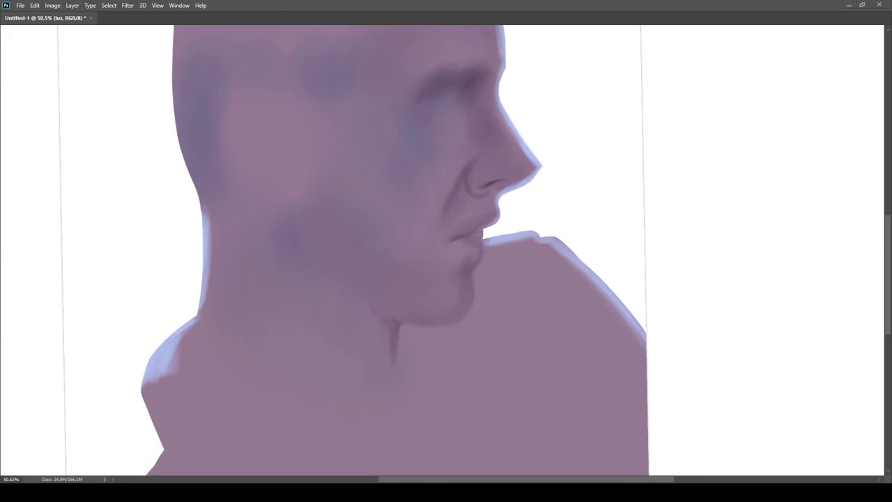
Step: Trim and thin the rim light around the nose and lips with the eraser and brush
scroll(499, 280, up, 4)
drag(446, 215, 460, 220)
scroll(661, 227, down, 4)
scroll(538, 269, up, 3)
drag(538, 240, 513, 286)
key(e)
drag(468, 188, 503, 221)
key(b)
drag(449, 87, 463, 170)
scroll(548, 302, down, 2)
scroll(508, 282, down, 2)
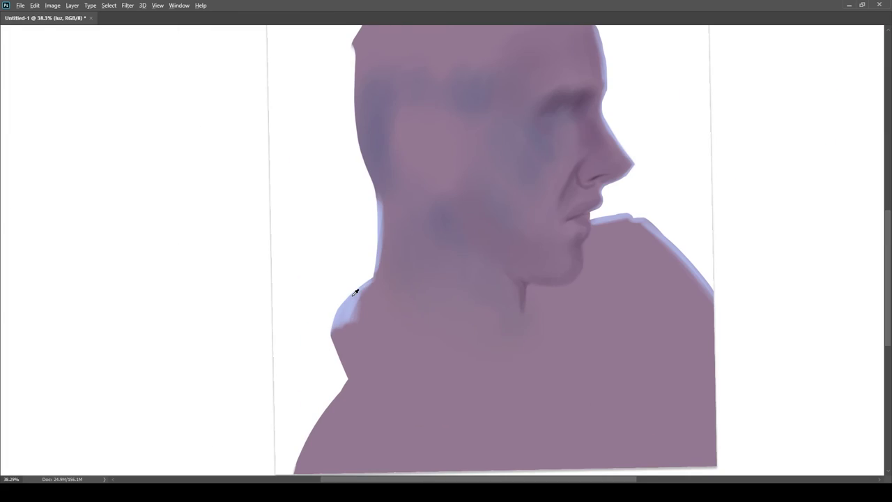
Step: Extend the bluish rim light up the back of the head with colour sampled from the shoulder highlight
scroll(361, 261, up, 1)
mouse_move(361, 250)
mouse_down()
mouse_move(340, 142)
mouse_move(340, 195)
mouse_move(342, 129)
mouse_up()
scroll(789, 408, down, 1)
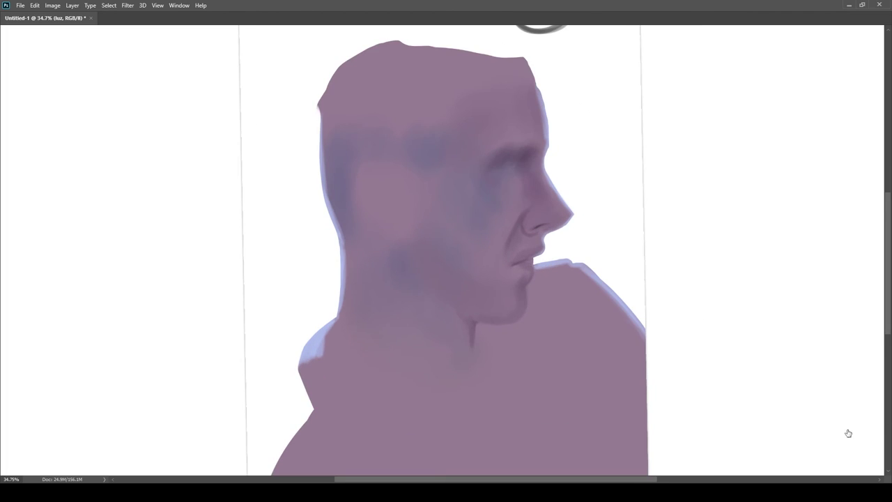
Step: Draw the eyelid crease, eye outline and pupil in dark purple on a separate layer, following the sketch
scroll(554, 193, up, 3)
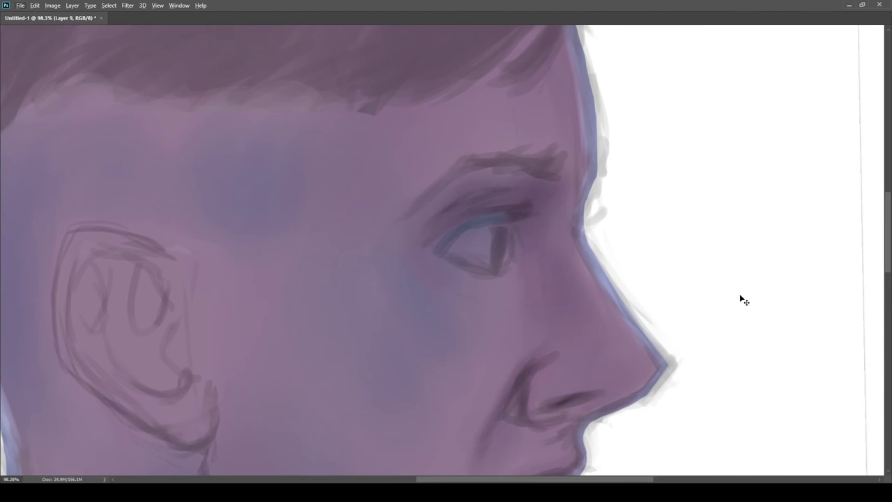
mouse_move(470, 230)
mouse_down()
mouse_move(483, 268)
mouse_move(460, 253)
mouse_move(471, 209)
mouse_move(446, 226)
mouse_move(525, 251)
mouse_up()
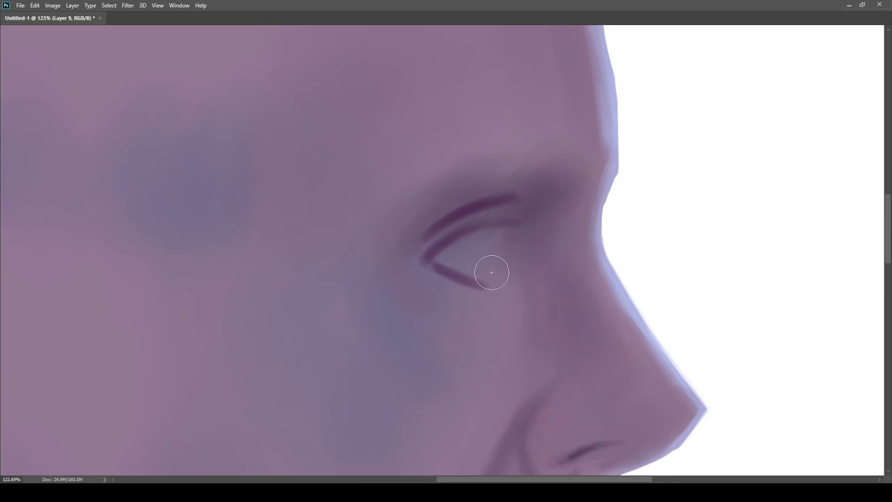
mouse_move(491, 272)
mouse_down()
mouse_move(494, 244)
mouse_move(458, 239)
mouse_move(473, 223)
mouse_up()
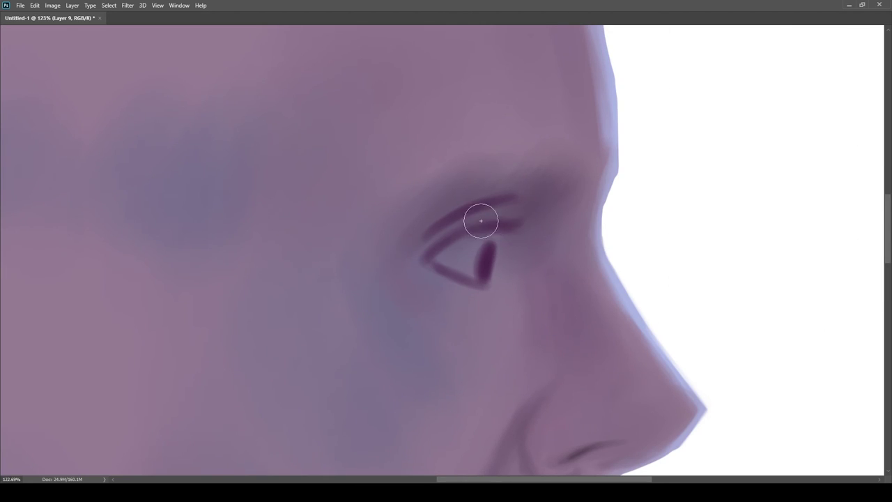
Step: Thicken the upper eyelid line and soften the crease above it
scroll(474, 223, up, 3)
scroll(547, 213, down, 3)
scroll(510, 235, up, 2)
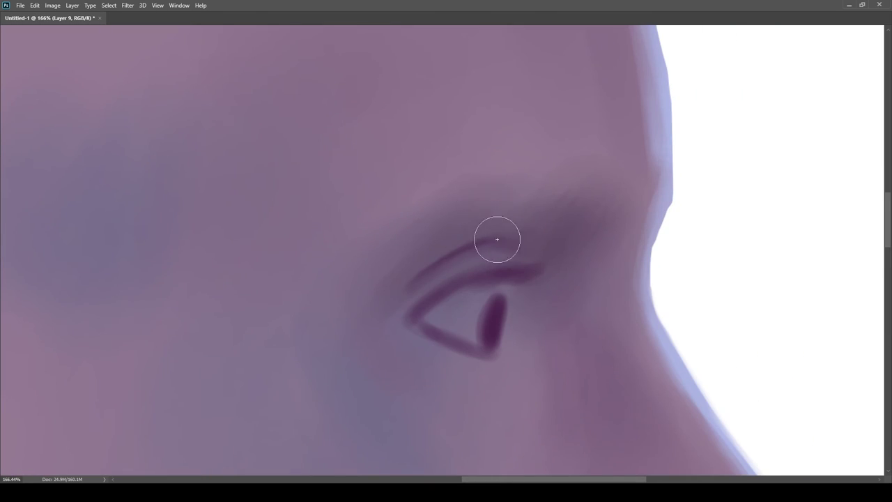
Step: Refine the eye's outlines with a much smaller brush and colour sampled from inside the eye
alt+click(437, 320)
key(bracketleft)
key(bracketleft)
key(bracketleft)
key(bracketleft)
key(bracketleft)
key(bracketleft)
key(bracketleft)
key(bracketleft)
scroll(491, 355, down, 5)
scroll(390, 306, up, 2)
scroll(384, 302, down, 2)
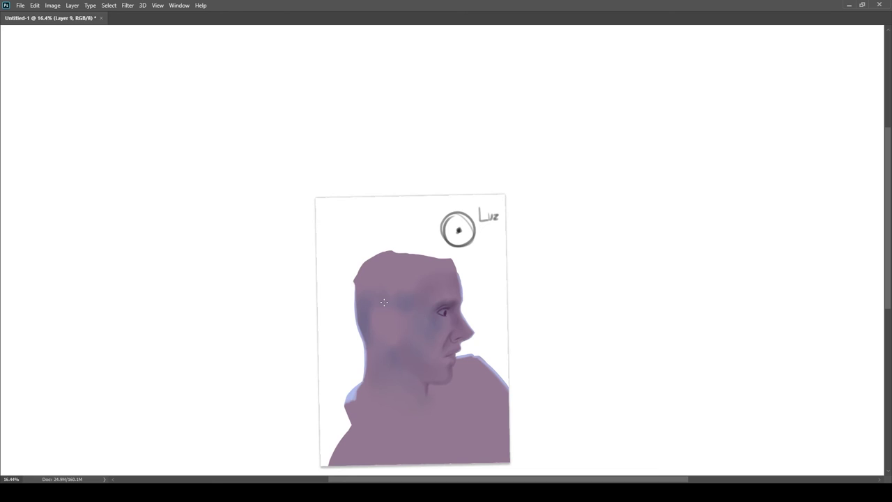
Step: Rotate the canvas and refine the lower eyelid line and the front end of the upper eyelid
scroll(501, 303, up, 2)
scroll(381, 314, up, 5)
key(r)
drag(474, 395, 309, 289)
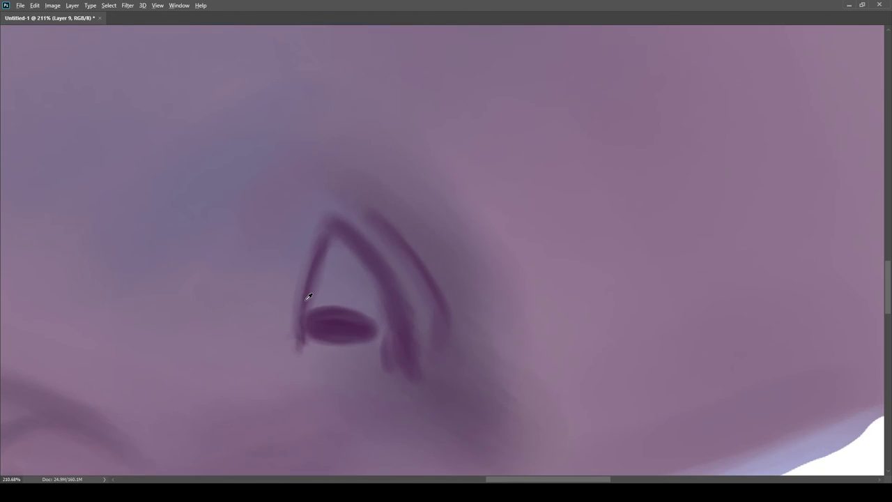
scroll(299, 282, down, 4)
Step: Turn the canvas back and paint the white of the eye in light lavender on a new layer
key(r)
drag(411, 380, 513, 273)
scroll(513, 272, up, 1)
click(827, 432)
scroll(486, 270, up, 2)
alt+click(550, 282)
scroll(464, 291, up, 3)
key(bracketright)
key(bracketright)
key(bracketright)
drag(430, 293, 456, 286)
Step: Finish lightening the eye white around the pupil and straighten the canvas
scroll(464, 244, down, 5)
scroll(460, 269, up, 2)
drag(454, 255, 474, 250)
scroll(474, 252, down, 6)
key(r)
drag(520, 229, 522, 235)
scroll(474, 270, up, 3)
scroll(502, 273, up, 3)
scroll(492, 272, down, 2)
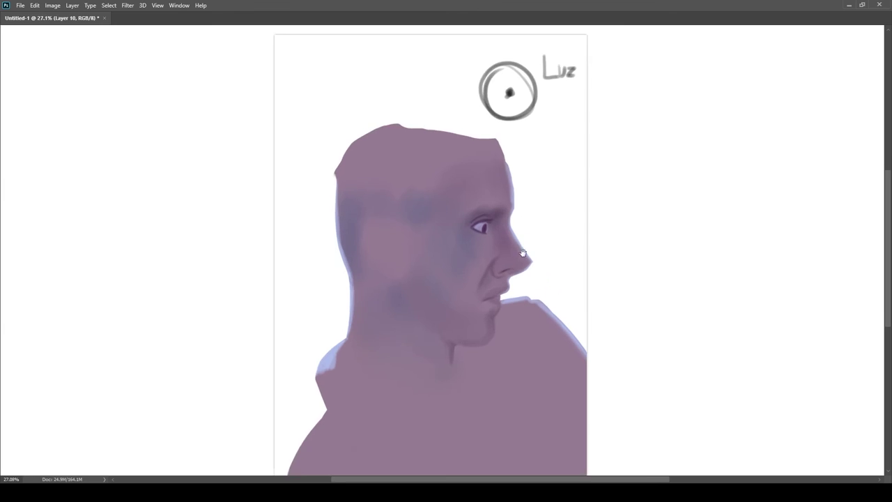
Step: Return to the eye outline layer and darken the upper eyelid and its crease with sampled colours
scroll(492, 272, up, 3)
ctrl+click(500, 265)
scroll(474, 35, up, 2)
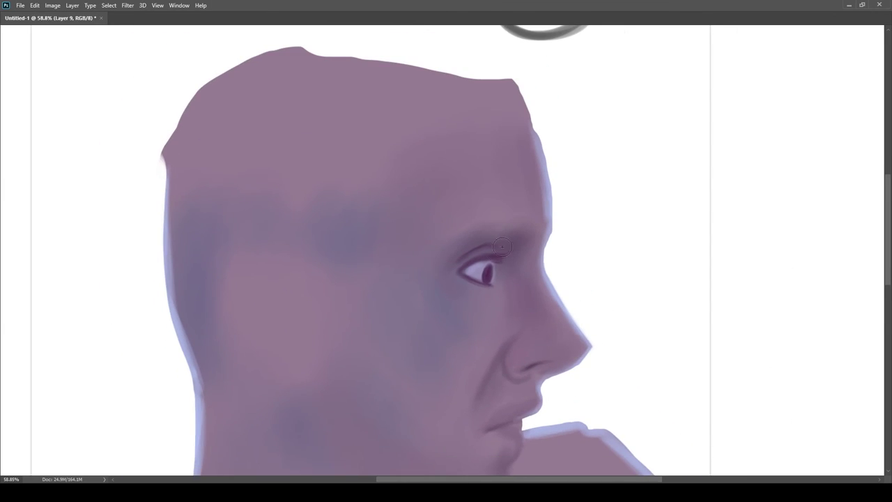
scroll(505, 256, up, 2)
alt+click(501, 261)
alt+click(501, 268)
Step: Switch to the skin shading layer and darken the side of the nose from the inner eye toward the nostril
ctrl+click(507, 300)
mouse_move(510, 308)
mouse_down()
mouse_move(522, 336)
mouse_move(510, 280)
mouse_up()
scroll(527, 334, down, 2)
scroll(498, 289, down, 5)
scroll(500, 306, up, 4)
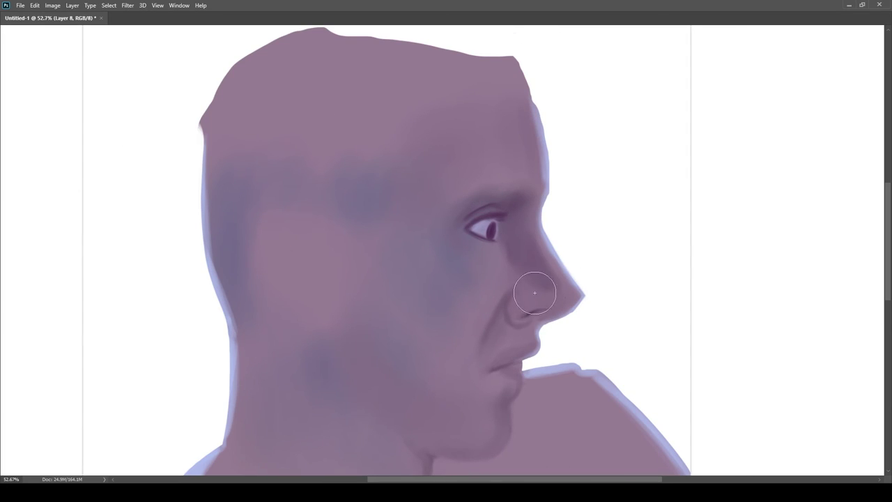
scroll(497, 312, down, 2)
alt+click(537, 44)
scroll(571, 261, up, 2)
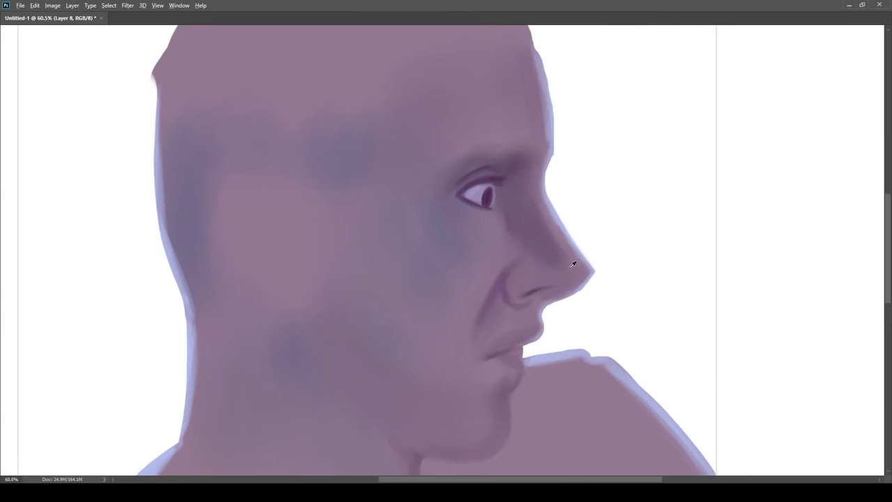
Step: Sample the nose colour and tint the tip of the nose pink
scroll(558, 265, down, 1)
alt+click(566, 265)
scroll(521, 277, down, 1)
drag(554, 280, 529, 286)
drag(549, 327, 568, 326)
drag(563, 232, 546, 225)
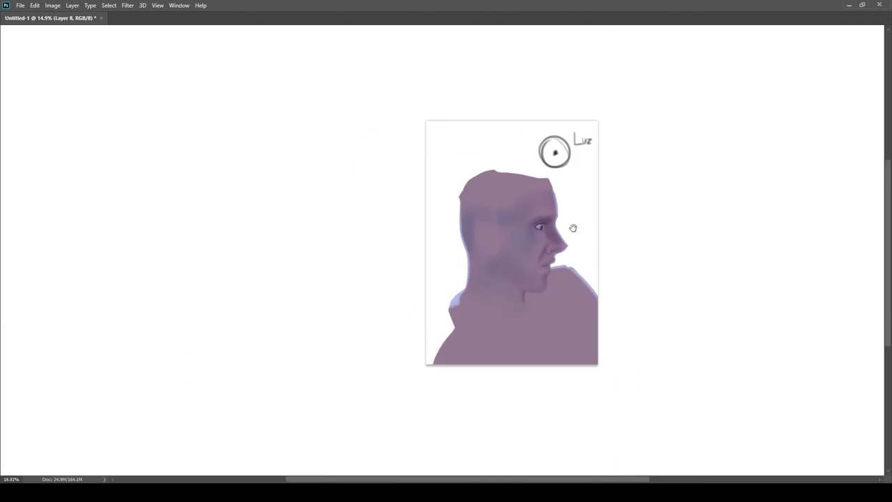
scroll(546, 225, up, 8)
Step: Sample the dark purple of the nose and shade the cheek, jaw and neck with a large soft brush
alt+click(556, 232)
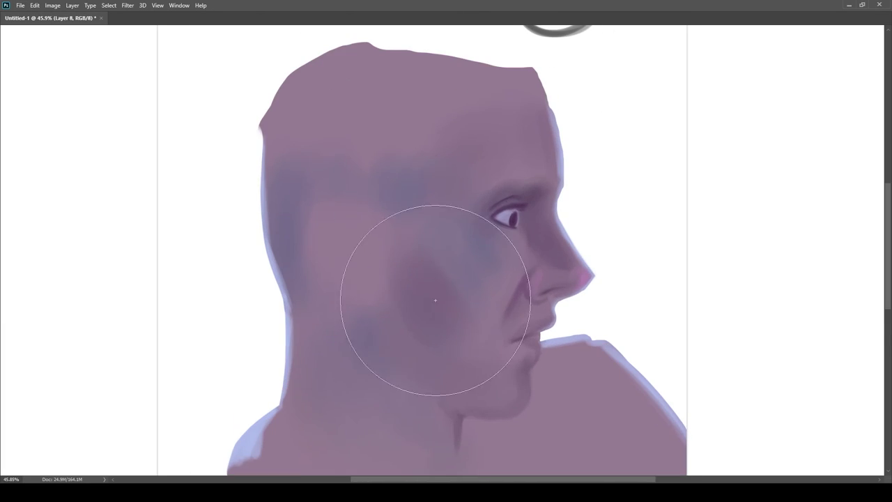
scroll(425, 328, down, 3)
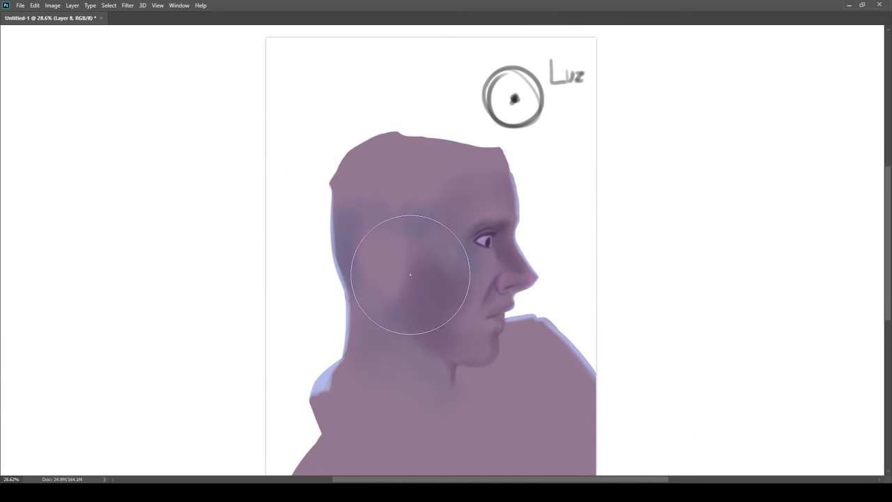
drag(426, 340, 397, 327)
mouse_move(400, 367)
mouse_down()
mouse_move(384, 326)
mouse_move(363, 333)
mouse_move(395, 319)
mouse_move(366, 306)
mouse_up()
Step: Deepen the shadow under the jaw at the front of the neck with a smaller brush
key(bracketleft)
key(bracketleft)
key(bracketleft)
key(bracketleft)
key(bracketleft)
key(bracketleft)
key(bracketleft)
key(bracketleft)
key(bracketleft)
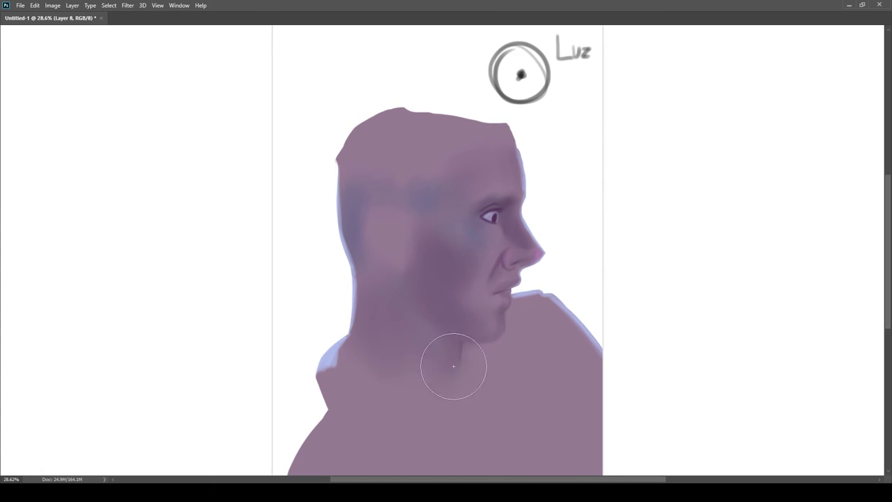
scroll(453, 370, up, 4)
key(bracketright)
key(bracketright)
key(bracketright)
key(bracketright)
key(bracketright)
key(bracketright)
key(bracketright)
Step: Tint the nostril wing pink and refine the shading around the lower lip and chin with a small brush
key(bracketleft)
key(bracketleft)
key(bracketleft)
key(bracketleft)
key(bracketleft)
key(bracketleft)
key(bracketleft)
key(bracketleft)
scroll(448, 326, down, 3)
scroll(502, 278, up, 2)
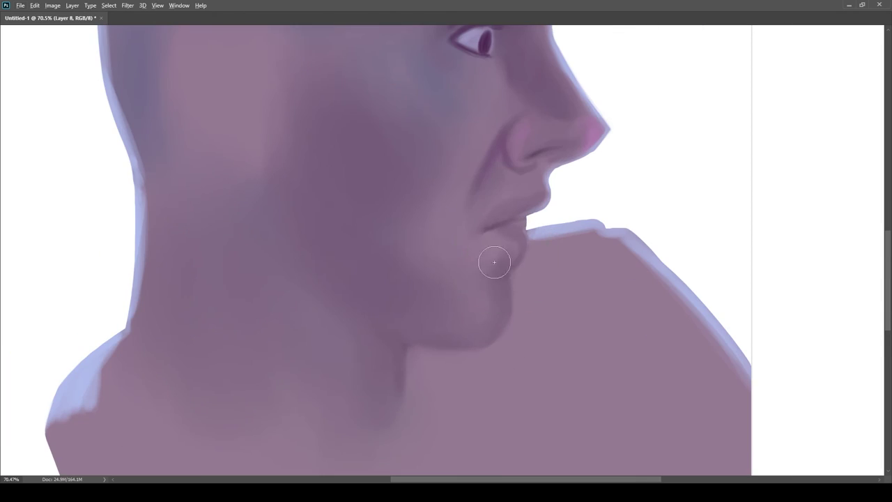
Step: Check the face against the sketch and extend the neck shading down to the collar line
scroll(462, 230, down, 4)
scroll(482, 271, down, 2)
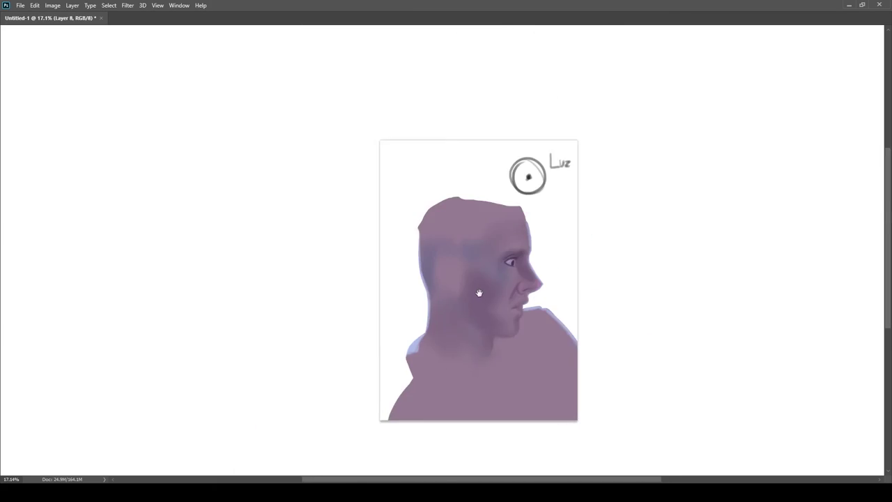
scroll(472, 298, up, 2)
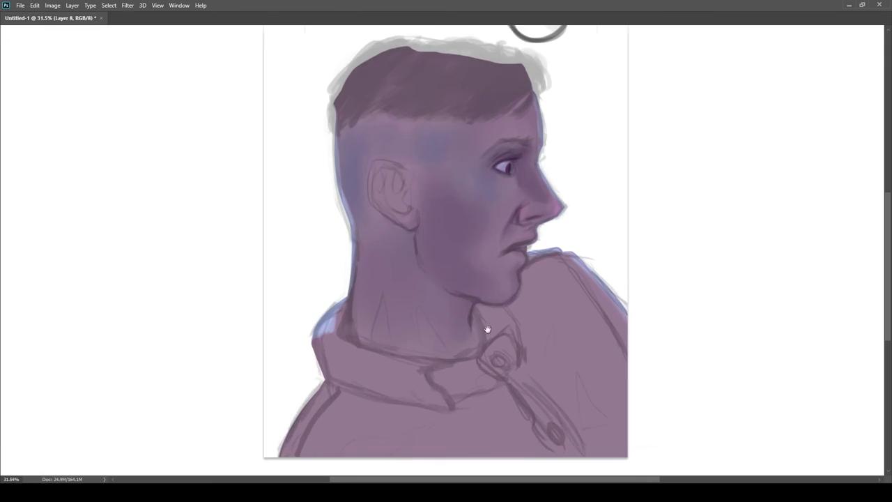
scroll(484, 328, up, 2)
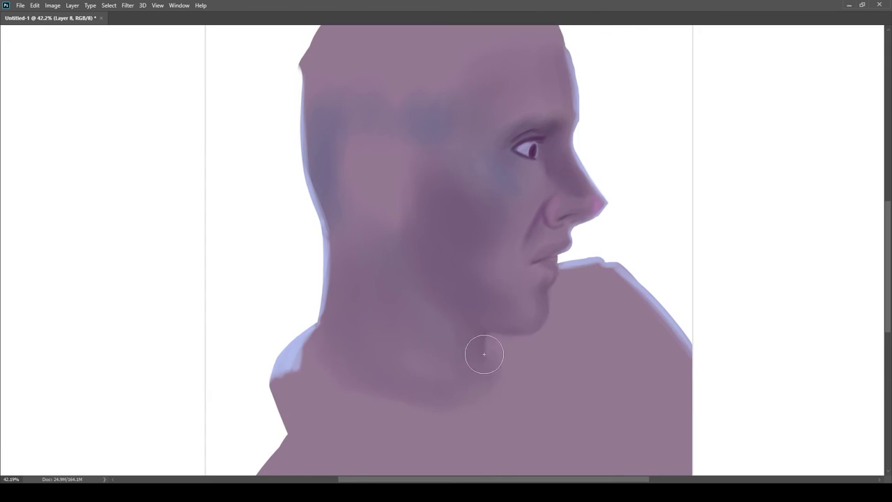
Step: Define the front contour of the throat below the chin with sampled dark and light purples
scroll(483, 351, up, 2)
key(bracketleft)
key(bracketleft)
key(bracketleft)
key(bracketleft)
alt+click(489, 324)
mouse_move(488, 351)
mouse_down()
mouse_move(491, 383)
mouse_move(502, 385)
mouse_move(476, 378)
mouse_move(493, 402)
mouse_up()
alt+click(478, 374)
key(])
key(])
key(])
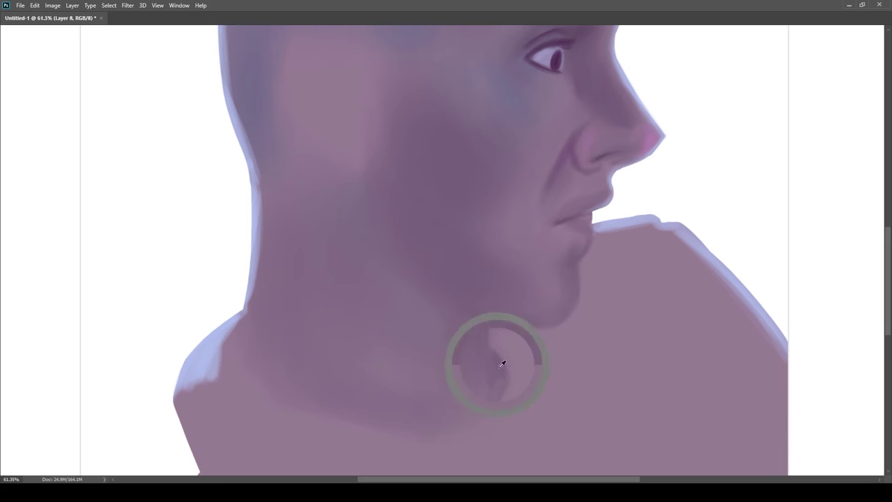
scroll(501, 364, down, 3)
key(])
key(])
key(])
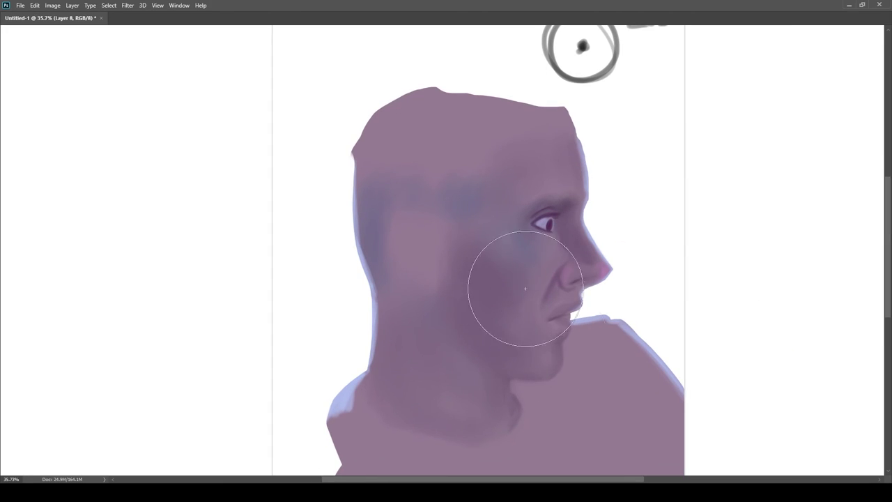
Step: Repaint the outer edge of the lower lip with a sampled skin colour
scroll(554, 230, up, 2)
key([)
key([)
key([)
key(])
key(])
scroll(578, 321, up, 2)
key(b)
scroll(585, 338, up, 3)
alt+click(535, 326)
drag(543, 367, 530, 322)
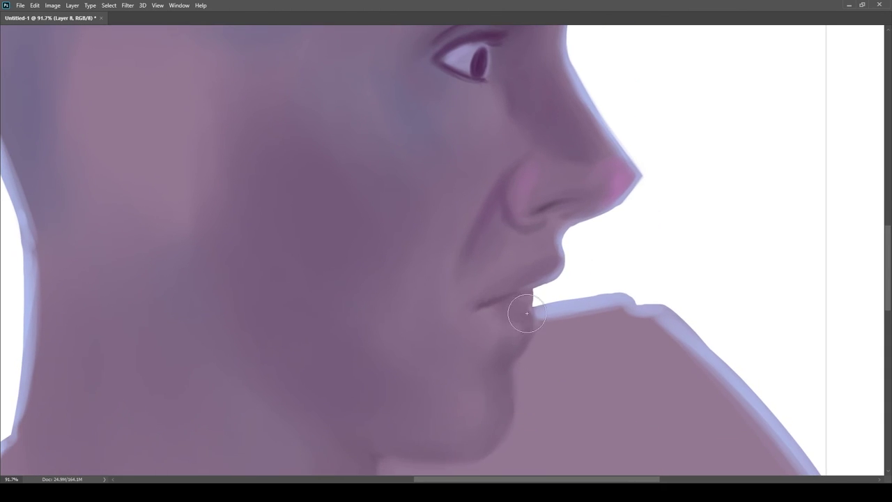
Step: Finish blending the mouth and chin area and show the sketch over the painting
scroll(534, 302, up, 4)
key(])
key(])
key(])
scroll(519, 294, down, 9)
mouse_move(486, 264)
mouse_down()
mouse_move(487, 281)
mouse_move(521, 312)
mouse_up()
scroll(550, 324, down, 3)
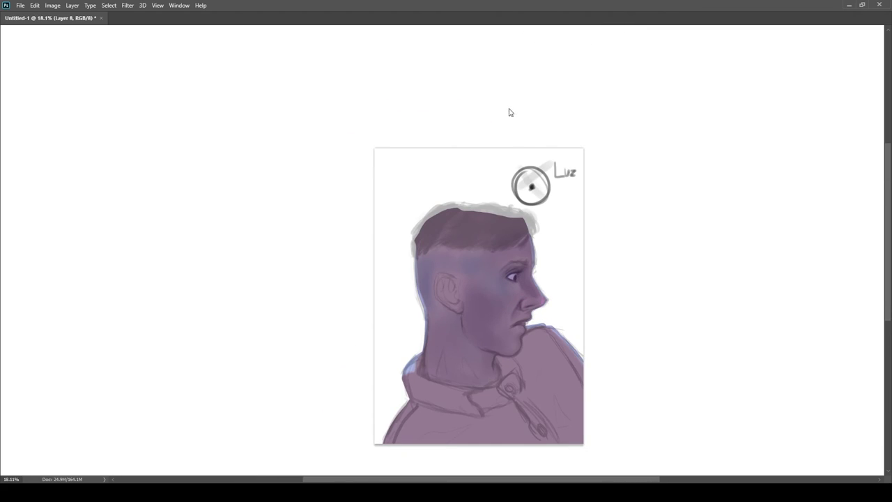
Step: Paint the two upper hollows and the lower hollow of the ear in dark purple, following the sketch
scroll(447, 292, up, 4)
alt+click(731, 285)
drag(457, 251, 461, 284)
drag(422, 248, 426, 282)
drag(484, 322, 479, 321)
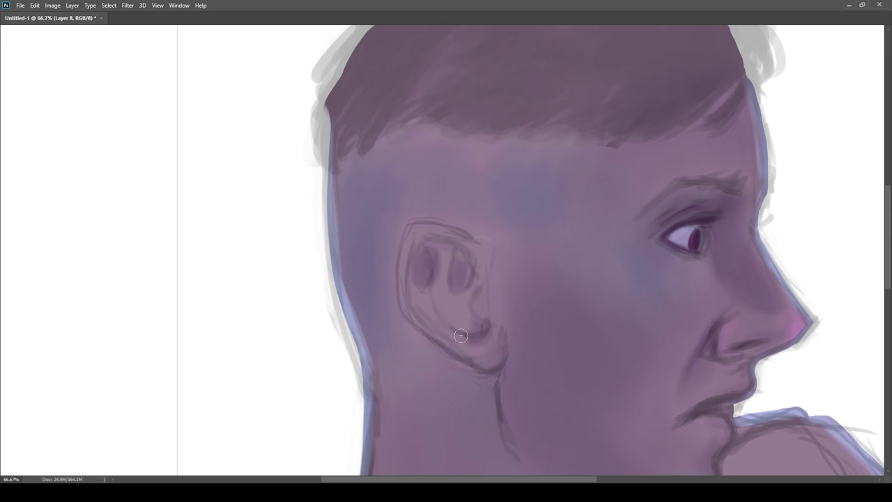
Step: Paint a dark shadow under the earlobe, erase its upper edge to shape the lobe and blend it downward
drag(805, 312, 786, 262)
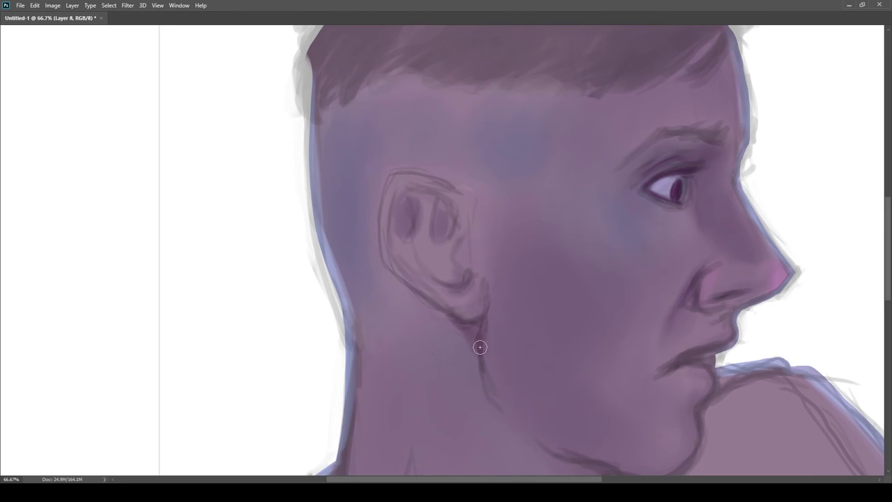
scroll(480, 355, down, 5)
scroll(494, 313, up, 2)
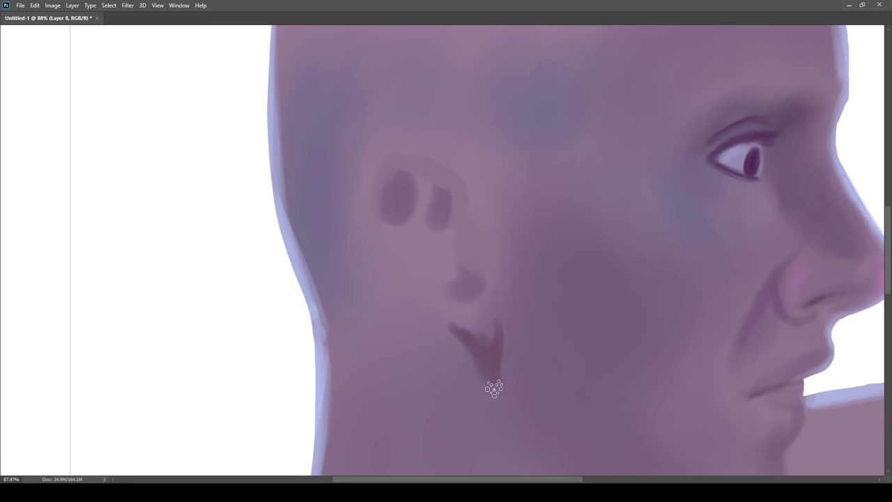
key(e)
mouse_move(488, 326)
mouse_down()
mouse_move(458, 311)
mouse_move(485, 340)
mouse_up()
key(r)
key(b)
scroll(481, 342, down, 5)
scroll(476, 342, up, 3)
alt+click(475, 314)
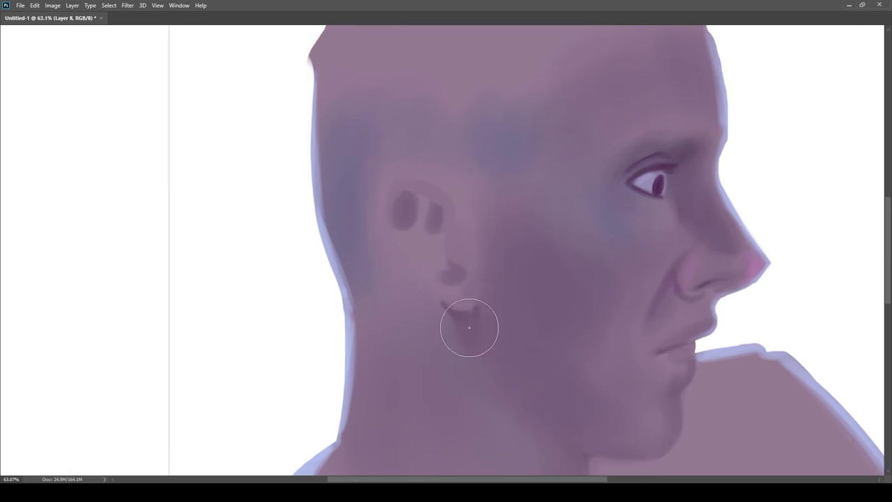
Step: Shade the edge of the jaw from the earlobe down toward the neck with a larger brush
scroll(514, 332, down, 2)
key(bracketright)
key(bracketright)
key(bracketright)
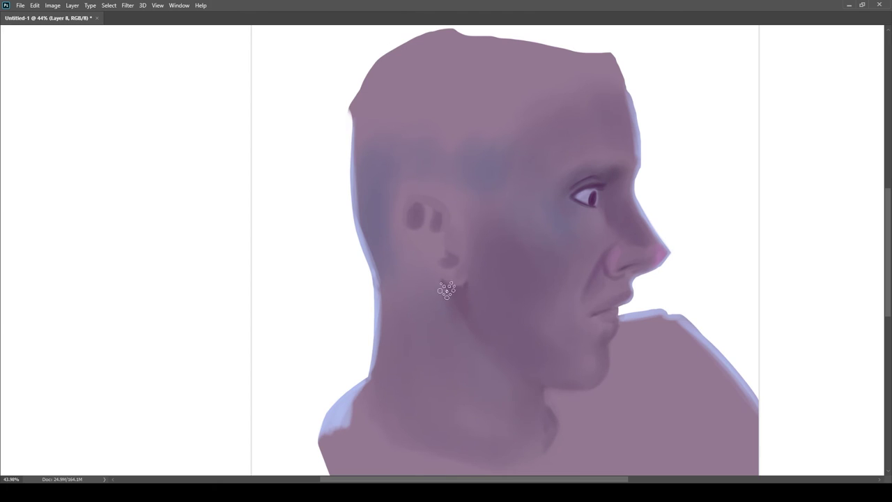
scroll(432, 253, up, 2)
scroll(504, 306, down, 5)
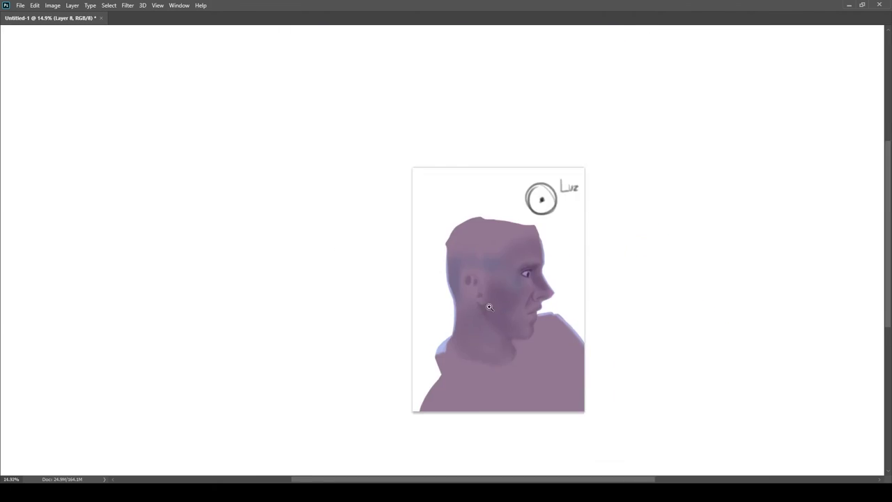
Step: Paint the ear's outer rim and inner fold in dark purple over the faded sketch
scroll(503, 306, up, 5)
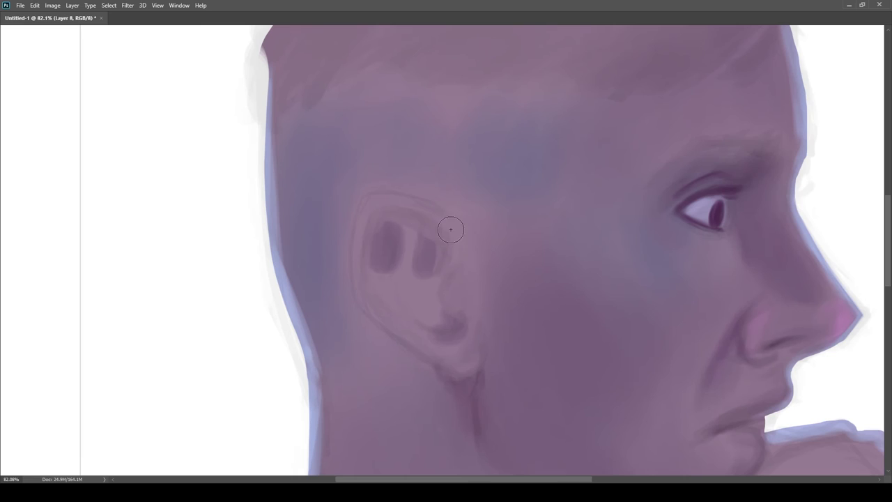
mouse_move(450, 230)
mouse_down()
mouse_move(367, 211)
mouse_move(364, 309)
mouse_move(437, 361)
mouse_move(465, 364)
mouse_up()
mouse_move(456, 330)
mouse_down()
mouse_move(371, 298)
mouse_move(396, 315)
mouse_move(394, 272)
mouse_move(415, 317)
mouse_up()
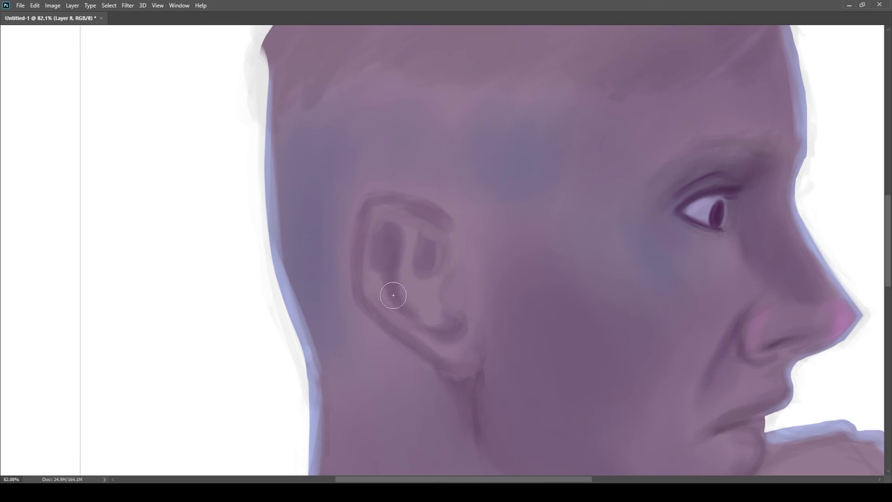
drag(389, 270, 395, 279)
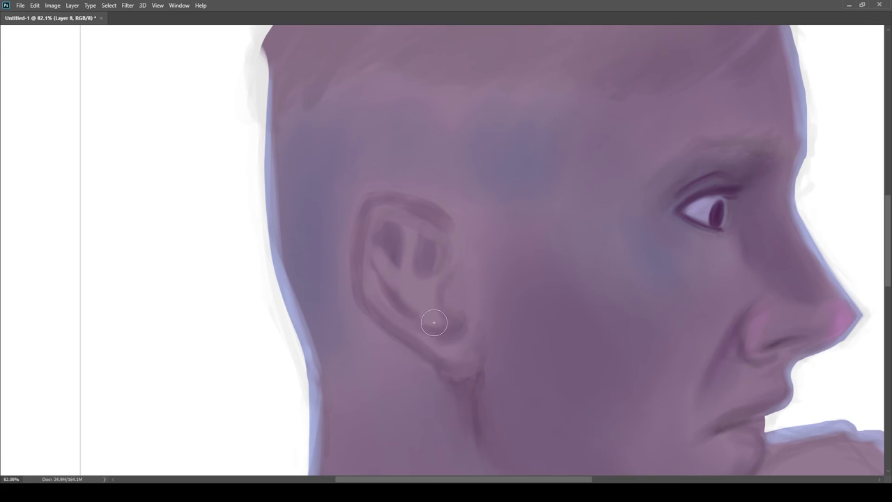
Step: Sample the ear colour and round off the earlobe, cleaning the edge against the shadow below it
scroll(461, 328, up, 5)
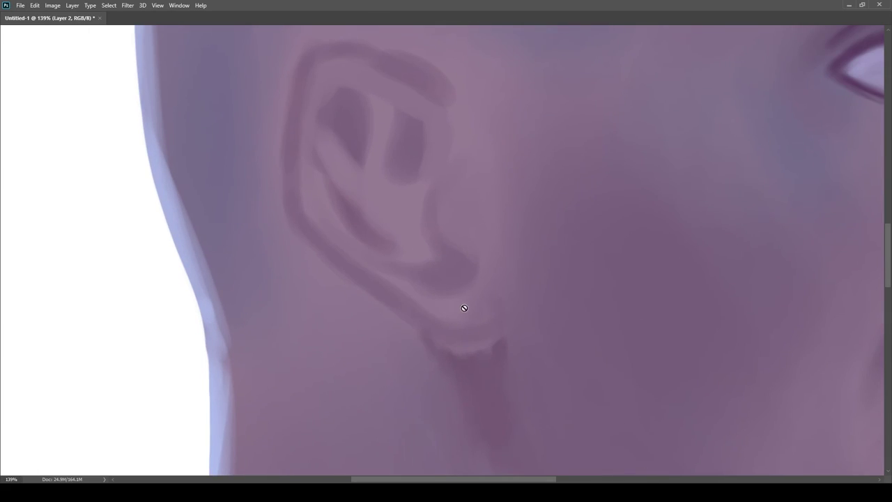
alt+click(450, 317)
drag(473, 313, 491, 307)
drag(478, 359, 444, 347)
mouse_move(480, 286)
mouse_down()
mouse_move(481, 246)
mouse_move(492, 284)
mouse_up()
scroll(492, 284, up, 2)
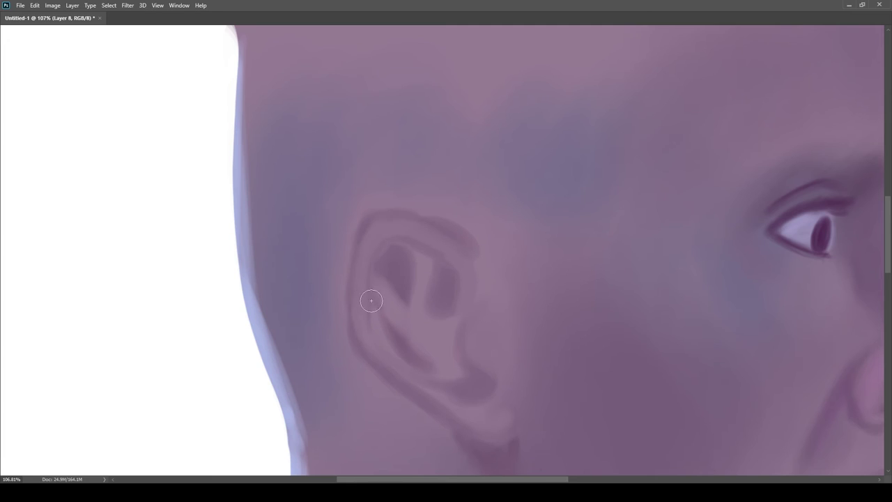
Step: Refine the ear's upper hollows and the fold inside the rim with sampled colours
drag(384, 258, 390, 271)
alt+click(404, 311)
drag(401, 307, 417, 283)
scroll(501, 357, down, 5)
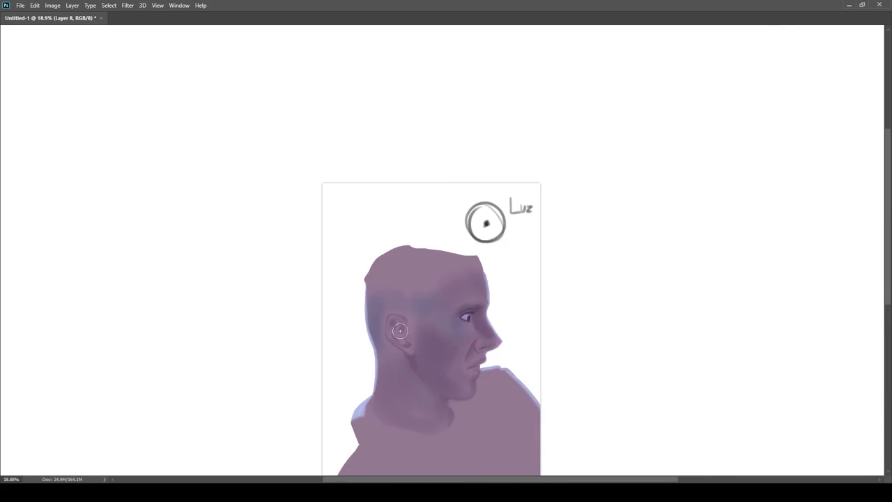
scroll(401, 328, up, 3)
scroll(429, 328, up, 3)
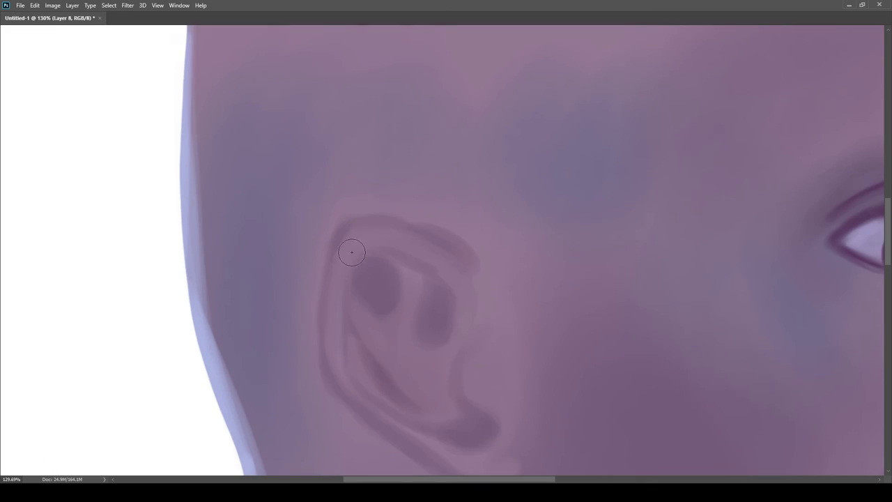
scroll(350, 360, down, 5)
scroll(402, 319, up, 4)
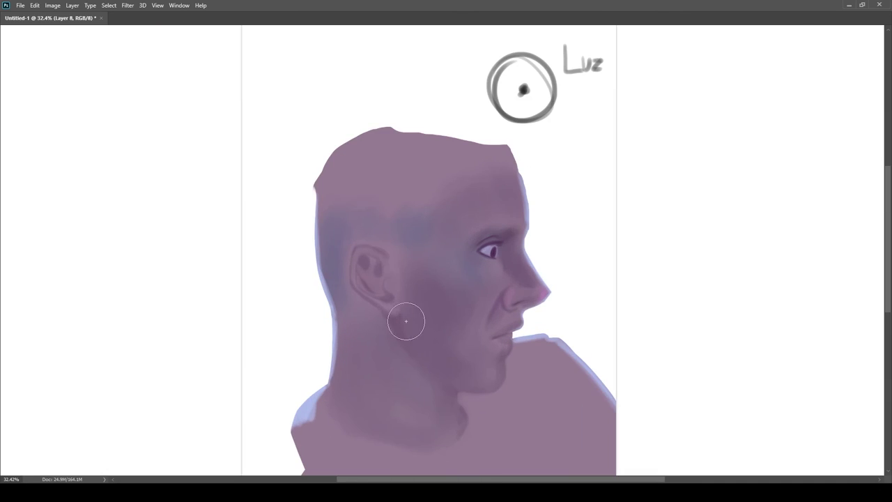
Step: Warm the inside of the ear with a reddish tint and soften the shadow around the earlobe
scroll(404, 333, down, 4)
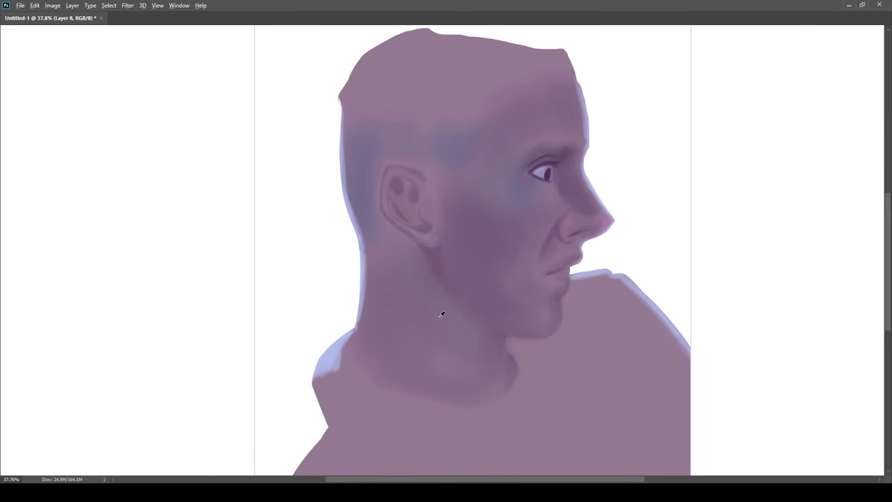
scroll(437, 311, up, 2)
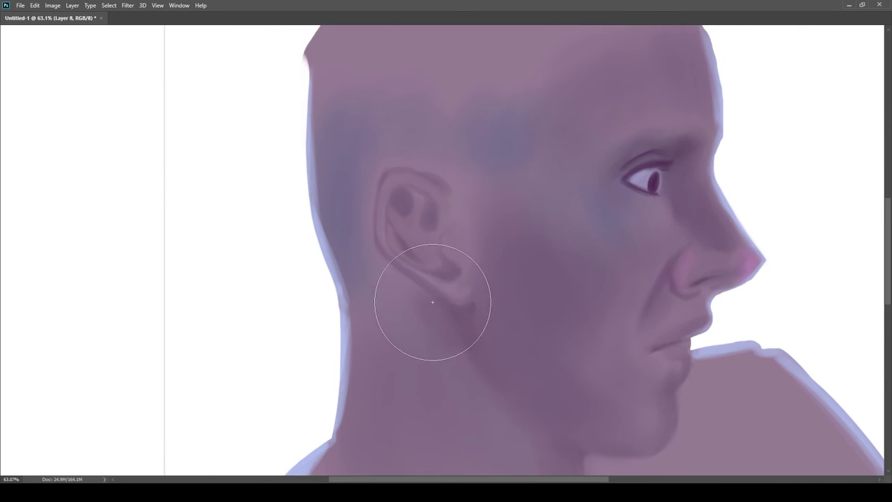
scroll(394, 351, down, 3)
scroll(402, 263, up, 3)
scroll(435, 398, down, 3)
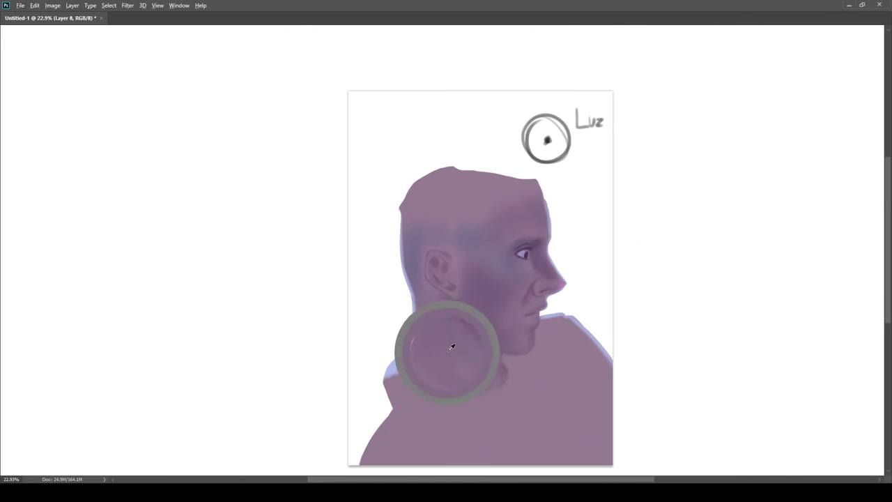
Step: Blend the jaw shadow below the ear into the neck with sampled purples
scroll(450, 342, up, 3)
scroll(537, 349, down, 3)
scroll(439, 369, up, 3)
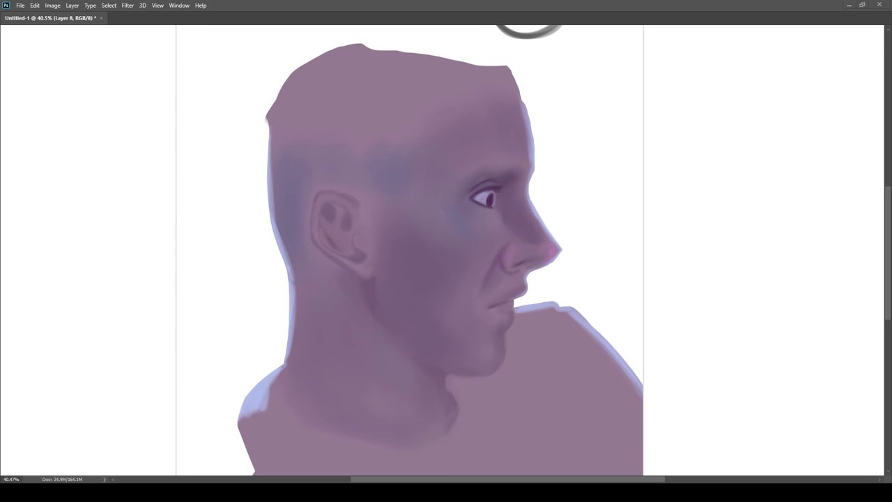
scroll(404, 291, up, 1)
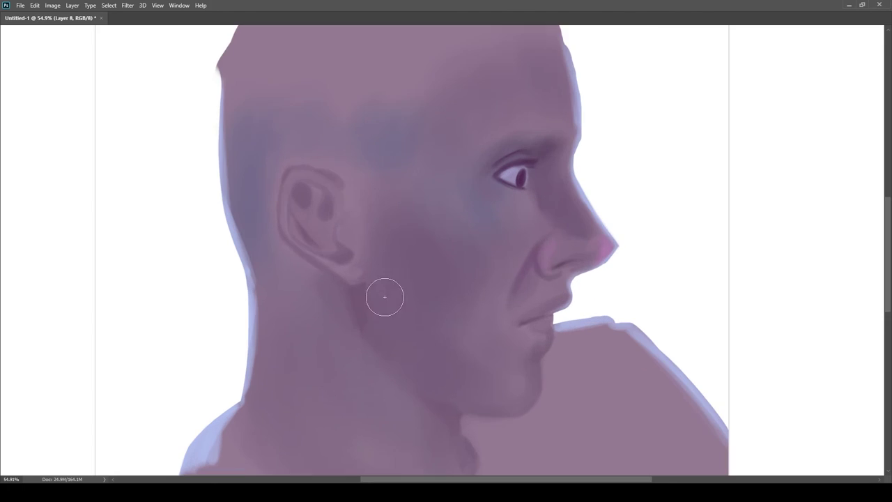
scroll(330, 217, up, 1)
scroll(300, 221, down, 1)
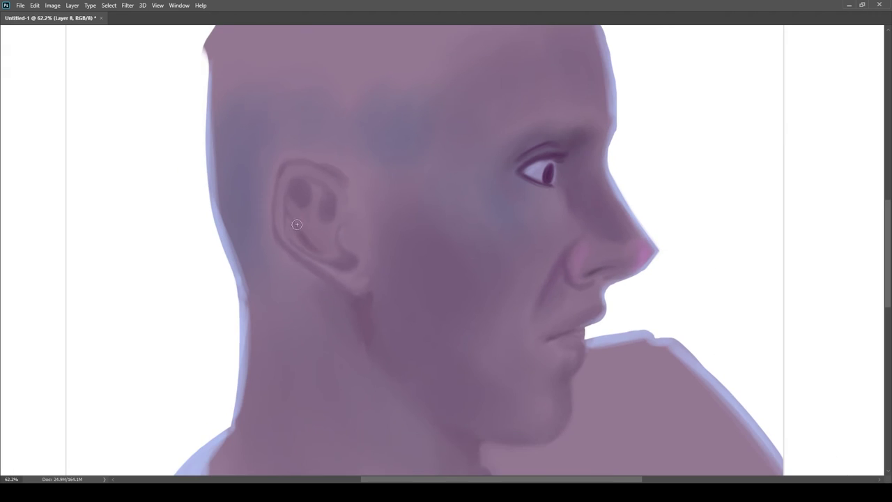
Step: Soften the ear's hollows and the upper front end of its rim with a small brush
scroll(309, 207, up, 3)
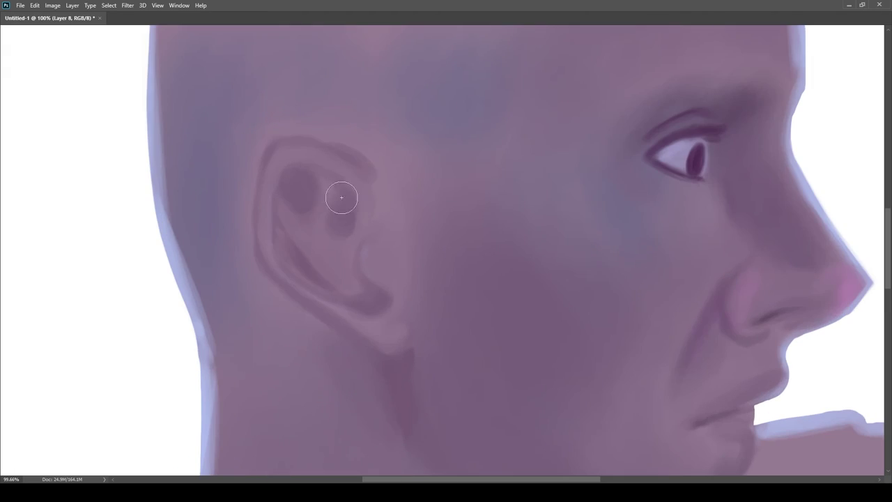
scroll(358, 229, down, 8)
scroll(393, 250, up, 6)
scroll(376, 224, down, 6)
scroll(445, 187, up, 4)
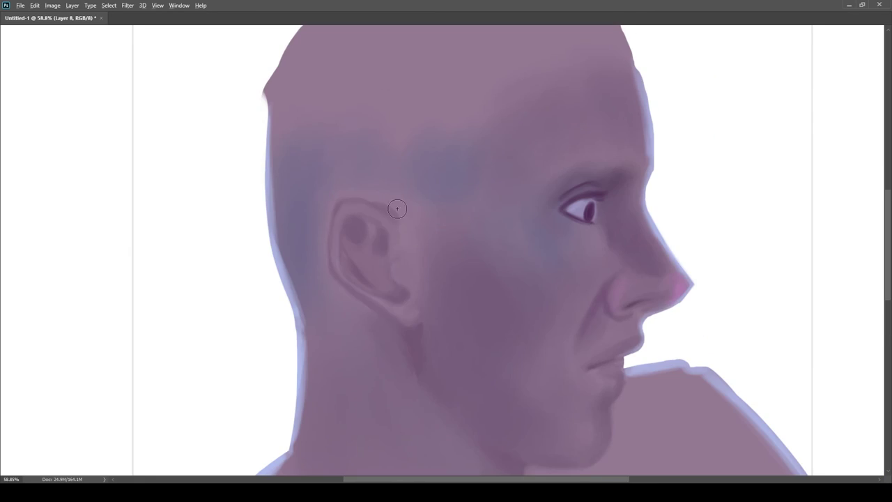
scroll(347, 209, down, 4)
scroll(428, 252, up, 3)
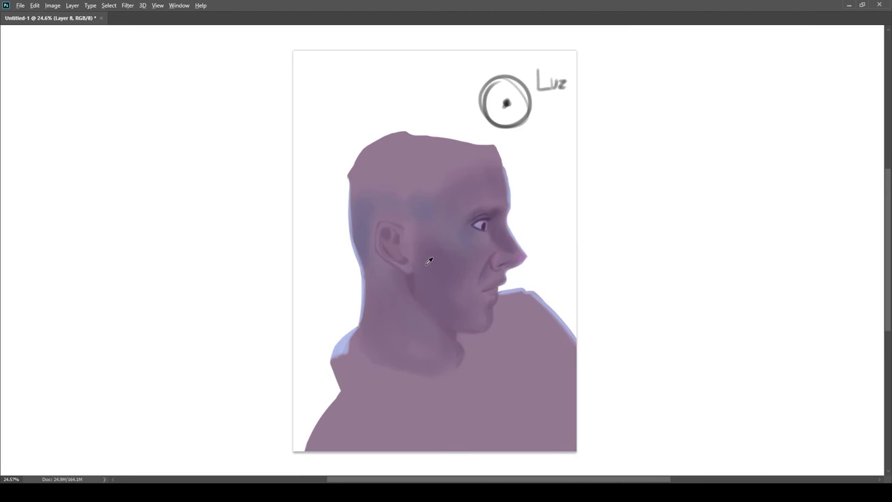
Step: Refine the shadow planes of the cheek, mouth corner and jaw with sampled purples
scroll(418, 251, down, 1)
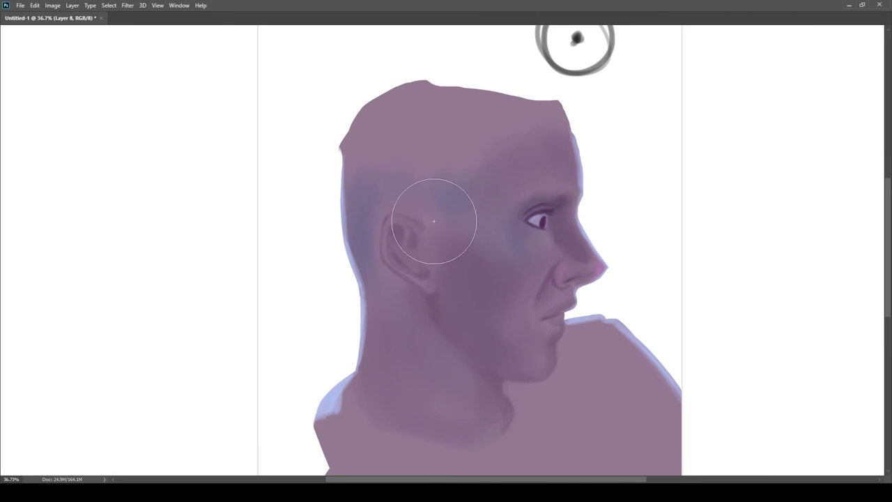
scroll(472, 279, down, 2)
scroll(481, 272, up, 4)
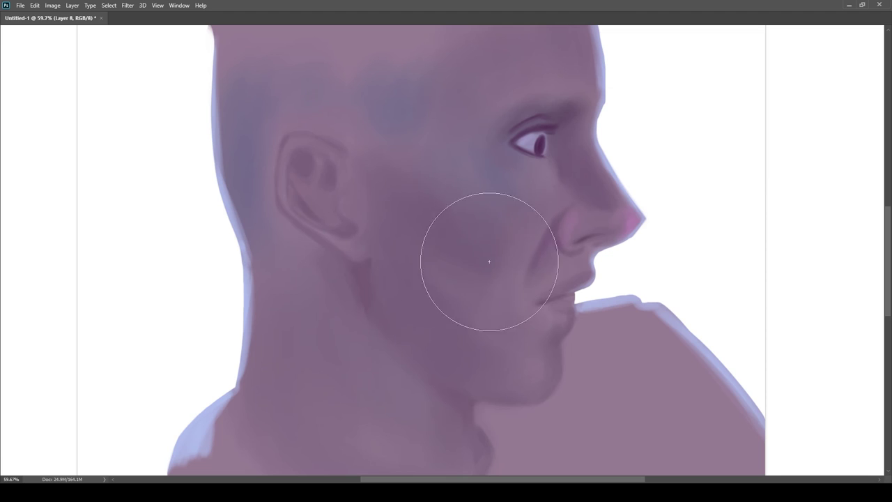
scroll(477, 248, down, 3)
scroll(453, 290, up, 2)
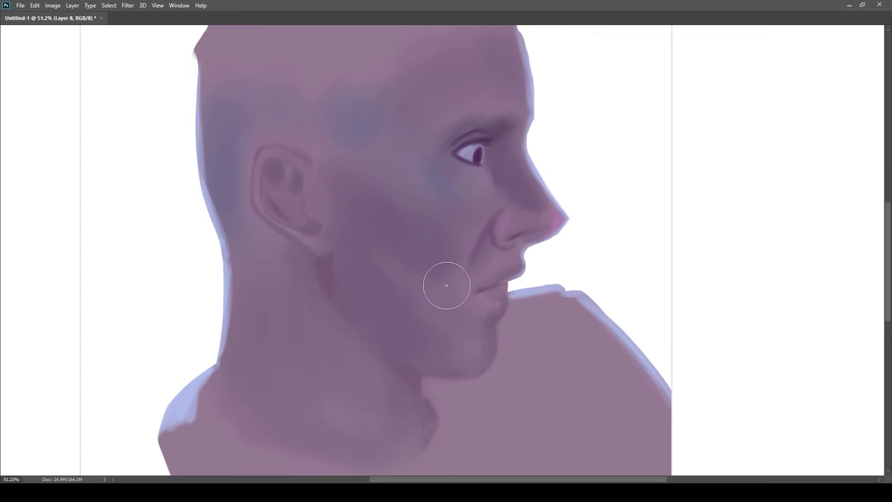
scroll(399, 257, down, 3)
scroll(425, 279, up, 2)
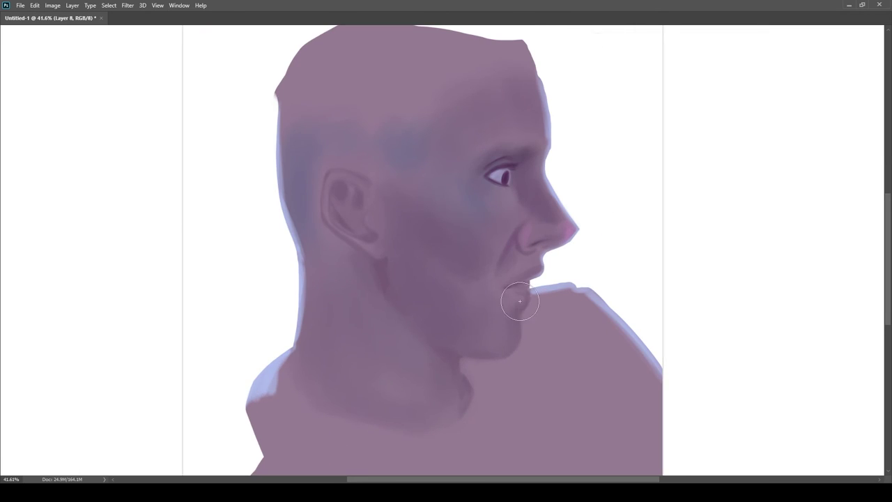
scroll(500, 235, up, 2)
alt+click(542, 234)
scroll(270, 216, down, 3)
drag(278, 206, 380, 246)
Step: Darken the lower neck with a larger brush and a sampled purple
key(])
key(])
key(])
key(])
key(])
drag(378, 424, 355, 348)
drag(411, 355, 363, 368)
alt+click(398, 323)
drag(397, 323, 405, 337)
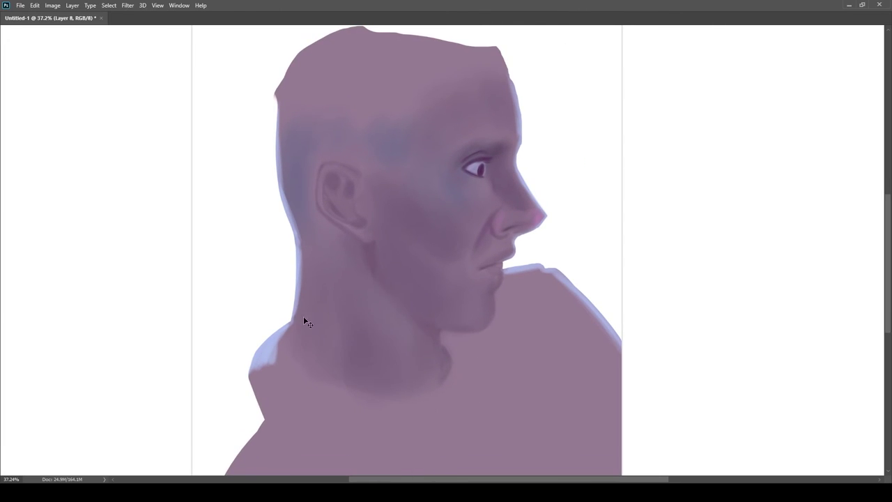
Step: Shade the back of the neck and blend the neck muscle's light and dark bands with sampled tones
alt+click(318, 352)
mouse_move(341, 354)
mouse_down()
mouse_move(382, 350)
mouse_move(404, 330)
mouse_up()
alt+click(442, 349)
key(])
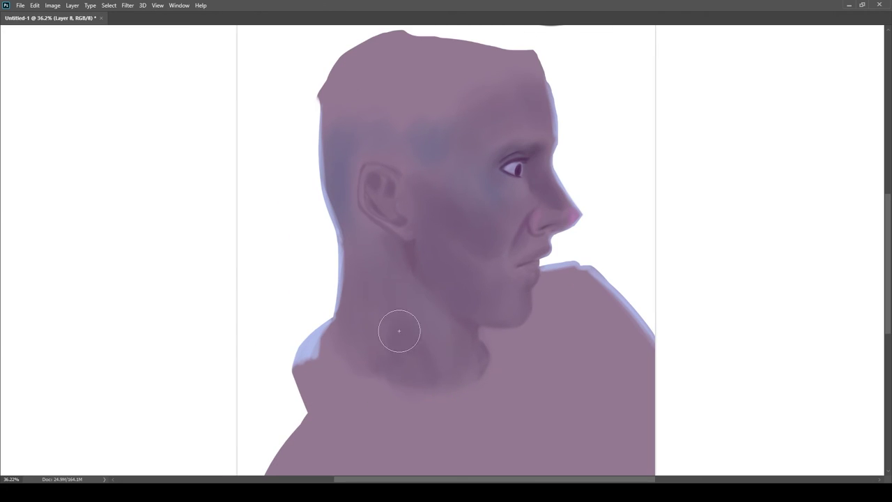
scroll(419, 297, up, 1)
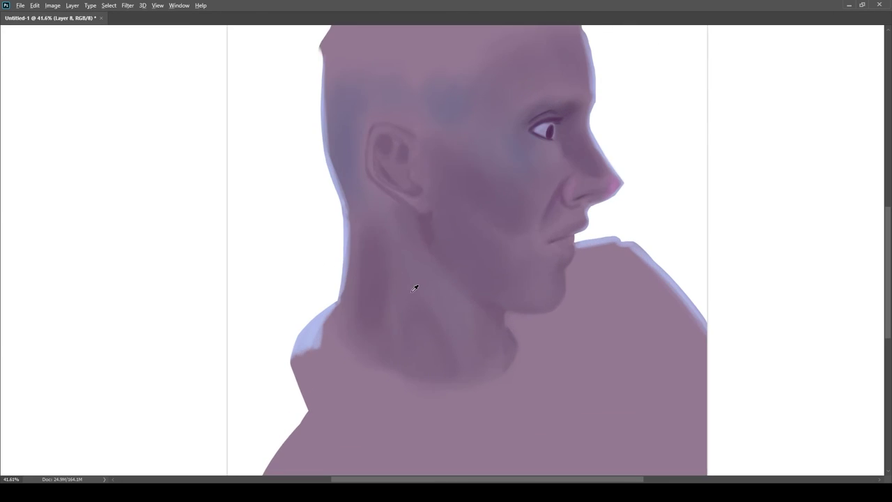
alt+click(448, 312)
drag(448, 312, 414, 351)
scroll(411, 317, down, 4)
scroll(396, 297, up, 3)
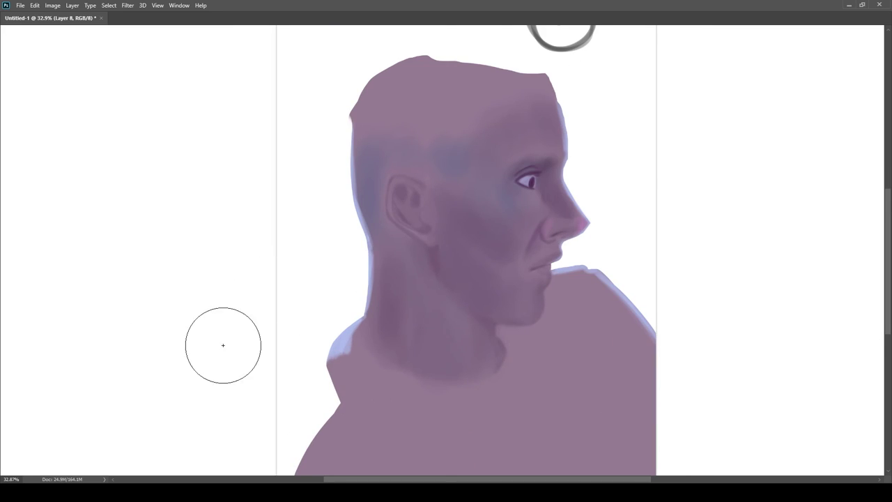
Step: Bring back the faint sketch and block in the hair as a dark purple mass on a new layer
scroll(534, 209, down, 2)
scroll(530, 174, right, 1)
scroll(503, 120, up, 2)
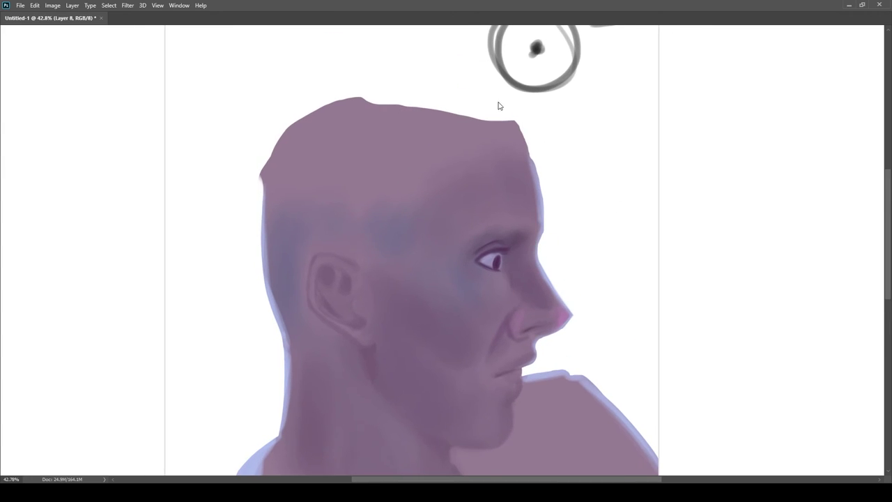
scroll(527, 215, up, 1)
scroll(528, 216, down, 3)
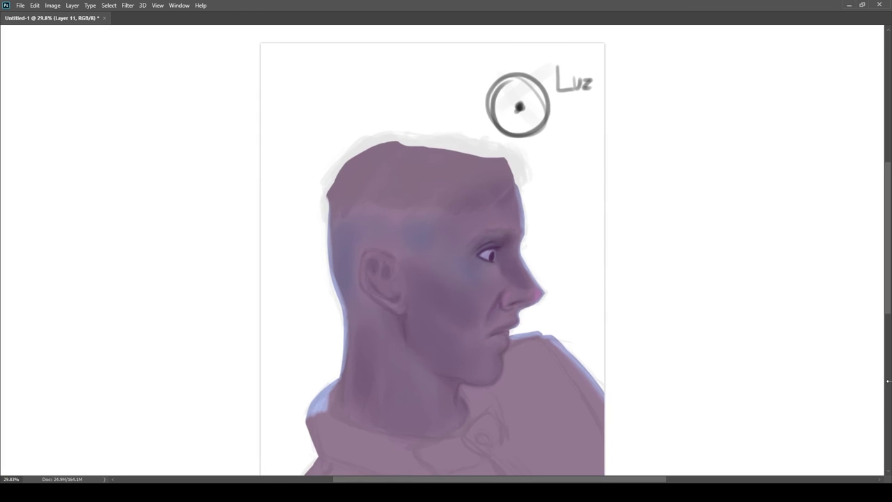
scroll(492, 206, up, 3)
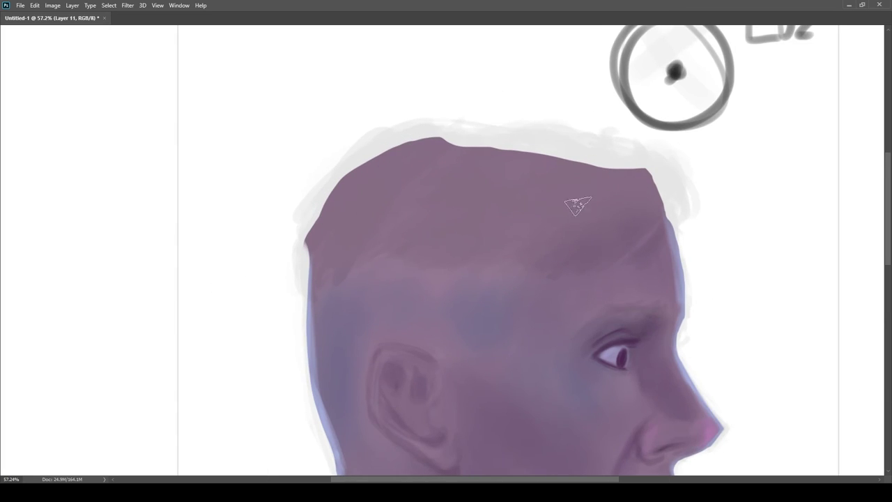
mouse_move(439, 136)
mouse_down()
mouse_move(383, 156)
mouse_move(335, 223)
mouse_move(333, 197)
mouse_move(338, 215)
mouse_move(370, 233)
mouse_up()
scroll(467, 178, down, 5)
scroll(564, 202, up, 3)
mouse_move(531, 155)
mouse_down()
mouse_move(515, 183)
mouse_move(494, 154)
mouse_move(418, 200)
mouse_move(408, 156)
mouse_move(348, 179)
mouse_move(467, 155)
mouse_move(477, 165)
mouse_up()
scroll(467, 154, down, 1)
drag(434, 127, 371, 169)
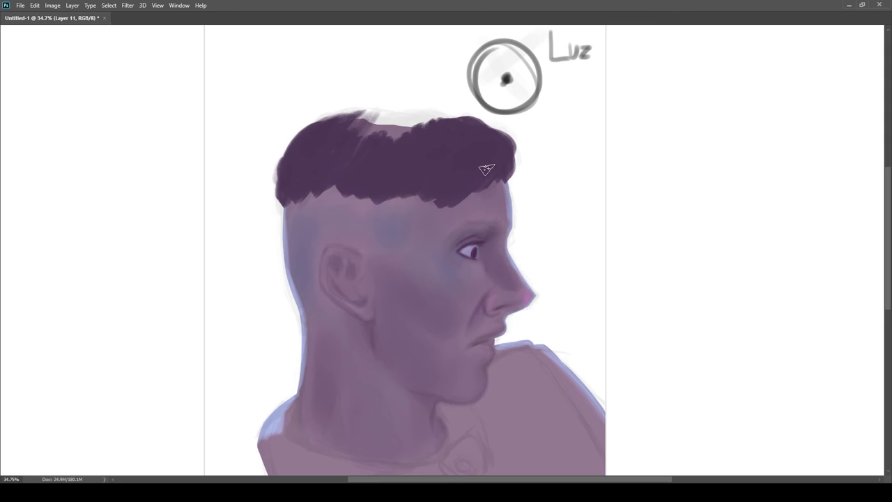
Step: Fill the gap at the top of the hair with dark purple and hide the sketch
scroll(481, 123, down, 2)
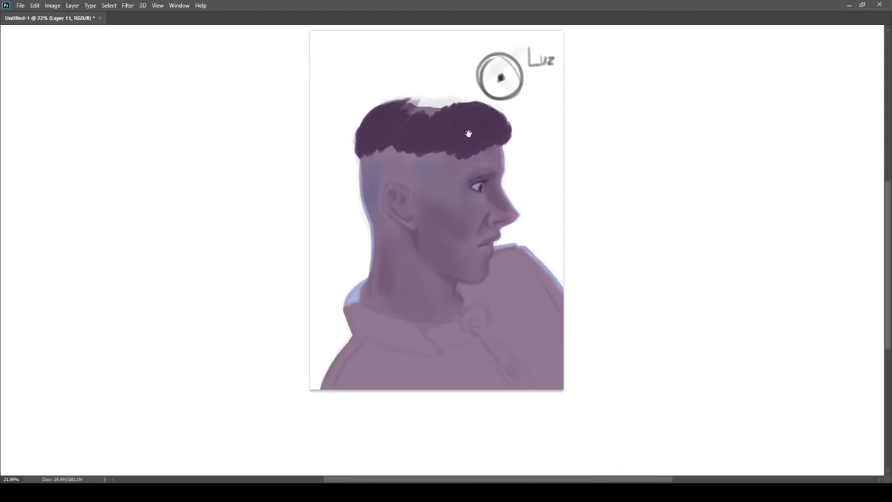
scroll(488, 127, up, 1)
drag(440, 128, 468, 126)
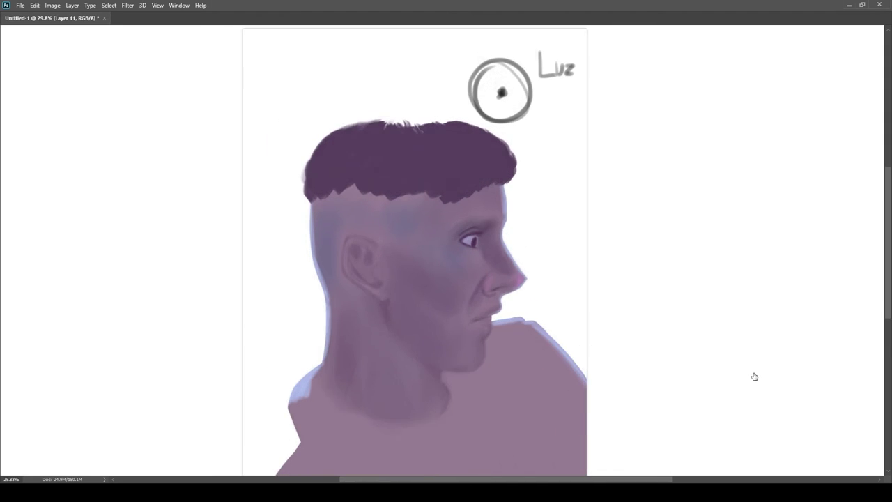
click(719, 339)
drag(407, 126, 425, 124)
scroll(379, 132, up, 4)
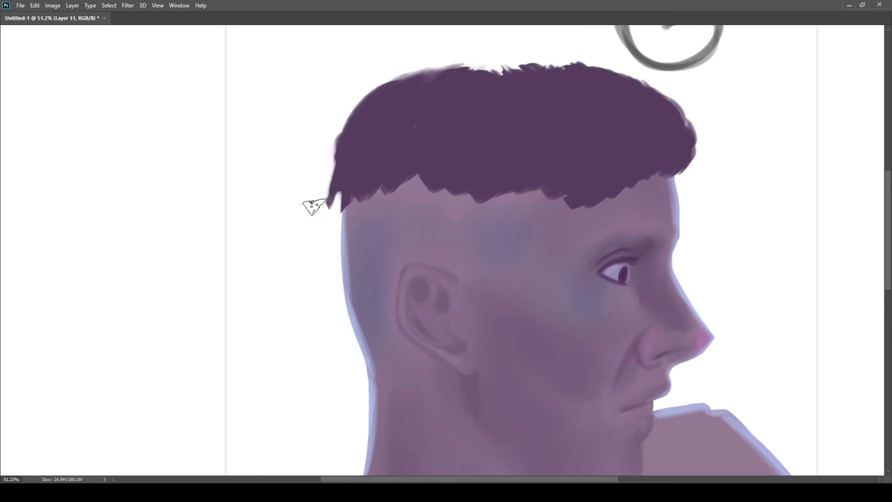
Step: Roughen the hair's outline at the back of the head and along the crown with short dark strokes
mouse_move(337, 193)
mouse_down()
mouse_move(348, 155)
mouse_move(341, 133)
mouse_move(367, 92)
mouse_up()
drag(431, 72, 380, 147)
drag(380, 147, 411, 125)
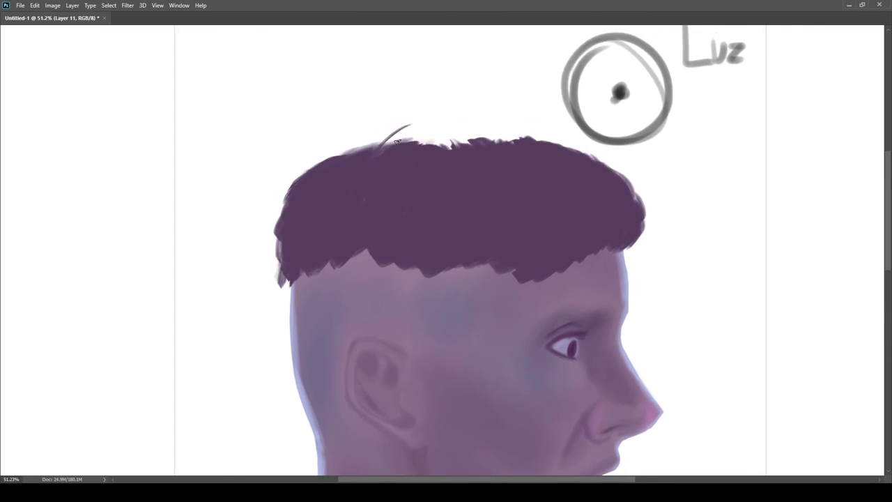
scroll(376, 211, up, 2)
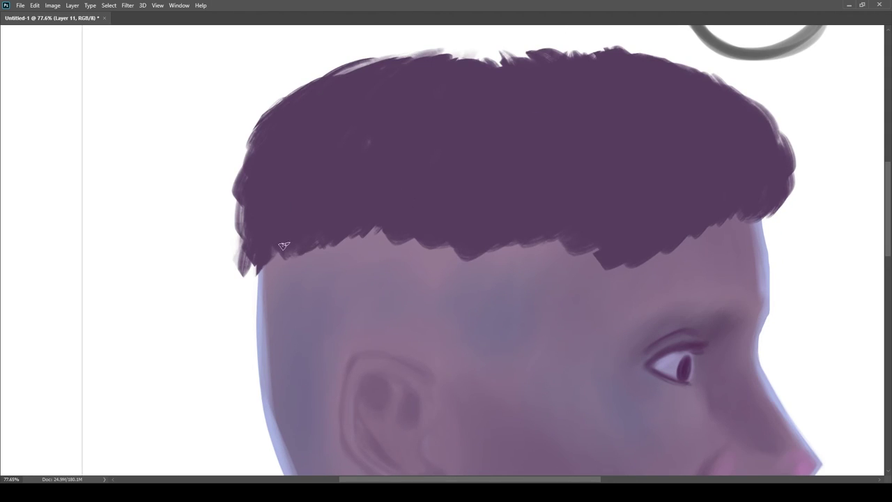
drag(238, 243, 237, 206)
Step: Reshape the hair's lower edge above the temple and forehead with small textured strokes
scroll(334, 207, down, 5)
scroll(464, 227, up, 4)
drag(507, 187, 461, 192)
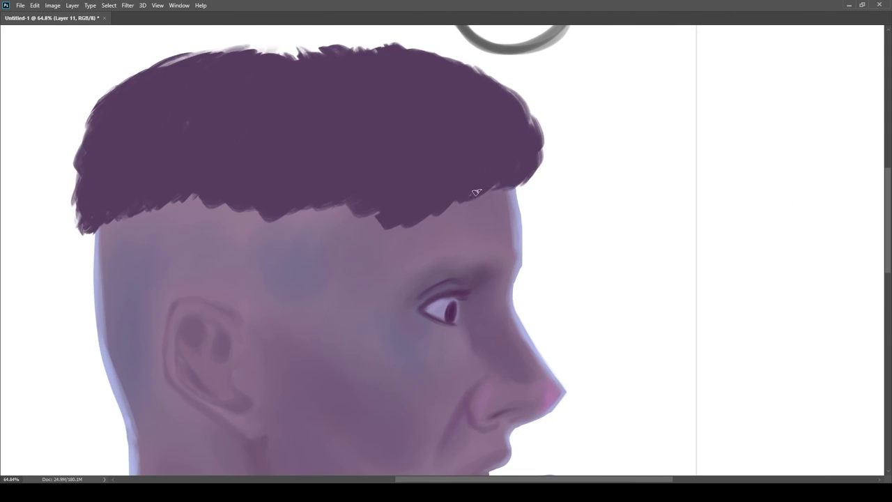
scroll(399, 182, down, 4)
scroll(337, 129, up, 3)
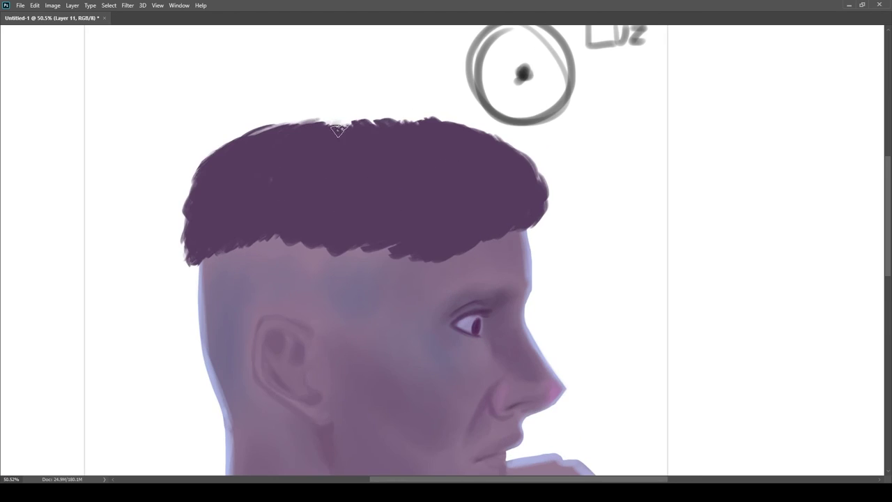
Step: Transform the hair mass, pulling its crown slightly upward
scroll(399, 145, down, 4)
scroll(400, 146, up, 2)
key(ctrl+t)
right_click(409, 217)
click(432, 291)
drag(399, 153, 400, 144)
key(Return)
Step: Refine the hair's front contour and extend its tip down over the forehead's edge
scroll(293, 160, up, 1)
scroll(307, 147, down, 2)
scroll(474, 178, up, 5)
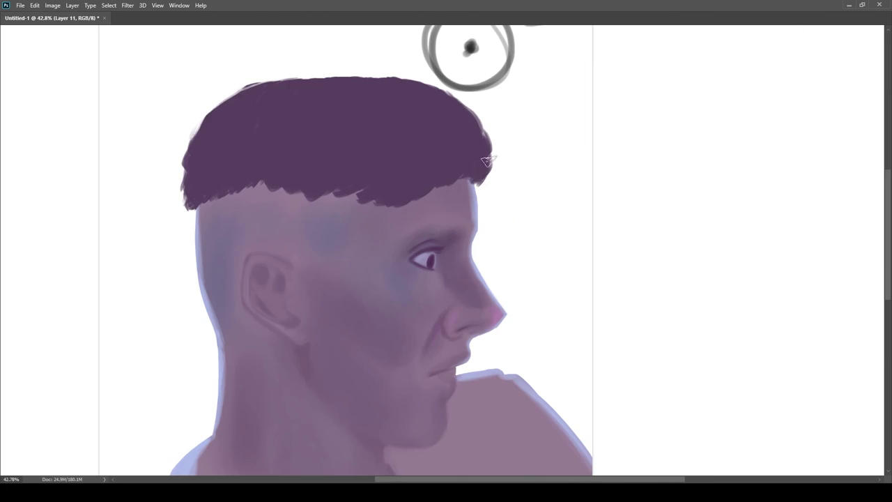
scroll(488, 162, up, 2)
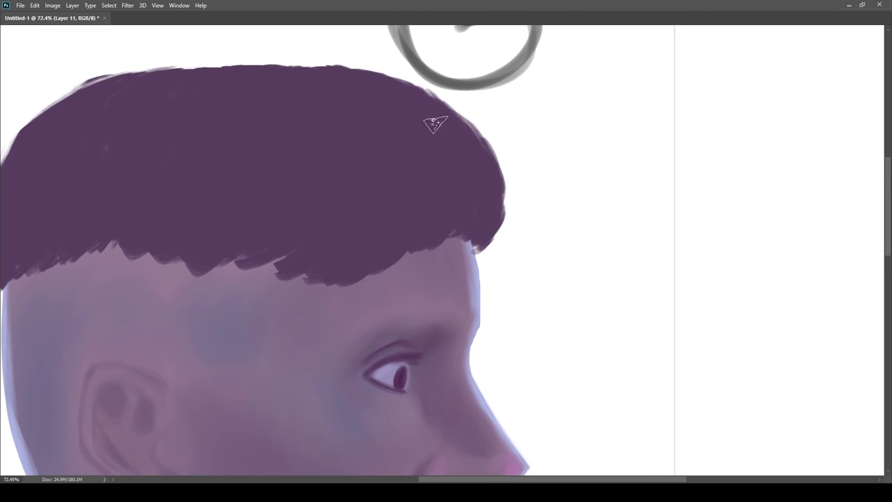
scroll(469, 213, up, 3)
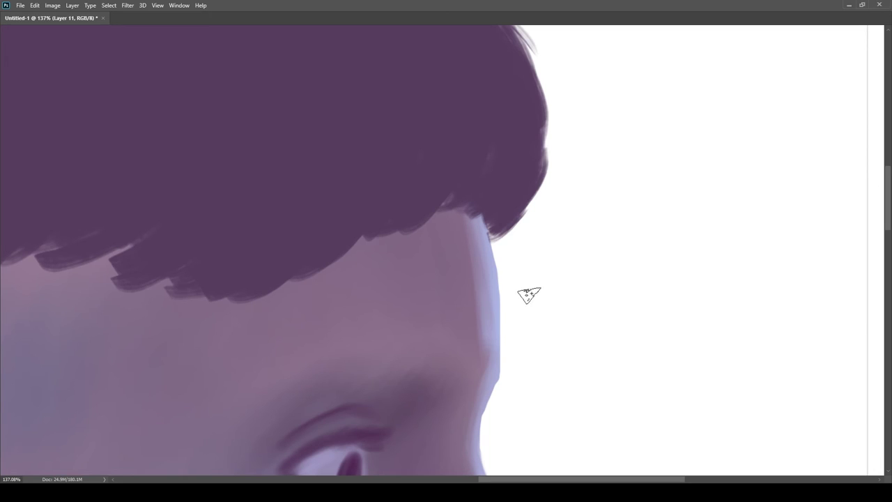
scroll(477, 239, down, 4)
scroll(411, 197, up, 4)
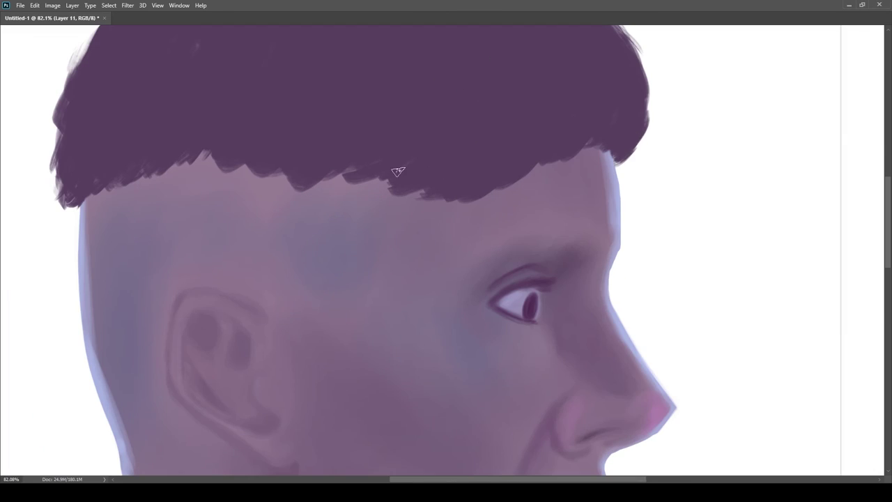
scroll(207, 151, down, 4)
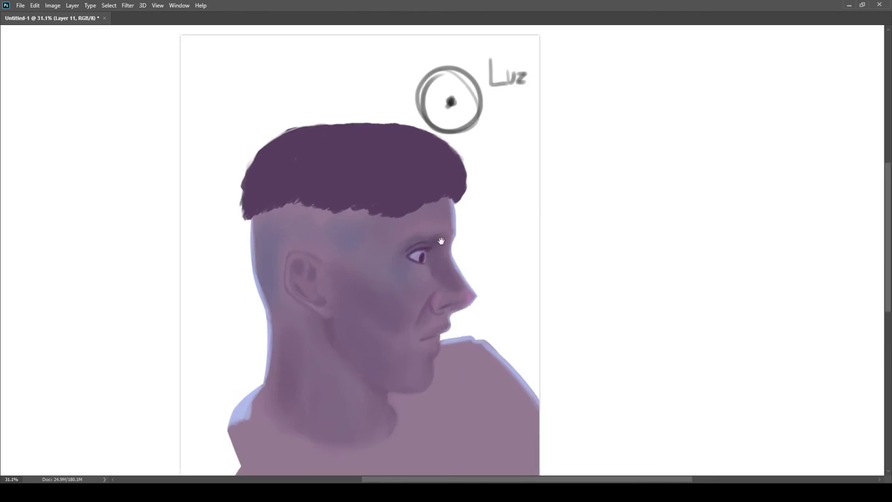
alt+click(403, 157)
click(808, 246)
drag(362, 204, 296, 194)
key(ctrl+z)
Step: Paint the shaved side of the head in pale lilac below the hair on a new layer, using a larger textured brush
scroll(368, 205, up, 2)
click(776, 235)
key(bracketright)
key(bracketright)
mouse_move(351, 173)
mouse_down()
mouse_move(399, 141)
mouse_move(644, 349)
mouse_move(431, 227)
mouse_move(253, 202)
mouse_move(290, 195)
mouse_move(352, 213)
mouse_up()
scroll(385, 183, down, 1)
scroll(336, 251, up, 2)
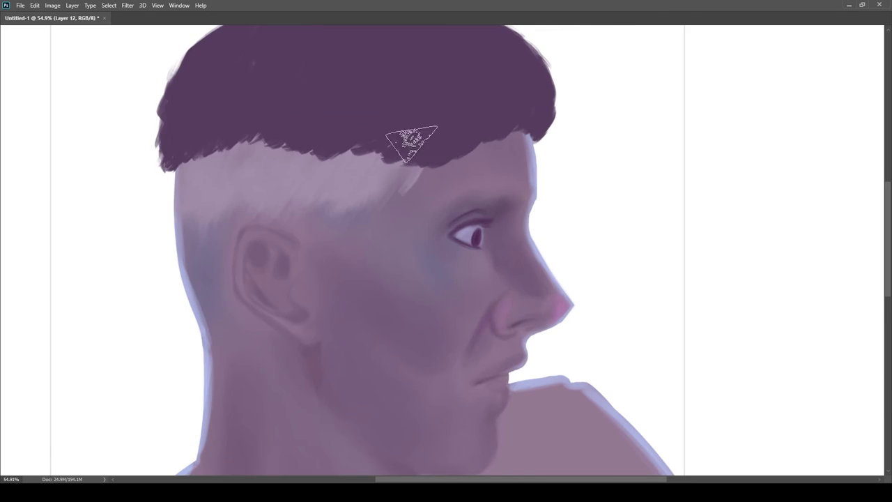
scroll(293, 184, down, 3)
scroll(366, 165, up, 1)
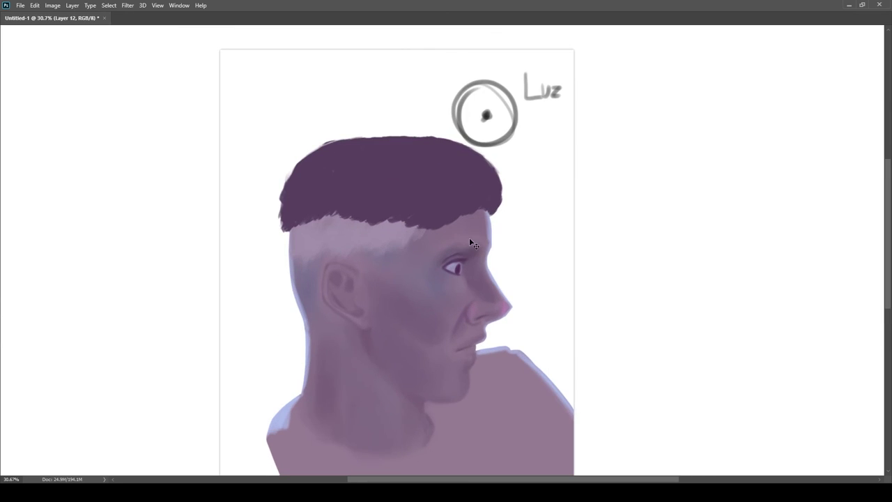
scroll(278, 271, up, 4)
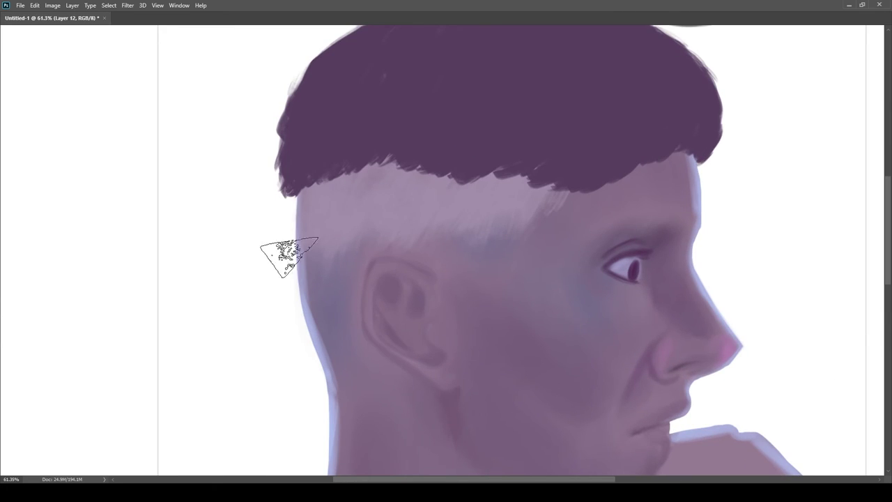
Step: Paint a dark purple eyebrow above the eye on a new layer, alternating brush and eraser
scroll(278, 268, up, 1)
scroll(299, 225, down, 6)
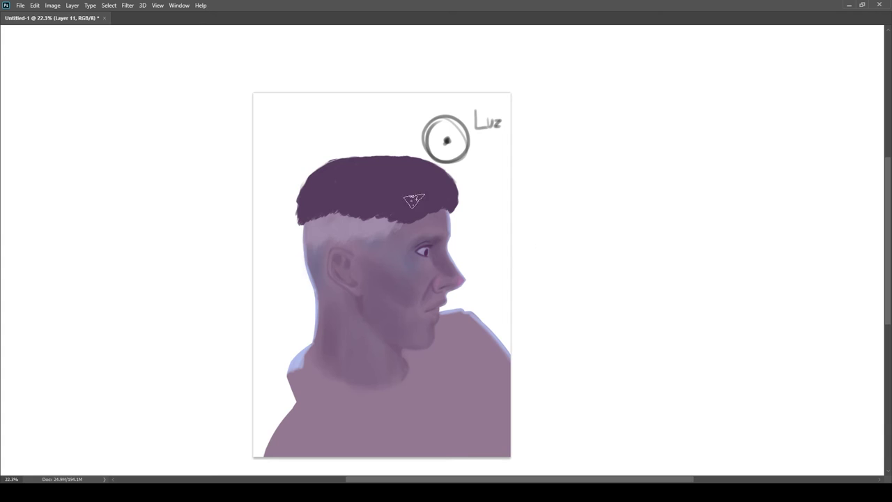
scroll(426, 258, up, 6)
mouse_move(505, 163)
mouse_down()
mouse_move(440, 175)
mouse_move(369, 214)
mouse_move(430, 174)
mouse_move(439, 183)
mouse_up()
key(e)
key(b)
key(e)
key(b)
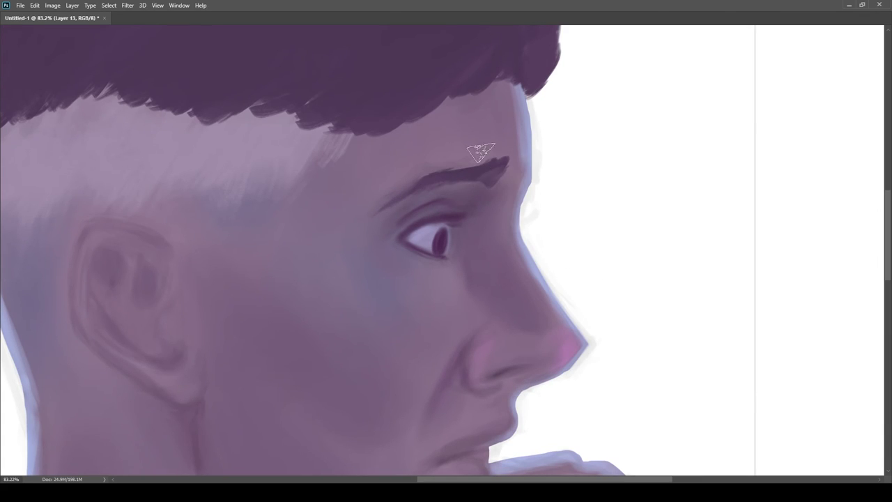
Step: Roughen the eyebrow's inner end and add the far eyebrow's tip beyond the brow ridge
scroll(544, 206, down, 4)
scroll(542, 189, up, 6)
drag(534, 218, 552, 187)
scroll(655, 203, down, 2)
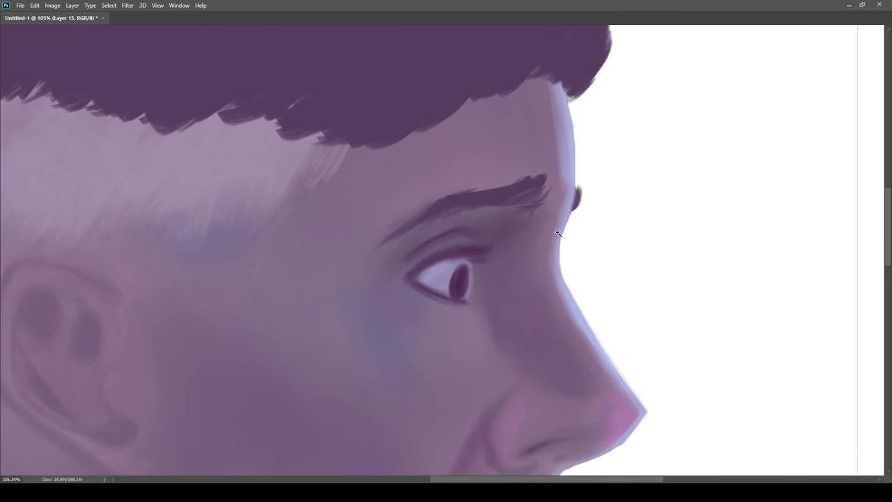
Step: Add the far eye's lashes beyond the nose bridge and clean them up with the eraser
scroll(560, 259, up, 4)
drag(563, 262, 588, 251)
scroll(566, 262, down, 8)
scroll(566, 262, up, 9)
key(e)
scroll(533, 272, down, 8)
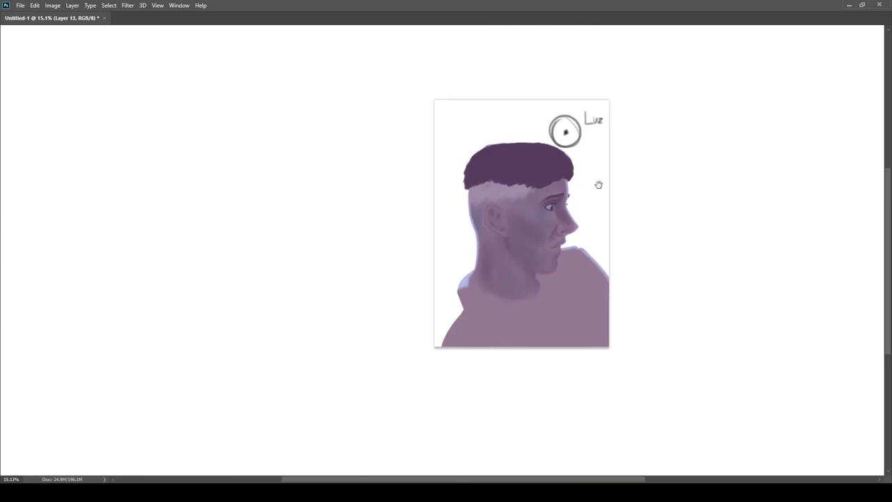
Step: Outline the clothing along the neckline with the lasso on a new layer and fill it with muted blue
scroll(601, 182, up, 3)
scroll(534, 209, down, 2)
scroll(737, 392, down, 1)
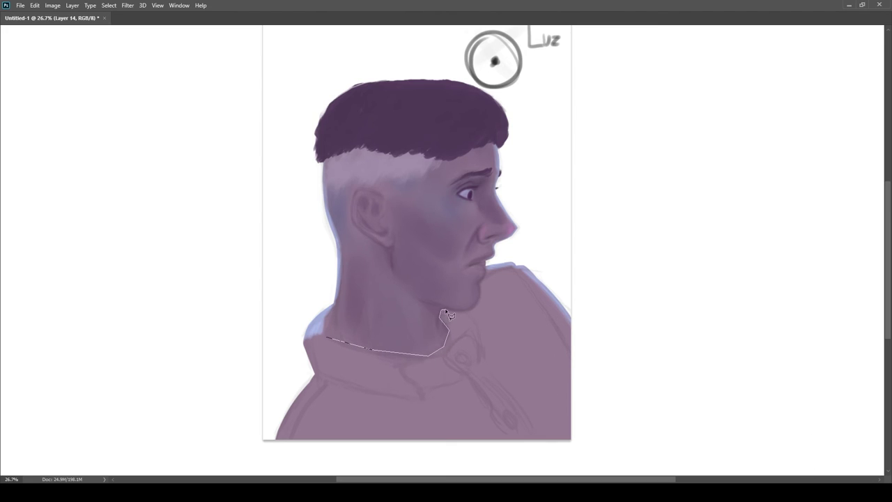
mouse_move(539, 260)
mouse_down()
mouse_move(498, 463)
mouse_move(284, 357)
mouse_up()
drag(333, 334, 331, 337)
key(i)
key(alt+BackSpace)
key(ctrl+d)
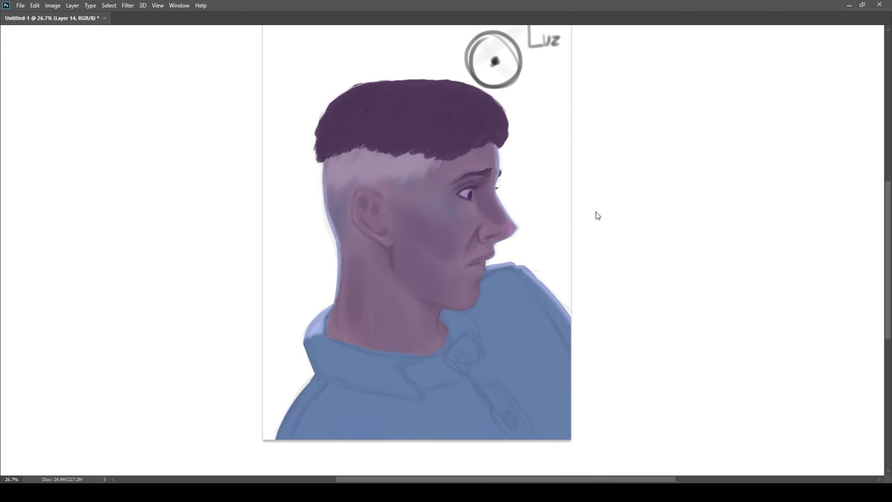
Step: Shift the clothing towards teal blue and place a dark purple background behind the figure
mouse_move(604, 228)
mouse_down()
mouse_move(589, 285)
mouse_move(813, 425)
mouse_move(446, 360)
mouse_move(597, 334)
mouse_up()
click(753, 398)
click(753, 406)
click(752, 426)
click(753, 427)
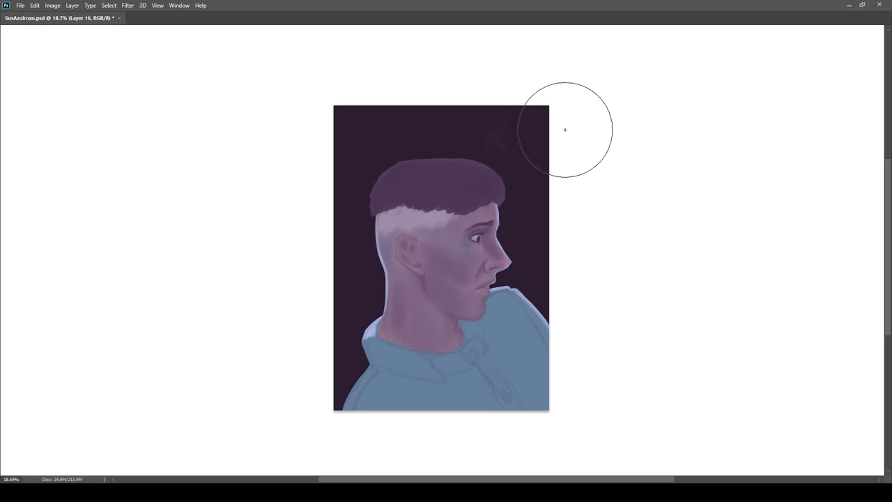
Step: Paint a soft pale lilac glow on the background behind the face, adjusting the size of the large round brush
mouse_move(484, 202)
mouse_down()
mouse_move(489, 224)
mouse_move(484, 187)
mouse_move(499, 210)
mouse_move(478, 212)
mouse_move(510, 211)
mouse_move(505, 257)
mouse_move(509, 225)
mouse_move(473, 209)
mouse_move(530, 237)
mouse_move(525, 202)
mouse_move(494, 218)
mouse_move(503, 229)
mouse_move(489, 224)
mouse_move(528, 215)
mouse_move(508, 225)
mouse_move(548, 232)
mouse_up()
key(bracketright)
key(bracketright)
key(bracketright)
key(bracketright)
key(bracketright)
key(bracketright)
key(bracketright)
key(bracketright)
key(bracketright)
key(bracketright)
key(bracketleft)
key(bracketleft)
key(bracketleft)
key(bracketleft)
key(bracketleft)
key(bracketleft)
key(bracketleft)
key(bracketleft)
key(bracketleft)
key(bracketleft)
key(bracketright)
key(bracketright)
key(bracketright)
key(bracketright)
key(bracketright)
key(bracketright)
scroll(517, 207, down, 2)
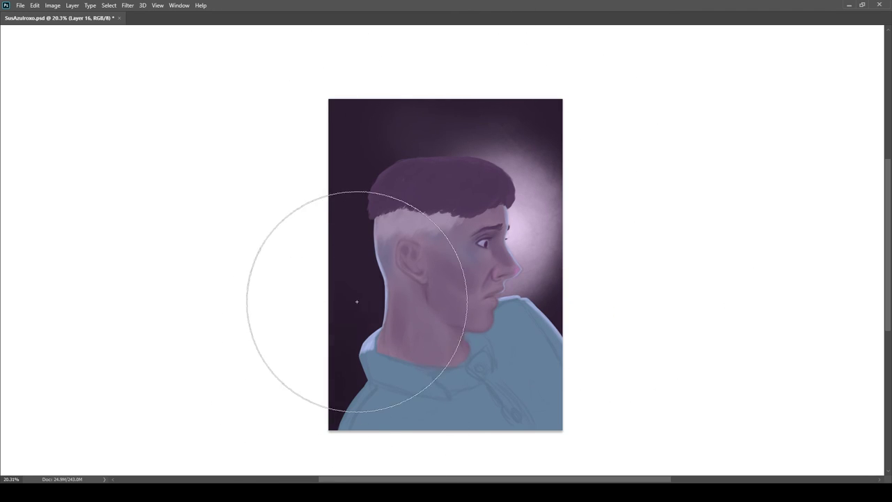
Step: Outline the excess skin between the lips with the lasso on the skin layer and cut it away to part the mouth
key(space)
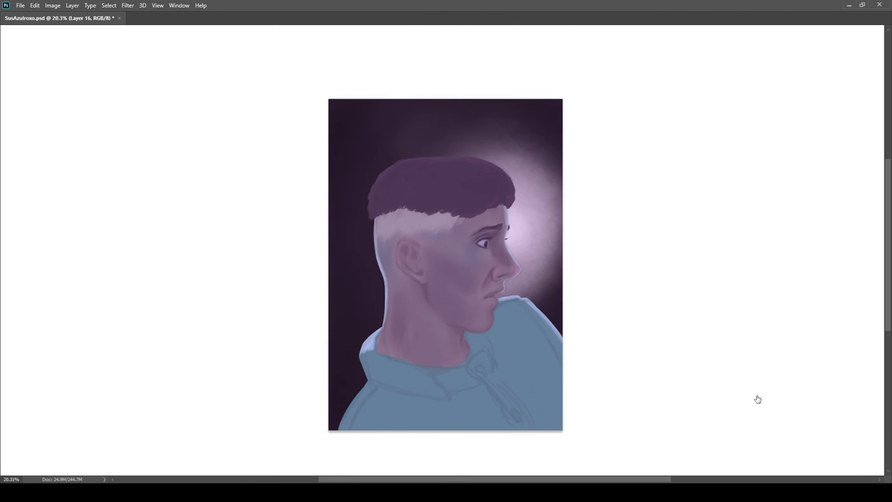
click(767, 388)
scroll(502, 285, up, 9)
scroll(649, 328, down, 2)
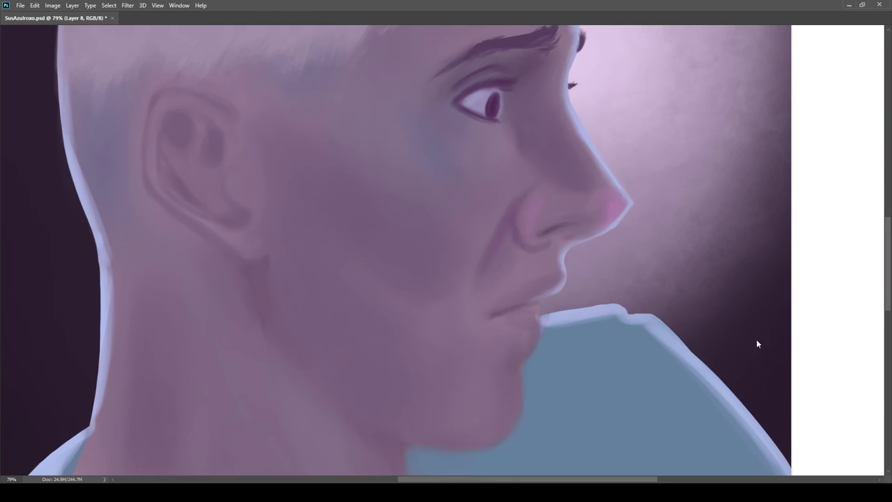
scroll(531, 300, up, 3)
key(l)
click(547, 331)
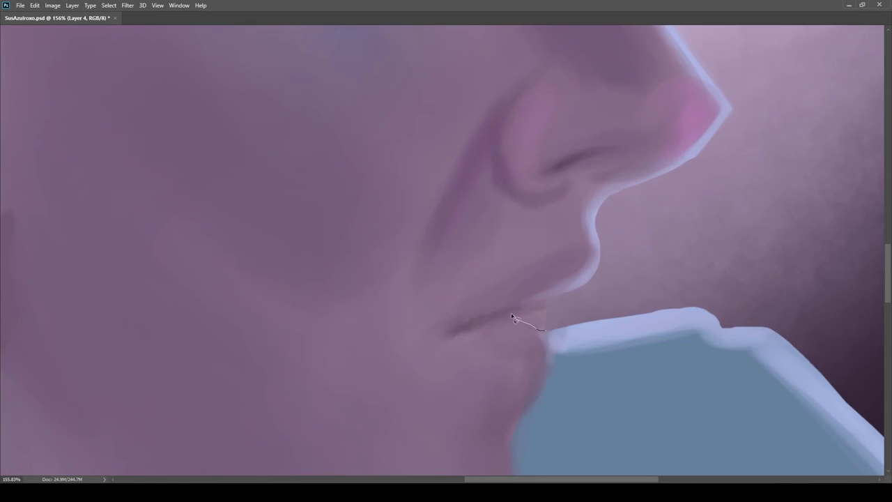
scroll(544, 312, up, 5)
mouse_move(565, 278)
mouse_down()
mouse_move(468, 323)
mouse_move(540, 302)
mouse_up()
Step: Hide the sketch lines over the figure and add a new layer on top for painting skin shadows
scroll(587, 301, down, 10)
scroll(604, 277, up, 2)
scroll(438, 318, down, 3)
drag(438, 318, 470, 272)
click(849, 449)
key(b)
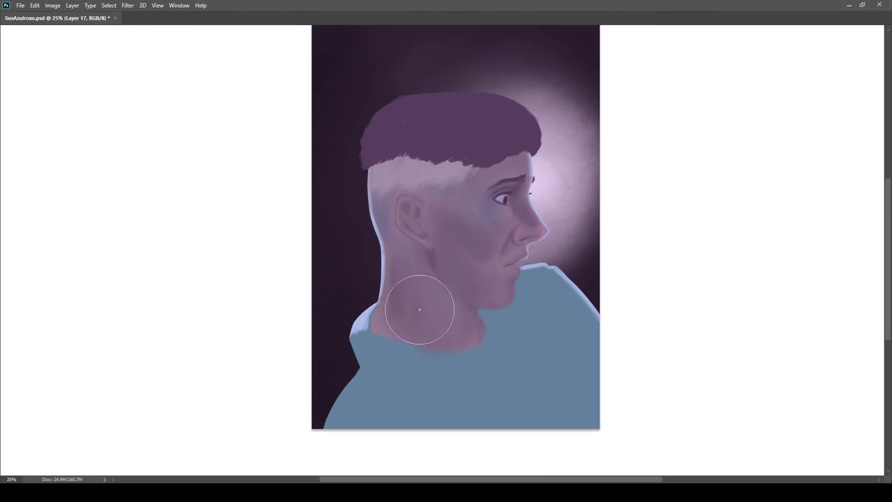
Step: Paint soft brownish shadows beneath the earlobe and under the jaw with a smaller brush, sampling tones from the neck
scroll(376, 305, up, 8)
scroll(418, 307, down, 7)
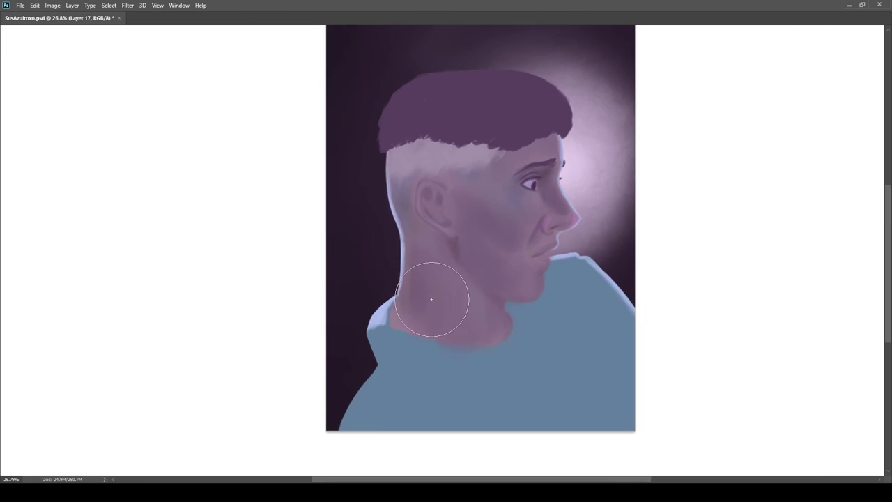
scroll(481, 317, up, 4)
key(bracketleft)
key(bracketleft)
key(bracketleft)
key(bracketleft)
key(bracketleft)
key(bracketleft)
key(bracketleft)
key(bracketleft)
key(bracketleft)
key(bracketleft)
alt+click(482, 288)
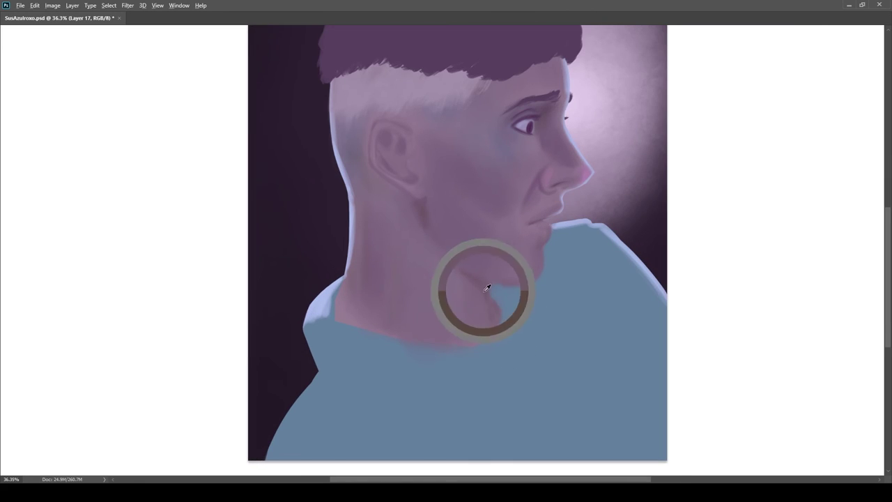
scroll(448, 253, up, 2)
scroll(444, 211, down, 1)
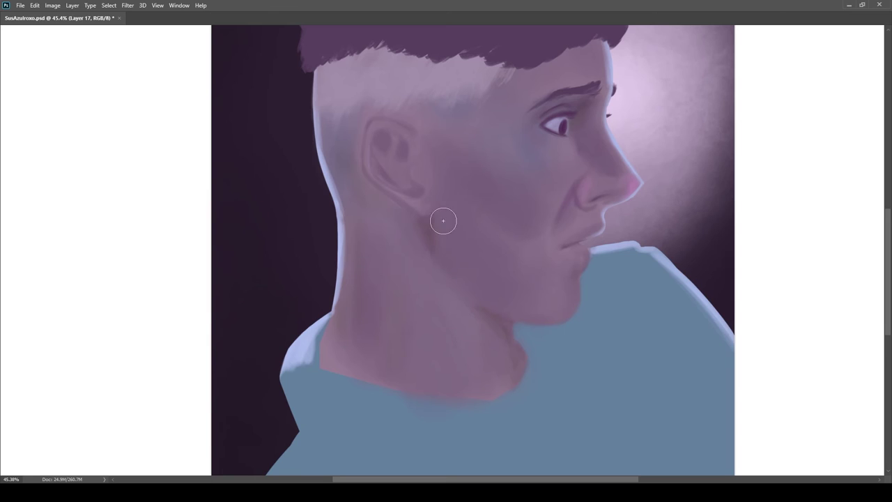
Step: Deepen the brown shadow behind the jaw and below the chin, and refine the mouth corner with a small brush
scroll(491, 293, down, 1)
key(bracketright)
key(bracketright)
key(bracketright)
key(bracketright)
key(bracketright)
key(bracketright)
key(bracketleft)
key(bracketleft)
key(bracketleft)
key(bracketleft)
key(bracketleft)
key(bracketleft)
key(bracketleft)
key(bracketleft)
key(bracketleft)
key(bracketleft)
key(bracketleft)
key(bracketleft)
scroll(450, 282, down, 5)
scroll(453, 281, up, 5)
scroll(518, 245, up, 6)
scroll(528, 240, down, 5)
scroll(522, 308, up, 5)
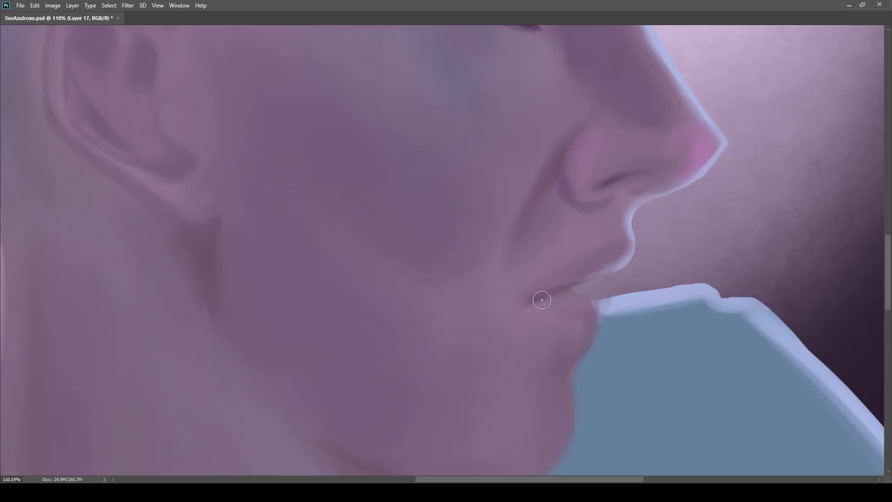
scroll(576, 251, down, 6)
scroll(543, 223, up, 3)
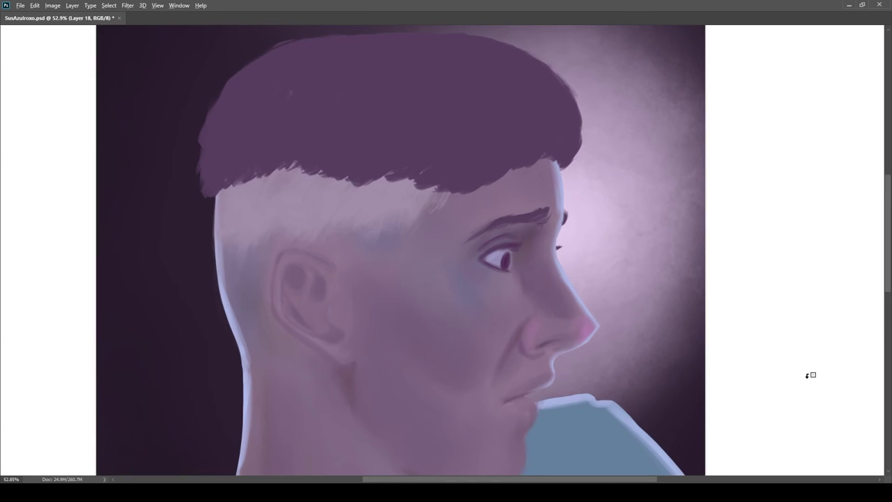
Step: Shade the inner eye socket between the brow and nose bridge with a sampled brownish tone
scroll(565, 207, up, 4)
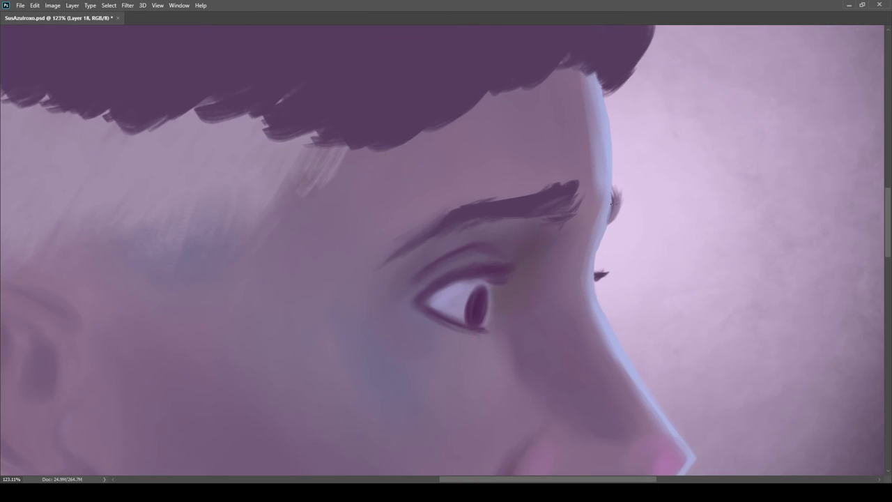
scroll(605, 207, down, 3)
scroll(605, 207, up, 2)
alt+click(558, 231)
drag(572, 240, 502, 255)
mouse_move(576, 200)
mouse_down()
mouse_move(611, 202)
mouse_move(510, 210)
mouse_move(530, 210)
mouse_move(535, 189)
mouse_up()
click(514, 202)
key(ctrl+d)
scroll(478, 203, up, 2)
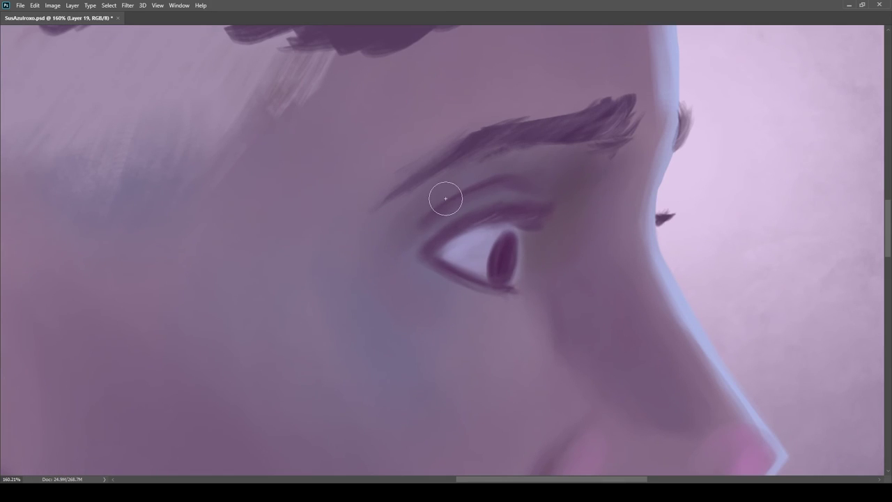
Step: Paint a greyish shadow on the shaved skin behind the ear and along its lower edge
scroll(607, 258, down, 3)
scroll(558, 242, up, 3)
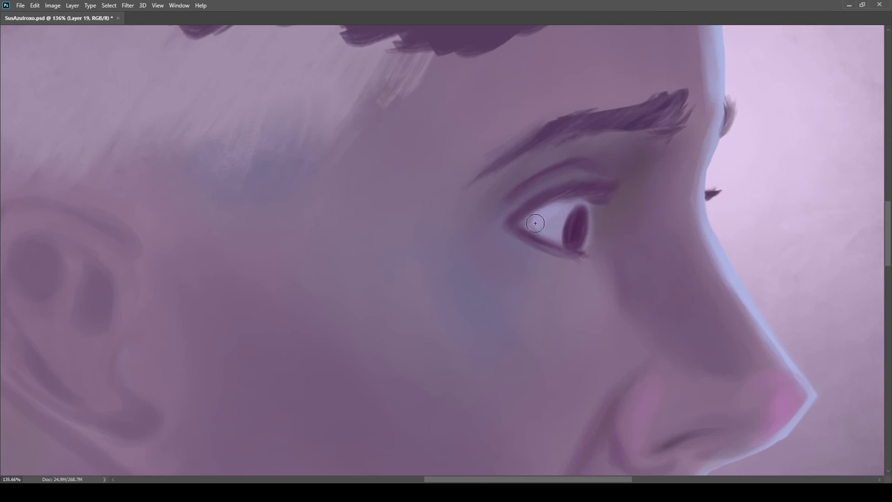
scroll(543, 221, down, 3)
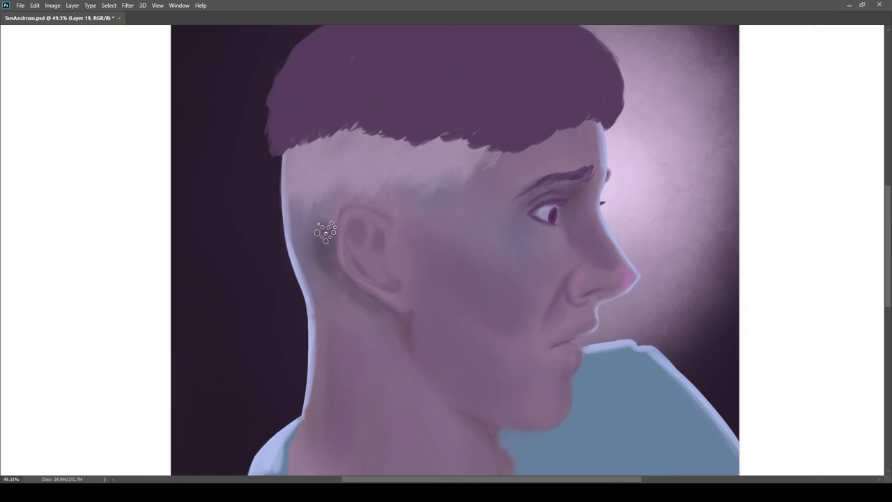
scroll(456, 255, down, 2)
mouse_move(396, 207)
mouse_down()
mouse_move(418, 221)
mouse_move(399, 205)
mouse_up()
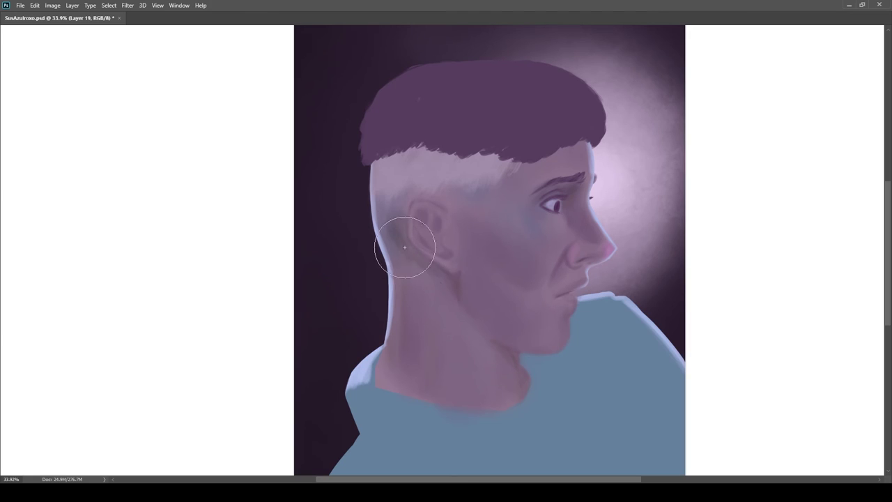
Step: Soften the shadow behind the ear and paint the neck's tendon shading down towards the neckline
scroll(481, 285, down, 2)
scroll(494, 317, up, 3)
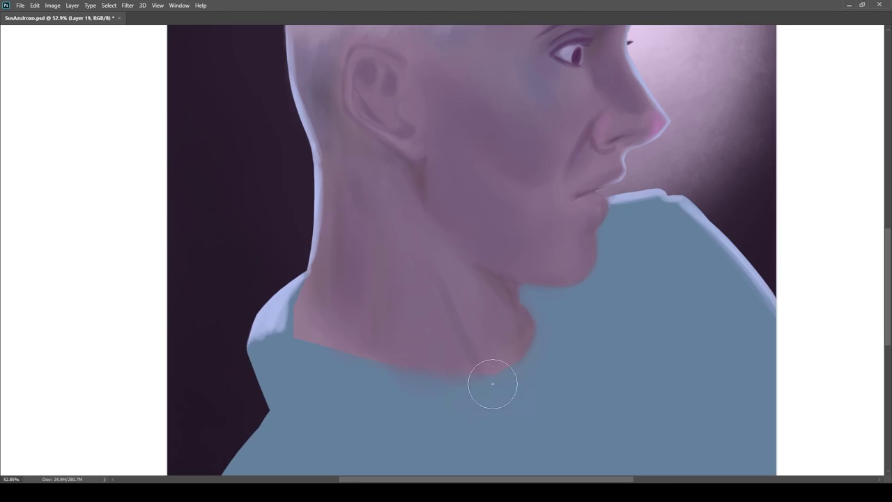
scroll(476, 312, down, 2)
key(bracketright)
key(bracketright)
key(bracketright)
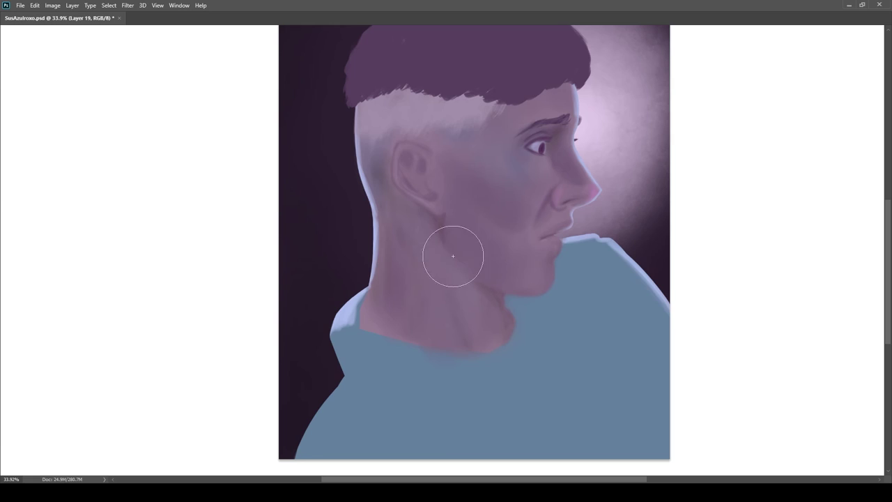
Step: Build up muted grey and brown tones across the neck with broad strokes of an enlarged soft brush
drag(438, 249, 449, 267)
key(bracketright)
key(bracketright)
mouse_move(546, 276)
mouse_down()
mouse_move(523, 262)
mouse_move(547, 268)
mouse_up()
key(bracketright)
key(bracketright)
key(bracketright)
drag(438, 309, 486, 372)
key(bracketleft)
key(bracketleft)
key(bracketleft)
key(bracketright)
key(bracketright)
key(bracketright)
key(bracketright)
key(bracketright)
key(bracketright)
scroll(398, 259, down, 2)
scroll(452, 309, up, 1)
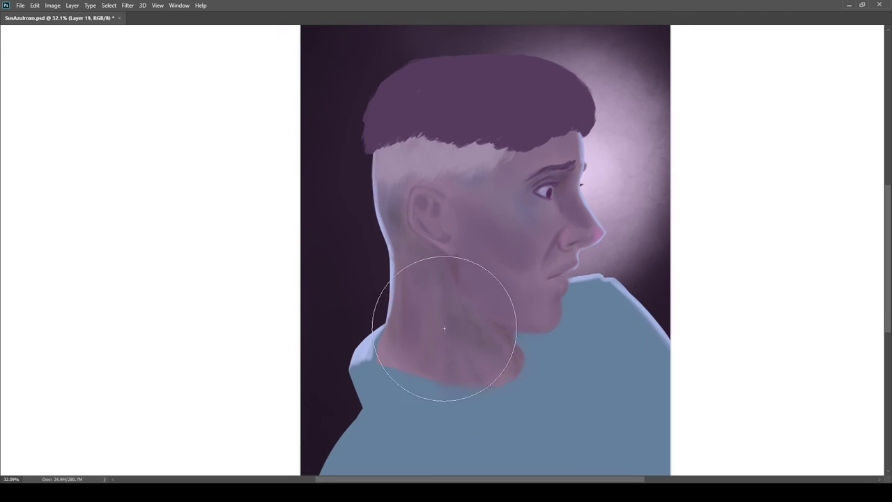
Step: Soften the neck shading with the eraser and paint a dark shadow inside the collar at the nape
key(b)
key(e)
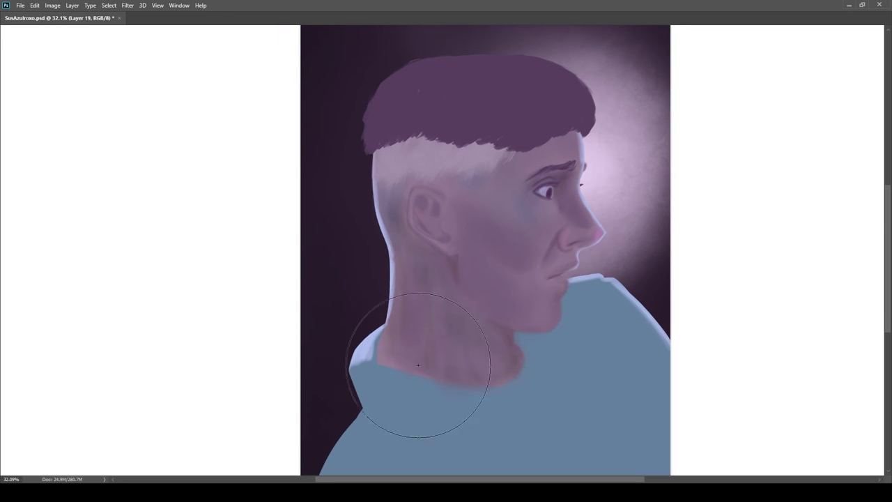
scroll(385, 341, up, 2)
key(bracketleft)
key(bracketleft)
key(bracketleft)
key(bracketleft)
key(bracketleft)
key(bracketleft)
key(bracketleft)
key(bracketleft)
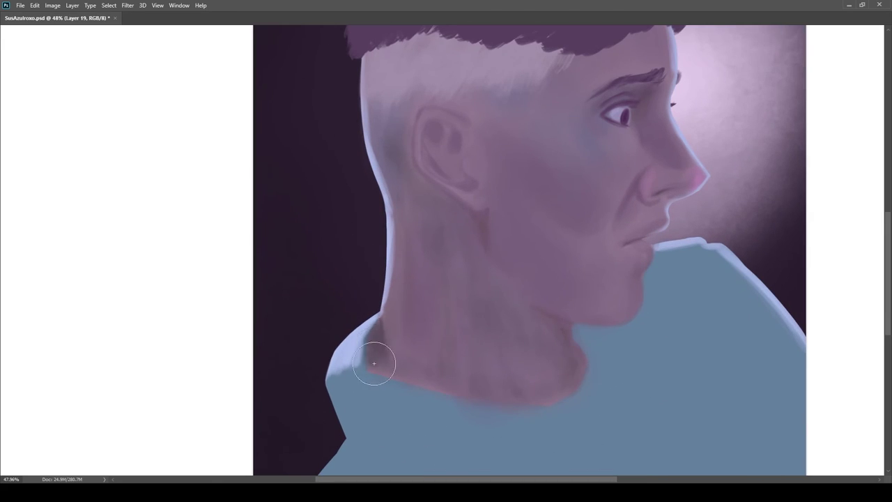
scroll(395, 326, down, 3)
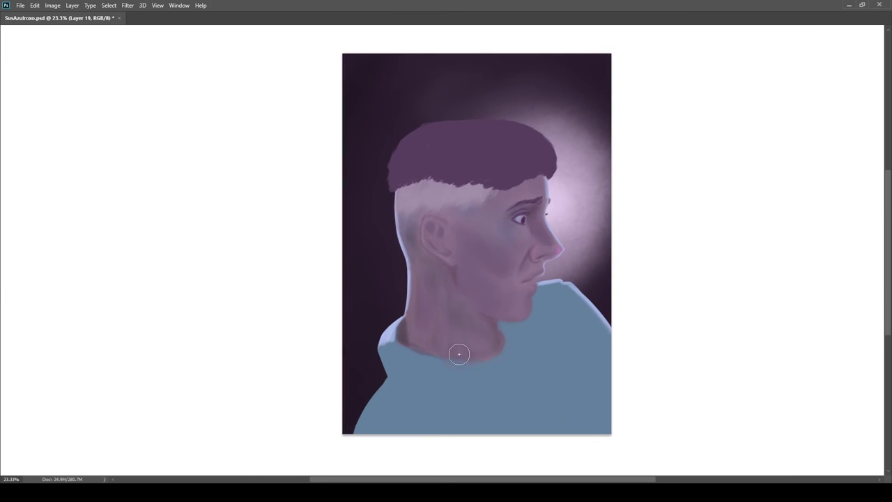
Step: Define the ear's inner folds and small tragus, and blend the ear shading with a larger brush
scroll(457, 245, up, 4)
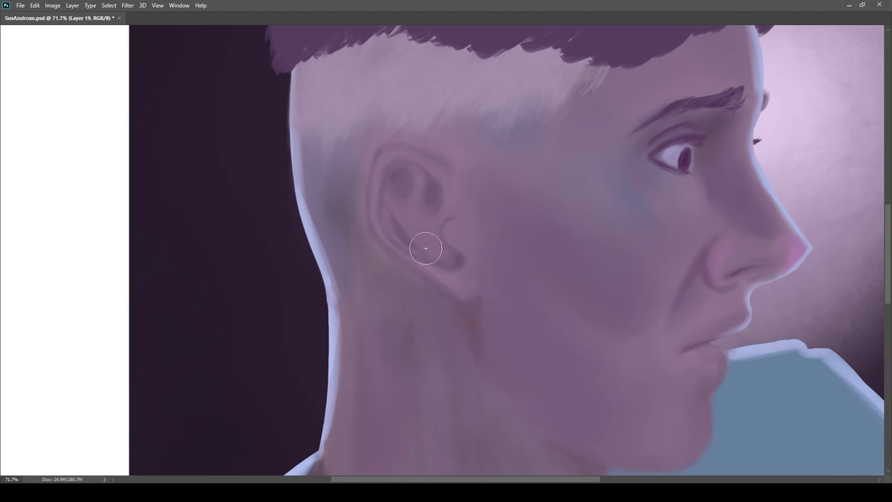
scroll(471, 244, down, 4)
scroll(468, 237, up, 4)
key(])
key(])
key(])
key(])
key(])
key(])
key(])
scroll(466, 218, down, 1)
drag(466, 219, 470, 267)
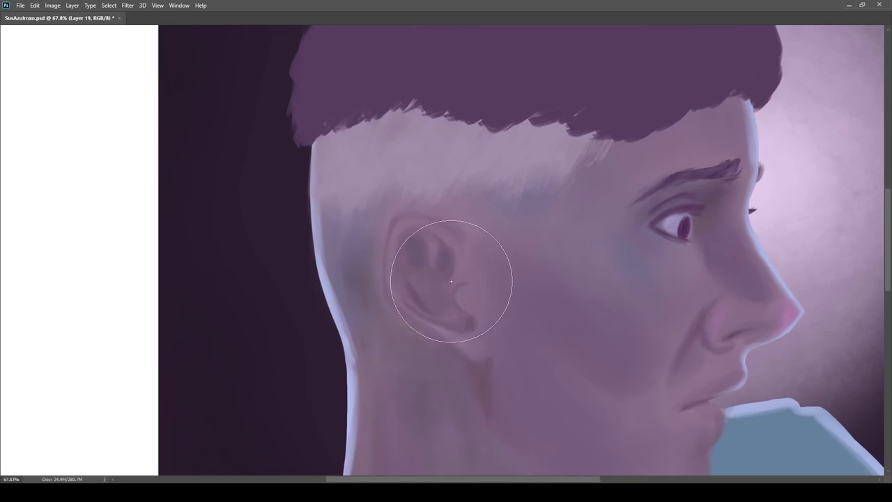
scroll(425, 289, down, 4)
scroll(390, 257, up, 4)
Step: Refine the ear's tragus, inner hollow and lobe using colours sampled from the ear
scroll(451, 247, down, 1)
scroll(401, 252, up, 4)
alt+click(401, 247)
alt+click(414, 274)
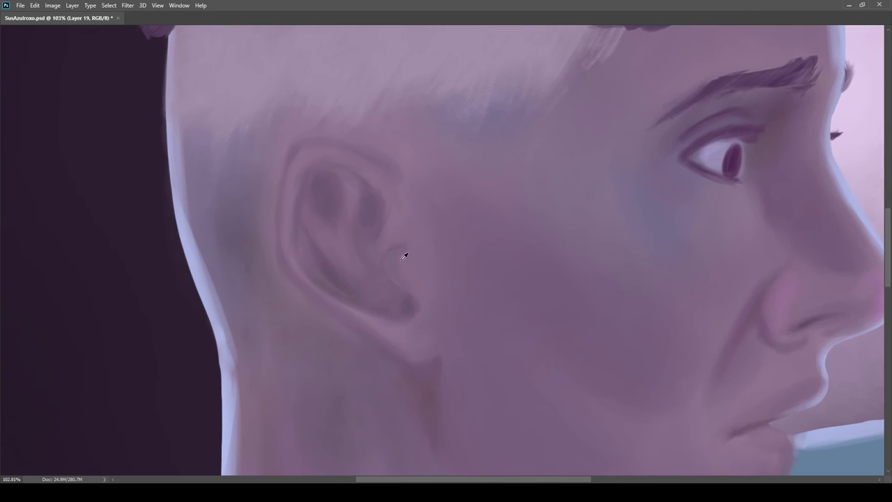
scroll(415, 276, down, 4)
scroll(408, 299, up, 4)
alt+click(408, 303)
scroll(432, 307, down, 1)
scroll(432, 307, down, 4)
scroll(502, 280, up, 3)
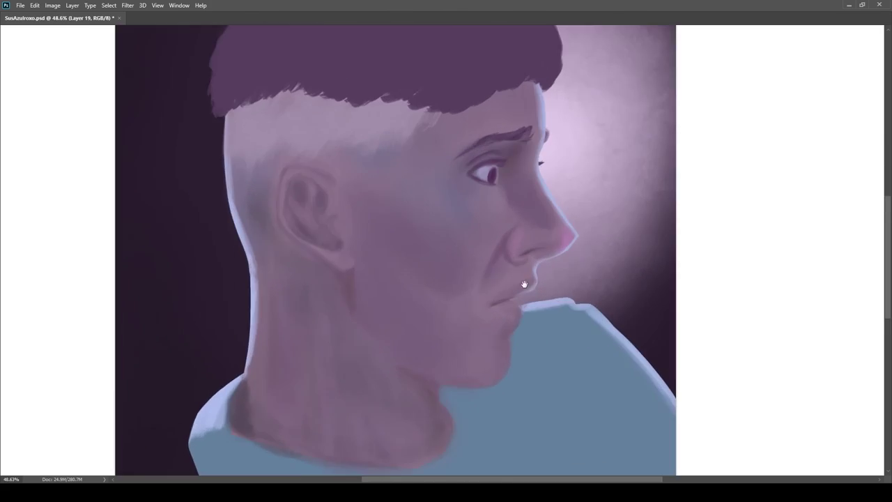
Step: Enlarge the pale lilac glow layer with Free Transform so it spreads farther behind the face and shoulder
scroll(544, 284, up, 2)
scroll(518, 330, down, 6)
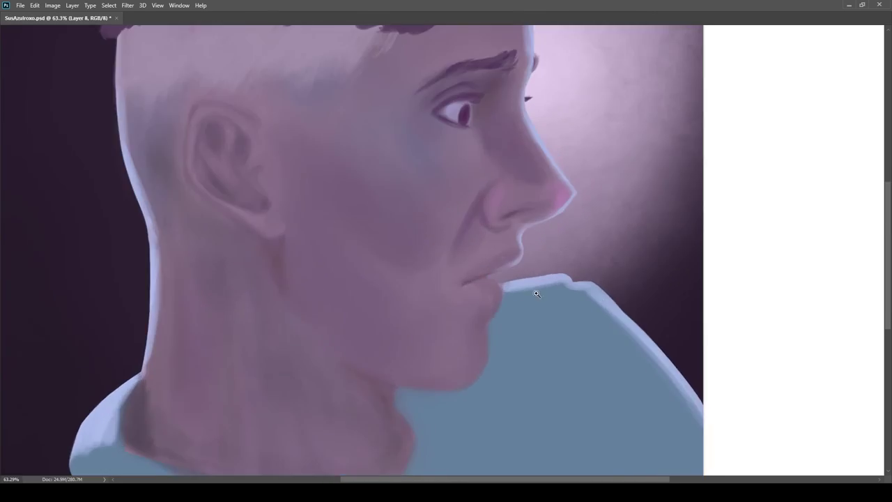
scroll(541, 270, up, 1)
scroll(542, 272, down, 1)
ctrl+click(544, 293)
key(ctrl+t)
scroll(557, 324, down, 2)
drag(537, 364, 546, 376)
drag(504, 280, 499, 295)
drag(542, 390, 551, 404)
drag(495, 272, 490, 296)
key(Escape)
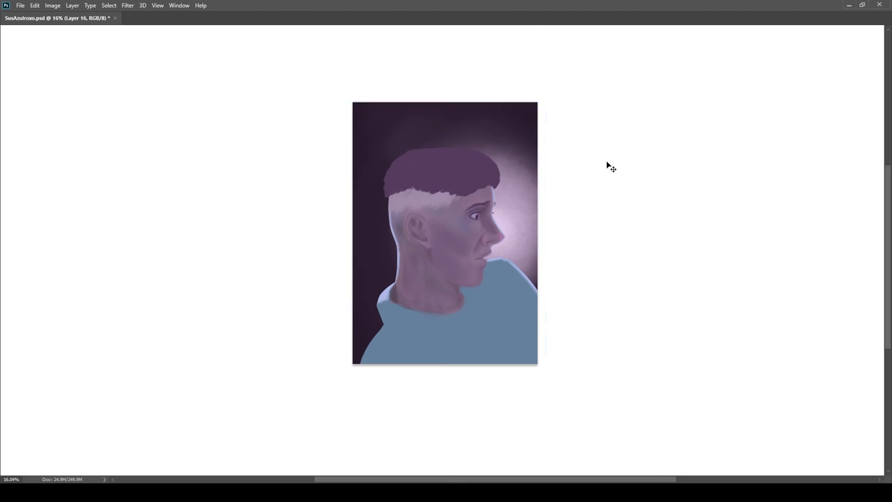
scroll(504, 240, up, 5)
scroll(537, 268, down, 3)
scroll(553, 254, down, 1)
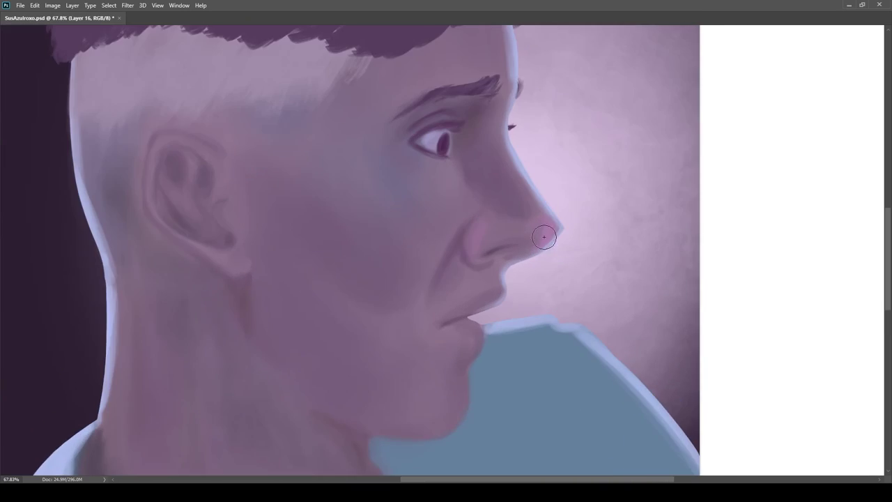
Step: Paint a pink blush on the nose tip on the skin layer and sample a skin colour beside the nostril
ctrl+click(551, 243)
scroll(540, 240, up, 3)
drag(544, 215, 555, 229)
scroll(549, 252, down, 4)
scroll(497, 235, up, 2)
alt+click(515, 247)
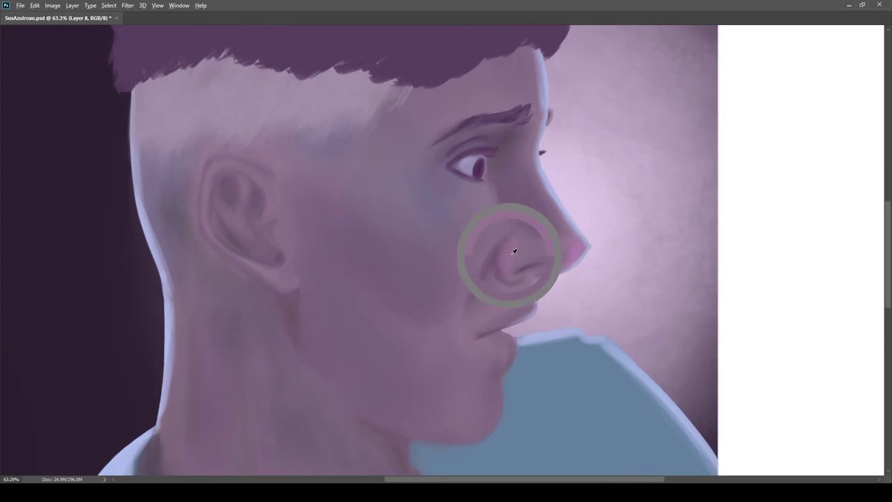
scroll(533, 299, down, 2)
scroll(496, 239, up, 1)
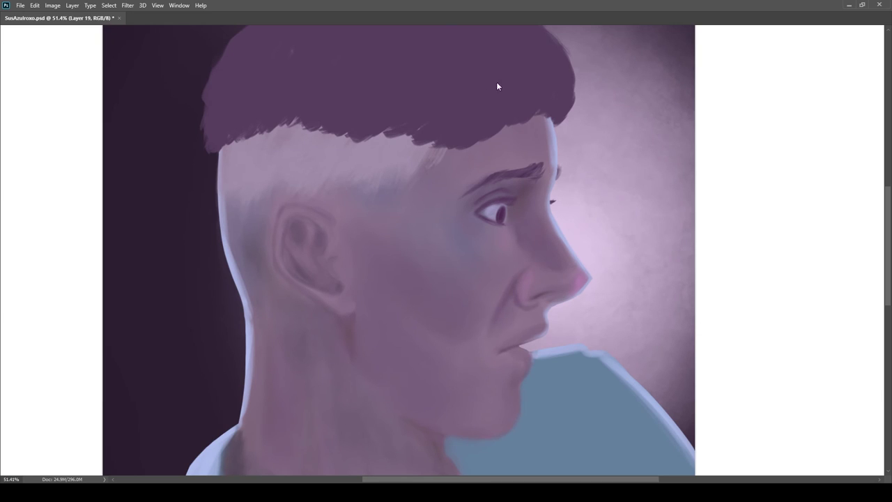
Step: Refine the shading of the nostril wing and the underside of the nose on a new layer
key(ctrl+shift+alt+n)
scroll(532, 310, up, 2)
scroll(507, 300, down, 3)
scroll(516, 251, up, 4)
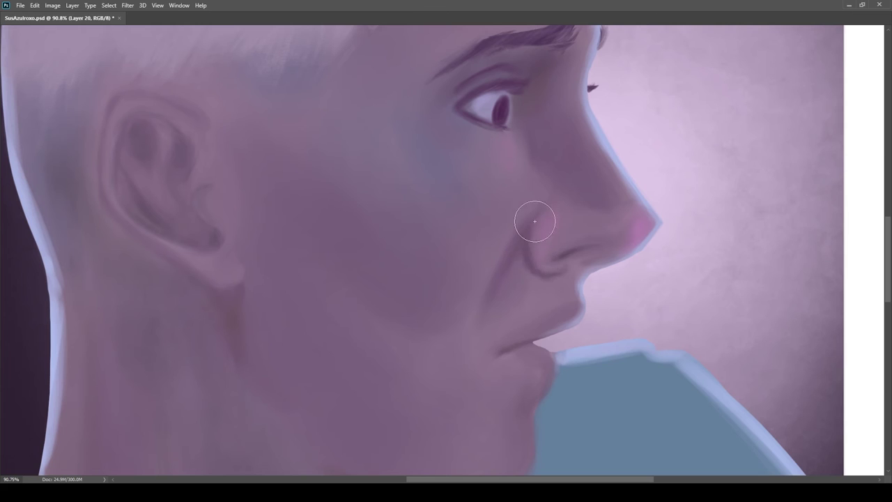
scroll(532, 214, down, 3)
scroll(540, 240, up, 3)
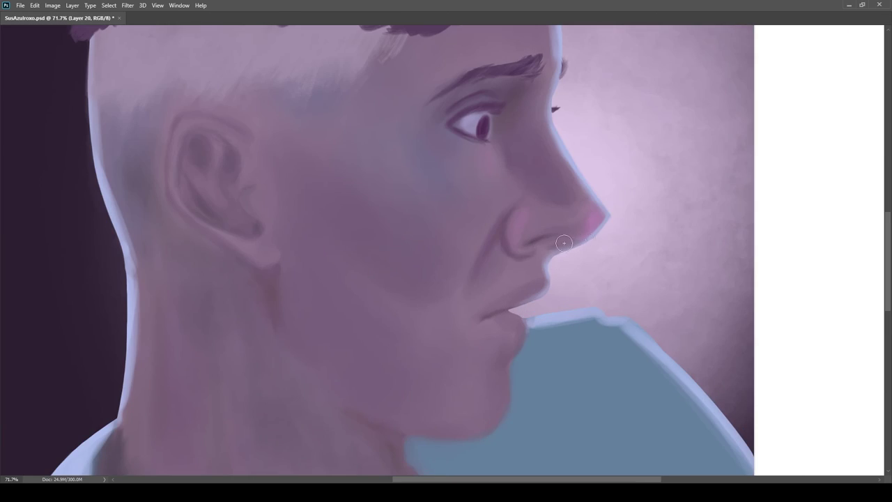
scroll(557, 254, down, 1)
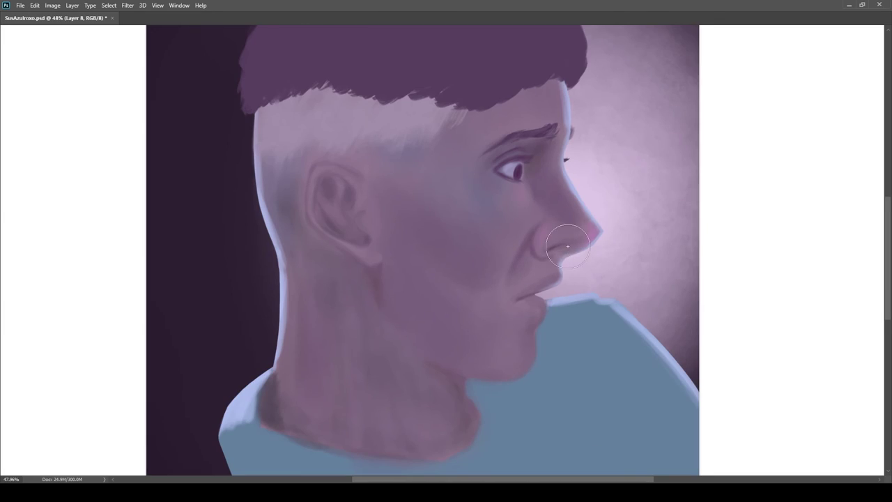
Step: Darken and blend the upper lip on the skin layer, keeping its edge soft against the background glow
scroll(568, 249, up, 1)
scroll(571, 258, down, 3)
scroll(529, 270, up, 4)
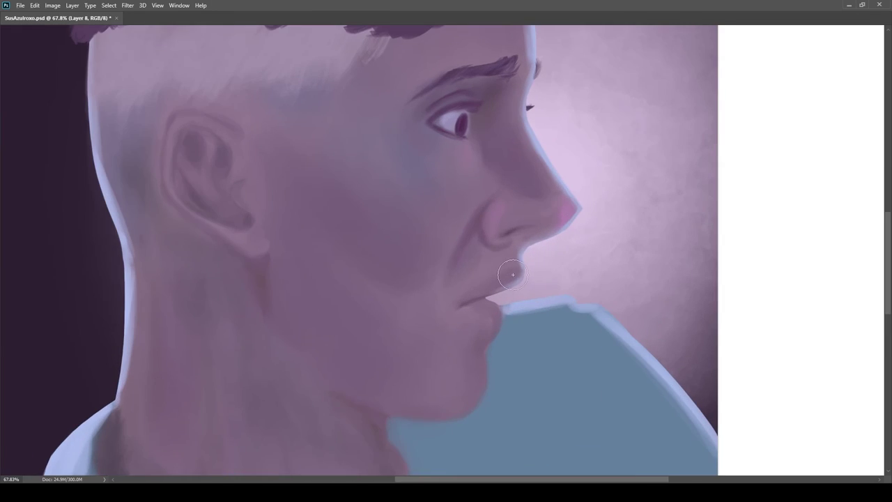
scroll(502, 279, up, 2)
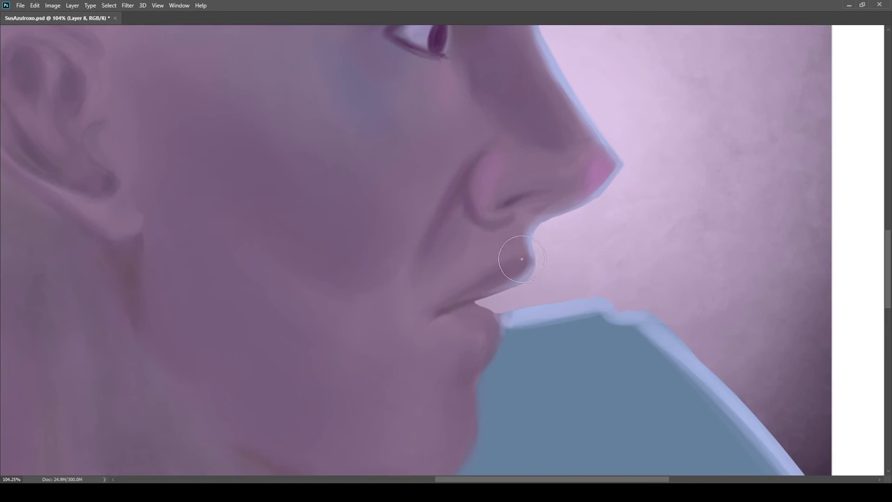
scroll(460, 309, down, 4)
scroll(523, 272, up, 2)
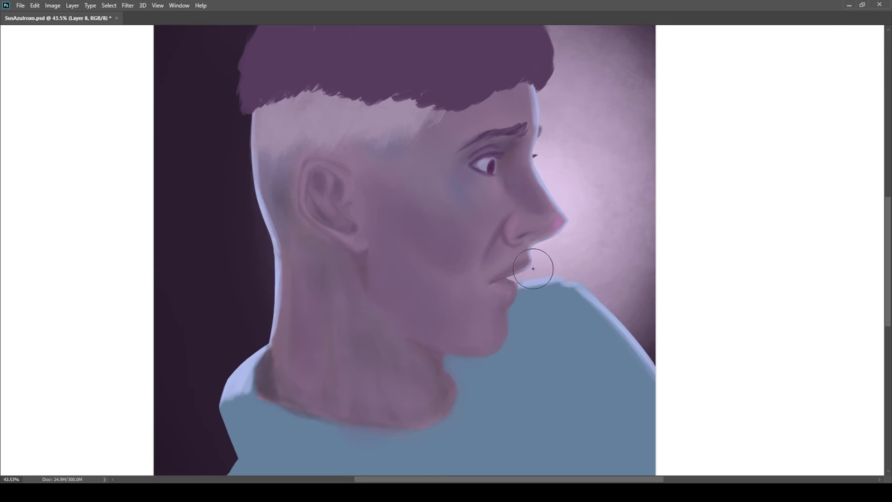
scroll(541, 265, up, 2)
scroll(458, 289, down, 4)
scroll(560, 285, up, 2)
scroll(524, 281, up, 2)
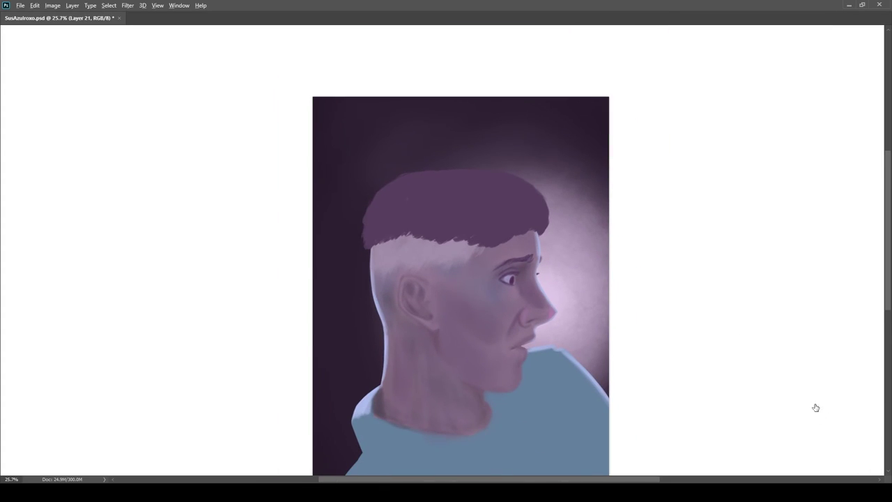
Step: Darken the shaved side of the head just below the hairline with a large brush on a new layer
scroll(480, 272, up, 2)
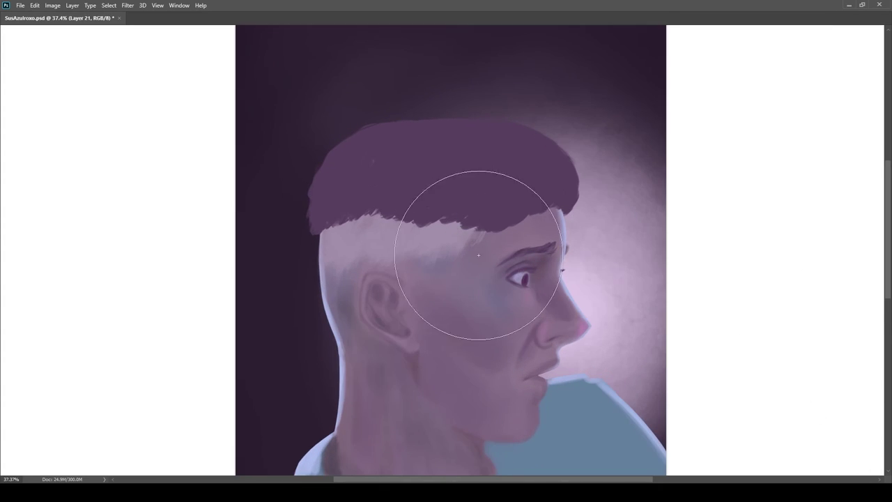
scroll(379, 209, down, 2)
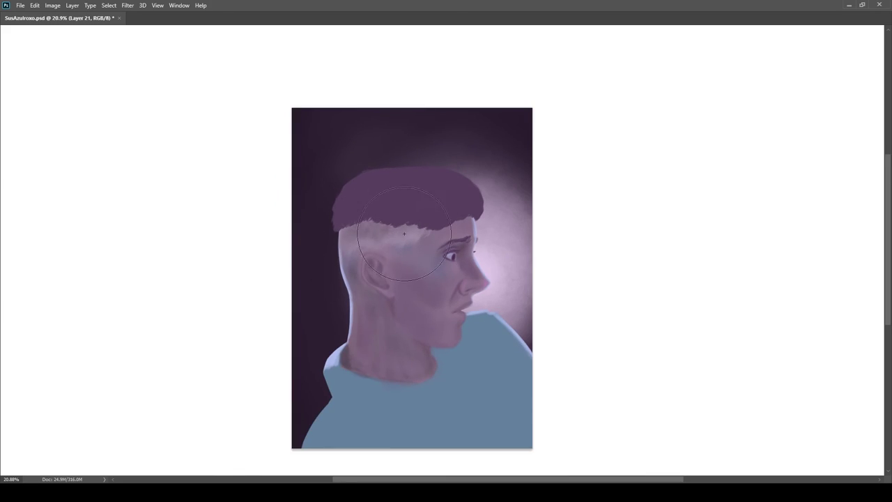
scroll(402, 241, up, 2)
key(period)
key(period)
key(period)
scroll(481, 241, down, 2)
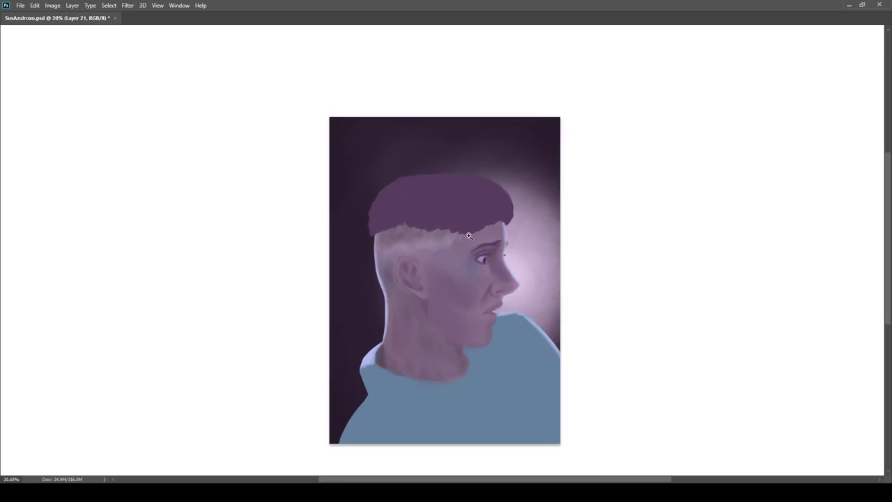
Step: Add slanted stubble strokes to the shaved side with a smaller textured brush and soften them with the eraser
scroll(460, 209, up, 2)
key(bracketleft)
key(bracketleft)
key(bracketleft)
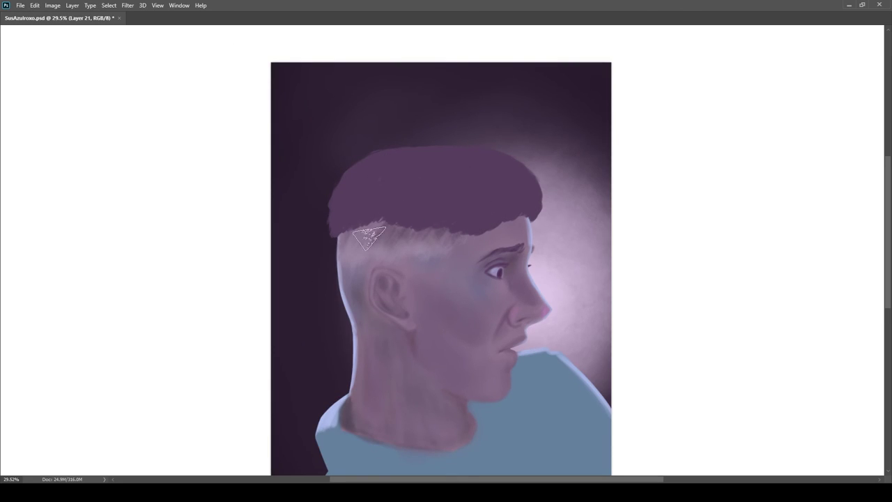
key(bracketright)
key(bracketright)
key(bracketright)
key(e)
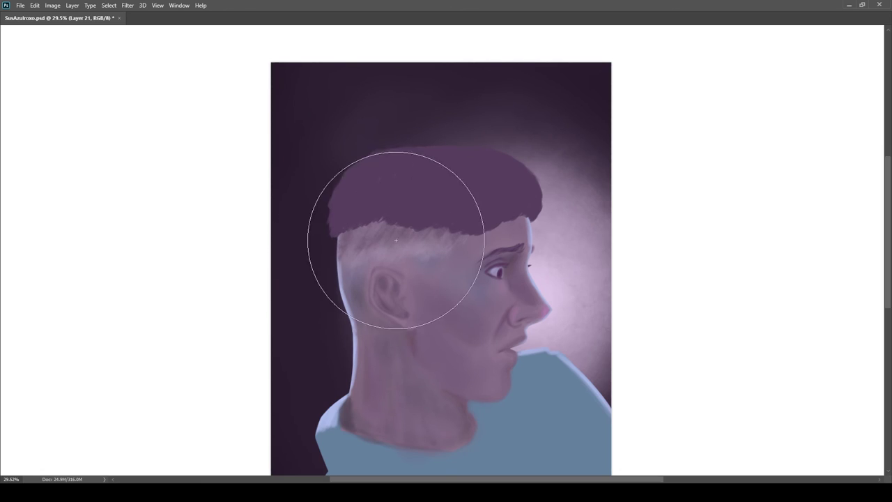
scroll(462, 258, down, 1)
scroll(460, 235, up, 4)
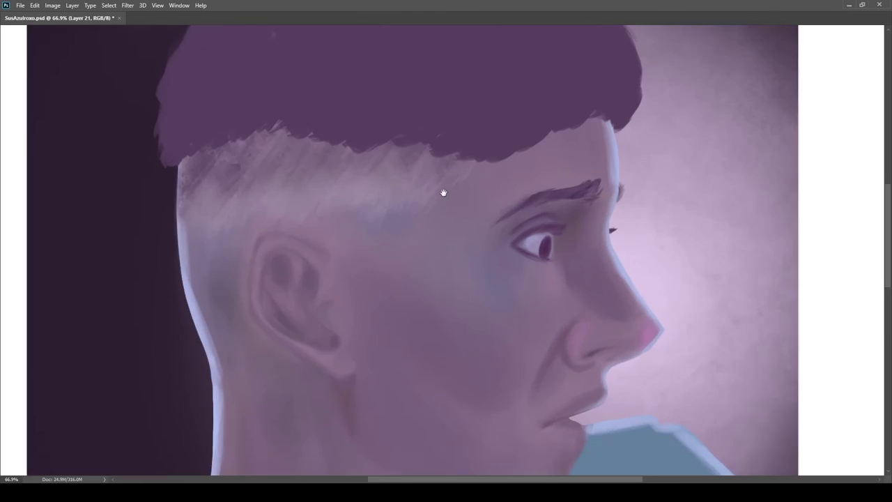
scroll(444, 193, up, 4)
scroll(409, 143, down, 7)
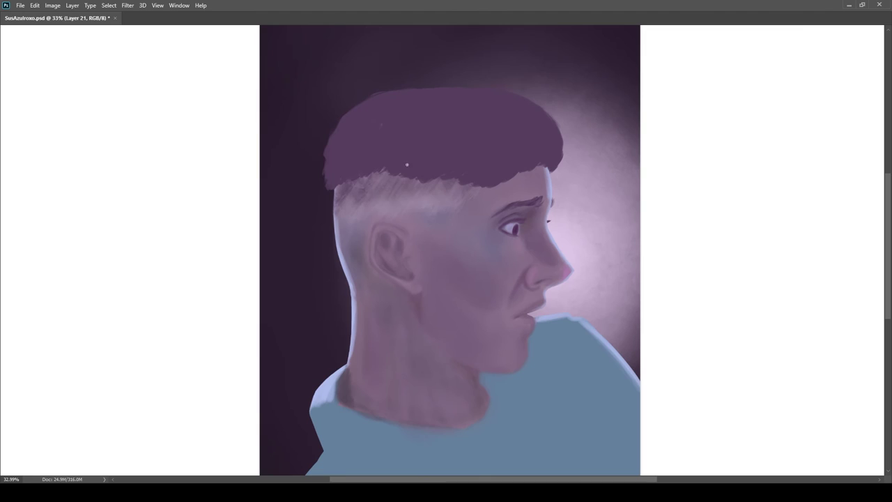
Step: Add fine hair strokes to the shaved side on a new layer with a colour sampled from that area
key(ctrl+shift+n)
scroll(395, 181, up, 3)
alt+click(460, 211)
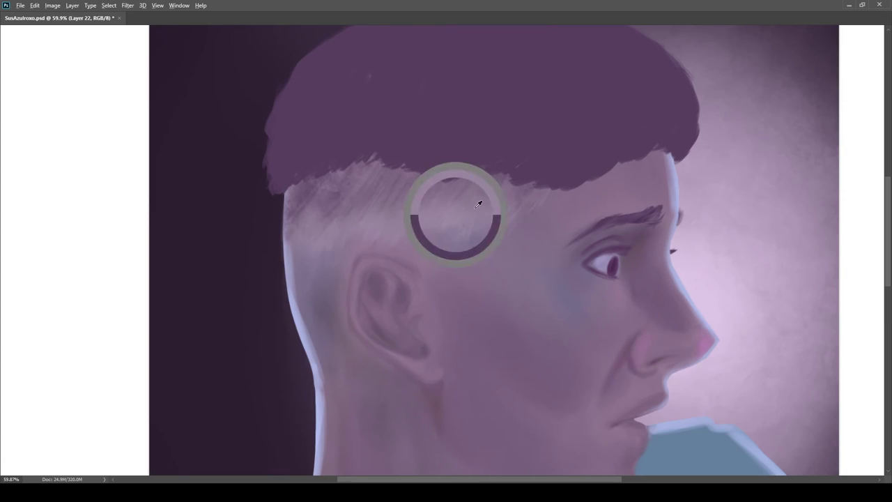
scroll(460, 212, down, 3)
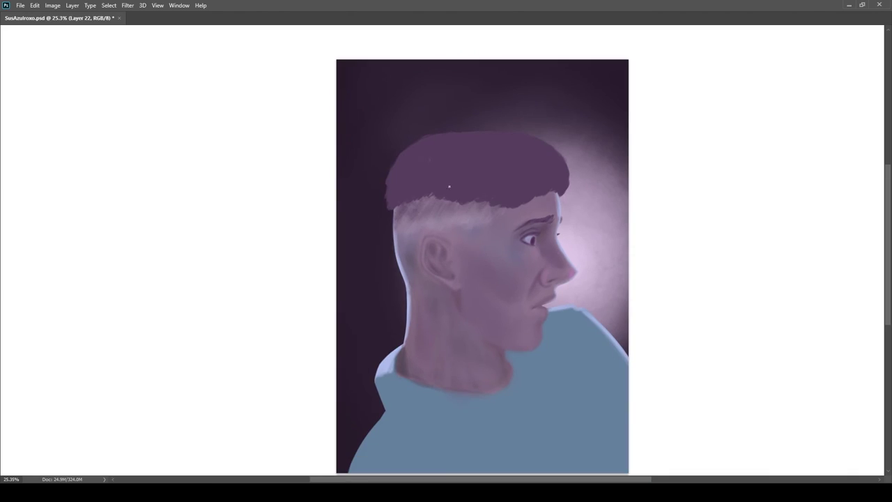
scroll(432, 219, up, 2)
scroll(549, 196, down, 1)
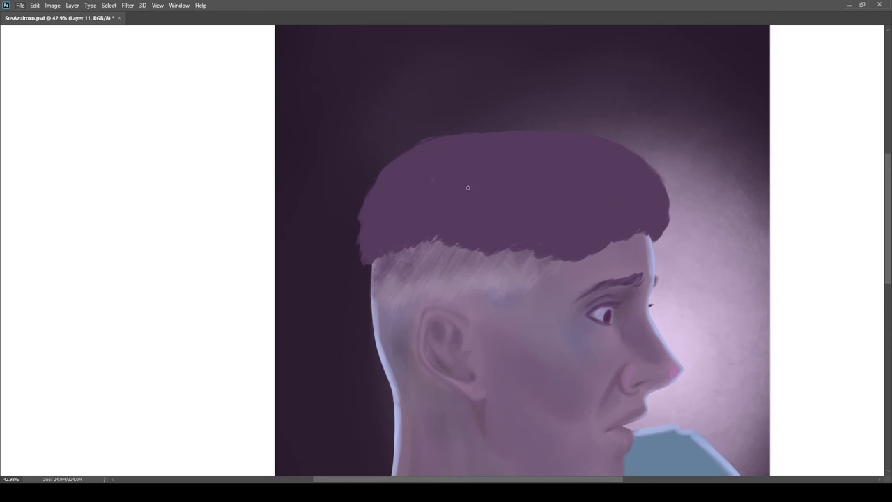
Step: Fill the gaps and smooth the outer contour of the flat purple hair shape on the hair layer
scroll(438, 123, up, 1)
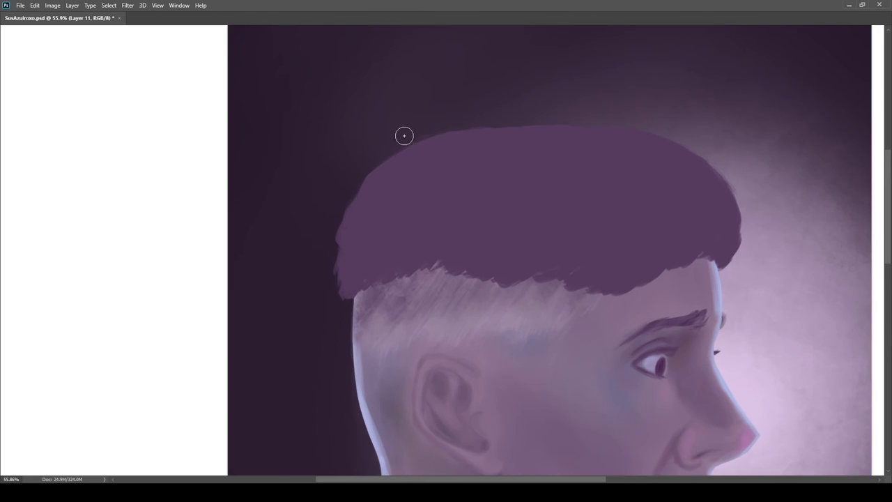
drag(717, 195, 576, 196)
scroll(566, 197, down, 3)
drag(510, 91, 464, 64)
key(ctrl+0)
Step: Clip a new layer to the hair and brush dark diagonal textured strands across the crown and fringe
click(806, 388)
alt+click(813, 377)
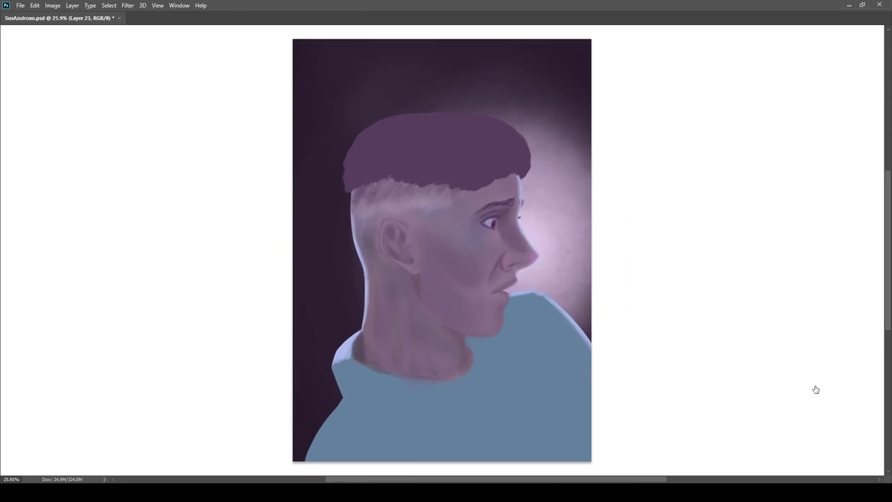
drag(498, 129, 422, 228)
scroll(472, 192, up, 1)
key(b)
alt+click(495, 168)
drag(472, 136, 420, 230)
scroll(469, 237, down, 1)
drag(388, 165, 341, 234)
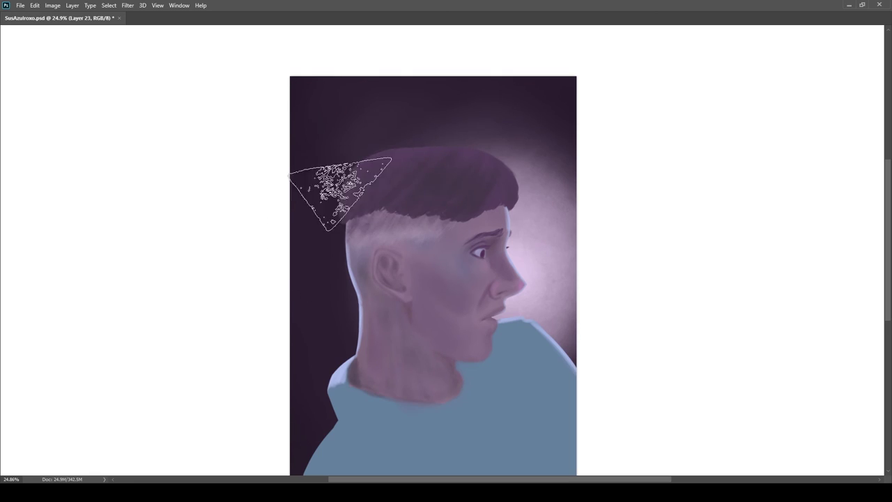
Step: Darken the back of the hair with a colour sampled from the dark background
alt+click(331, 272)
mouse_move(425, 153)
mouse_down()
mouse_move(377, 224)
mouse_move(357, 185)
mouse_up()
alt+click(405, 165)
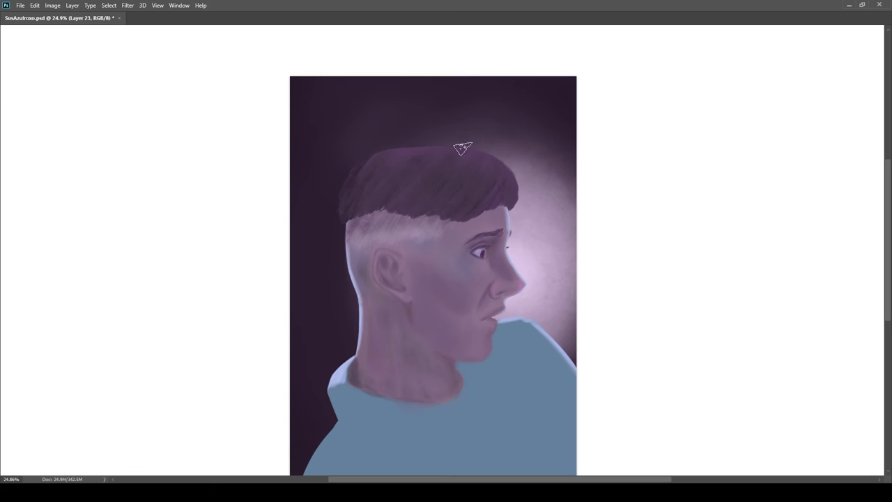
Step: Paint greyish-lilac highlight strands at the front tip of the fringe on a new layer
key(ctrl+shift+alt+n)
scroll(506, 156, up, 3)
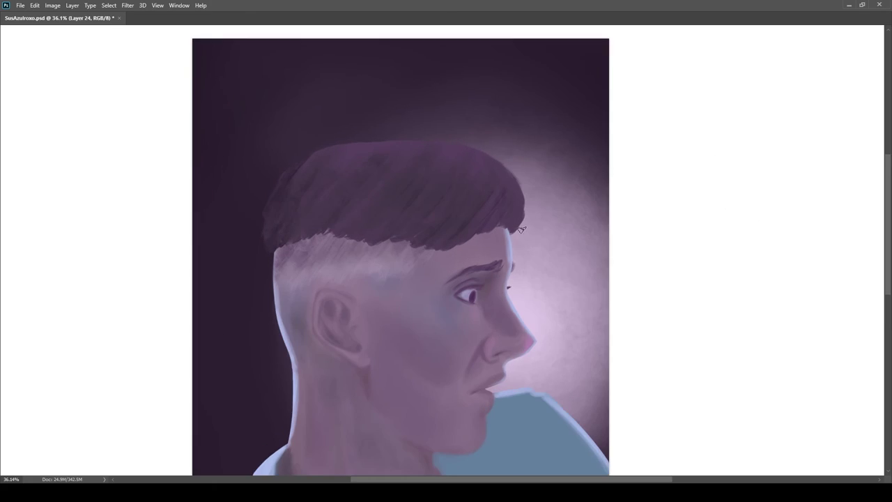
scroll(514, 232, up, 5)
drag(533, 186, 514, 223)
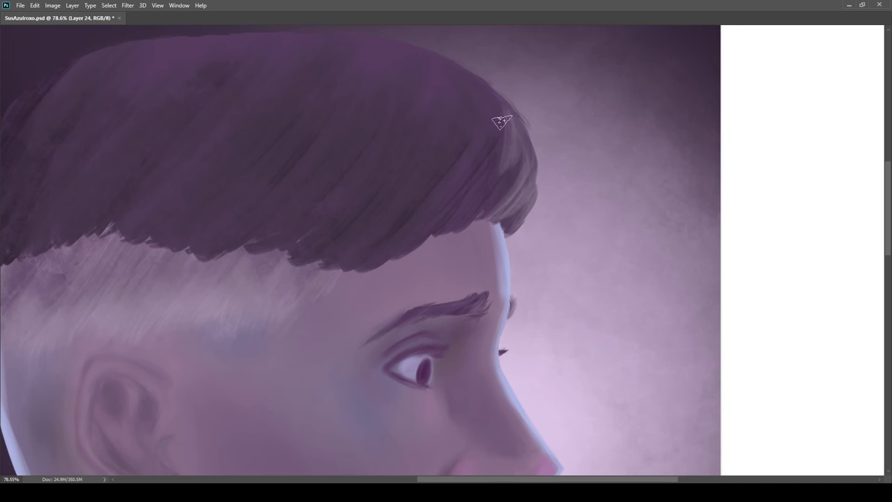
scroll(516, 143, down, 4)
scroll(531, 192, up, 2)
Step: Extend the light diagonal strands from the fringe up across the front of the crown
drag(531, 191, 505, 211)
drag(510, 159, 495, 198)
drag(507, 168, 496, 221)
drag(470, 143, 450, 197)
drag(470, 106, 435, 171)
drag(515, 88, 449, 171)
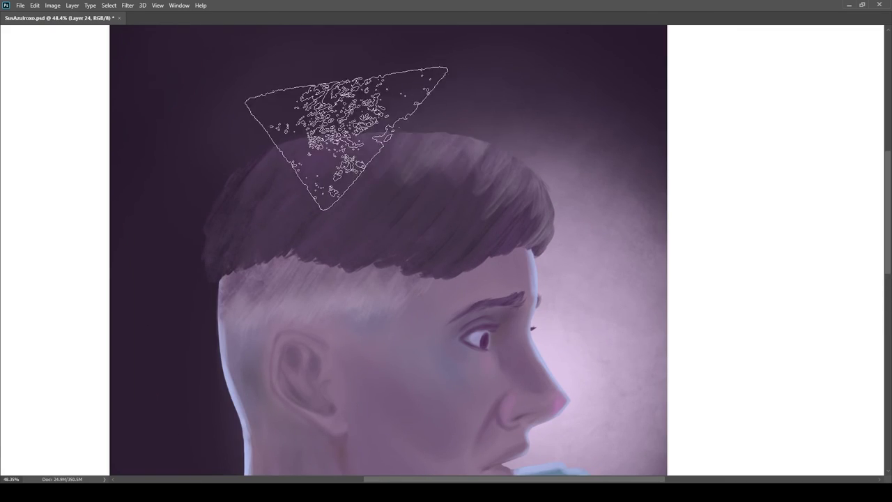
Step: Lighten the crown softly and add finer, brighter strands along the fringe with a smaller textured brush
scroll(298, 210, down, 3)
scroll(319, 186, up, 2)
key(bracketleft)
key(bracketleft)
key(bracketleft)
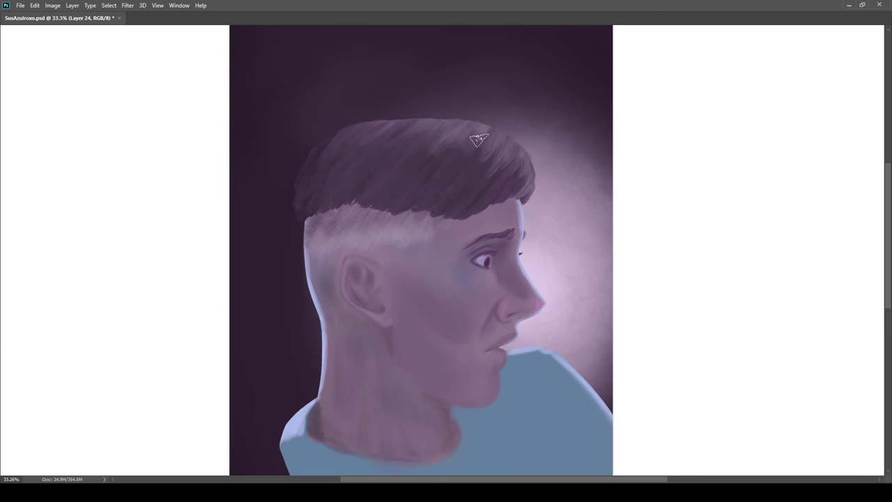
scroll(537, 149, up, 2)
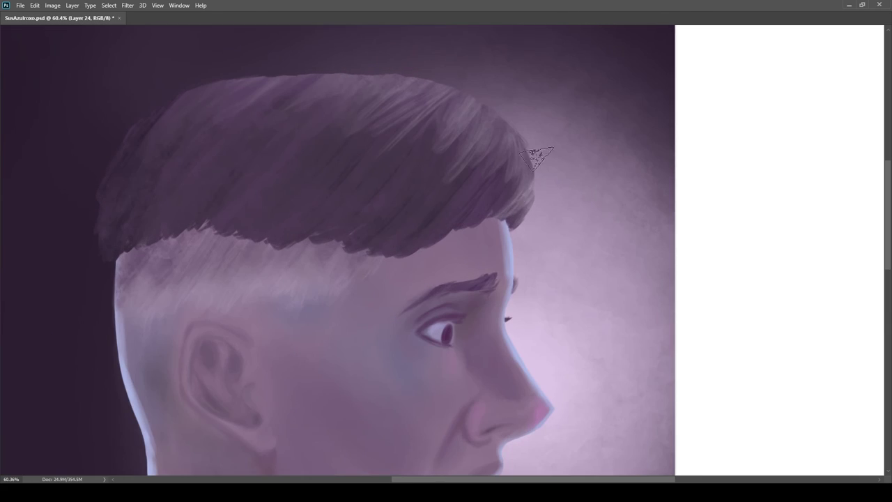
scroll(521, 119, down, 3)
scroll(474, 151, up, 3)
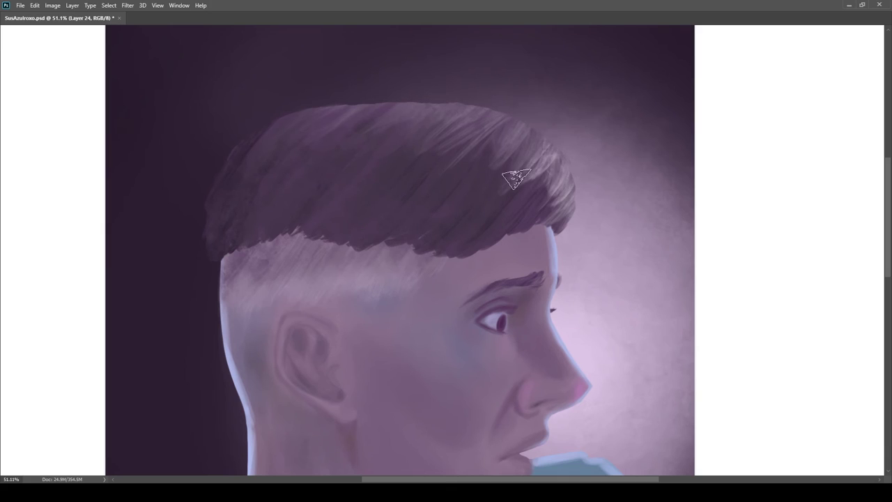
scroll(460, 168, down, 2)
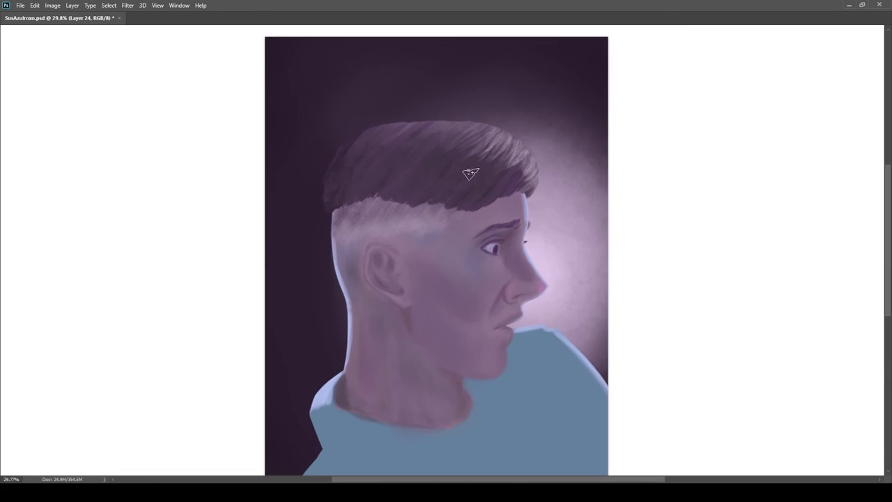
Step: Create another hair layer and brush sampled colour up the front edge of the fringe
scroll(502, 173, up, 2)
alt+click(404, 174)
key(ctrl+shift+n)
alt+click(512, 198)
mouse_move(540, 193)
mouse_down()
mouse_move(579, 155)
mouse_move(523, 127)
mouse_up()
Step: Add a new clipped hair layer and darken the hair using colours sampled from the fringe and background
alt+click(801, 374)
scroll(478, 133, down, 2)
key(ctrl+alt+shift+n)
alt+click(832, 376)
scroll(513, 193, up, 2)
alt+click(472, 176)
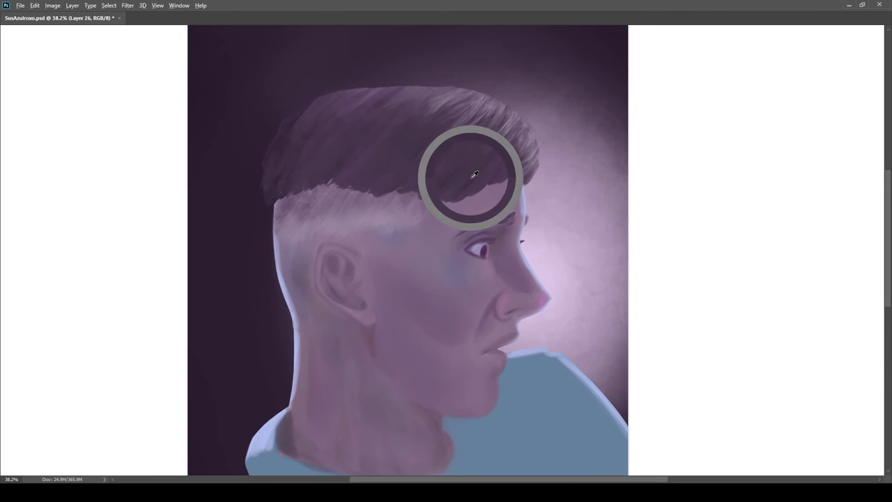
alt+click(255, 235)
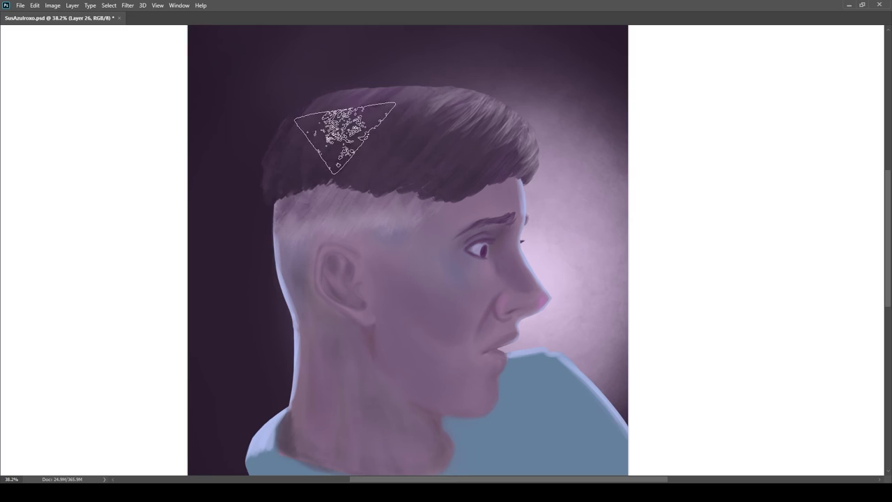
Step: Blend the fringe and front of the crown with broad strokes of a colour sampled from the hair
alt+click(420, 149)
drag(534, 169, 522, 181)
drag(522, 110, 457, 126)
drag(457, 90, 451, 96)
drag(457, 144, 426, 142)
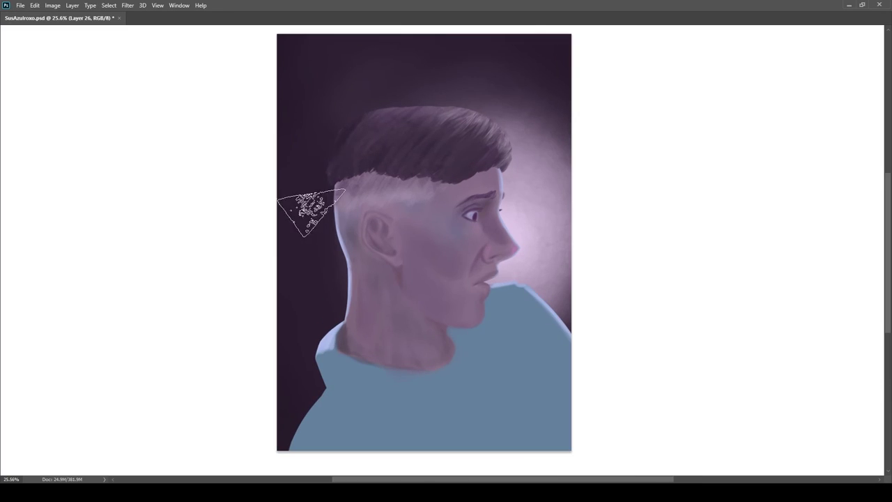
Step: Deepen the shadows in the back of the crown and along the hair's lower edge with textured strokes
drag(375, 126, 413, 126)
drag(559, 189, 498, 187)
scroll(497, 186, up, 1)
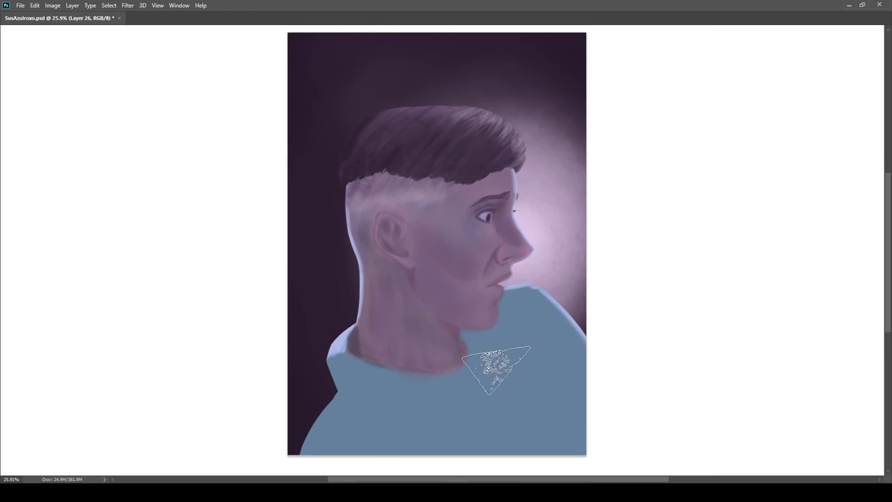
scroll(478, 165, up, 3)
scroll(497, 190, up, 1)
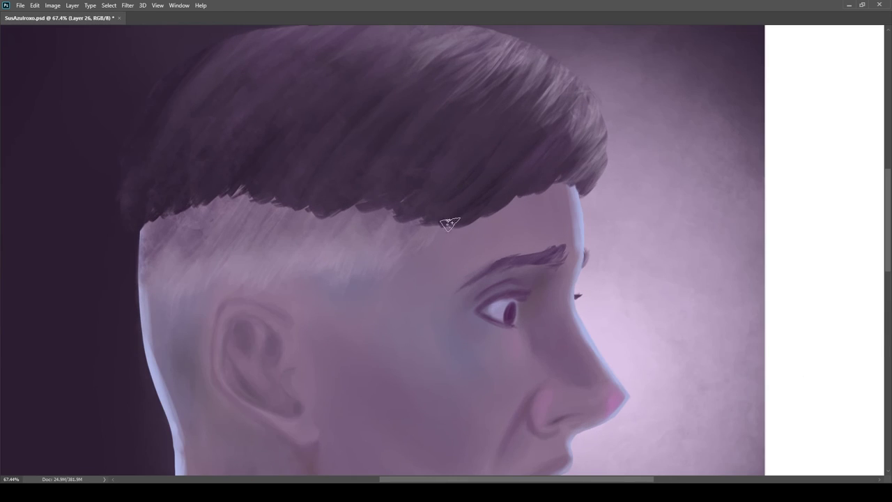
Step: Sample a colour from the fringe and paint fine strands at the fringe's tip on a new layer
scroll(453, 210, down, 3)
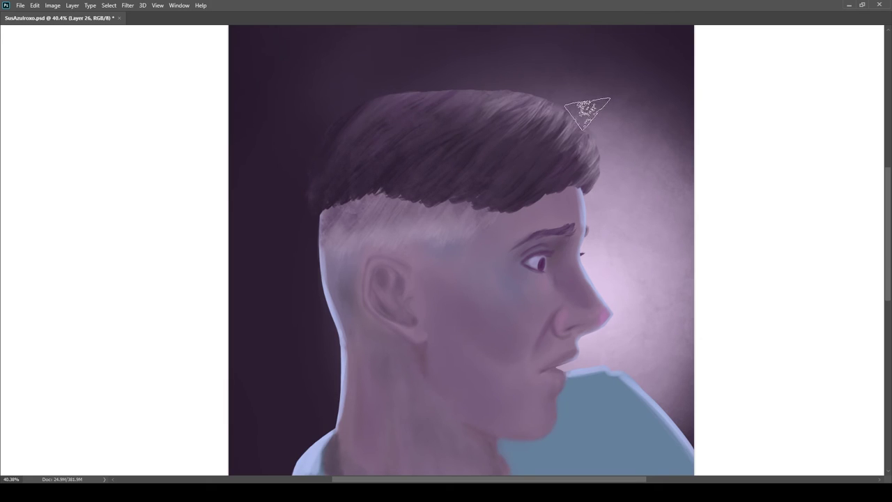
scroll(481, 122, down, 3)
scroll(640, 217, up, 2)
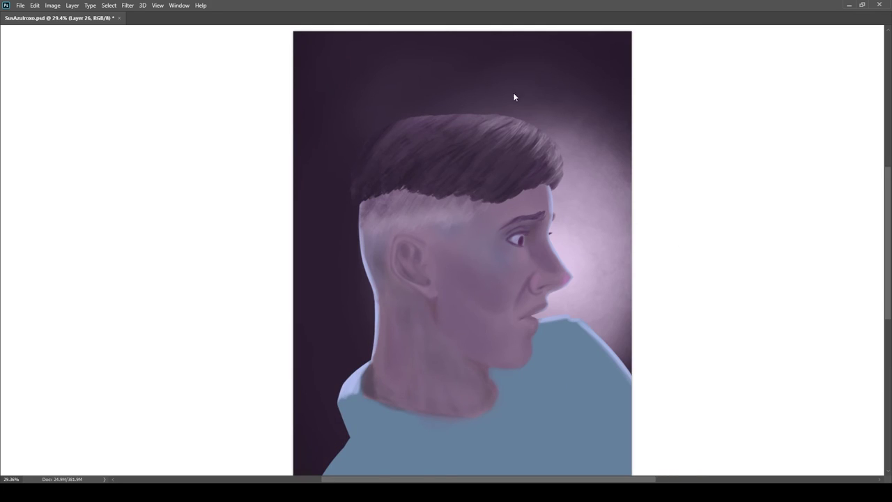
scroll(567, 198, up, 5)
scroll(539, 175, up, 3)
alt+click(537, 160)
scroll(535, 161, up, 4)
drag(592, 125, 566, 157)
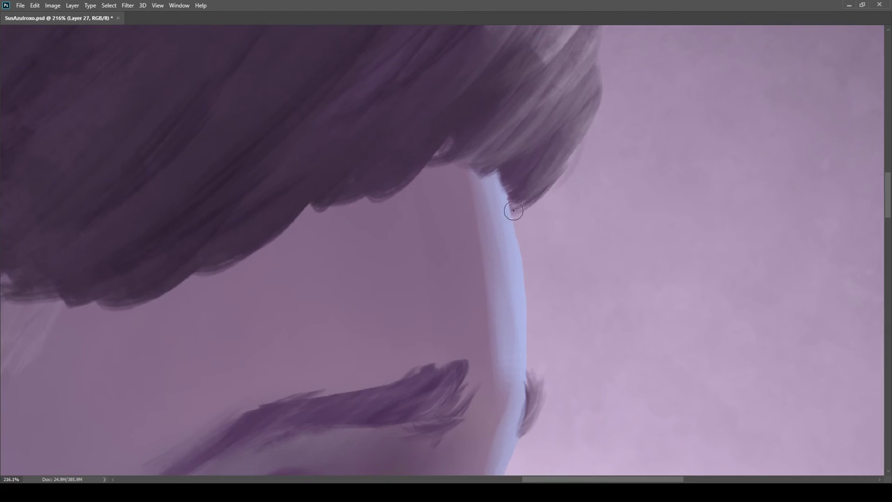
Step: Refine the hair's outline along the top of the crown and the back of the head with small strokes
scroll(563, 170, down, 4)
scroll(496, 147, up, 4)
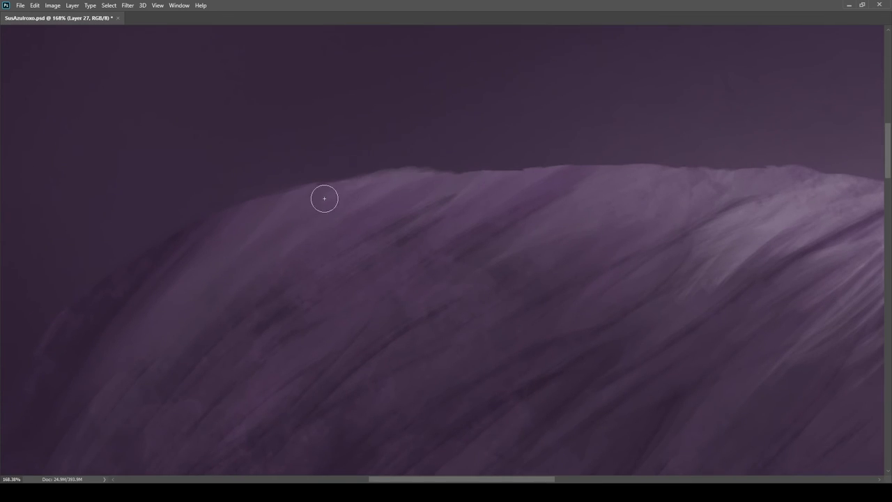
scroll(361, 182, down, 4)
scroll(504, 154, up, 4)
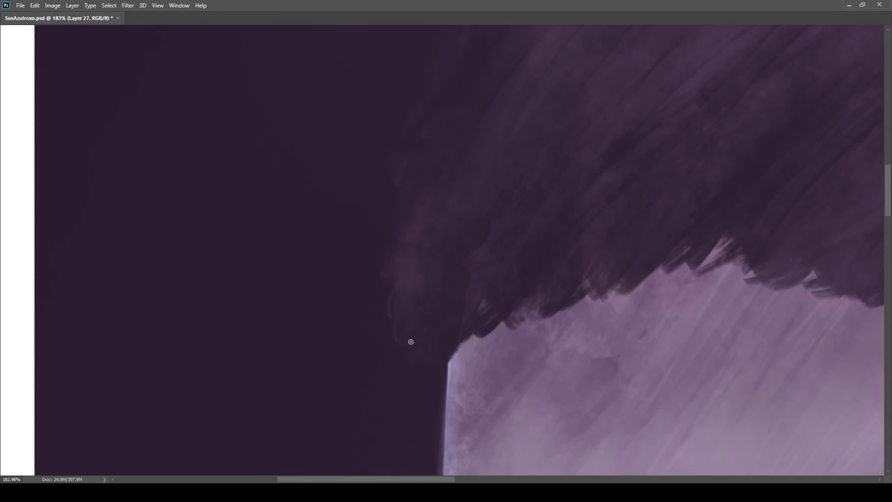
scroll(411, 340, down, 4)
scroll(414, 248, up, 4)
scroll(342, 185, down, 5)
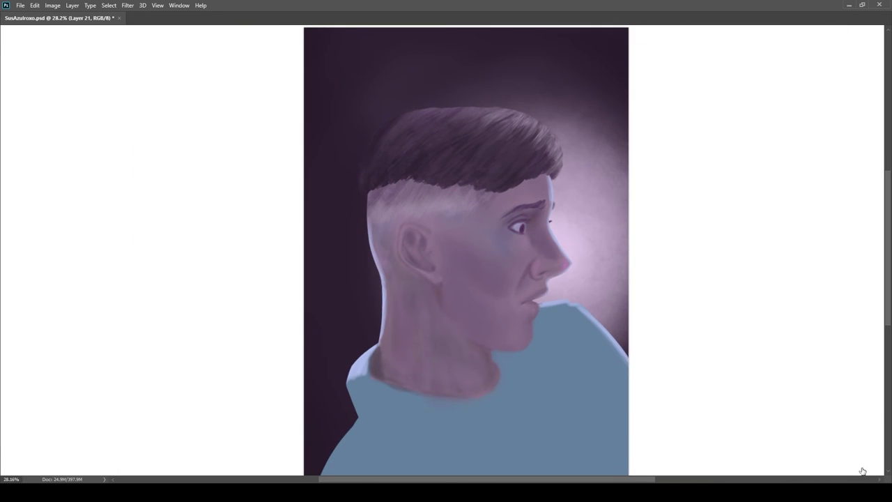
Step: Darken the shaved side and temple on a new layer using colours sampled along the hair's lower edge
scroll(513, 188, up, 3)
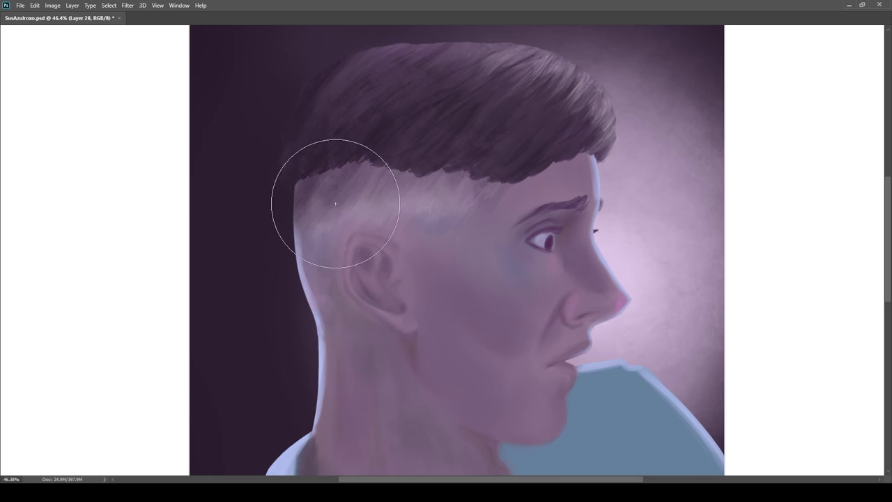
scroll(422, 184, down, 3)
mouse_move(386, 190)
mouse_down()
mouse_move(374, 209)
mouse_move(376, 244)
mouse_up()
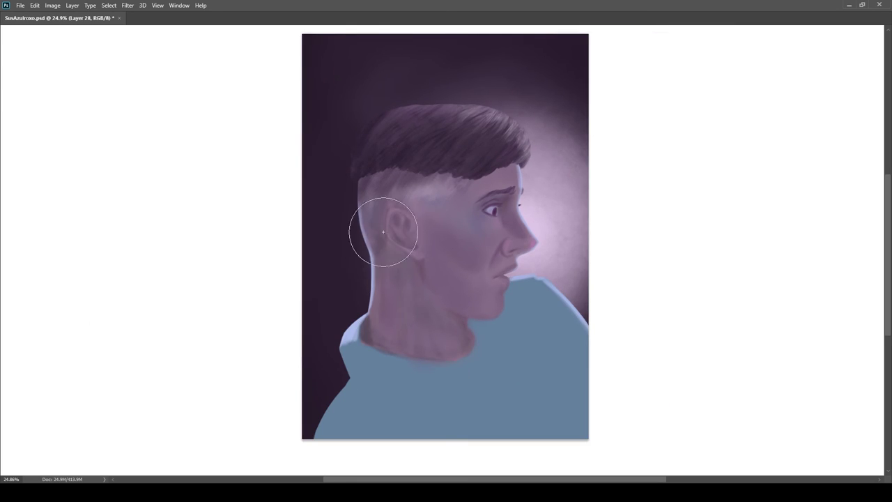
alt+click(386, 166)
drag(363, 214, 399, 152)
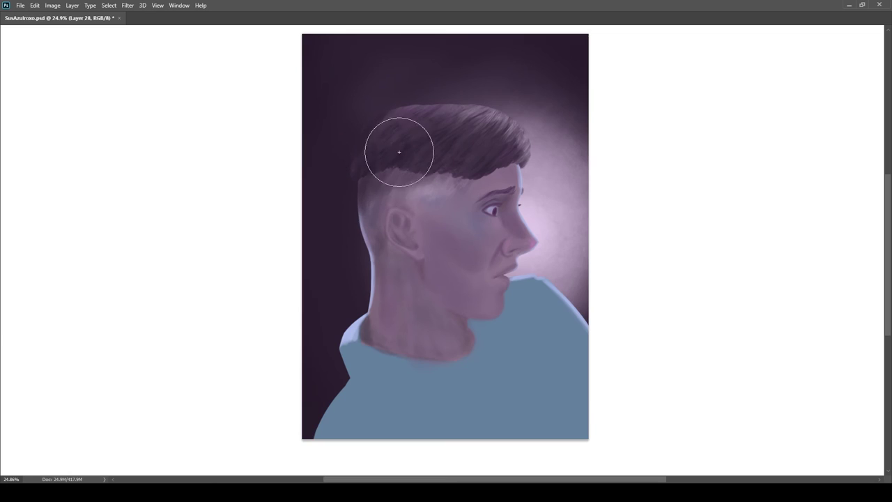
alt+click(486, 179)
drag(505, 172, 479, 195)
Step: Select the luz layer and erase the blue rim light along the back of the head and neck
mouse_move(364, 271)
mouse_down()
mouse_move(389, 273)
mouse_move(355, 286)
mouse_move(371, 289)
mouse_up()
ctrl+click(377, 288)
key(e)
drag(389, 298, 375, 258)
drag(368, 348, 376, 348)
drag(354, 353, 378, 325)
drag(371, 186, 384, 279)
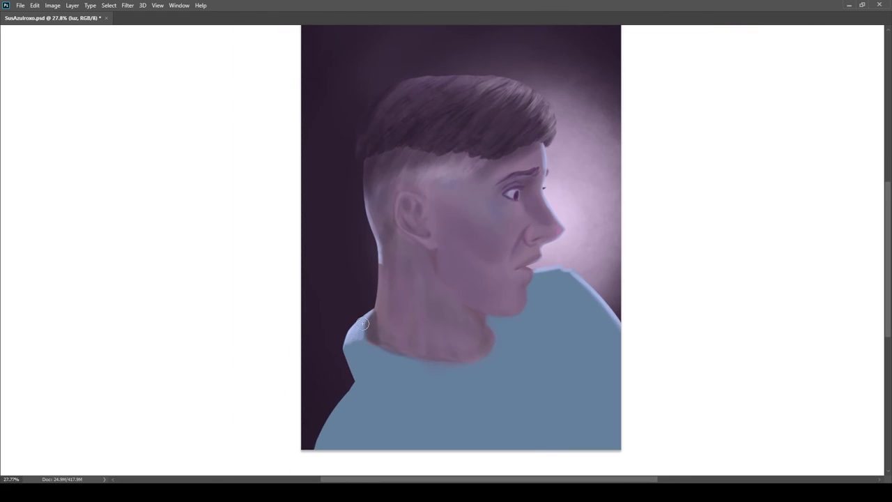
Step: Clear the remaining rim light and soften the back edge of the head into the dark background
scroll(343, 351, down, 3)
scroll(385, 217, up, 4)
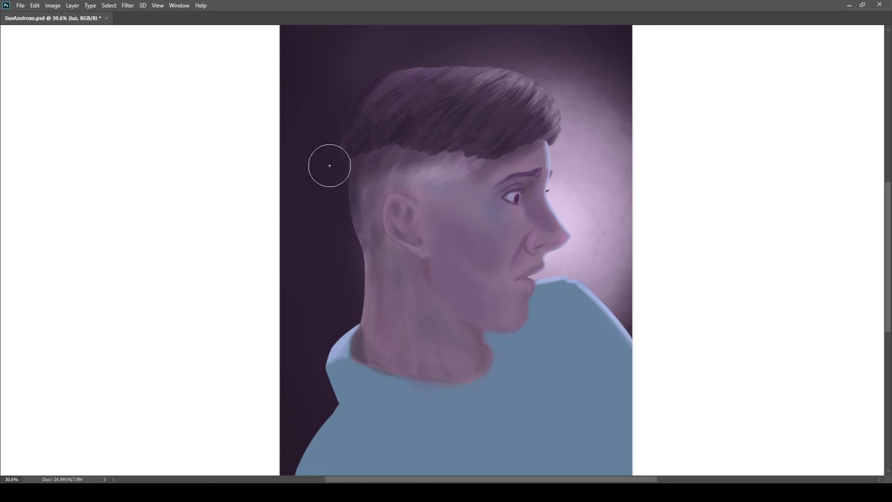
scroll(357, 256, up, 2)
scroll(370, 325, down, 3)
scroll(384, 269, up, 1)
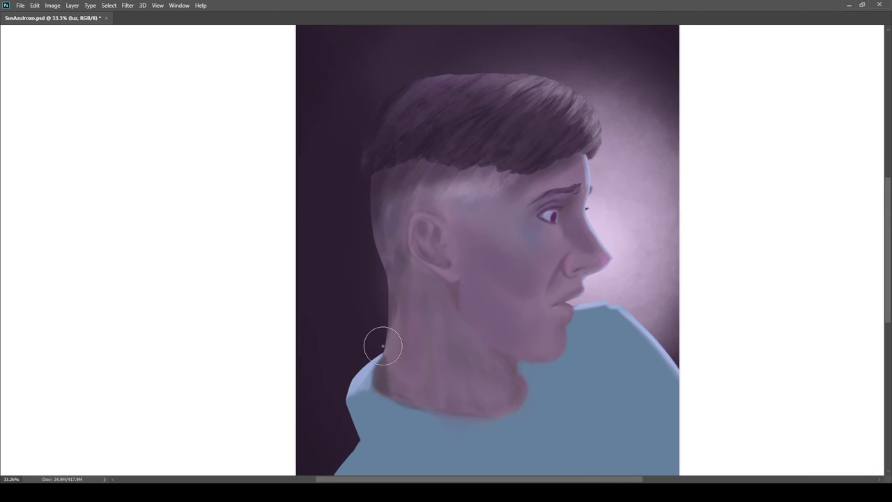
drag(372, 183, 390, 306)
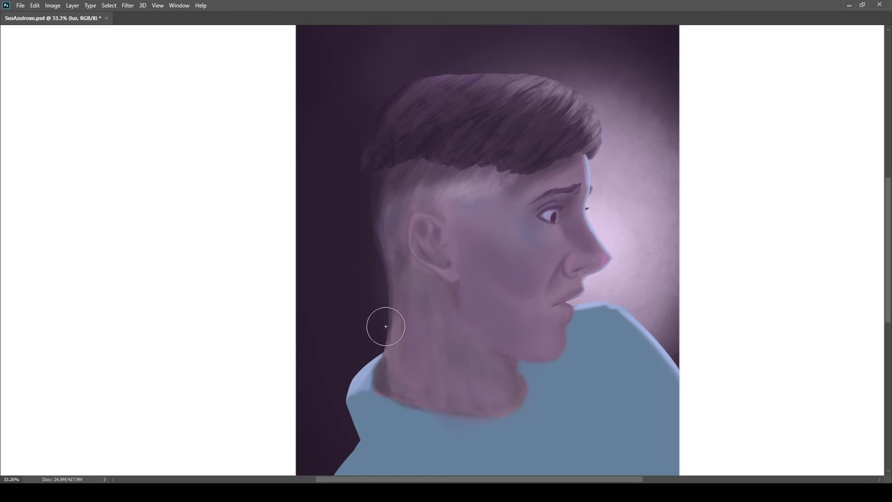
Step: Shade the back of the neck below the hairline on a new layer with a reduced soft brush
scroll(408, 200, up, 3)
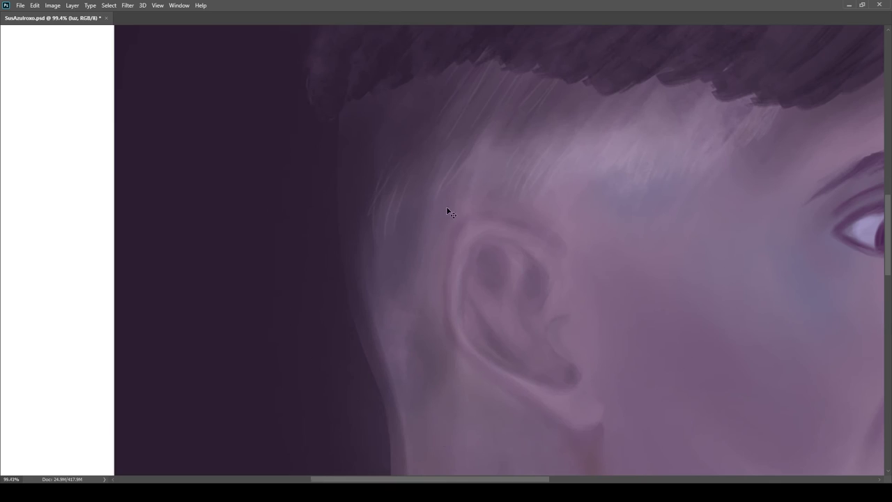
scroll(550, 294, down, 2)
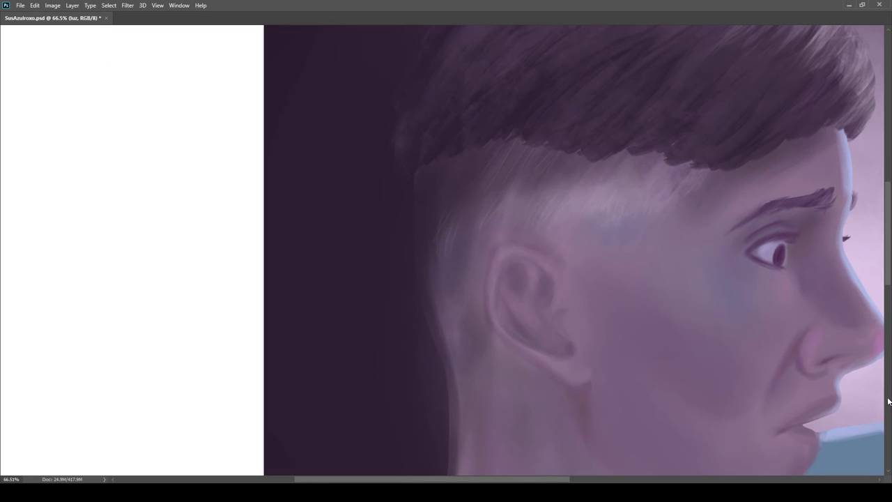
scroll(486, 299, down, 3)
scroll(432, 258, up, 2)
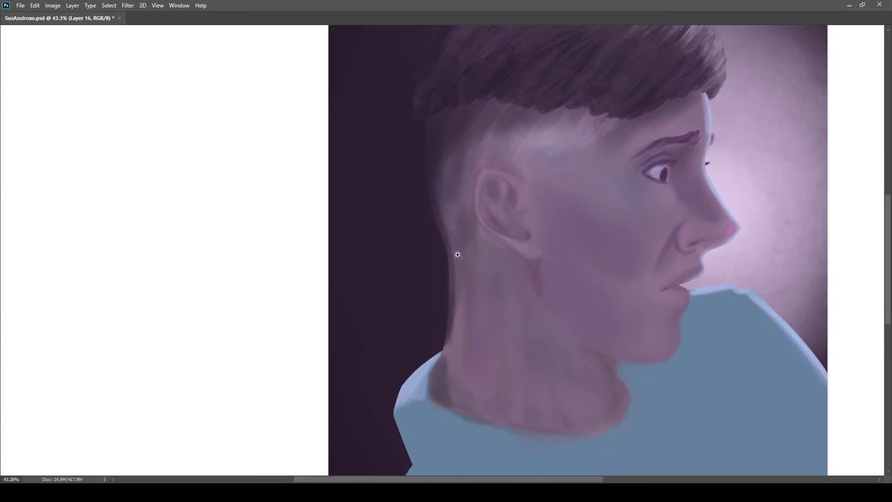
scroll(448, 247, down, 2)
scroll(506, 287, up, 2)
scroll(474, 282, down, 2)
scroll(627, 278, up, 3)
key([)
key([)
key([)
key([)
scroll(460, 179, down, 2)
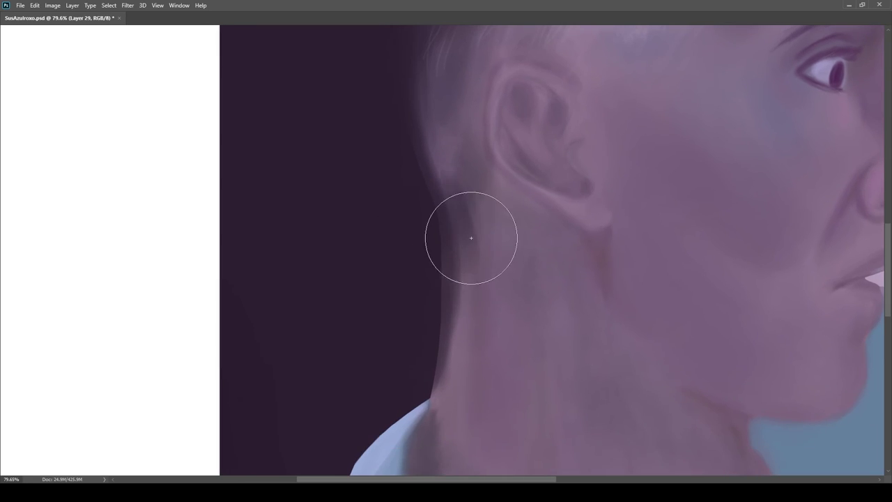
Step: Create another layer and lay a broad soft shadow over the shaved side from the temple to behind the ear
scroll(473, 133, up, 3)
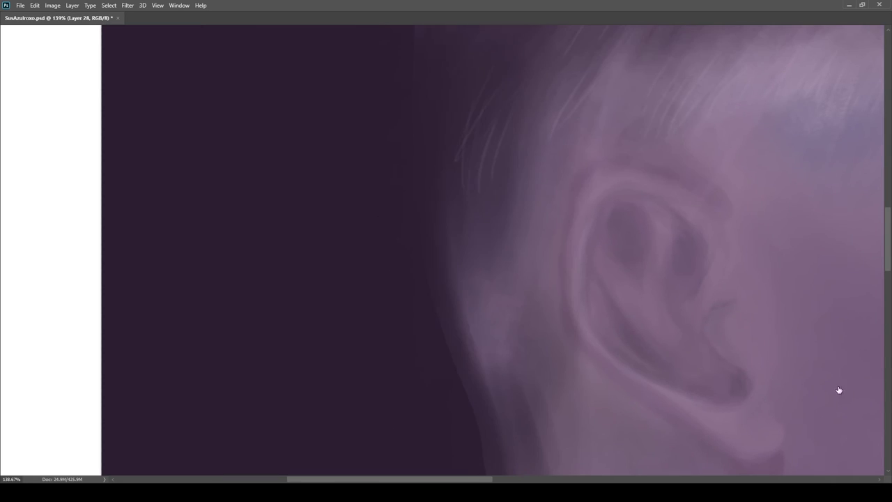
scroll(470, 201, down, 2)
scroll(488, 149, down, 2)
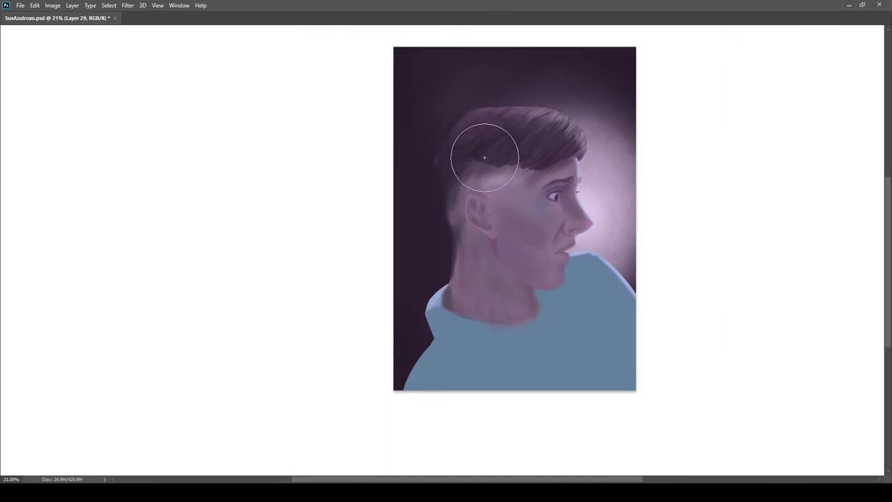
key(ctrl+shift+alt+n)
scroll(528, 154, up, 2)
mouse_move(528, 154)
mouse_down()
mouse_move(474, 142)
mouse_move(593, 132)
mouse_move(609, 168)
mouse_move(591, 194)
mouse_move(571, 152)
mouse_move(481, 217)
mouse_move(466, 192)
mouse_move(540, 164)
mouse_move(553, 209)
mouse_move(558, 200)
mouse_move(476, 192)
mouse_move(430, 266)
mouse_move(438, 274)
mouse_move(461, 201)
mouse_up()
scroll(462, 201, down, 2)
scroll(480, 193, up, 1)
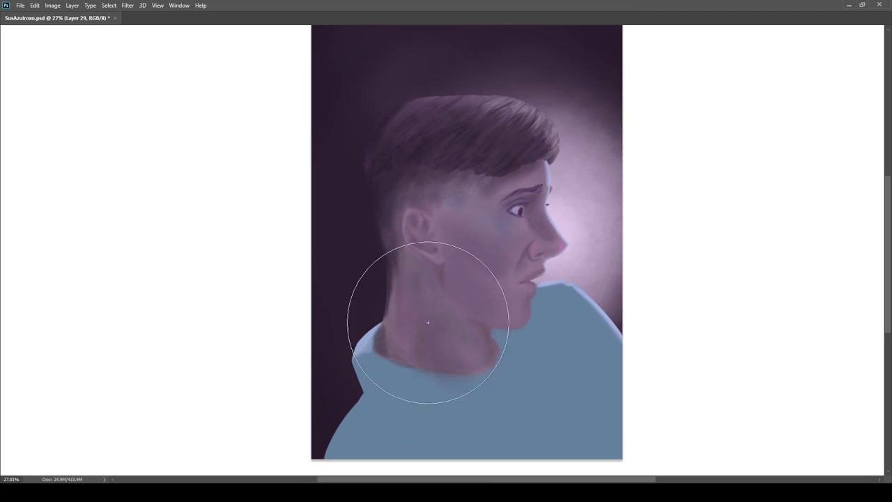
Step: Sample the dark tone under the hair's back edge and deepen the shadow behind and below the ear
scroll(418, 304, up, 2)
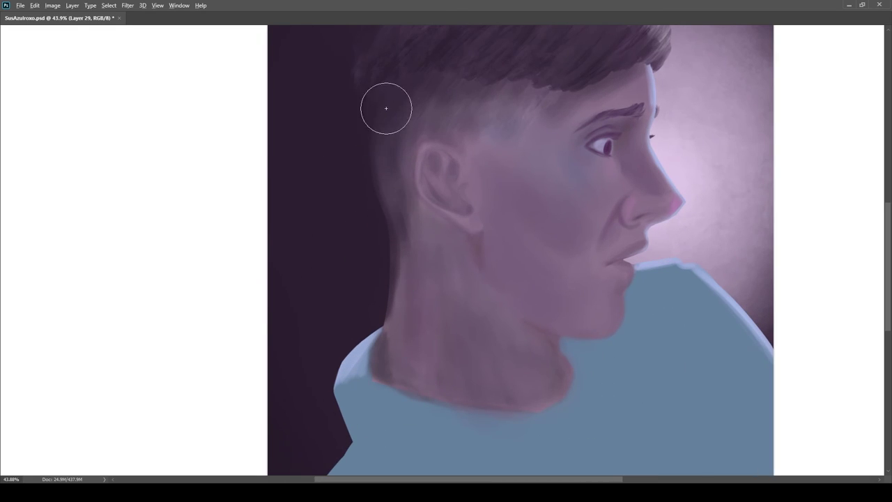
alt+click(382, 99)
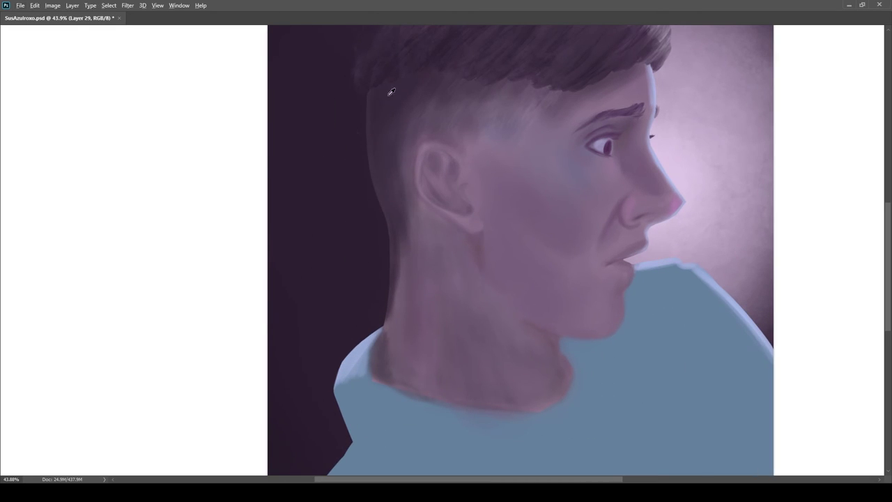
scroll(421, 187, down, 1)
key(bracketright)
key(bracketright)
key(bracketright)
key(bracketright)
key(bracketright)
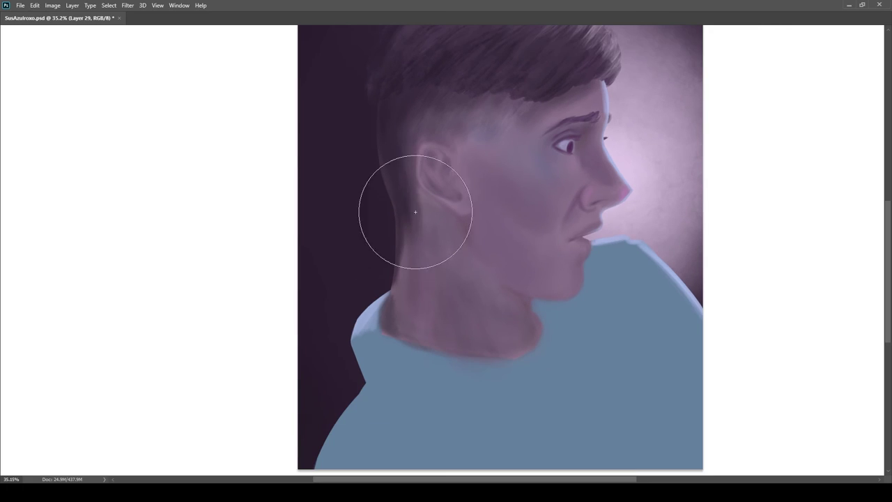
drag(406, 183, 422, 216)
key(bracketleft)
key(bracketleft)
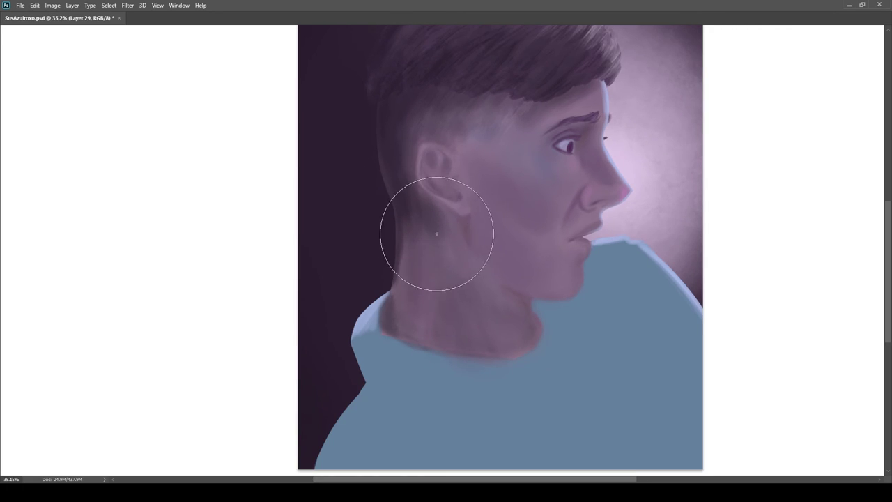
Step: Shade around the top of the ear and across the lower neck beneath the jaw
scroll(445, 244, down, 3)
scroll(429, 195, up, 2)
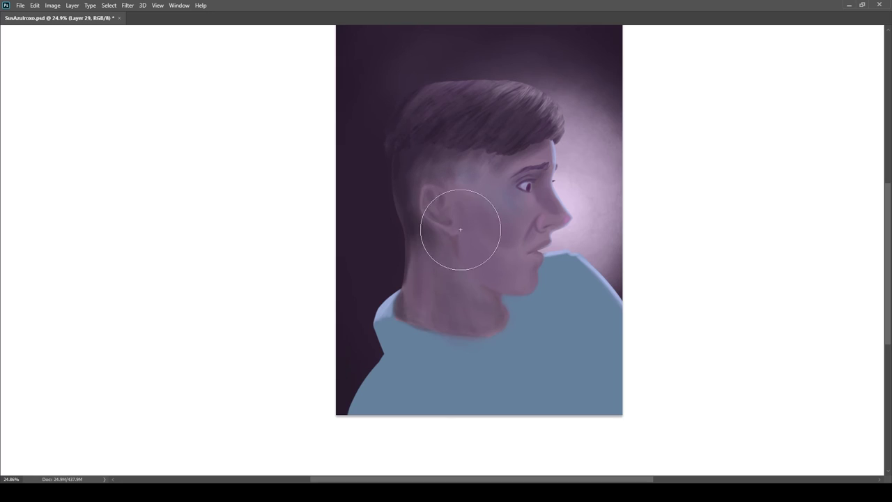
drag(428, 184, 411, 162)
key(bracketleft)
key(bracketleft)
key(bracketleft)
key(bracketleft)
key(bracketleft)
key(bracketleft)
key(bracketleft)
key(bracketleft)
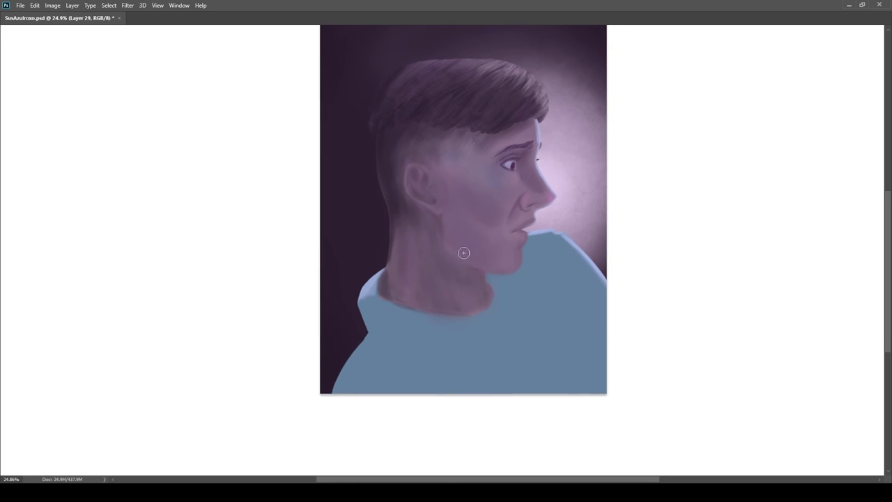
drag(394, 264, 444, 272)
Step: Enlarge the brush and glaze a soft shadow over the cheek and ear on a new layer
key(bracketright)
key(bracketright)
key(bracketright)
key(bracketright)
key(bracketright)
key(bracketright)
key(bracketright)
key(bracketright)
key(bracketright)
key(bracketright)
key(bracketright)
key(bracketright)
key(bracketright)
key(bracketright)
key(bracketright)
key(bracketright)
click(816, 396)
drag(467, 193, 450, 217)
Step: Refine the soft shading over the ear and side of the face, adjusting the brush size
key(bracketleft)
key(bracketleft)
key(bracketleft)
key(bracketleft)
key(bracketleft)
key(bracketleft)
key(bracketleft)
key(bracketleft)
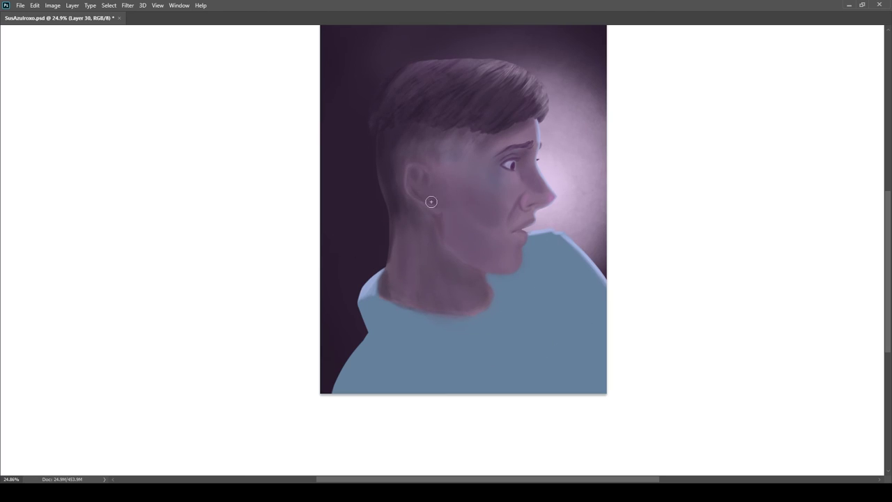
click(777, 311)
click(777, 310)
scroll(604, 209, down, 1)
scroll(500, 198, up, 4)
key(bracketleft)
key(bracketleft)
key(bracketleft)
key(bracketleft)
key(bracketleft)
key(bracketleft)
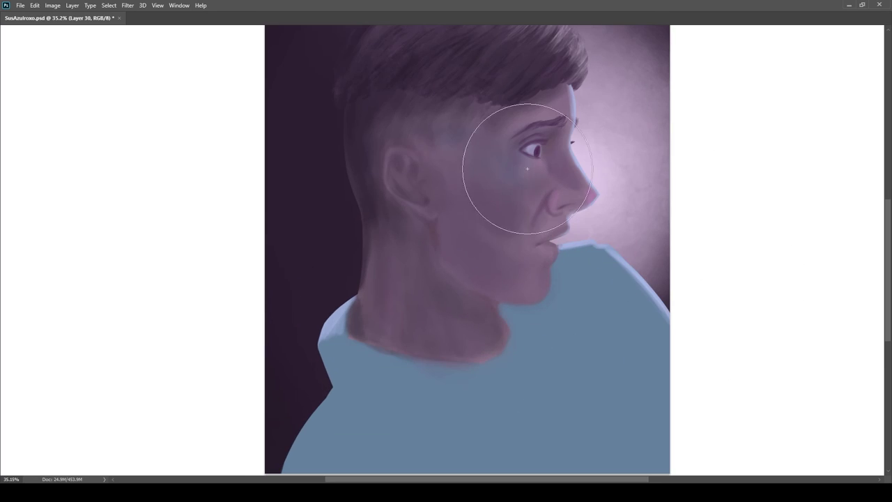
key(bracketleft)
key(bracketleft)
key(bracketleft)
key(bracketleft)
key(bracketleft)
key(bracketleft)
key(bracketleft)
key(bracketleft)
Step: Paint a dark shadow where the jaw meets the neck with a small brush and a colour sampled from the jawline
scroll(567, 323, up, 5)
click(567, 277)
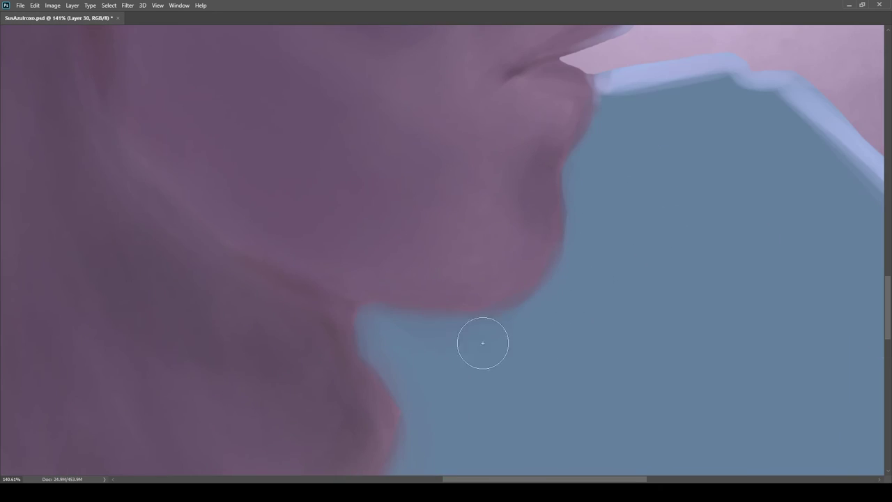
key(b)
alt+click(320, 296)
key(bracketleft)
key(bracketleft)
key(bracketleft)
key(bracketleft)
key(bracketleft)
key(bracketleft)
key(bracketleft)
key(bracketleft)
drag(309, 285, 348, 302)
drag(333, 303, 342, 341)
drag(473, 335, 393, 340)
Step: Shade the jaw's underside and the front of the chin using a colour sampled from the chin
scroll(387, 317, up, 3)
mouse_move(378, 288)
mouse_down()
mouse_move(440, 290)
mouse_move(448, 305)
mouse_move(556, 320)
mouse_up()
alt+click(639, 266)
drag(643, 241, 585, 292)
drag(423, 276, 523, 295)
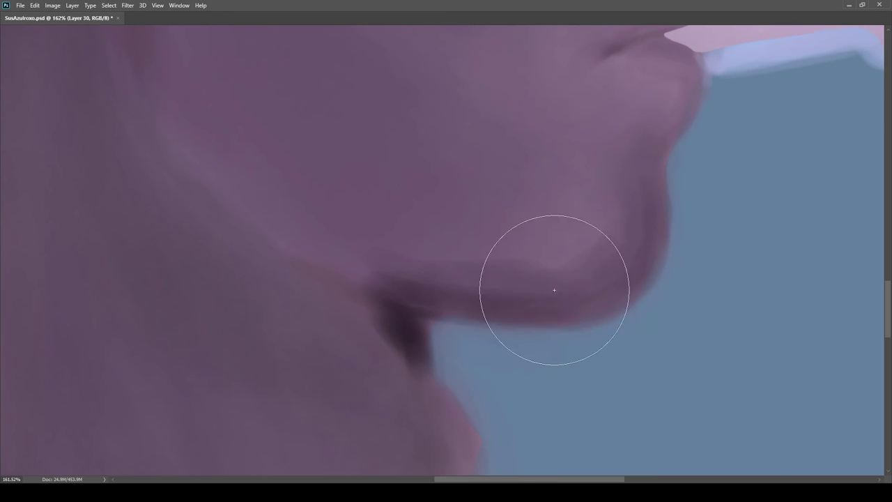
Step: Erase shading along the front and underside of the chin
scroll(563, 282, down, 6)
scroll(561, 282, up, 4)
key(e)
drag(601, 230, 596, 273)
drag(597, 273, 548, 231)
scroll(453, 282, down, 4)
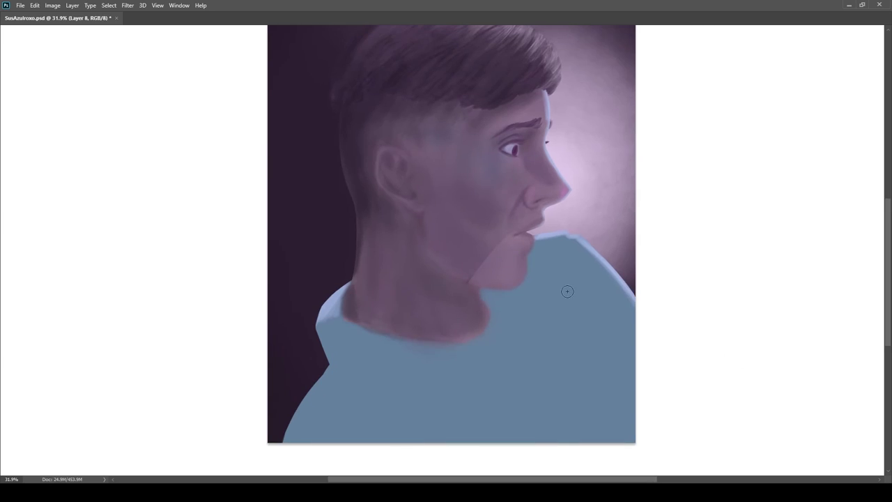
Step: Undo the last three erasing strokes on the chin and merge the shading layer into the layer below
key(ctrl+z)
key(ctrl+z)
key(ctrl+z)
scroll(510, 278, up, 4)
scroll(594, 280, down, 4)
key(ctrl+e)
Step: Blend the lower cheek, mouth corner and chin with a colour sampled from the jaw, adjusting the brush size
key(bracketright)
alt+click(424, 251)
mouse_move(472, 172)
mouse_down()
mouse_move(518, 239)
mouse_move(550, 234)
mouse_move(542, 240)
mouse_up()
key(bracketleft)
key(bracketleft)
key(bracketleft)
key(bracketleft)
scroll(569, 309, up, 6)
scroll(542, 339, down, 4)
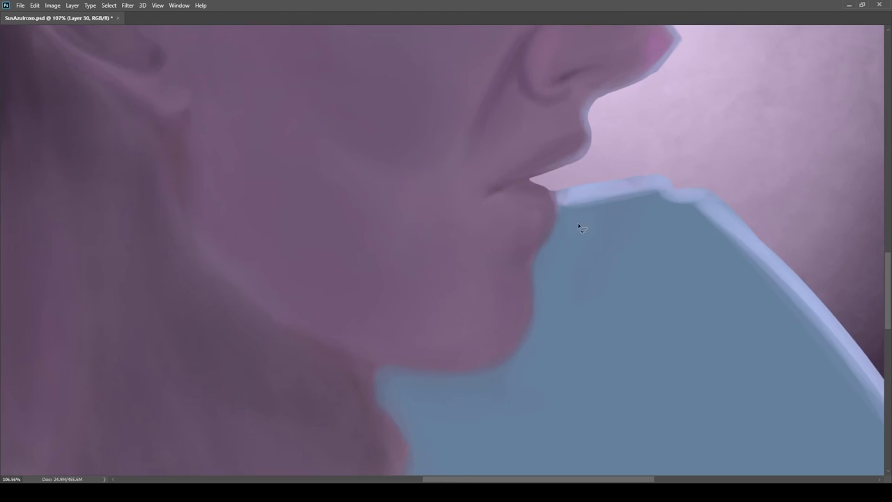
scroll(425, 299, up, 4)
scroll(513, 132, down, 8)
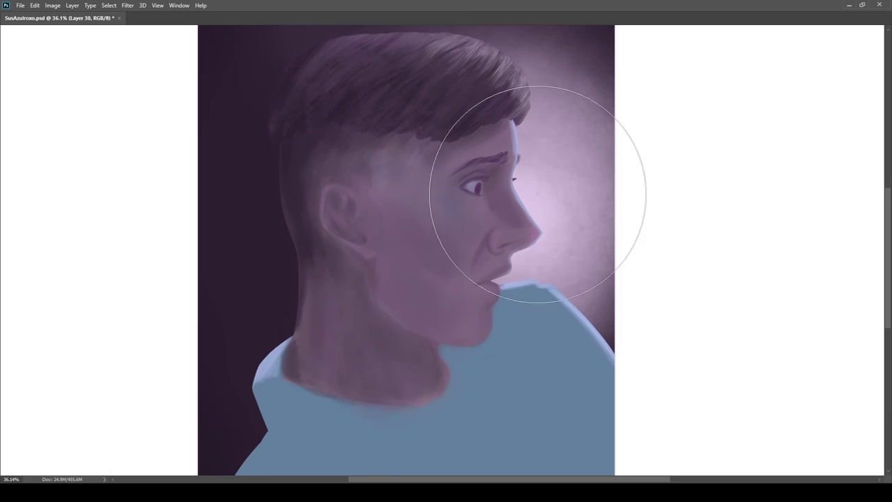
Step: Paint a lighter iris and a dark pupil inside the eye with a small brush on a new layer
scroll(527, 192, up, 5)
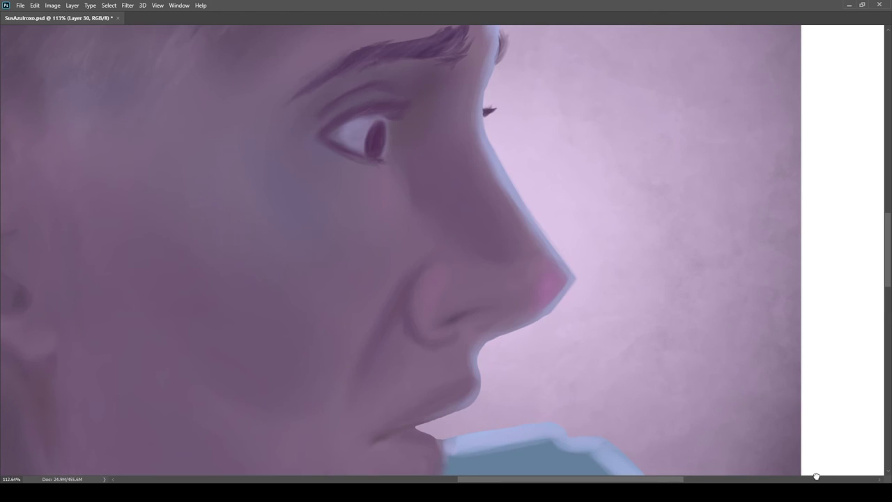
scroll(814, 396, down, 5)
scroll(568, 268, up, 3)
scroll(567, 268, down, 4)
scroll(568, 285, up, 5)
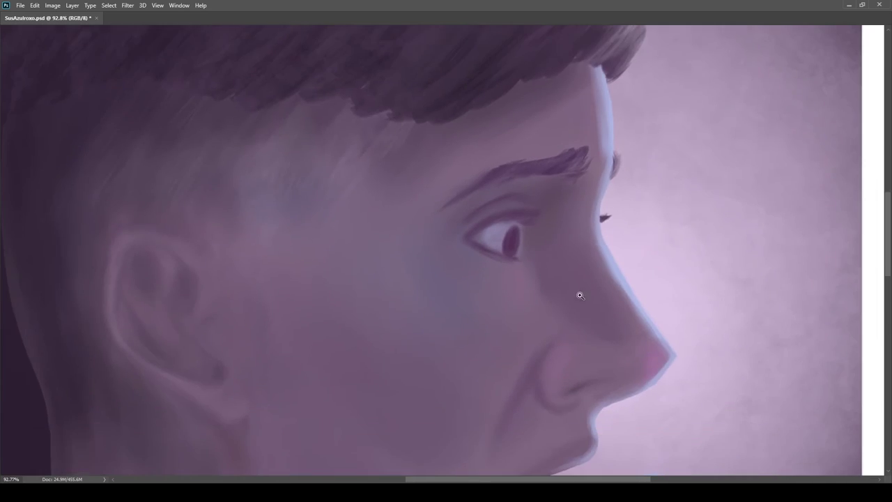
scroll(568, 285, up, 2)
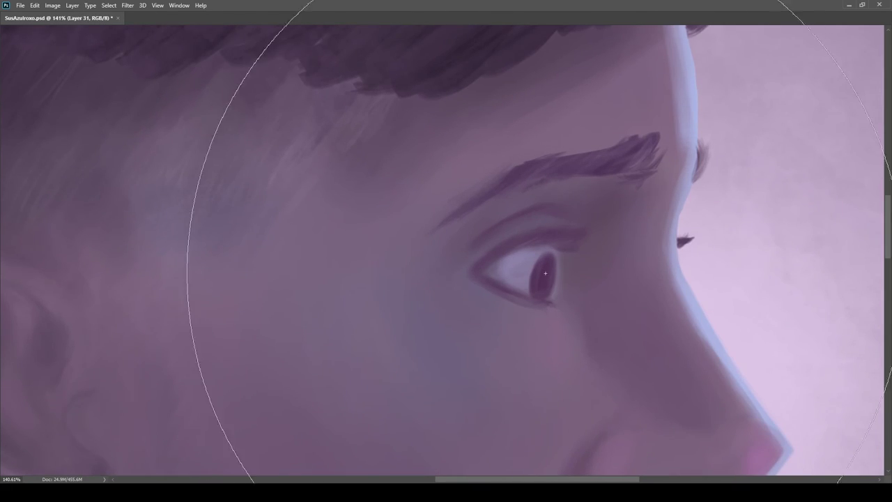
scroll(516, 282, up, 2)
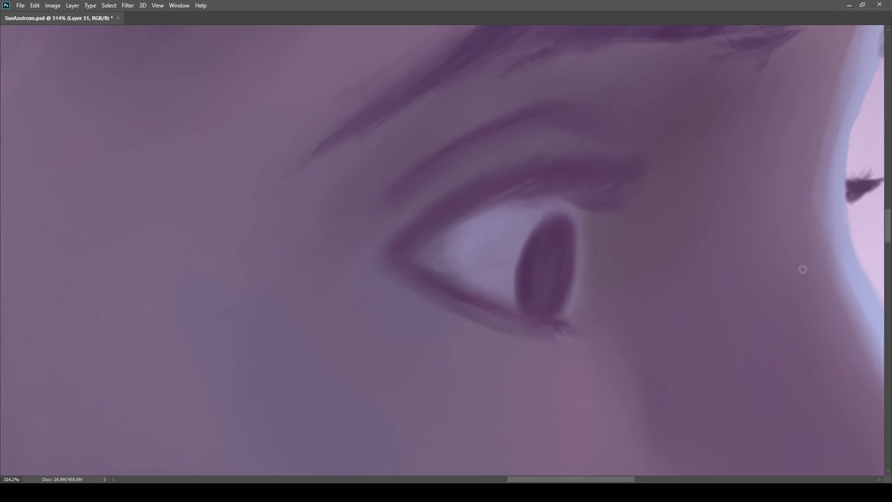
scroll(549, 281, down, 6)
scroll(480, 247, up, 7)
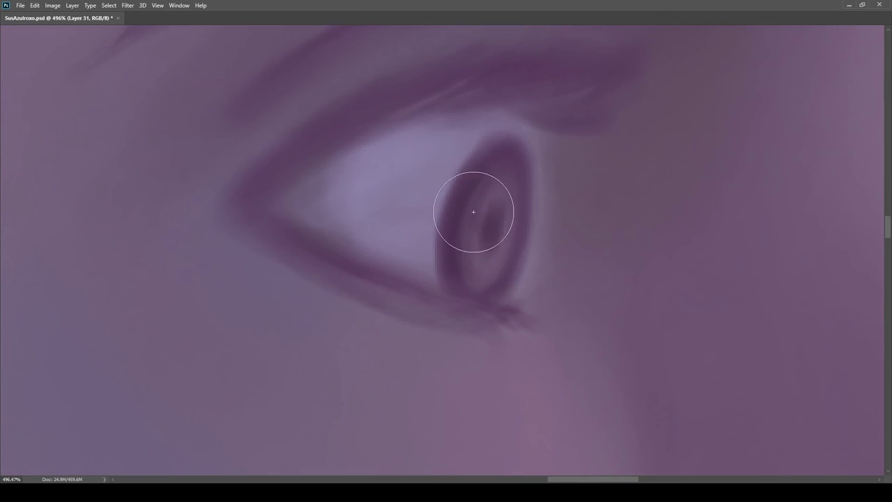
scroll(502, 248, down, 8)
scroll(516, 248, up, 3)
scroll(534, 249, down, 4)
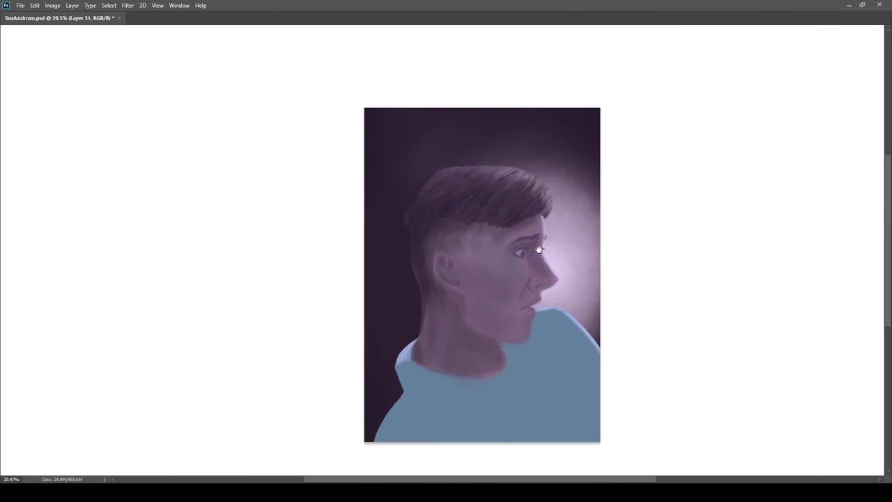
Step: Show the sketch of the collar, placket and buttons over the blue shirt
scroll(538, 237, up, 2)
scroll(541, 219, up, 2)
scroll(528, 292, down, 3)
scroll(528, 292, up, 6)
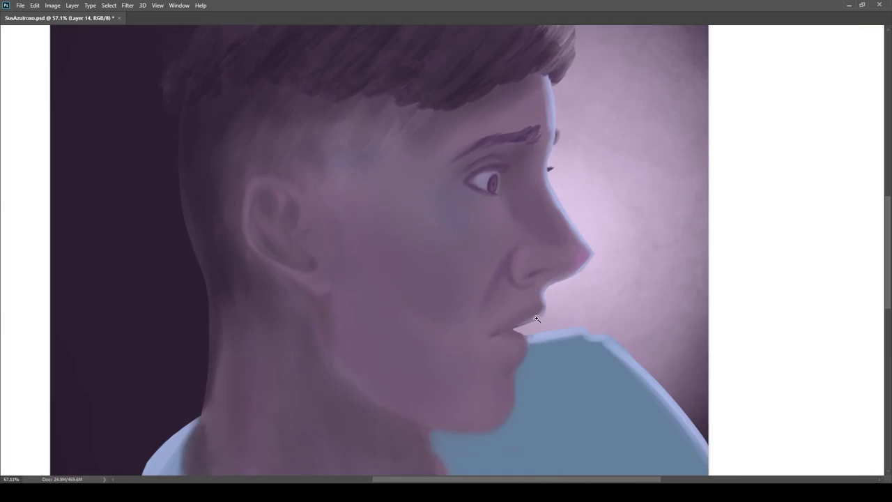
scroll(605, 263, down, 1)
scroll(604, 264, up, 3)
scroll(605, 264, down, 6)
scroll(551, 203, up, 3)
scroll(537, 318, down, 3)
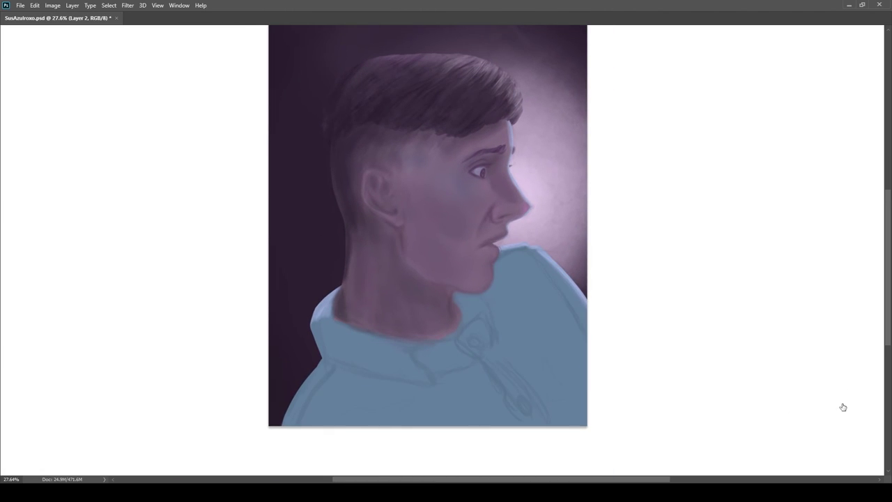
Step: Reorder the clothing layers and clip the blue colour to the shirt shape
scroll(367, 327, up, 4)
scroll(527, 286, down, 2)
drag(836, 423, 836, 424)
ctrl+click(776, 371)
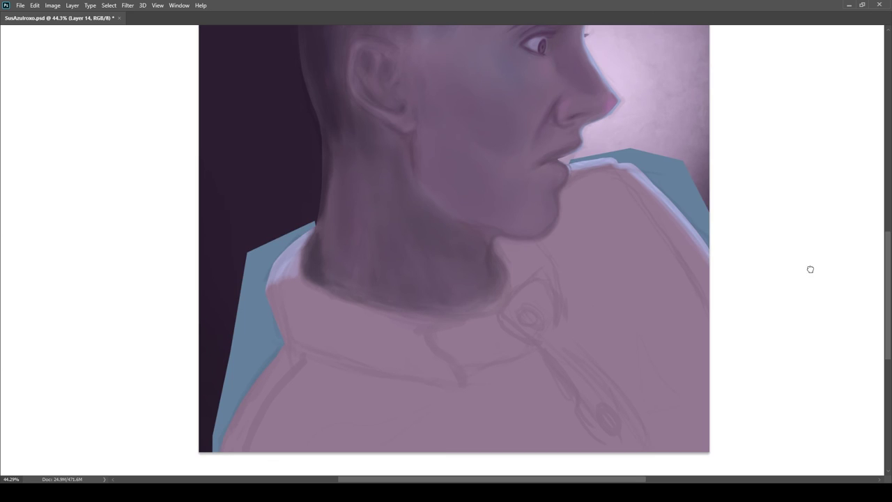
drag(821, 428, 816, 373)
alt+click(800, 413)
scroll(522, 272, up, 2)
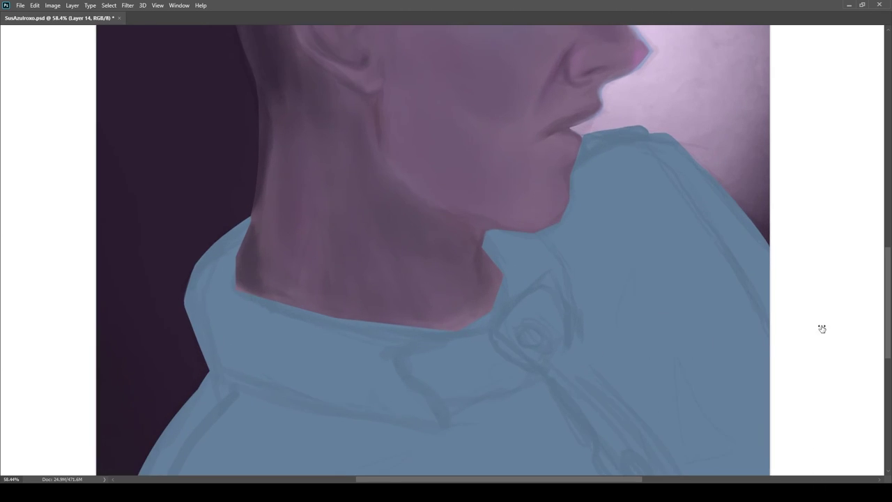
Step: Clean up and round the shirt's edge along the neckline, rotating the canvas to follow the curve
drag(822, 328, 801, 328)
scroll(450, 299, up, 3)
scroll(140, 178, up, 3)
drag(140, 178, 335, 174)
scroll(281, 296, down, 6)
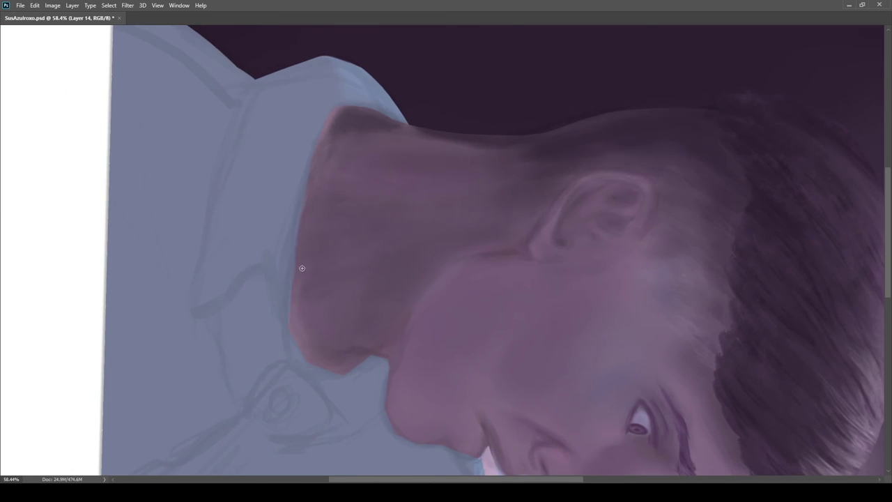
scroll(299, 315, up, 6)
key(r)
drag(290, 292, 376, 108)
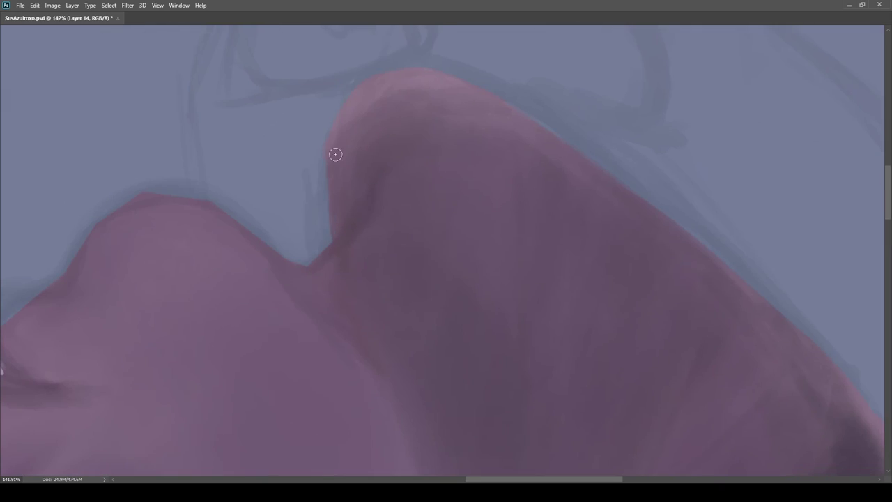
scroll(448, 225, up, 4)
mouse_move(494, 197)
mouse_down()
mouse_move(343, 216)
mouse_move(459, 149)
mouse_up()
key(r)
key(bracketleft)
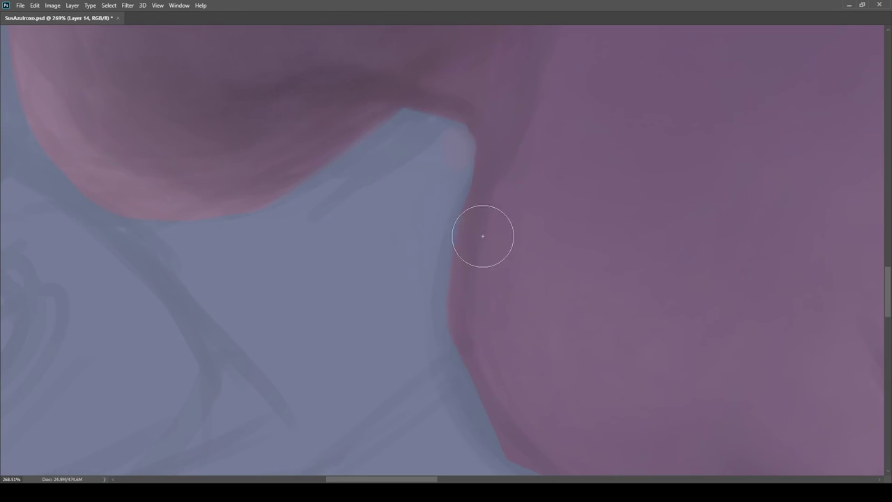
Step: Smooth the shirt's edge where the neck meets the jaw and around the underside of the chin
key(r)
drag(509, 416, 457, 427)
key(bracketleft)
drag(410, 334, 451, 216)
key(r)
drag(462, 319, 380, 307)
scroll(362, 233, down, 3)
scroll(362, 232, up, 4)
mouse_move(697, 97)
mouse_down()
mouse_move(456, 209)
mouse_move(366, 368)
mouse_up()
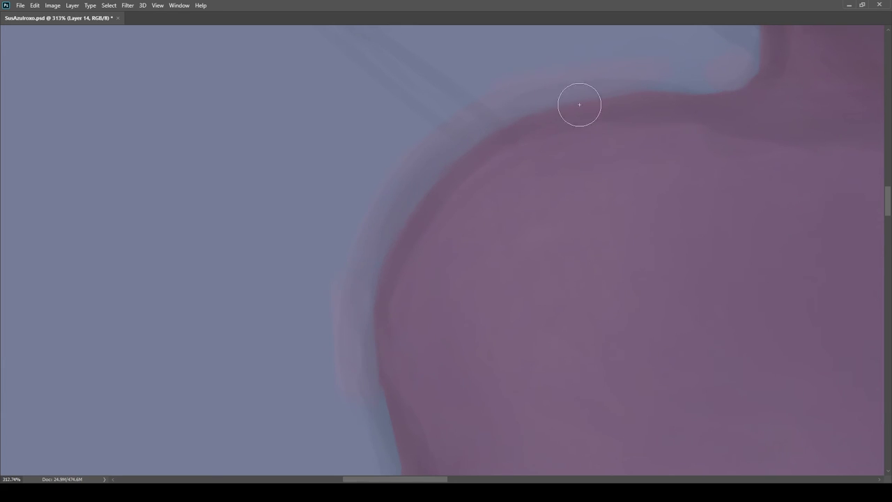
Step: Refine the shirt's edge along the front of the chin and the lower lip, and hide the clothing sketch
scroll(572, 108, down, 8)
key(r)
drag(334, 209, 562, 285)
scroll(356, 342, up, 8)
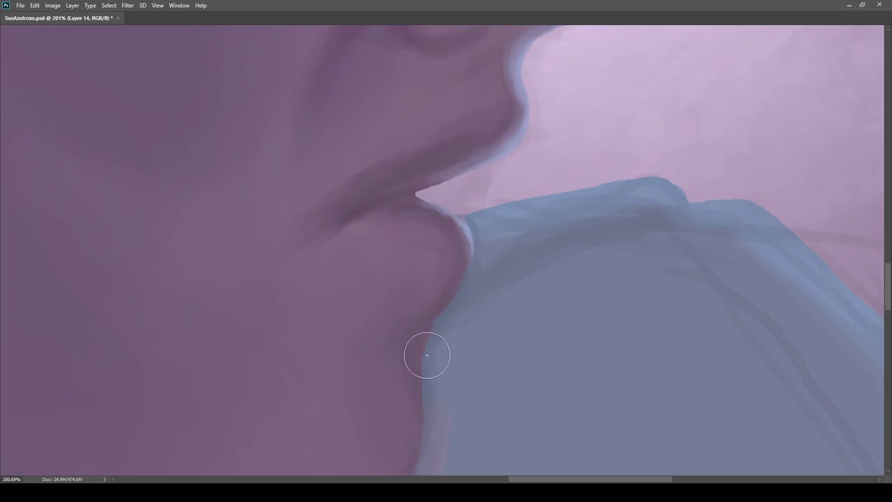
scroll(430, 308, down, 5)
scroll(619, 273, up, 4)
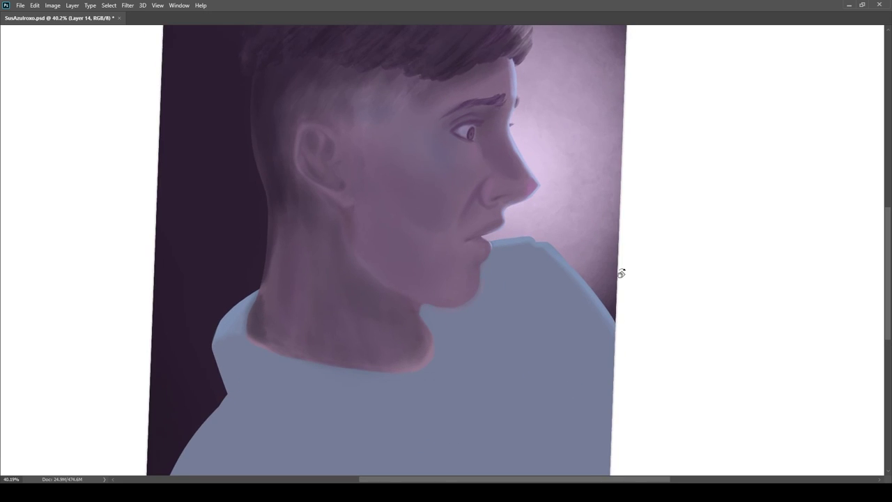
scroll(460, 306, up, 2)
scroll(568, 302, down, 2)
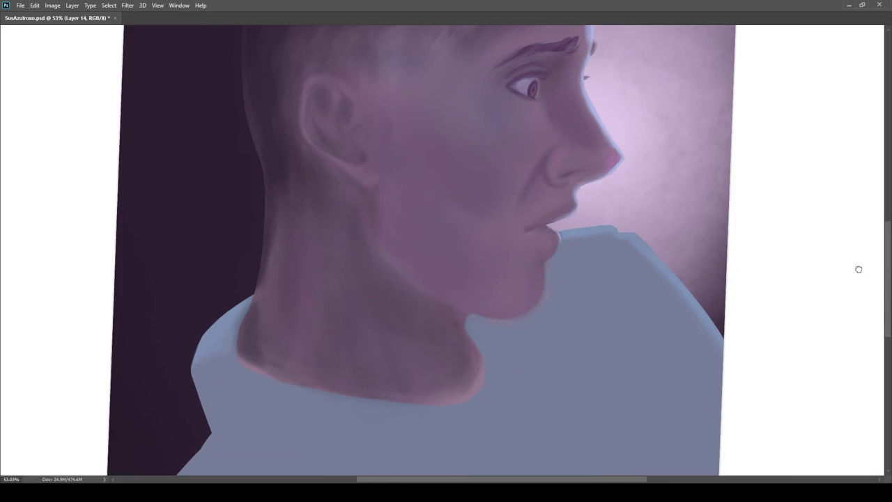
click(891, 387)
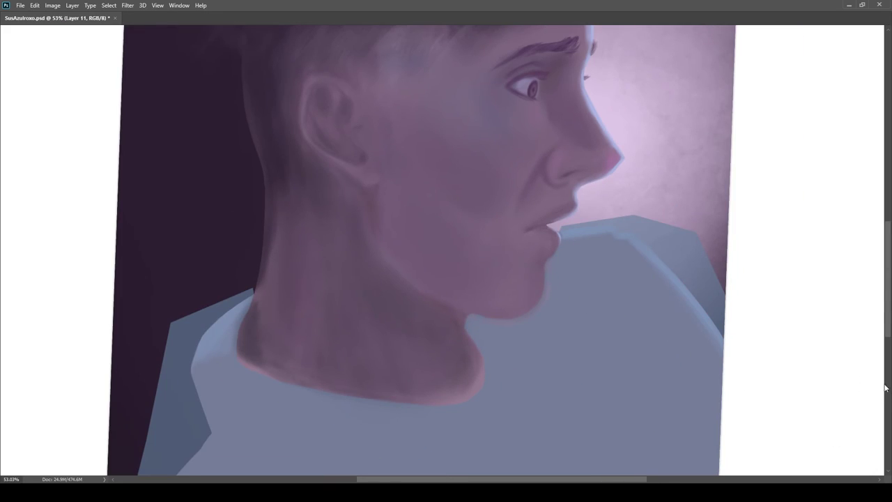
scroll(534, 380, down, 3)
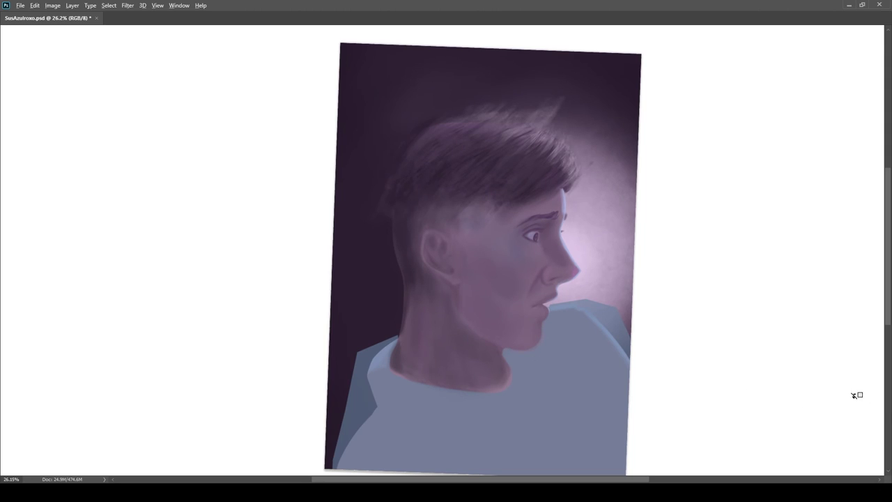
key(ctrl+z)
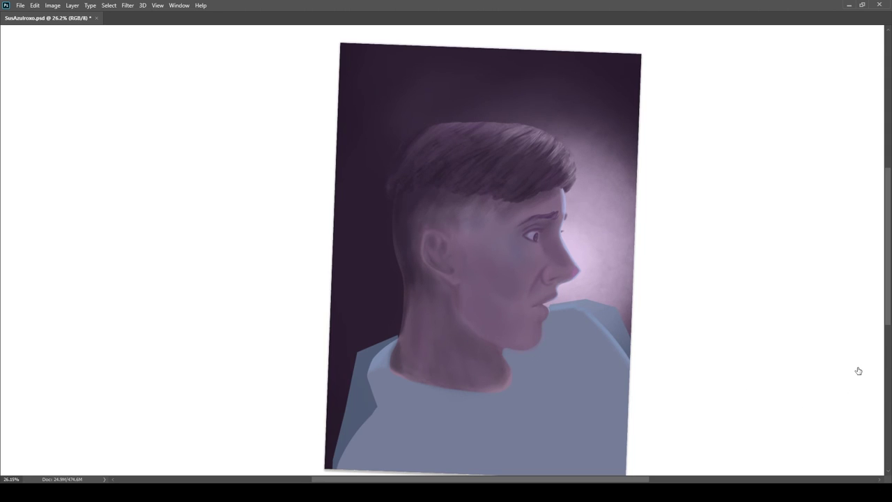
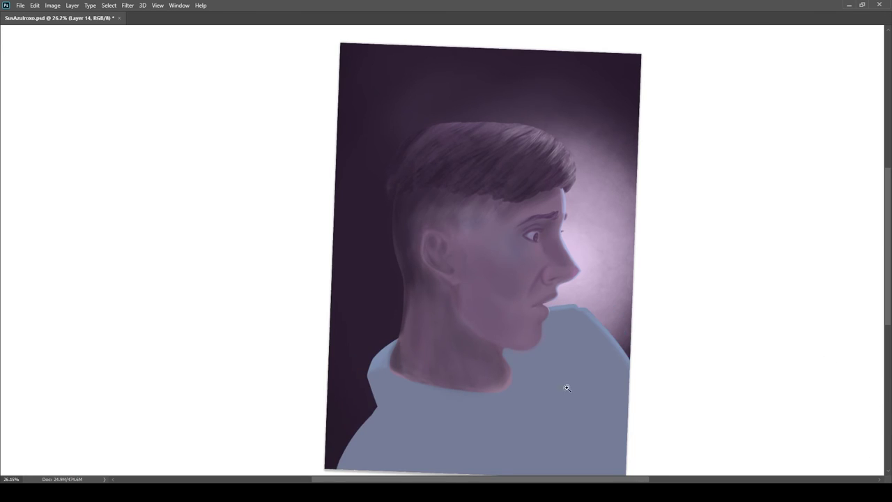
Step: Touch up the shirt's edge around the chin and lower lip, undoing the unwanted strokes
scroll(532, 317, up, 5)
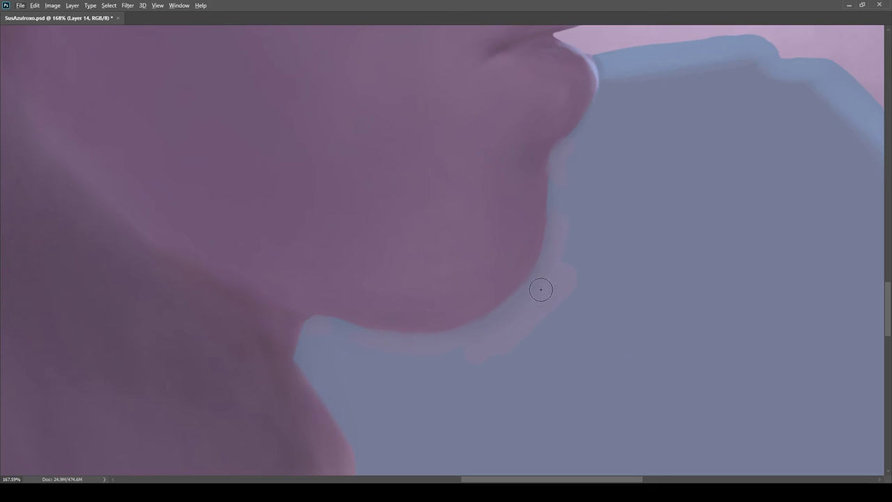
scroll(510, 308, up, 1)
scroll(511, 306, down, 5)
key(ctrl+alt+z)
key(ctrl+alt+z)
scroll(534, 294, down, 2)
scroll(534, 289, up, 6)
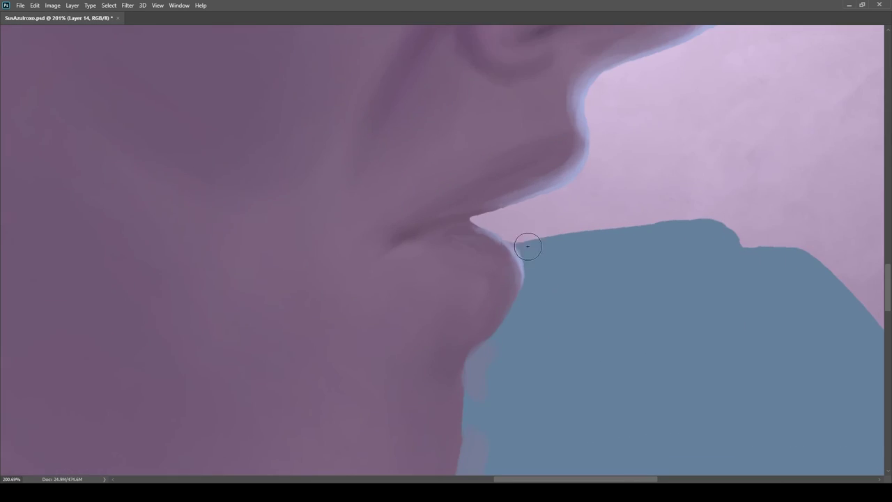
scroll(772, 383, down, 5)
key(ctrl+alt+z)
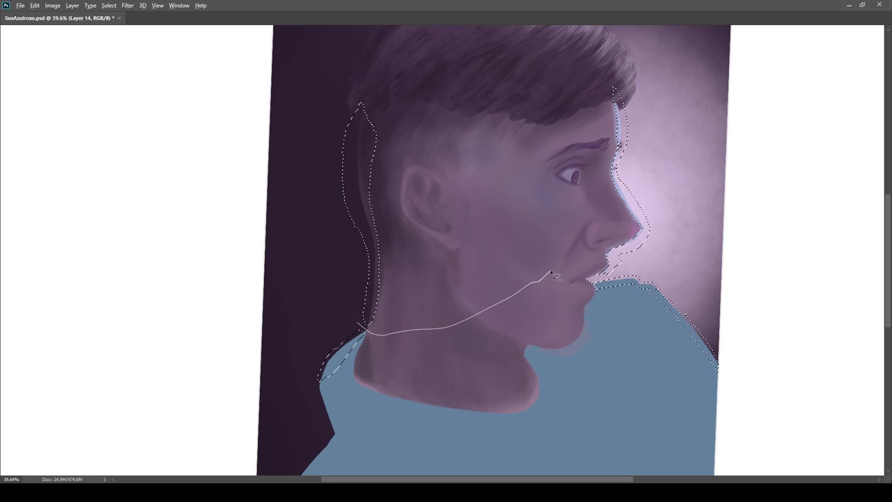
Step: Exclude the back of the head and neck from the rim-light selection and place a copy of the luz layer above the shirt
drag(357, 322, 358, 324)
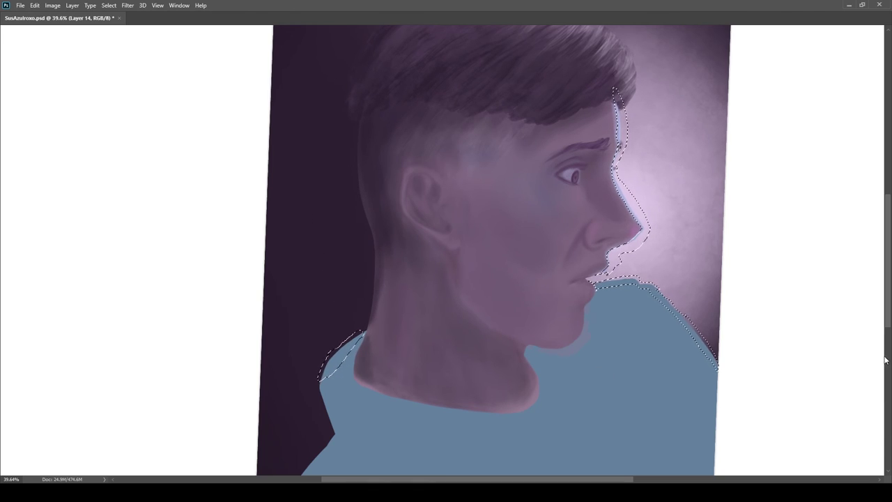
drag(843, 301, 822, 411)
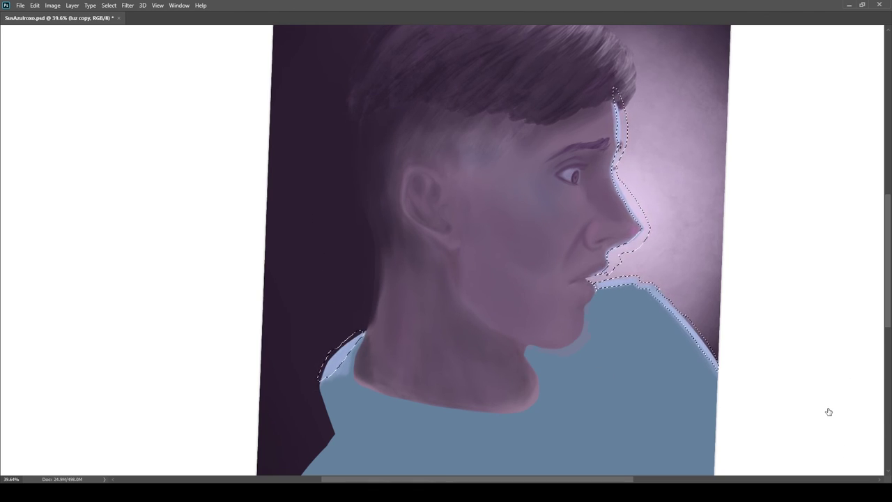
Step: Deselect the rim-light area, load the blue shirt's shape as a selection, and add a new layer for shading
scroll(693, 358, down, 1)
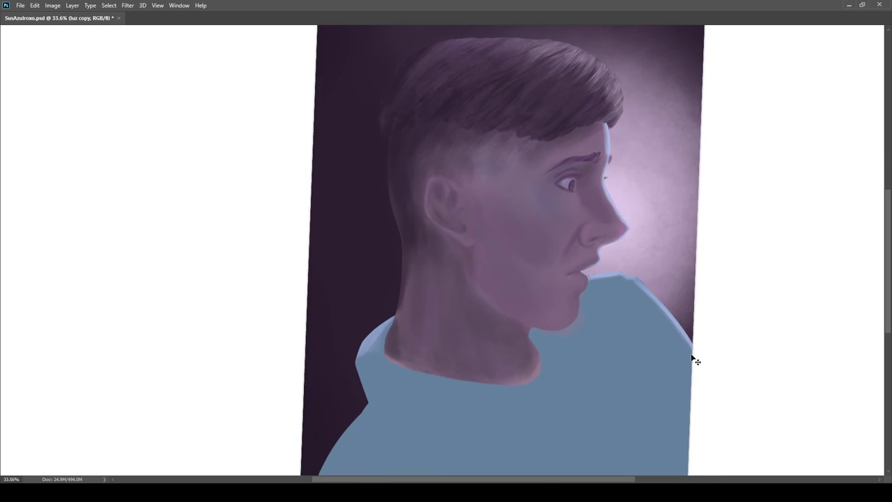
key(ctrl+d)
scroll(405, 357, up, 3)
ctrl+click(797, 433)
click(862, 477)
Step: Paint soft blue shading on the back of the collar beside the nape, varying the brush size to shape it
drag(404, 328, 341, 328)
key(bracketright)
key(bracketright)
key(bracketright)
key(bracketright)
key(bracketright)
key(bracketright)
key(bracketright)
key(bracketright)
key(bracketright)
drag(412, 295, 400, 340)
key(bracketright)
key(bracketright)
key(bracketright)
key(bracketright)
key(bracketright)
key(bracketleft)
key(bracketleft)
key(bracketleft)
key(bracketleft)
key(bracketleft)
drag(399, 291, 355, 340)
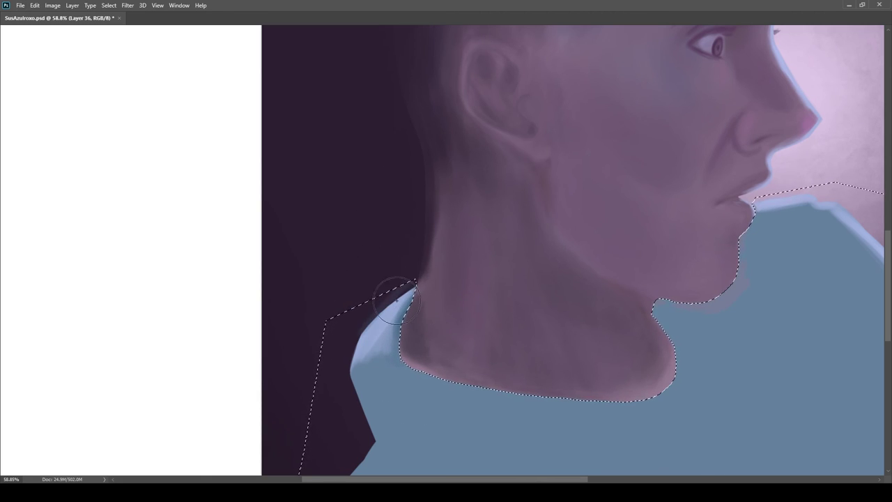
alt+click(816, 419)
drag(406, 293, 361, 342)
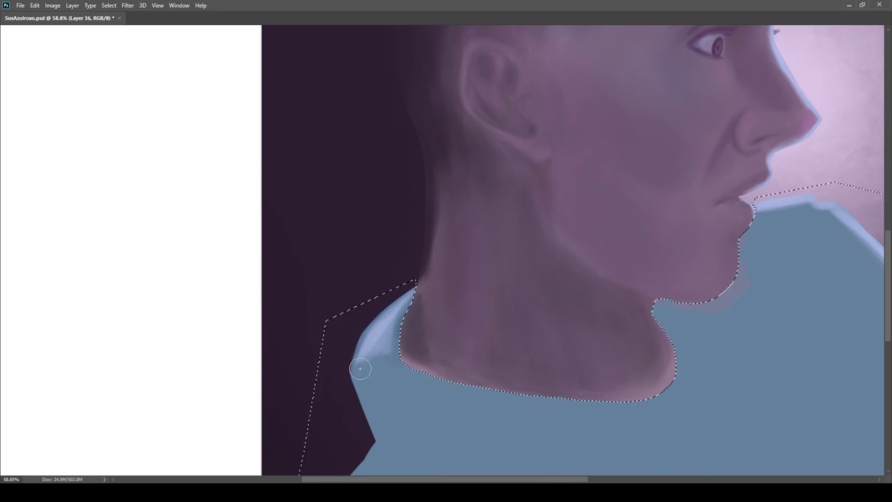
Step: Paint a darker blue shadow on the shirt along the front of the neck, just under the jaw
drag(619, 322, 406, 297)
scroll(406, 296, up, 1)
mouse_move(409, 327)
mouse_down()
mouse_move(432, 370)
mouse_move(418, 316)
mouse_up()
mouse_move(420, 317)
mouse_down()
mouse_move(407, 300)
mouse_move(438, 321)
mouse_move(417, 299)
mouse_up()
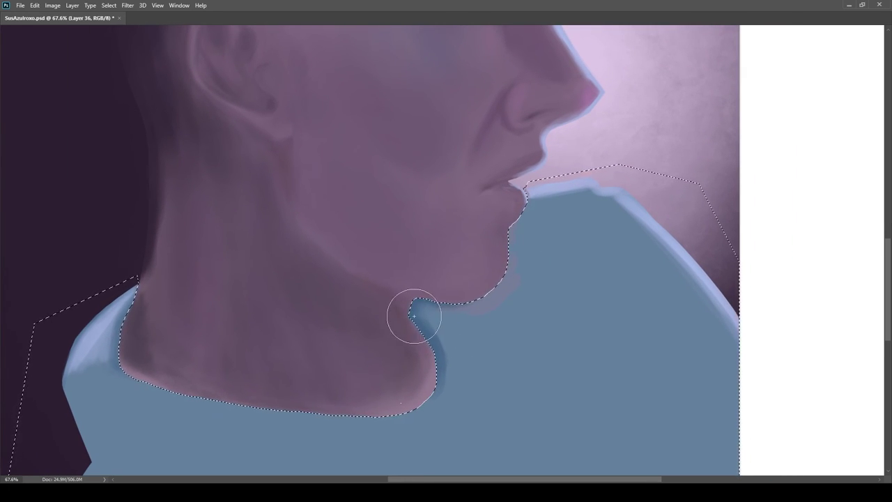
Step: Examine the shaded collar, the lit face and the full two-figure composition at different zoom levels
scroll(415, 316, down, 2)
key(r)
drag(480, 350, 414, 288)
scroll(348, 236, up, 2)
mouse_move(380, 203)
mouse_down()
mouse_move(343, 251)
mouse_move(358, 225)
mouse_up()
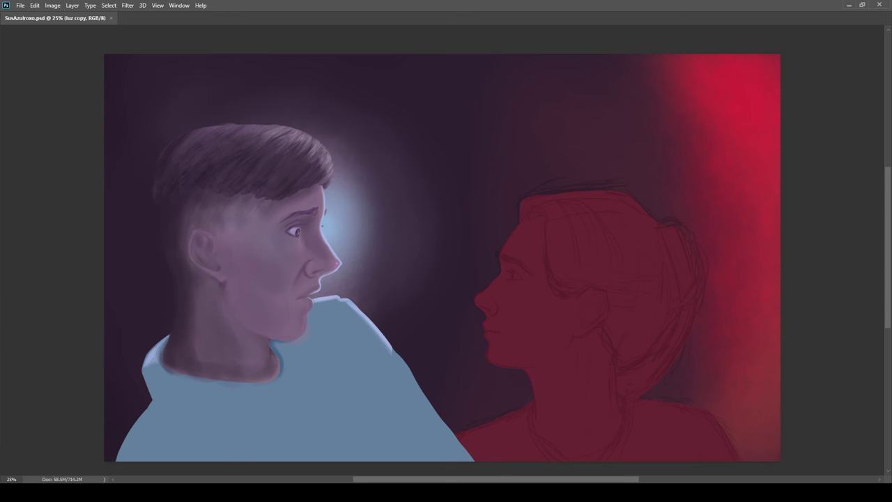
scroll(372, 301, up, 6)
scroll(425, 315, down, 3)
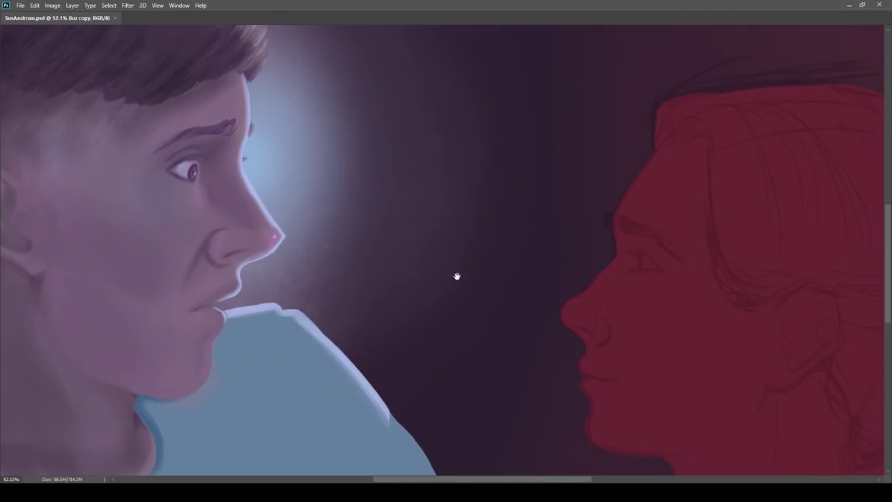
scroll(525, 159, down, 6)
scroll(534, 189, up, 2)
mouse_move(642, 258)
mouse_down()
mouse_move(673, 316)
mouse_move(647, 310)
mouse_up()
Step: Paint a first muted shadow tone on the back of the shirt collar below the neck
ctrl+click(356, 247)
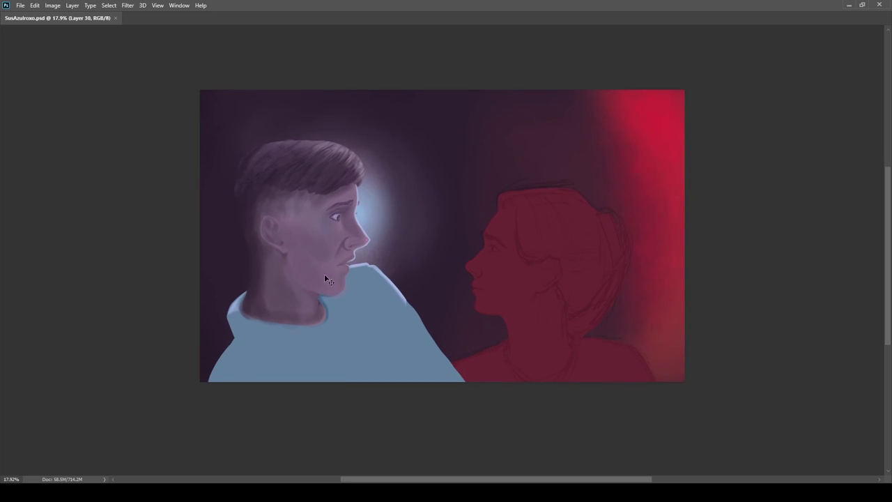
scroll(268, 304, up, 5)
drag(253, 286, 268, 319)
key(ctrl+z)
alt+click(241, 258)
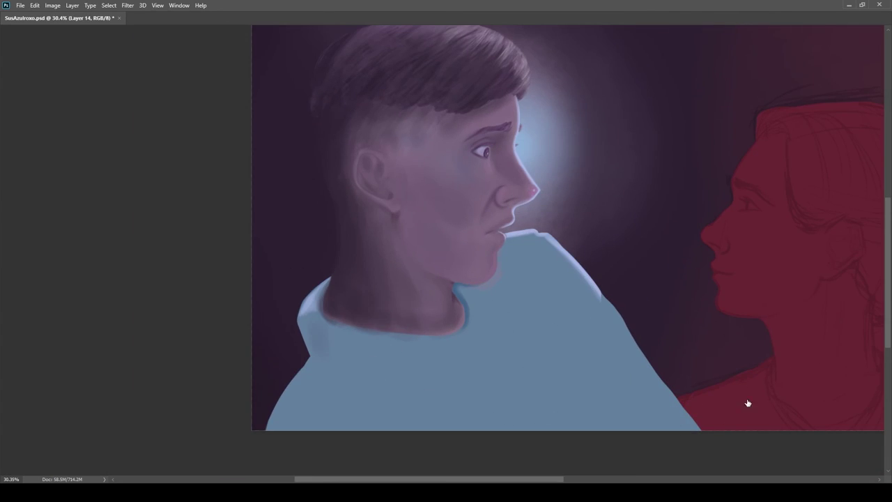
mouse_move(318, 288)
mouse_down()
mouse_move(345, 359)
mouse_move(347, 325)
mouse_move(312, 316)
mouse_move(351, 326)
mouse_up()
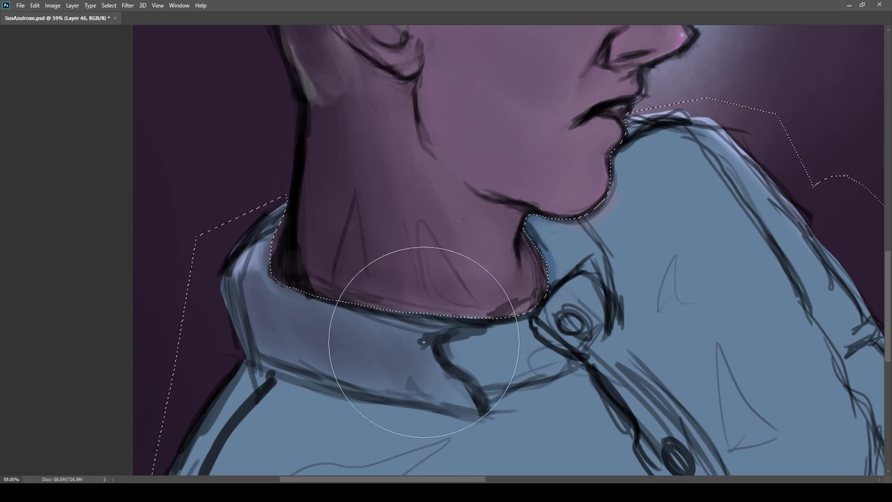
Step: Paint muted purple-blue shadows across the shirt collar and along its lower edge down to the collar point
mouse_move(422, 339)
mouse_down()
mouse_move(443, 401)
mouse_move(443, 384)
mouse_move(354, 375)
mouse_move(345, 343)
mouse_move(431, 381)
mouse_move(389, 330)
mouse_move(409, 319)
mouse_move(316, 291)
mouse_move(274, 194)
mouse_move(216, 268)
mouse_up()
key(bracketleft)
key(bracketleft)
key(bracketleft)
key(bracketleft)
key(bracketleft)
key(bracketleft)
key(bracketleft)
key(bracketleft)
key(bracketleft)
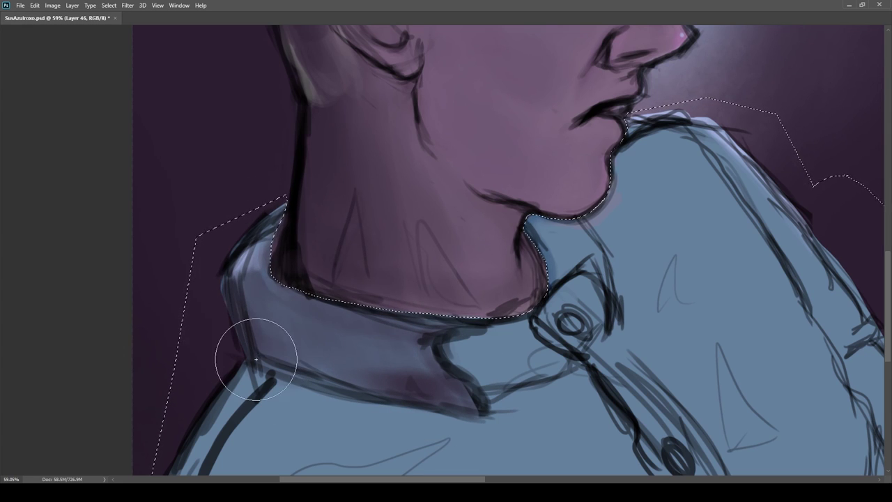
drag(341, 388, 483, 421)
Step: Shade the front part of the collar between the collar point and the top button in muted blue-purple
drag(482, 326, 411, 317)
key(bracketright)
key(bracketright)
key(bracketright)
key(bracketright)
key(bracketright)
mouse_move(402, 365)
mouse_down()
mouse_move(460, 358)
mouse_move(412, 337)
mouse_move(426, 323)
mouse_up()
scroll(514, 305, down, 4)
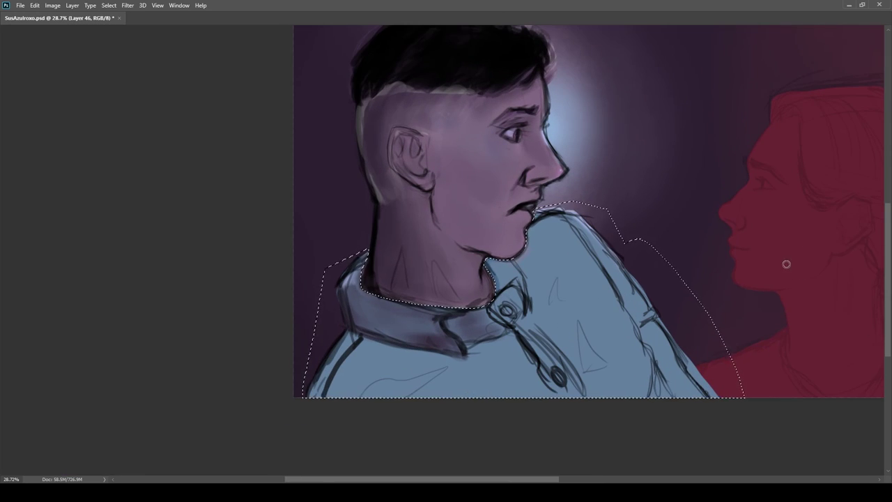
Step: Paint dark blue shadows on the rear shoulder edge, the chest fold and the triangular fold of the shirt front
scroll(486, 317, up, 4)
drag(581, 324, 569, 262)
drag(265, 354, 381, 349)
drag(275, 335, 237, 392)
drag(342, 417, 406, 367)
scroll(411, 418, down, 4)
drag(516, 376, 535, 414)
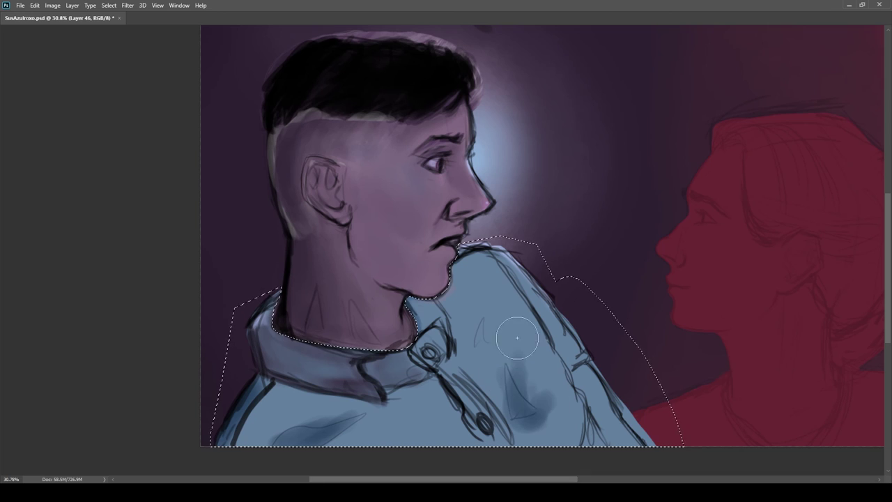
Step: Darken the inner collar under the chin and shade the shirt's near-shoulder area with soft blue tones
scroll(420, 329, up, 3)
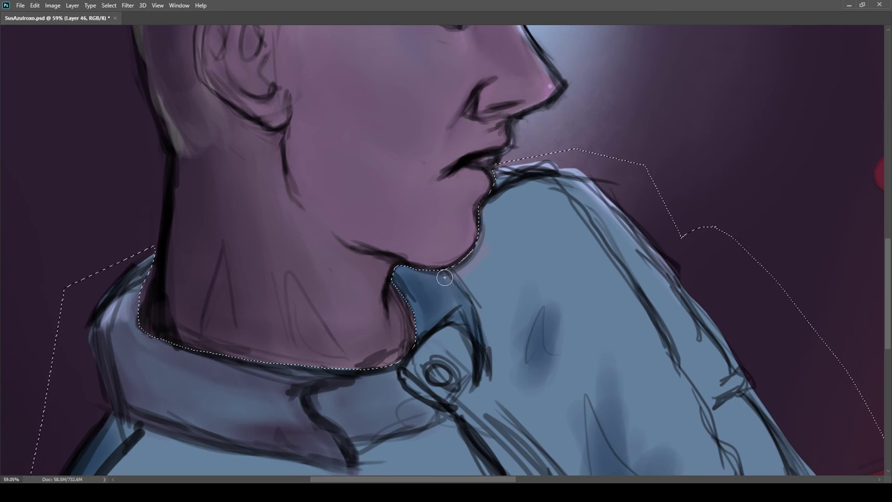
scroll(391, 260, down, 4)
scroll(514, 303, up, 3)
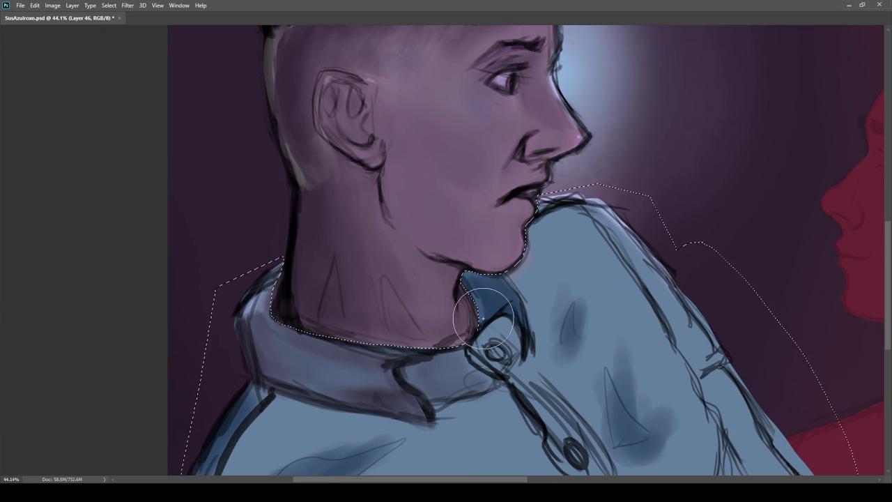
drag(565, 298, 383, 190)
mouse_move(454, 219)
mouse_down()
mouse_move(471, 288)
mouse_move(422, 223)
mouse_up()
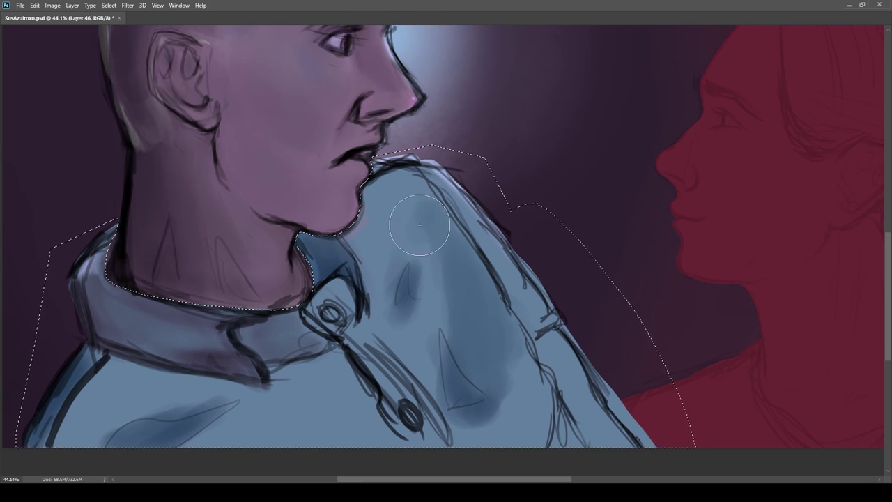
drag(369, 231, 428, 295)
scroll(488, 388, down, 3)
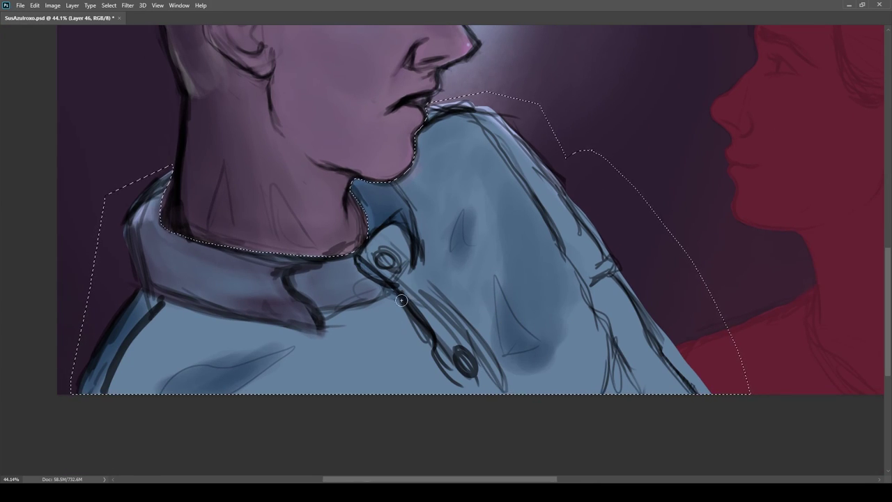
Step: Shade the button placket, the sleeve seam and the lower shirt beside it in darker blue
drag(356, 262, 470, 402)
scroll(562, 293, up, 4)
mouse_move(492, 243)
mouse_down()
mouse_move(531, 333)
mouse_move(501, 354)
mouse_up()
key(bracketright)
key(bracketright)
key(bracketright)
key(bracketright)
scroll(477, 244, down, 2)
scroll(514, 274, down, 2)
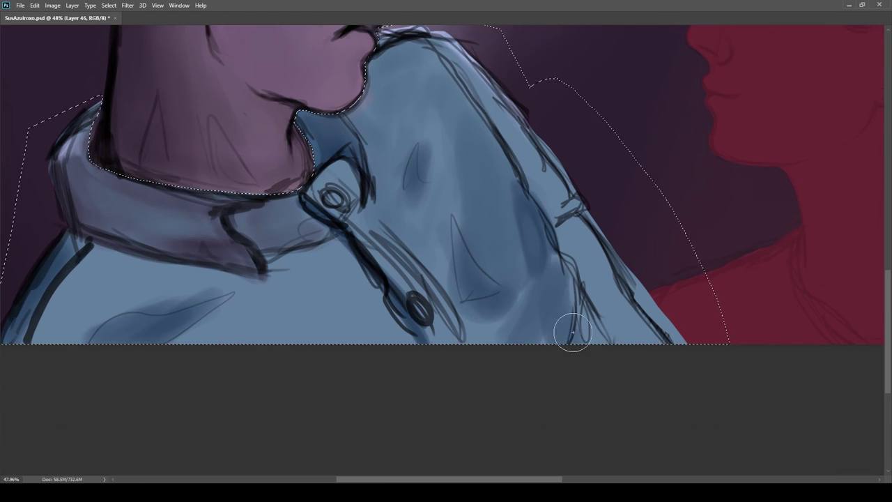
scroll(466, 355, up, 3)
scroll(564, 269, down, 1)
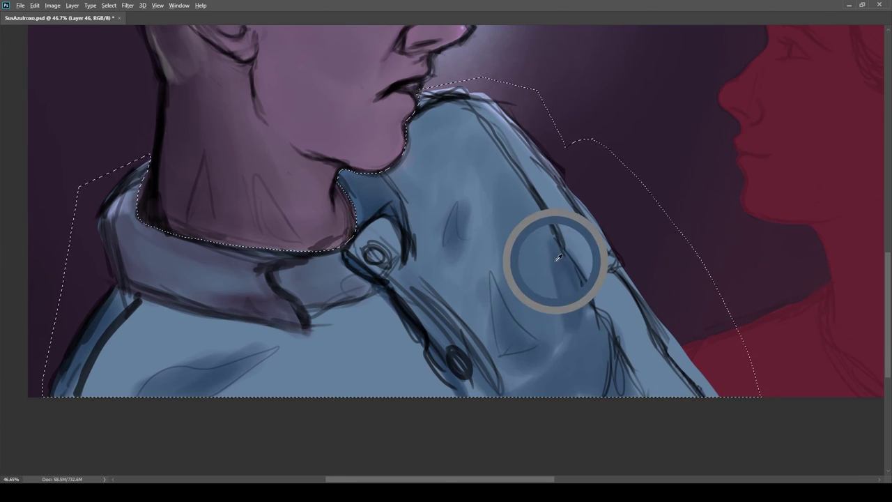
Step: Add soft blue tones to the lower chest and shade along the rear shoulder seam up to the collar
scroll(484, 328, left, 3)
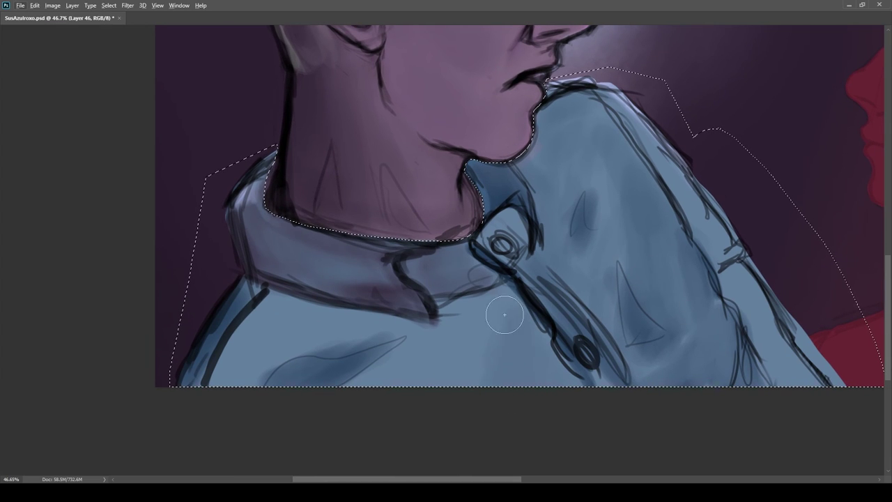
key([)
mouse_move(229, 375)
mouse_down()
mouse_move(271, 364)
mouse_move(314, 285)
mouse_up()
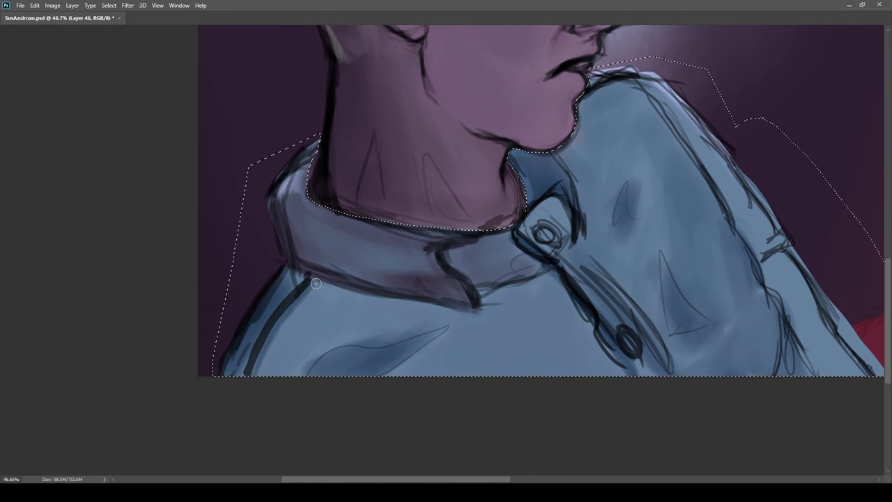
Step: Deselect the shirt and trim the sleeve's outer edge to follow the sketch line against the background and red figure
scroll(508, 280, down, 5)
scroll(577, 308, up, 3)
scroll(655, 374, up, 5)
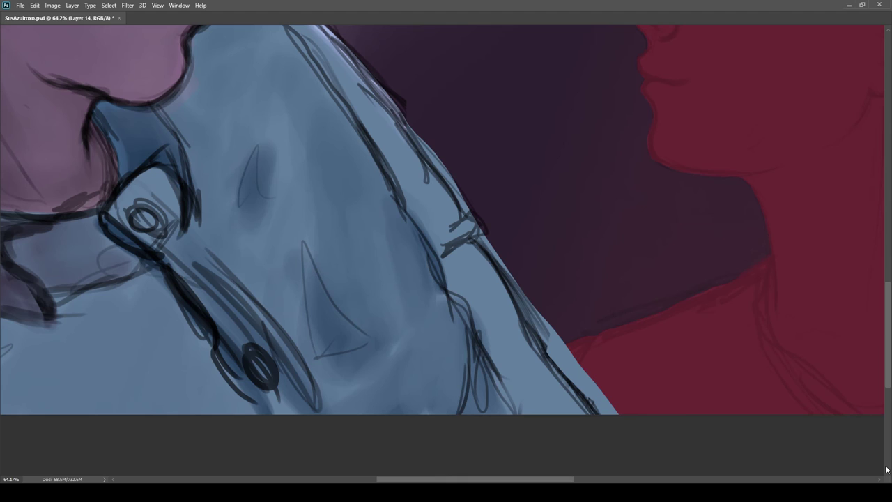
key(ctrl+d)
key(b)
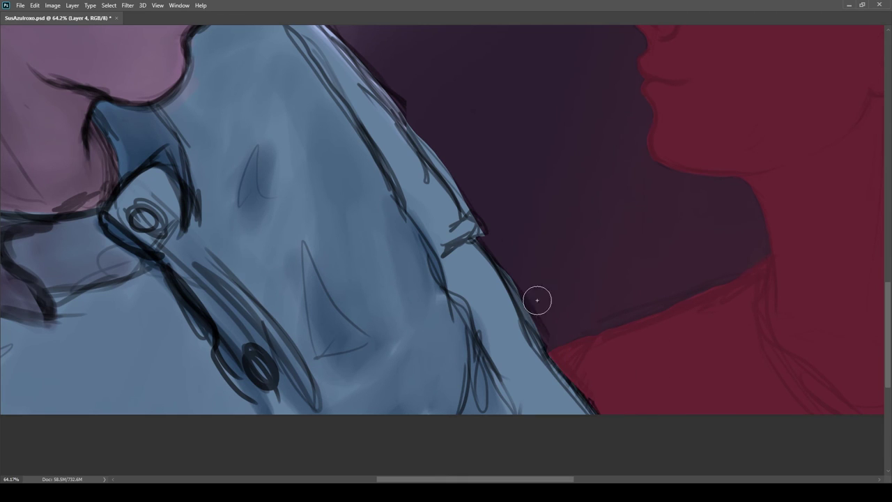
scroll(542, 305, up, 4)
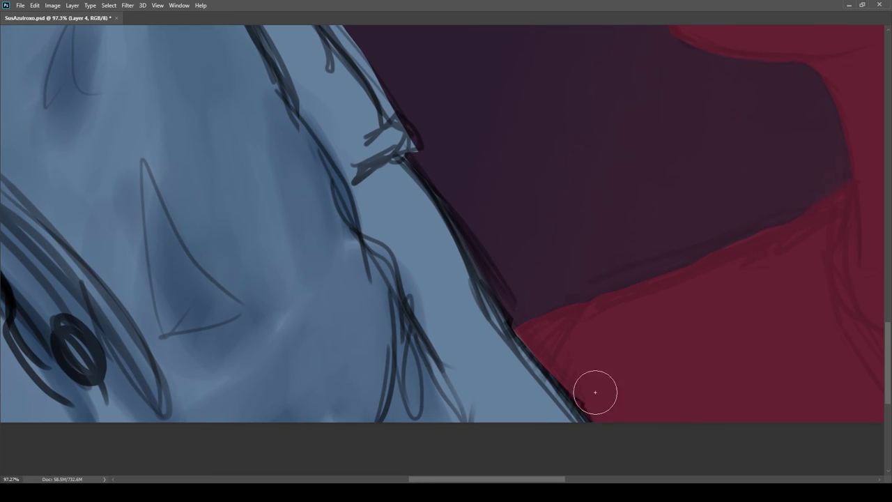
scroll(565, 356, down, 5)
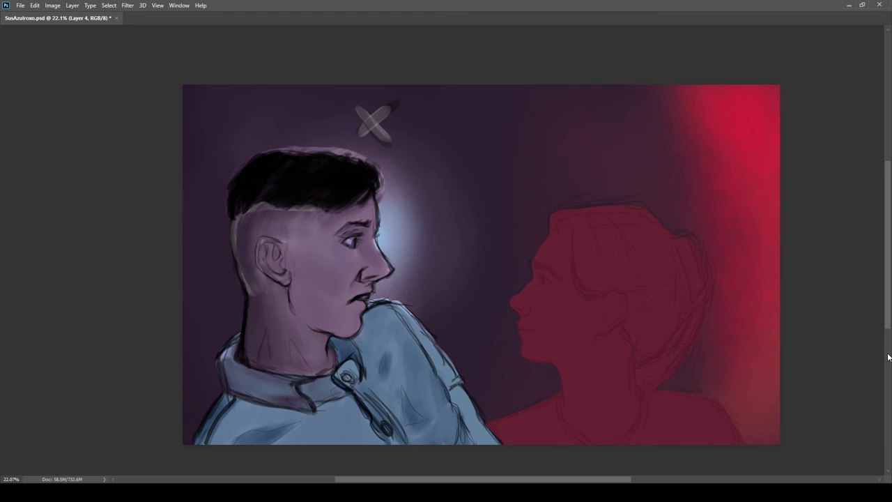
Step: Paint the two shirt buttons dark green and hide the line sketch over the man
scroll(324, 405, up, 7)
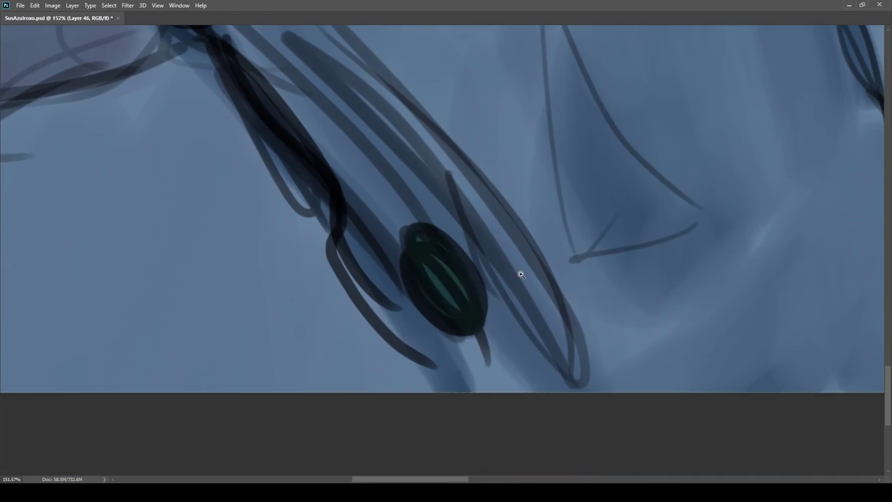
scroll(517, 274, down, 4)
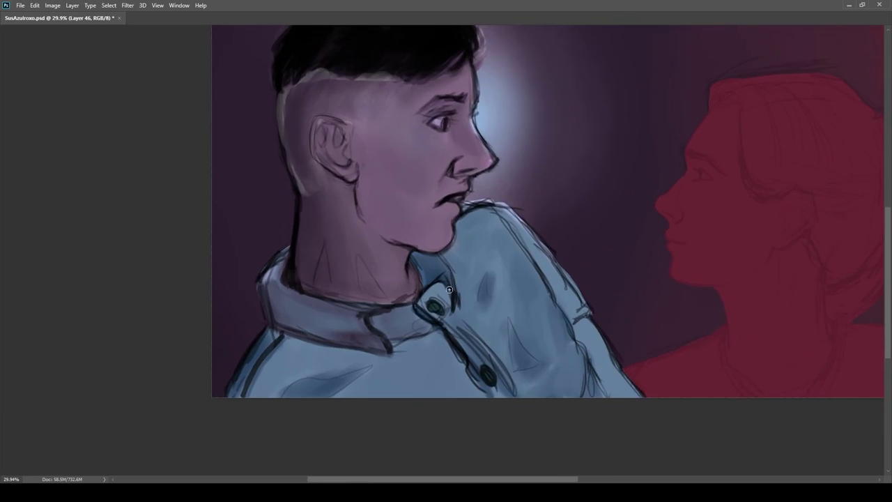
scroll(453, 268, up, 4)
scroll(447, 295, down, 3)
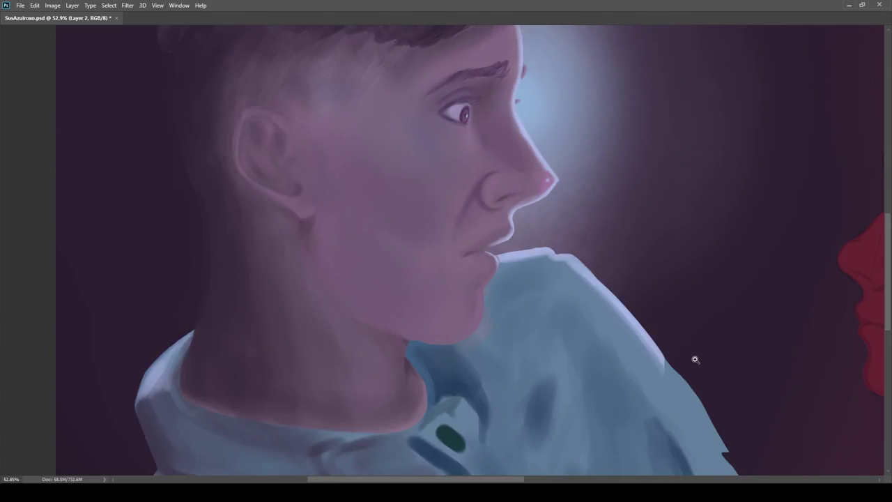
scroll(590, 343, down, 2)
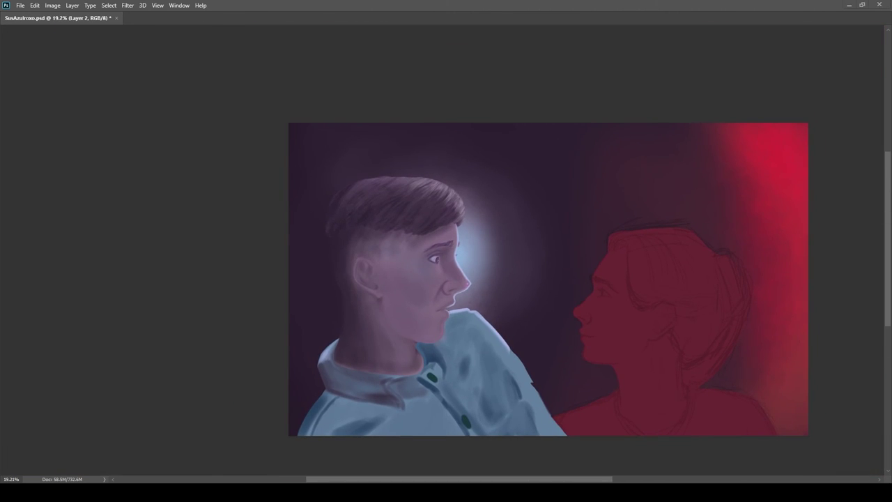
Step: Paint a dark curved crease along the sleeve seam and blend the blue tones around it
scroll(523, 396, up, 6)
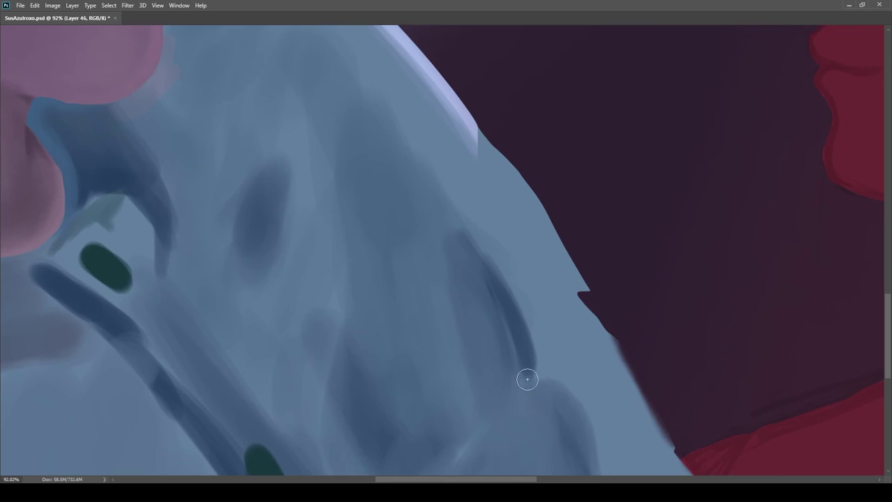
drag(557, 247, 524, 348)
mouse_move(545, 183)
mouse_down()
mouse_move(565, 275)
mouse_move(578, 270)
mouse_up()
scroll(577, 270, down, 1)
drag(575, 332, 527, 422)
mouse_move(547, 227)
mouse_down()
mouse_move(569, 297)
mouse_move(535, 437)
mouse_up()
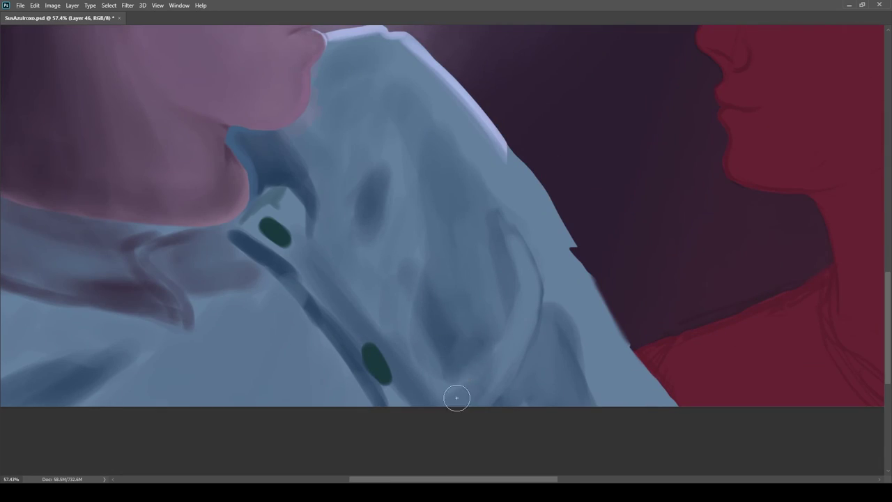
Step: Deepen the broad shadow on the shirt front beside the sleeve seam with a larger soft brush
key(bracketright)
key(bracketright)
key(bracketright)
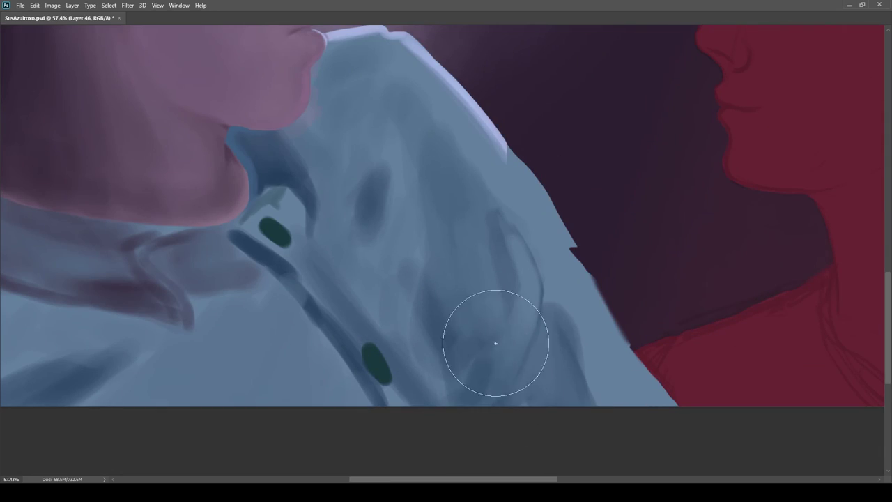
scroll(492, 372, down, 3)
Step: Refine the rear shoulder seam with a light blue band between dark strips running up to the collar edge
scroll(489, 376, up, 4)
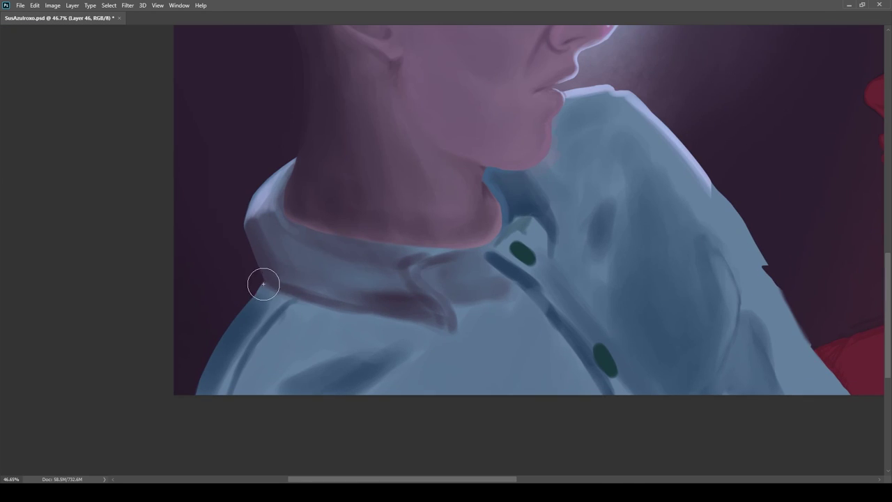
scroll(280, 274, up, 4)
drag(383, 220, 411, 182)
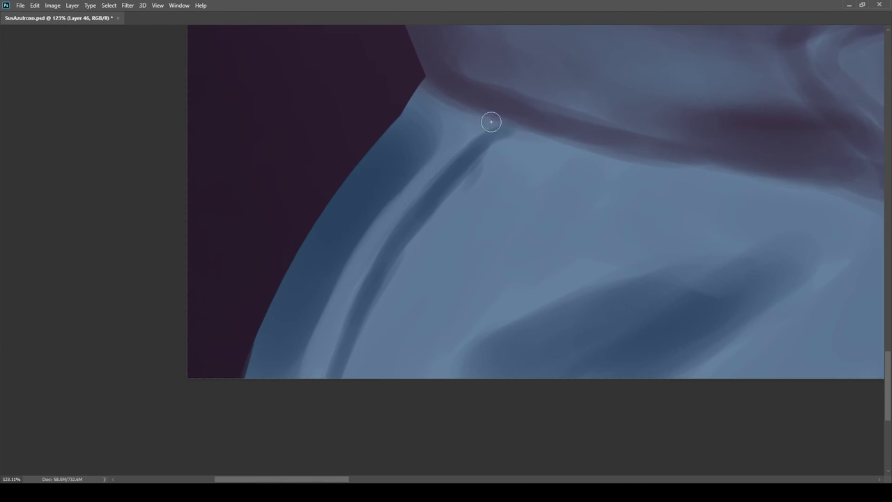
scroll(504, 120, up, 4)
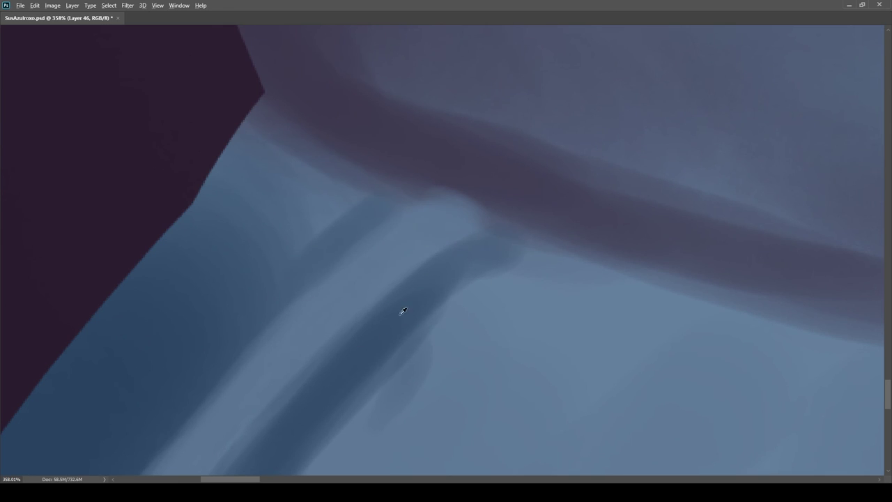
scroll(370, 203, down, 2)
scroll(439, 191, down, 4)
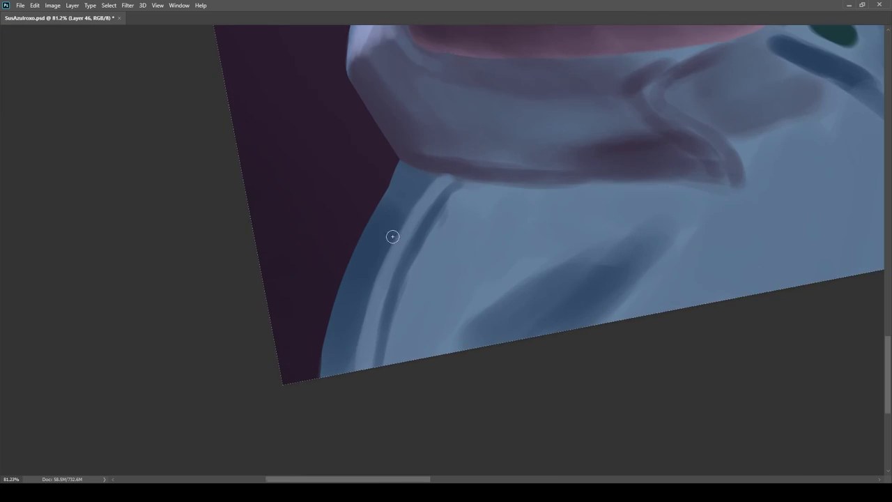
Step: Darken the outer strip of the rear shoulder from the canvas's lower edge up to the collar with a larger brush
key(bracketright)
key(bracketright)
key(bracketright)
key(bracketright)
drag(346, 394, 418, 173)
Step: Paint a soft dark purple shadow along the canvas's lower edge between the shoulder seam and the broad diagonal fold
mouse_move(426, 342)
mouse_down()
mouse_move(510, 353)
mouse_move(483, 314)
mouse_move(515, 295)
mouse_up()
key(bracketright)
key(bracketright)
key(bracketright)
key(bracketright)
key(bracketright)
drag(566, 322, 478, 372)
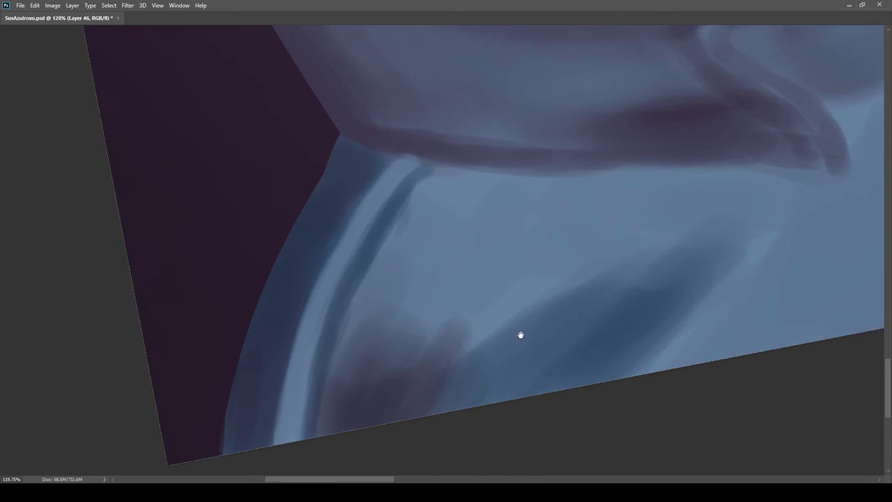
Step: Fade the purple shadow upward beside the seam and tint the light seam band purple where it meets the collar
scroll(478, 372, down, 10)
scroll(388, 393, up, 5)
scroll(388, 392, up, 5)
alt+click(439, 321)
scroll(358, 354, up, 3)
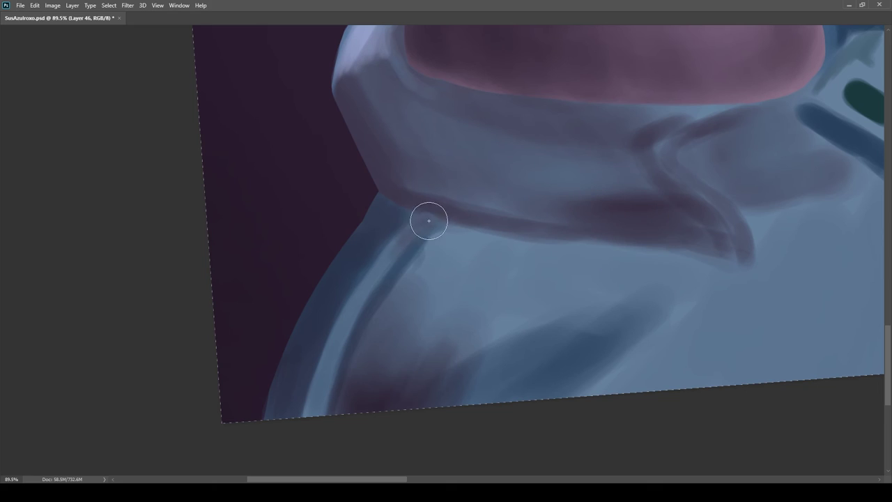
scroll(426, 217, up, 3)
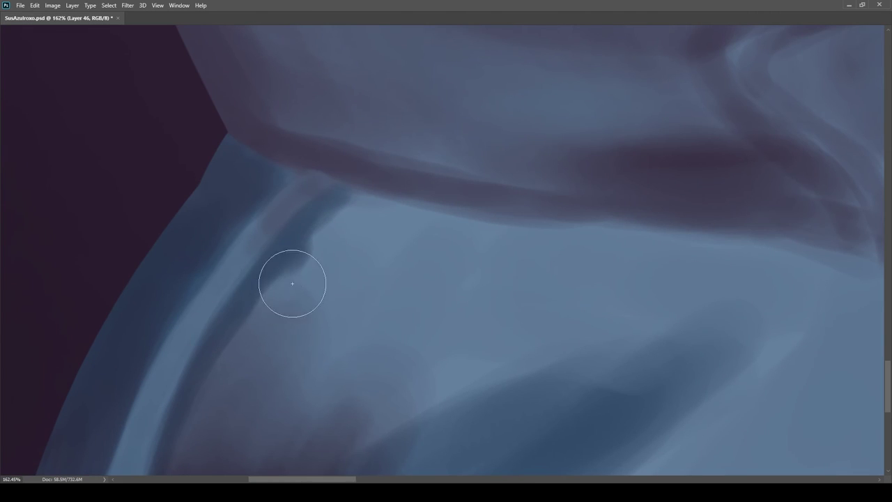
scroll(264, 292, down, 6)
scroll(448, 303, up, 5)
Step: Paint a soft diagonal crease running from the upper shoulder seam down toward the broad fold on the shirt front
key(bracketright)
key(bracketright)
key(bracketright)
key(bracketright)
mouse_move(419, 286)
mouse_down()
mouse_move(488, 322)
mouse_move(501, 347)
mouse_up()
alt+click(443, 303)
drag(442, 313, 467, 332)
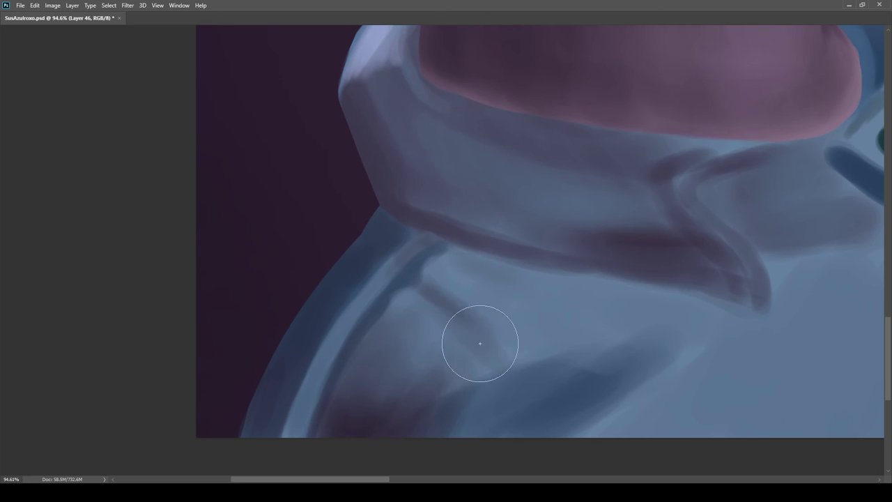
Step: Add a small curved crease branching off the upper end of the shoulder seam just below the collar
scroll(466, 315, down, 5)
scroll(481, 314, up, 5)
alt+click(347, 292)
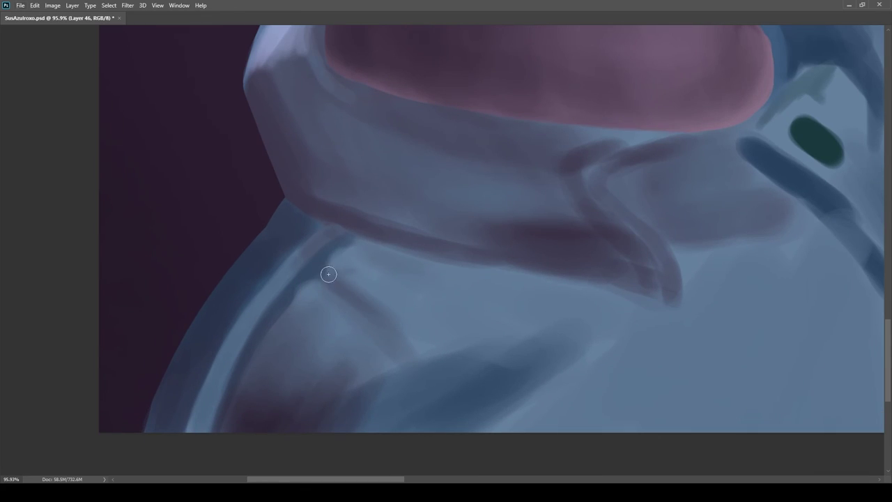
scroll(320, 269, up, 3)
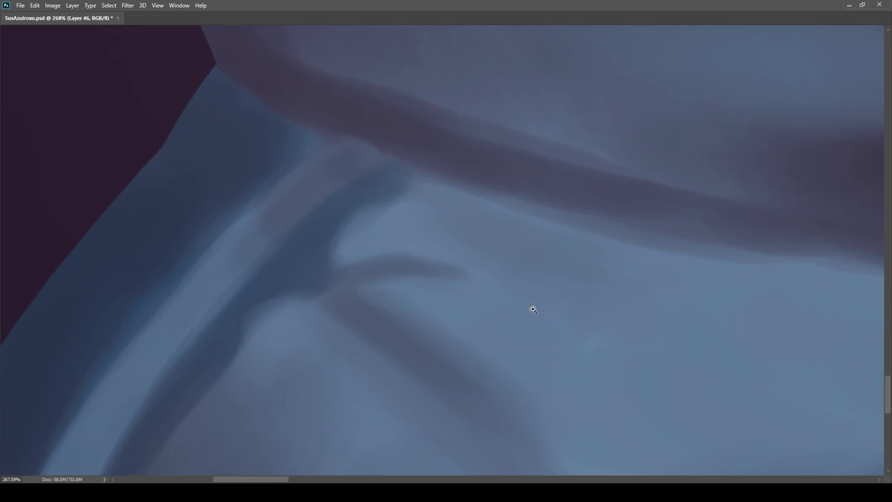
scroll(509, 310, down, 6)
scroll(417, 324, up, 5)
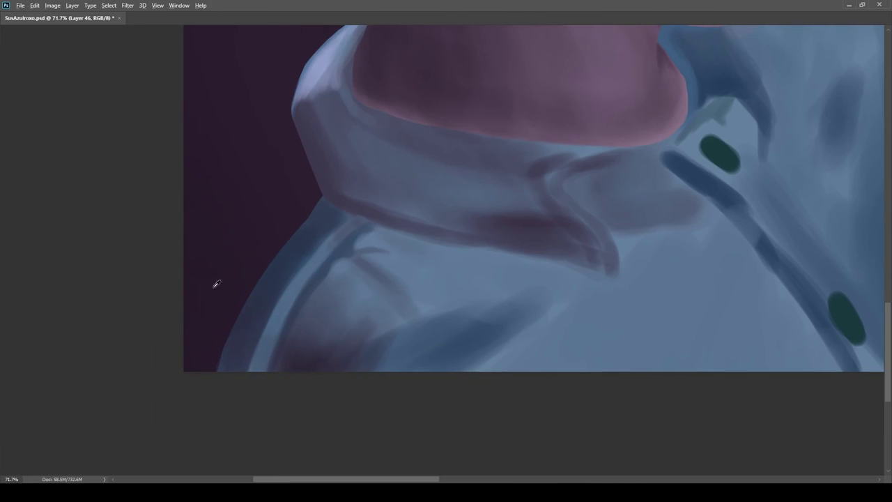
Step: Blend sampled shirt tones into the shading beside the shoulder seam and its creases
scroll(338, 183, up, 3)
alt+click(370, 320)
drag(326, 290, 321, 329)
alt+click(332, 339)
drag(322, 329, 328, 296)
Step: Outline the collar flap's folded front edge and pointed tip in dark purple with a smaller brush
key(bracketleft)
key(bracketleft)
key(bracketleft)
key(bracketleft)
key(bracketleft)
key(bracketleft)
key(bracketleft)
key(bracketleft)
key(bracketleft)
scroll(349, 234, up, 4)
key(r)
mouse_move(536, 275)
mouse_down()
mouse_move(537, 295)
mouse_move(406, 328)
mouse_up()
drag(408, 172, 335, 398)
scroll(363, 371, down, 10)
key(r)
drag(376, 366, 557, 215)
scroll(494, 209, up, 10)
mouse_move(503, 354)
mouse_down()
mouse_move(486, 304)
mouse_move(499, 159)
mouse_move(533, 154)
mouse_up()
key(r)
drag(488, 321, 384, 353)
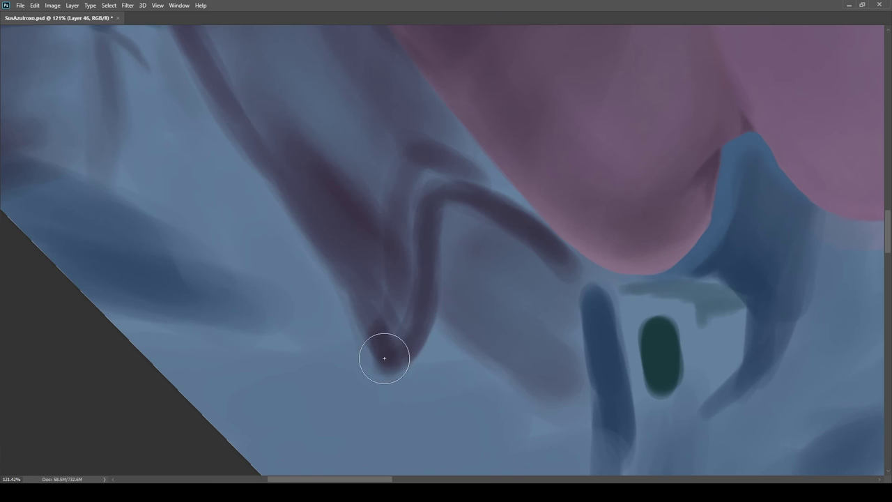
scroll(384, 352, down, 6)
scroll(425, 416, up, 5)
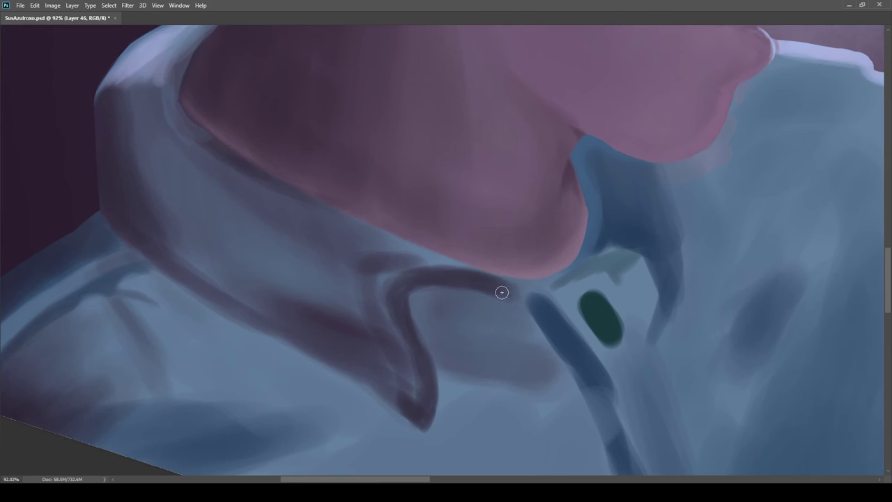
Step: Draw a second dark line inside the collar flap's front edge and clean up the lighter blue band between the lines
mouse_move(404, 400)
mouse_down()
mouse_move(368, 286)
mouse_move(422, 257)
mouse_move(414, 404)
mouse_move(393, 311)
mouse_up()
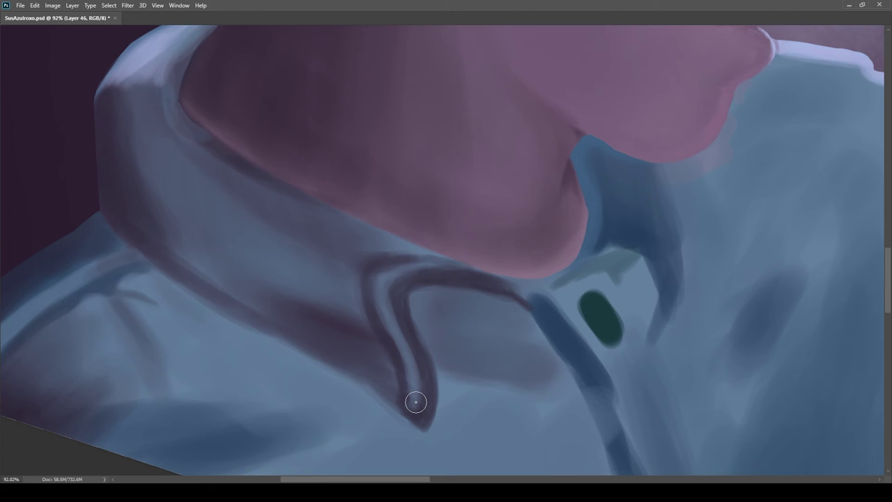
alt+click(452, 417)
drag(421, 401, 430, 285)
scroll(379, 300, down, 1)
alt+click(501, 341)
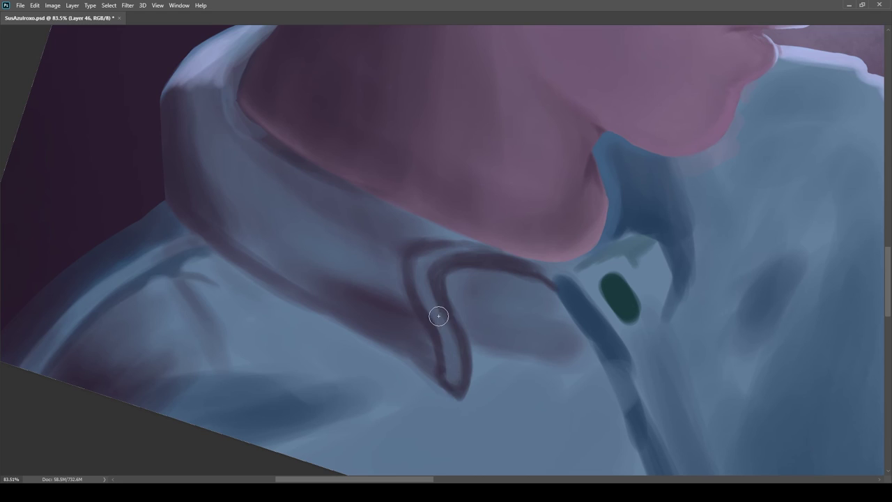
Step: Sharpen the dark lower edge of the collar and blend its shadow into the blue collar fabric
mouse_move(433, 373)
mouse_down()
mouse_move(323, 315)
mouse_move(361, 333)
mouse_up()
drag(312, 303, 278, 297)
alt+click(301, 288)
key(bracketright)
key(bracketright)
key(bracketright)
key(bracketright)
key(bracketright)
key(bracketright)
key(bracketright)
key(bracketright)
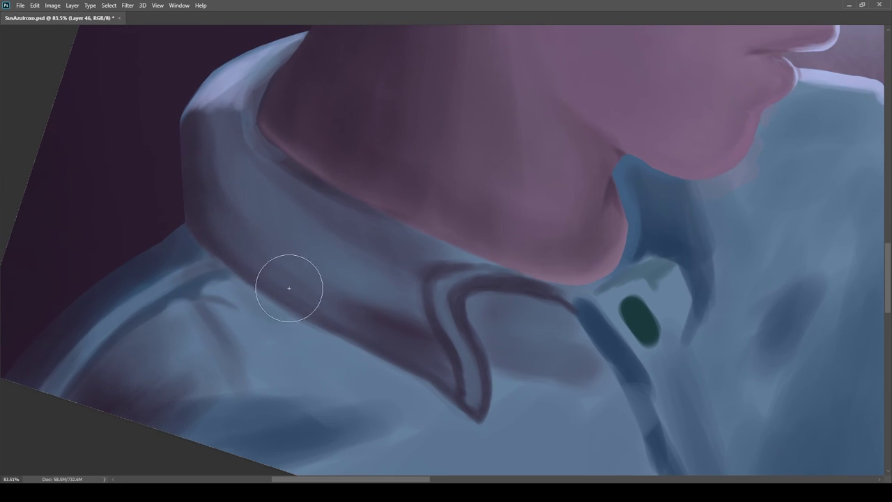
Step: Deepen the soft purple shadow on the collar along the neck down to the folded flap
key(bracketleft)
key(bracketleft)
key(bracketleft)
key(bracketleft)
key(bracketleft)
key(bracketleft)
key(r)
drag(252, 169, 321, 82)
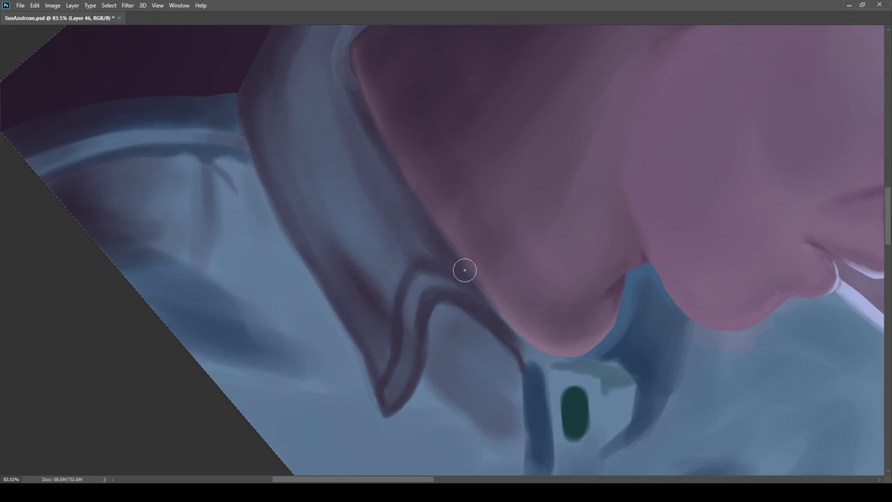
key(bracketright)
key(bracketright)
key(bracketright)
key(bracketright)
key(bracketright)
key(bracketright)
drag(382, 155, 428, 247)
key(r)
drag(354, 98, 269, 226)
scroll(350, 210, down, 10)
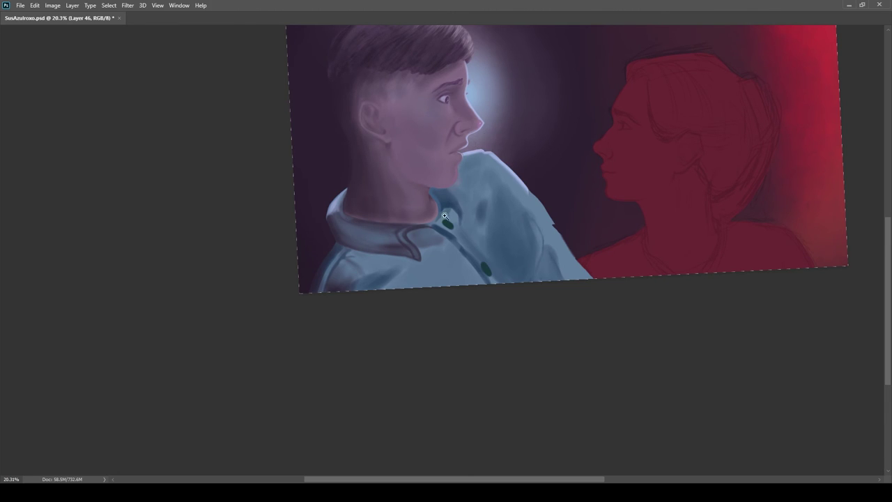
Step: Brush broad soft purple shadows over the diagonal fold and the shirt front below the collar with a large brush
scroll(433, 221, up, 5)
scroll(486, 256, down, 2)
scroll(486, 256, up, 2)
mouse_move(451, 271)
mouse_down()
mouse_move(468, 260)
mouse_move(478, 286)
mouse_move(364, 230)
mouse_move(389, 282)
mouse_move(377, 250)
mouse_move(438, 267)
mouse_move(442, 259)
mouse_up()
scroll(492, 230, up, 2)
key(r)
key(bracketright)
key(bracketright)
key(bracketright)
key(bracketright)
key(bracketright)
key(bracketright)
scroll(439, 263, down, 5)
key(r)
scroll(442, 259, up, 5)
key(bracketright)
key(bracketright)
key(bracketright)
key(bracketright)
key(bracketright)
key(bracketright)
key(bracketright)
key(bracketright)
drag(517, 336, 526, 402)
drag(279, 365, 381, 395)
drag(331, 319, 376, 307)
Step: Darken the lower edge of the front collar piece beside the button placket with a smaller brush
alt+click(395, 181)
key(bracketleft)
key(bracketleft)
key(bracketleft)
key(bracketleft)
key(bracketleft)
key(bracketleft)
key(bracketleft)
key(bracketleft)
key(bracketleft)
key(bracketleft)
scroll(264, 226, up, 3)
drag(157, 276, 319, 281)
Step: Paint thin purple shading over the light band of the rear shoulder seam up toward the collar
key(bracketleft)
key(bracketleft)
key(bracketleft)
key(bracketleft)
alt+click(623, 196)
alt+click(569, 219)
mouse_move(258, 344)
mouse_down()
mouse_move(308, 285)
mouse_move(414, 192)
mouse_move(305, 277)
mouse_up()
alt+click(305, 234)
mouse_move(289, 333)
mouse_down()
mouse_move(362, 246)
mouse_move(449, 193)
mouse_up()
Step: Darken the outer edge of the rear shoulder and soften it into the dark purple background
alt+click(346, 259)
key(bracketright)
key(bracketright)
key(bracketright)
key(bracketright)
alt+click(251, 224)
drag(297, 275, 343, 224)
drag(262, 336, 418, 171)
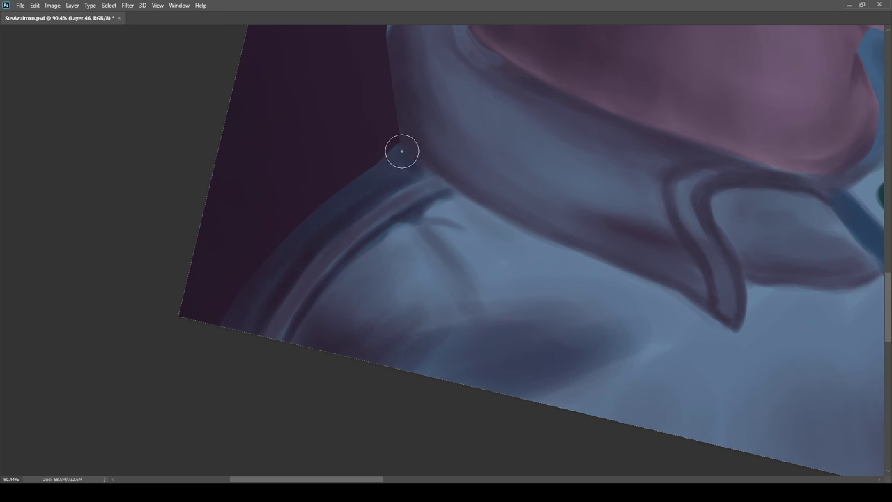
mouse_move(273, 321)
mouse_down()
mouse_move(327, 258)
mouse_move(214, 279)
mouse_up()
Step: Examine the shaded shirt and collar against the whole two-figure painting
key(r)
drag(526, 275, 530, 244)
key(Escape)
drag(334, 262, 360, 263)
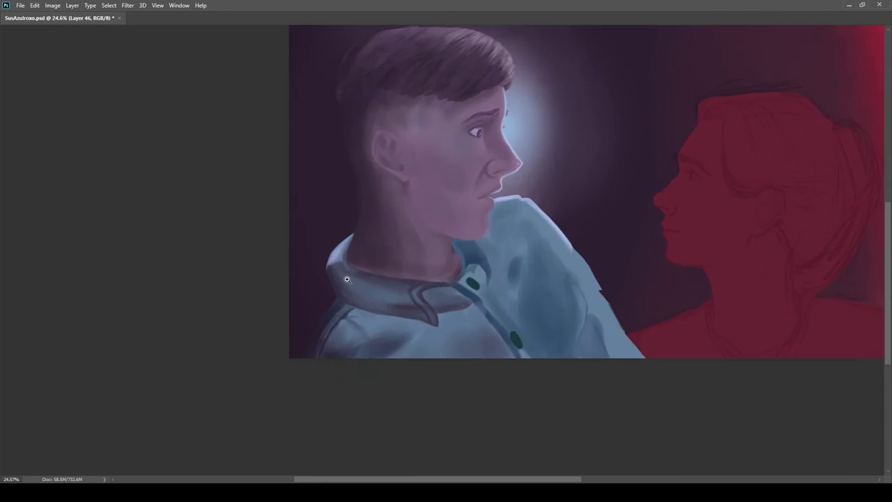
scroll(360, 262, up, 4)
scroll(344, 335, up, 5)
scroll(311, 250, down, 10)
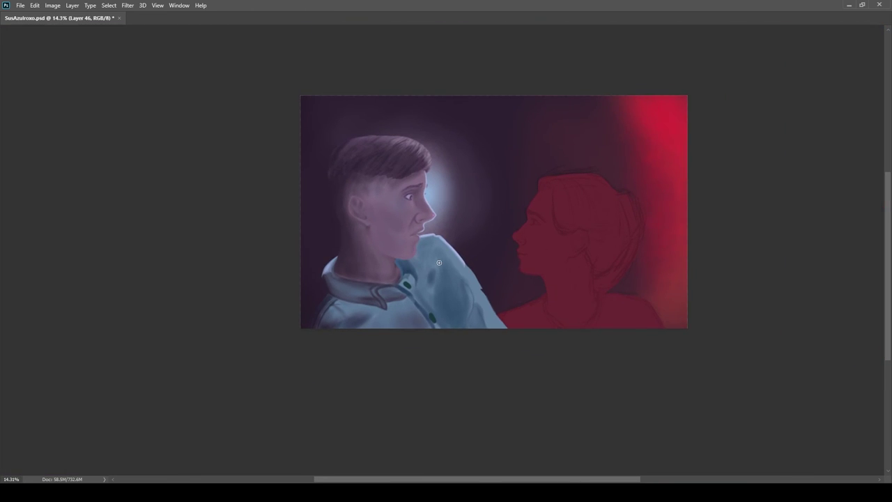
Step: Save the painting, touch up the collar tab's shading and paint a soft light-teal highlight on the lower green button
key(ctrl+s)
drag(329, 280, 446, 268)
drag(340, 235, 447, 254)
scroll(453, 241, up, 3)
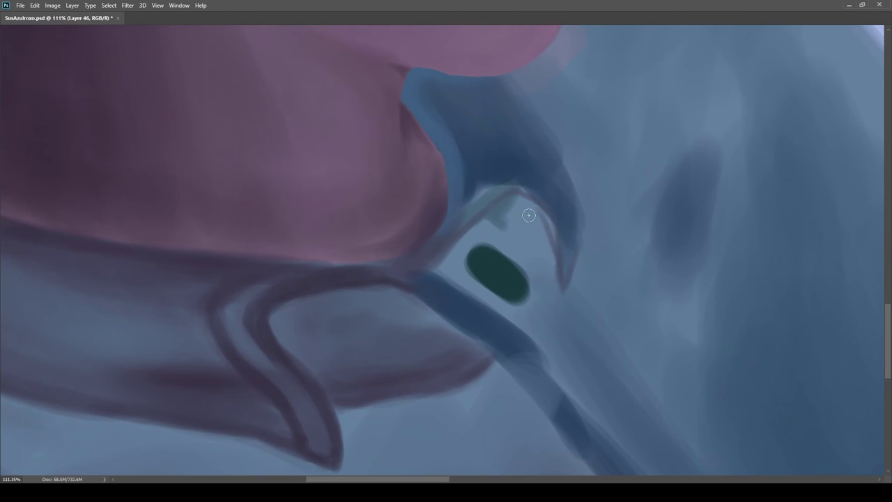
drag(493, 227, 492, 212)
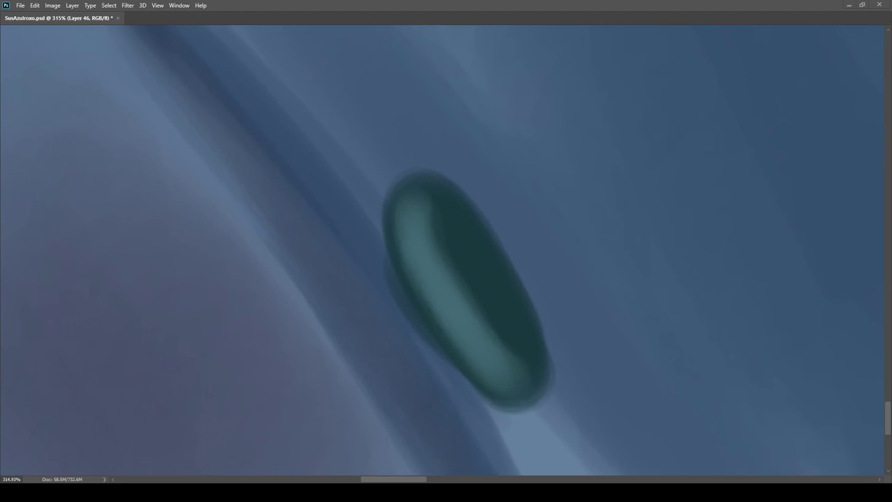
drag(385, 150, 387, 147)
Step: Scale and reposition the highlighted green button so that it fits the shirt placket
scroll(356, 452, down, 10)
key(ctrl+t)
drag(434, 392, 329, 254)
drag(379, 234, 351, 205)
key(Return)
drag(329, 255, 434, 393)
key(ctrl+t)
scroll(639, 386, down, 5)
key(Return)
scroll(433, 424, up, 3)
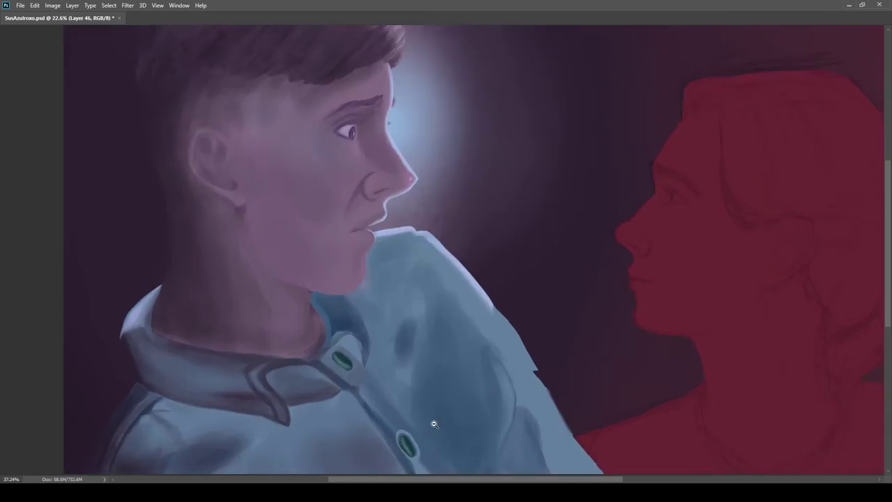
Step: Darken the shirt front below the collar with broad, soft purple shading from an enlarged brush
scroll(434, 424, up, 3)
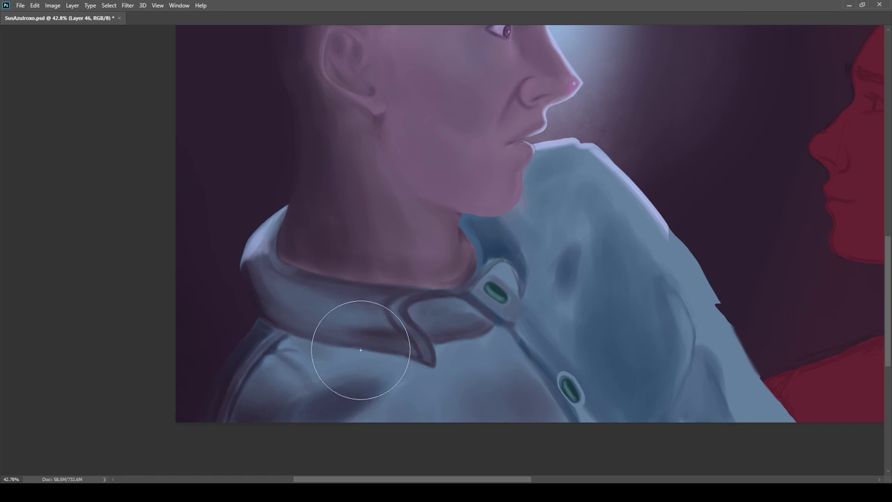
drag(378, 361, 304, 335)
drag(425, 373, 333, 352)
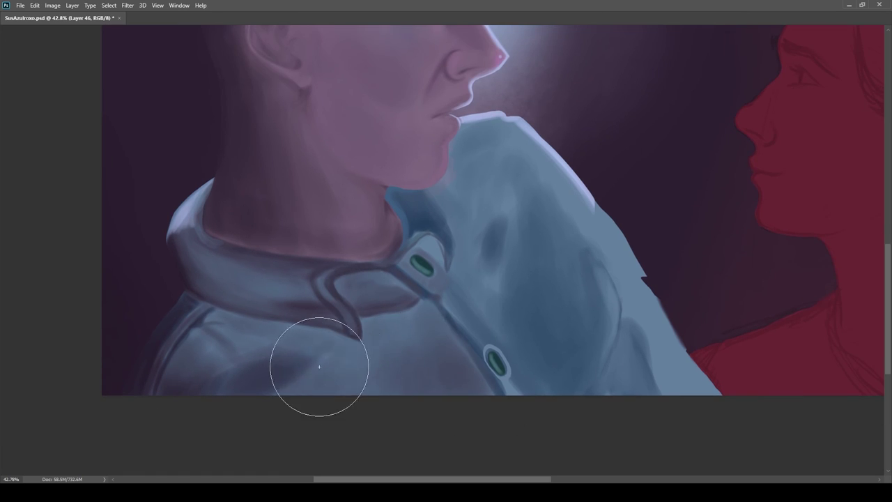
scroll(333, 352, down, 3)
scroll(339, 369, up, 4)
key(bracketright)
key(bracketright)
key(bracketright)
key(bracketright)
key(bracketright)
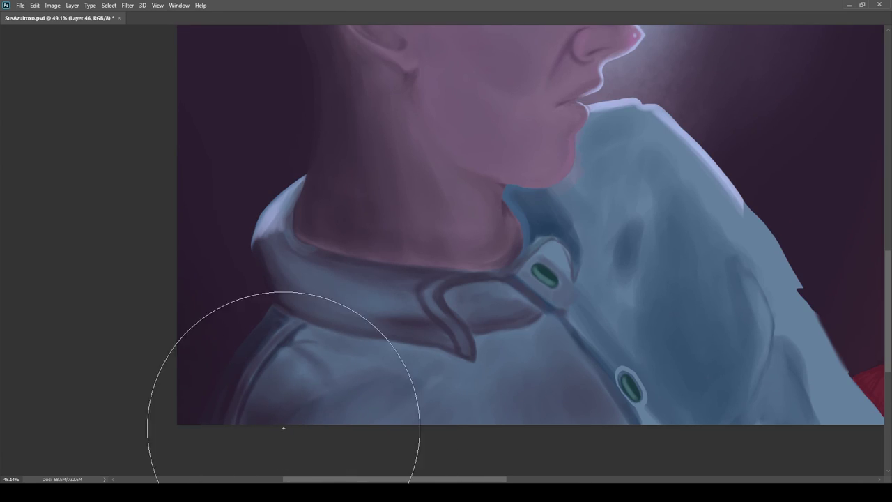
drag(422, 391, 315, 360)
Step: Shade the button placket edge and the collar tab around the top button in dark purple with a smaller brush
key(bracketleft)
key(bracketleft)
key(bracketleft)
key(bracketleft)
key(bracketleft)
key(bracketleft)
key(bracketleft)
key(bracketleft)
key(bracketleft)
key(bracketleft)
drag(460, 293, 504, 354)
scroll(418, 247, up, 4)
drag(446, 203, 498, 239)
Step: Paint a muted teal band down the inside of the far collar, from the chin to the button tab
alt+click(458, 195)
mouse_move(428, 205)
mouse_down()
mouse_move(420, 273)
mouse_move(443, 242)
mouse_up()
key(ctrl+z)
key(bracketleft)
key(bracketleft)
key(bracketleft)
key(bracketleft)
key(bracketleft)
key(bracketleft)
key(bracketleft)
key(bracketleft)
mouse_move(396, 288)
mouse_down()
mouse_move(457, 226)
mouse_move(441, 223)
mouse_move(404, 170)
mouse_up()
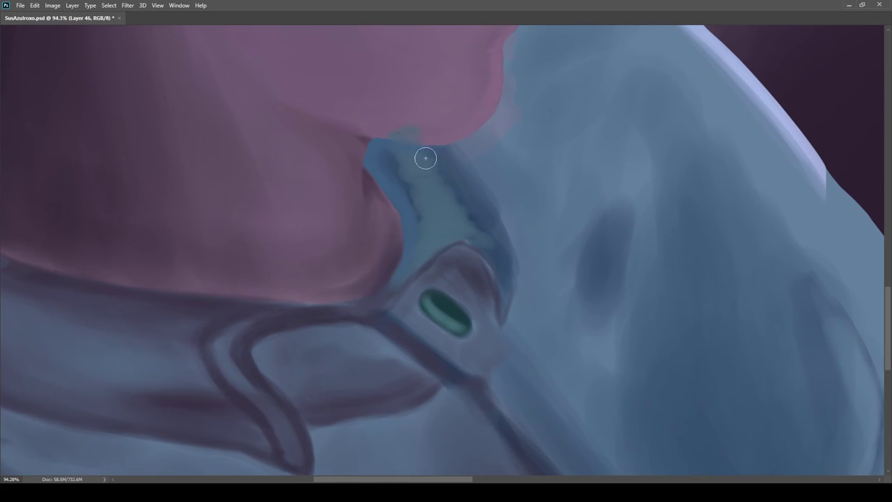
Step: Erase the teal spill on the chin and blend darker teal along the outer side of the inner collar
scroll(404, 170, down, 3)
scroll(502, 236, up, 4)
drag(564, 352, 487, 187)
key(e)
drag(382, 141, 445, 149)
key(b)
drag(380, 188, 414, 269)
key(bracketright)
key(bracketright)
key(bracketright)
key(bracketright)
key(bracketright)
key(bracketright)
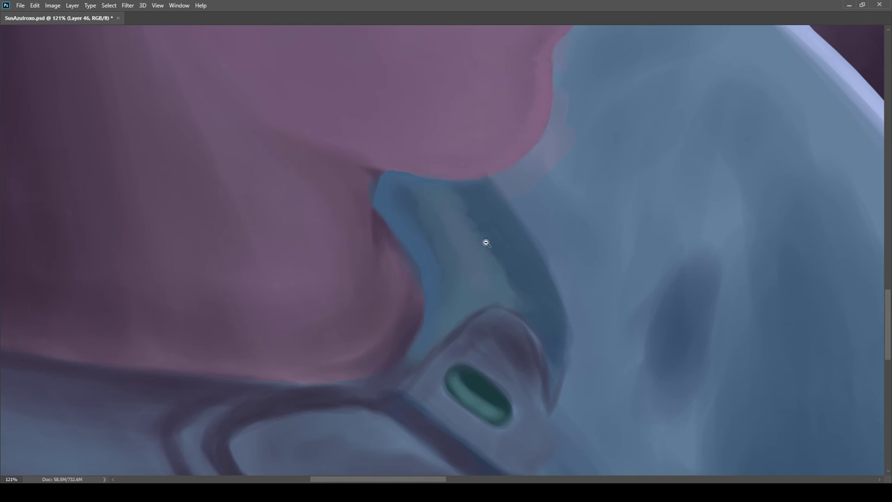
scroll(513, 250, down, 3)
scroll(496, 231, up, 6)
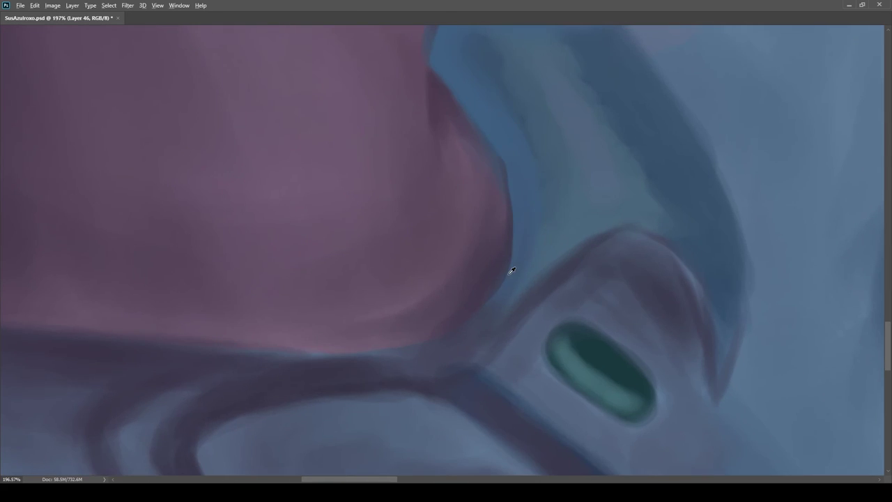
Step: Paint the inner collar's edge beside the neck with deep blue and a dark purple shadow
alt+click(508, 274)
key(bracketright)
key(bracketright)
key(bracketright)
key(bracketright)
key(bracketleft)
key(bracketleft)
key(bracketleft)
key(bracketleft)
key(bracketleft)
key(bracketleft)
mouse_move(495, 319)
mouse_down()
mouse_move(538, 230)
mouse_move(522, 178)
mouse_up()
drag(524, 158, 527, 243)
mouse_move(495, 199)
mouse_down()
mouse_move(515, 237)
mouse_move(464, 165)
mouse_move(455, 125)
mouse_up()
Step: Refine the inner collar's upper corner under the chin with a lighter rim and blended blue shading
scroll(446, 167, up, 4)
drag(442, 164, 469, 147)
drag(459, 137, 524, 142)
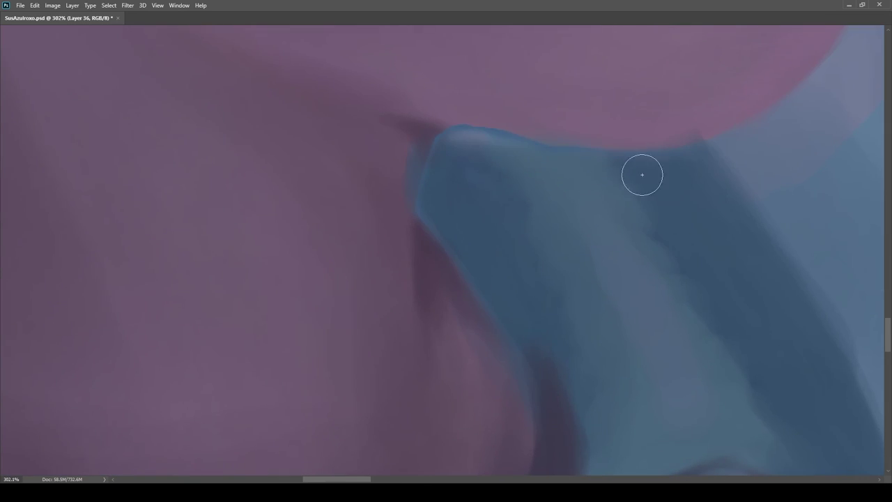
scroll(443, 197, down, 8)
drag(443, 196, 550, 219)
scroll(488, 223, down, 5)
scroll(492, 220, up, 9)
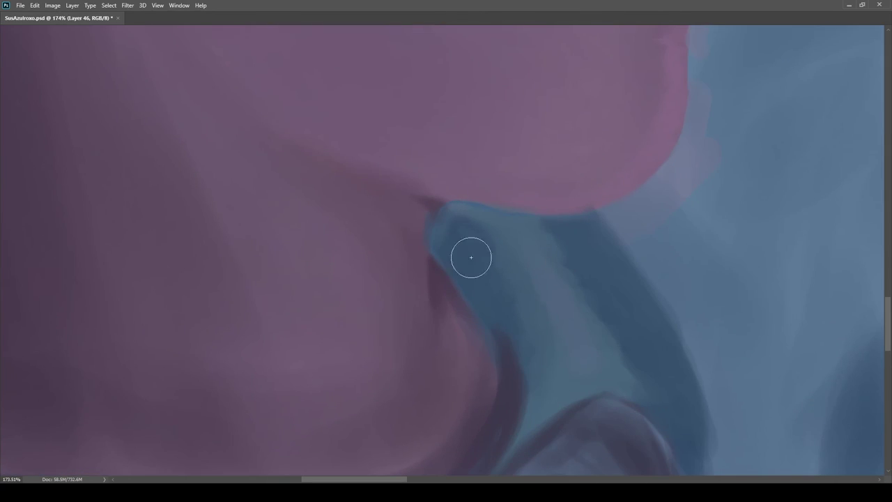
scroll(483, 232, up, 6)
scroll(488, 181, down, 4)
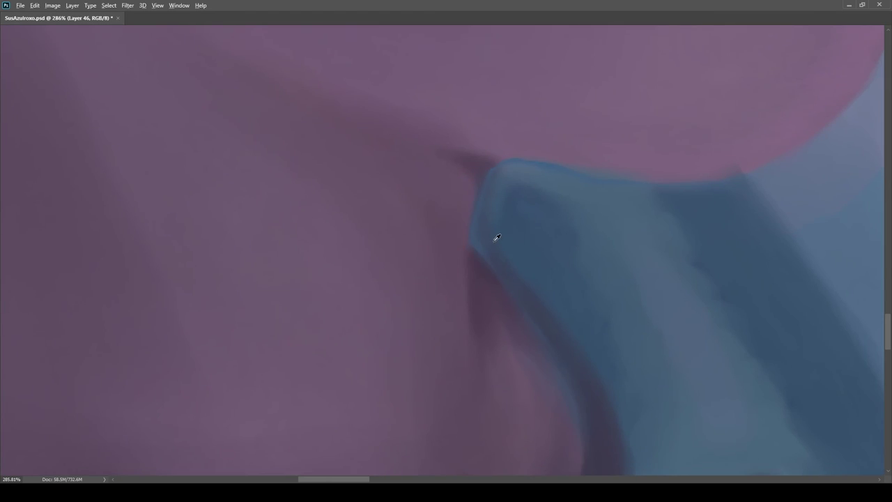
scroll(503, 185, down, 4)
scroll(543, 241, up, 2)
drag(517, 216, 538, 193)
Step: Soften the light and dark bands inside the far collar, varying the brush size for the blending strokes
key(bracketright)
key(bracketright)
key(bracketright)
key(bracketright)
key(bracketright)
drag(452, 70, 459, 186)
key(bracketleft)
key(bracketleft)
key(bracketleft)
key(bracketleft)
key(bracketleft)
key(bracketleft)
key(bracketleft)
key(bracketright)
key(bracketright)
key(bracketright)
key(bracketright)
key(bracketright)
key(bracketright)
key(bracketright)
drag(614, 281, 511, 201)
Step: Paint a dark curved line on the inner collar just above the button tab
key(bracketleft)
key(bracketleft)
key(bracketleft)
key(bracketleft)
key(bracketleft)
key(bracketleft)
key(bracketleft)
drag(574, 285, 553, 242)
alt+click(411, 246)
drag(412, 225, 466, 204)
key(bracketleft)
key(bracketleft)
key(bracketleft)
key(bracketleft)
key(bracketleft)
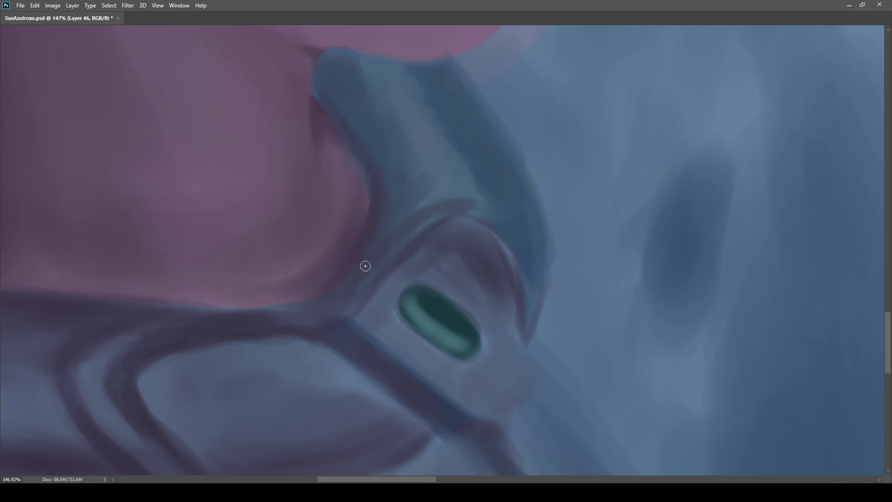
Step: Extend the dark curve around the button tab, leaving a thin teal rim, and refine the tab's purple shading
key(bracketright)
key(bracketright)
key(bracketright)
key(bracketright)
key(bracketright)
mouse_move(526, 293)
mouse_down()
mouse_move(521, 271)
mouse_move(363, 285)
mouse_move(504, 284)
mouse_up()
alt+click(389, 271)
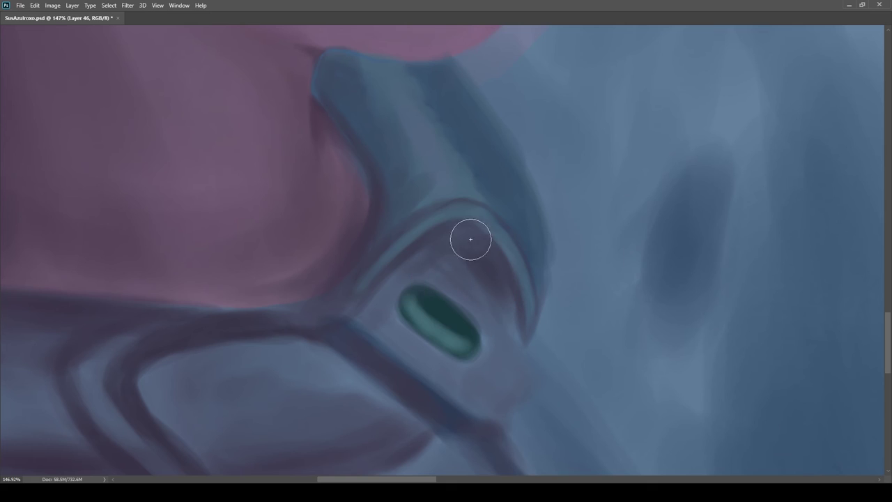
drag(473, 244, 279, 237)
drag(499, 227, 704, 216)
alt+click(386, 270)
key(bracketleft)
key(bracketleft)
key(bracketleft)
key(bracketleft)
key(bracketleft)
key(bracketleft)
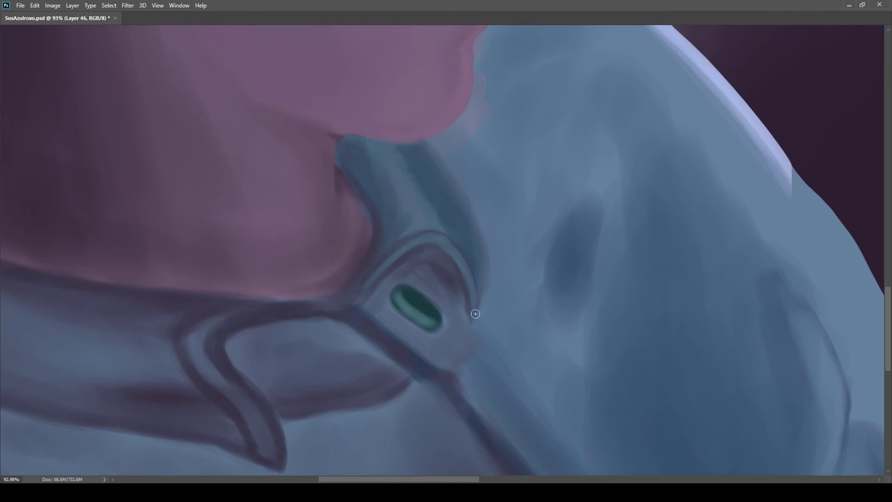
Step: Paint a short dark buttonhole line at the lower end of the upper green button with a smaller brush
scroll(437, 154, down, 5)
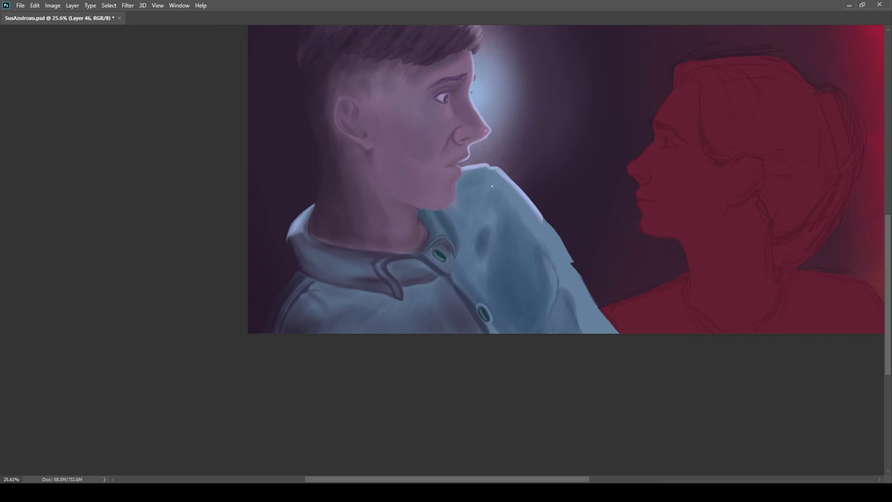
scroll(481, 185, down, 1)
scroll(462, 207, up, 6)
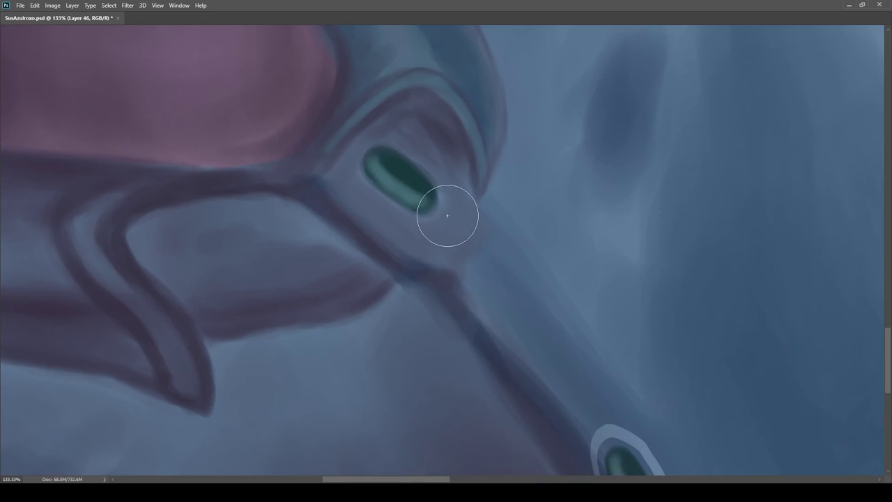
scroll(380, 209, up, 2)
key(bracketleft)
key(bracketleft)
key(bracketleft)
key(bracketleft)
key(bracketleft)
key(bracketleft)
drag(439, 227, 424, 214)
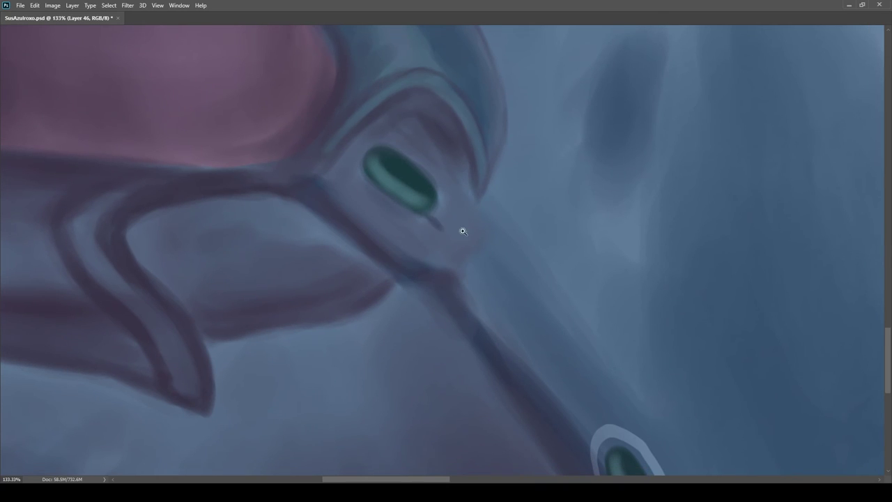
Step: Cover the pale outline around the lower green button with blended blue and add a short dark buttonhole line beneath it
drag(622, 460, 420, 139)
scroll(420, 140, up, 2)
drag(470, 231, 450, 207)
drag(392, 153, 440, 272)
mouse_move(404, 187)
mouse_down()
mouse_move(413, 144)
mouse_move(432, 127)
mouse_move(541, 281)
mouse_move(523, 301)
mouse_up()
key(bracketright)
key(bracketright)
key(bracketright)
key(bracketright)
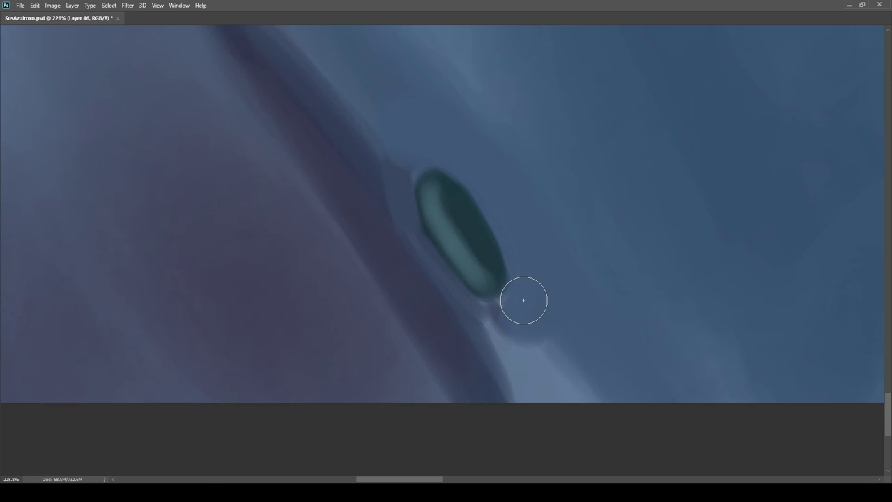
Step: Paint a lighter grey-blue strip along the placket edge beside the lower button, using a color sampled from the shirt
scroll(420, 244, down, 8)
scroll(401, 209, up, 4)
alt+click(436, 205)
drag(427, 194, 501, 323)
drag(465, 242, 533, 376)
drag(551, 389, 461, 285)
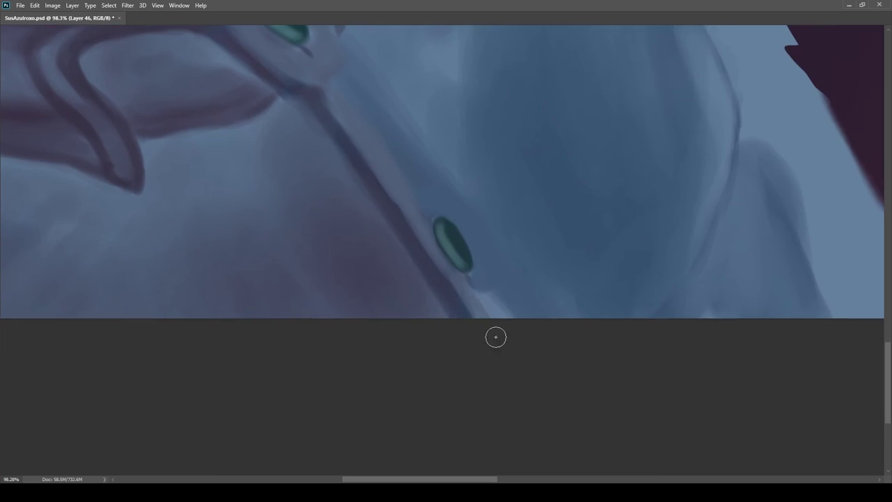
scroll(370, 216, up, 1)
scroll(446, 362, down, 4)
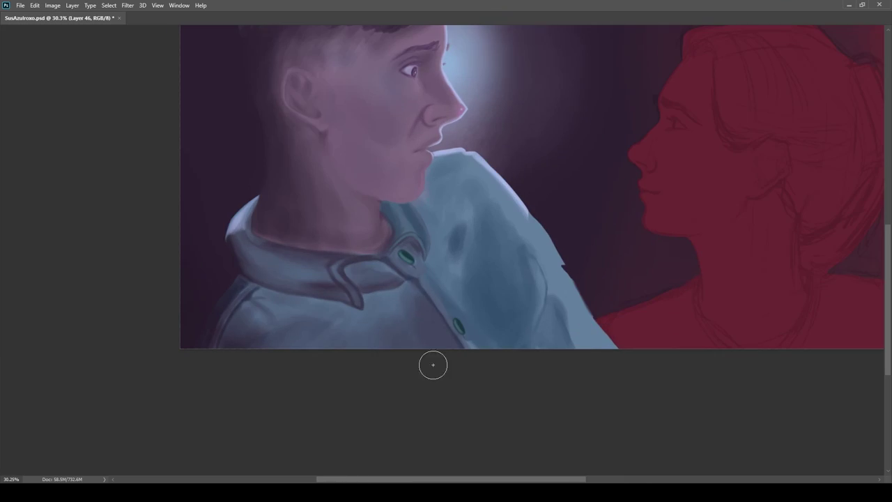
Step: Soften the broad shading across the near chest with a large brush, reducing the brush size for the shoulder fold
scroll(440, 277, up, 3)
scroll(465, 237, down, 2)
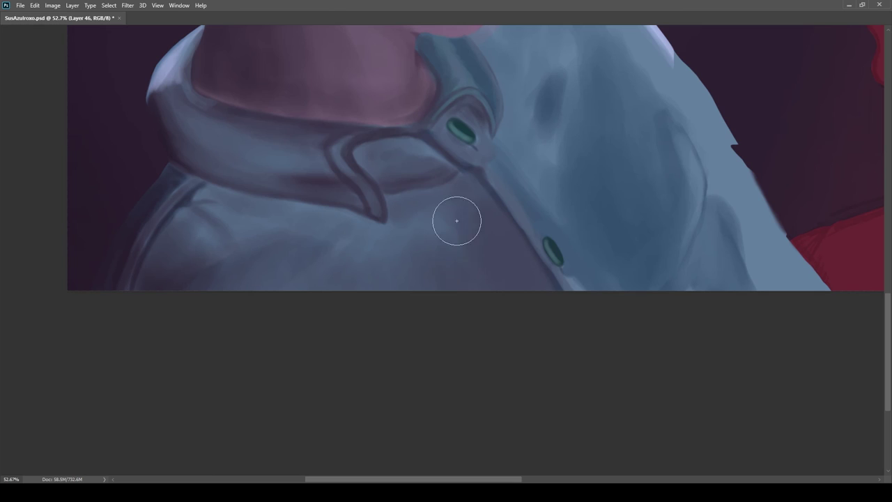
scroll(472, 272, down, 1)
key(bracketright)
key(bracketright)
key(bracketright)
key(bracketright)
key(bracketright)
key(bracketright)
key(bracketright)
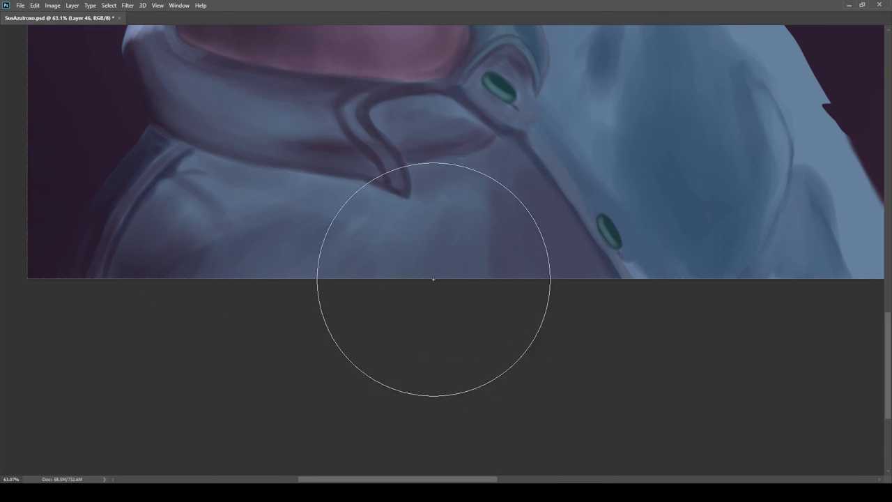
drag(206, 253, 331, 271)
drag(282, 199, 325, 180)
key(bracketleft)
key(bracketleft)
key(bracketleft)
key(bracketleft)
key(bracketleft)
key(bracketleft)
key(bracketleft)
key(bracketleft)
key(bracketleft)
key(bracketleft)
key(bracketleft)
key(bracketleft)
key(bracketleft)
key(bracketleft)
key(bracketleft)
key(bracketleft)
key(bracketleft)
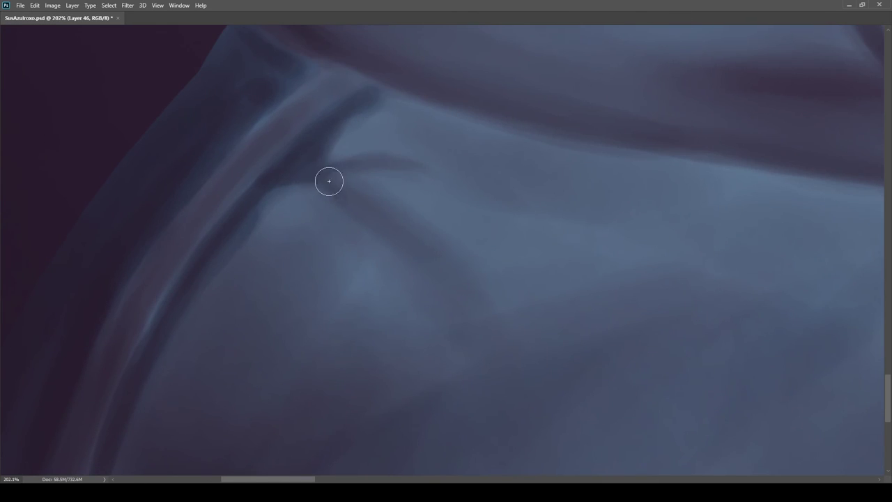
Step: Paint small light teal reflections inside the upper button's dark center and soften its green rim
scroll(440, 234, down, 8)
scroll(402, 243, up, 6)
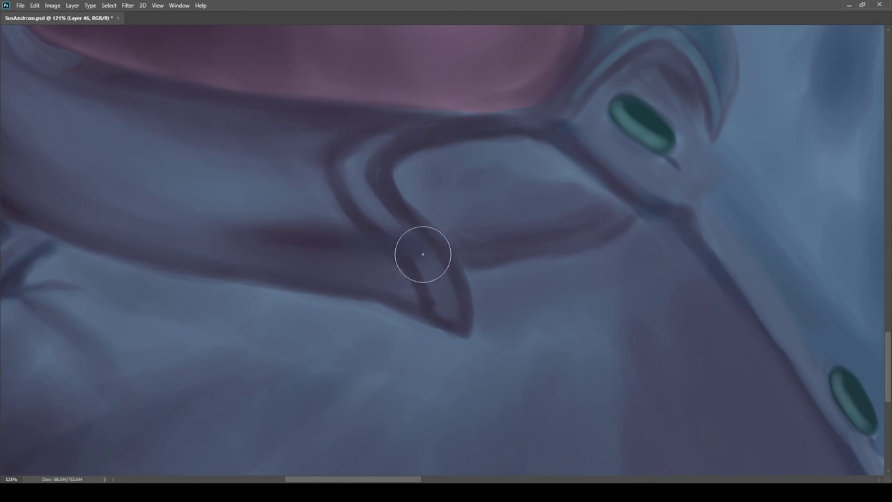
scroll(488, 236, down, 4)
scroll(518, 243, up, 8)
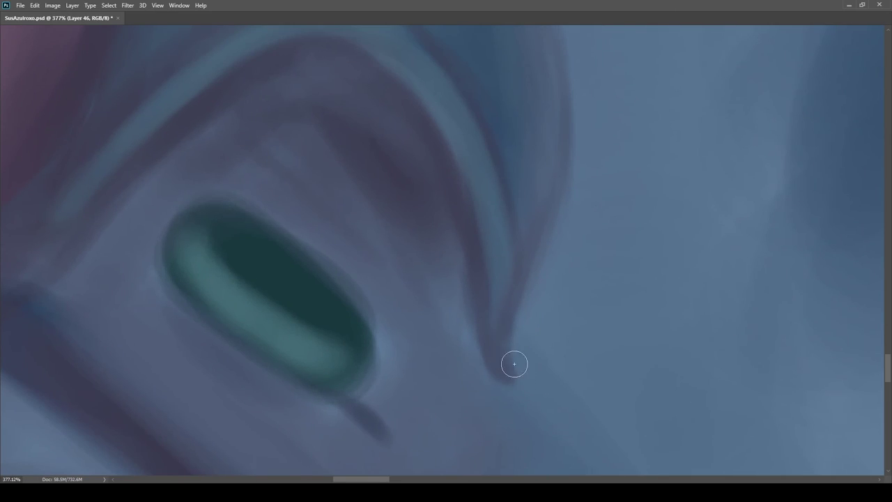
scroll(516, 324, down, 3)
scroll(508, 255, up, 3)
scroll(517, 268, down, 4)
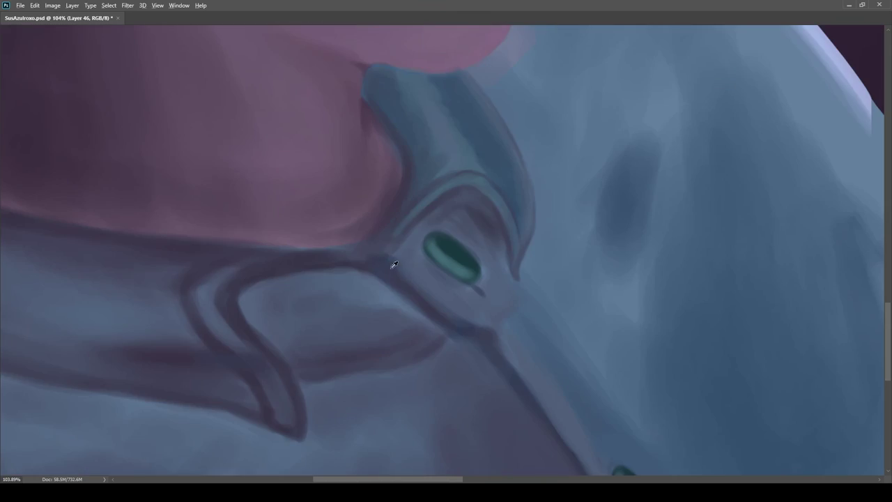
scroll(426, 254, up, 5)
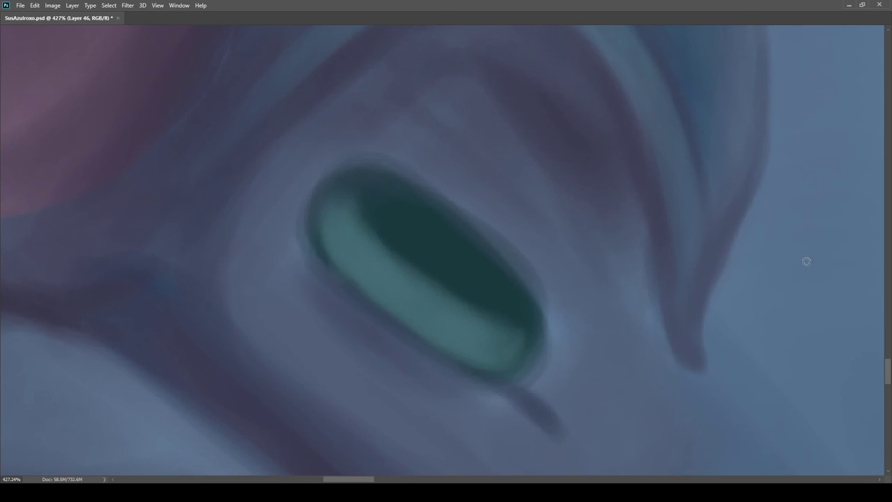
drag(408, 242, 475, 281)
drag(467, 245, 519, 318)
mouse_move(394, 193)
mouse_down()
mouse_move(372, 180)
mouse_move(345, 202)
mouse_up()
drag(510, 326, 503, 274)
mouse_move(397, 227)
mouse_down()
mouse_move(328, 233)
mouse_move(473, 340)
mouse_move(458, 347)
mouse_move(359, 304)
mouse_move(512, 317)
mouse_up()
mouse_move(356, 231)
mouse_down()
mouse_move(324, 234)
mouse_move(390, 267)
mouse_move(390, 256)
mouse_up()
alt+click(380, 260)
scroll(382, 259, down, 2)
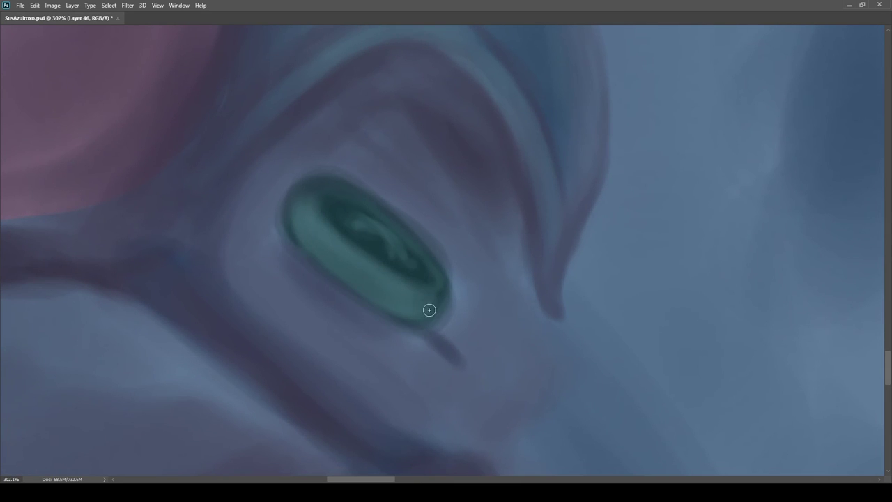
Step: Add a thin light teal reflection inside the dark center of the lower button
scroll(418, 307, down, 8)
scroll(428, 281, up, 8)
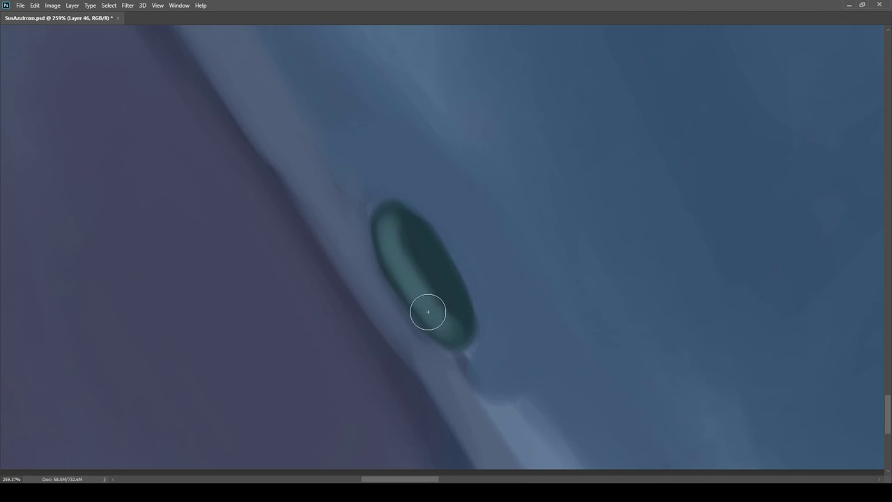
scroll(415, 218, up, 3)
mouse_move(415, 218)
mouse_down()
mouse_move(472, 281)
mouse_move(475, 301)
mouse_up()
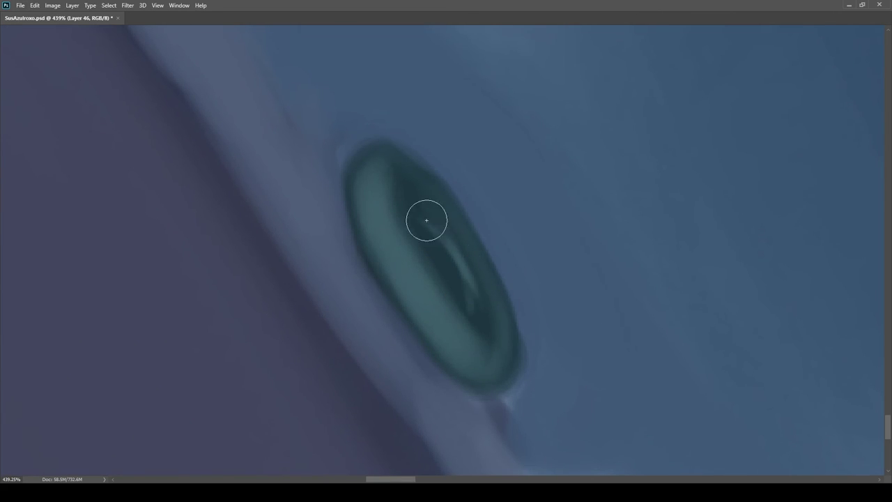
scroll(460, 263, down, 8)
scroll(384, 341, up, 2)
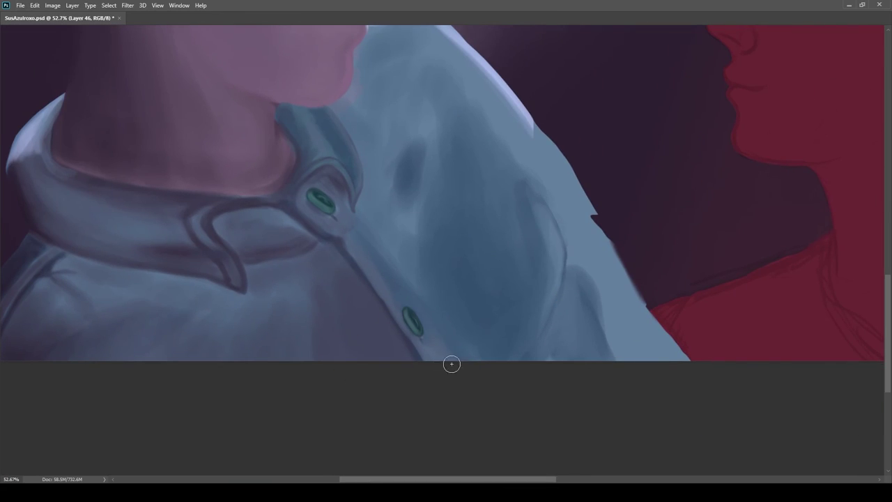
scroll(352, 230, up, 3)
scroll(405, 309, down, 4)
Step: Paint broad purple-grey shadows on the raised sleeve, beside the placket and along its outer fold, with a larger brush
key(bracketright)
key(bracketright)
key(bracketright)
key(bracketright)
key(bracketright)
key(bracketright)
key(bracketright)
drag(401, 303, 446, 353)
scroll(460, 327, down, 4)
scroll(482, 310, up, 5)
mouse_move(481, 321)
mouse_down()
mouse_move(475, 367)
mouse_move(473, 325)
mouse_up()
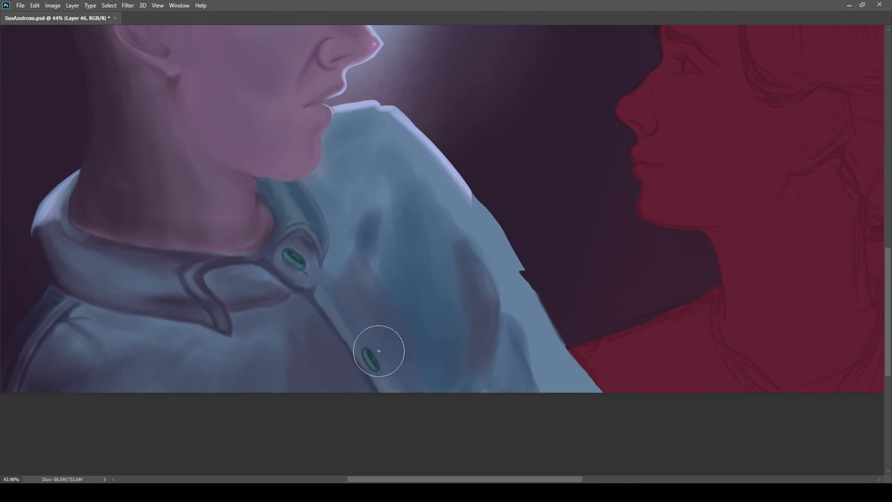
scroll(372, 340, down, 3)
scroll(439, 243, up, 3)
Step: Paint dark blue fold shadows beneath the shoulder's pale rim and beside the chin with a smaller brush
scroll(419, 235, up, 2)
key(bracketleft)
key(bracketleft)
key(bracketleft)
key(bracketleft)
key(bracketleft)
key(bracketleft)
key(bracketleft)
key(bracketleft)
key(bracketleft)
key(bracketleft)
scroll(541, 221, up, 3)
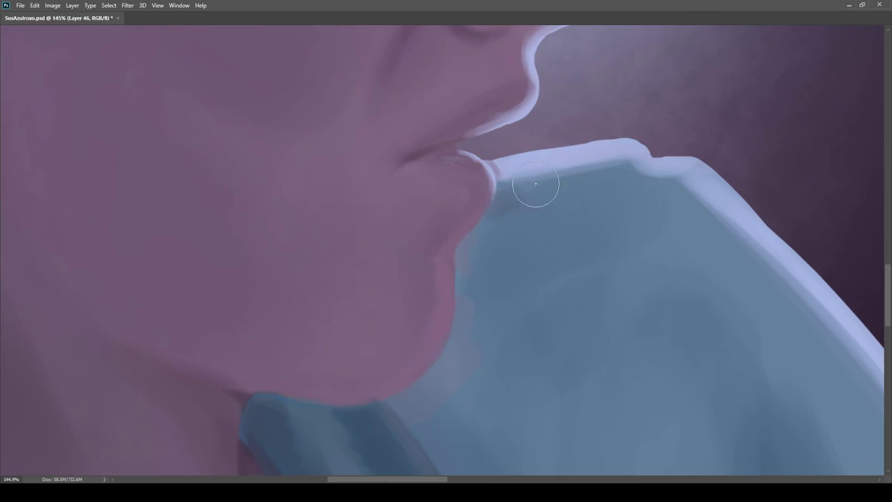
drag(636, 165, 451, 257)
mouse_move(535, 168)
mouse_down()
mouse_move(473, 253)
mouse_move(458, 317)
mouse_up()
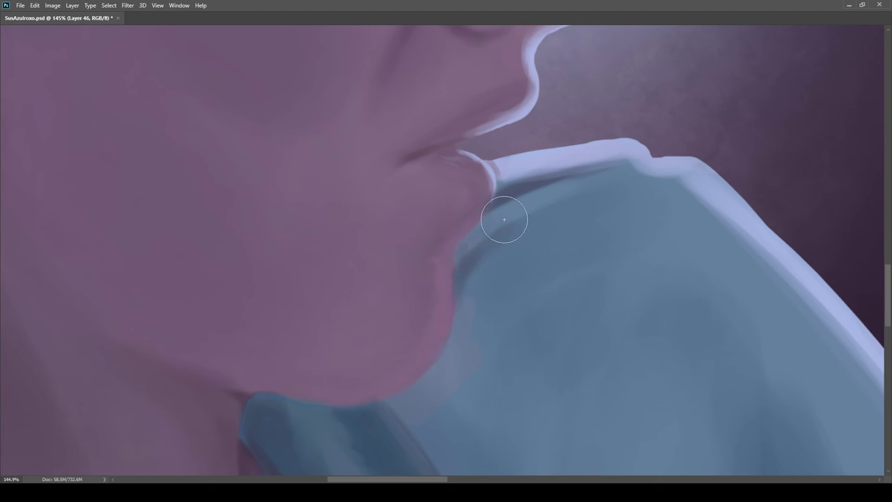
Step: Add a short dark fold below the shoulder notch and blend the pale patch beside the chin into the blue shirt
scroll(468, 239, down, 4)
scroll(517, 223, up, 5)
alt+click(413, 269)
scroll(416, 264, down, 3)
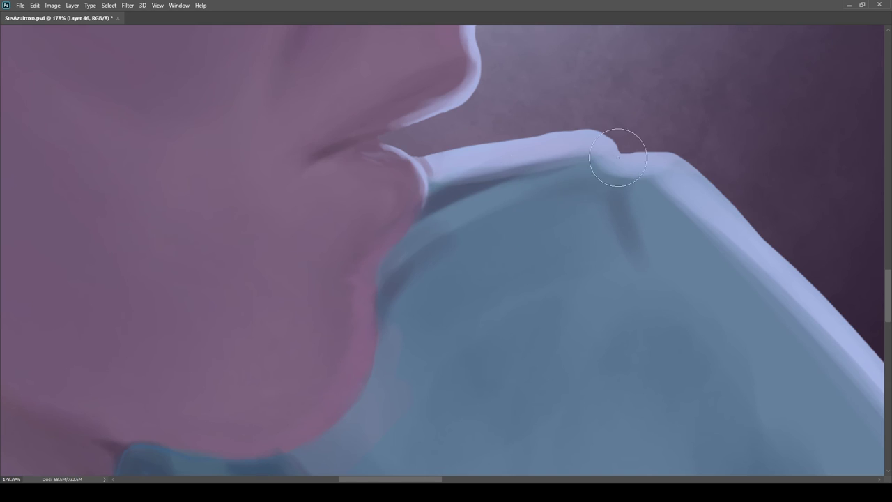
scroll(526, 189, down, 5)
scroll(498, 159, up, 5)
scroll(498, 160, up, 3)
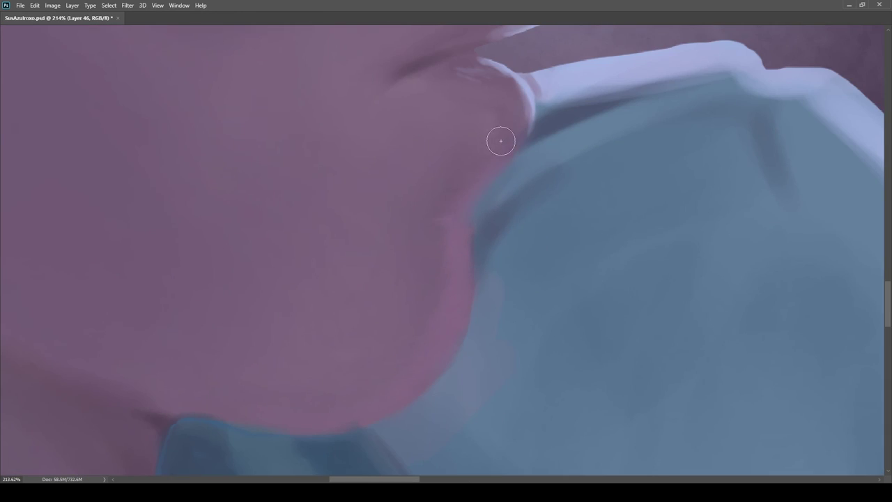
scroll(489, 179, down, 10)
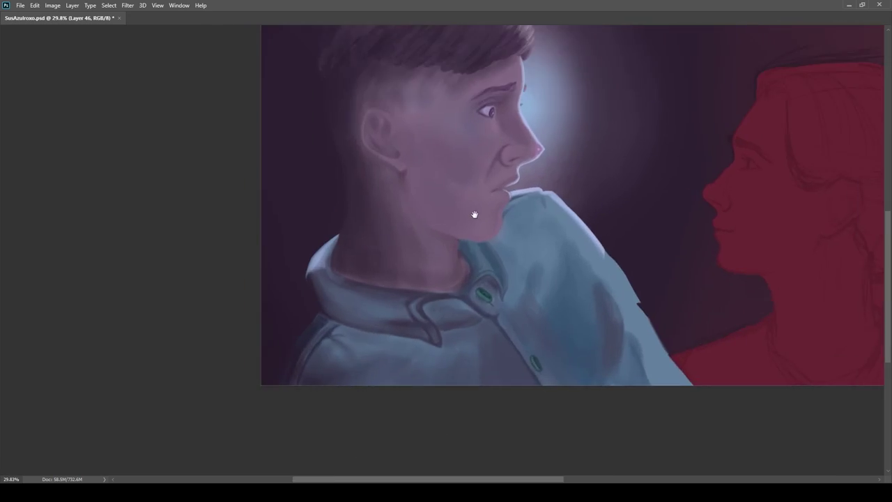
scroll(504, 254, up, 5)
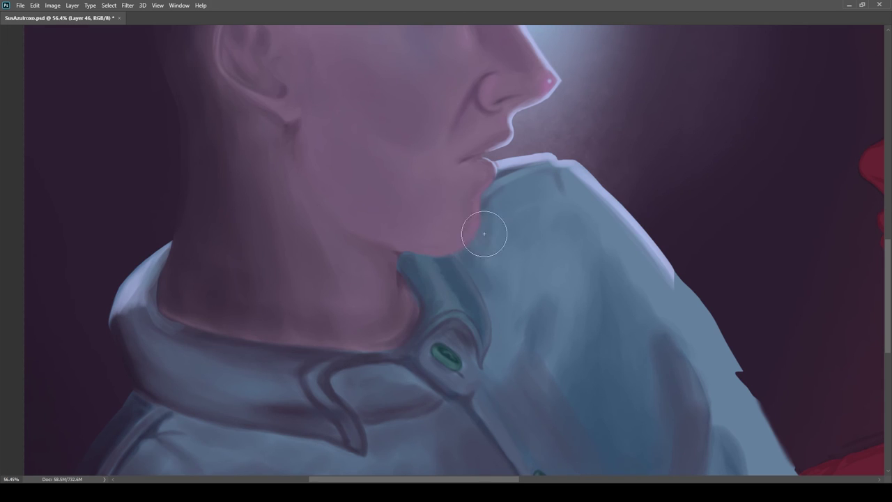
Step: Paint over the dark sleeve shadows with smoother mid-blue tones, keeping a faint fold near the outer edge
scroll(568, 301, down, 4)
mouse_move(568, 301)
mouse_down()
mouse_move(539, 347)
mouse_move(593, 276)
mouse_move(537, 285)
mouse_move(563, 373)
mouse_up()
drag(618, 289, 567, 320)
drag(628, 404, 592, 373)
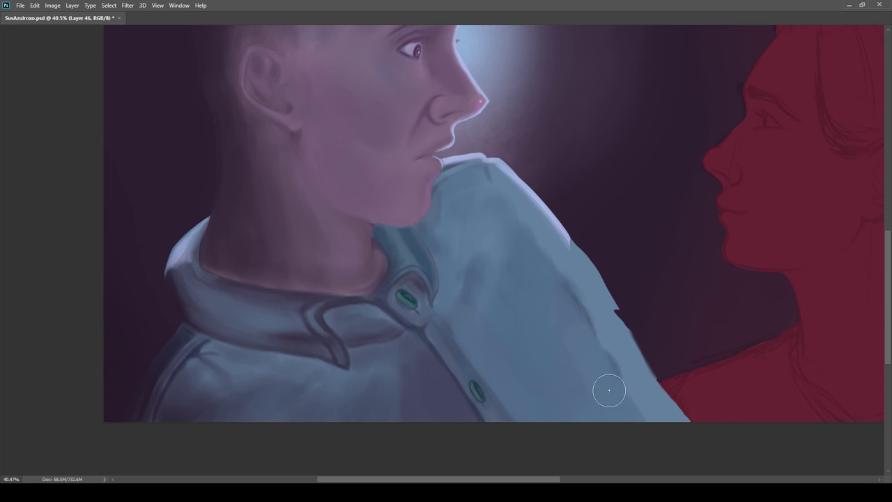
scroll(521, 307, down, 5)
scroll(521, 307, up, 4)
scroll(540, 262, down, 3)
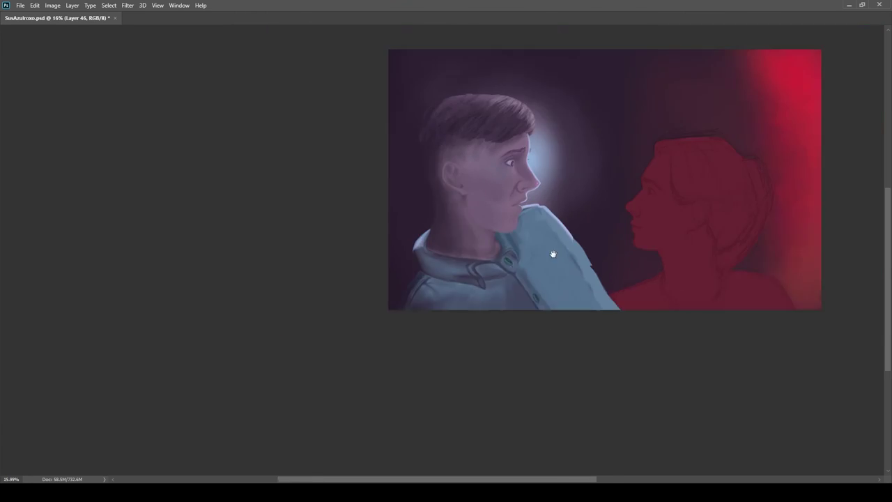
Step: Switch to Layer 4 and refine the sleeve's outer silhouette around the jagged notch
scroll(532, 237, up, 5)
scroll(534, 298, up, 4)
click(780, 455)
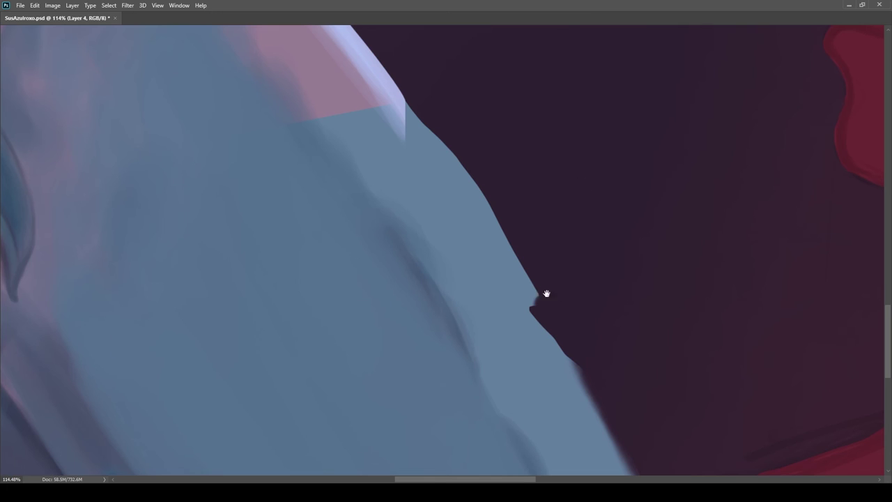
scroll(543, 352, up, 4)
drag(524, 273, 552, 249)
mouse_move(655, 400)
mouse_down()
mouse_move(452, 161)
mouse_move(513, 264)
mouse_up()
scroll(466, 167, down, 5)
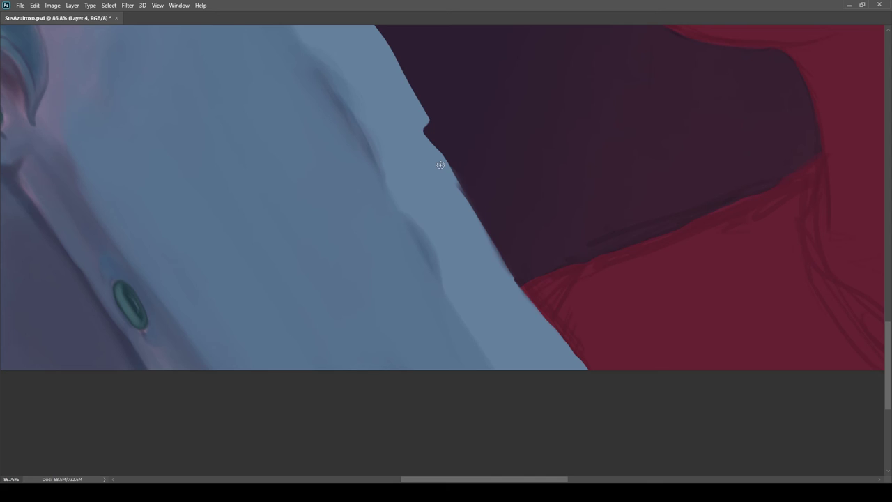
Step: Sharpen the sleeve's lower outer edge against the dark background and trim it with the eraser
drag(449, 180, 460, 205)
key(ctrl+z)
drag(442, 173, 507, 279)
key(e)
drag(593, 364, 559, 326)
drag(511, 302, 425, 300)
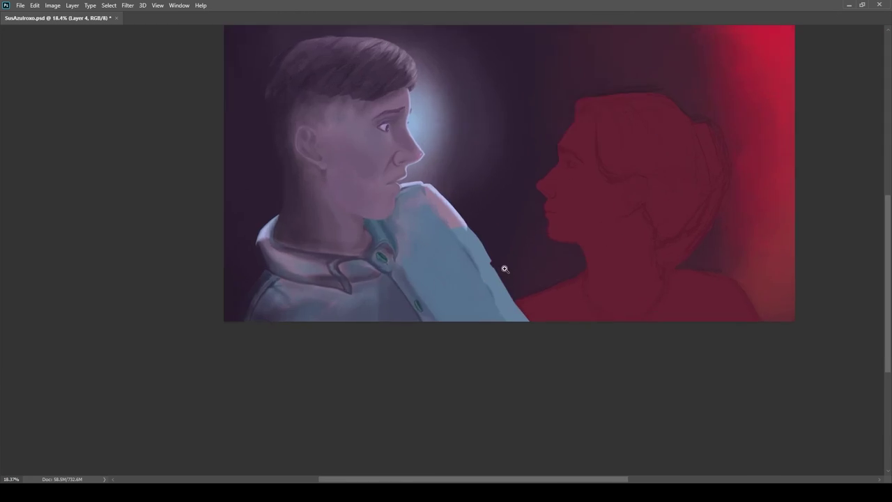
Step: Remove the pink patches from the shirt's sleeve and collar and return to Layer 46
drag(495, 270, 627, 269)
key([)
key([)
key([)
key([)
key([)
mouse_move(490, 255)
mouse_down()
mouse_move(461, 224)
mouse_move(390, 243)
mouse_up()
drag(519, 204, 573, 226)
drag(593, 418, 502, 416)
drag(483, 309, 634, 333)
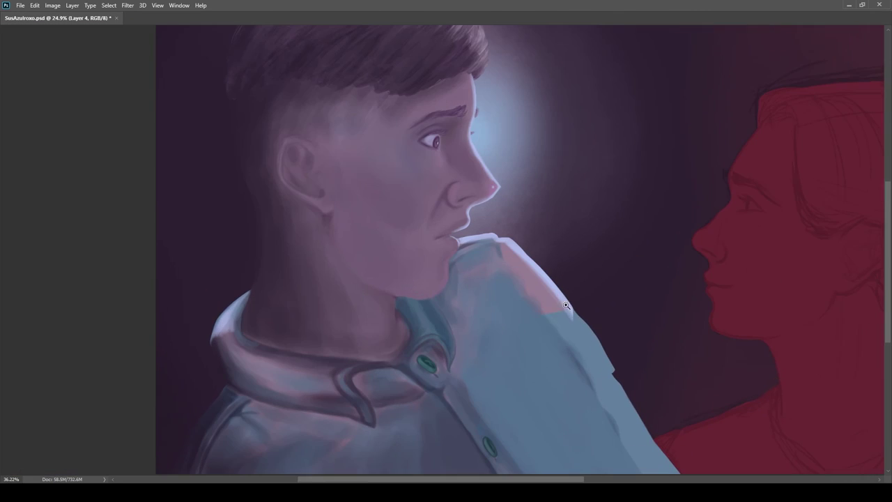
ctrl+click(535, 340)
key(Delete)
drag(760, 434, 758, 397)
drag(711, 379, 557, 215)
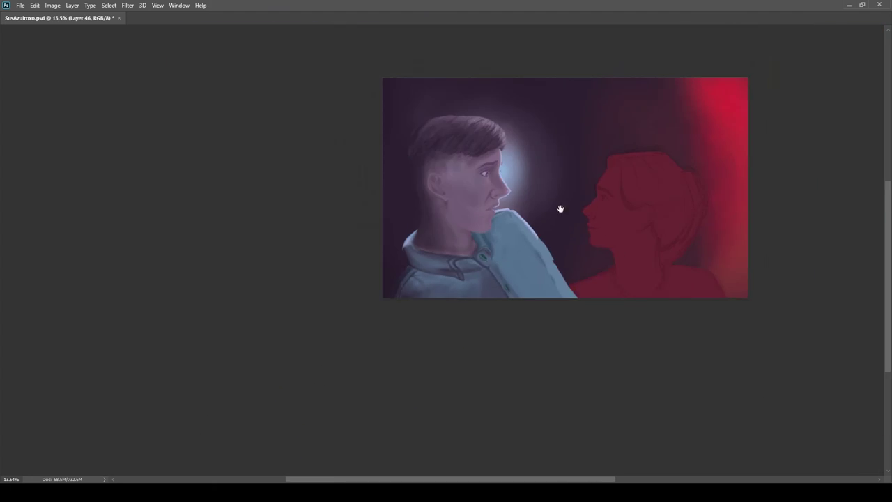
Step: On the luz copy layer, extend the lavender rim light down the sleeve's outer edge and add a short curved highlight at the shoulder notch
drag(500, 228, 592, 230)
drag(444, 232, 391, 235)
drag(614, 244, 535, 282)
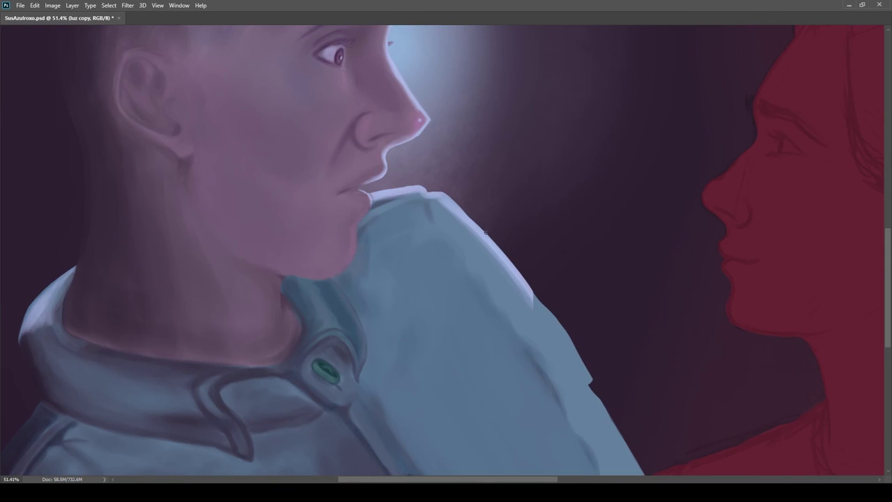
drag(494, 259, 579, 361)
scroll(462, 200, up, 2)
drag(452, 163, 465, 202)
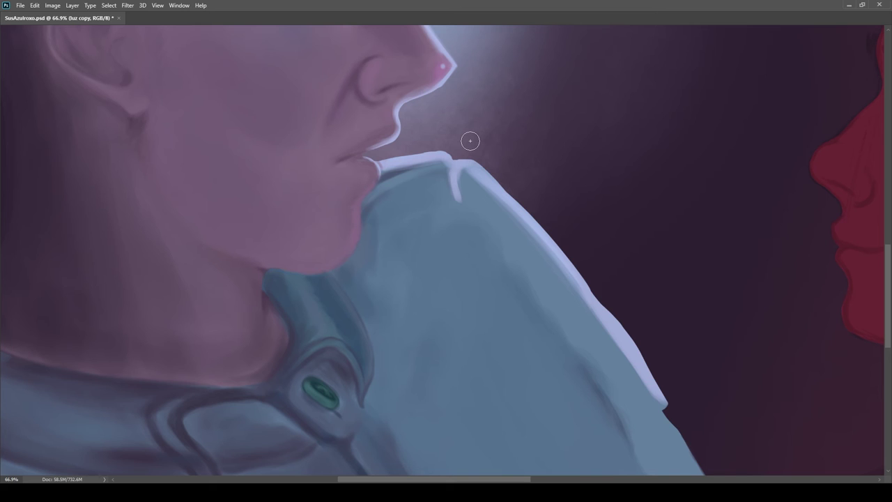
scroll(424, 211, down, 8)
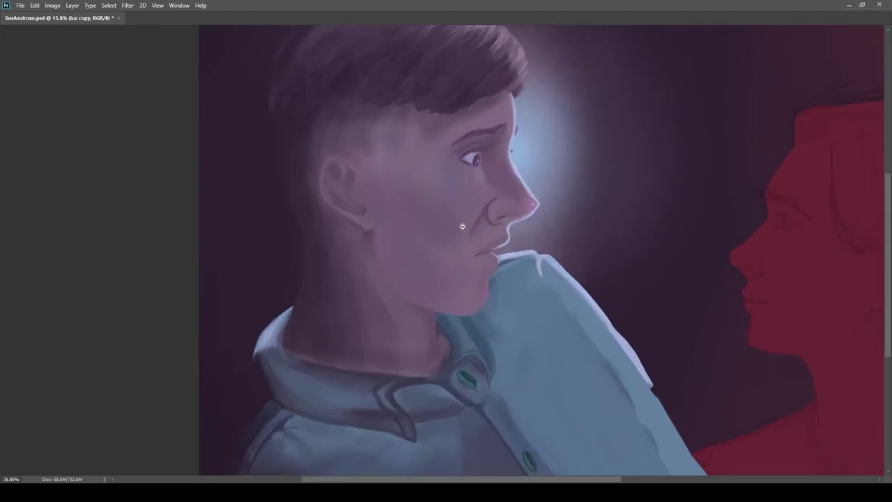
Step: Switch to Layer 36 and paint a thin pale rim-light line down the back of the man's neck
ctrl+click(373, 243)
scroll(372, 243, up, 8)
mouse_move(335, 233)
mouse_down()
mouse_move(327, 288)
mouse_move(331, 194)
mouse_up()
key(ctrl+z)
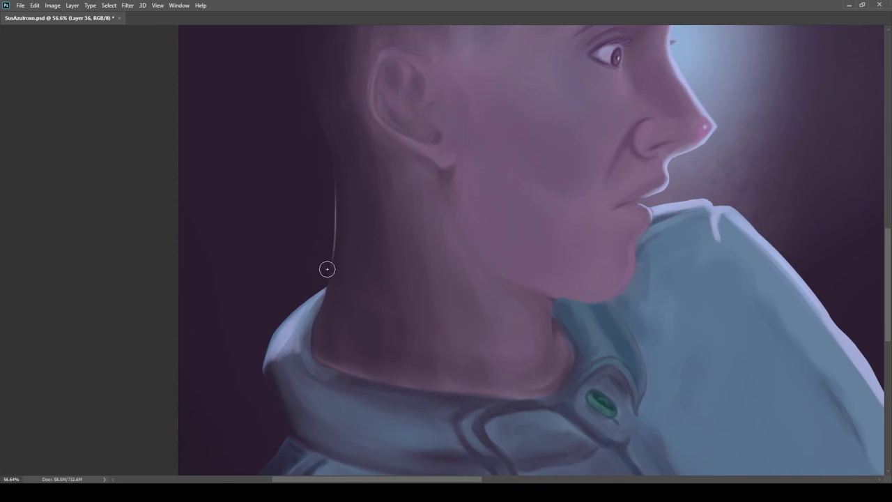
mouse_move(334, 227)
mouse_down()
mouse_move(335, 170)
mouse_move(356, 279)
mouse_up()
drag(355, 233, 333, 154)
mouse_move(326, 79)
mouse_down()
mouse_move(350, 243)
mouse_move(355, 198)
mouse_up()
Step: Refine the neck's rim light between the collar and the hairline into a tapered pale blue line
scroll(374, 180, down, 8)
scroll(374, 216, up, 8)
drag(448, 183, 433, 246)
scroll(352, 240, up, 3)
drag(352, 241, 338, 299)
scroll(337, 300, down, 8)
scroll(303, 267, up, 8)
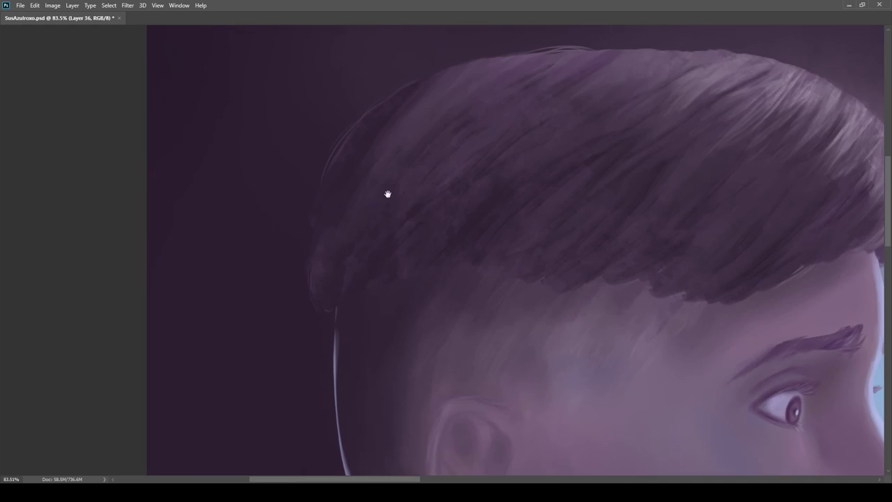
Step: Paint fine light strands along the outer edge of the hair at the back of the head
drag(307, 209, 346, 268)
drag(343, 163, 307, 279)
drag(356, 149, 324, 198)
drag(341, 179, 309, 271)
scroll(322, 253, down, 8)
scroll(484, 160, up, 8)
Step: Add more fine curved strands around the rear crown and nape hairline
drag(447, 162, 357, 223)
drag(387, 185, 322, 241)
drag(319, 233, 257, 310)
drag(225, 337, 348, 211)
drag(325, 269, 296, 337)
drag(313, 298, 295, 375)
scroll(395, 244, down, 8)
drag(483, 198, 348, 161)
scroll(388, 199, down, 2)
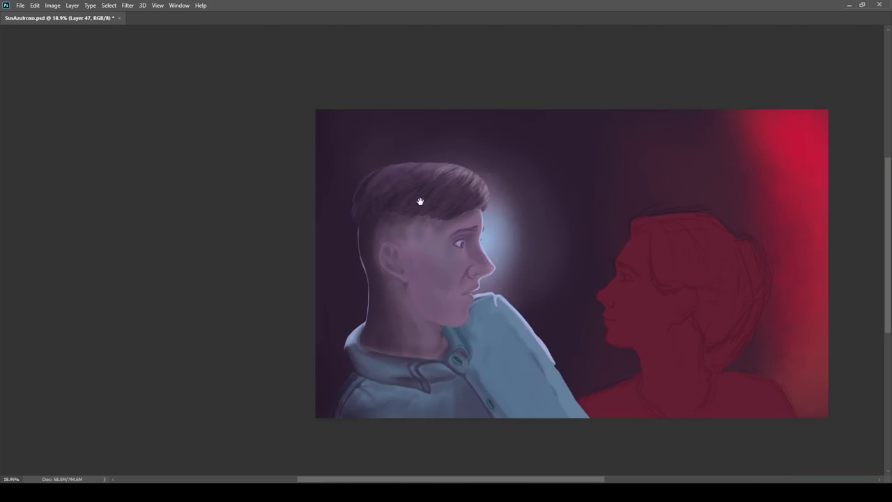
Step: Refine the hair on Layer 47 with fine strokes over the crown and fringe
scroll(475, 201, up, 8)
drag(499, 196, 476, 219)
drag(505, 174, 447, 262)
scroll(447, 262, down, 5)
scroll(459, 229, up, 4)
scroll(489, 161, down, 5)
scroll(564, 141, up, 4)
scroll(575, 144, down, 6)
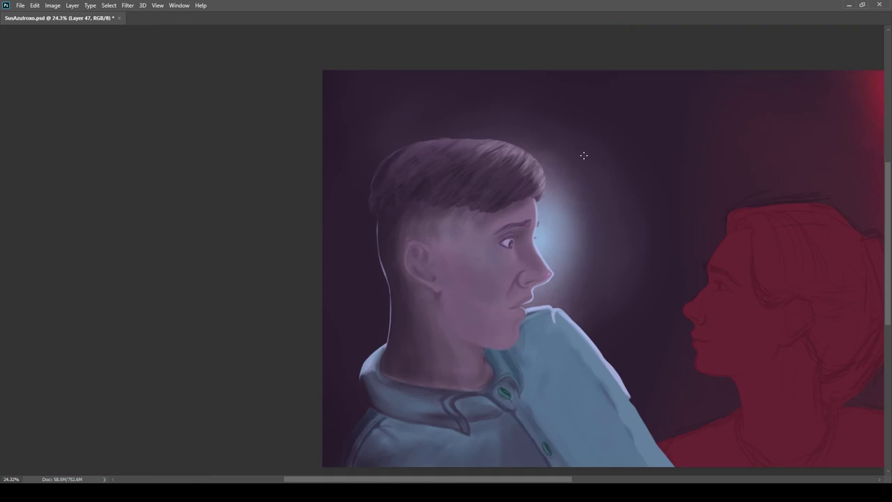
Step: Return to Layer 46 and paint soft shading with sampled shirt colours on the sleeve beside the button placket
drag(616, 369, 469, 279)
scroll(473, 314, up, 3)
mouse_move(488, 418)
mouse_down()
mouse_move(506, 345)
mouse_move(520, 367)
mouse_move(432, 374)
mouse_move(455, 418)
mouse_up()
alt+click(483, 270)
alt+click(456, 338)
alt+click(483, 279)
scroll(377, 310, up, 4)
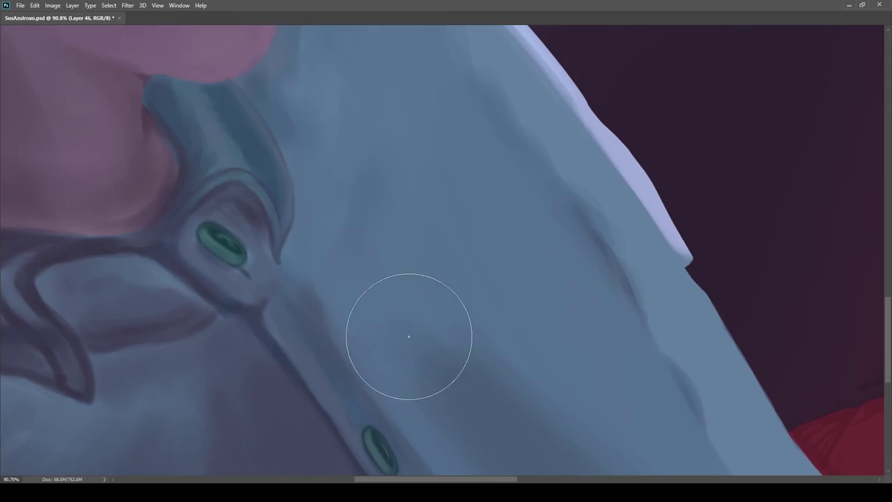
scroll(431, 356, down, 6)
alt+click(392, 384)
Step: Paint a soft dark fold running from the sleeve's notch toward the chest, using sampled shirt blues
scroll(443, 324, up, 2)
scroll(443, 324, up, 2)
alt+click(431, 303)
drag(481, 319, 466, 337)
alt+click(436, 314)
scroll(446, 373, down, 5)
drag(453, 393, 430, 338)
scroll(429, 339, up, 3)
alt+click(456, 219)
scroll(533, 345, down, 3)
scroll(498, 282, up, 2)
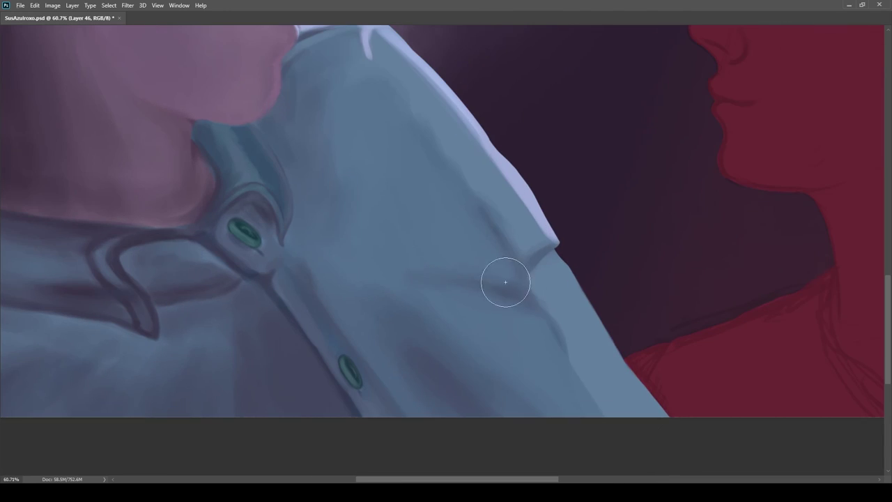
Step: Adjust the brush size and deepen the fold shadows across the lower sleeve
key(bracketleft)
key(bracketleft)
key(bracketleft)
key(bracketleft)
key(bracketleft)
key(bracketright)
key(bracketright)
key(bracketright)
key(bracketright)
key(bracketright)
key(bracketright)
key(bracketright)
mouse_move(600, 412)
mouse_down()
mouse_move(587, 392)
mouse_move(581, 420)
mouse_up()
scroll(428, 299, down, 3)
scroll(448, 322, up, 2)
key(bracketleft)
key(bracketleft)
key(bracketleft)
key(bracketleft)
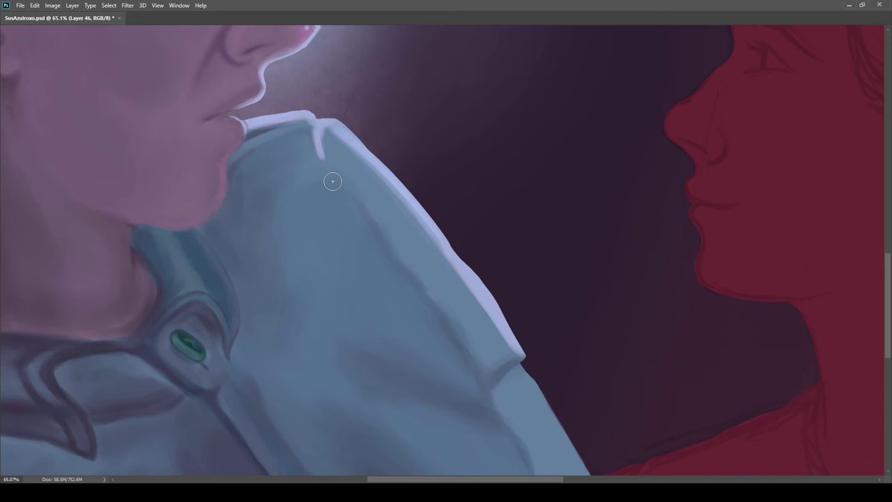
Step: Paint a shadowed, rolled-over fold with a smaller brush at the sleeve's outer notch
drag(525, 425, 582, 422)
mouse_move(373, 257)
mouse_down()
mouse_move(469, 223)
mouse_move(387, 245)
mouse_move(330, 212)
mouse_move(443, 250)
mouse_move(458, 221)
mouse_move(515, 194)
mouse_up()
key(bracketleft)
key(bracketleft)
key(bracketleft)
drag(429, 251, 510, 195)
mouse_move(547, 223)
mouse_down()
mouse_move(488, 285)
mouse_move(592, 298)
mouse_up()
Step: Blend the fold shadow on the inner side of the notch using a larger brush and sampled shirt blue
scroll(597, 364, down, 10)
key(bracketright)
key(bracketright)
key(bracketright)
key(bracketright)
key(bracketright)
alt+click(404, 317)
drag(364, 258, 406, 358)
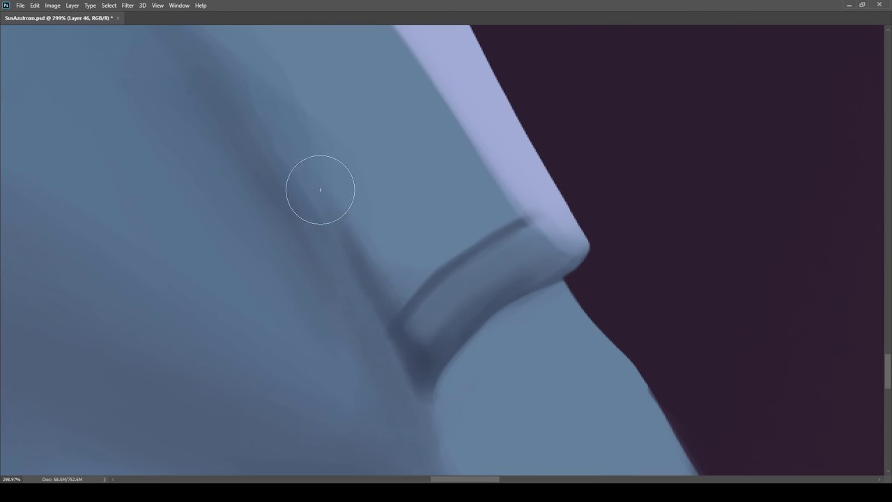
scroll(373, 284, down, 5)
scroll(360, 238, up, 5)
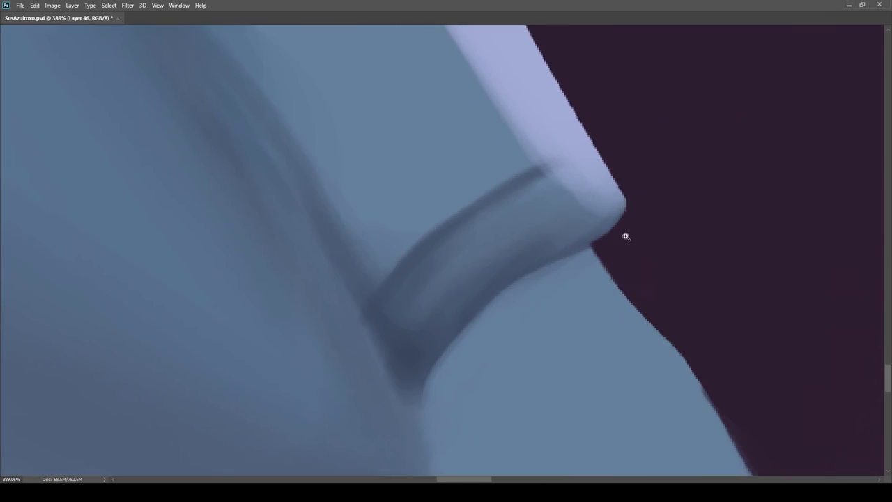
scroll(607, 241, down, 7)
scroll(532, 219, up, 3)
Step: Paint a short dark crease above the notch and darken the long fold leading up to the shoulder highlight
key(bracketright)
key(bracketright)
key(bracketright)
key(bracketright)
key(bracketright)
key(bracketright)
drag(498, 229, 540, 313)
drag(387, 110, 426, 184)
key(bracketleft)
key(bracketleft)
key(bracketleft)
key(bracketleft)
key(bracketleft)
key(bracketleft)
key(bracketleft)
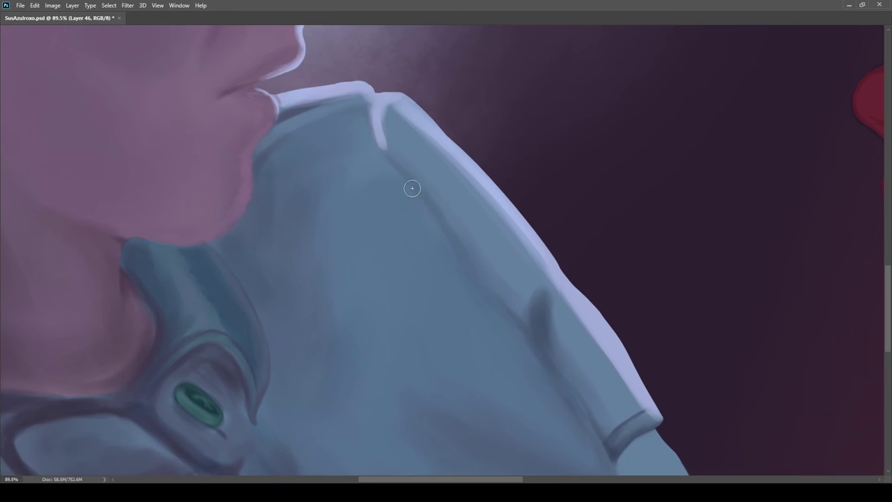
Step: Blend the short crease into the sleeve's outer panel and soften the long fold below the shoulder
scroll(438, 218, down, 1)
drag(482, 252, 550, 312)
alt+click(524, 281)
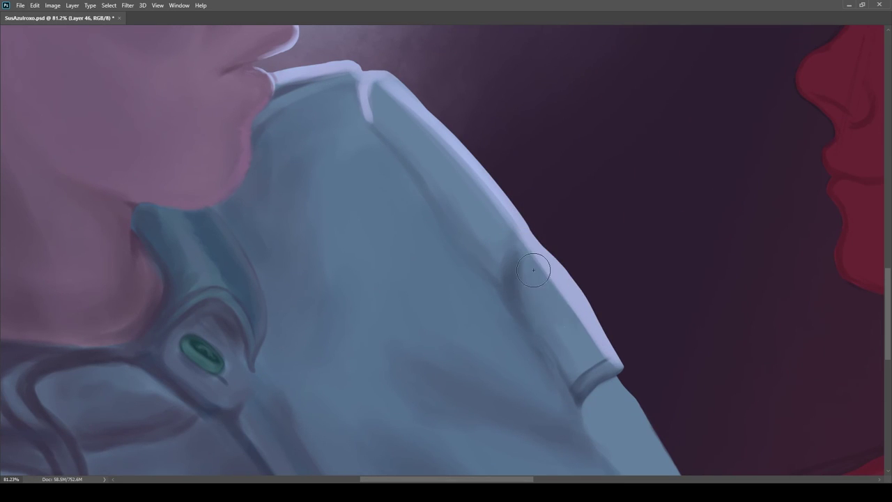
drag(514, 239, 531, 319)
drag(400, 167, 475, 250)
scroll(503, 312, down, 8)
mouse_move(503, 312)
mouse_down()
mouse_move(466, 239)
mouse_move(465, 196)
mouse_up()
scroll(466, 239, up, 3)
Step: Touch up the shading beneath the notch with a small brush and soften the mid-sleeve with a larger one
alt+click(543, 300)
key(bracketleft)
key(bracketleft)
key(bracketleft)
drag(556, 284, 537, 298)
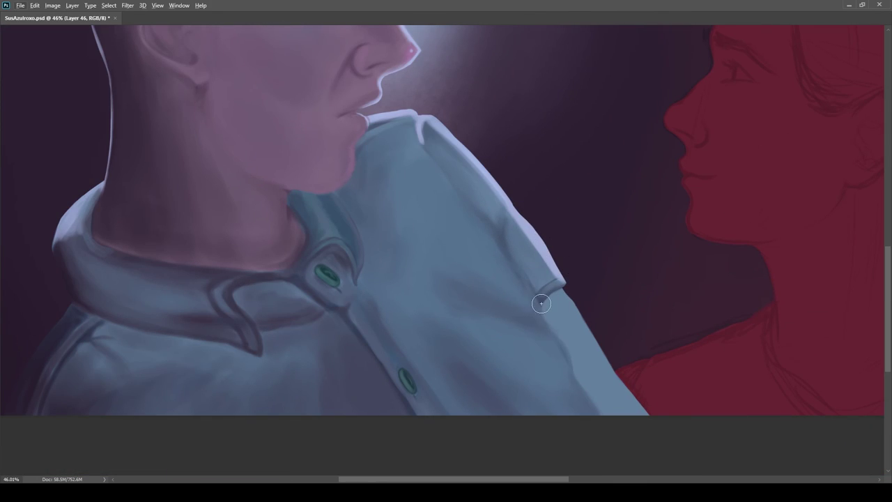
key(bracketright)
key(bracketright)
key(bracketright)
key(bracketright)
key(bracketright)
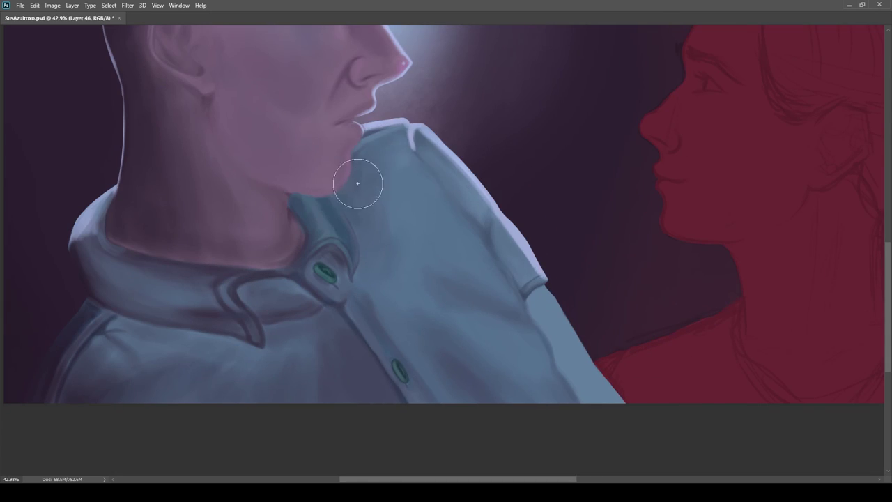
drag(434, 252, 402, 256)
scroll(402, 256, down, 2)
Step: Switch to Layer 4, lasso the excess along the sleeve's outer edge below the notch and delete it
scroll(597, 324, up, 5)
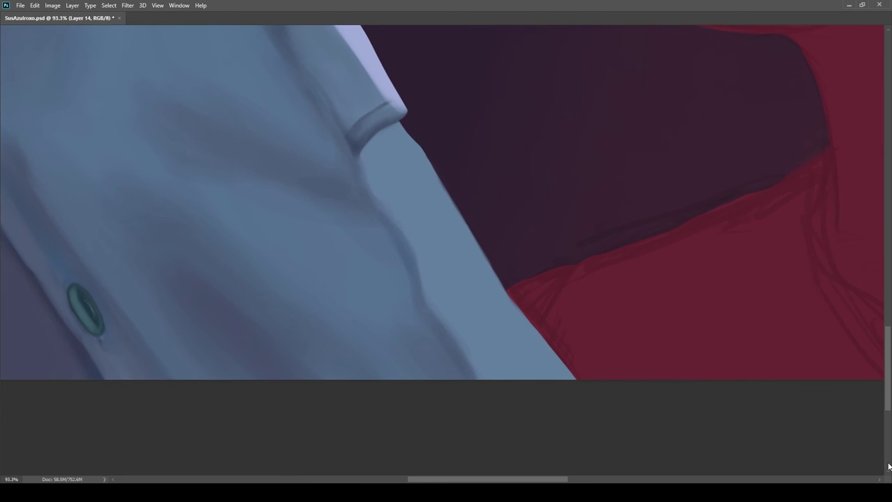
scroll(478, 321, down, 3)
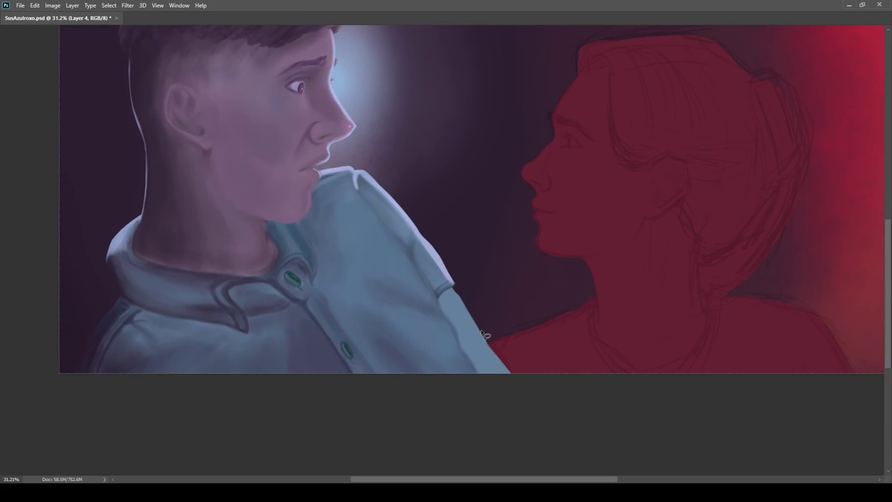
scroll(485, 337, up, 3)
scroll(413, 219, up, 2)
mouse_move(371, 134)
mouse_down()
mouse_move(464, 259)
mouse_move(454, 137)
mouse_move(390, 131)
mouse_up()
key(Delete)
key(ctrl+d)
Step: Try to smooth the sleeve's outer edge below the notch with a small brush, and undo the last two changes
key(b)
alt+click(403, 224)
key(bracketleft)
key(bracketleft)
key(bracketleft)
key(bracketleft)
key(bracketleft)
key(bracketleft)
key(bracketleft)
key(bracketleft)
key(bracketleft)
key(bracketleft)
mouse_move(392, 172)
mouse_down()
mouse_move(427, 212)
mouse_move(415, 188)
mouse_up()
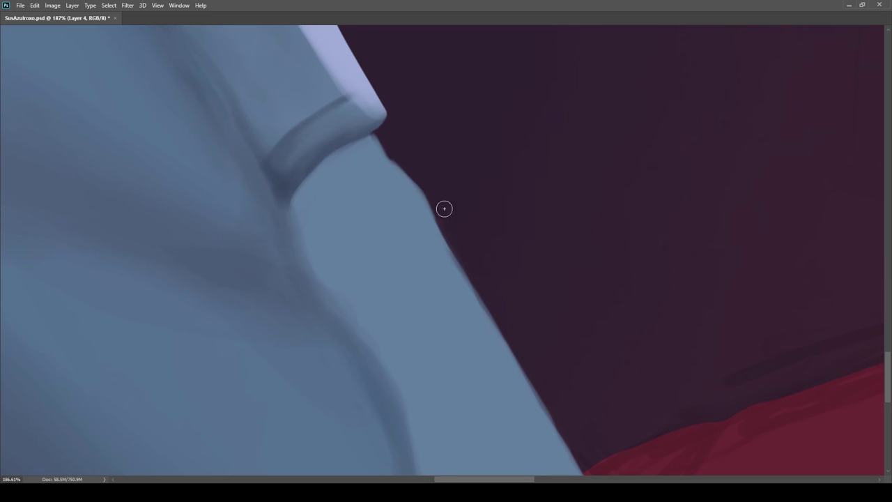
drag(428, 220, 463, 288)
scroll(372, 143, up, 3)
key(ctrl+z)
key(ctrl+z)
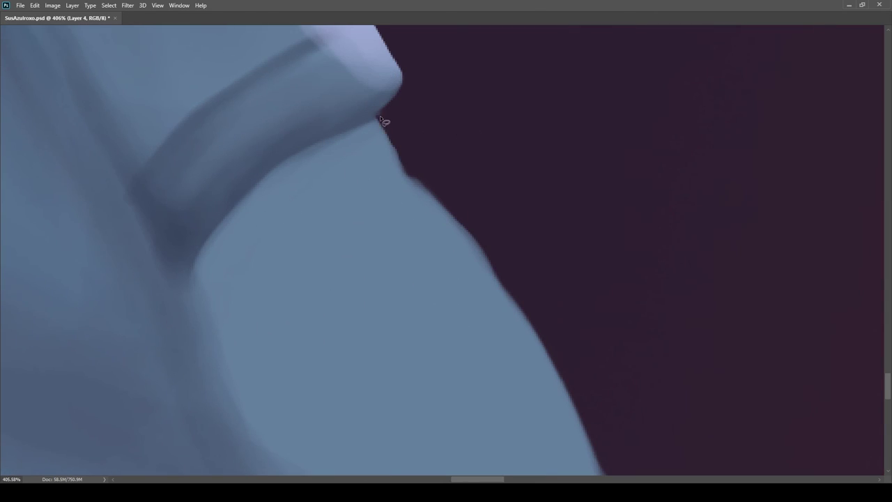
Step: Trim the sleeve's lower outer silhouette from beneath the notch down to the canvas edge
drag(447, 90, 390, 105)
scroll(500, 221, down, 2)
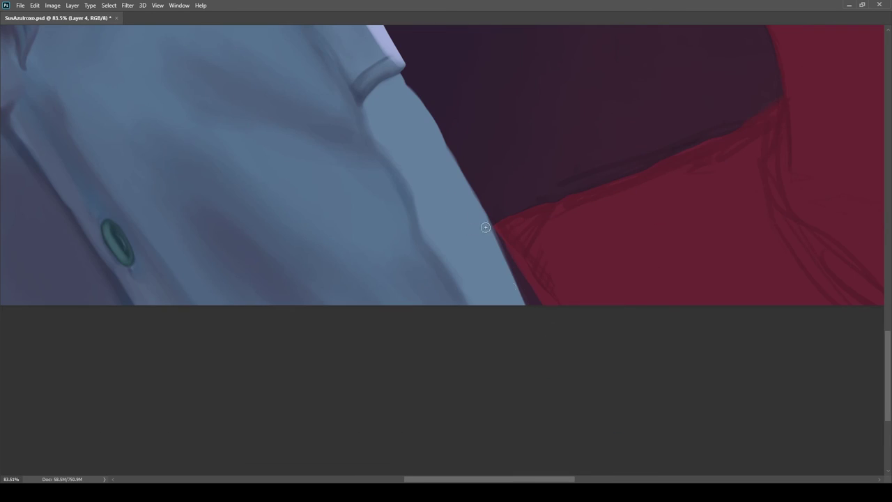
scroll(506, 287, down, 4)
scroll(578, 261, up, 5)
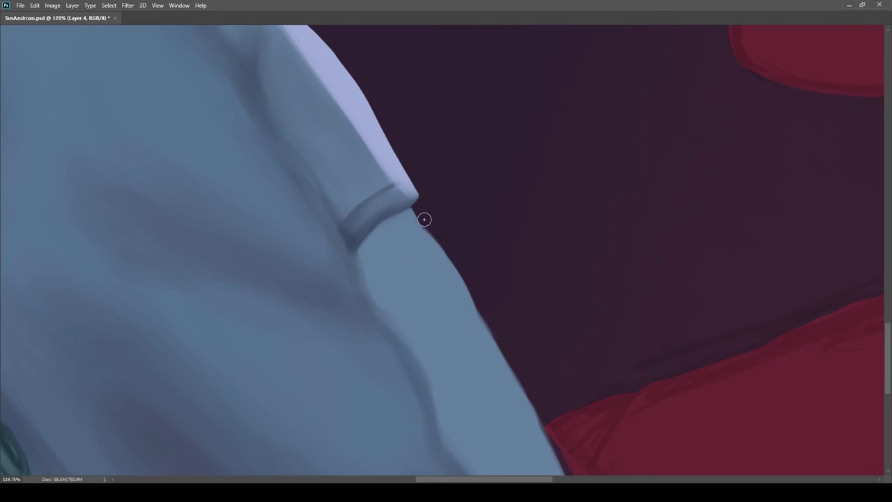
scroll(452, 264, down, 2)
scroll(450, 221, down, 3)
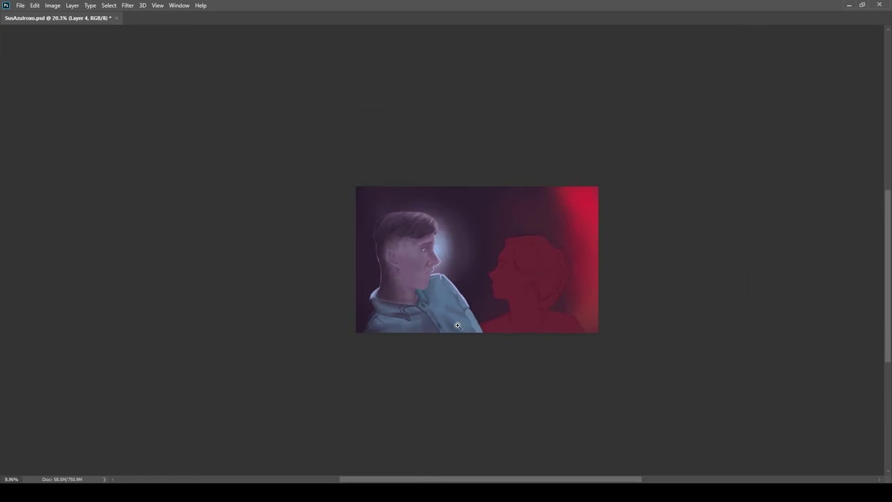
Step: Paint the forearm below the sleeve cuff in a muted mauve skin tone on Layer 48, over the blue
scroll(491, 328, up, 2)
scroll(426, 323, down, 3)
scroll(444, 309, up, 1)
scroll(453, 322, up, 4)
scroll(453, 322, down, 3)
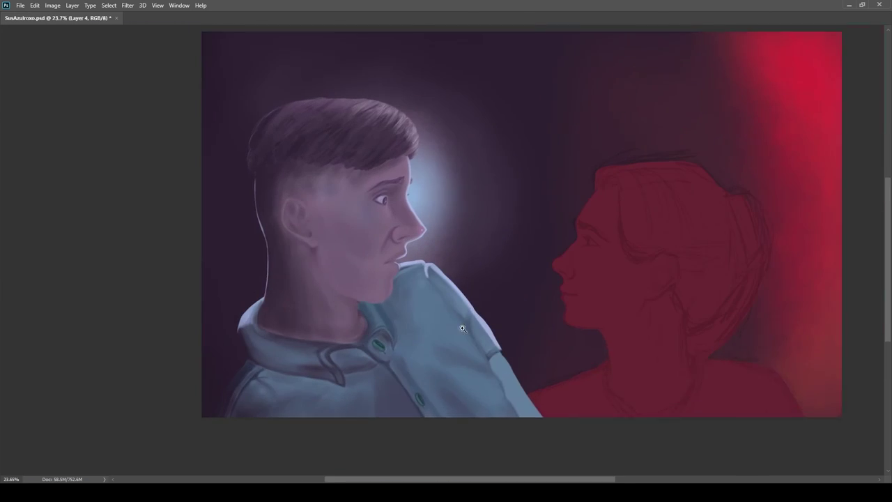
scroll(422, 287, up, 3)
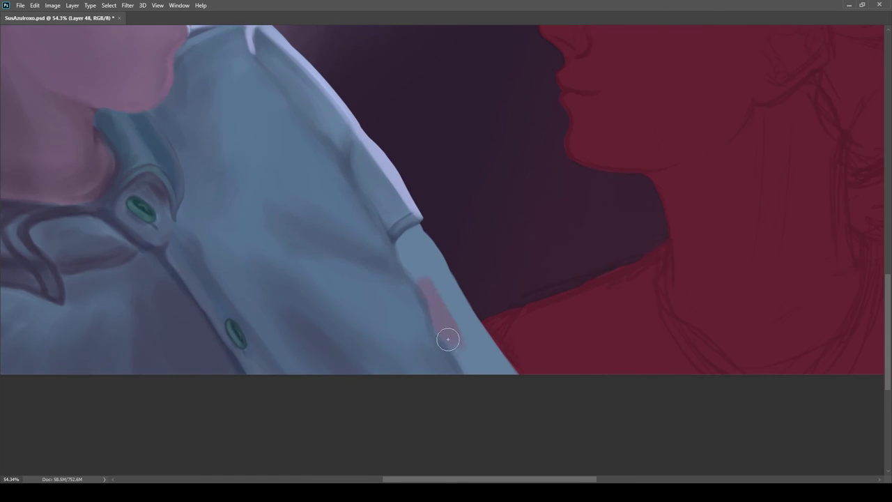
scroll(418, 230, up, 2)
scroll(432, 219, down, 4)
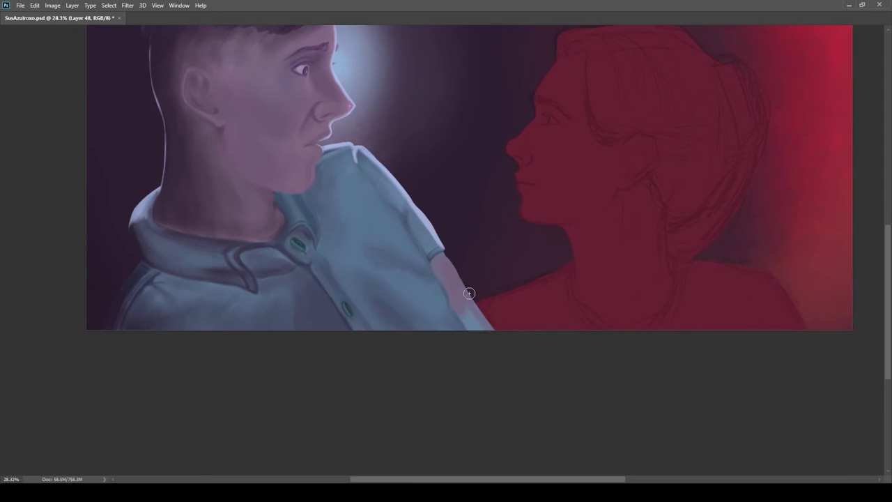
scroll(496, 293, up, 3)
scroll(496, 292, up, 3)
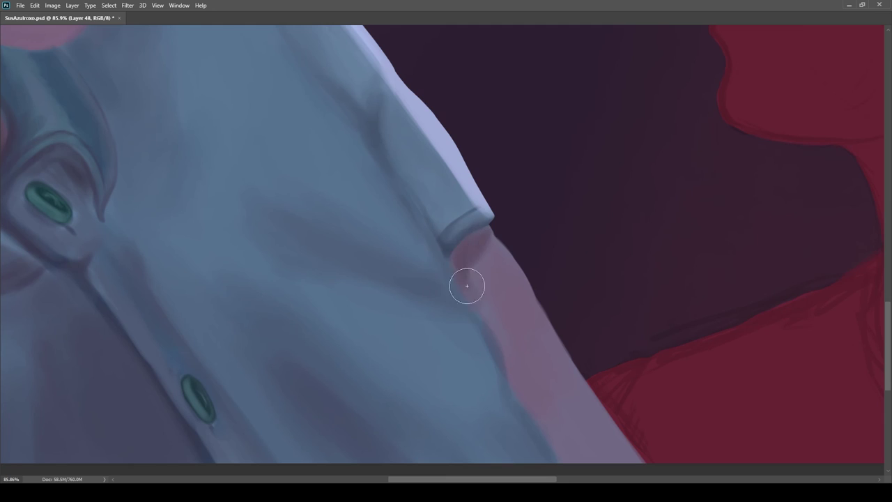
Step: Fill out the forearm down to the canvas edge and shade it beneath the cuff with mauves sampled from the arm
scroll(473, 277, down, 2)
scroll(454, 256, down, 4)
scroll(461, 262, up, 4)
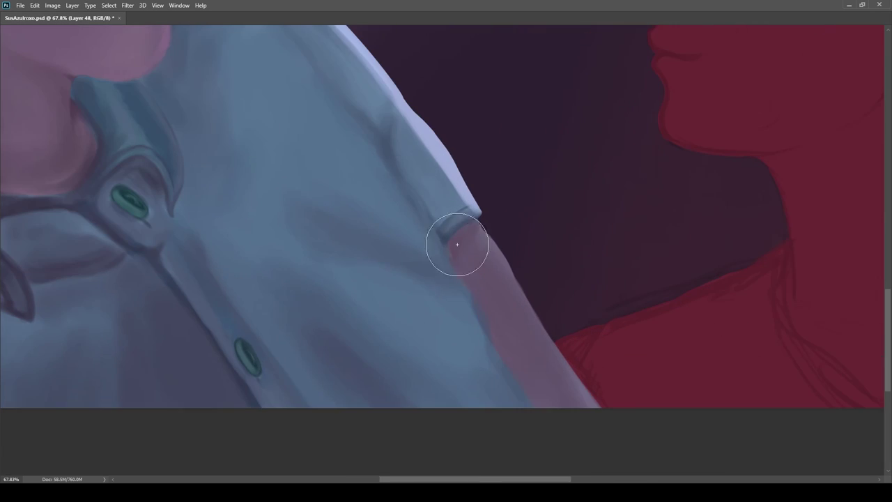
alt+click(472, 295)
scroll(462, 268, up, 5)
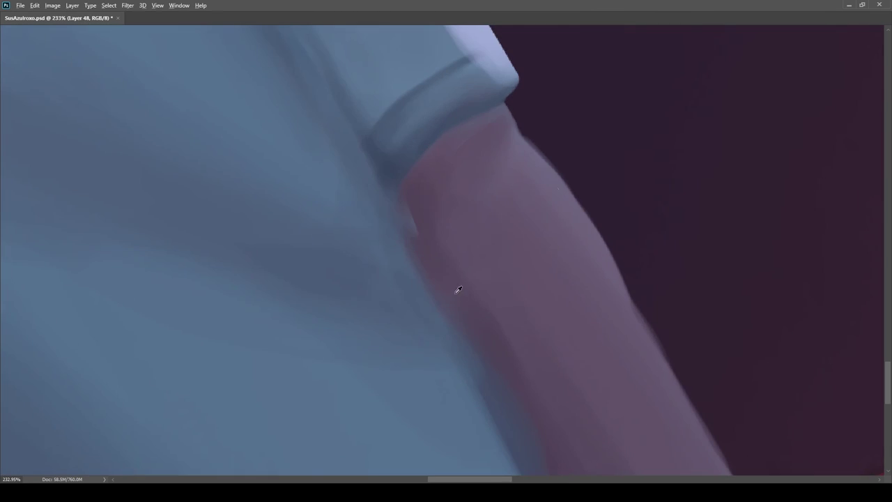
alt+click(554, 223)
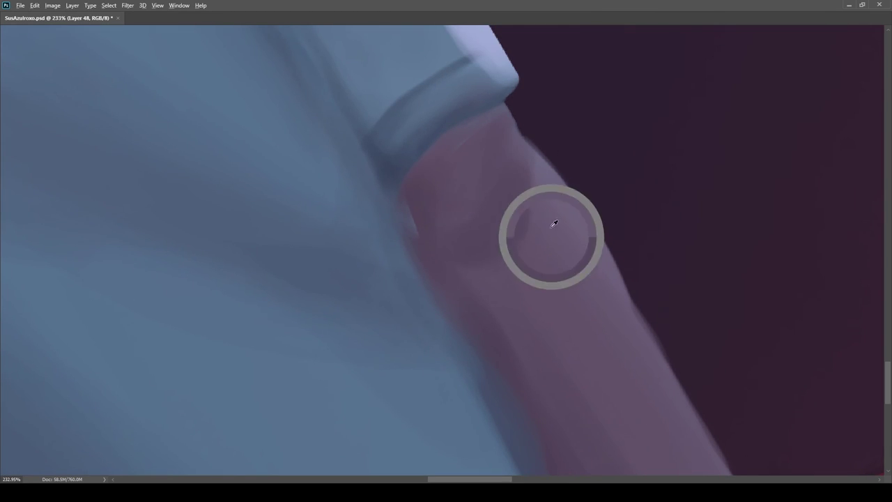
scroll(457, 155, down, 6)
scroll(462, 254, up, 4)
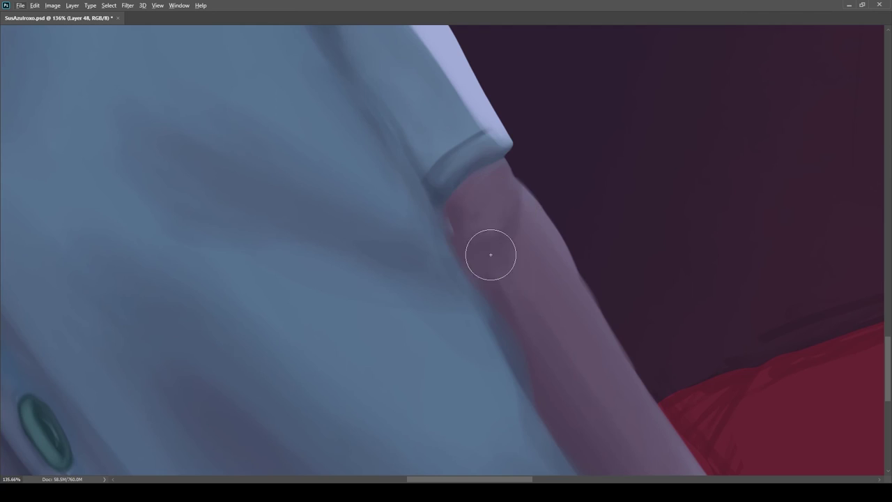
Step: Blend the forearm shading below the cuff and clean the edge where the arm meets the shirt
scroll(516, 212, up, 1)
scroll(613, 379, down, 3)
key(bracketright)
key(bracketright)
key(bracketright)
key(bracketright)
key(bracketright)
key(bracketright)
scroll(408, 183, up, 4)
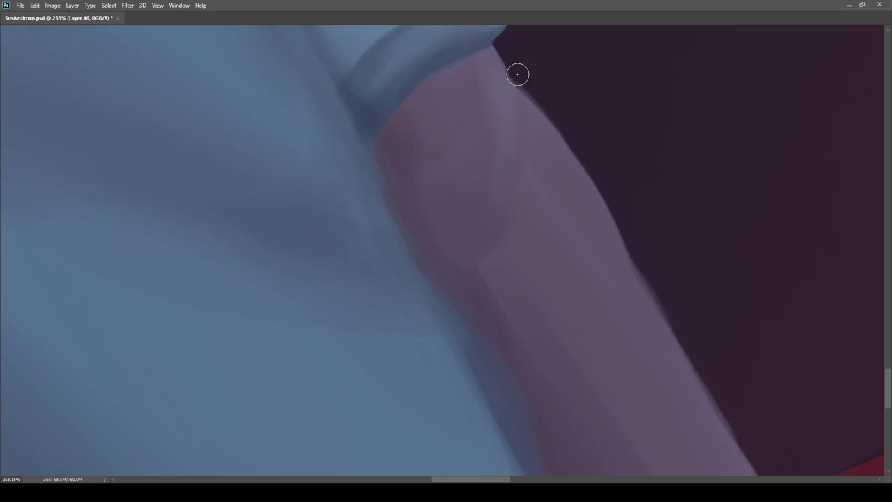
Step: Switch to the luz copy layer and refine the pale rim light on the cuff's outer corner with a small brush
scroll(517, 74, down, 5)
scroll(484, 239, up, 3)
scroll(528, 262, down, 5)
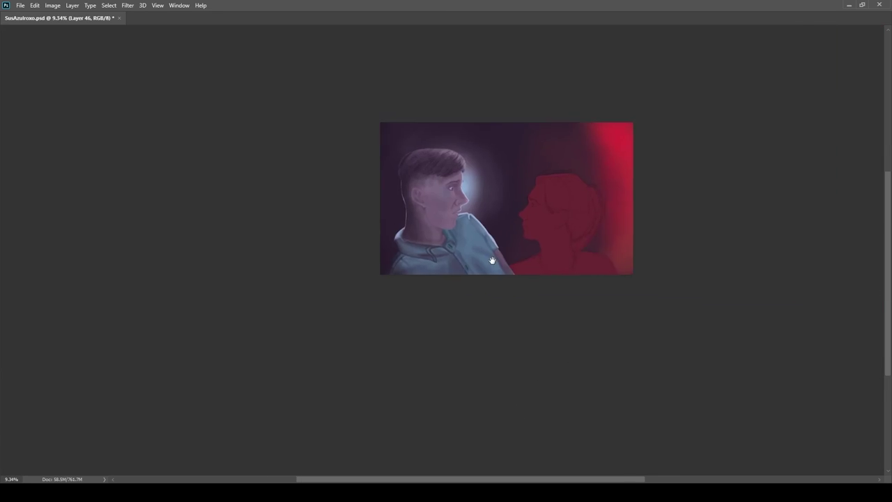
scroll(531, 259, up, 5)
key(bracketright)
key(bracketright)
key(bracketright)
key(bracketright)
key(bracketright)
key(bracketright)
ctrl+click(444, 176)
scroll(441, 199, up, 3)
key(bracketleft)
key(bracketleft)
key(bracketleft)
key(bracketleft)
key(bracketleft)
key(bracketleft)
key(bracketleft)
key(bracketleft)
key(bracketleft)
key(bracketleft)
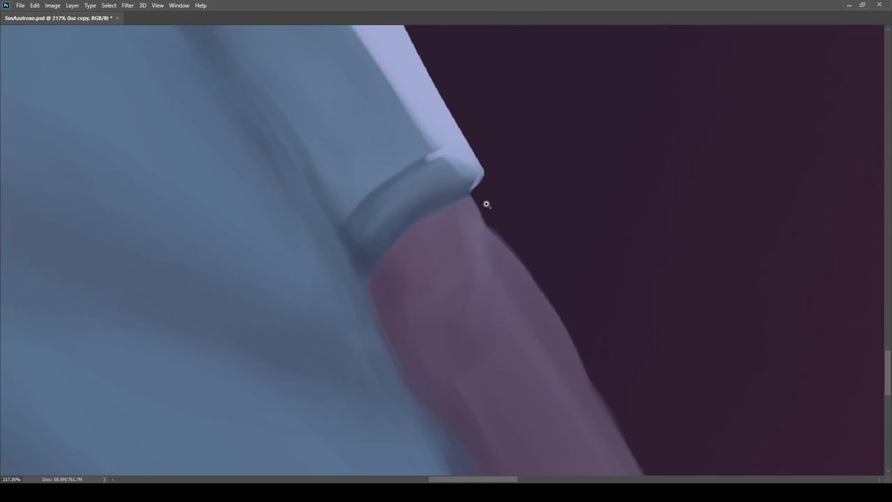
Step: Add a thin pale rim light along the forearm's outer edge just below the cuff
scroll(506, 194, down, 4)
scroll(459, 259, up, 3)
scroll(451, 211, down, 3)
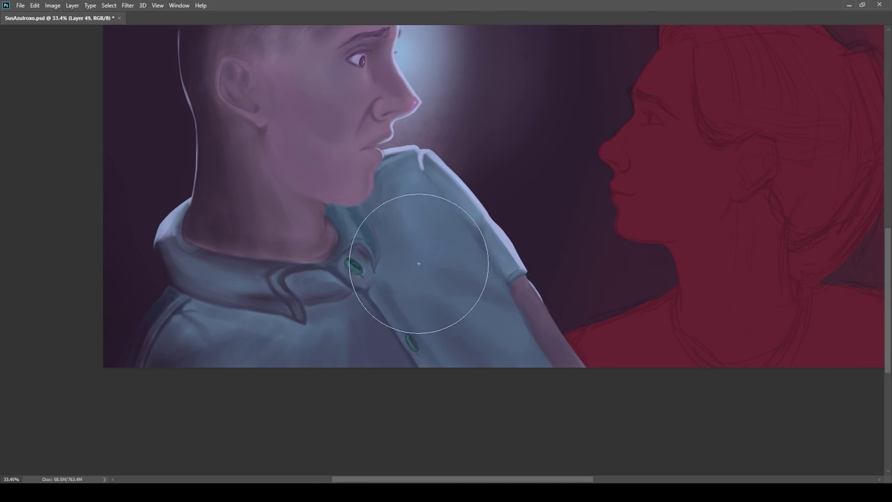
Step: Tone the shirt front and collar area with broad, soft strokes of a large brush on Layer 49
scroll(449, 317, down, 1)
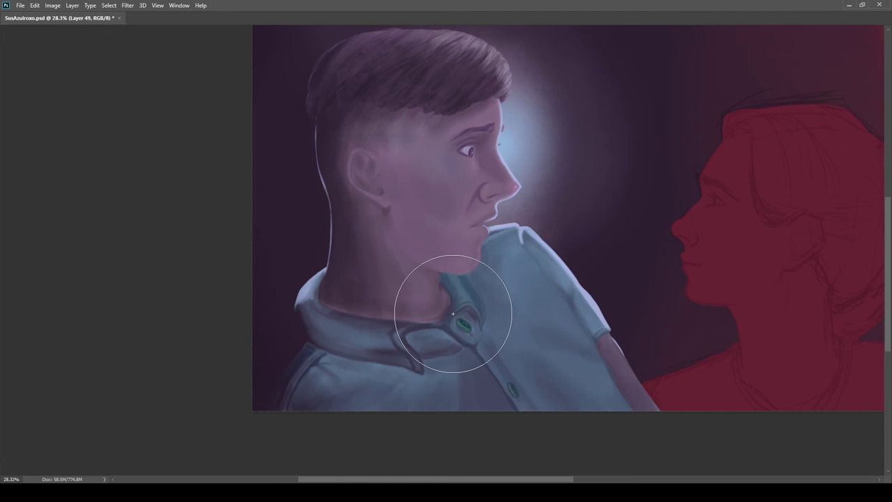
drag(472, 340, 395, 340)
drag(486, 324, 648, 324)
drag(470, 287, 471, 258)
drag(488, 265, 421, 267)
scroll(421, 267, down, 3)
scroll(537, 279, up, 2)
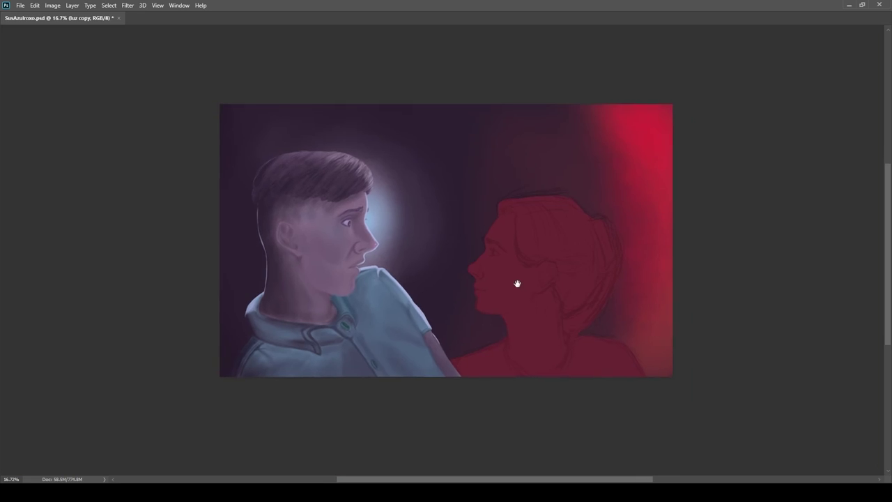
Step: Touch up the rim light on the luz copy layer with a much smaller brush
scroll(530, 296, up, 5)
key(b)
key(bracketleft)
key(bracketleft)
key(bracketleft)
key(bracketleft)
key(bracketleft)
key(bracketleft)
key(bracketleft)
key(bracketleft)
key(bracketleft)
key(bracketleft)
key(bracketleft)
key(bracketleft)
key(bracketleft)
key(bracketleft)
key(bracketleft)
scroll(465, 368, down, 5)
scroll(519, 271, up, 1)
Step: Lasso a small area of the painting and shift it slightly with Free Transform
scroll(557, 233, up, 5)
key(l)
mouse_move(432, 202)
mouse_down()
mouse_move(520, 307)
mouse_move(433, 202)
mouse_up()
key(ctrl+t)
drag(568, 198, 573, 208)
key(Return)
scroll(453, 199, down, 4)
scroll(498, 211, up, 5)
scroll(350, 295, down, 5)
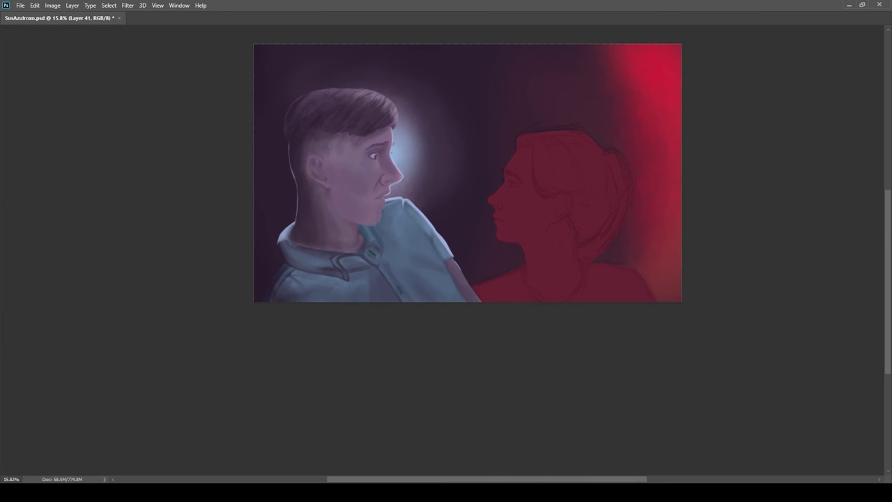
Step: Examine the outline of the woman's red silhouette on Layer 43 from the face down to the shoulder, without the sketch lines
scroll(474, 275, up, 2)
scroll(519, 255, down, 2)
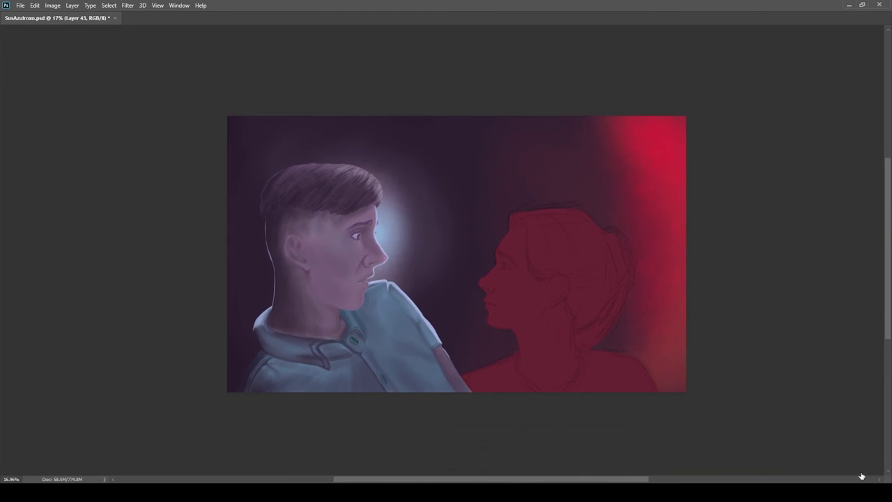
scroll(493, 288, up, 8)
ctrl+click(510, 339)
scroll(465, 338, up, 3)
drag(478, 294, 438, 347)
scroll(480, 334, down, 3)
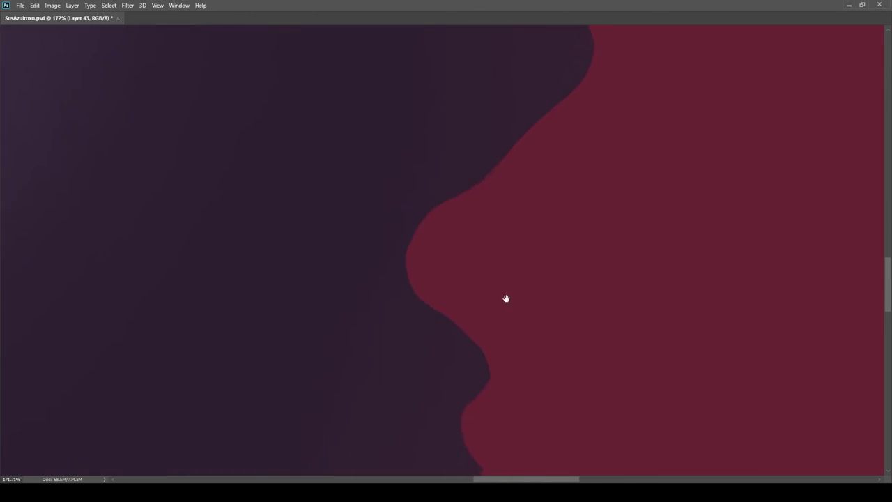
drag(484, 328, 562, 282)
scroll(516, 259, up, 3)
scroll(475, 225, down, 2)
drag(557, 446, 510, 197)
scroll(419, 174, down, 4)
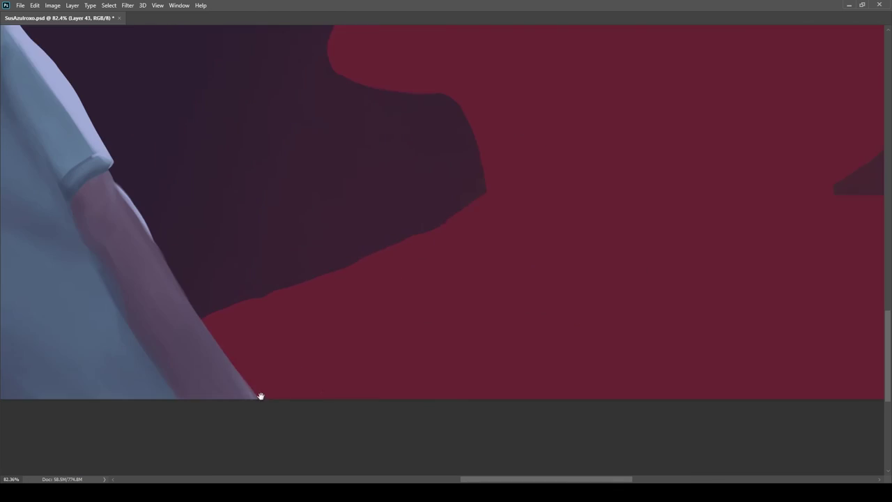
drag(281, 398, 402, 375)
Step: Paint soft blue-grey light over the woman's forehead, nose, chin and front of the neck on Layer 50
scroll(474, 362, down, 5)
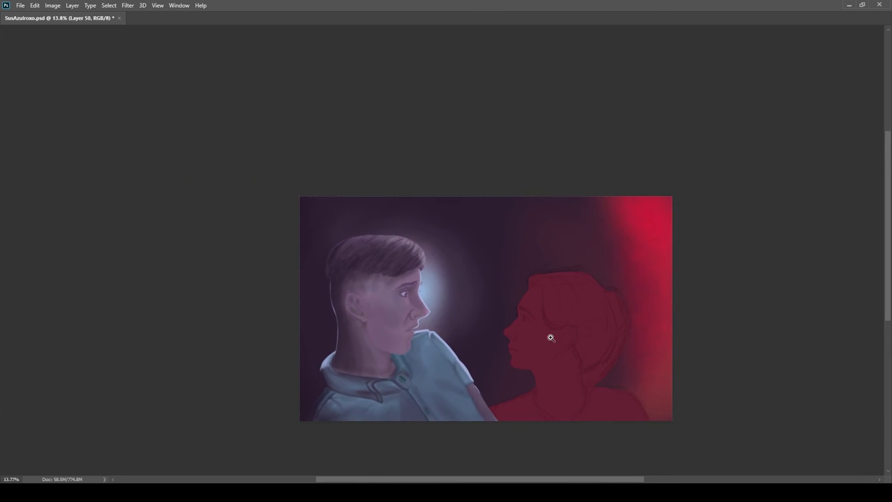
scroll(519, 341, up, 5)
drag(581, 252, 549, 253)
mouse_move(463, 124)
mouse_down()
mouse_move(426, 190)
mouse_move(400, 312)
mouse_move(438, 287)
mouse_move(394, 382)
mouse_up()
drag(437, 342, 369, 341)
drag(464, 221, 465, 265)
mouse_move(432, 379)
mouse_down()
mouse_move(425, 337)
mouse_move(455, 362)
mouse_up()
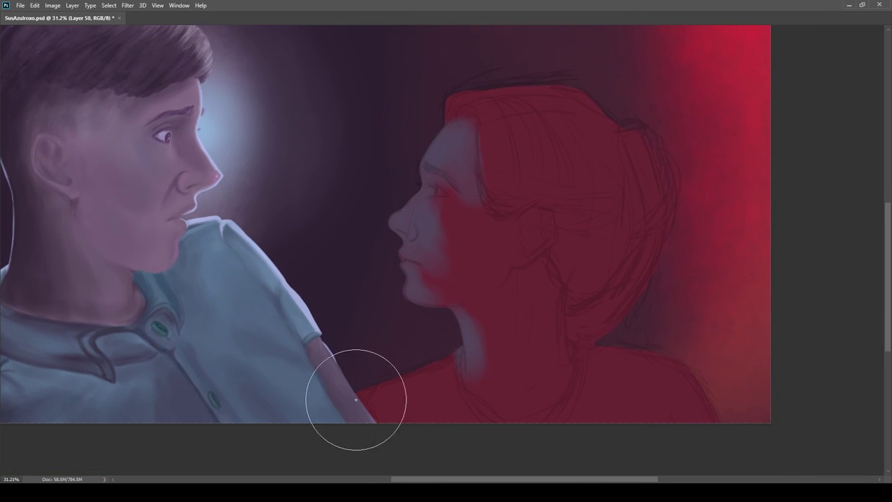
Step: Extend the blue-grey light along the woman's near shoulder, under the jaw and across her cheek
scroll(418, 335, up, 1)
drag(420, 340, 502, 317)
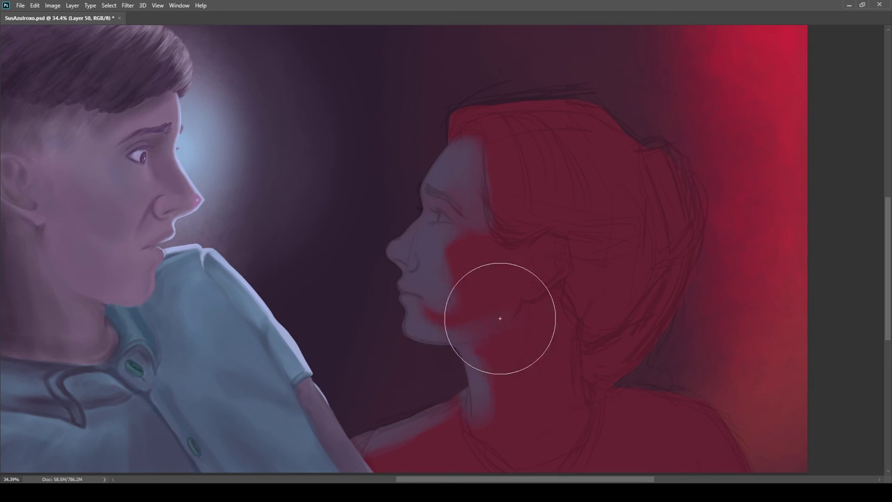
drag(481, 267, 448, 285)
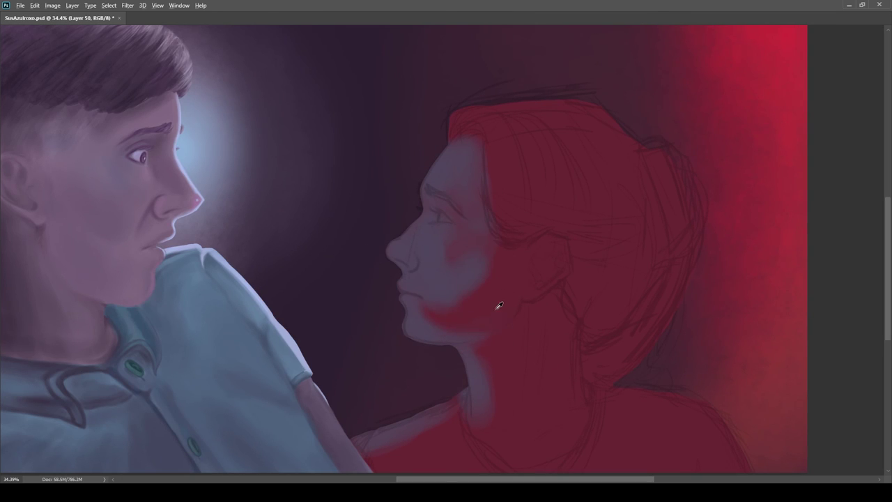
scroll(423, 300, down, 14)
scroll(458, 248, up, 16)
drag(439, 249, 481, 246)
scroll(448, 272, down, 1)
drag(448, 272, 423, 253)
Step: Switch to Layer 41 and work dark red into the woman's lips and the area around the mouth
ctrl+click(418, 248)
scroll(418, 249, up, 12)
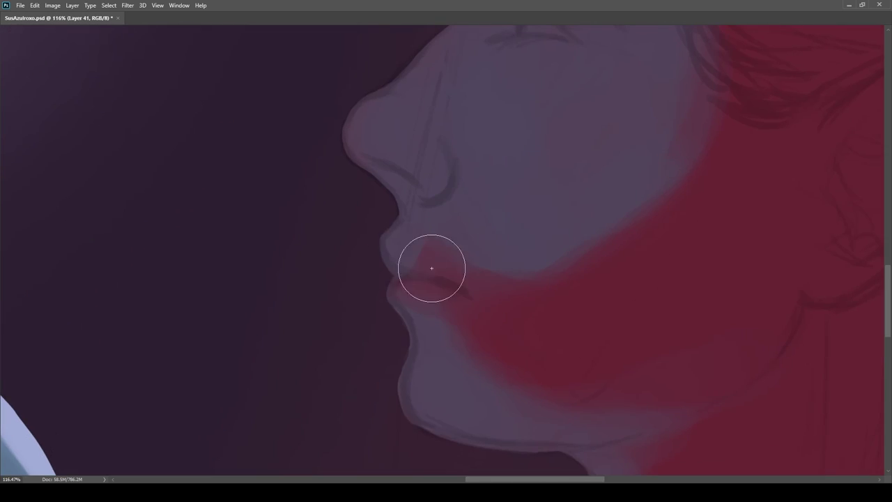
scroll(403, 252, down, 8)
key(bracketright)
key(bracketright)
key(bracketright)
key(bracketright)
key(bracketright)
key(bracketright)
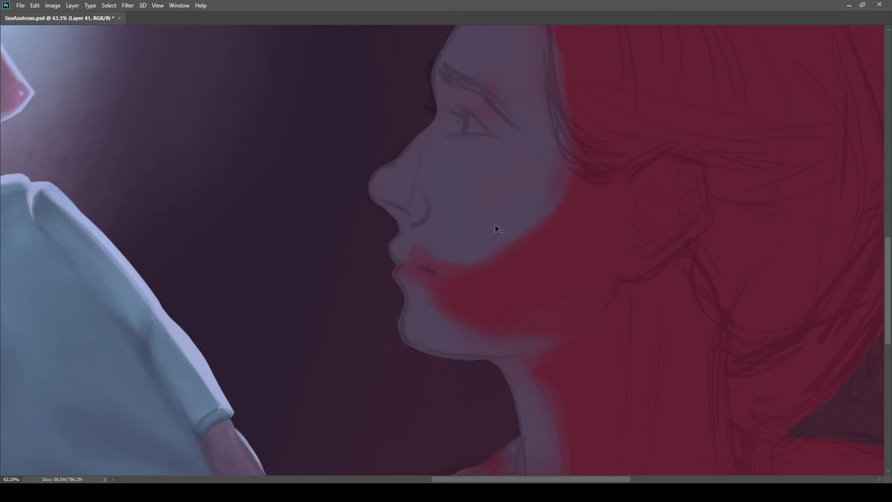
key(bracketright)
key(bracketright)
Step: Switch to Layer 50 and trim the outer edge of the blue-grey light on the woman's cheek
click(747, 412)
click(746, 411)
click(746, 412)
key(bracketleft)
key(bracketleft)
key(bracketleft)
key(bracketleft)
key(bracketleft)
key(bracketleft)
key(bracketleft)
key(bracketleft)
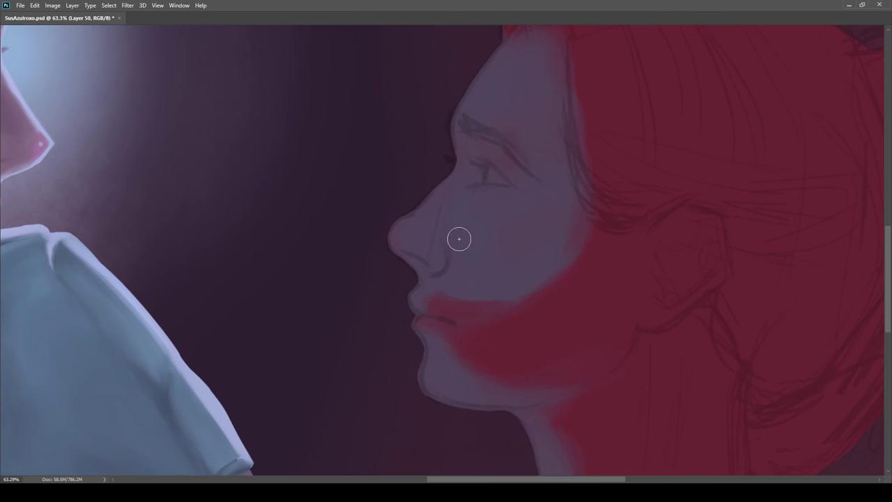
key(bracketright)
key(bracketright)
key(bracketright)
key(bracketright)
key(bracketright)
key(bracketright)
key(bracketright)
key(bracketleft)
key(bracketleft)
key(bracketleft)
key(bracketleft)
key(bracketleft)
scroll(529, 294, down, 2)
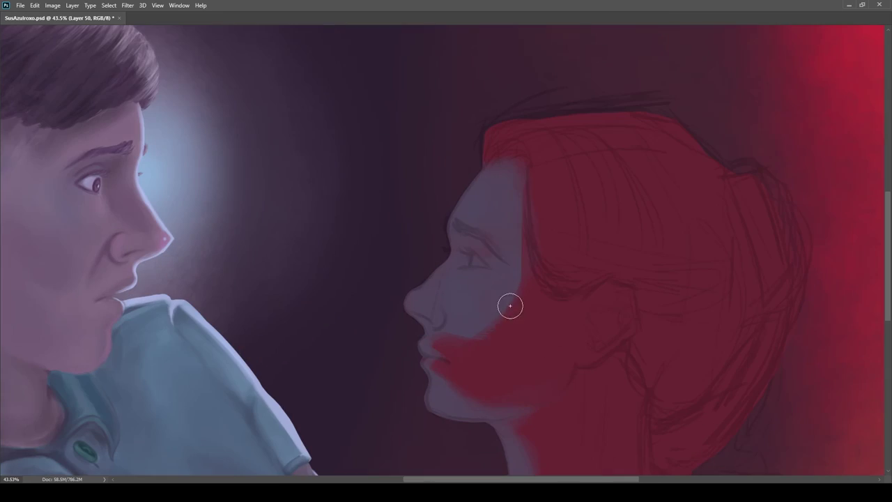
Step: Pull the blue-grey light back from the woman's hairline so red covers her temple beside the eyebrow
key(bracketright)
key(bracketright)
key(bracketright)
key(bracketright)
mouse_move(523, 211)
mouse_down()
mouse_move(523, 251)
mouse_move(532, 222)
mouse_up()
key(bracketleft)
key(bracketleft)
key(bracketleft)
key(bracketleft)
scroll(534, 355, up, 1)
key(bracketright)
key(bracketright)
key(bracketright)
key(bracketright)
Step: Save the painting and select the rapaz layer group after reviewing the whole composition
scroll(540, 241, down, 5)
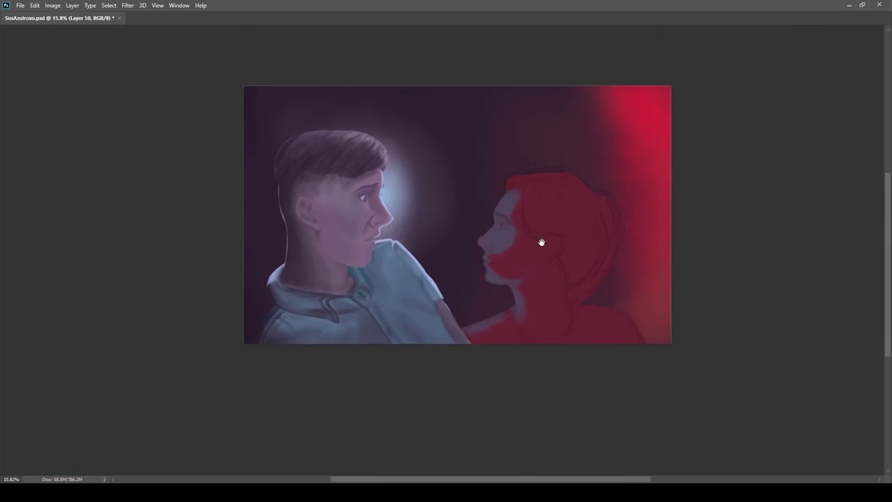
scroll(540, 242, up, 5)
scroll(462, 263, down, 4)
scroll(554, 245, up, 2)
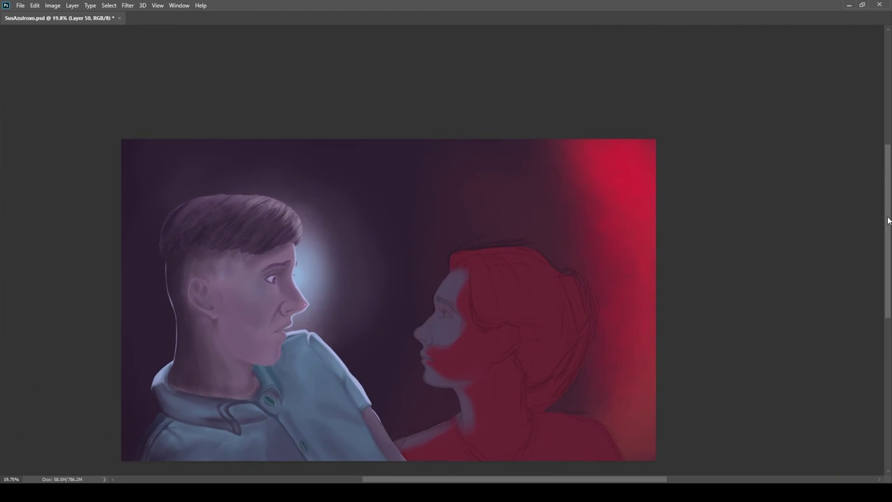
drag(636, 245, 653, 205)
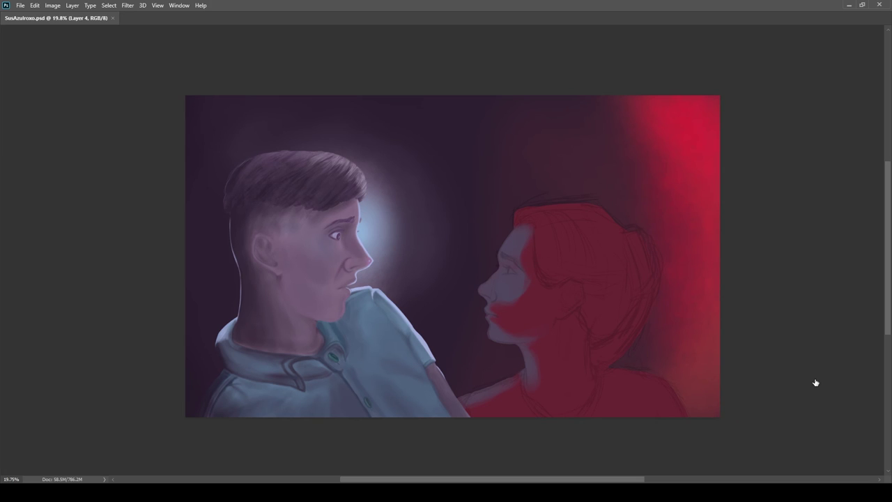
drag(584, 340, 585, 364)
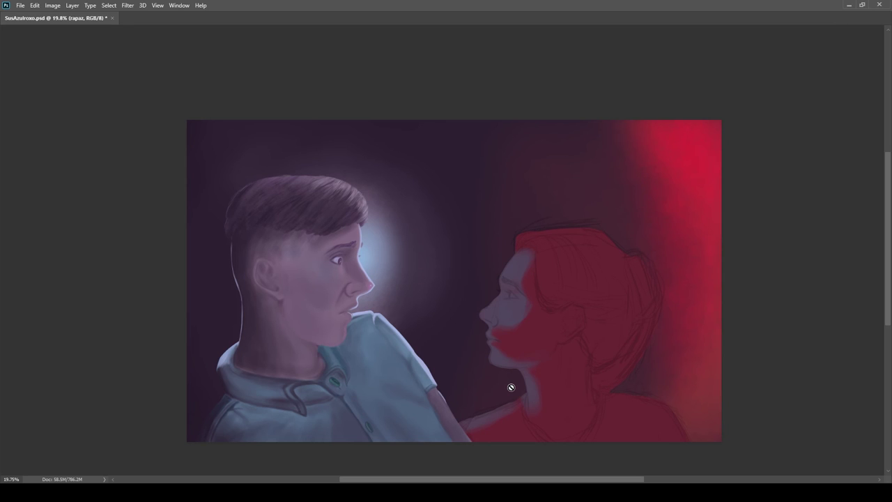
Step: Return to Layer 50 and work a wedge of dark red beside the woman's nostril, above the mouth
scroll(541, 296, up, 3)
ctrl+click(556, 284)
key(bracketleft)
key(bracketleft)
key(bracketleft)
key(bracketleft)
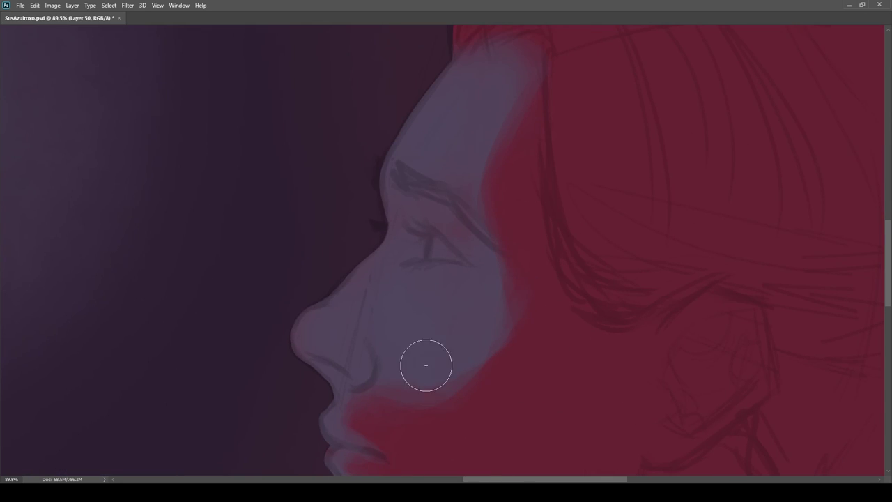
scroll(446, 348, down, 2)
scroll(411, 327, up, 4)
key(bracketright)
key(bracketright)
key(bracketright)
key(bracketleft)
key(bracketleft)
key(bracketleft)
key(bracketleft)
key(bracketleft)
key(bracketleft)
drag(367, 364, 362, 409)
key(bracketright)
key(bracketright)
scroll(488, 341, down, 4)
scroll(460, 348, up, 1)
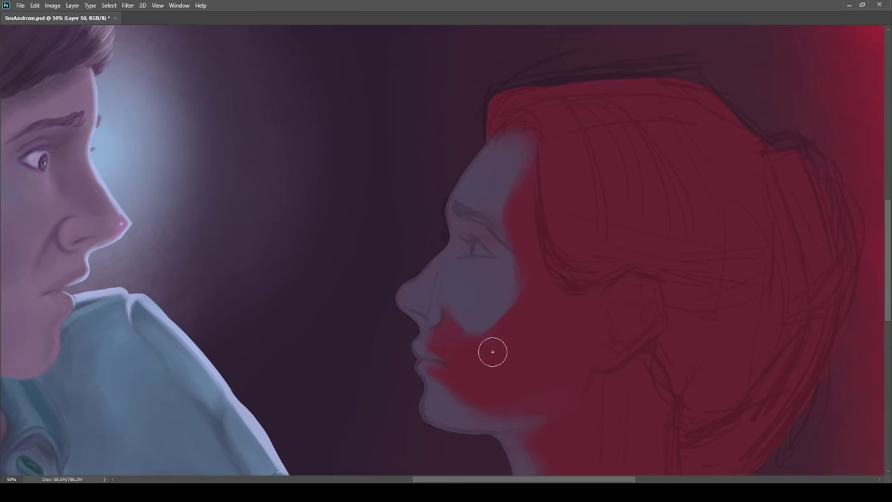
Step: Refine the edge of the blue-grey light along the woman's lower cheek and jaw, rotating the canvas to suit
scroll(428, 313, right, 1)
key(bracketleft)
key(bracketleft)
scroll(550, 317, up, 3)
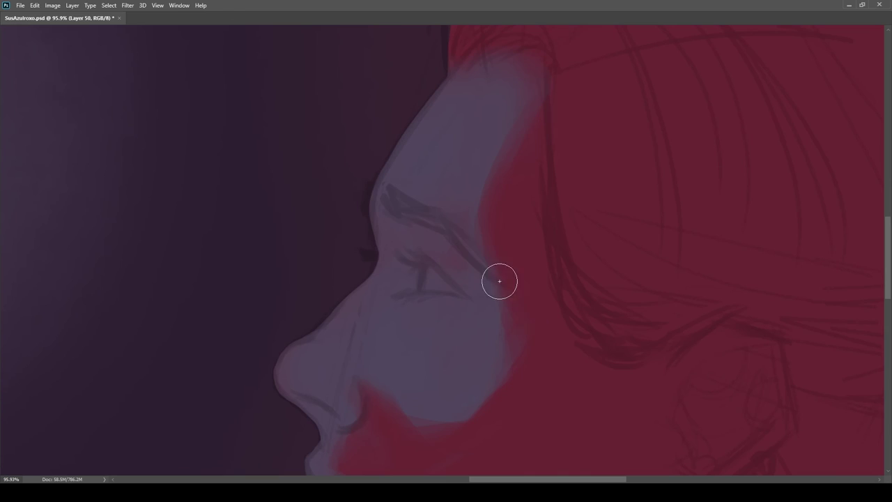
scroll(547, 269, down, 3)
scroll(416, 330, up, 2)
scroll(567, 292, up, 1)
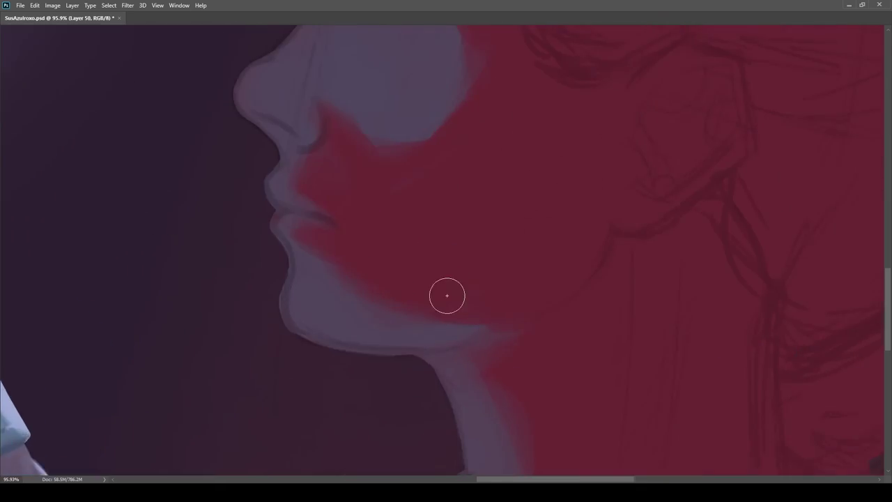
key(r)
drag(444, 312, 400, 344)
drag(394, 285, 452, 223)
key(r)
drag(390, 348, 557, 279)
scroll(481, 314, down, 5)
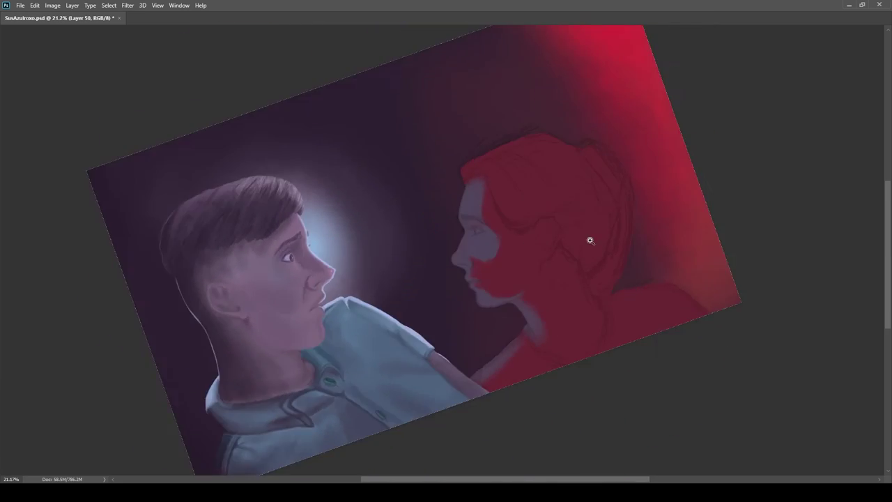
Step: Fill the woman's near shoulder with blue-grey up to the base of the neck and add Layer 51
scroll(589, 241, up, 3)
scroll(538, 245, down, 3)
scroll(537, 244, up, 3)
scroll(514, 229, down, 3)
scroll(514, 230, up, 3)
mouse_move(486, 340)
mouse_down()
mouse_move(421, 374)
mouse_move(366, 383)
mouse_move(472, 357)
mouse_move(394, 432)
mouse_move(477, 395)
mouse_move(495, 374)
mouse_up()
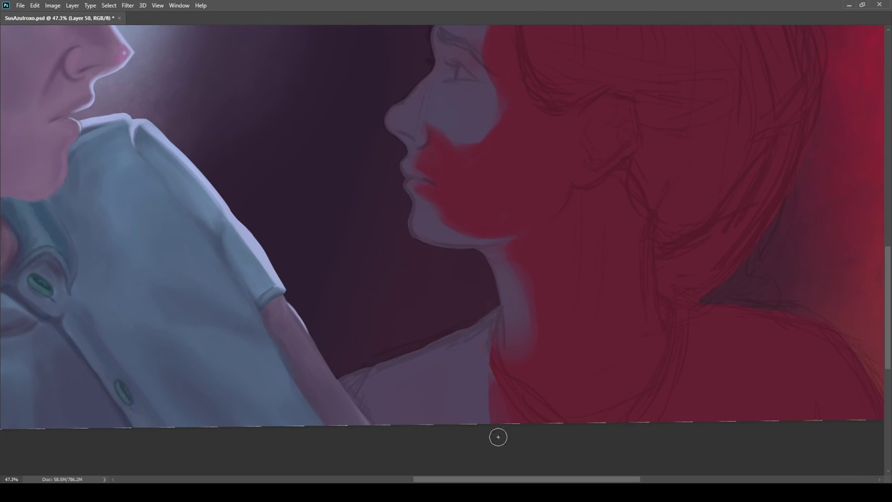
scroll(495, 373, down, 3)
scroll(529, 323, up, 3)
scroll(530, 314, down, 1)
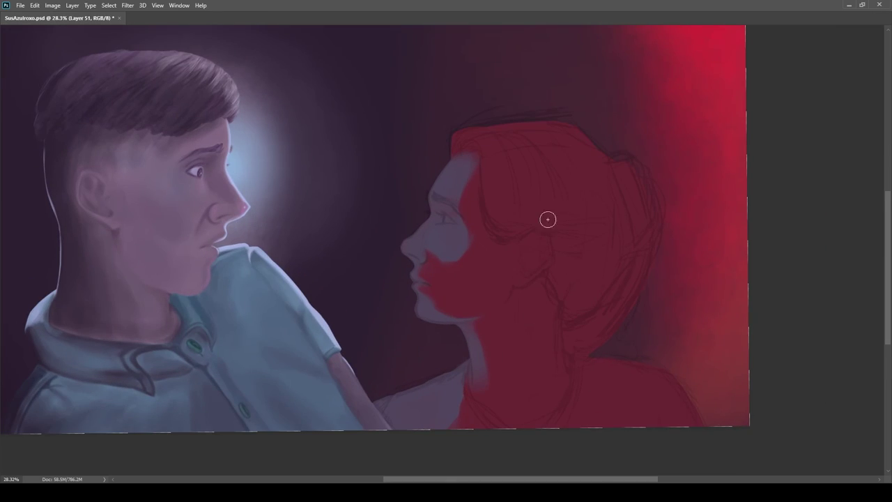
Step: Sample a pale lavender and start a thin rim light around the tip of the woman's nose on Layer 51
scroll(566, 187, up, 1)
scroll(481, 271, up, 4)
alt+click(472, 304)
scroll(472, 305, down, 4)
scroll(354, 279, up, 4)
alt+click(354, 291)
scroll(354, 291, down, 4)
scroll(452, 337, up, 6)
drag(452, 337, 503, 238)
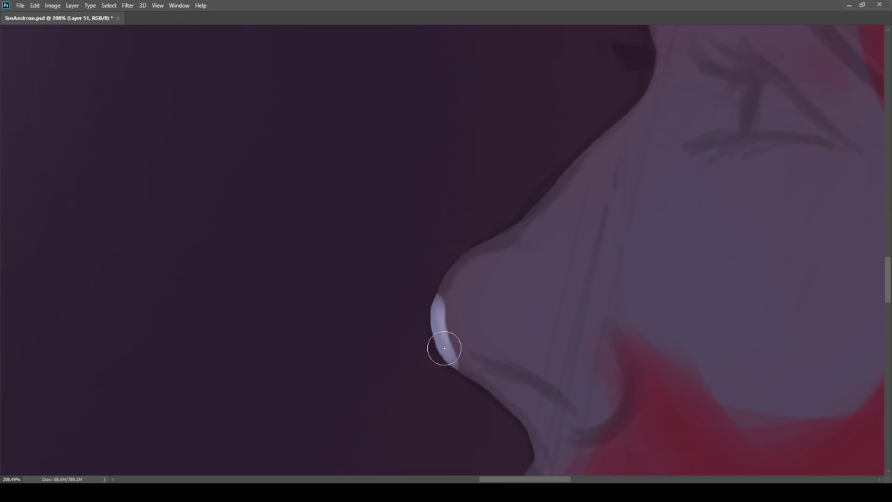
Step: Extend the lavender rim light from the nose tip up the bridge toward the woman's forehead
scroll(446, 315, down, 3)
scroll(446, 314, up, 5)
mouse_move(455, 265)
mouse_down()
mouse_move(496, 273)
mouse_move(546, 134)
mouse_move(496, 235)
mouse_up()
scroll(481, 251, down, 3)
scroll(478, 273, up, 5)
drag(500, 228, 570, 139)
Step: Carry the lavender rim light along the underside of the woman's nose to her upper lip
drag(558, 260, 514, 261)
drag(430, 247, 488, 249)
mouse_move(363, 191)
mouse_down()
mouse_move(474, 345)
mouse_move(432, 410)
mouse_up()
drag(449, 424, 418, 330)
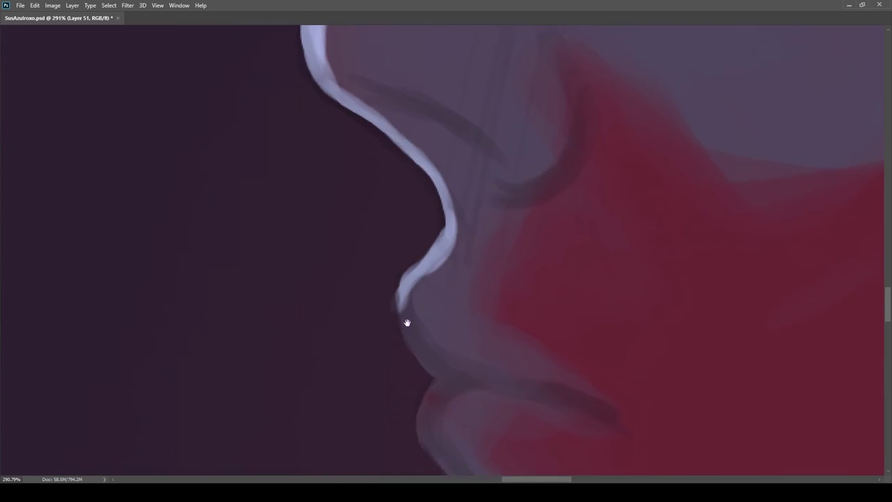
Step: Continue the lavender rim light over both of the woman's lips and around her chin
scroll(417, 334, down, 5)
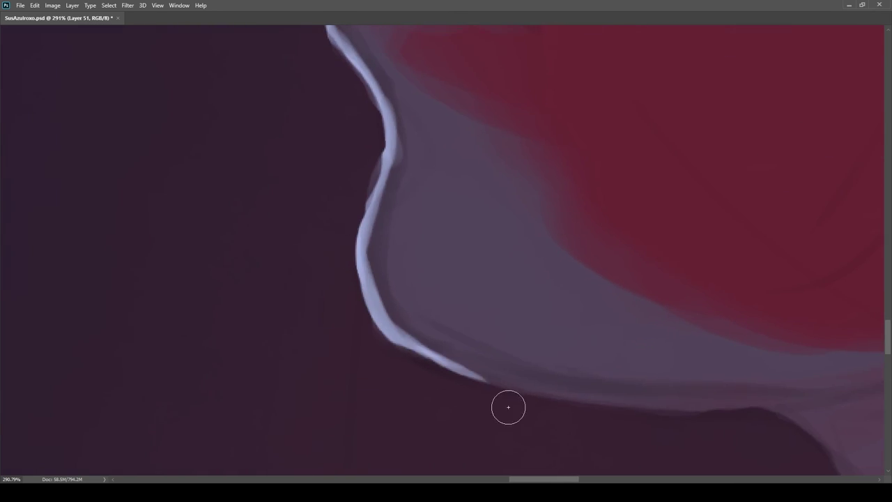
scroll(417, 357, down, 3)
scroll(517, 229, up, 5)
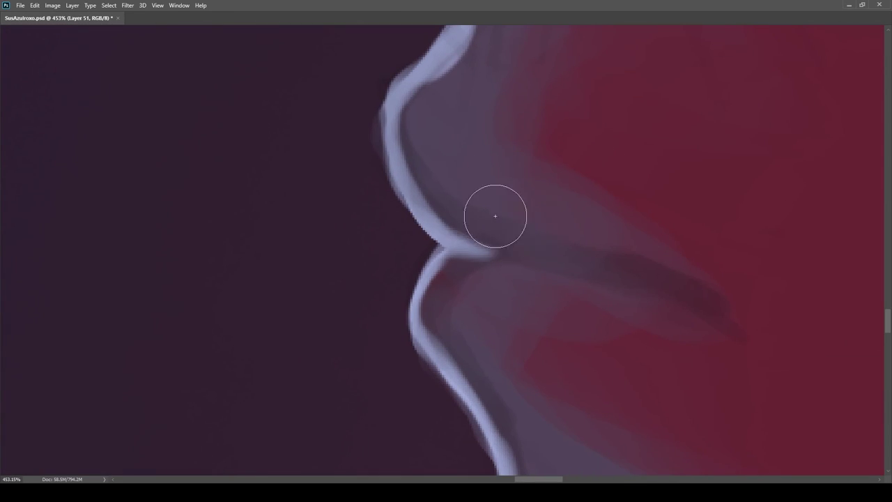
scroll(523, 229, down, 4)
scroll(498, 292, up, 4)
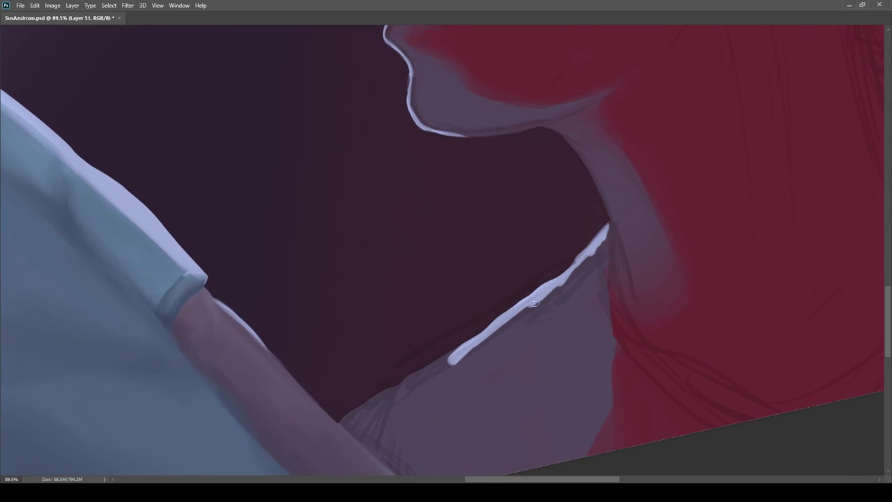
Step: Paint the lavender rim light along the upper edge of the woman's near shoulder
drag(566, 270, 341, 424)
scroll(504, 333, down, 5)
scroll(571, 292, up, 3)
scroll(516, 272, up, 3)
Step: Create Layer 52 and shade the woman's eye socket and the side of her nose with muted dark purple
key(ctrl+shift+alt+n)
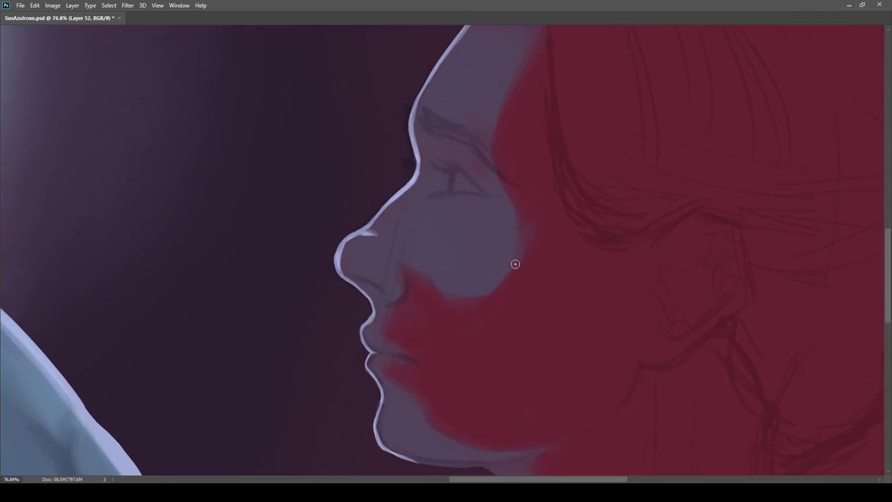
scroll(460, 209, up, 2)
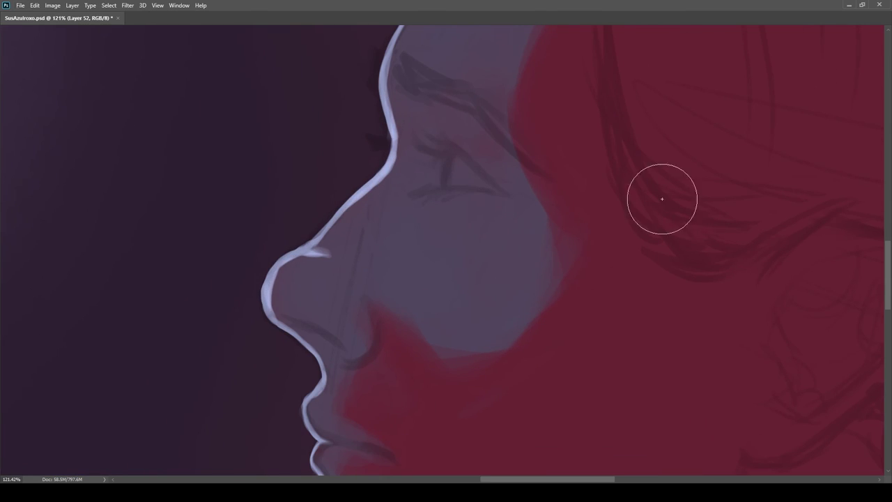
drag(442, 141, 499, 219)
mouse_move(468, 291)
mouse_down()
mouse_move(422, 317)
mouse_move(429, 333)
mouse_up()
mouse_move(355, 381)
mouse_down()
mouse_move(372, 330)
mouse_move(408, 391)
mouse_up()
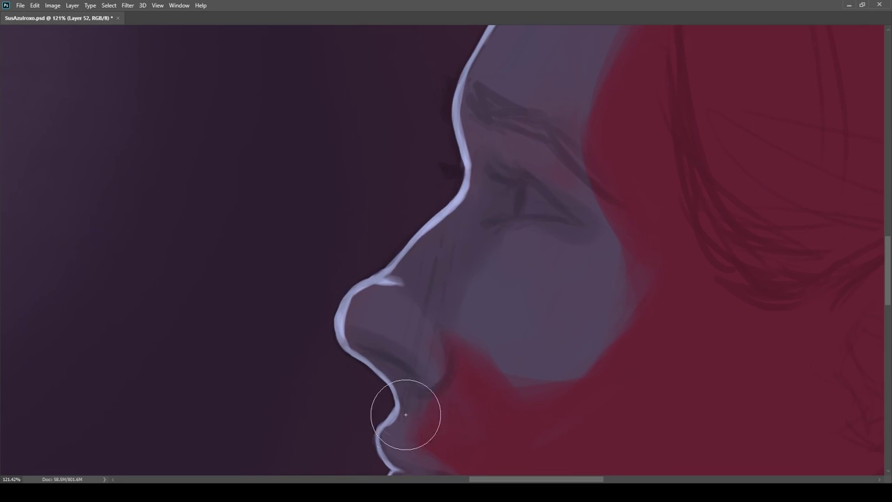
Step: Sample nearby skin tones and model the side of the nose, the nostril area and the adjoining cheek
scroll(405, 302, up, 2)
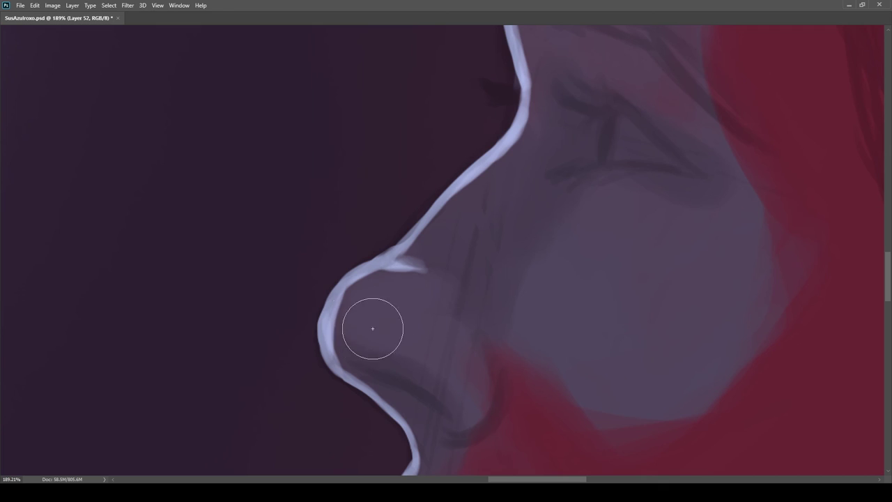
drag(477, 181, 463, 203)
alt+click(507, 348)
drag(506, 313, 565, 217)
drag(556, 177, 533, 285)
drag(541, 251, 488, 257)
drag(528, 293, 565, 291)
alt+click(491, 236)
drag(491, 342, 459, 271)
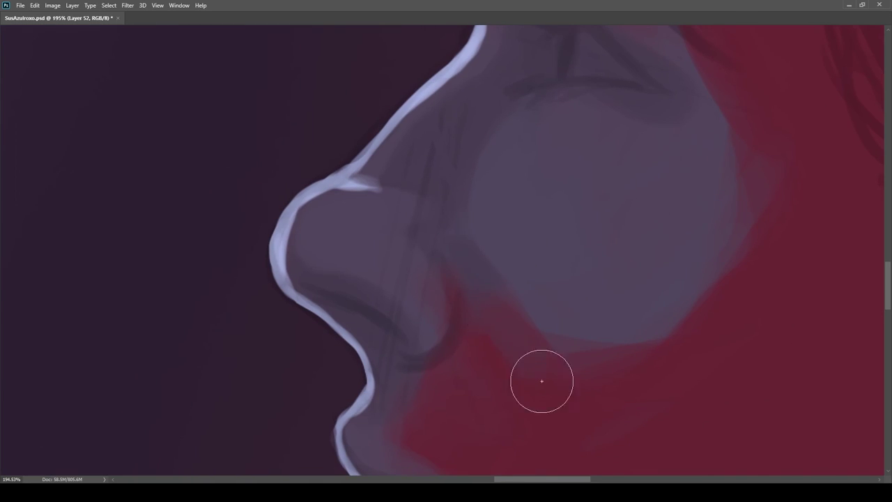
Step: Lay a muted purple midtone over the red beside the mouth and across the cheek toward the ear
scroll(499, 316, down, 2)
scroll(383, 335, down, 3)
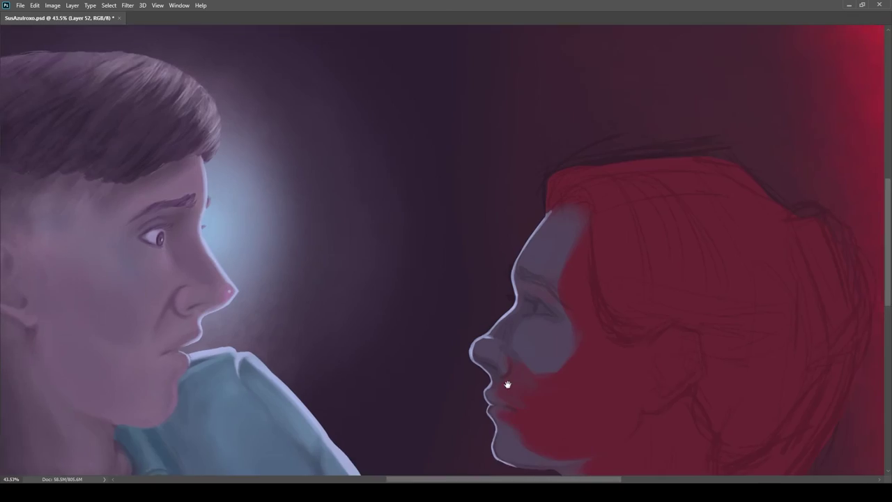
scroll(464, 379, up, 2)
scroll(453, 314, down, 1)
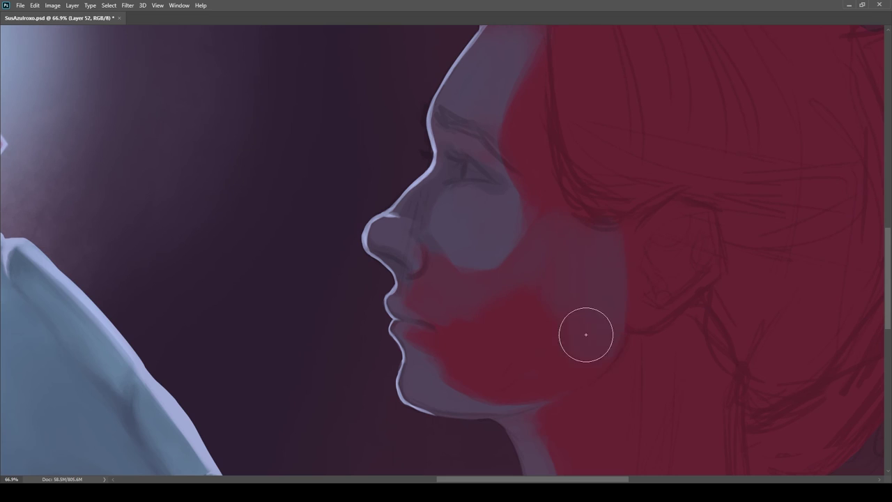
key(])
key(])
key(])
key(])
key(])
mouse_move(436, 339)
mouse_down()
mouse_move(515, 378)
mouse_move(430, 326)
mouse_up()
Step: Spread and even out the muted purple midtone over the woman's lower cheek, jaw and mouth corner
click(889, 408)
click(798, 381)
click(799, 380)
click(798, 381)
click(799, 381)
scroll(435, 376, up, 4)
mouse_move(379, 317)
mouse_down()
mouse_move(381, 382)
mouse_move(378, 328)
mouse_up()
alt+click(426, 346)
ctrl+click(807, 394)
key(ctrl+d)
click(814, 376)
click(814, 376)
click(814, 376)
click(813, 377)
drag(360, 250, 397, 354)
scroll(439, 341, down, 2)
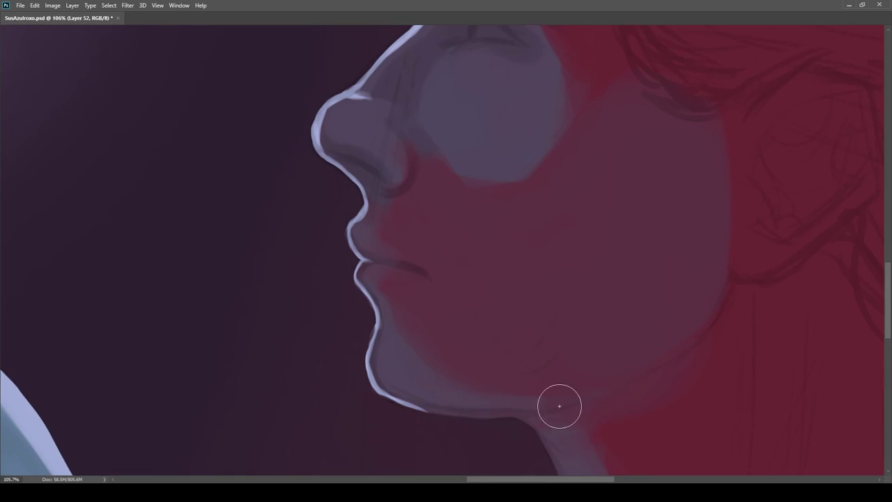
Step: Sample neighbouring skin tones and blend the red gap between the woman's forehead, temple and cheek into muted purple
drag(523, 445, 476, 325)
scroll(476, 324, down, 4)
scroll(422, 308, up, 3)
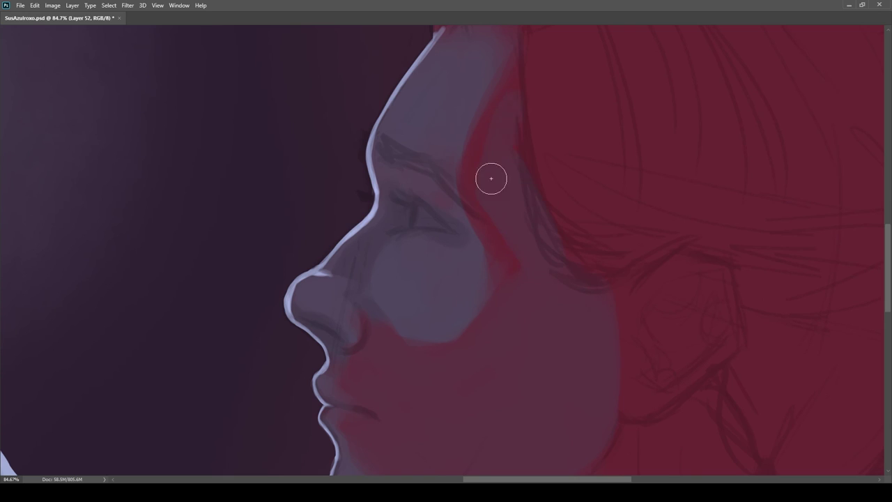
alt+click(461, 214)
drag(464, 212, 485, 240)
alt+click(480, 308)
mouse_move(480, 308)
mouse_down()
mouse_move(501, 291)
mouse_move(473, 339)
mouse_up()
scroll(473, 339, down, 2)
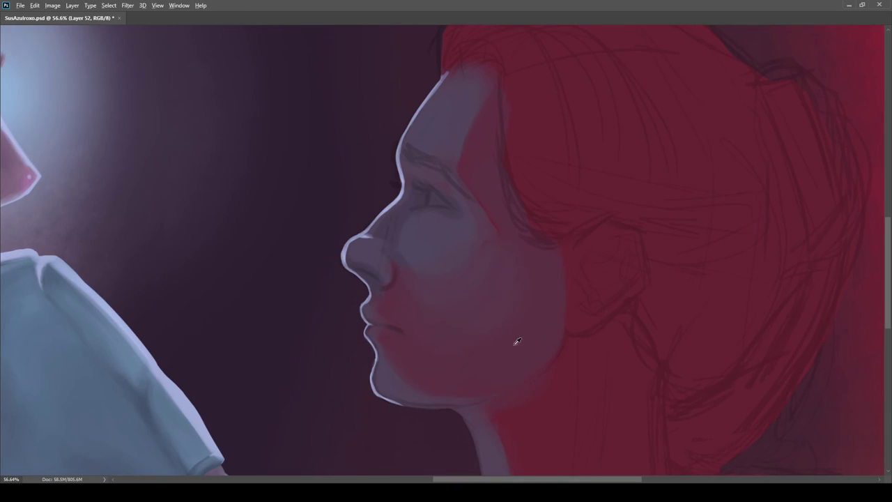
scroll(529, 251, up, 2)
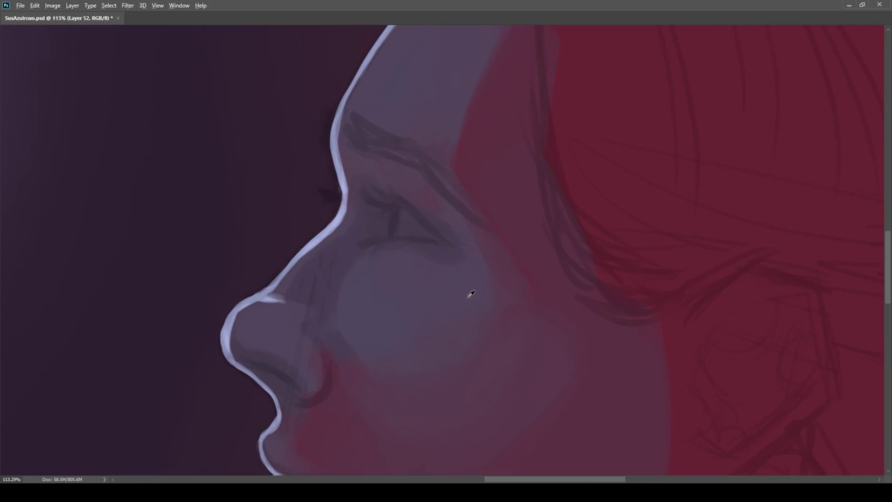
scroll(529, 160, up, 2)
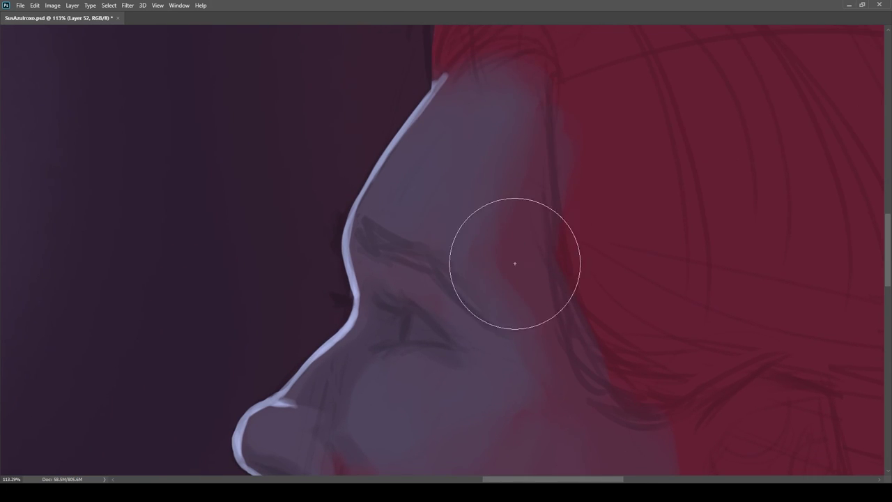
Step: Extend the muted purple midtone over the woman's ear and down her neck
scroll(526, 279, down, 3)
scroll(533, 265, up, 2)
scroll(562, 310, down, 2)
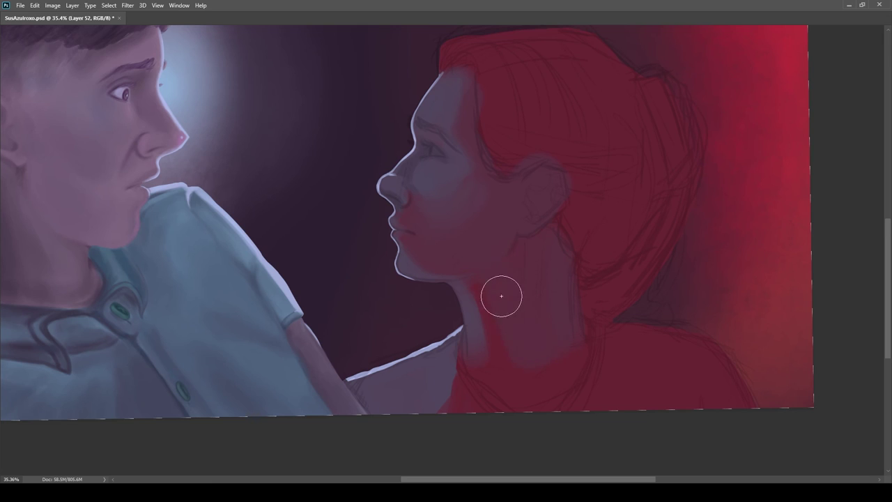
scroll(517, 334, up, 2)
drag(522, 353, 508, 388)
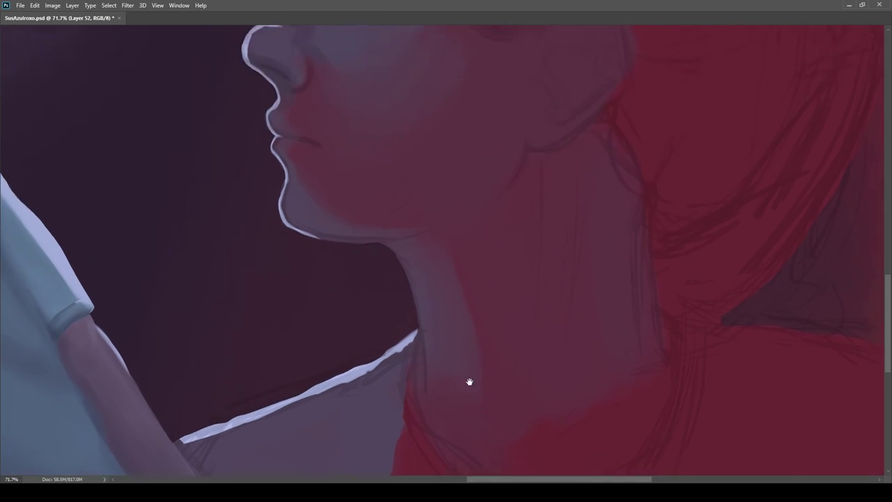
scroll(508, 389, down, 2)
scroll(517, 332, up, 3)
scroll(460, 257, down, 3)
Step: Deepen the shading around the woman's eye socket, soften the temple edge and save the document
scroll(465, 230, up, 4)
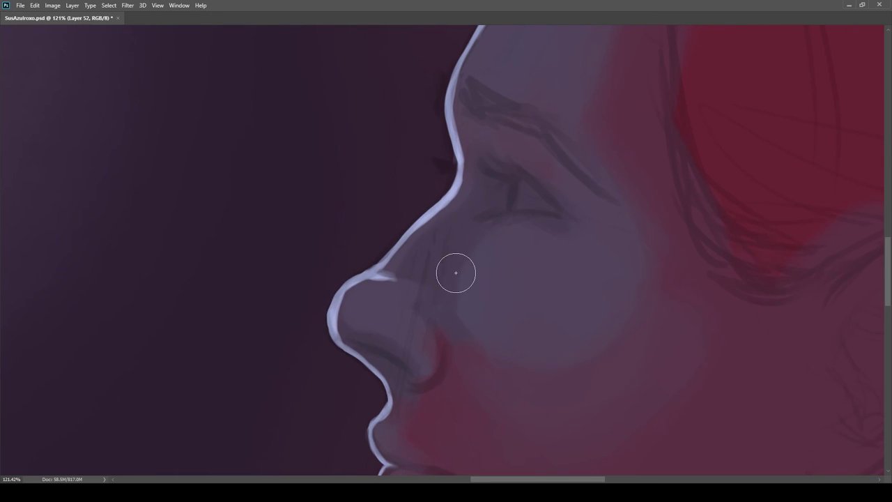
scroll(452, 267, down, 3)
scroll(591, 242, up, 3)
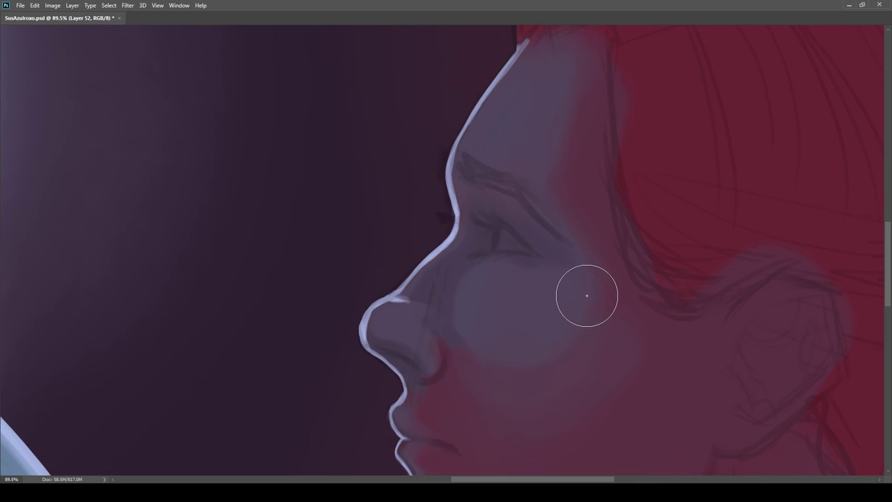
scroll(586, 296, down, 8)
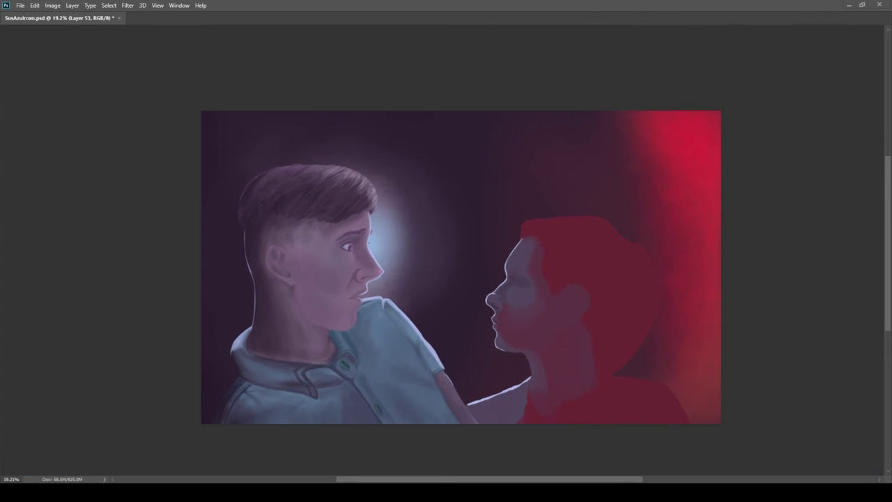
key(ctrl+s)
scroll(433, 367, up, 2)
scroll(433, 367, down, 1)
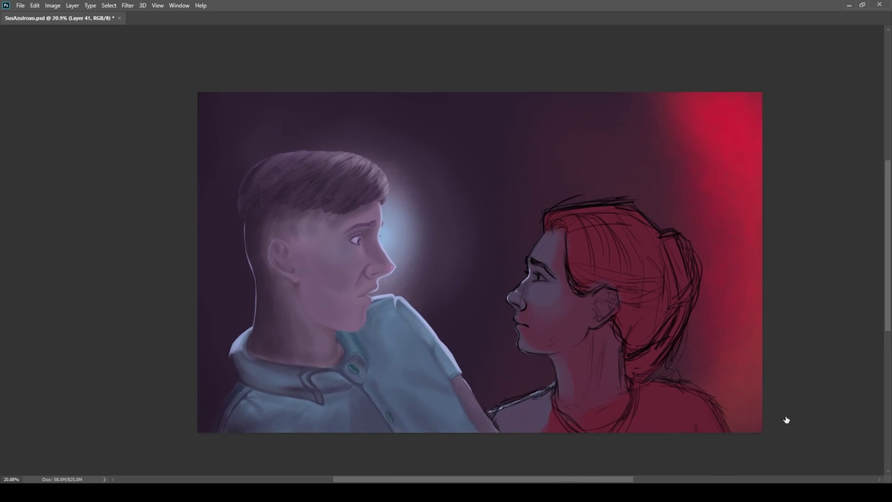
Step: Compare the painting with the woman's line sketch shown and hidden, and save the document
click(750, 398)
click(751, 398)
click(753, 422)
click(752, 421)
key(ctrl+z)
key(ctrl+z)
key(ctrl+z)
key(ctrl+z)
key(ctrl+z)
key(ctrl+z)
key(ctrl+z)
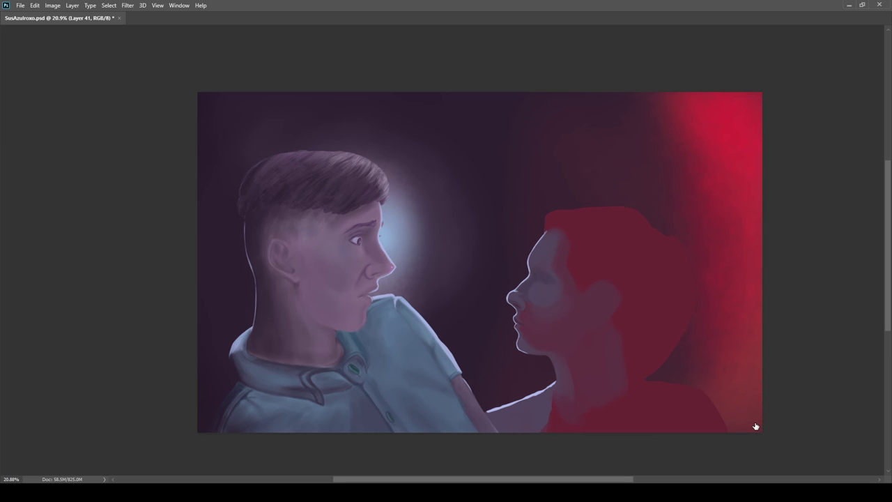
key(ctrl+s)
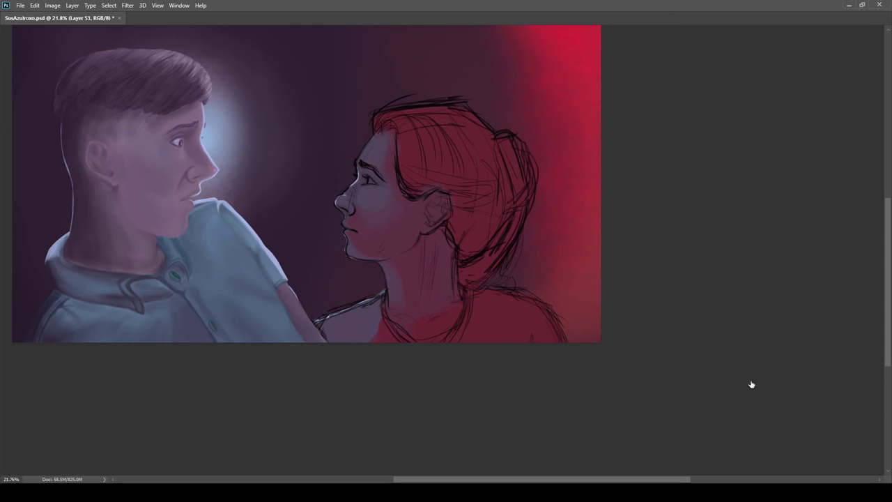
Step: On Layer 54, block in the woman's eyelids, lashes and iris with flat dull maroon over the sketch
scroll(376, 310, up, 10)
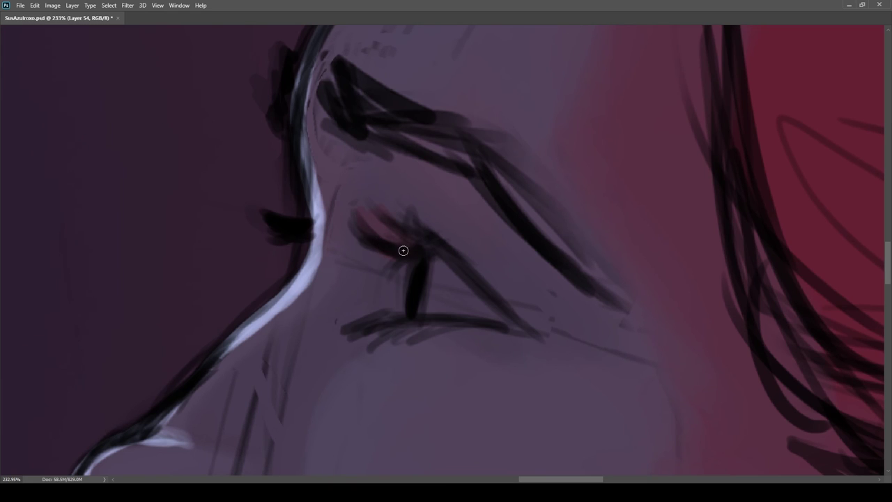
mouse_move(403, 250)
mouse_down()
mouse_move(437, 248)
mouse_move(516, 328)
mouse_up()
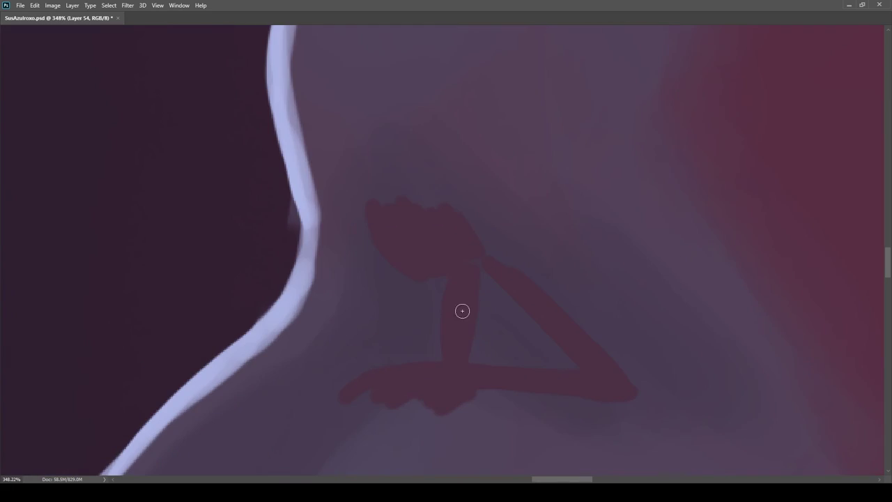
scroll(531, 265, down, 3)
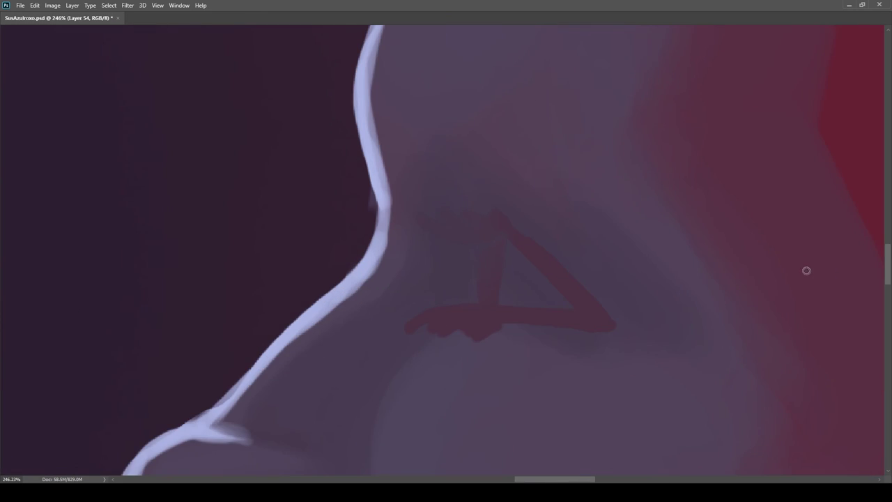
drag(492, 234, 494, 305)
mouse_move(474, 230)
mouse_down()
mouse_move(410, 209)
mouse_move(451, 226)
mouse_move(482, 311)
mouse_move(428, 230)
mouse_move(429, 213)
mouse_up()
key(ctrl+z)
key(ctrl+z)
key(ctrl+z)
key(ctrl+z)
key(ctrl+z)
Step: On a new layer, paint the upper lid line, upper lashes, iris and lower lash line in dark plum over the maroon guide
key(ctrl+shift+alt+n)
mouse_move(492, 226)
mouse_down()
mouse_move(424, 199)
mouse_move(448, 200)
mouse_move(592, 298)
mouse_move(606, 321)
mouse_up()
drag(502, 227, 463, 202)
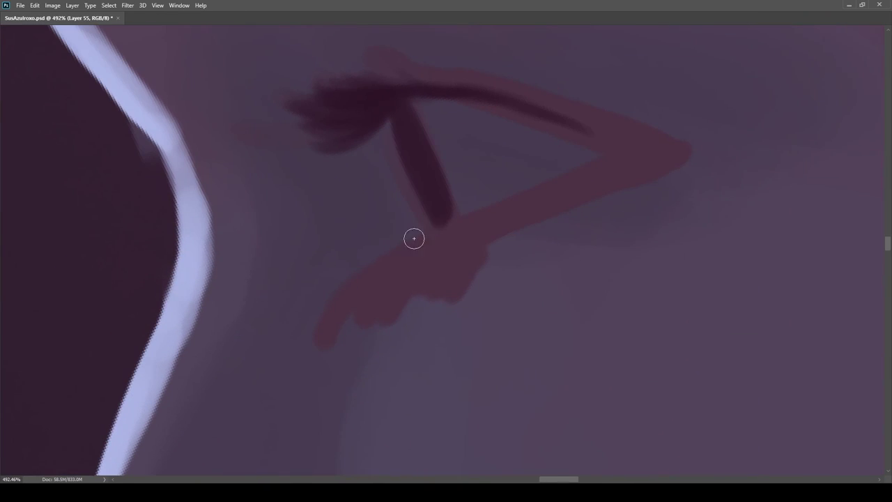
mouse_move(414, 238)
mouse_down()
mouse_move(410, 271)
mouse_move(550, 174)
mouse_move(505, 213)
mouse_move(423, 235)
mouse_up()
drag(358, 145, 395, 196)
Step: Paint the thin eyelid crease above the eye and hide the maroon guide shape
key(r)
drag(487, 129, 550, 181)
drag(537, 170, 487, 248)
drag(461, 192, 555, 283)
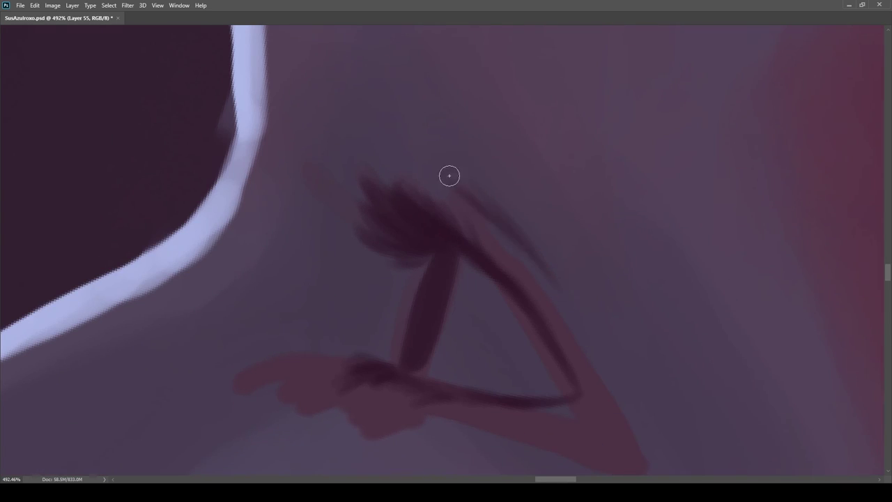
mouse_move(449, 179)
mouse_down()
mouse_move(506, 225)
mouse_move(390, 221)
mouse_up()
click(752, 420)
click(753, 420)
key(r)
drag(533, 169, 517, 154)
drag(527, 180, 669, 177)
key(ctrl+0)
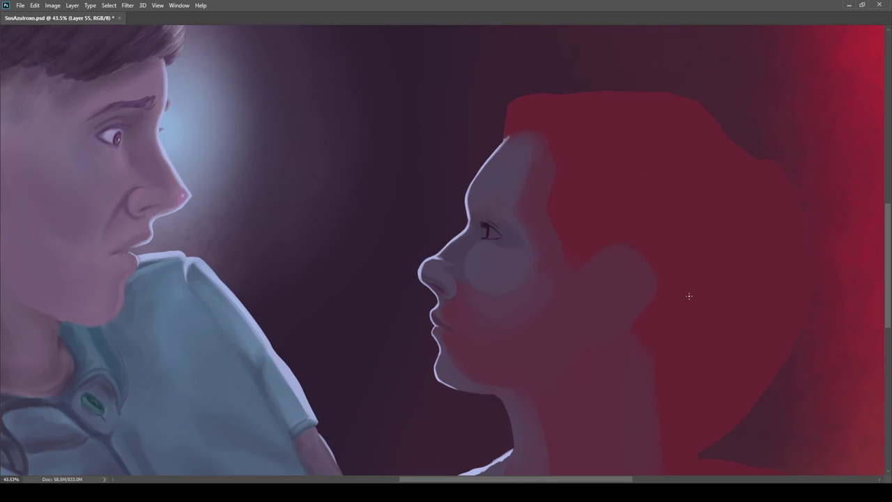
Step: On a new layer, fill the centre of the dark iris with a soft pale grey-lilac glow
scroll(480, 183, up, 10)
mouse_move(494, 214)
mouse_down()
mouse_move(411, 214)
mouse_move(551, 201)
mouse_move(575, 229)
mouse_move(535, 214)
mouse_up()
key(ctrl+shift+alt+n)
drag(533, 166, 532, 232)
scroll(532, 233, down, 5)
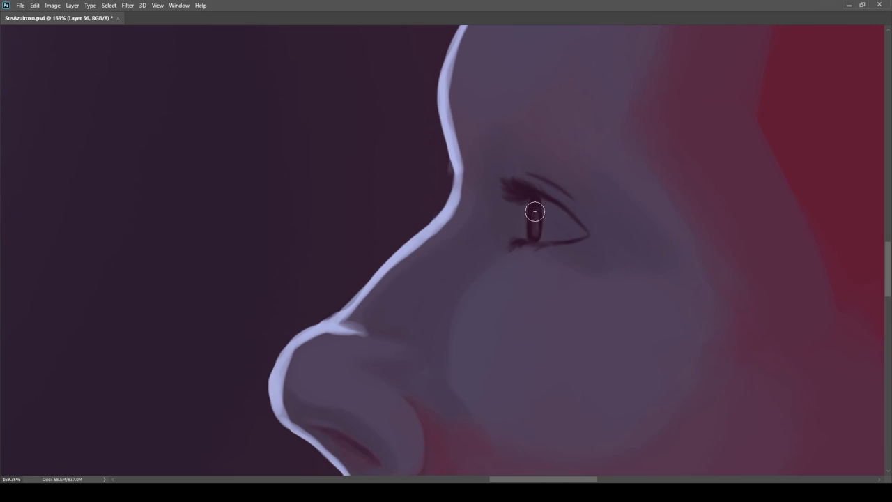
scroll(536, 223, down, 2)
scroll(546, 207, up, 7)
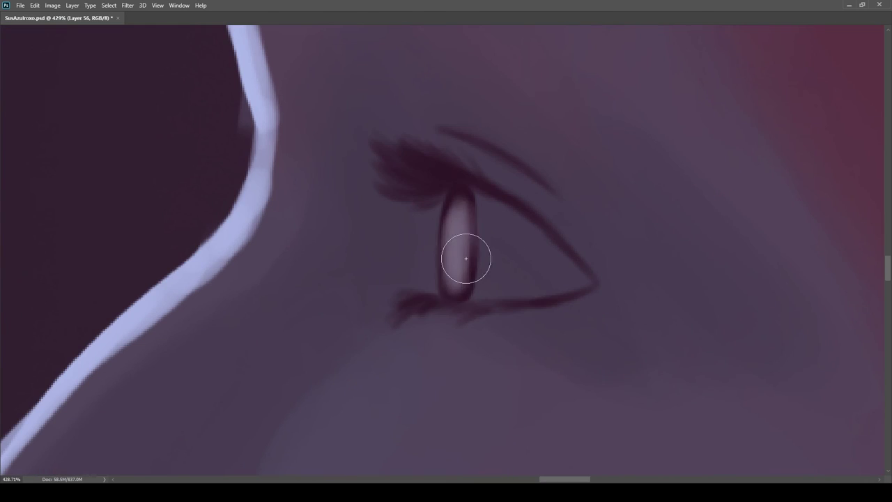
scroll(664, 199, down, 12)
scroll(664, 199, up, 15)
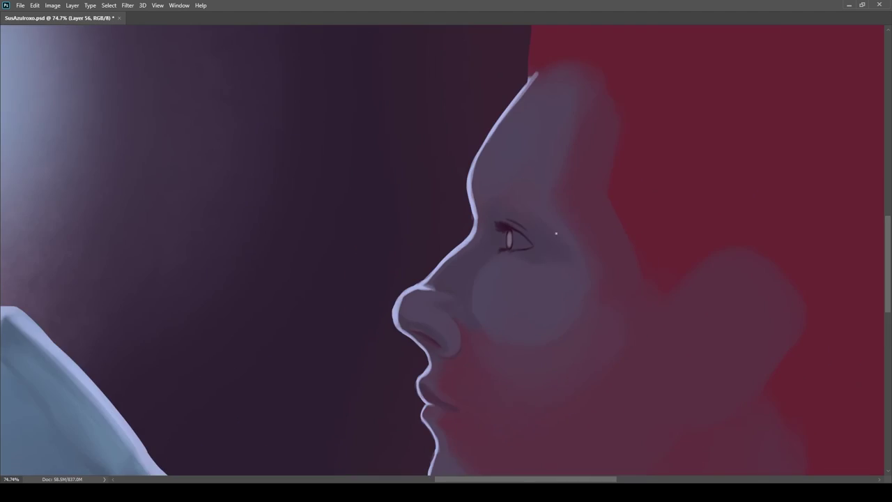
scroll(499, 202, down, 14)
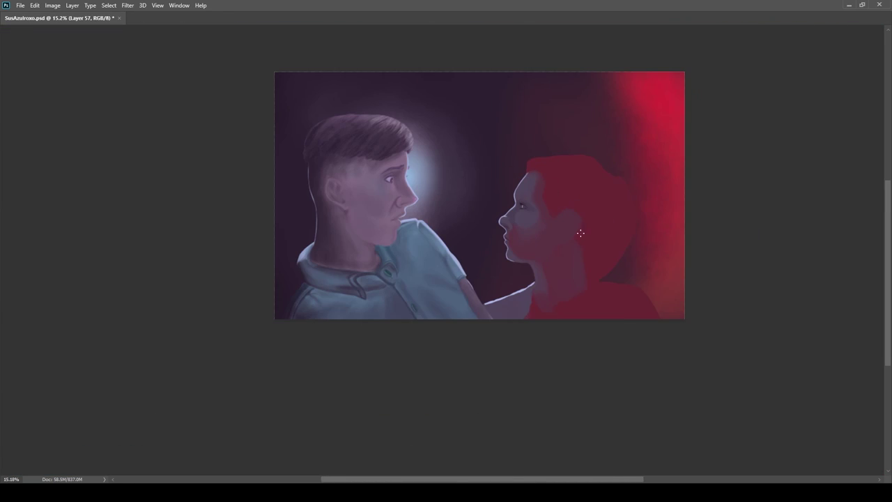
Step: On a new layer, fill the white of the woman's eye on both sides of the iris with muted lavender
scroll(548, 196, up, 3)
key(ctrl+shift+alt+n)
scroll(473, 196, up, 13)
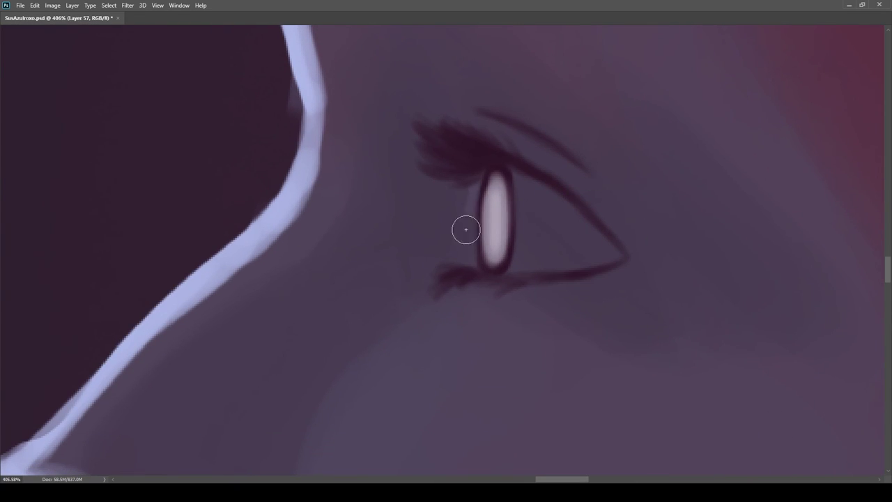
mouse_move(524, 189)
mouse_down()
mouse_move(550, 219)
mouse_move(520, 243)
mouse_move(562, 253)
mouse_up()
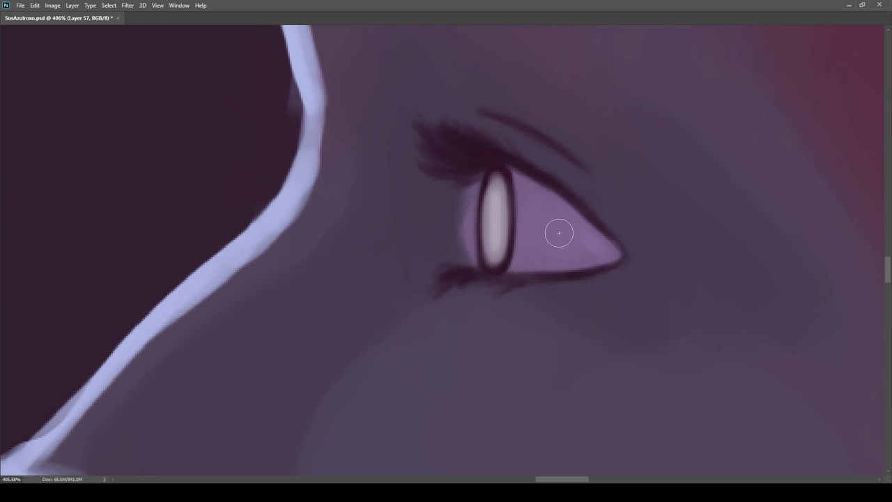
scroll(476, 208, down, 13)
drag(552, 220, 494, 220)
scroll(495, 220, up, 10)
scroll(627, 284, down, 8)
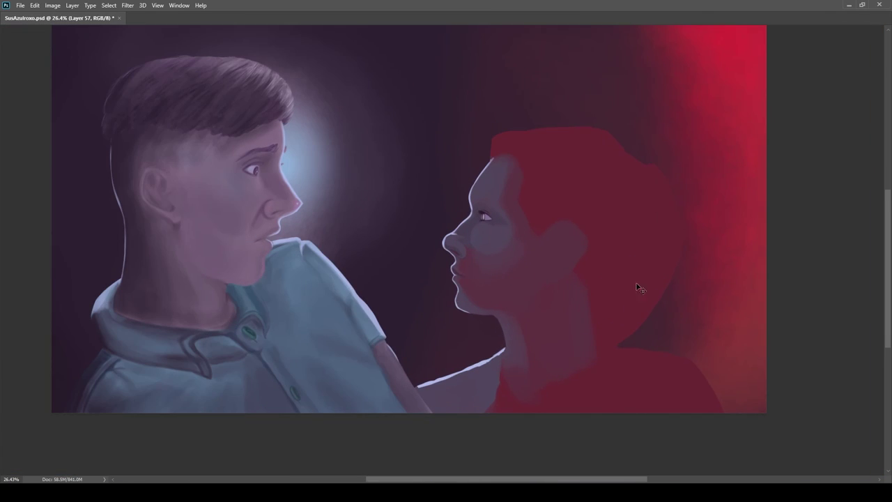
Step: Switch to Layer 55 and refine the upper and lower eyelashes with fine dark strokes
click(763, 419)
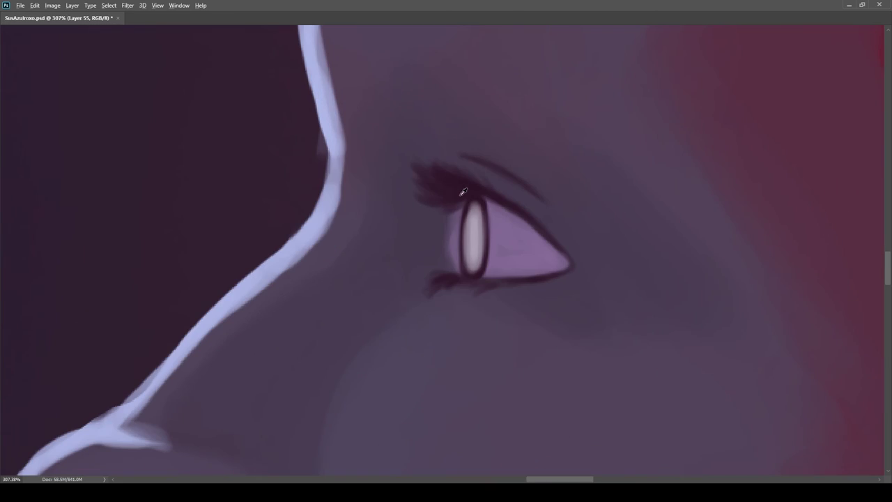
scroll(447, 180, down, 8)
scroll(522, 210, up, 9)
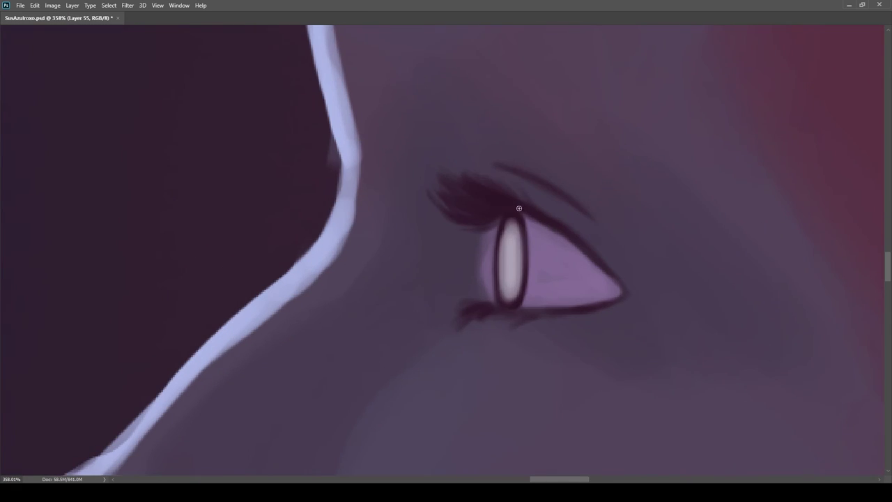
scroll(506, 215, down, 1)
scroll(506, 216, down, 8)
scroll(448, 251, up, 8)
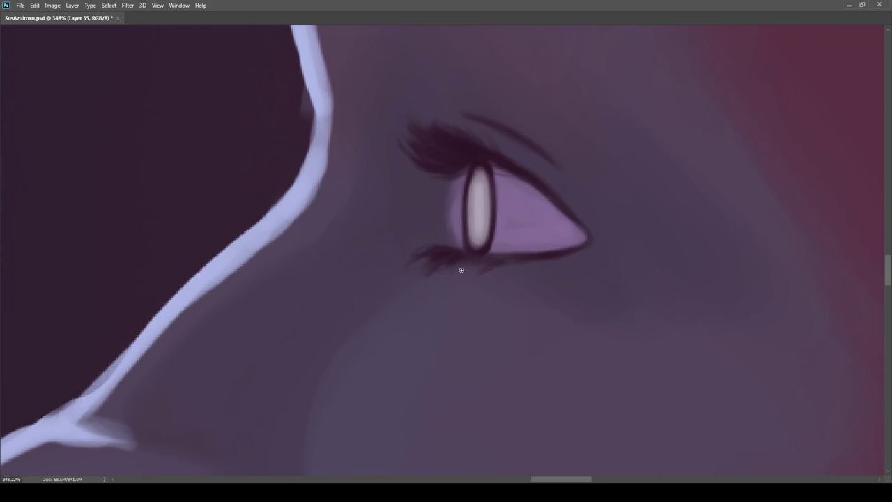
scroll(421, 267, down, 8)
scroll(807, 401, up, 5)
Step: Select the eye layers together and use Free Transform to enlarge the woman's eye and adjust its placement
click(811, 457)
shift+click(888, 463)
key(ctrl+t)
scroll(475, 277, down, 5)
scroll(476, 276, up, 3)
drag(522, 246, 511, 255)
click(725, 47)
click(842, 447)
scroll(613, 335, down, 4)
key(ctrl+t)
drag(580, 319, 583, 321)
key(Return)
drag(624, 264, 543, 188)
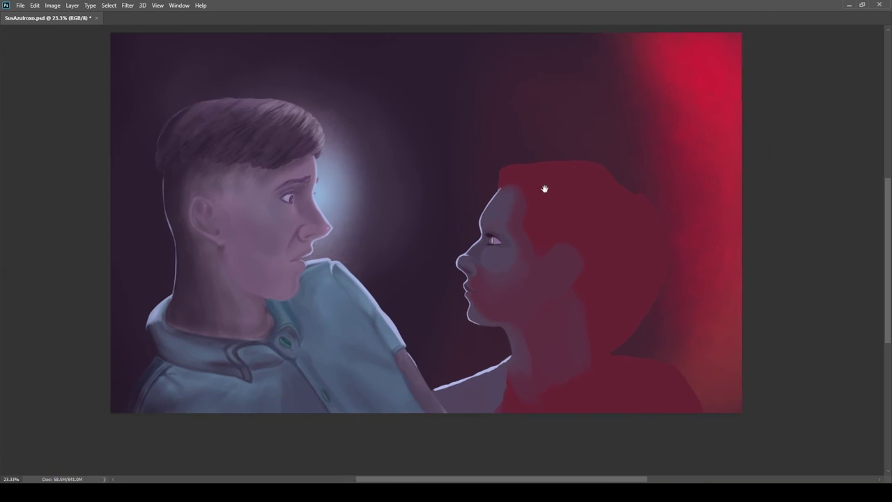
Step: On Layer 59, tint the outer corner of the eye white with soft reddish pink
scroll(543, 189, down, 2)
scroll(562, 235, up, 4)
click(785, 422)
scroll(553, 241, up, 6)
scroll(549, 288, up, 4)
drag(490, 167, 501, 180)
alt+click(476, 174)
scroll(467, 185, up, 5)
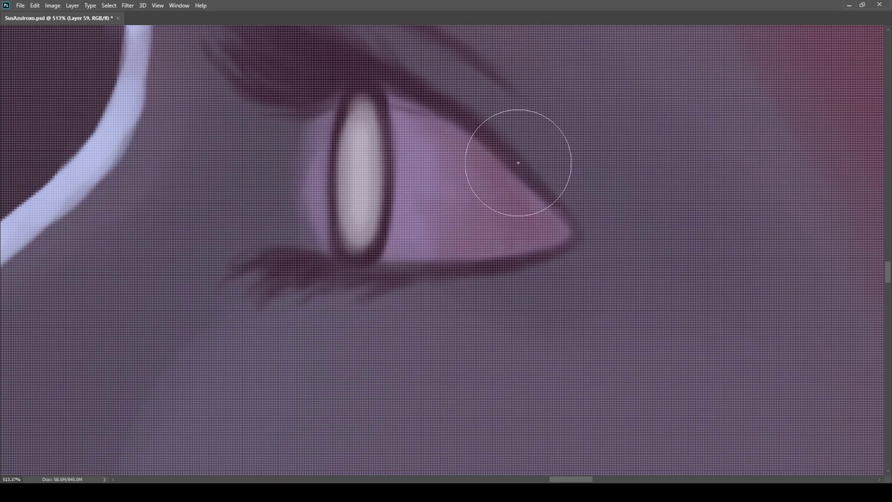
scroll(537, 232, down, 6)
scroll(582, 191, down, 10)
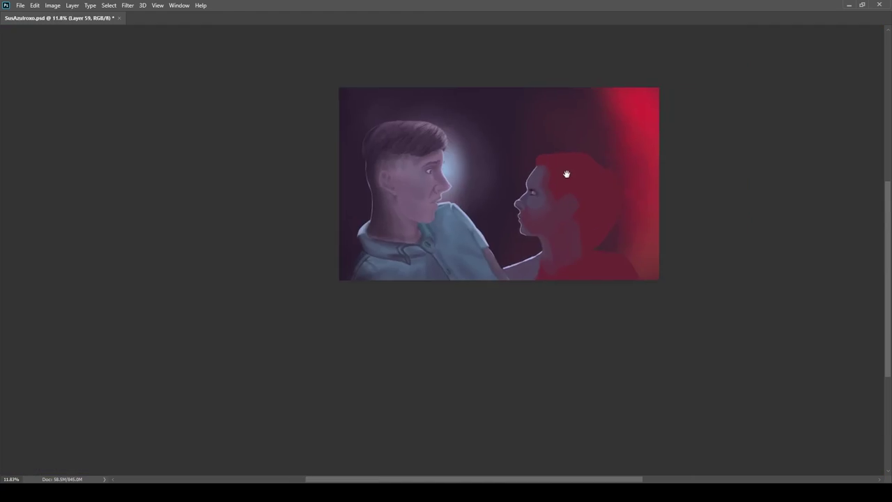
Step: Create Layer 60 and, with a smaller brush, paint a first light and dark vein in the lower eye white
scroll(605, 176, up, 4)
scroll(574, 214, up, 2)
scroll(464, 164, up, 6)
key(ctrl+shift+alt+n)
scroll(488, 227, up, 5)
key(bracketleft)
key(bracketleft)
key(bracketleft)
key(bracketleft)
key(bracketleft)
scroll(519, 207, down, 4)
mouse_move(507, 243)
mouse_down()
mouse_move(464, 216)
mouse_move(528, 244)
mouse_move(482, 218)
mouse_move(457, 218)
mouse_up()
scroll(517, 207, up, 3)
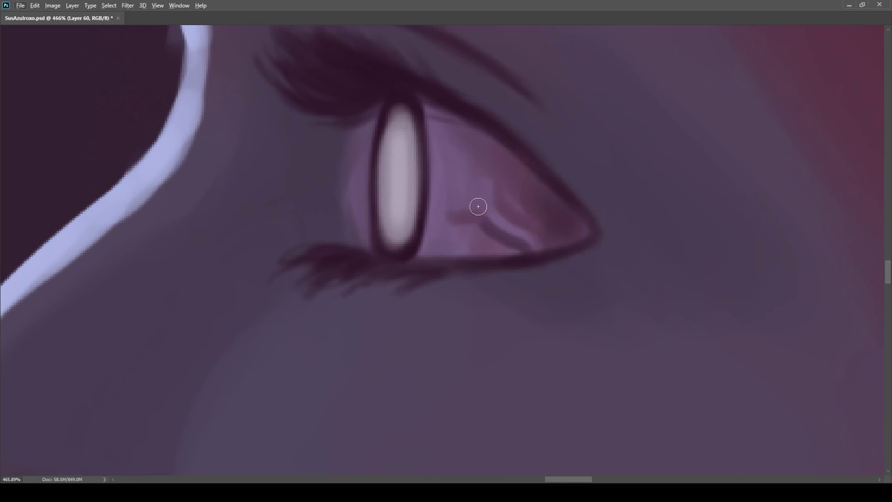
Step: Add branching light and dark veins across the eye white toward the outer corner and upper lid
scroll(481, 200, down, 5)
scroll(502, 211, up, 5)
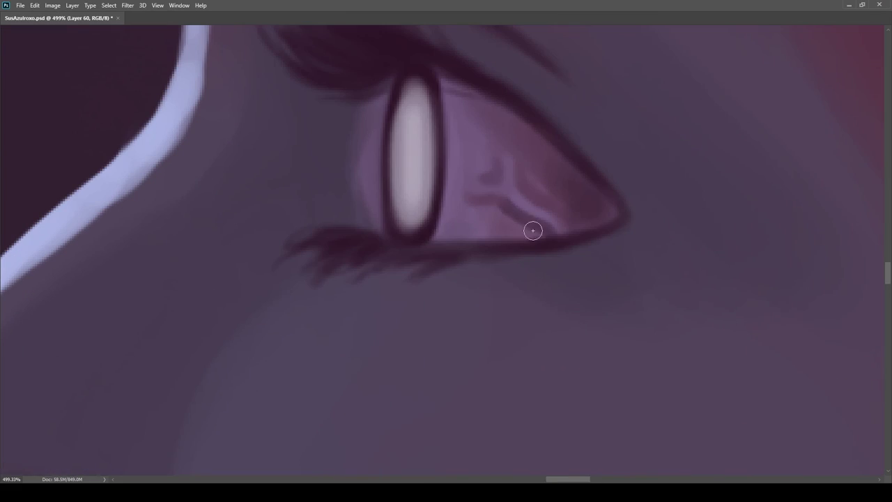
scroll(501, 211, up, 2)
scroll(551, 211, down, 3)
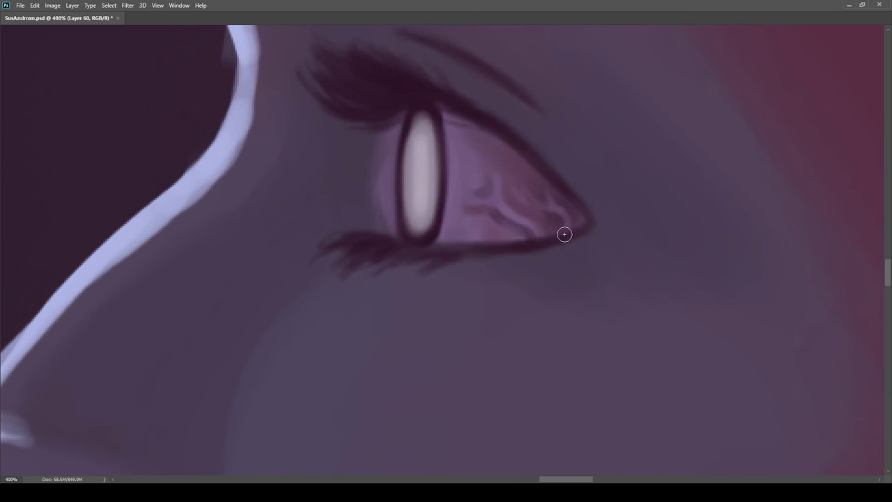
scroll(567, 225, down, 5)
scroll(573, 175, up, 2)
scroll(570, 202, up, 4)
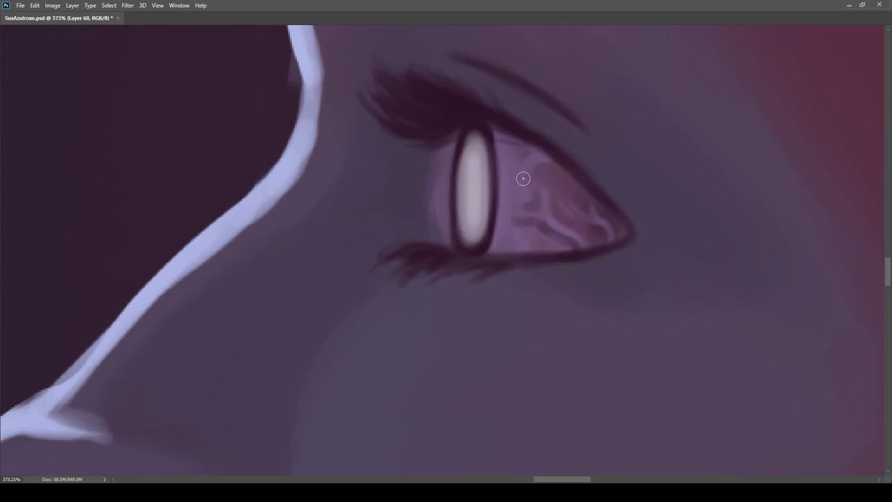
Step: Paint a curved light vein with darker shading in the upper part of the eye white
scroll(532, 175, down, 5)
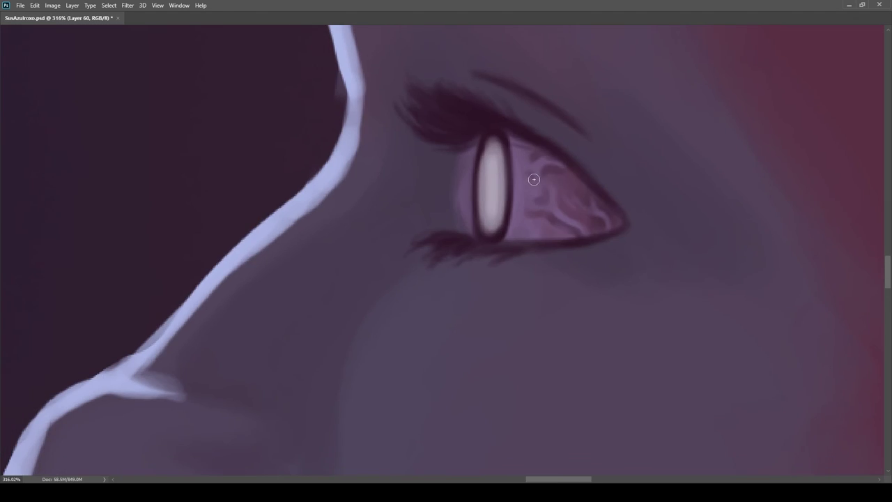
scroll(537, 223, up, 2)
scroll(551, 119, up, 4)
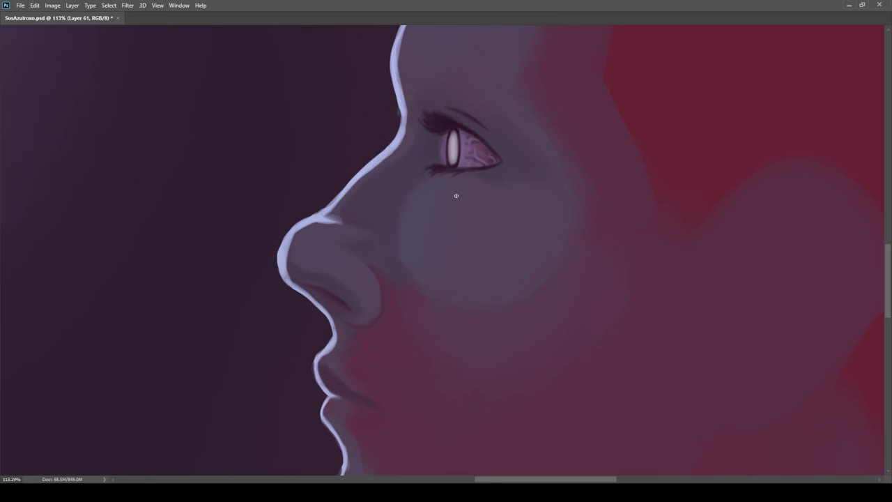
Step: Create Layer 61 and paint thin dark vein lines on the skin just below the outer half of the woman's eye
key(ctrl+shift+alt+n)
drag(491, 196, 497, 220)
alt+click(508, 214)
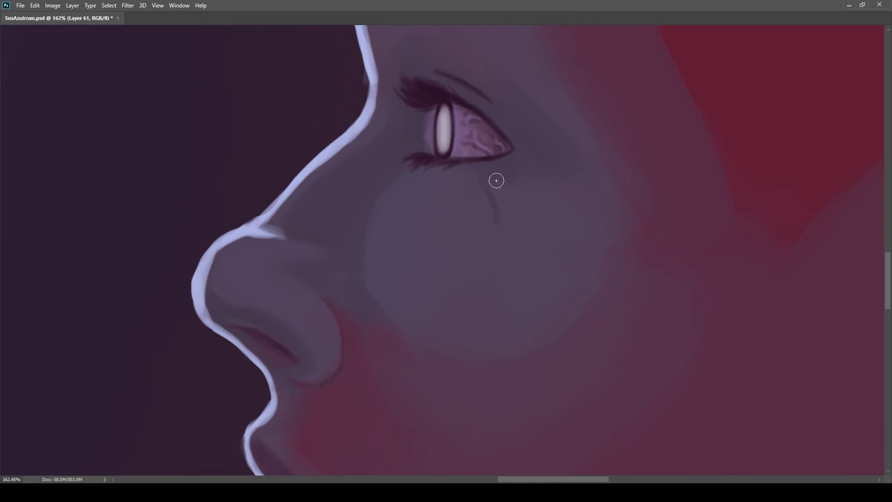
key(ctrl+z)
drag(494, 188, 502, 226)
mouse_move(514, 187)
mouse_down()
mouse_move(510, 213)
mouse_move(499, 183)
mouse_move(567, 180)
mouse_up()
alt+click(295, 296)
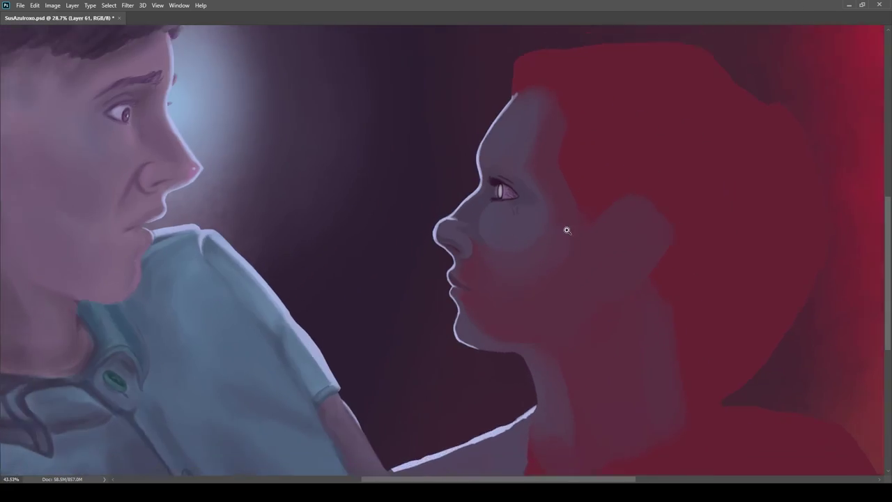
Step: Shape the lines below the eye into a forked vein with dark edges and a light highlight, and brighten the eye-white veins
mouse_move(566, 230)
mouse_down()
mouse_move(501, 207)
mouse_move(565, 88)
mouse_up()
drag(473, 143, 506, 150)
drag(443, 177, 512, 216)
mouse_move(480, 185)
mouse_down()
mouse_move(466, 137)
mouse_move(450, 191)
mouse_up()
scroll(450, 191, up, 5)
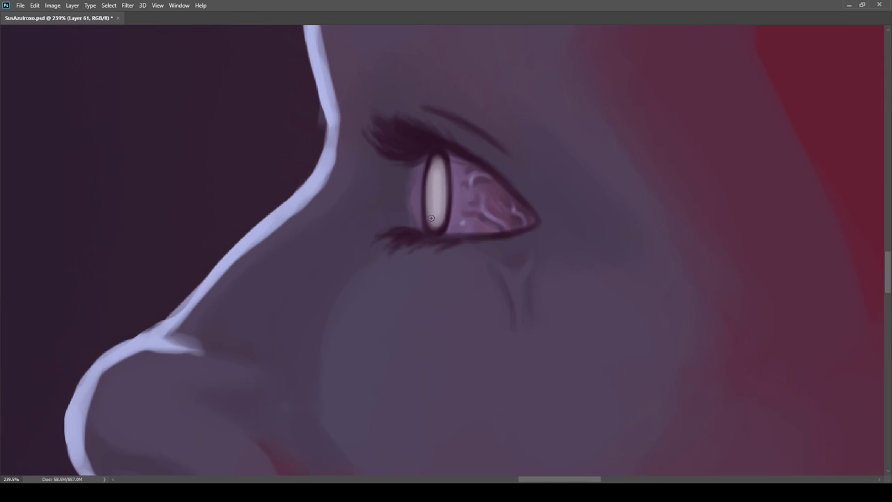
scroll(454, 217, down, 2)
scroll(462, 215, down, 7)
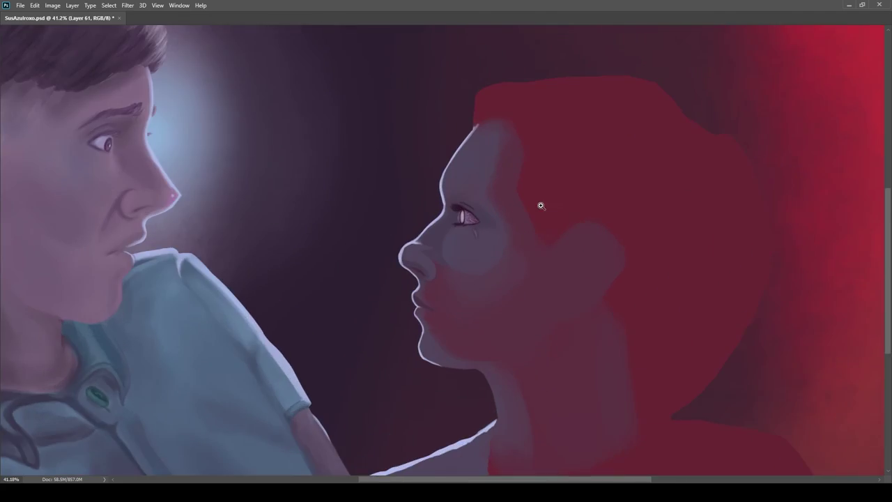
scroll(478, 232, up, 9)
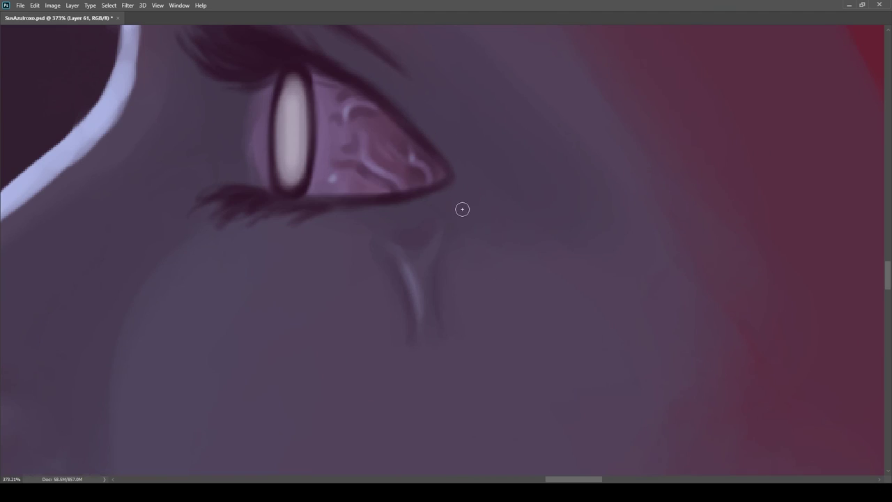
Step: Paint the dark edges of a second branching vein on the skin below the eye's outer corner
mouse_move(488, 202)
mouse_down()
mouse_move(524, 255)
mouse_move(546, 262)
mouse_up()
key(e)
key(b)
mouse_move(501, 232)
mouse_down()
mouse_move(518, 252)
mouse_move(514, 321)
mouse_move(509, 247)
mouse_move(494, 201)
mouse_move(527, 320)
mouse_up()
alt+click(423, 263)
alt+click(468, 260)
drag(481, 217, 484, 194)
drag(502, 238, 478, 229)
drag(521, 317, 507, 320)
drag(467, 239, 507, 299)
Step: Clean up the second vein with the eraser and add another dark branch along its outer side
key(e)
mouse_move(523, 223)
mouse_down()
mouse_move(542, 254)
mouse_move(505, 214)
mouse_move(495, 251)
mouse_up()
key(b)
drag(503, 213, 538, 253)
scroll(532, 232, down, 15)
scroll(530, 232, up, 15)
Step: Using a smaller brush and eraser, refine the second vein and paint light highlights along its branches
key([)
key([)
key([)
key([)
key([)
key([)
key([)
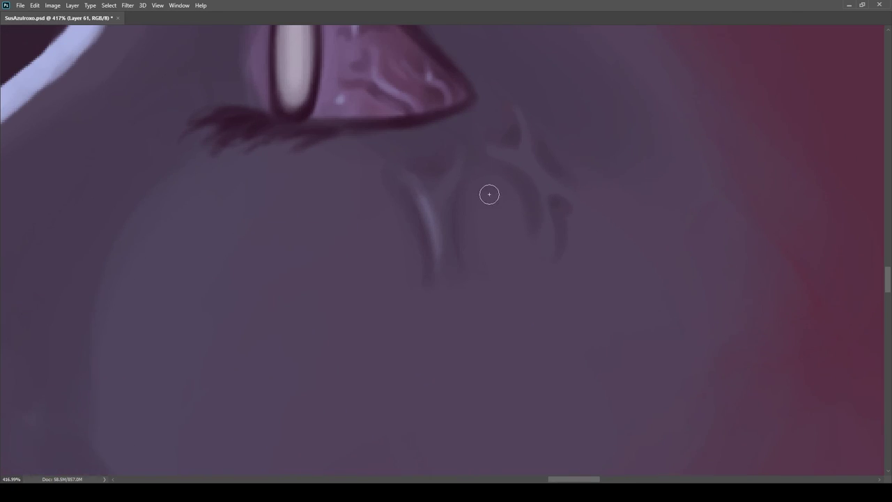
scroll(494, 195, down, 10)
scroll(547, 161, up, 9)
drag(547, 141, 587, 177)
key(e)
key([)
key([)
key([)
key([)
scroll(542, 198, down, 15)
scroll(541, 198, up, 18)
key(b)
drag(503, 172, 523, 200)
mouse_move(525, 172)
mouse_down()
mouse_move(519, 186)
mouse_move(554, 157)
mouse_move(563, 213)
mouse_up()
Step: Try small light vein strokes on the skin in front of the woman's eye
scroll(529, 210, up, 3)
drag(348, 145, 395, 187)
mouse_move(410, 183)
mouse_down()
mouse_move(392, 199)
mouse_move(402, 180)
mouse_up()
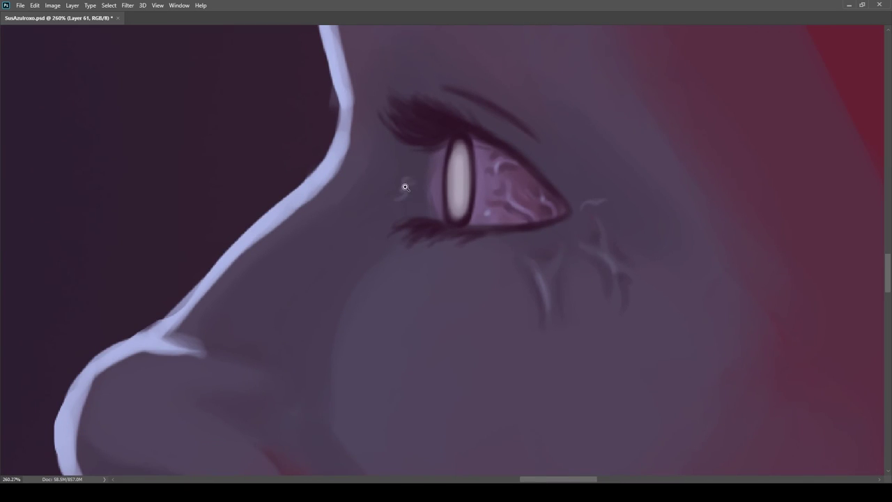
scroll(409, 183, up, 2)
key(ctrl+0)
scroll(519, 171, up, 6)
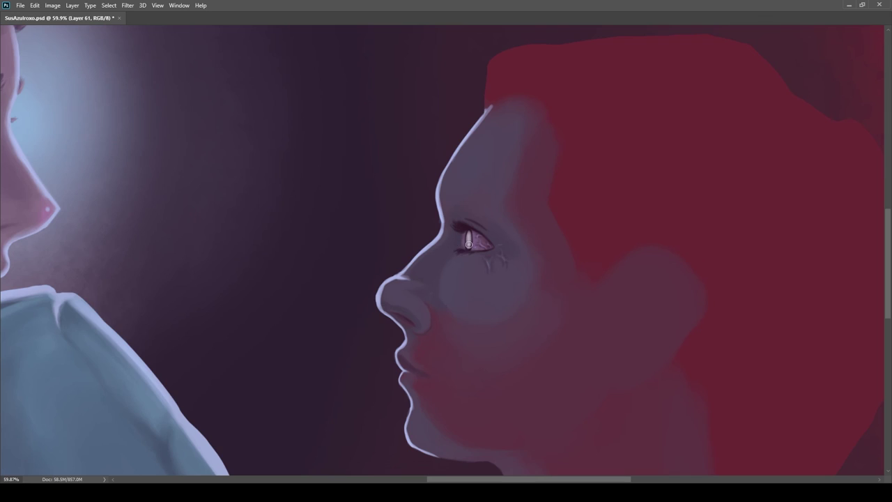
scroll(468, 268, up, 2)
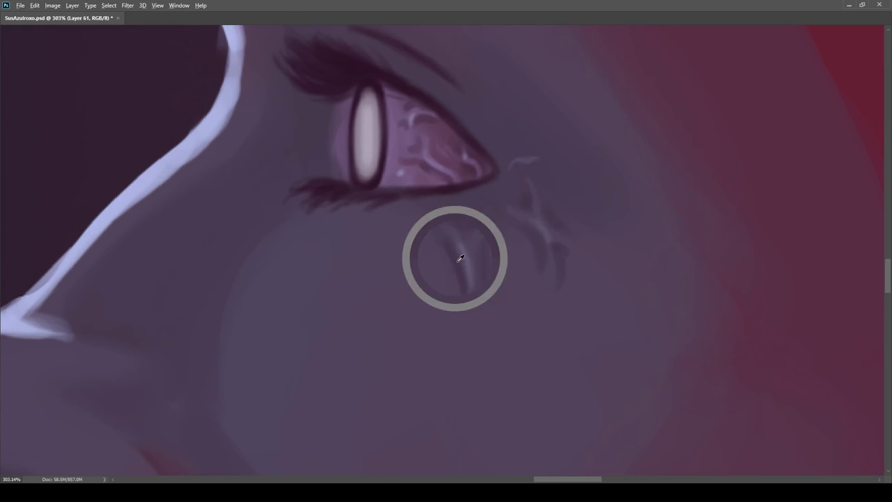
Step: Paint thin light veins spreading outward and upward from the eye's outer corner
scroll(574, 229, down, 3)
drag(505, 246, 530, 221)
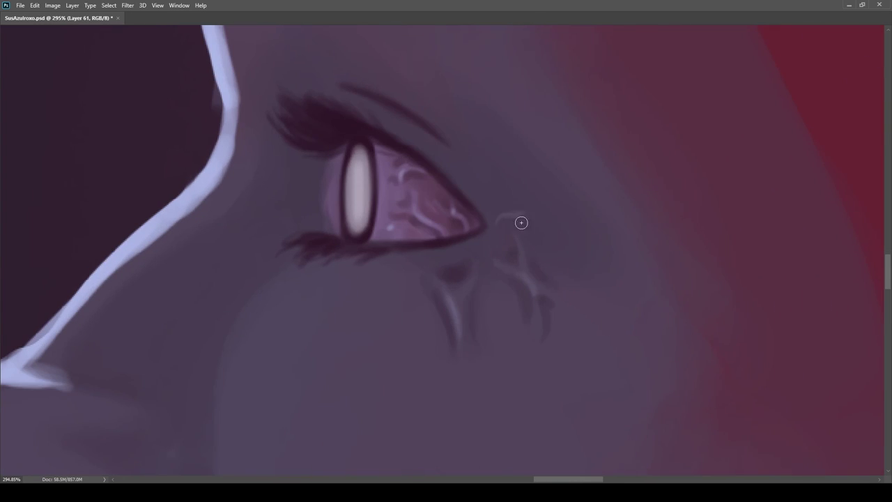
scroll(518, 223, up, 2)
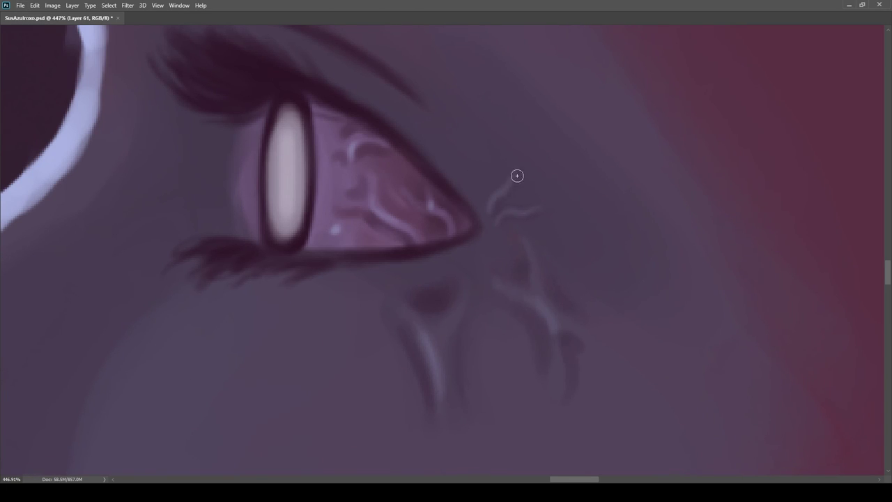
scroll(494, 209, down, 3)
drag(491, 228, 501, 279)
Step: Paint a long curved, forked bluish vein across the lower cheek near the jaw
alt+click(472, 186)
drag(472, 186, 445, 89)
drag(533, 226, 436, 289)
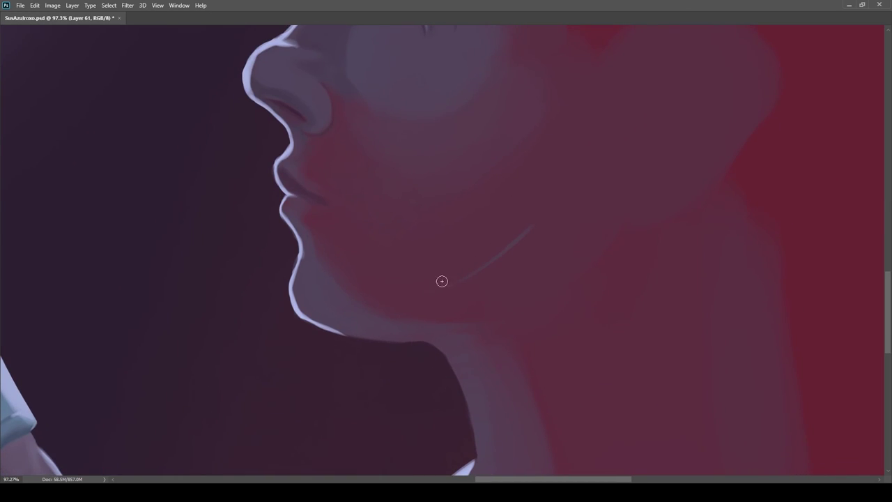
scroll(436, 274, up, 3)
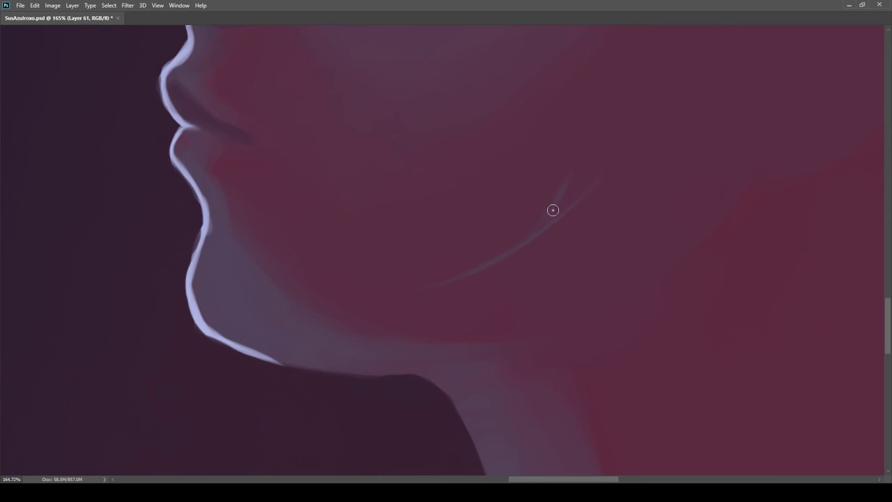
scroll(539, 231, down, 5)
scroll(454, 243, up, 4)
alt+click(542, 251)
scroll(536, 272, up, 4)
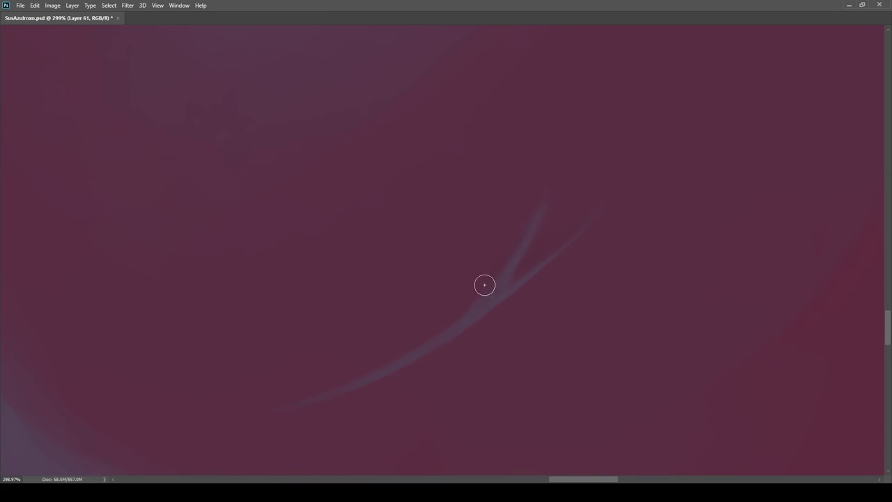
scroll(515, 258, down, 1)
scroll(511, 285, down, 5)
scroll(536, 241, up, 5)
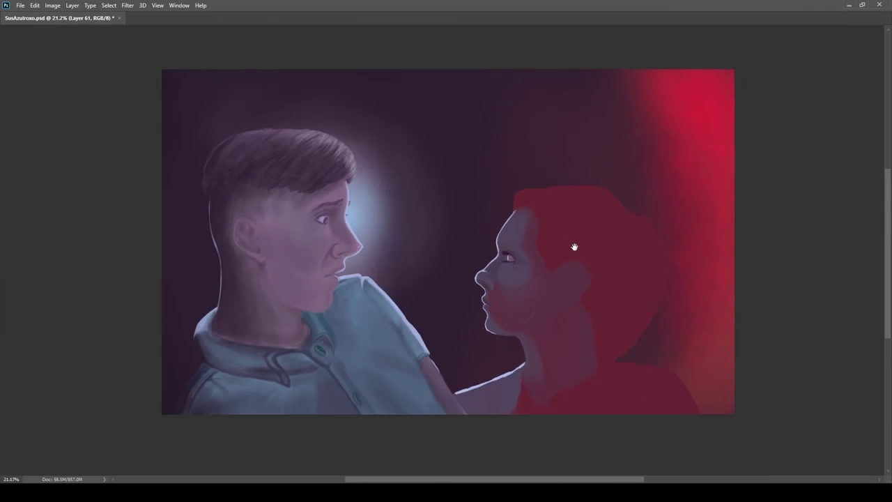
key(ctrl+z)
Step: Paint a branching vein on the temple above the eye with reddish shadows and a light highlight, using colors sampled from the face
alt+click(478, 388)
alt+click(597, 259)
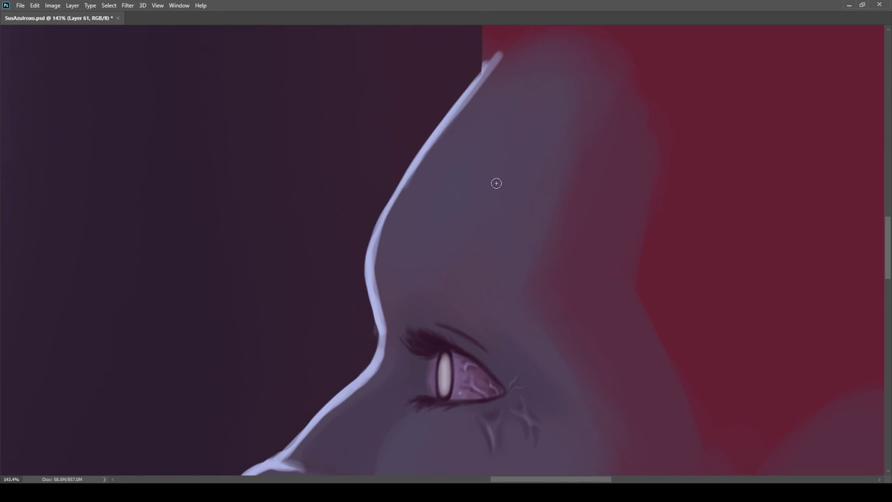
alt+click(590, 301)
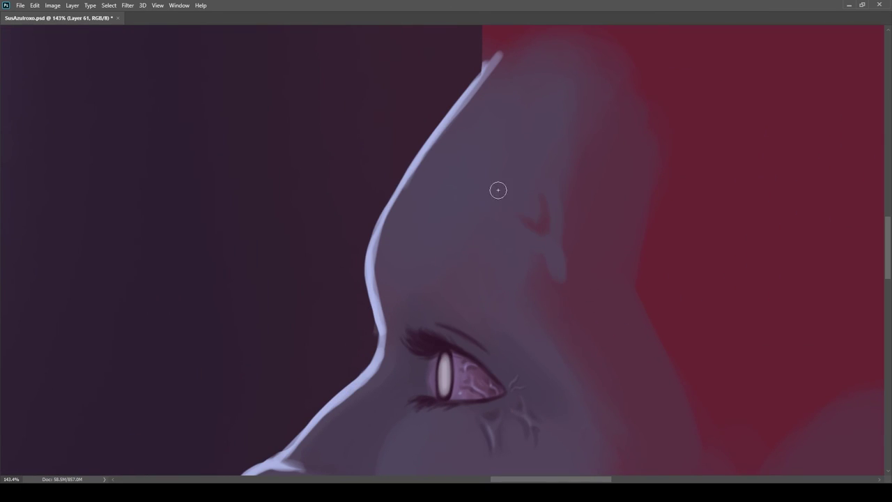
alt+click(558, 264)
drag(555, 266, 575, 302)
alt+click(541, 219)
alt+click(397, 311)
mouse_move(555, 262)
mouse_down()
mouse_move(476, 300)
mouse_move(513, 255)
mouse_move(494, 244)
mouse_up()
key(ctrl+z)
key(ctrl+z)
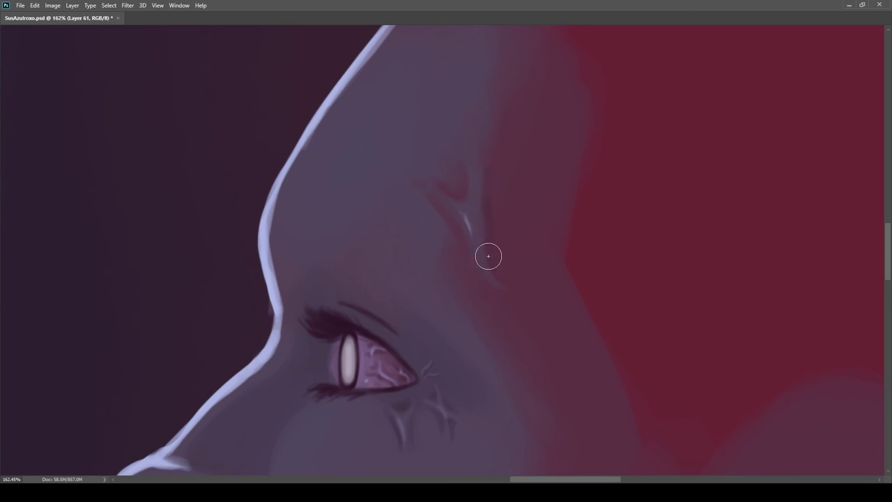
Step: Try a small red branching vein on the tip of the nose with a smaller brush
scroll(481, 227, down, 3)
scroll(592, 209, up, 6)
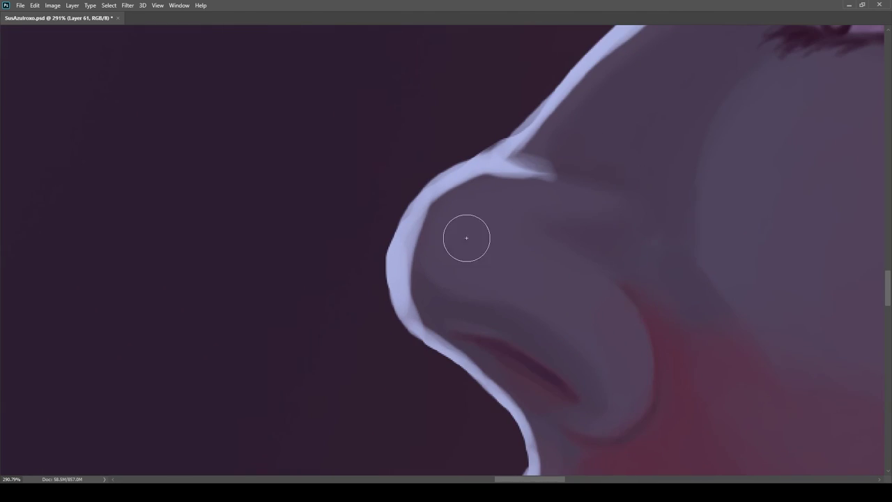
key(bracketleft)
key(bracketleft)
key(bracketleft)
key(bracketleft)
key(bracketleft)
key(bracketleft)
key(bracketleft)
key(bracketleft)
drag(450, 252, 480, 252)
drag(492, 220, 432, 261)
alt+click(499, 264)
key(bracketright)
key(bracketright)
key(bracketright)
key(bracketright)
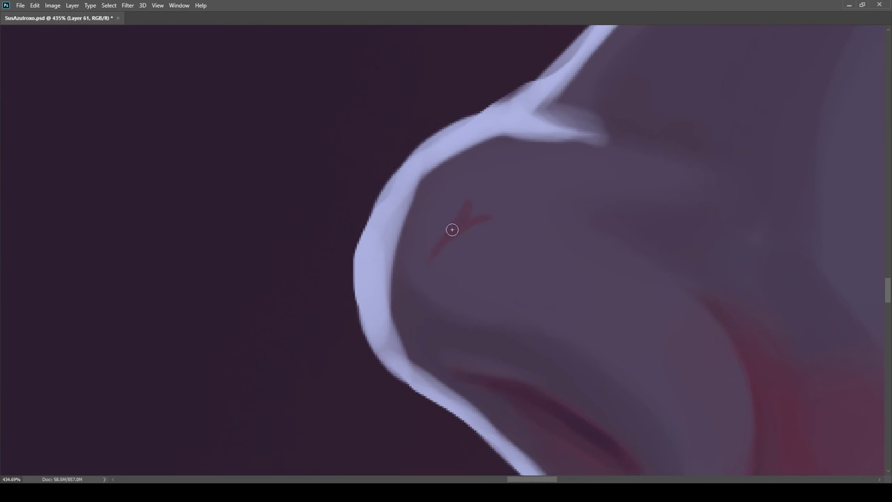
Step: Paint two short dark vertical creases on the tip of the nose with color sampled from the nose shading
scroll(457, 226, down, 3)
scroll(478, 225, up, 5)
alt+click(478, 225)
alt+click(447, 282)
drag(435, 272, 433, 236)
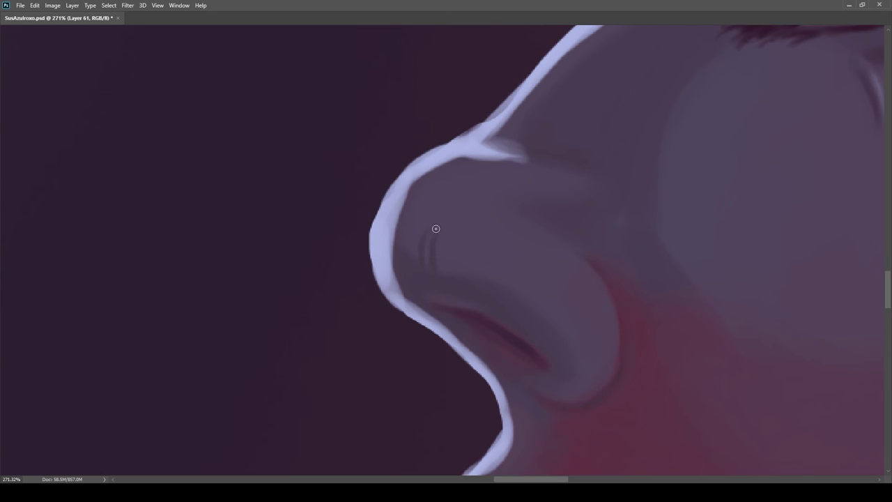
scroll(436, 226, down, 3)
scroll(418, 259, up, 4)
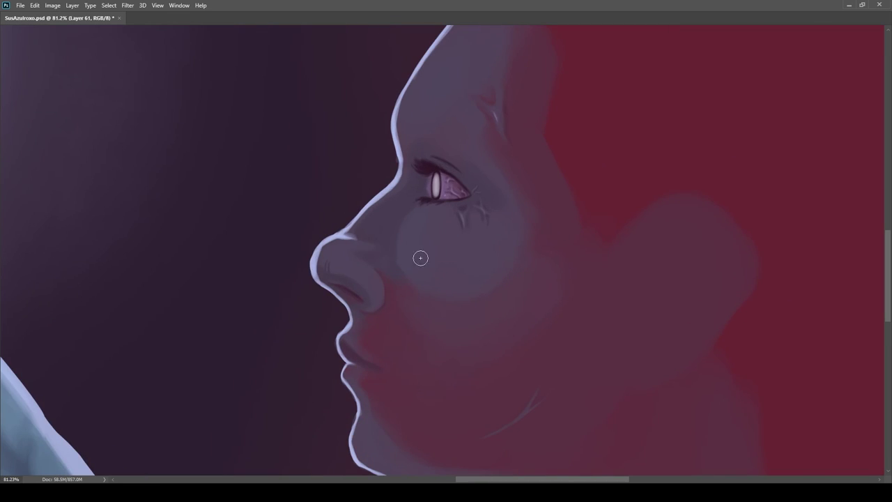
scroll(417, 259, down, 3)
scroll(490, 250, up, 4)
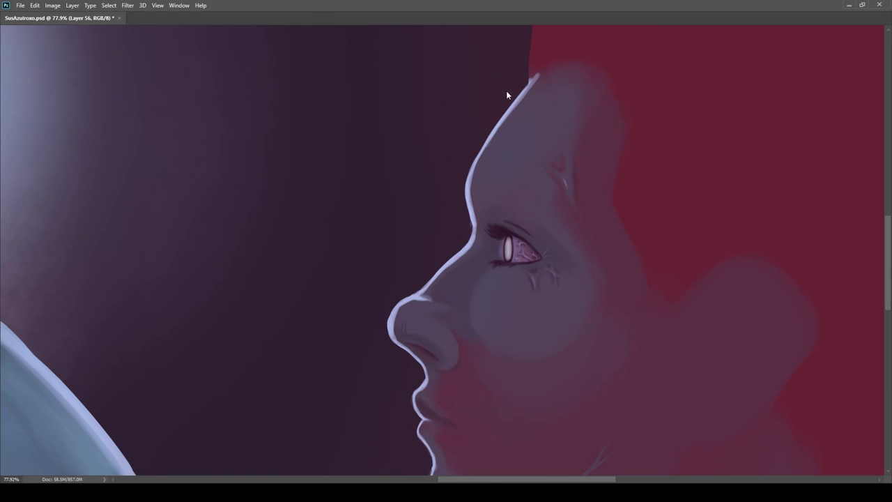
Step: Show the line sketch over the painting to compare it with the woman's profile, and hide it again
scroll(497, 239, up, 3)
scroll(545, 218, down, 4)
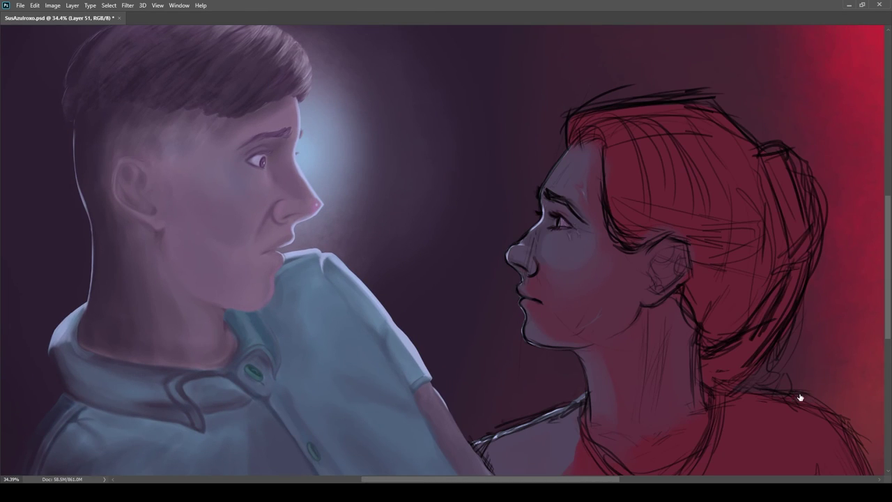
scroll(796, 398, up, 3)
scroll(551, 300, up, 2)
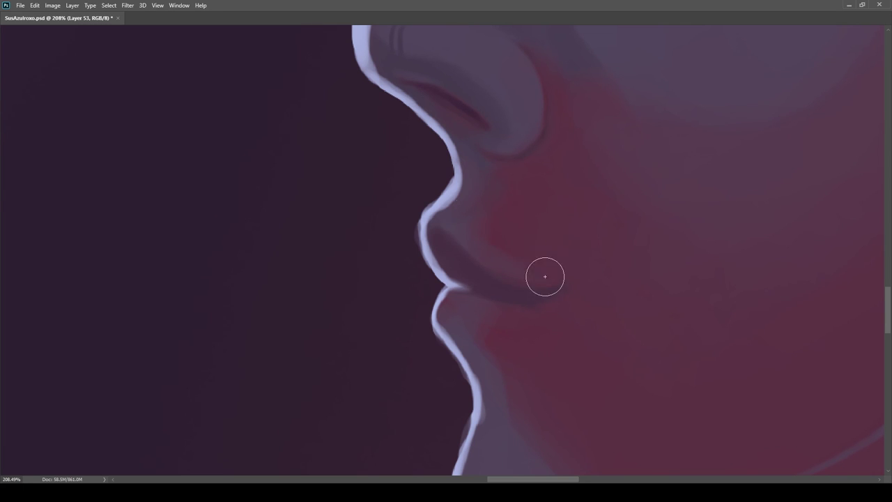
Step: On Layer 53, darken the line between the lips toward the mouth corner and shade the lower lip
alt+click(490, 205)
scroll(577, 263, down, 5)
scroll(568, 263, up, 5)
drag(463, 276, 467, 273)
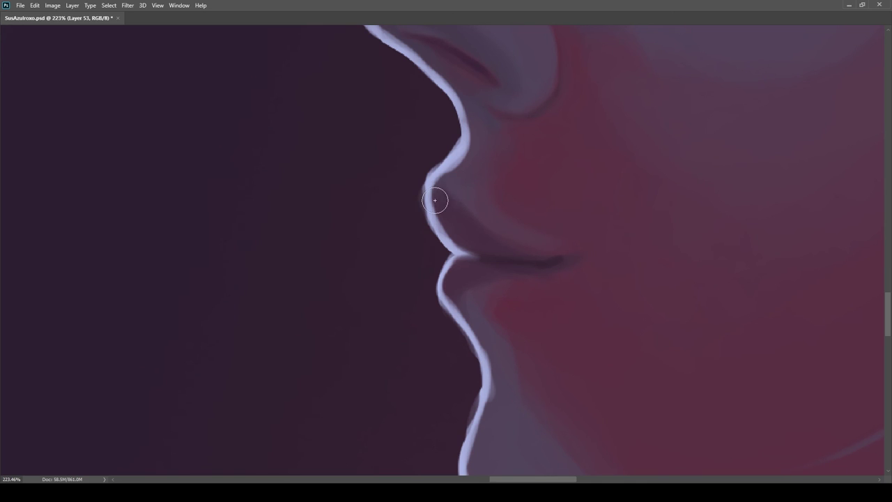
scroll(466, 284, down, 5)
scroll(504, 259, up, 6)
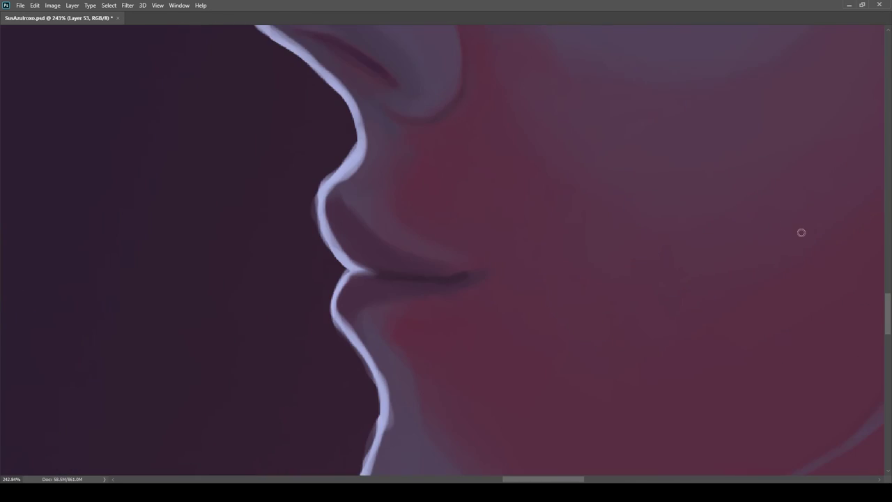
Step: Refine the front edge of the upper lip along the light rim using a sampled color
drag(346, 249, 321, 196)
scroll(349, 195, down, 5)
scroll(406, 213, up, 6)
alt+click(335, 217)
scroll(431, 218, down, 5)
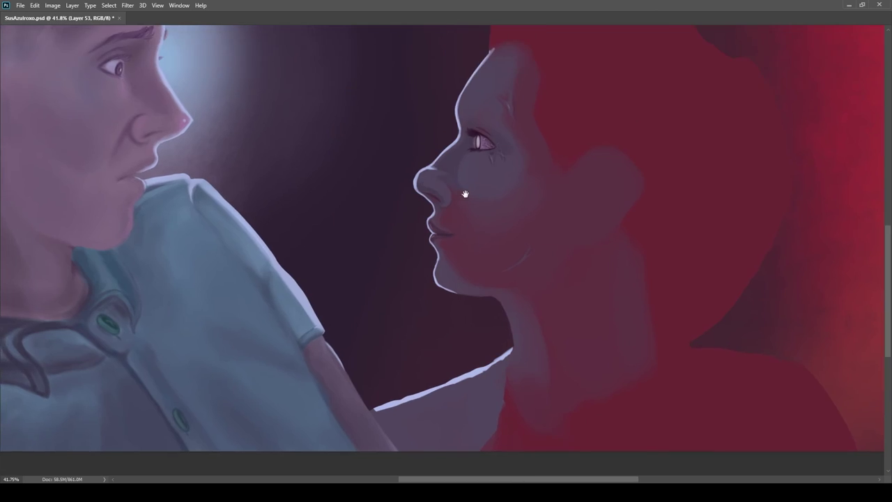
Step: Review the whole portrait and save the document
scroll(398, 244, up, 5)
scroll(437, 211, down, 5)
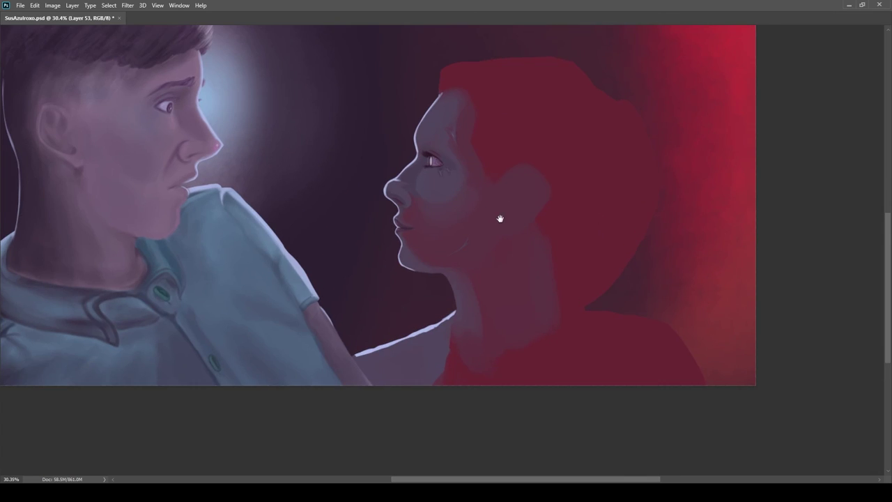
scroll(507, 214, up, 1)
scroll(537, 223, down, 1)
key(ctrl+s)
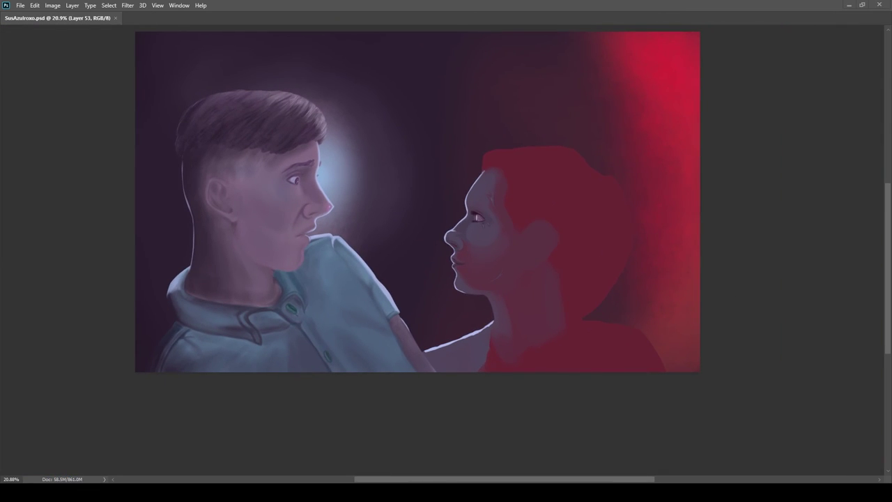
scroll(541, 294, down, 4)
scroll(534, 306, up, 3)
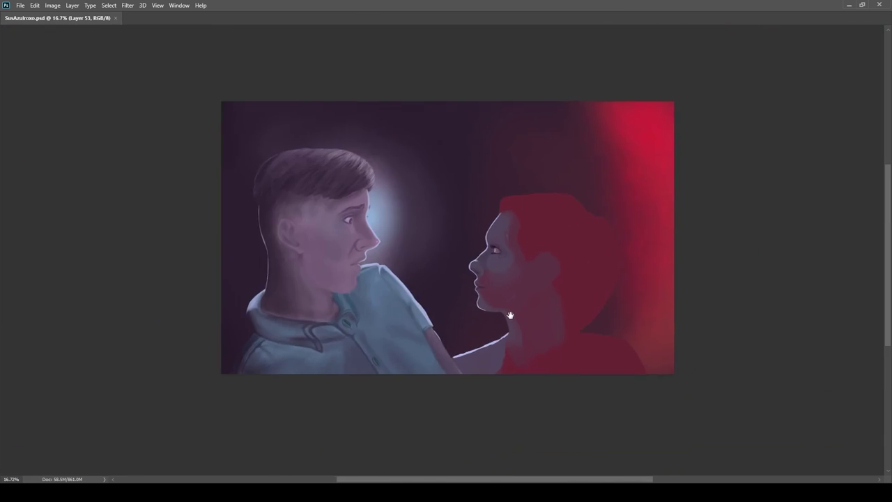
Step: Add fine light crease highlights to both lips and place a bright red stroke below the mouth on a new Layer 63
scroll(540, 376, up, 3)
scroll(745, 453, up, 2)
scroll(547, 370, down, 3)
scroll(767, 418, up, 4)
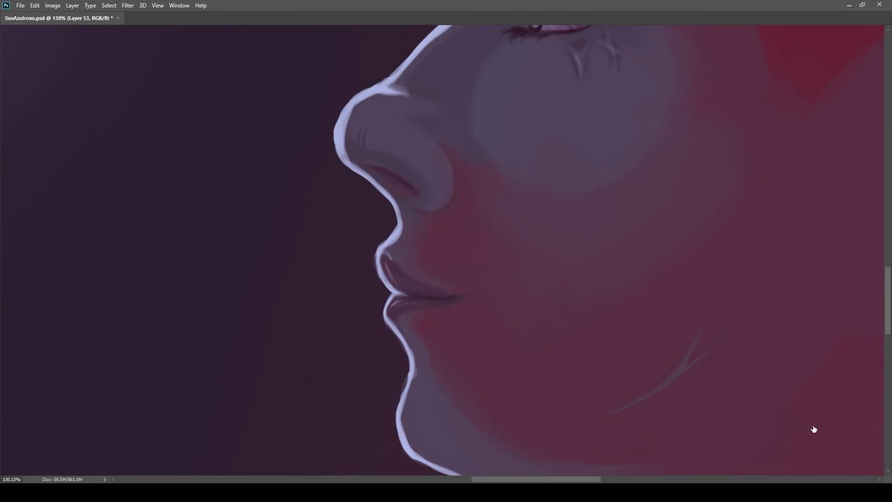
scroll(486, 308, up, 4)
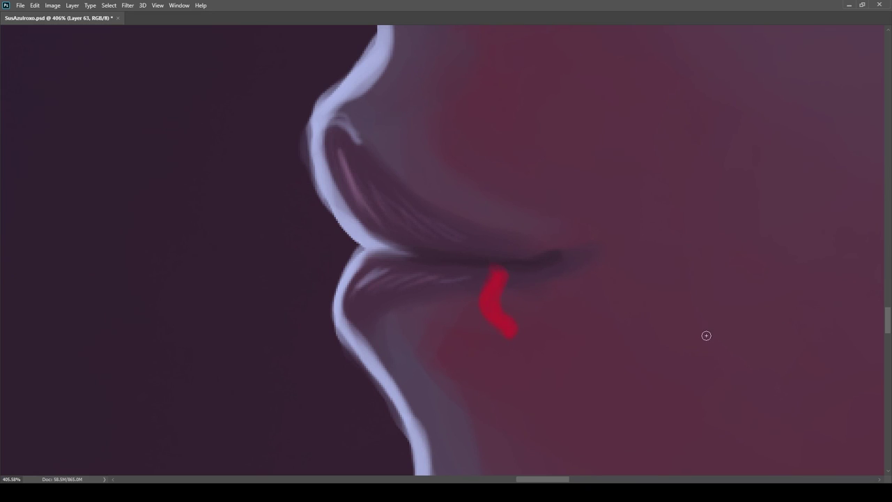
Step: Refine the shape and shading of the red blood drip below the mouth
scroll(490, 261, up, 2)
key(bracketright)
key(bracketright)
key(bracketright)
click(489, 227)
key(ctrl+z)
scroll(542, 300, up, 2)
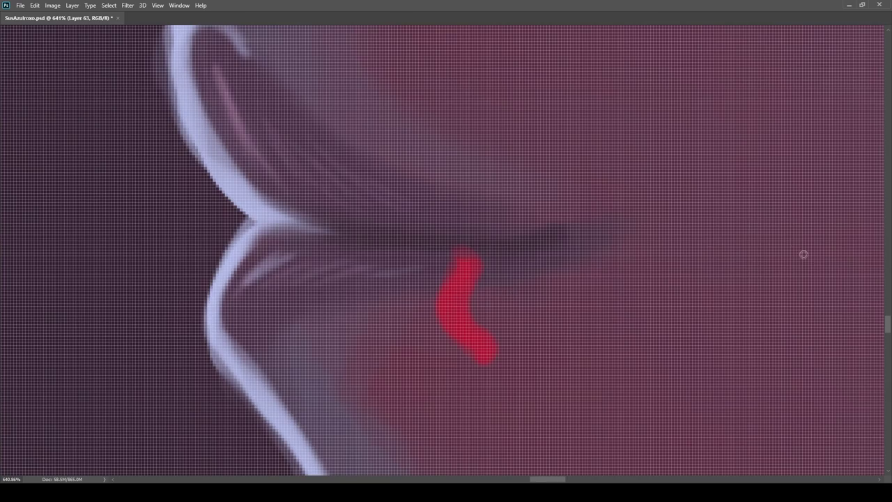
scroll(548, 323, down, 3)
drag(534, 338, 485, 312)
scroll(506, 306, down, 2)
scroll(648, 237, up, 3)
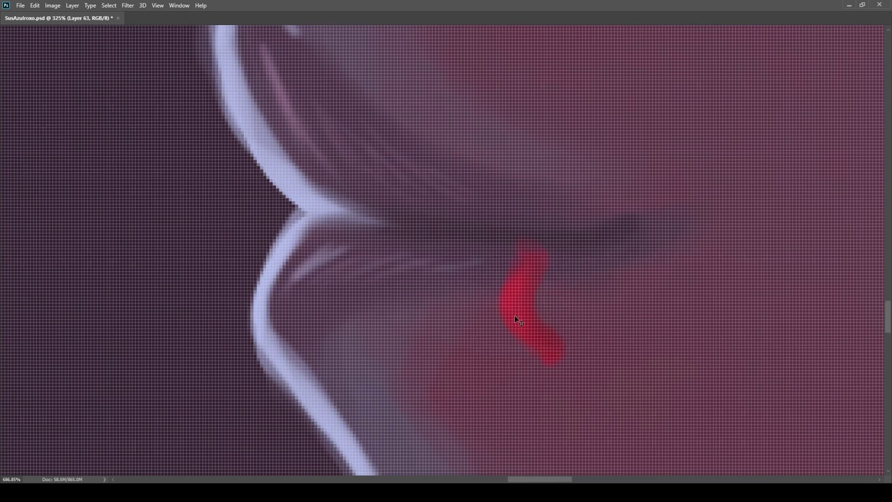
scroll(557, 317, down, 6)
scroll(506, 288, up, 2)
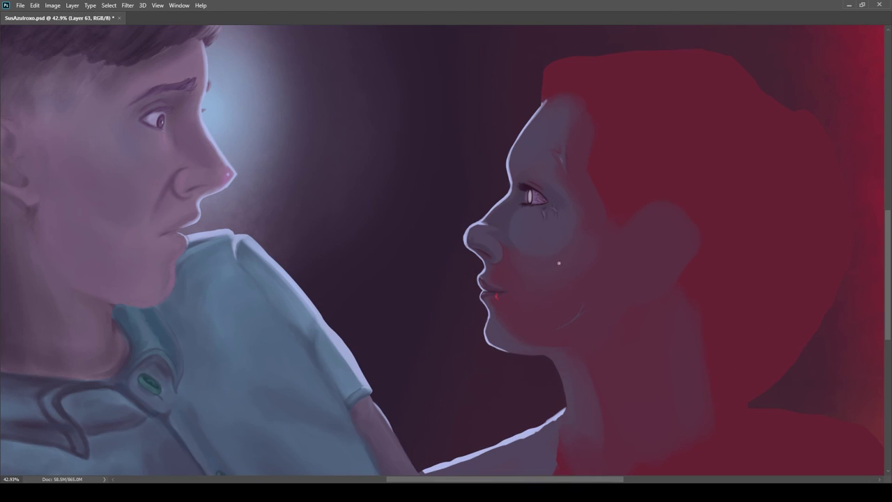
scroll(529, 299, down, 2)
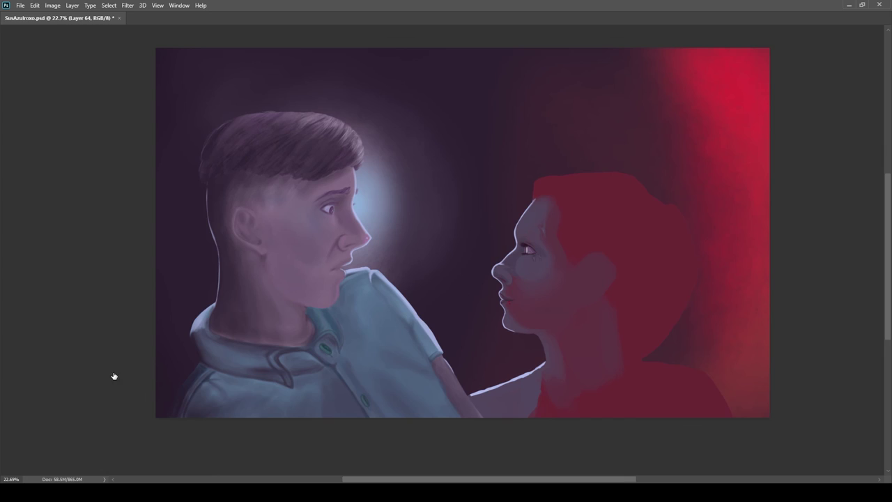
Step: On Layer 64, sample the drip's red and stamp rough blood texture over the lips and the skin around them
scroll(116, 379, up, 6)
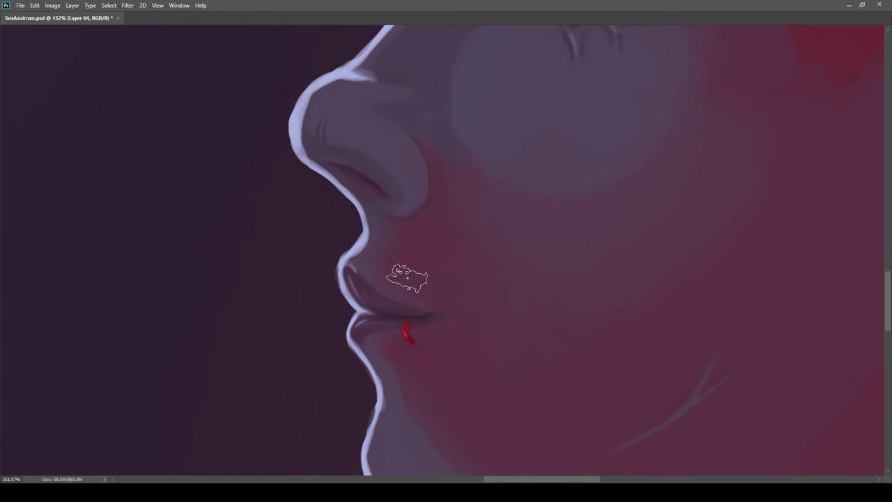
alt+click(409, 328)
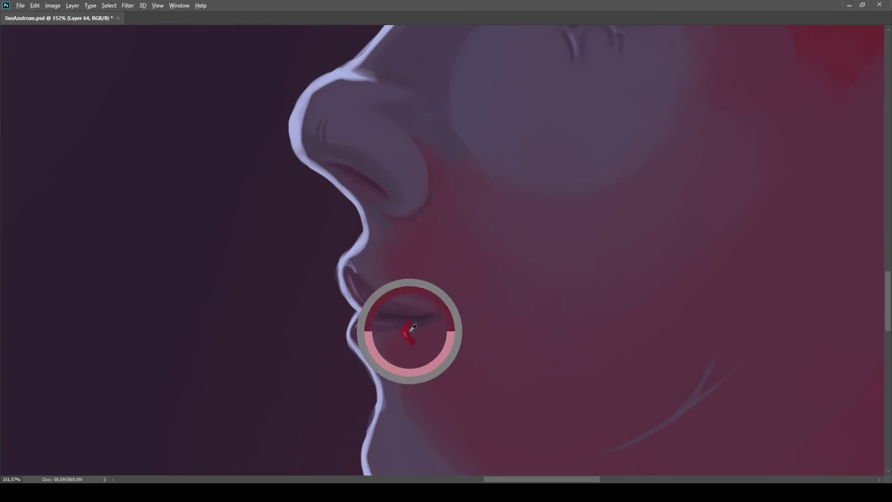
click(406, 272)
key(ctrl+t)
drag(408, 277, 403, 298)
key(Return)
mouse_move(377, 332)
mouse_down()
mouse_move(366, 329)
mouse_move(398, 340)
mouse_up()
click(452, 300)
scroll(480, 308, down, 1)
drag(479, 308, 432, 339)
scroll(479, 267, down, 3)
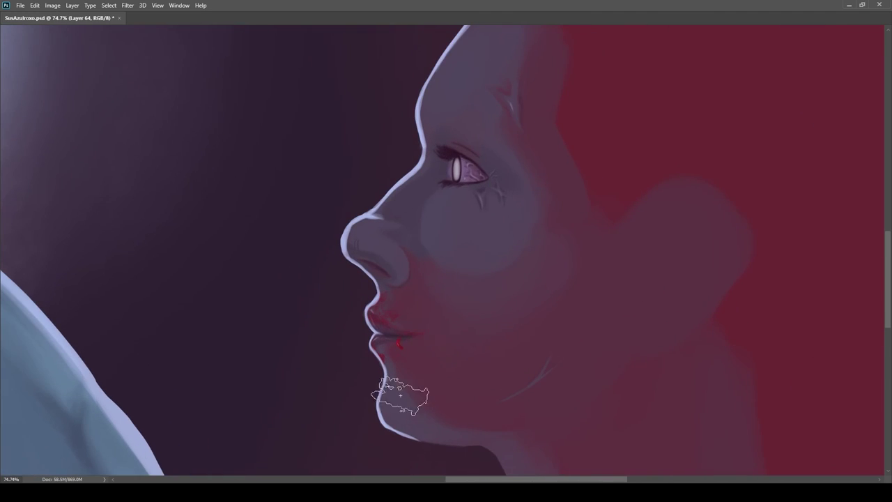
Step: Extend the blotchy red texture across the chin and the skin around the mouth with the textured brush
drag(420, 373, 418, 330)
click(404, 373)
mouse_move(412, 369)
mouse_down()
mouse_move(382, 318)
mouse_move(426, 315)
mouse_up()
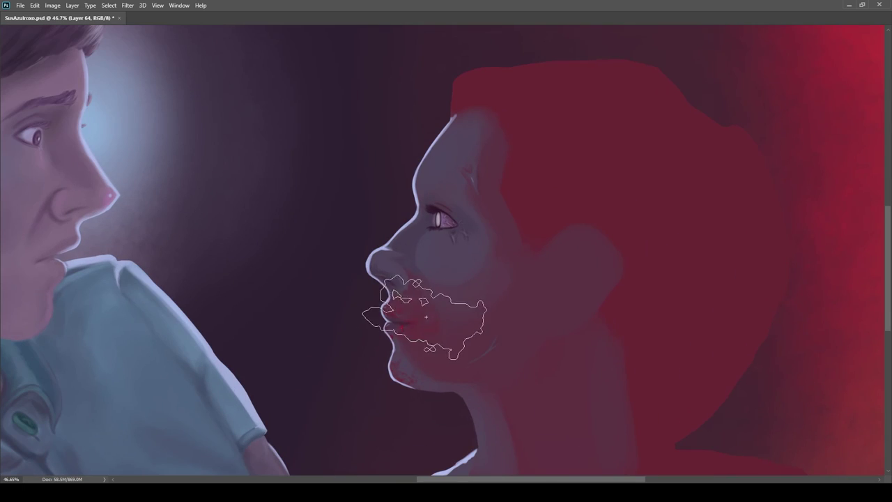
drag(481, 322, 444, 341)
click(463, 320)
mouse_move(523, 208)
mouse_down()
mouse_move(496, 266)
mouse_move(525, 231)
mouse_move(502, 240)
mouse_up()
drag(582, 243, 624, 245)
click(515, 258)
drag(583, 273, 540, 270)
drag(591, 266, 641, 263)
click(453, 253)
mouse_move(481, 258)
mouse_down()
mouse_move(524, 256)
mouse_move(411, 261)
mouse_up()
drag(411, 307, 455, 317)
Step: On Layer 65, stamp dark and red speckled blotches on the cheek below the outer eye corner
alt+click(331, 371)
click(554, 142)
drag(579, 132, 571, 171)
mouse_move(545, 230)
mouse_down()
mouse_move(491, 227)
mouse_move(483, 191)
mouse_up()
mouse_move(394, 196)
mouse_down()
mouse_move(432, 194)
mouse_move(400, 195)
mouse_up()
drag(408, 311, 460, 313)
click(418, 335)
drag(519, 313, 463, 309)
drag(349, 234, 397, 236)
Step: Add small red speckles to the nose tip and erase the excess
scroll(388, 236, up, 3)
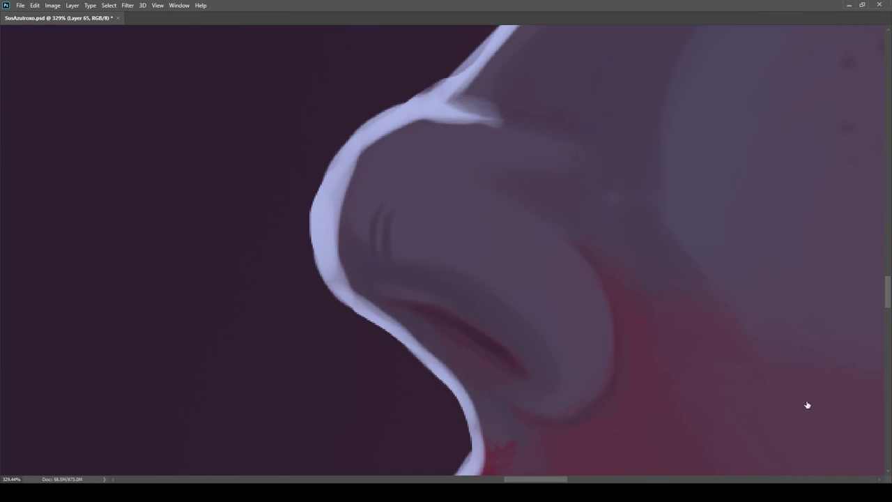
drag(399, 223, 394, 248)
drag(380, 210, 375, 253)
scroll(392, 195, down, 1)
key(e)
mouse_move(392, 196)
mouse_down()
mouse_move(460, 185)
mouse_move(456, 239)
mouse_move(455, 218)
mouse_up()
scroll(531, 254, down, 3)
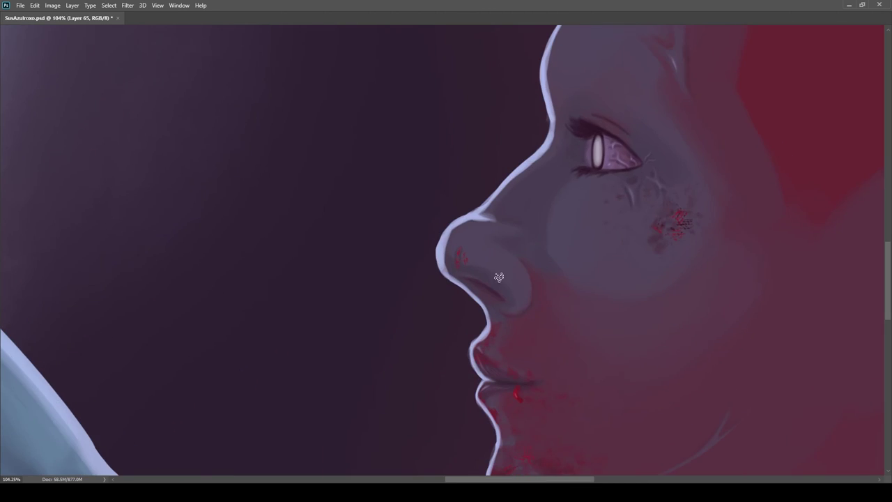
Step: Examine the speckled skin texture up close and within the whole portrait
scroll(513, 299, down, 2)
scroll(528, 255, up, 5)
scroll(498, 192, down, 5)
scroll(498, 192, down, 4)
scroll(576, 237, up, 7)
scroll(495, 247, down, 7)
scroll(488, 252, down, 1)
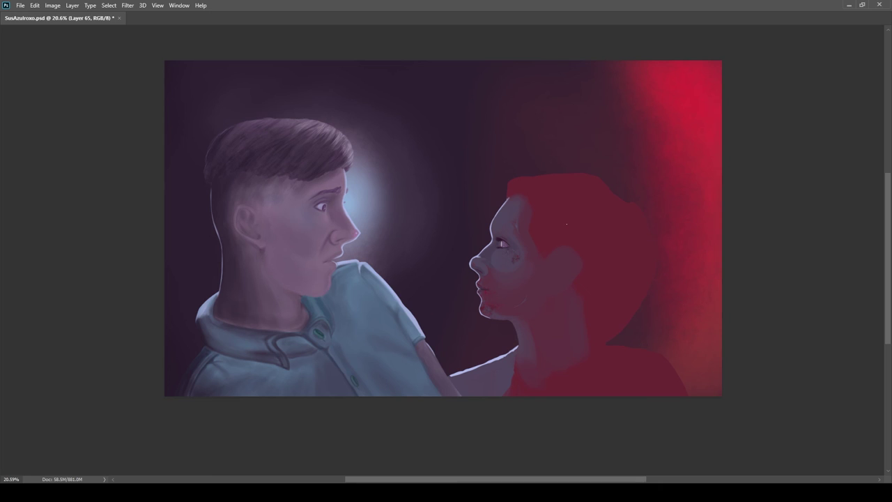
scroll(228, 469, up, 1)
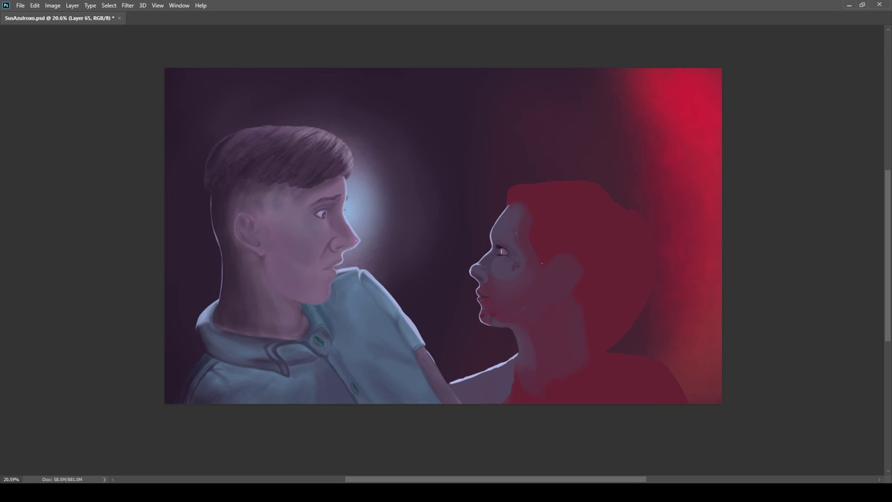
Step: Block in the woman's eyebrow above the eye with dark red hair strokes on a new Layer 66
scroll(520, 287, up, 10)
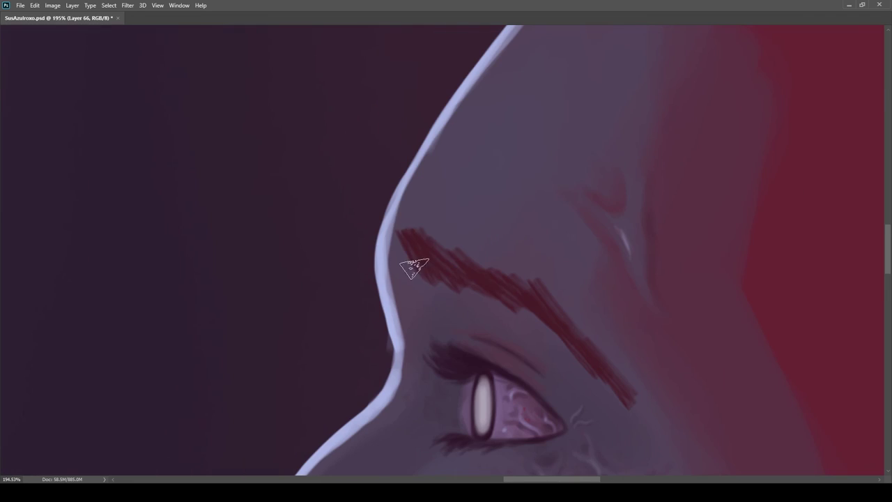
mouse_move(414, 267)
mouse_down()
mouse_move(412, 246)
mouse_move(443, 255)
mouse_up()
drag(607, 352, 633, 404)
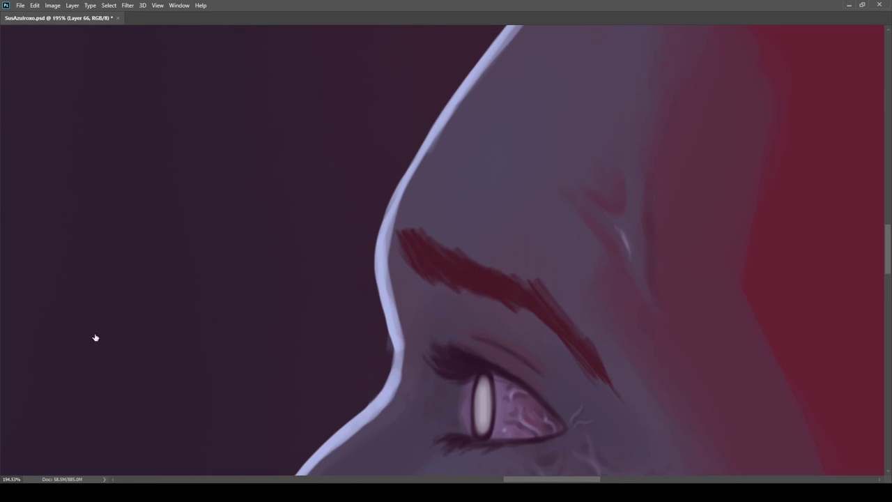
Step: Refine the eyebrow's edges with fine hair strokes and taper its tail
mouse_move(544, 335)
mouse_down()
mouse_move(480, 313)
mouse_move(606, 340)
mouse_up()
drag(435, 213, 460, 230)
drag(587, 246, 612, 278)
drag(526, 197, 406, 183)
click(753, 408)
click(755, 406)
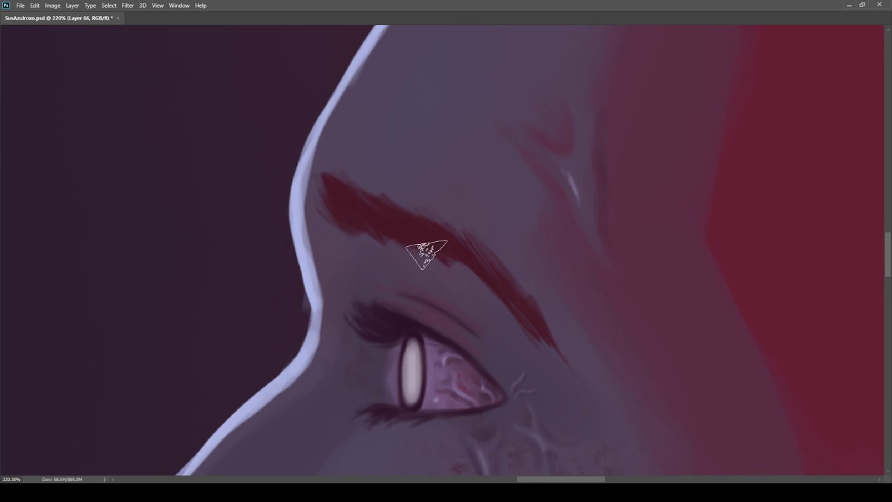
key(ctrl+z)
mouse_move(525, 301)
mouse_down()
mouse_move(456, 302)
mouse_move(456, 225)
mouse_up()
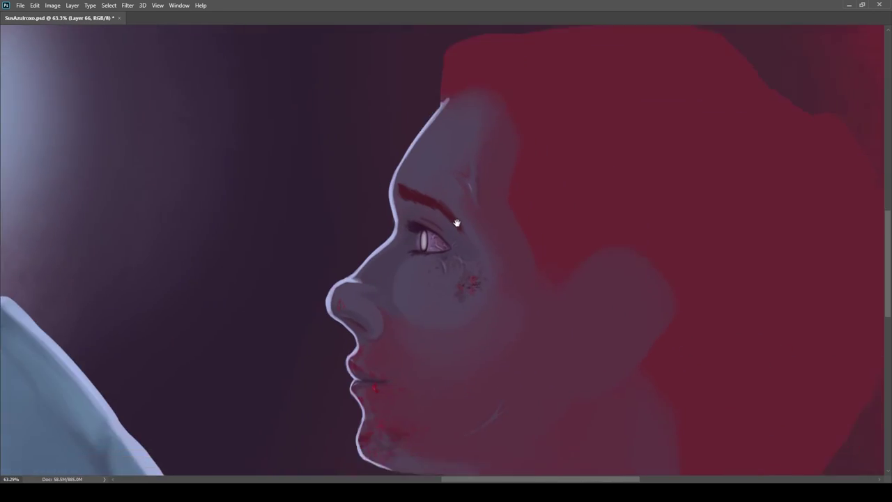
Step: Adjust the eyebrow's placement above the eye with Free Transform
drag(423, 198, 509, 202)
key(ctrl+z)
drag(566, 347, 468, 244)
key(ctrl+t)
drag(507, 257, 508, 265)
key(Return)
drag(517, 202, 583, 204)
Step: Darken the whole eyebrow to the deep purple of the upper lashes
scroll(523, 229, up, 5)
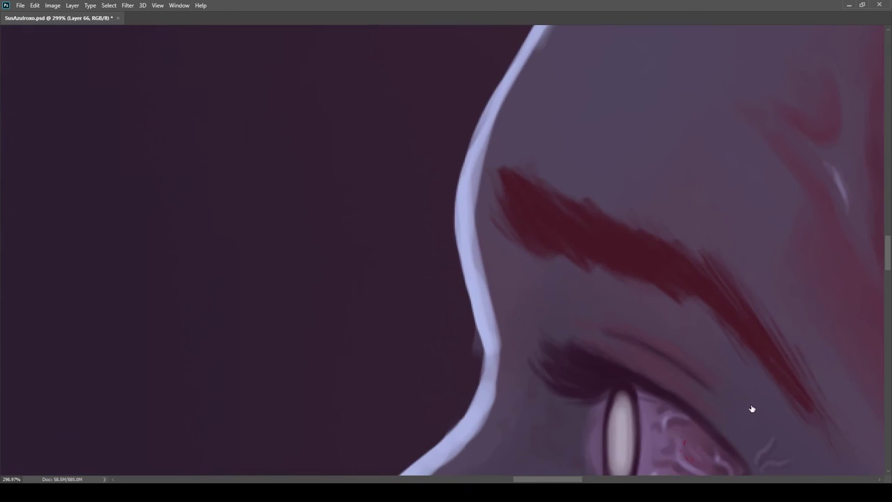
drag(446, 209, 301, 190)
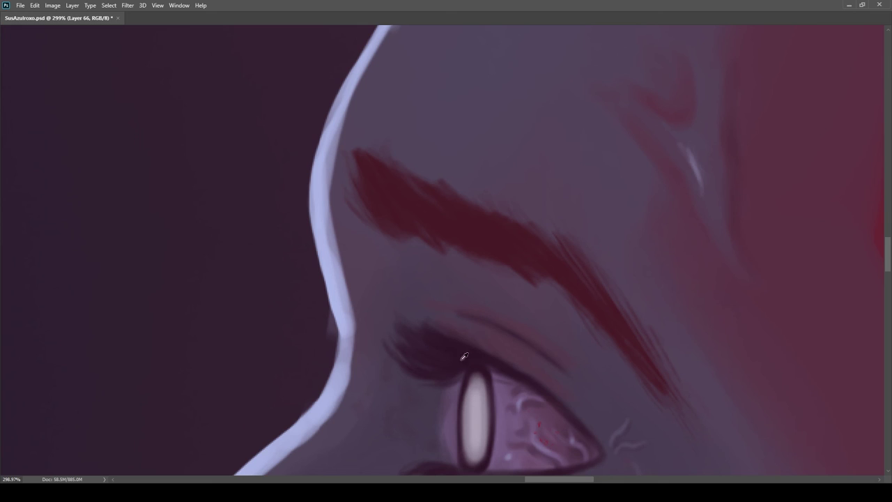
drag(363, 164, 528, 251)
scroll(507, 227, down, 8)
scroll(497, 226, up, 8)
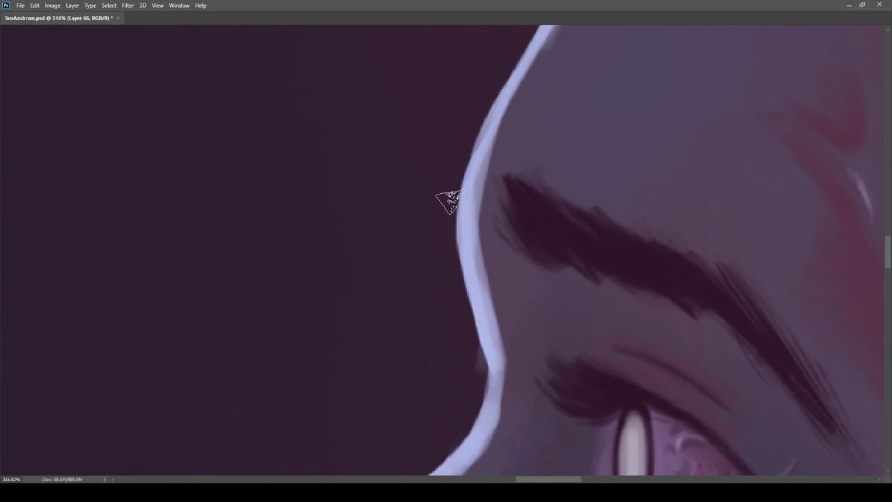
Step: Paint a pale tuft of far-eyebrow hairs outside the forehead's rim light using sampled colors
drag(468, 212, 476, 128)
key(ctrl+d)
key(b)
scroll(460, 209, down, 5)
scroll(428, 211, up, 4)
scroll(418, 233, up, 3)
mouse_move(423, 265)
mouse_down()
mouse_move(419, 234)
mouse_move(419, 274)
mouse_up()
click(756, 370)
key(ctrl+z)
alt+click(447, 242)
drag(432, 203, 425, 278)
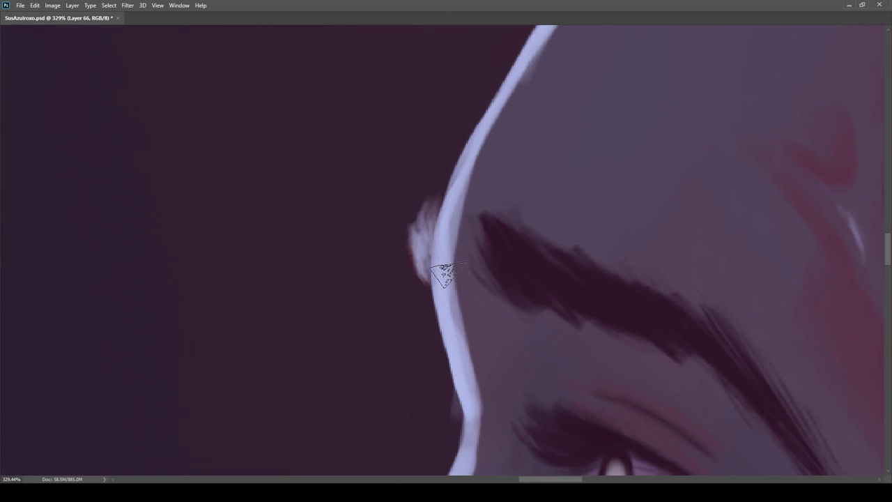
alt+click(541, 265)
drag(430, 238, 426, 279)
Step: Refine the far-eyebrow tuft into finer light and dark hairs and adjust its shape against the rim light
scroll(454, 271, down, 8)
scroll(427, 219, up, 10)
scroll(427, 230, down, 3)
alt+click(429, 277)
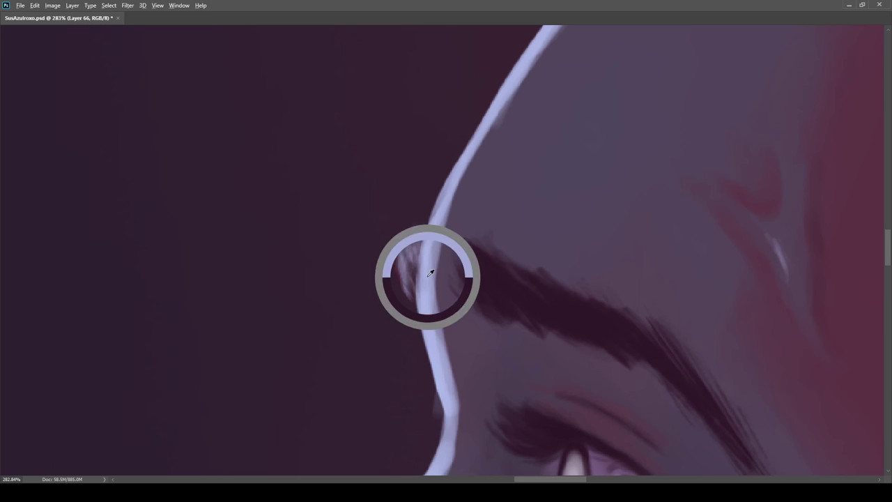
scroll(504, 283, down, 3)
scroll(523, 183, up, 3)
key(l)
scroll(463, 316, up, 2)
drag(463, 239, 482, 318)
key(ctrl+z)
mouse_move(448, 261)
mouse_down()
mouse_move(356, 261)
mouse_move(439, 262)
mouse_up()
drag(490, 292, 460, 290)
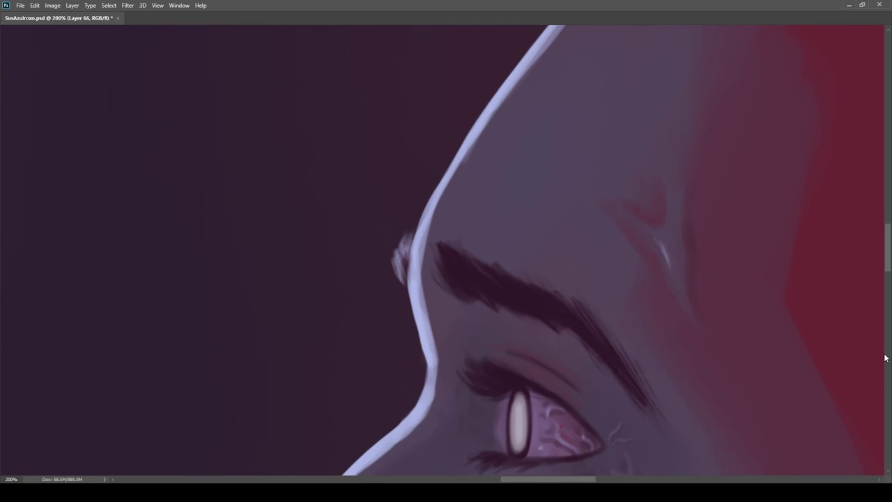
Step: Paint a small pale tuft of far-eye lashes outside the rim light at the nose bridge
scroll(418, 370, up, 2)
scroll(456, 327, up, 1)
scroll(455, 324, up, 1)
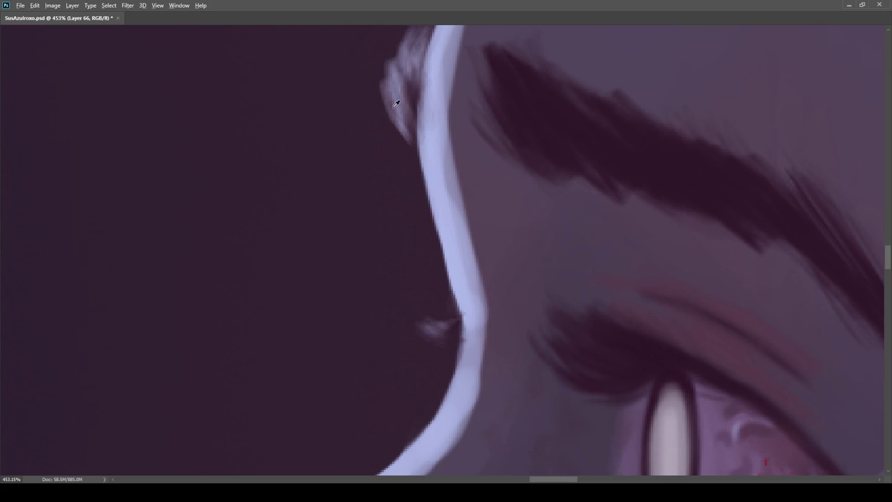
scroll(408, 304, down, 2)
scroll(411, 339, up, 2)
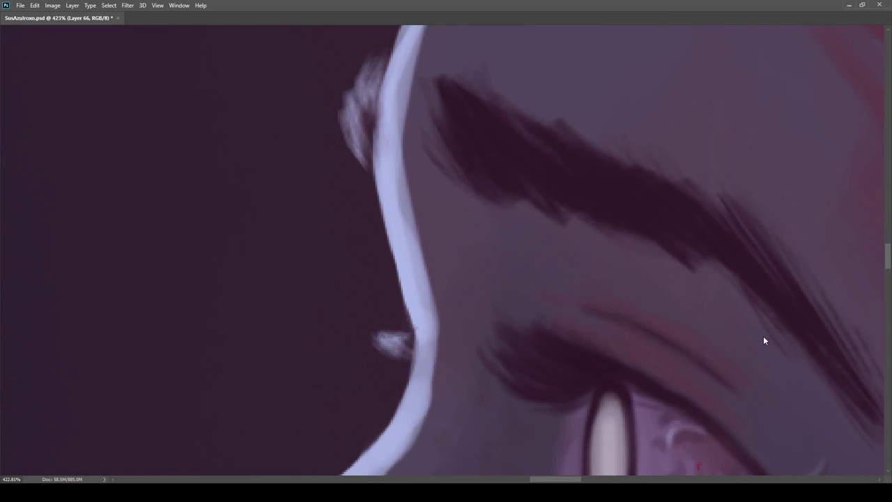
scroll(411, 333, down, 2)
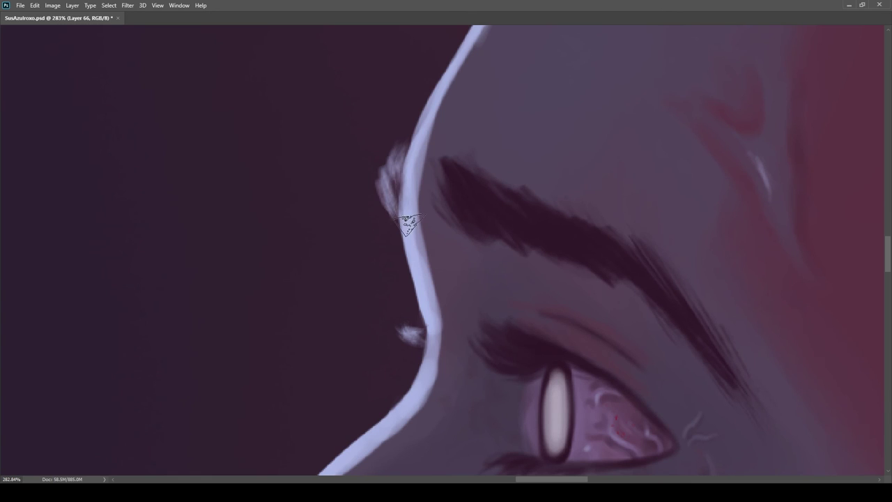
scroll(432, 354, up, 2)
scroll(484, 299, down, 8)
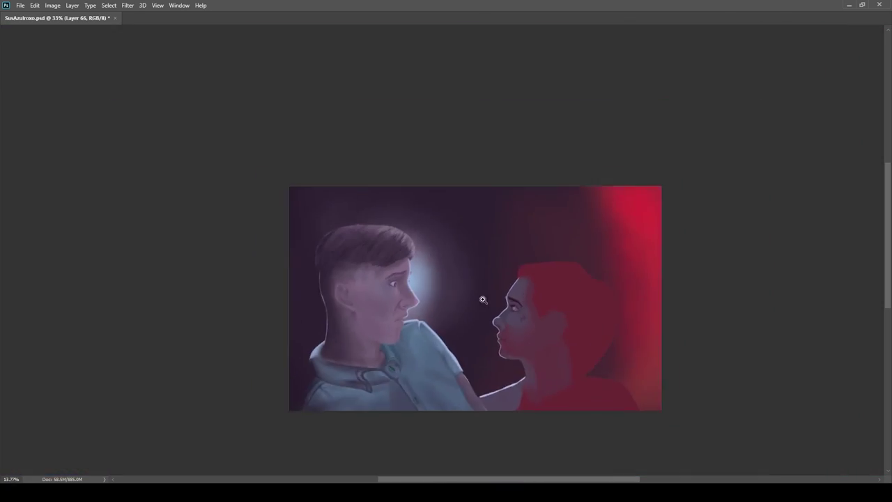
scroll(494, 304, up, 6)
key(v)
key(Return)
scroll(458, 216, up, 3)
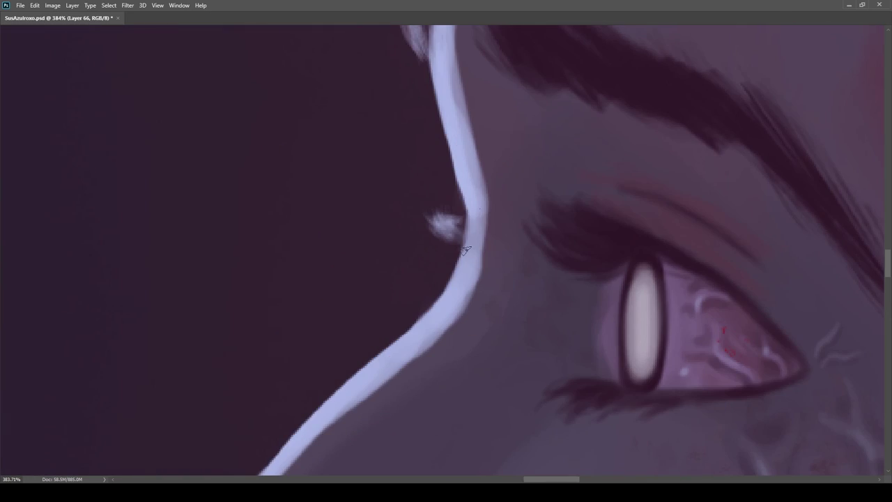
scroll(480, 205, down, 5)
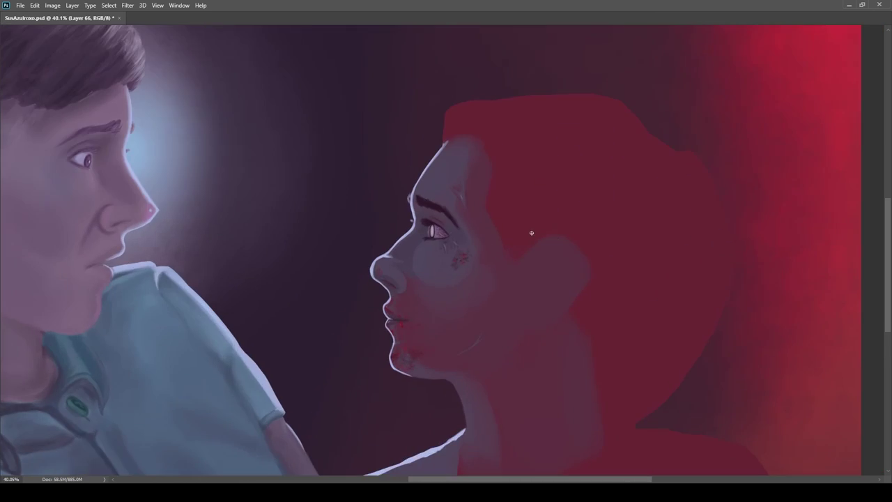
Step: On Layer 56, paint over the wide white pupil with the eye's pinkish color
scroll(855, 248, up, 4)
scroll(476, 242, up, 2)
drag(481, 216, 489, 274)
key(bracketright)
key(bracketright)
key(bracketright)
key(bracketright)
scroll(489, 275, down, 5)
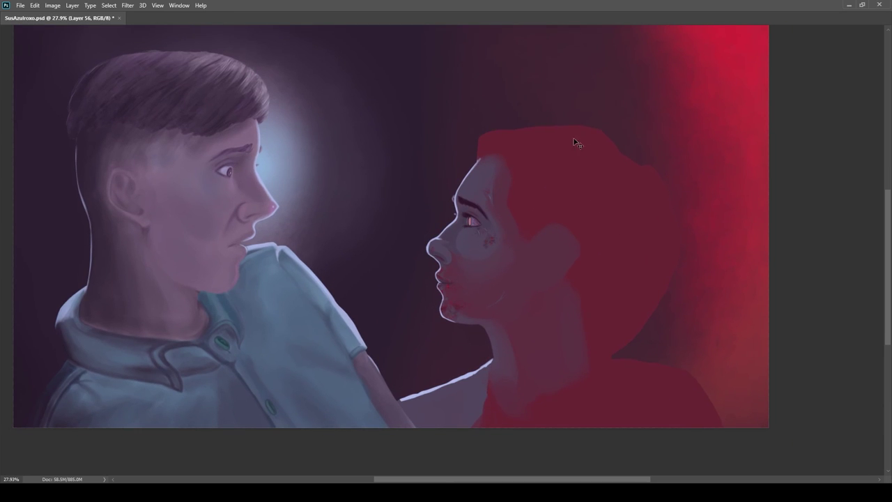
Step: Repaint the eye's pale pupil as a narrower vertical slit and save the document
scroll(472, 221, up, 7)
alt+click(408, 255)
mouse_move(403, 216)
mouse_down()
mouse_move(401, 314)
mouse_move(404, 260)
mouse_up()
drag(434, 279, 354, 269)
mouse_move(528, 281)
mouse_down()
mouse_move(492, 279)
mouse_move(584, 274)
mouse_move(588, 263)
mouse_move(531, 332)
mouse_move(585, 253)
mouse_move(555, 231)
mouse_up()
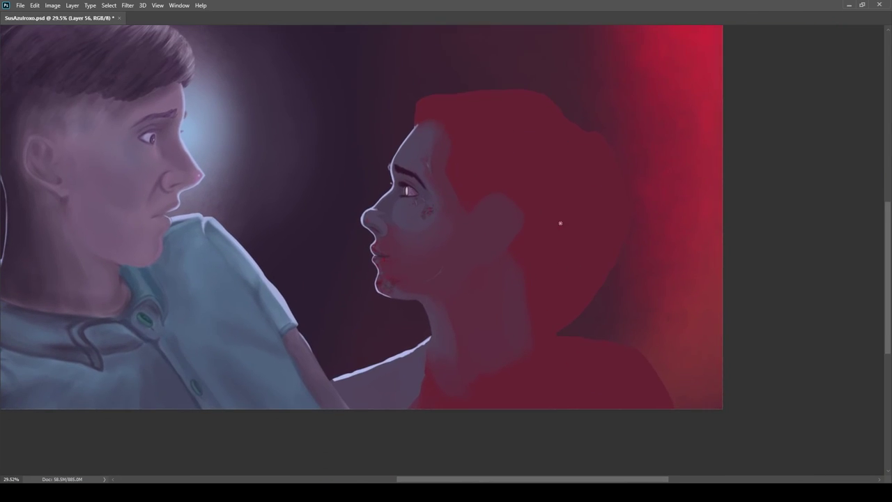
scroll(464, 180, down, 1)
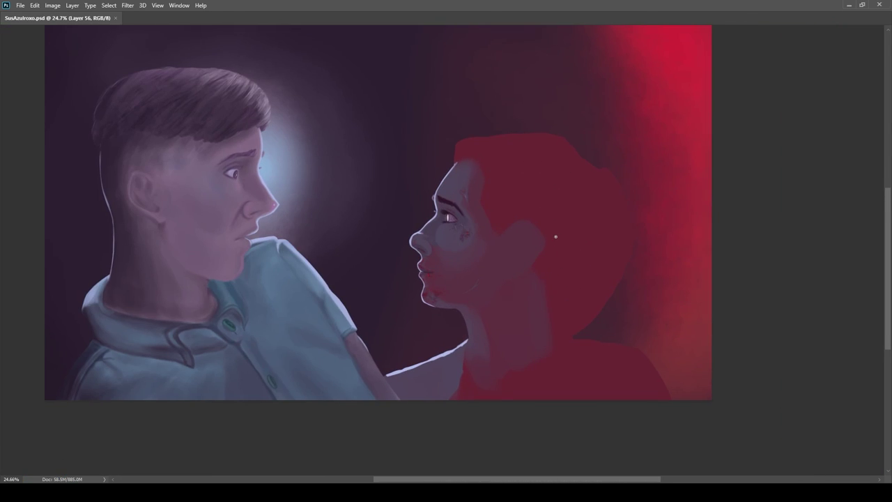
scroll(438, 243, down, 1)
scroll(520, 269, up, 3)
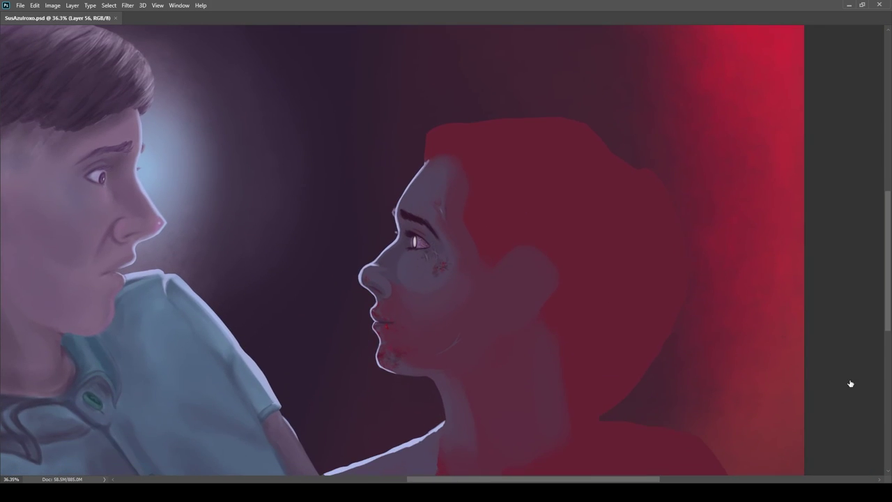
Step: On Layer 67, define the woman's under-jaw edge and shade the upper neck with a sampled skin color, using the sketch as a guide
click(742, 356)
drag(491, 347, 493, 278)
scroll(495, 279, up, 3)
click(779, 414)
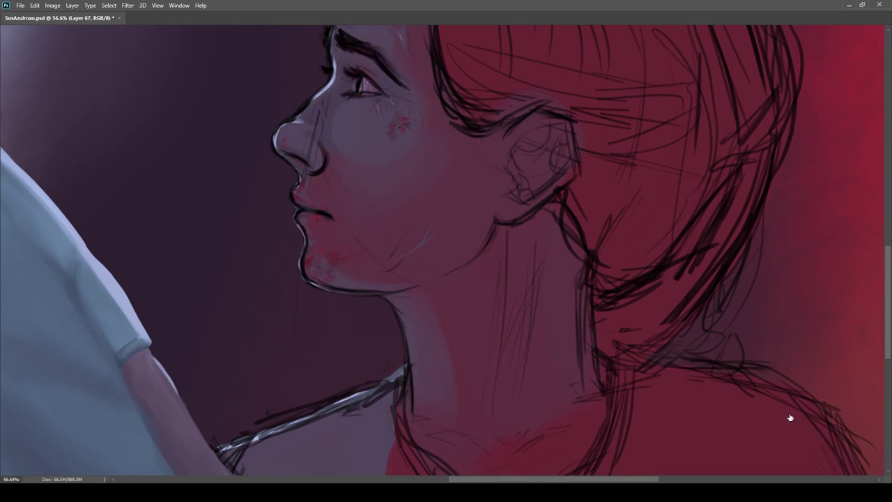
click(796, 397)
scroll(418, 312, up, 4)
alt+click(486, 303)
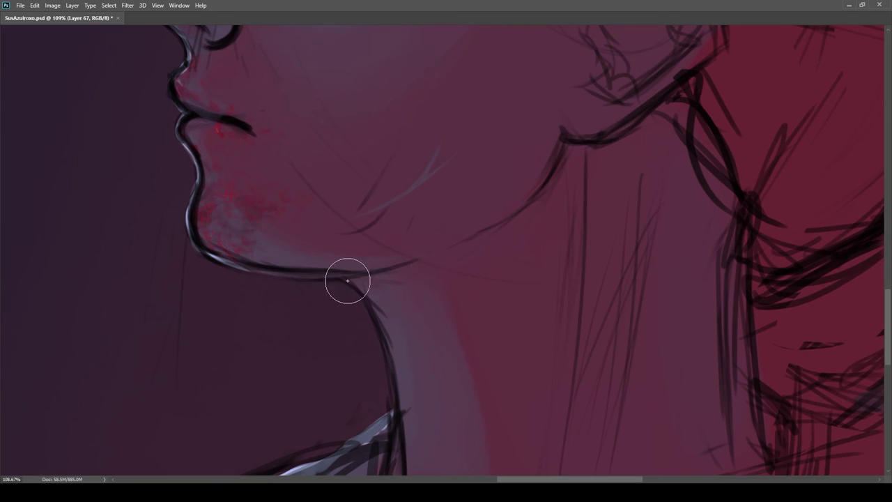
drag(750, 362, 697, 488)
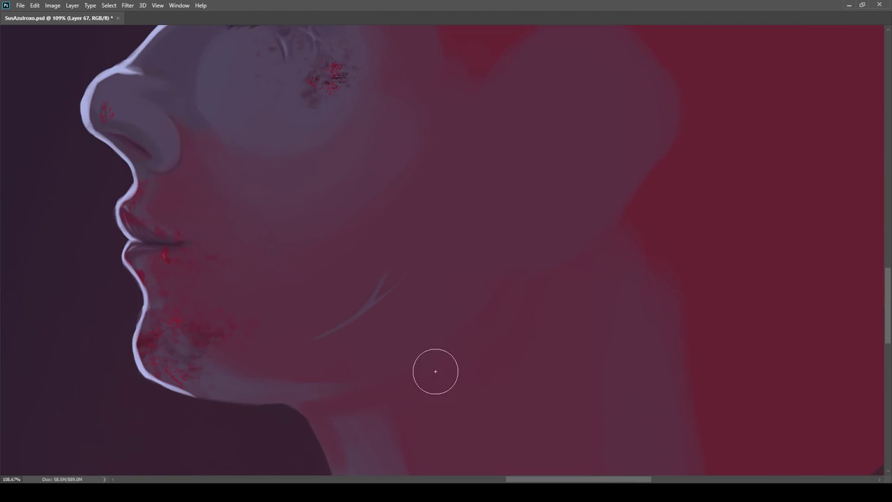
scroll(426, 355, down, 3)
scroll(419, 345, left, 2)
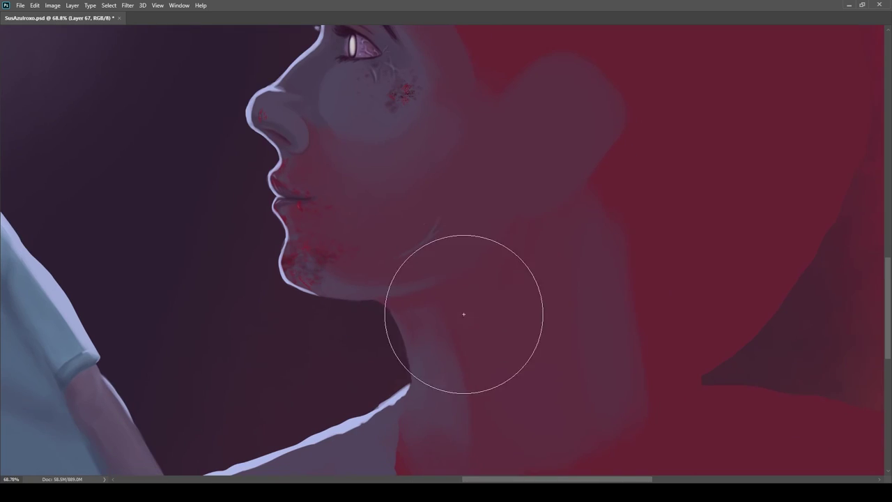
Step: Paint a small dark red shadow at the woman's jaw corner just below the earlobe with a smaller brush
key([)
key([)
key([)
key([)
key([)
key([)
key([)
scroll(466, 257, up, 5)
drag(552, 221, 418, 311)
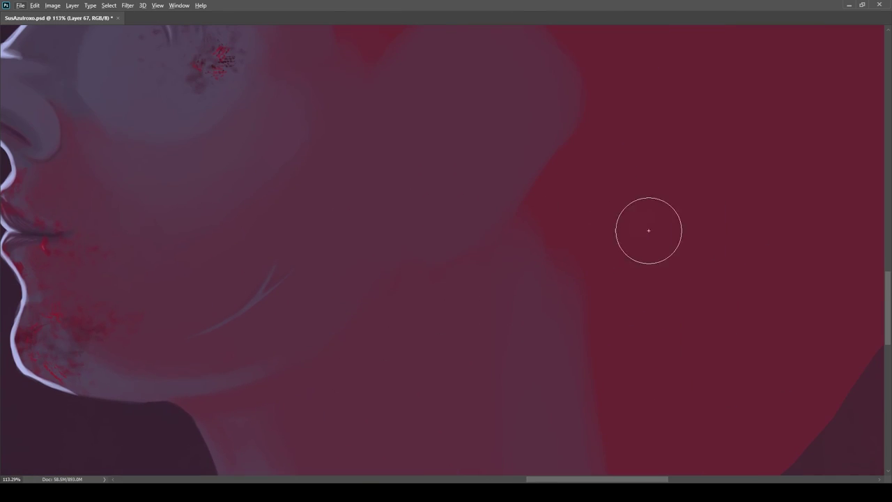
scroll(411, 252, up, 2)
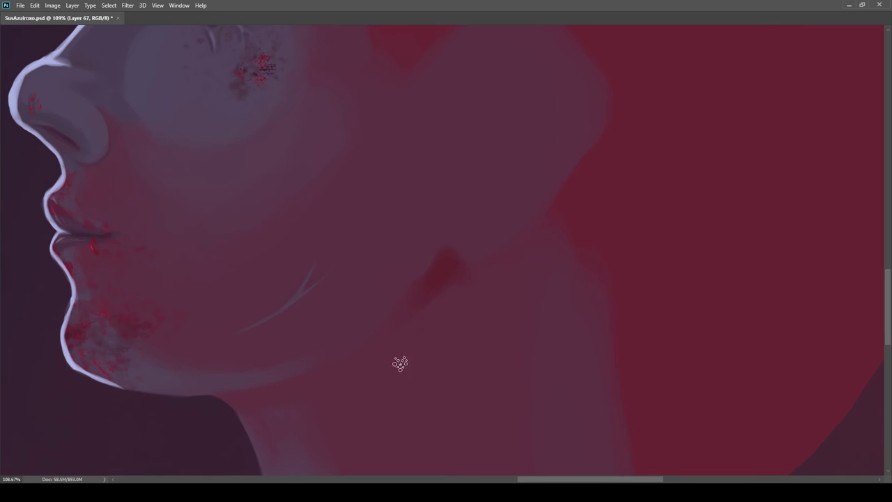
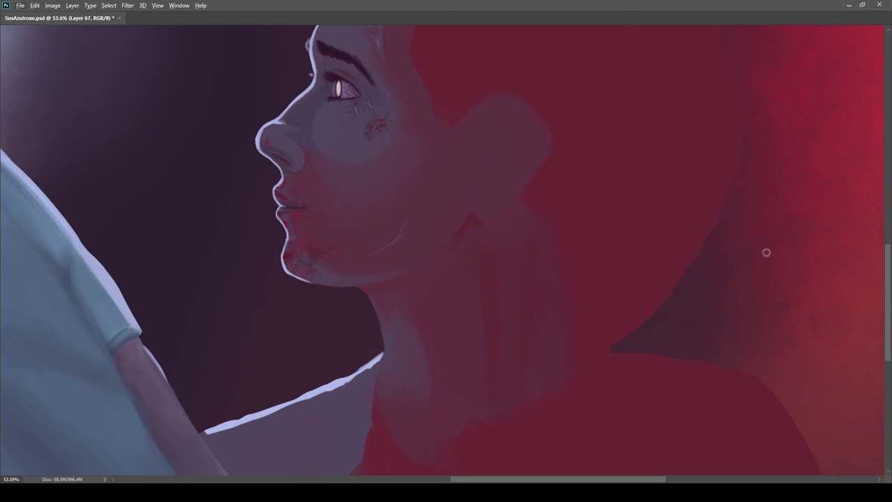
Step: Shade the woman's neck with vertical dark red strokes and a lighter pinkish band along the neck muscle
drag(512, 253, 510, 356)
alt+click(492, 287)
drag(489, 278, 501, 406)
drag(531, 245, 474, 279)
mouse_move(487, 298)
mouse_down()
mouse_move(591, 299)
mouse_move(648, 314)
mouse_up()
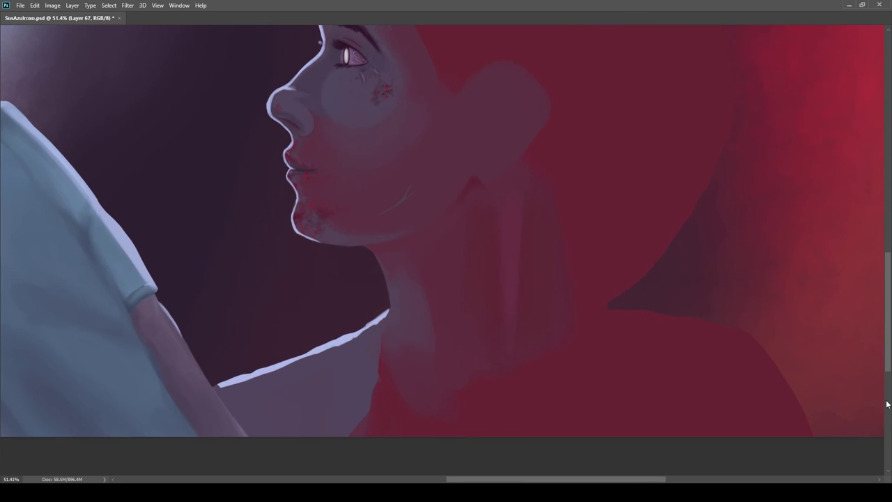
mouse_move(655, 348)
mouse_down()
mouse_move(528, 283)
mouse_move(516, 225)
mouse_up()
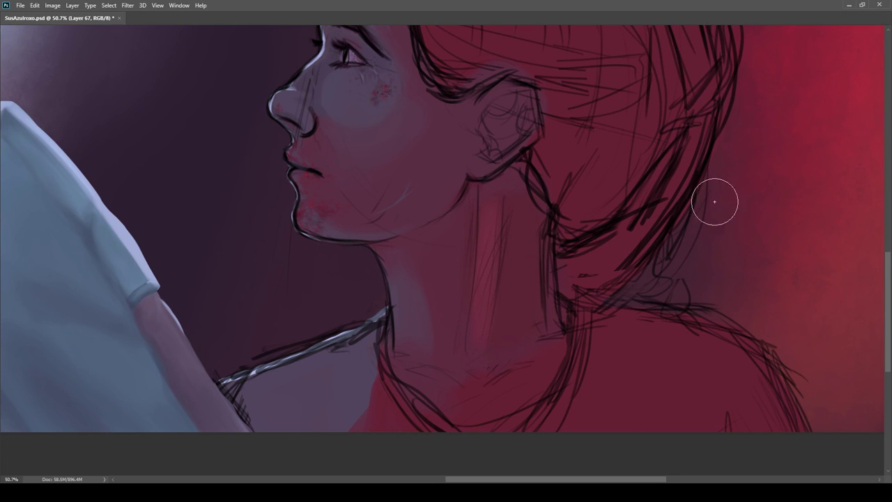
alt+click(464, 266)
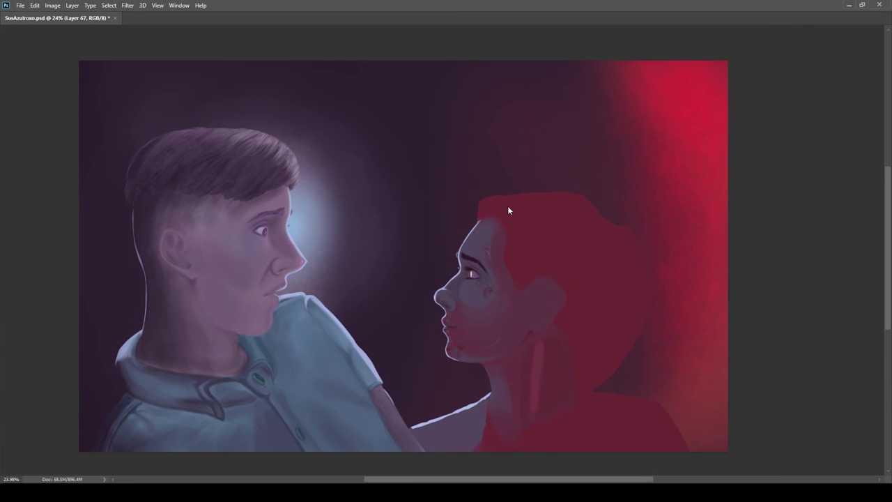
Step: Flip the canvas horizontally to check the composition in mirror view, and flip it back
key(ctrl+shift+h)
drag(407, 381, 483, 384)
scroll(482, 376, down, 2)
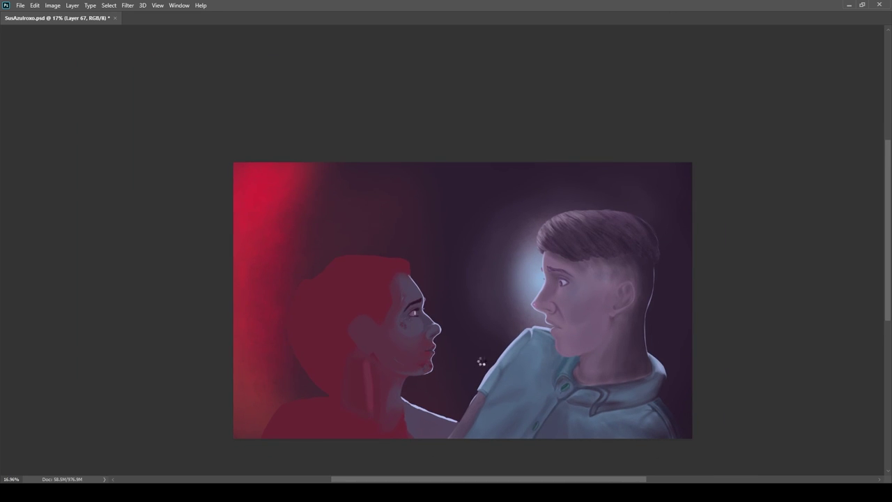
key(ctrl+shift+h)
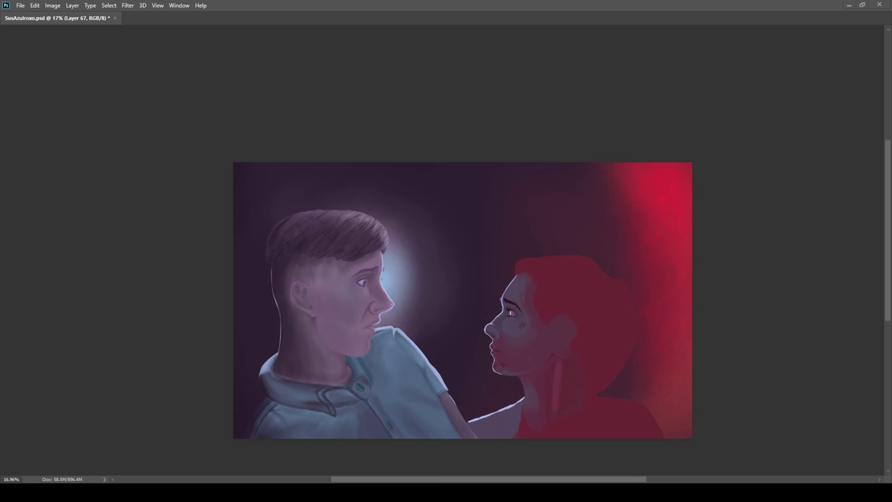
Step: Blend the shadow under the jaw corner and narrow the pinkish highlight band down the woman's neck
drag(595, 352, 756, 396)
ctrl+drag(527, 279, 846, 299)
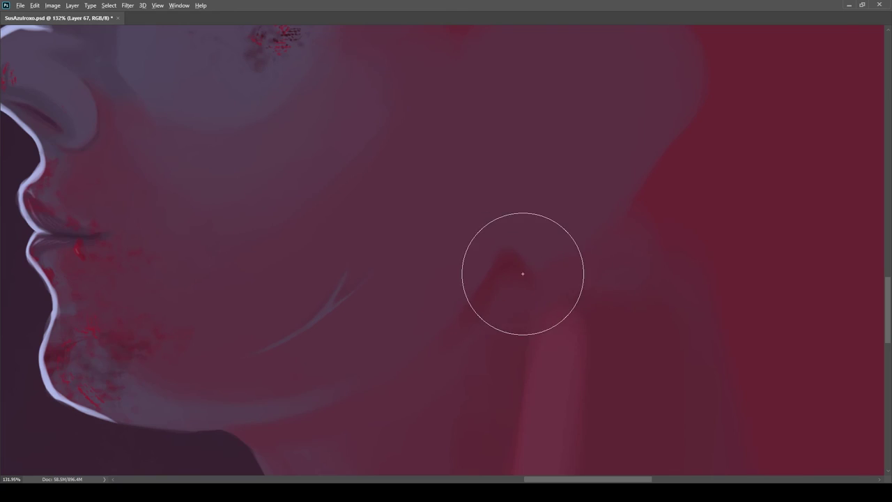
scroll(492, 253, down, 3)
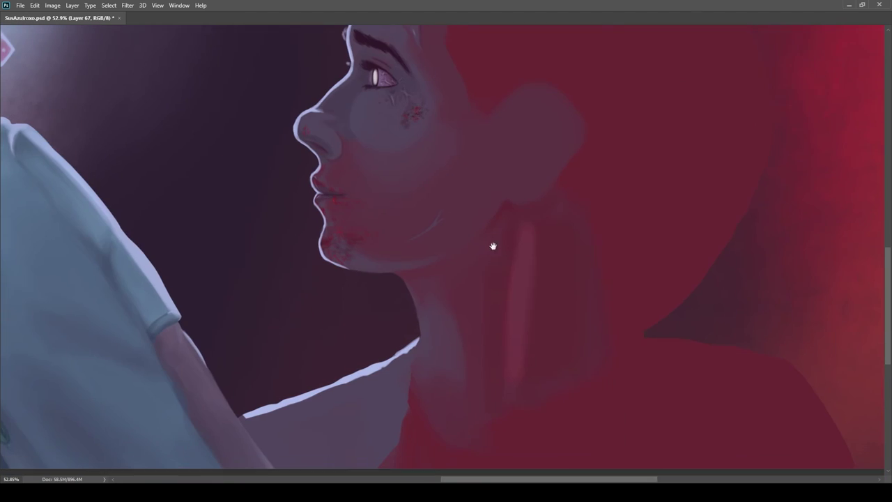
key(bracketleft)
key(bracketleft)
key(bracketleft)
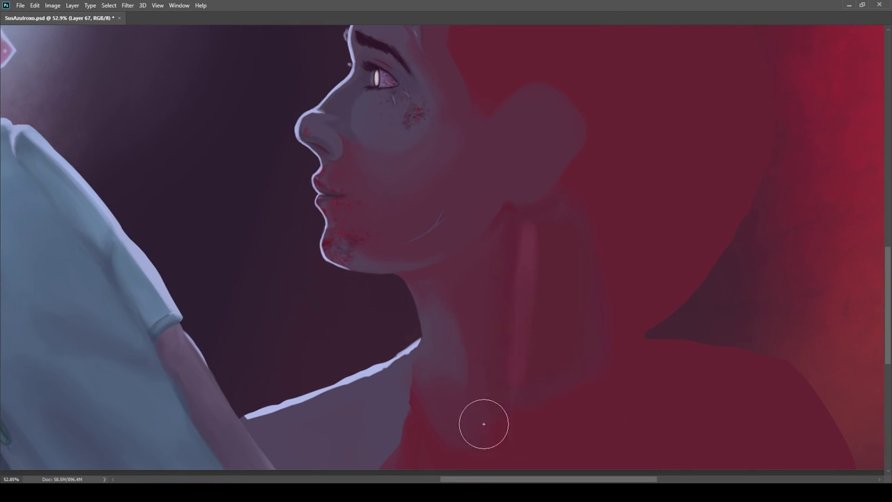
scroll(494, 278, down, 1)
scroll(505, 291, down, 1)
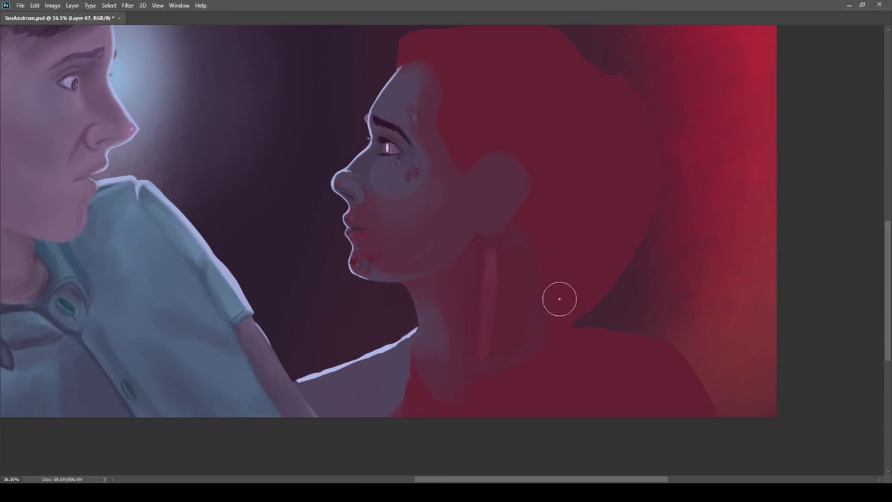
Step: Paint a reddish-orange light streak along the back of the neck below the ear, with darker shading beside it
scroll(555, 383, up, 2)
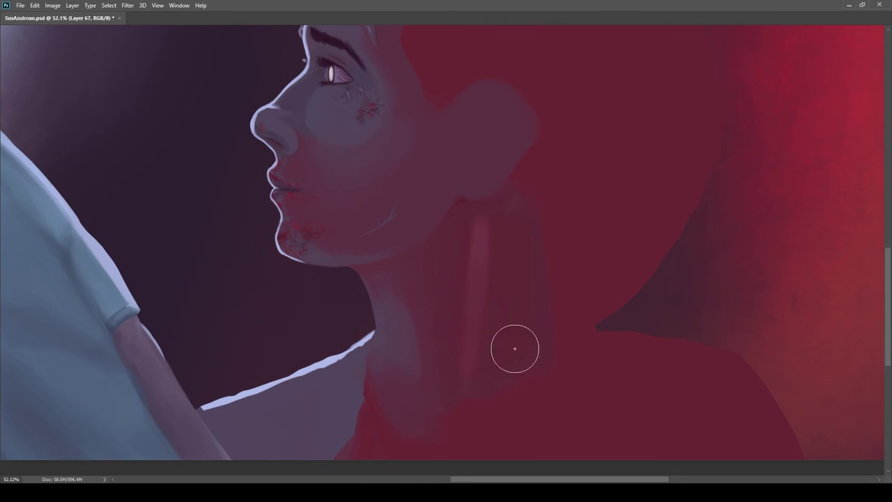
drag(514, 175, 543, 355)
scroll(526, 351, down, 2)
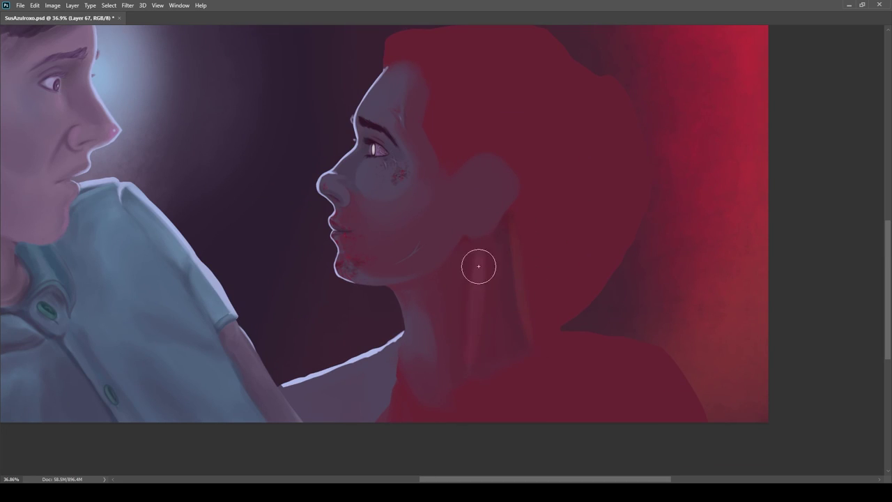
Step: Sharpen the earlobe's lower edge by painting the neck shadow beneath it with a smaller brush and a sampled color
scroll(479, 280, up, 6)
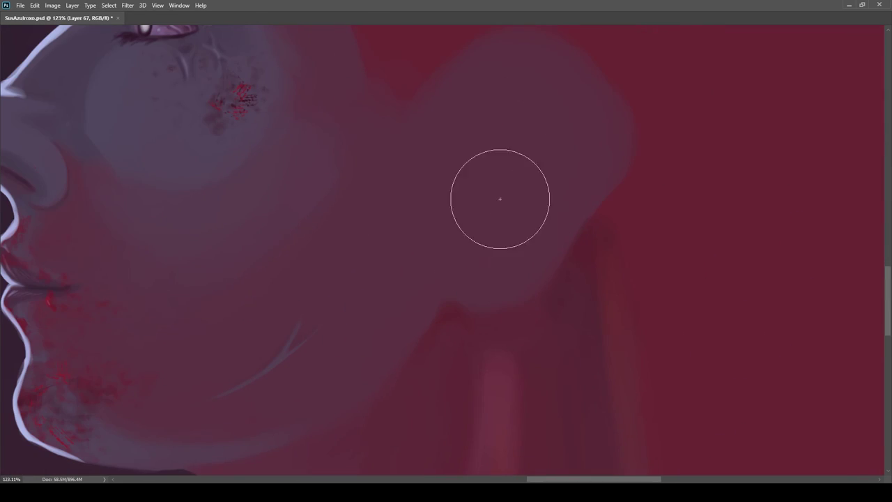
key(bracketleft)
key(bracketleft)
key(bracketleft)
key(bracketleft)
key(bracketleft)
key(bracketleft)
key(bracketleft)
key(bracketleft)
alt+click(532, 312)
drag(534, 301, 569, 269)
scroll(523, 207, down, 2)
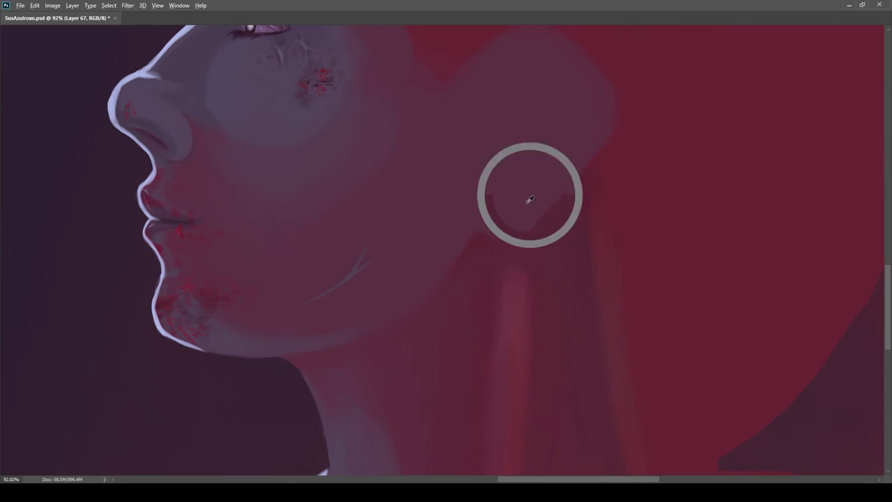
scroll(516, 218, down, 6)
scroll(515, 218, up, 6)
drag(743, 290, 750, 433)
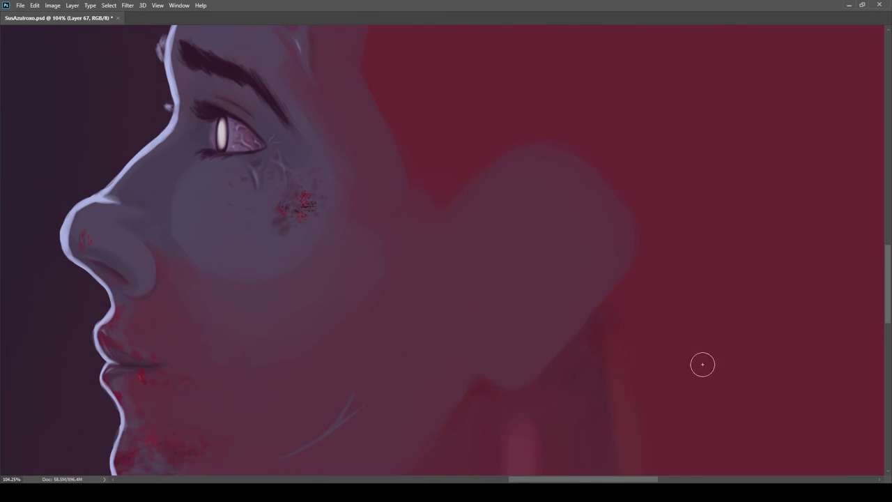
scroll(550, 167, down, 5)
scroll(562, 203, up, 5)
scroll(562, 203, down, 6)
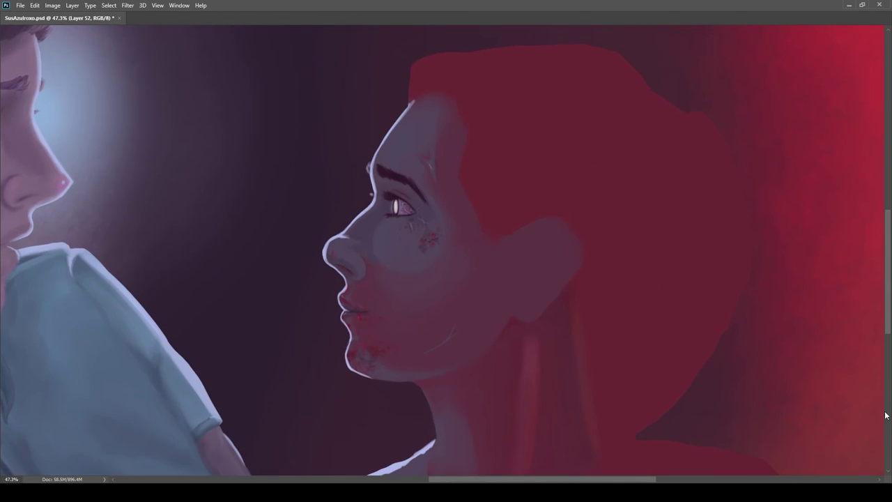
Step: On Layer 68, trace the outline of the woman's hair with a freehand lasso selection following the sketch
click(812, 444)
mouse_move(397, 161)
mouse_down()
mouse_move(392, 130)
mouse_move(596, 90)
mouse_move(665, 159)
mouse_up()
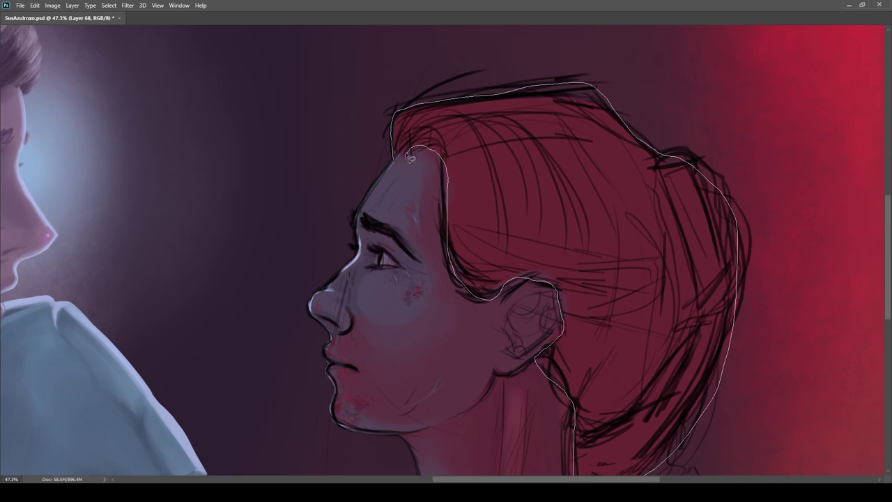
Step: Lasso the woman's whole hair shape along the sketch and extend the selection at the back of the head
drag(409, 152, 395, 159)
scroll(515, 216, down, 5)
scroll(544, 265, up, 8)
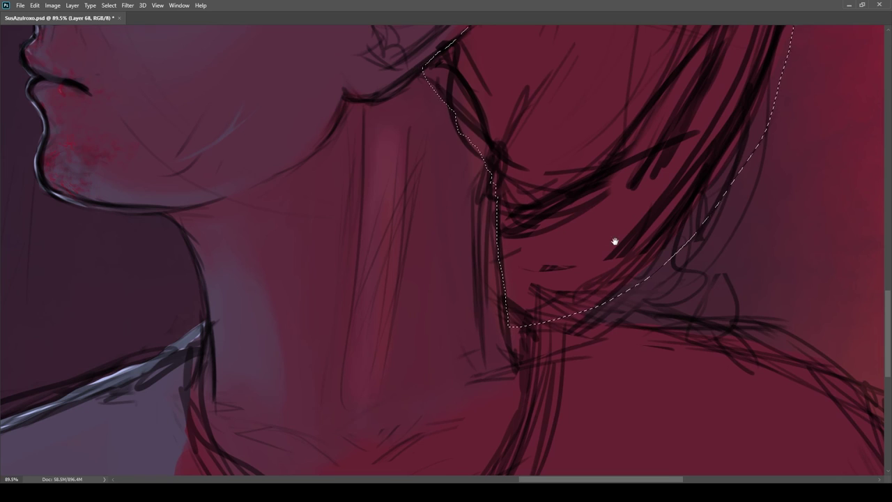
scroll(616, 246, down, 5)
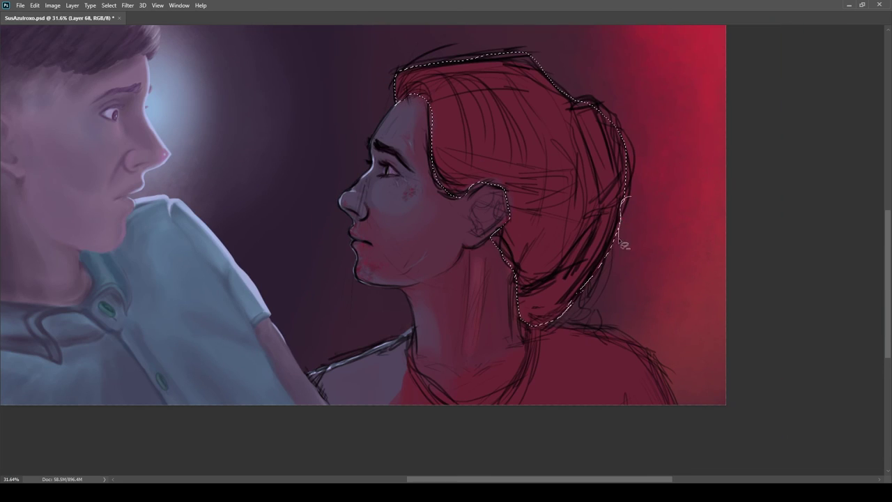
scroll(585, 137, up, 5)
mouse_move(409, 133)
mouse_down()
mouse_move(582, 156)
mouse_move(604, 135)
mouse_up()
scroll(655, 144, down, 5)
Step: Refine the hair selection along the hairline, above the ear and around the ear's back edge
scroll(511, 182, up, 5)
mouse_move(457, 197)
mouse_down()
mouse_move(567, 163)
mouse_move(519, 155)
mouse_move(500, 168)
mouse_move(368, 91)
mouse_up()
scroll(536, 134, up, 5)
mouse_move(399, 254)
mouse_down()
mouse_move(535, 187)
mouse_move(501, 315)
mouse_up()
mouse_move(538, 194)
mouse_down()
mouse_move(597, 272)
mouse_move(562, 361)
mouse_move(552, 365)
mouse_up()
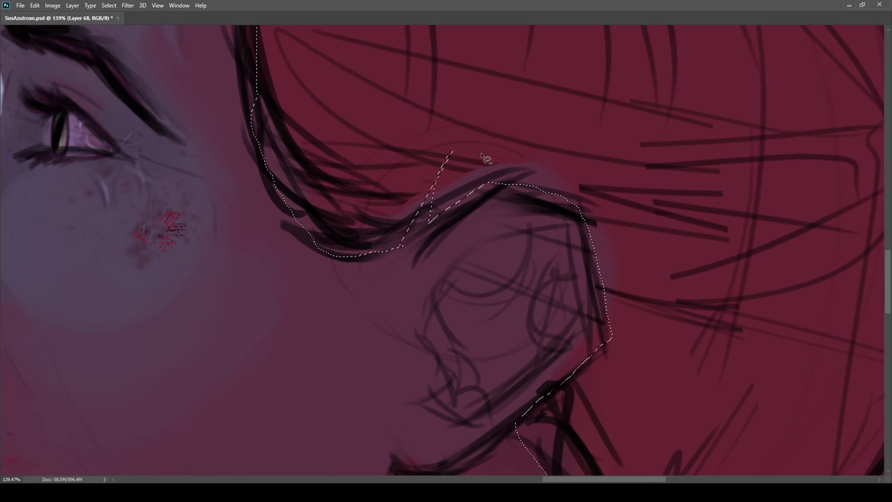
drag(405, 247, 380, 196)
mouse_move(493, 381)
mouse_down()
mouse_move(575, 307)
mouse_move(579, 237)
mouse_up()
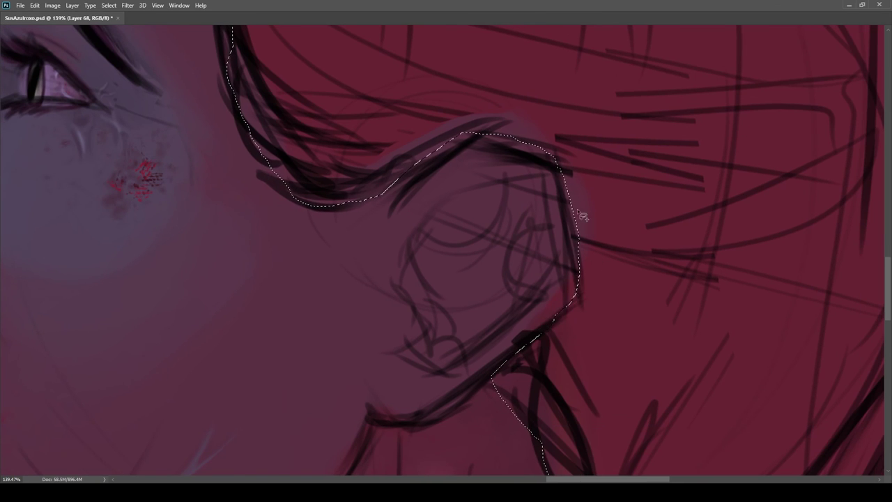
scroll(582, 209, down, 5)
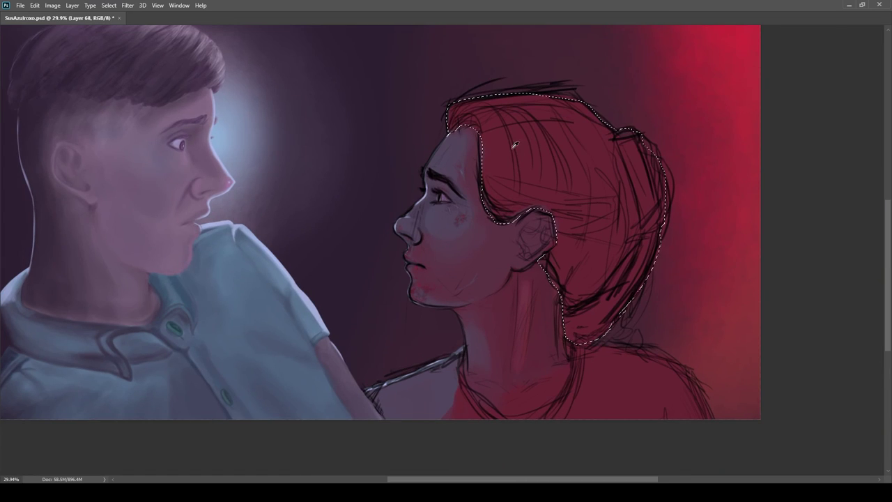
Step: Fill the selected hair shape with dark red on Layer 68 and deselect it
key(alt+BackSpace)
key(ctrl+d)
scroll(582, 174, down, 4)
scroll(613, 262, up, 3)
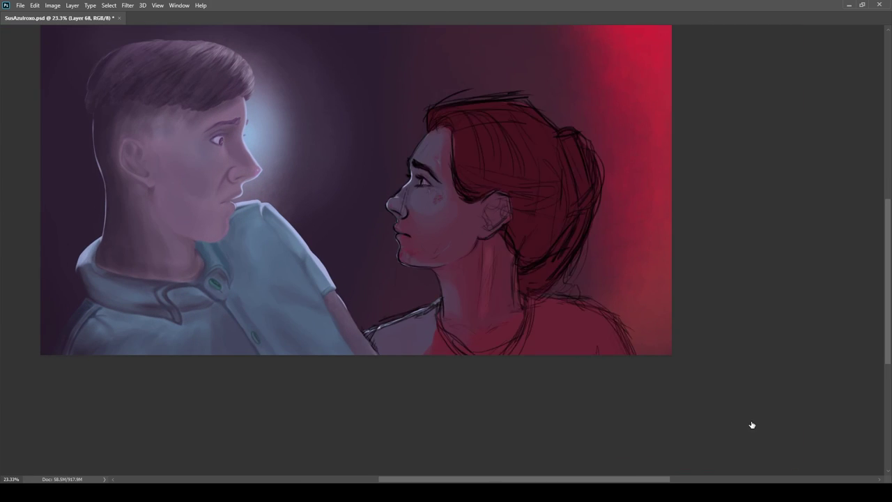
Step: Hide the black line sketch over the woman's head
click(753, 425)
scroll(499, 202, up, 5)
scroll(500, 202, down, 1)
mouse_move(394, 109)
mouse_down()
mouse_move(483, 272)
mouse_move(430, 149)
mouse_up()
click(750, 423)
click(750, 422)
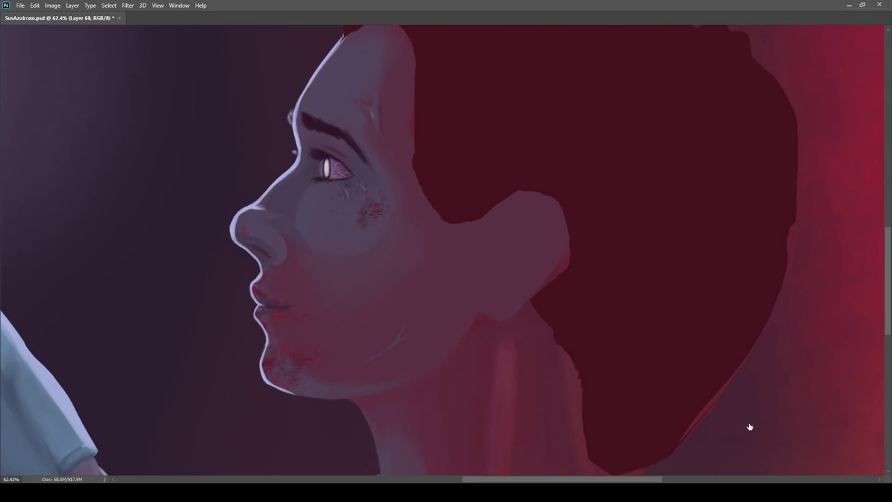
Step: Paint skin tone over the red gap along the ear's back edge on Layer 67
scroll(539, 336, up, 3)
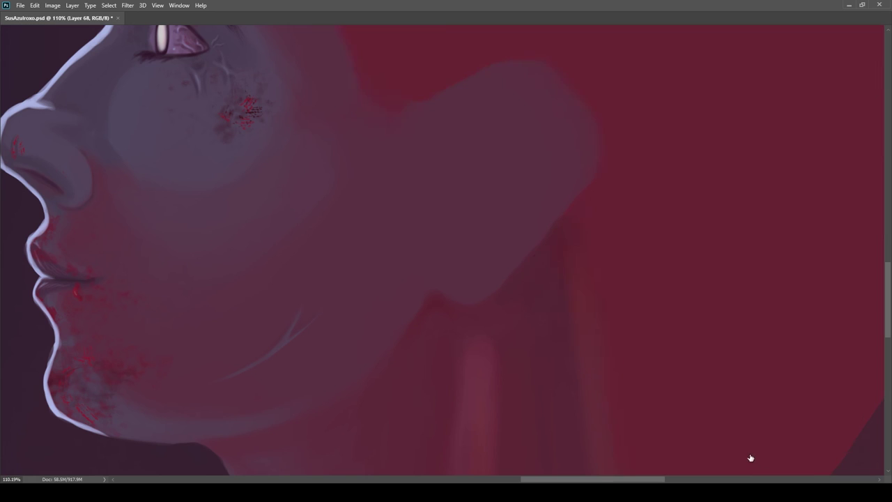
mouse_move(405, 206)
mouse_down()
mouse_move(510, 251)
mouse_move(532, 296)
mouse_up()
drag(453, 315, 511, 279)
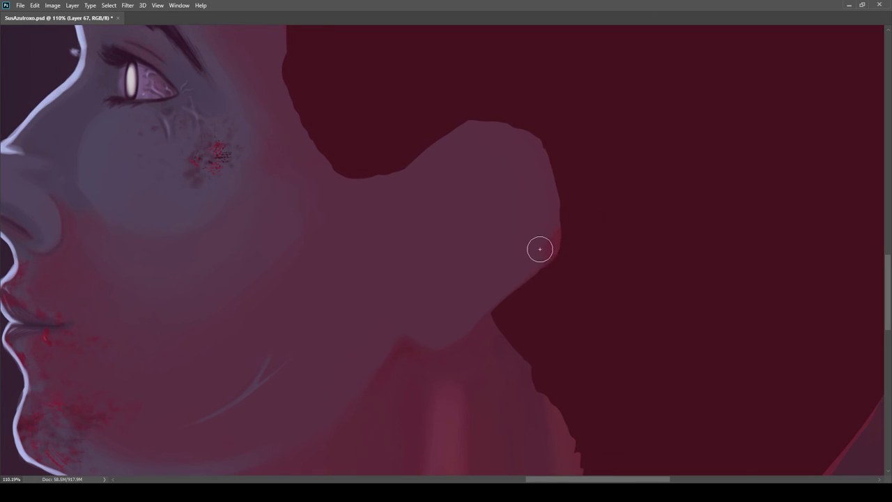
drag(519, 122, 459, 101)
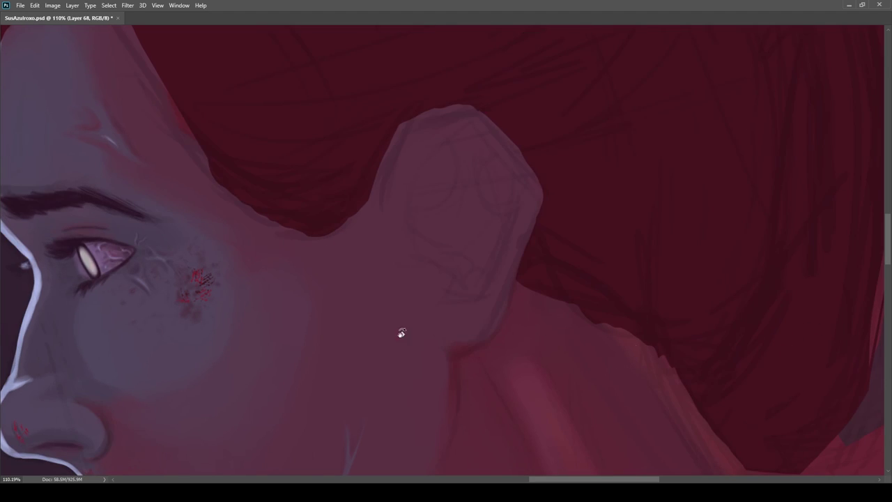
Step: Clean up the dark red hair's edge on Layer 68 around the ear, along the temple and up to the forehead, with the sketch faintly shown
drag(472, 337, 500, 339)
drag(378, 359, 446, 357)
drag(407, 262, 372, 221)
drag(473, 332, 439, 296)
drag(447, 295, 414, 228)
drag(390, 230, 538, 152)
drag(287, 252, 436, 128)
drag(358, 177, 456, 140)
drag(339, 120, 222, 252)
drag(259, 180, 360, 122)
drag(377, 216, 524, 119)
mouse_move(397, 170)
mouse_down()
mouse_move(481, 167)
mouse_move(369, 233)
mouse_up()
mouse_move(502, 145)
mouse_down()
mouse_move(424, 185)
mouse_move(369, 245)
mouse_up()
drag(314, 244, 487, 130)
drag(501, 82, 476, 221)
mouse_move(438, 291)
mouse_down()
mouse_move(502, 144)
mouse_move(670, 96)
mouse_up()
mouse_move(705, 137)
mouse_down()
mouse_move(597, 165)
mouse_move(529, 168)
mouse_up()
mouse_move(530, 167)
mouse_down()
mouse_move(472, 144)
mouse_move(446, 258)
mouse_up()
mouse_move(321, 258)
mouse_down()
mouse_move(384, 255)
mouse_move(312, 259)
mouse_up()
drag(312, 259, 289, 199)
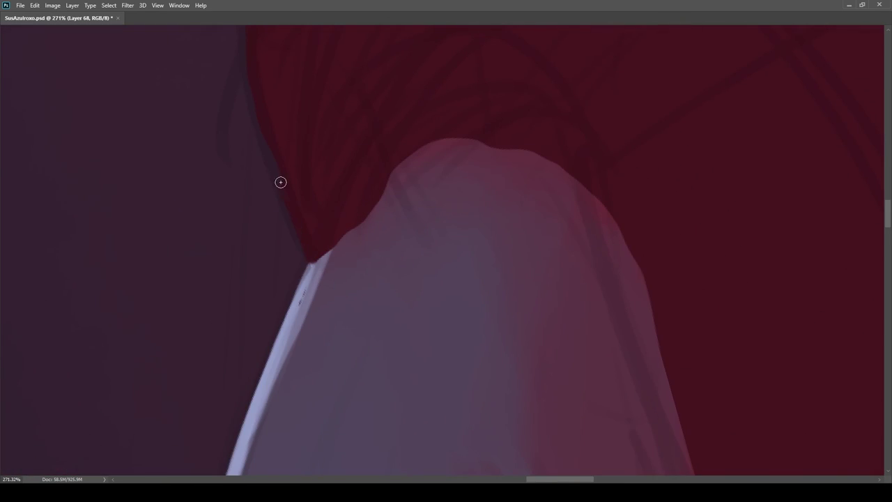
Step: Smooth the hairline curve above the forehead and down toward the temple
key(ctrl+1)
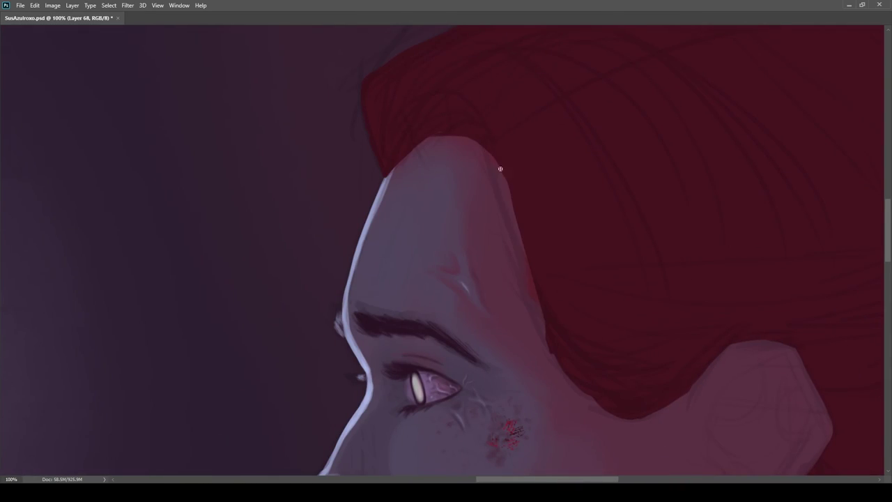
drag(516, 168, 544, 168)
drag(504, 166, 521, 223)
drag(537, 262, 518, 222)
drag(387, 79, 375, 47)
drag(477, 137, 514, 237)
mouse_move(450, 85)
mouse_down()
mouse_move(544, 298)
mouse_move(497, 210)
mouse_up()
key(ctrl+z)
drag(501, 264, 490, 228)
key(ctrl+z)
drag(469, 116, 488, 183)
key(ctrl+z)
Step: Refine the hair edge at the temple and round the front tip of the hair above the forehead
drag(541, 347, 524, 304)
mouse_move(513, 237)
mouse_down()
mouse_move(484, 195)
mouse_move(297, 310)
mouse_up()
drag(289, 300, 324, 281)
drag(218, 332, 284, 317)
drag(267, 367, 300, 360)
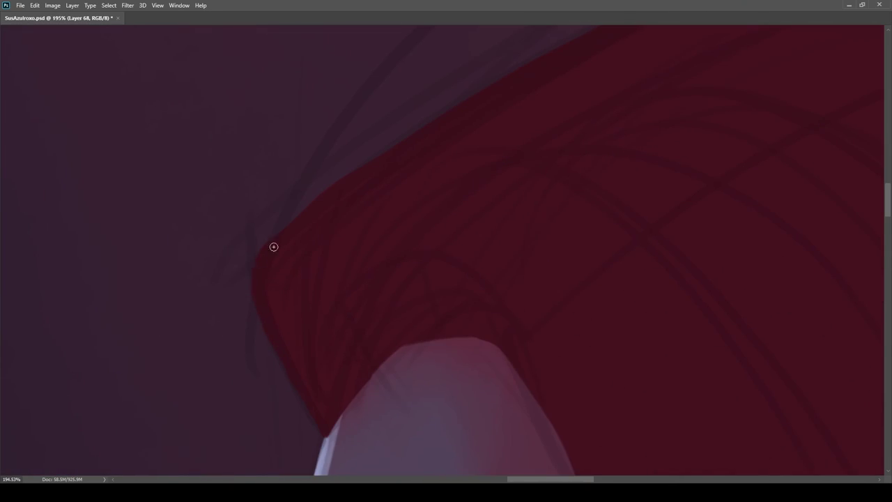
Step: Refine the outer edge of the hair along the back of the head
scroll(402, 216, down, 5)
key(r)
drag(402, 291, 564, 245)
key(r)
drag(564, 279, 537, 275)
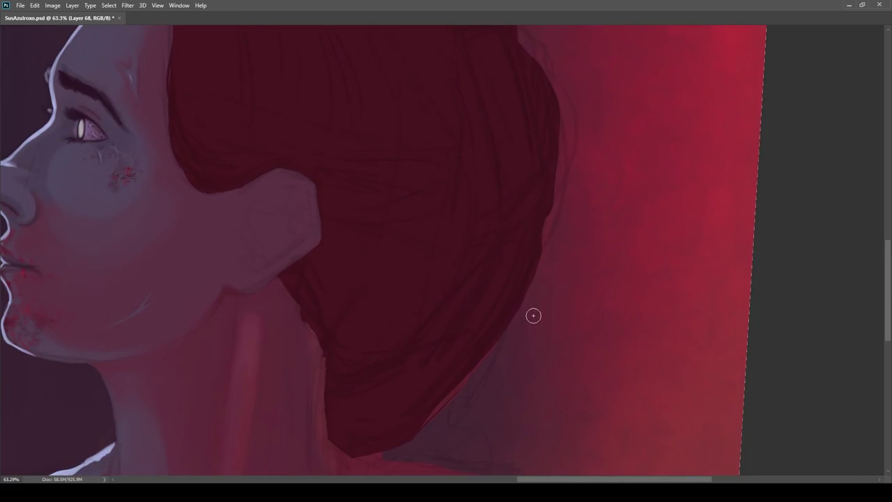
scroll(532, 271, up, 6)
scroll(380, 243, down, 8)
drag(367, 299, 595, 255)
Step: Deselect everything and save the document
key(Escape)
key(ctrl+d)
key(ctrl+s)
scroll(592, 223, down, 3)
drag(731, 389, 747, 426)
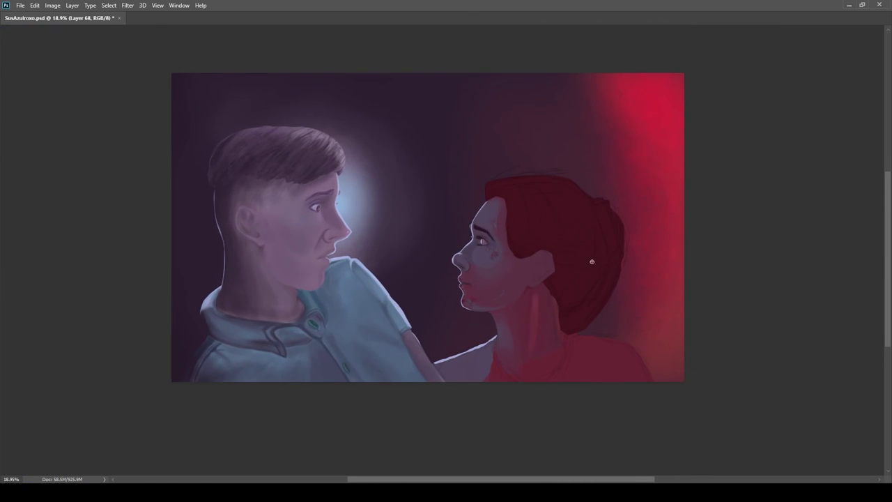
drag(600, 275, 624, 306)
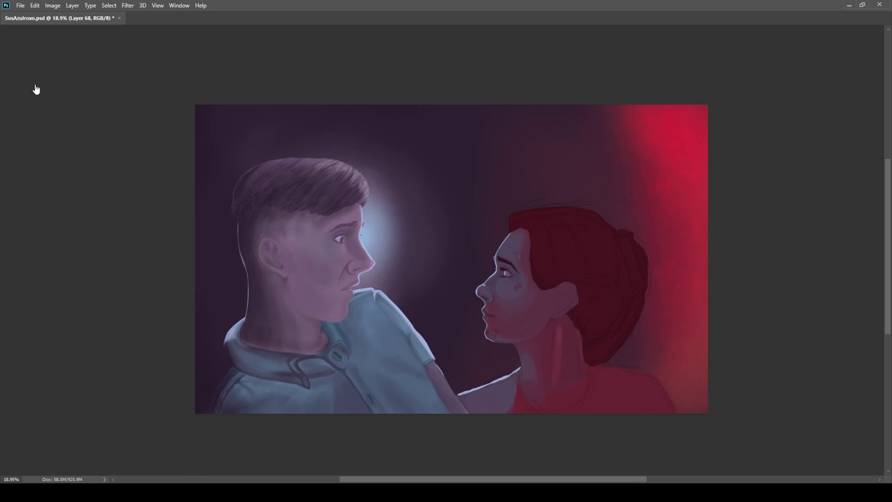
key(ctrl+s)
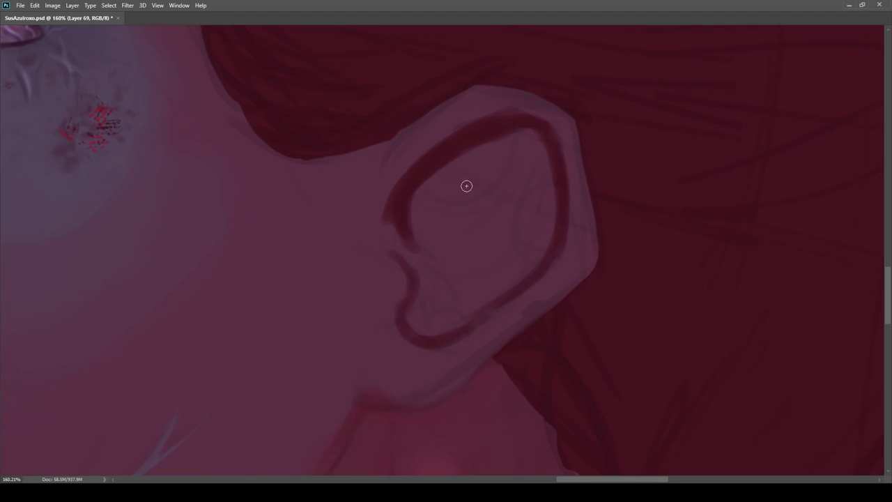
Step: Thin the ear's dark inner outline on Layer 69 and shade the hollow in the upper ear
key(e)
mouse_move(436, 233)
mouse_down()
mouse_move(493, 151)
mouse_move(511, 148)
mouse_up()
drag(376, 202, 367, 226)
mouse_move(524, 120)
mouse_down()
mouse_move(480, 193)
mouse_move(442, 225)
mouse_move(380, 347)
mouse_up()
drag(372, 167, 495, 147)
mouse_move(378, 192)
mouse_down()
mouse_move(490, 102)
mouse_move(453, 203)
mouse_move(427, 191)
mouse_move(444, 213)
mouse_up()
scroll(444, 213, down, 5)
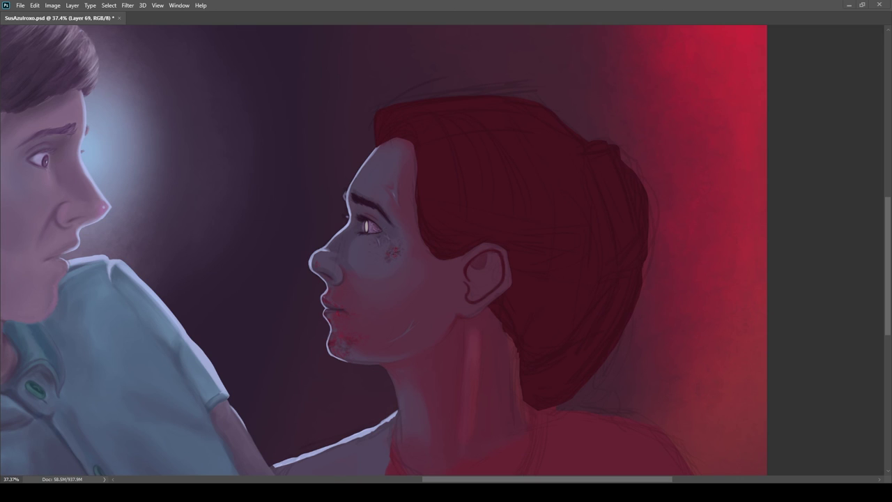
Step: Paint dark shading in the ear's middle and lower hollows and along the inside of the back rim
scroll(481, 279, up, 5)
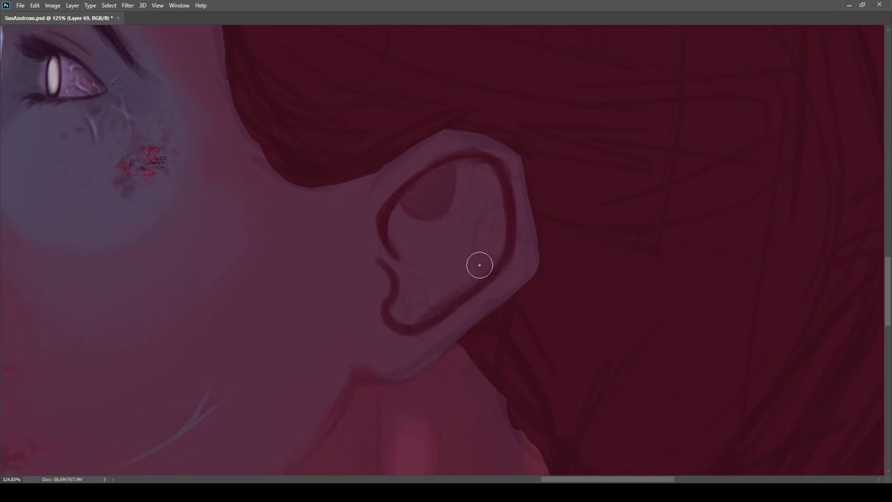
mouse_move(395, 219)
mouse_down()
mouse_move(414, 290)
mouse_move(404, 293)
mouse_up()
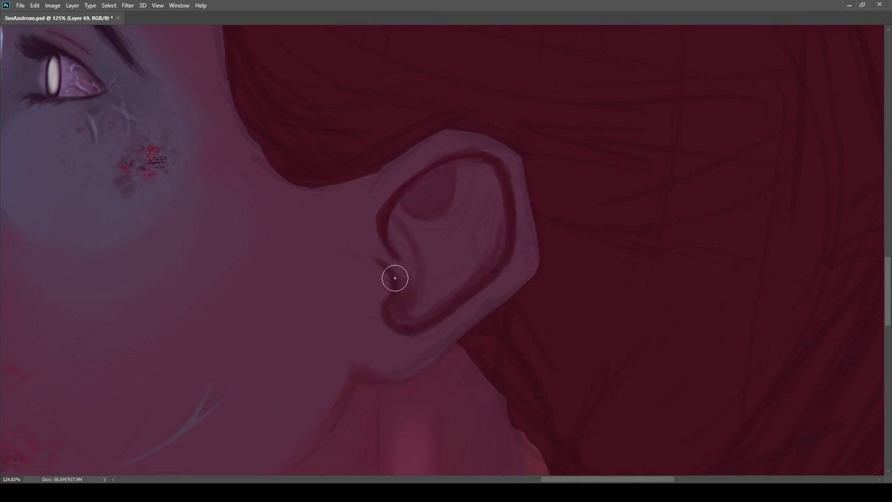
scroll(478, 264, up, 4)
scroll(311, 293, up, 1)
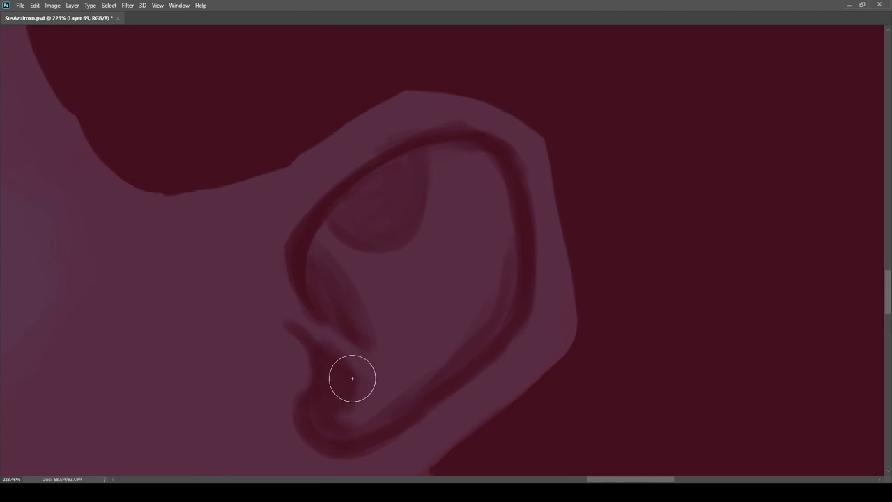
scroll(323, 363, down, 5)
scroll(390, 286, up, 5)
scroll(418, 293, down, 5)
scroll(395, 280, up, 5)
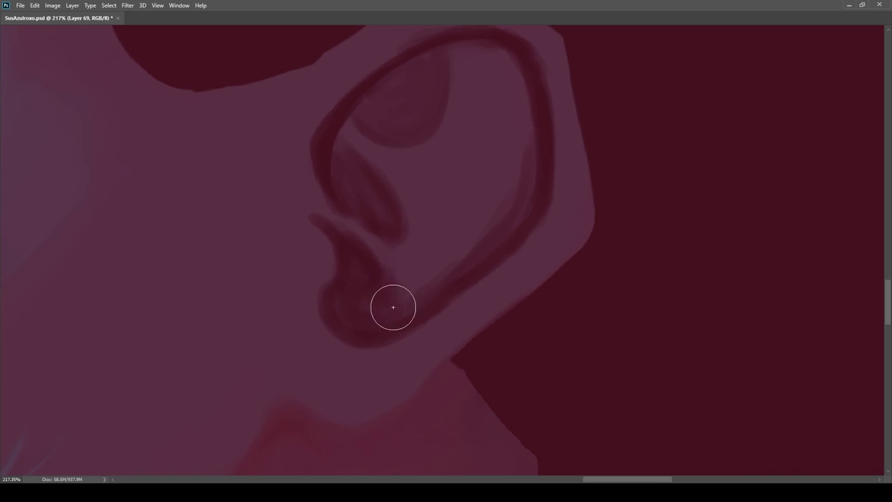
scroll(397, 314, up, 1)
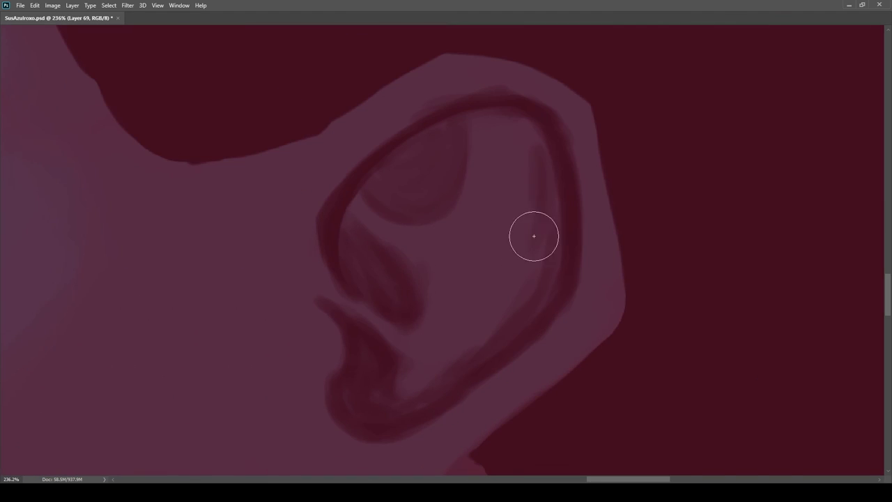
Step: Sharpen the ridge between the ear's two front hollows and blend the shading along the inner fold
scroll(558, 229, down, 5)
scroll(344, 240, up, 4)
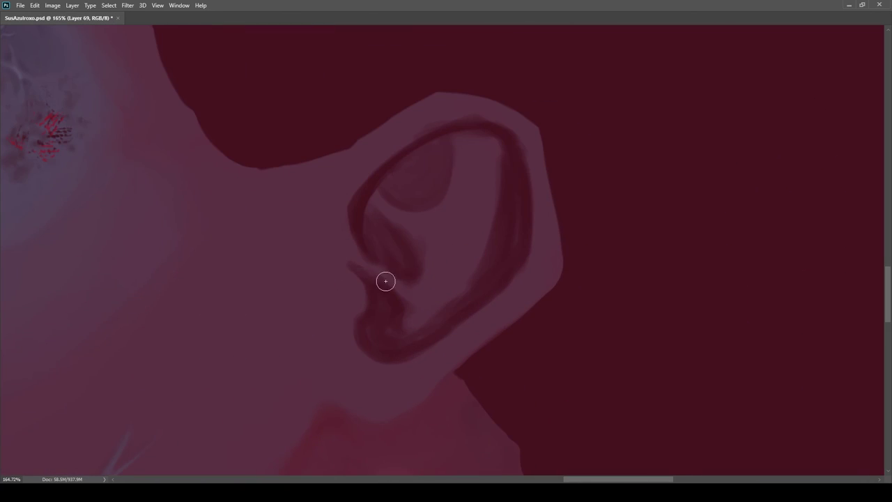
drag(388, 282, 356, 303)
scroll(358, 306, up, 1)
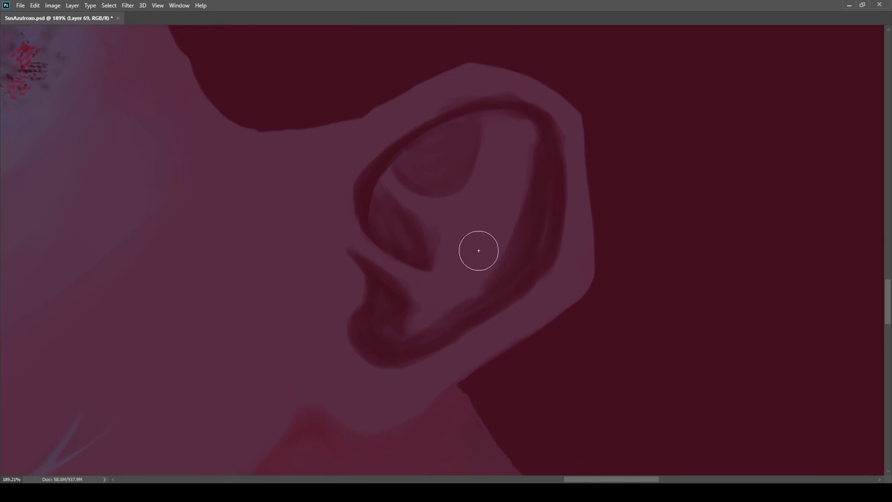
drag(416, 166, 467, 159)
alt+click(429, 244)
mouse_move(460, 289)
mouse_down()
mouse_move(536, 193)
mouse_move(487, 304)
mouse_up()
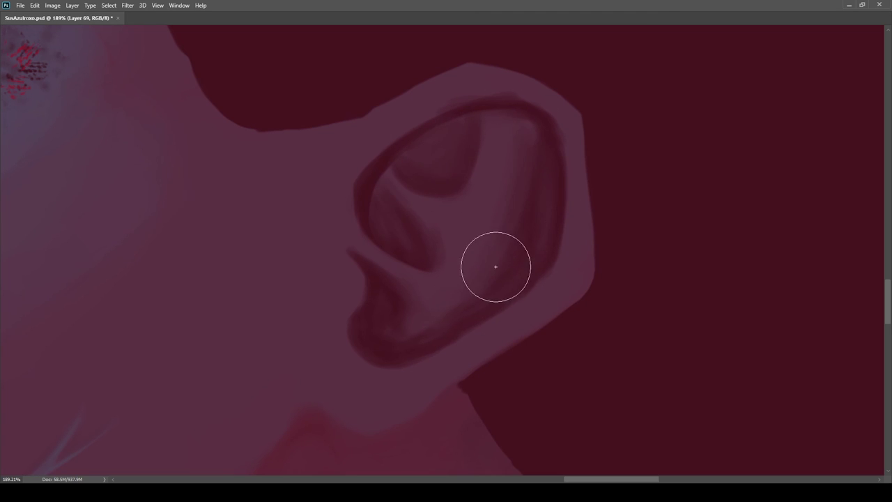
Step: Smooth the ear's outer contour against the hair, rounding its top edge
scroll(499, 263, down, 12)
scroll(498, 261, up, 9)
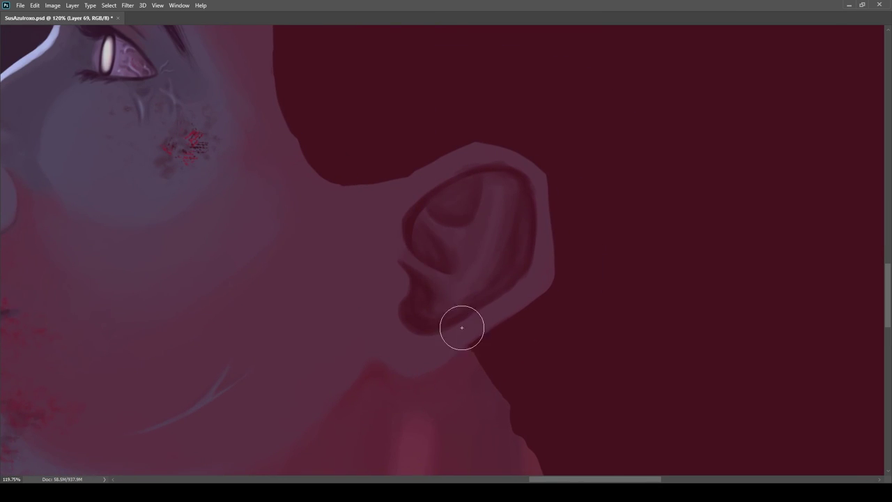
drag(450, 325, 449, 371)
drag(456, 143, 516, 145)
drag(469, 150, 392, 159)
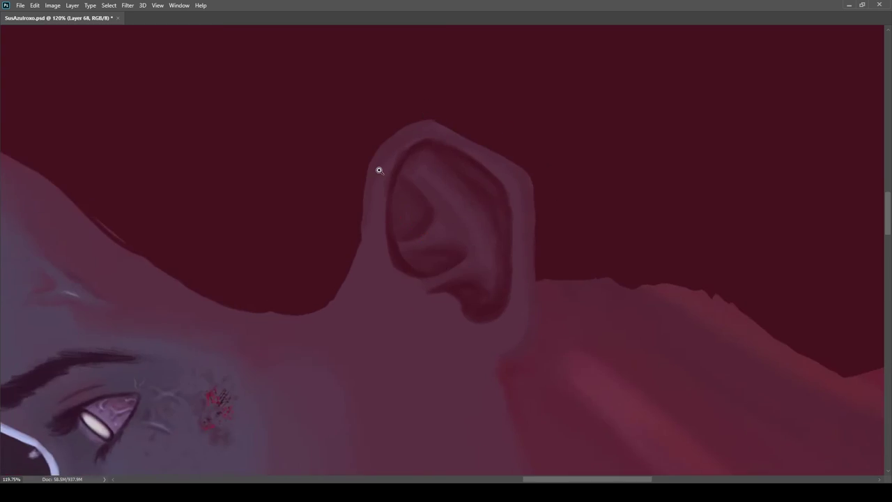
scroll(389, 149, up, 5)
drag(357, 215, 427, 146)
drag(522, 149, 570, 235)
scroll(494, 177, down, 11)
scroll(460, 202, up, 8)
Step: Shade the ear's outer rim and paint a thin pink highlight along its inner edge on Layer 69
drag(311, 204, 423, 174)
mouse_move(470, 232)
mouse_down()
mouse_move(375, 187)
mouse_move(317, 224)
mouse_up()
alt+click(308, 334)
mouse_move(436, 302)
mouse_down()
mouse_move(405, 360)
mouse_move(458, 286)
mouse_up()
scroll(407, 376, up, 5)
scroll(446, 293, up, 4)
mouse_move(320, 234)
mouse_down()
mouse_move(356, 263)
mouse_move(427, 257)
mouse_up()
drag(315, 211, 331, 235)
scroll(334, 306, down, 7)
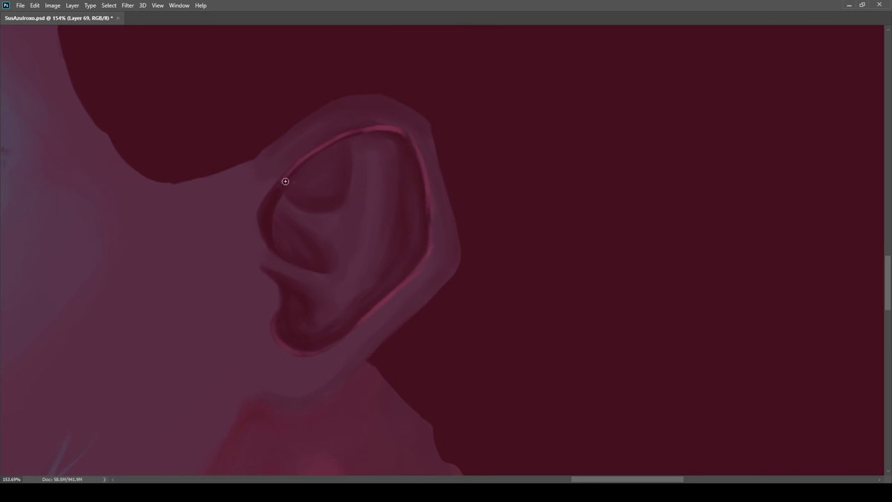
Step: Extend the pink rim highlight down the front of the ear
drag(285, 181, 261, 235)
scroll(285, 144, down, 10)
scroll(400, 158, up, 10)
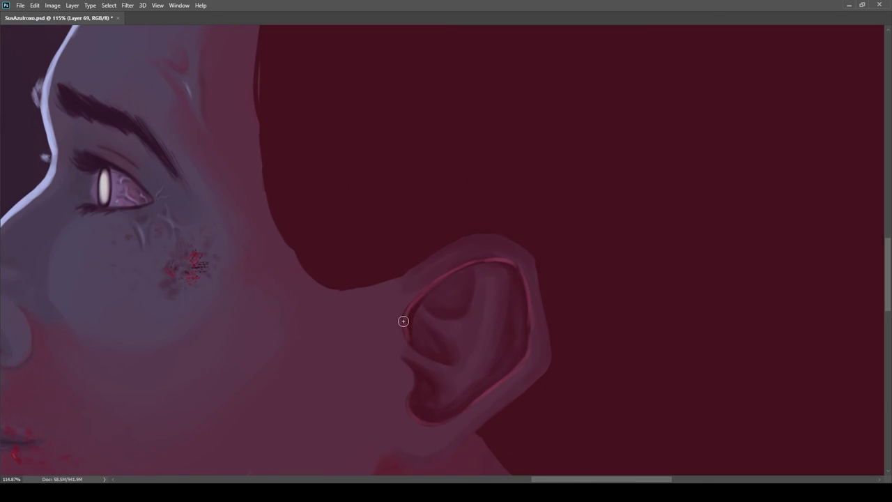
scroll(533, 321, down, 10)
scroll(498, 279, up, 10)
drag(497, 266, 512, 212)
scroll(512, 253, down, 10)
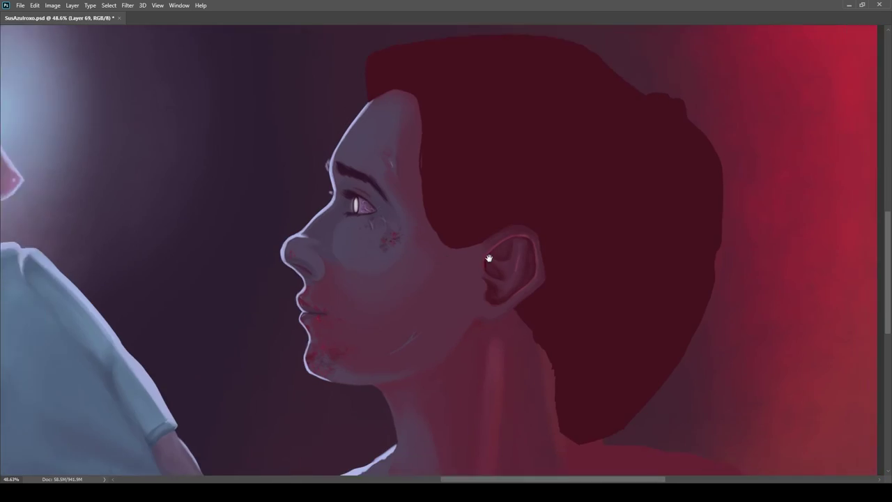
Step: Strengthen the pink highlight along the ear's upper, front and back rim
scroll(480, 255, up, 10)
drag(382, 261, 451, 318)
drag(381, 299, 469, 363)
drag(566, 308, 527, 357)
mouse_move(552, 155)
mouse_down()
mouse_move(566, 241)
mouse_move(556, 251)
mouse_up()
alt+click(527, 313)
Step: Add a pink highlight streak on the ear's inner ridge and soften the dark shading beside it
drag(519, 349, 446, 348)
drag(526, 329, 644, 305)
alt+click(539, 370)
alt+click(510, 318)
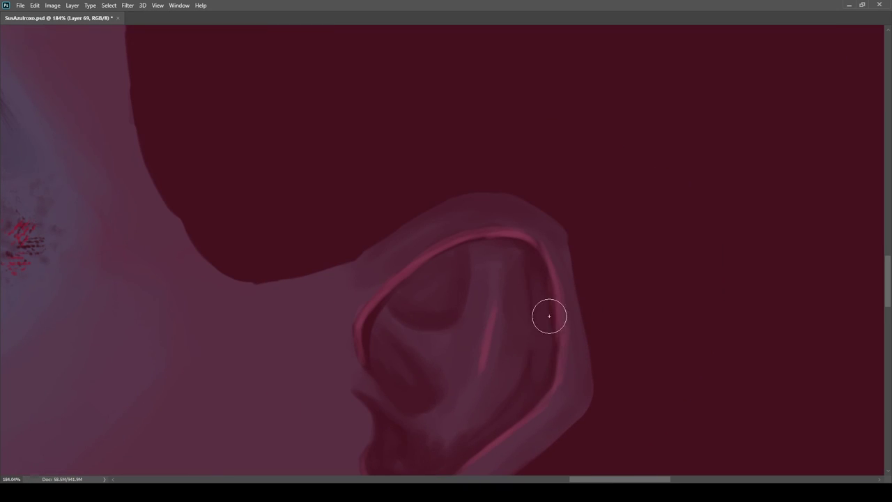
scroll(545, 313, down, 4)
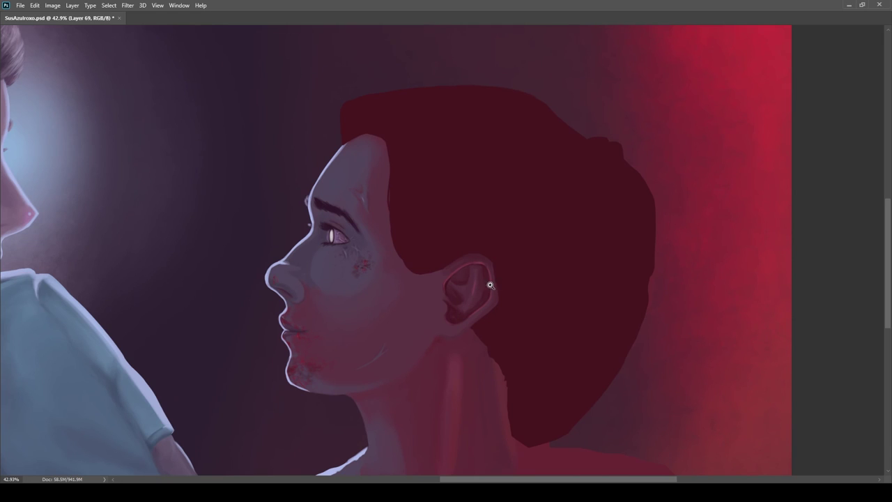
scroll(498, 283, up, 4)
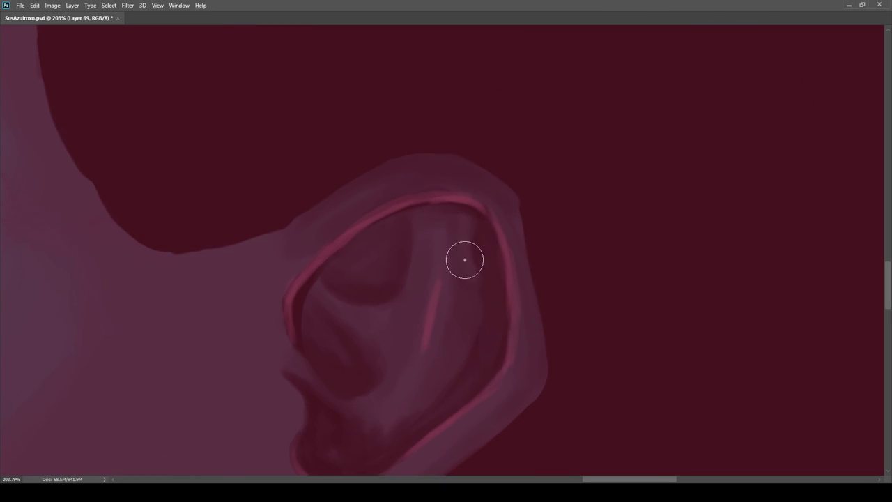
scroll(418, 230, down, 5)
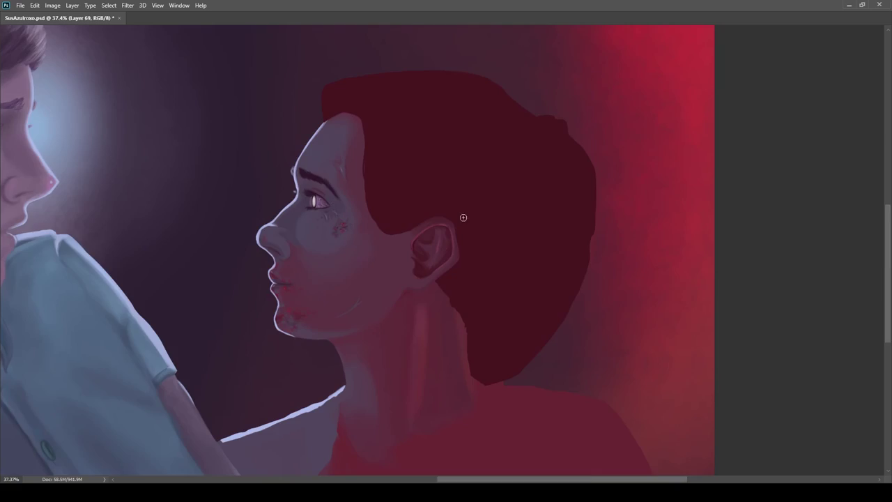
Step: Blend the skin tone between the hairline and the front of the ear with a colour sampled beside it
scroll(438, 262, up, 2)
scroll(432, 216, up, 1)
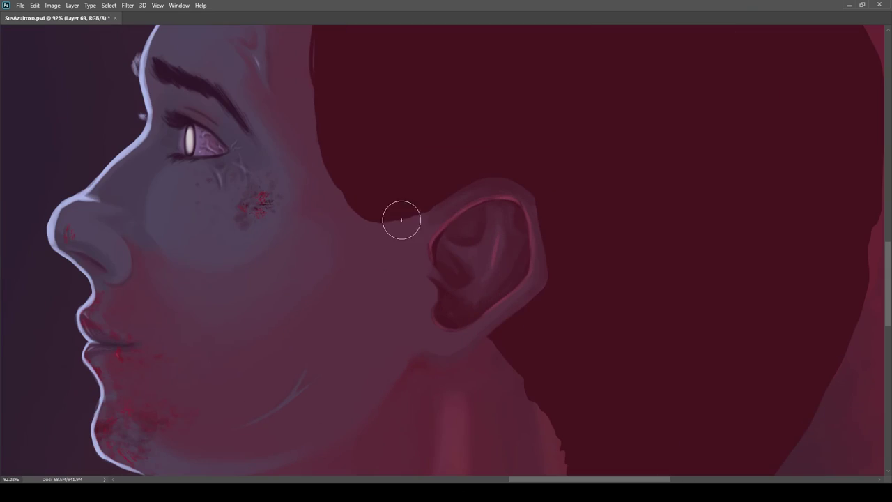
scroll(398, 225, up, 1)
alt+click(421, 232)
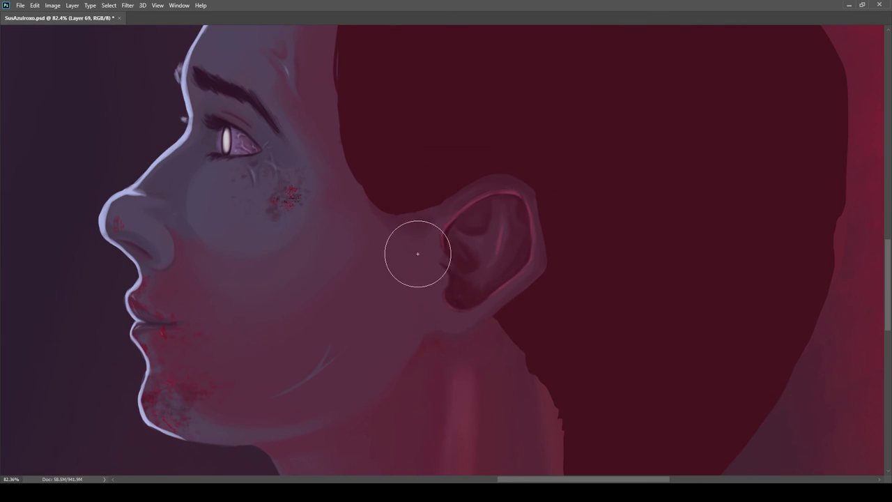
scroll(426, 253, down, 3)
scroll(416, 207, up, 4)
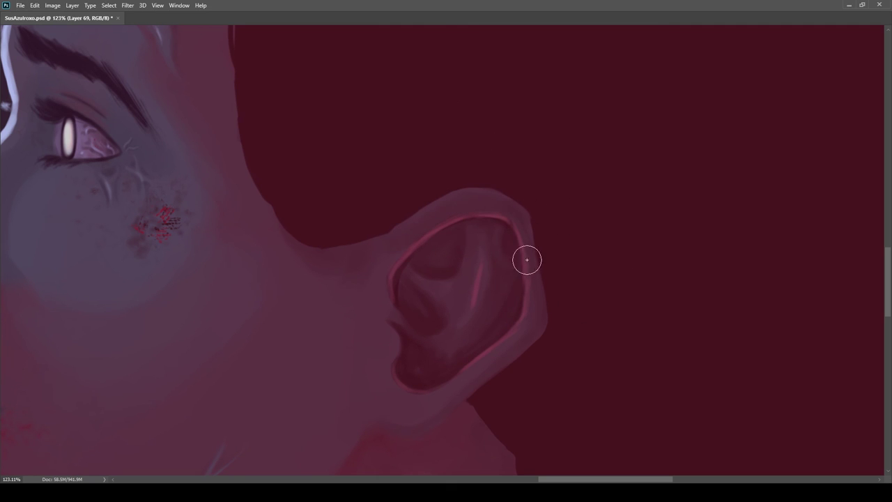
Step: Paint a bright red rim light along the outer edge of the ear, from its upper curve down to the lobe
scroll(494, 365, down, 5)
scroll(534, 327, up, 4)
mouse_move(533, 328)
mouse_down()
mouse_move(488, 249)
mouse_move(529, 418)
mouse_up()
scroll(529, 418, up, 2)
scroll(535, 306, down, 6)
alt+click(535, 223)
scroll(465, 324, up, 8)
drag(515, 198, 456, 379)
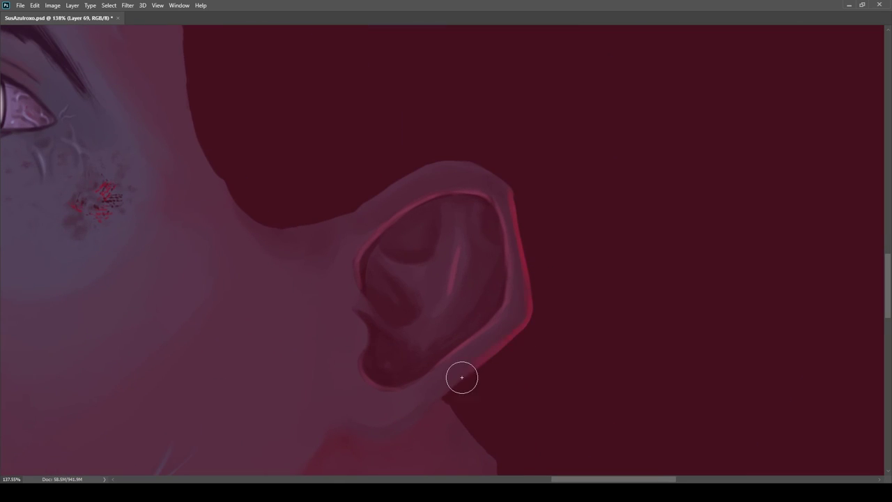
drag(590, 270, 610, 272)
drag(592, 313, 573, 269)
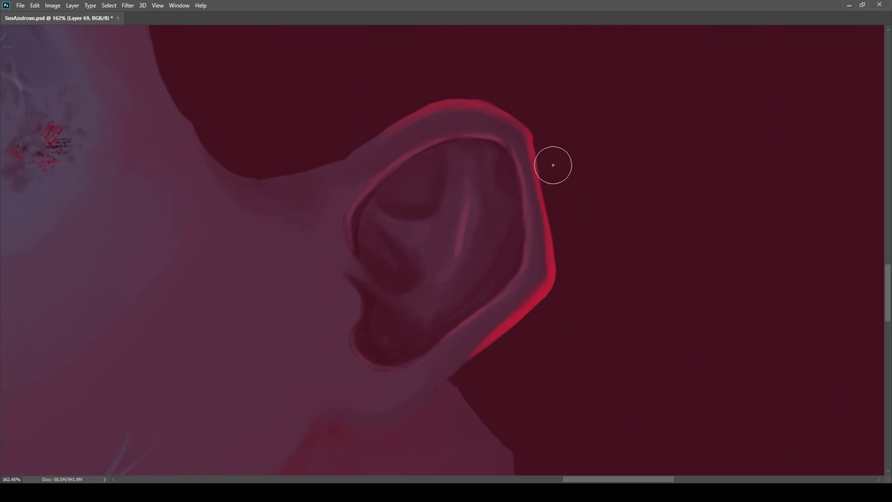
Step: Add a new layer and paint bright red highlights on the neck muscles, the back of the jaw and the rear shoulder's edge
key(ctrl+shift+alt+n)
drag(396, 110, 342, 115)
drag(455, 170, 446, 65)
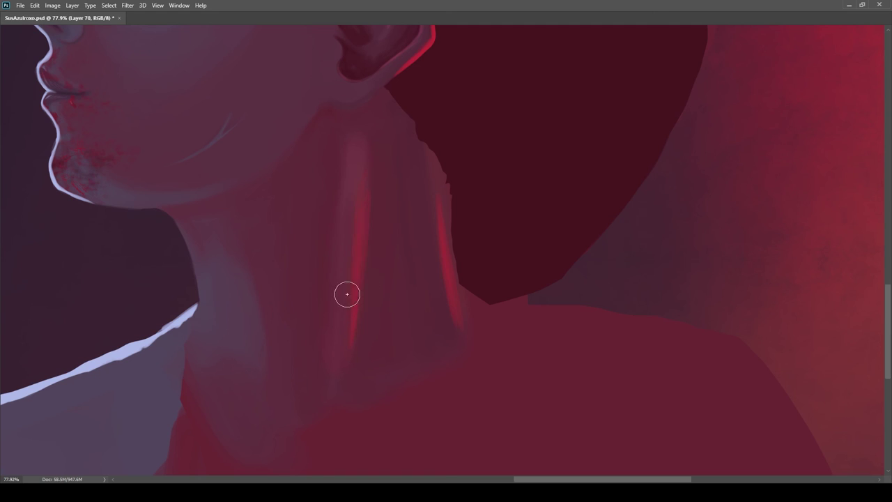
scroll(370, 183, down, 3)
scroll(416, 259, up, 3)
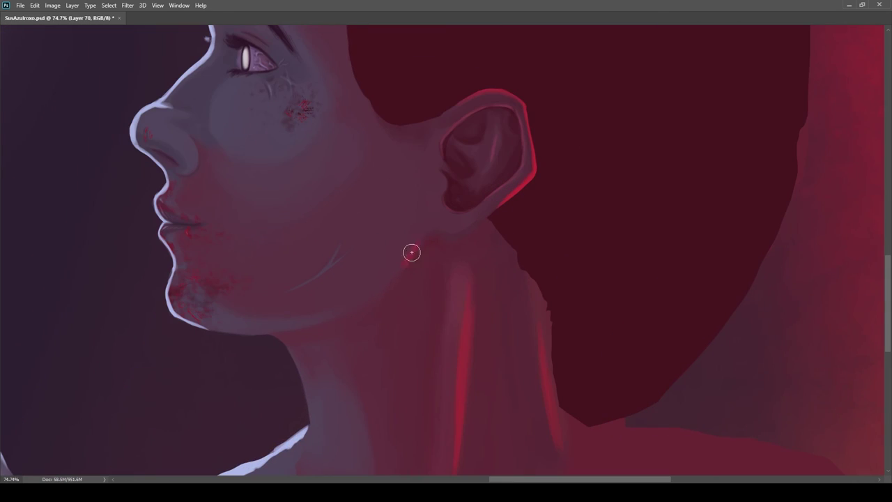
scroll(442, 244, down, 3)
scroll(497, 307, up, 2)
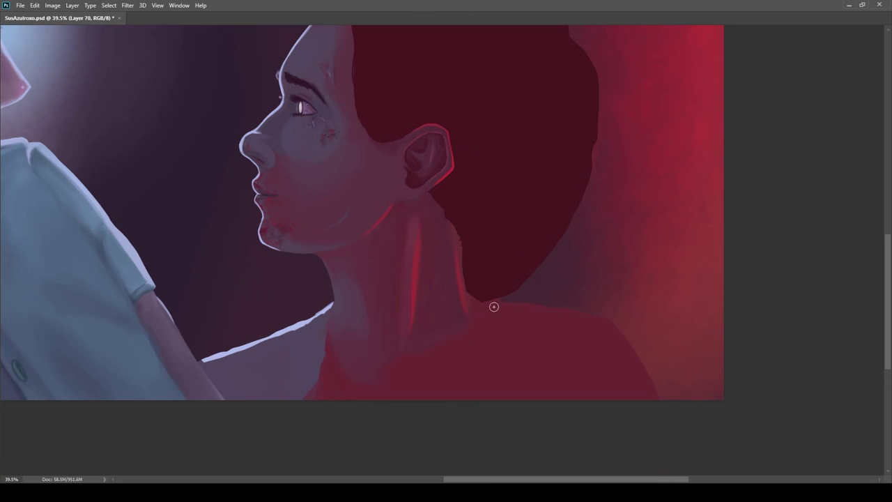
mouse_move(620, 329)
mouse_down()
mouse_move(533, 296)
mouse_move(536, 209)
mouse_move(611, 283)
mouse_move(487, 328)
mouse_up()
Step: Darken the line between the lips out to the mouth corner on Layer 53
scroll(376, 274, up, 6)
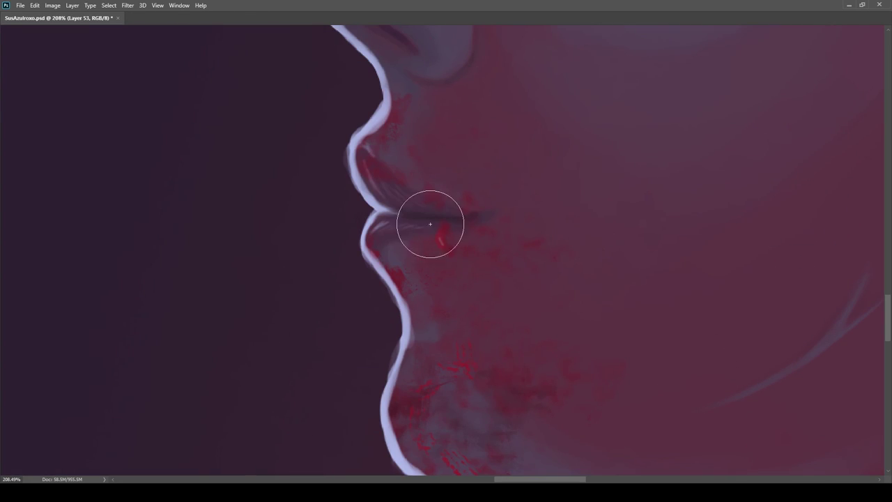
scroll(487, 210, down, 6)
scroll(402, 259, up, 7)
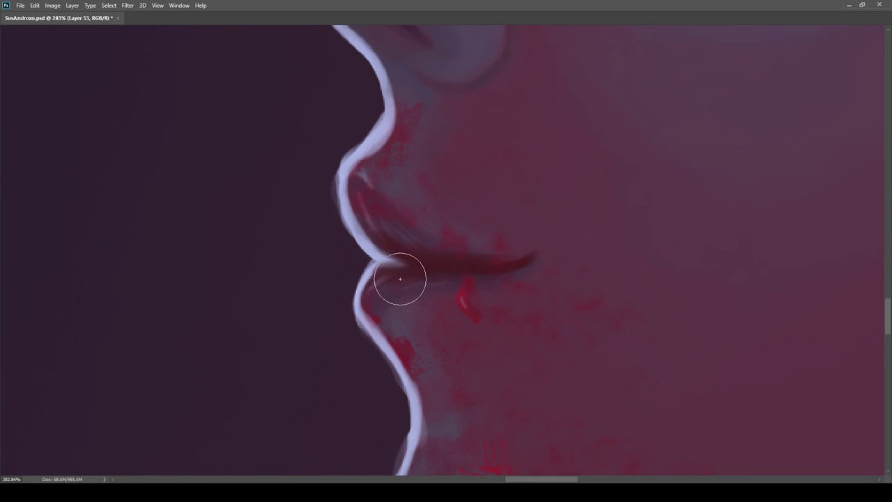
scroll(452, 274, down, 6)
scroll(456, 275, up, 5)
scroll(485, 295, down, 4)
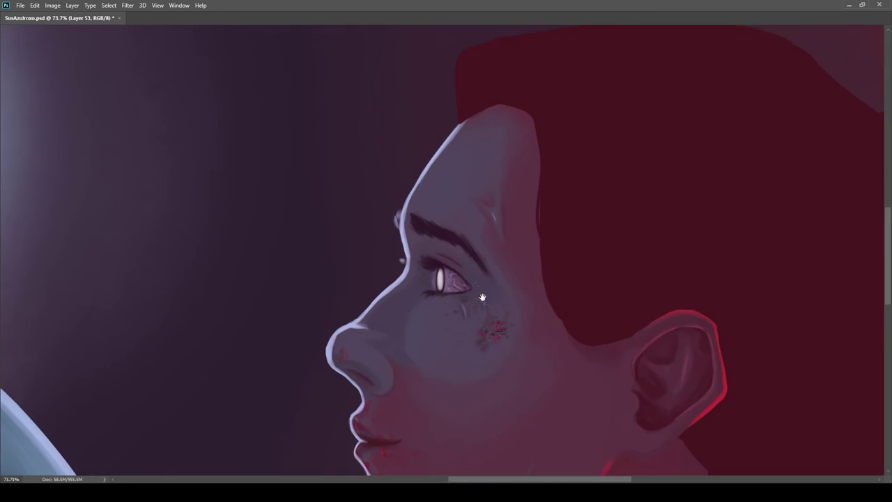
Step: Try to paint a pale branching vein on the forehead above the eyebrow on Layer 61
scroll(434, 246, up, 4)
scroll(362, 170, down, 3)
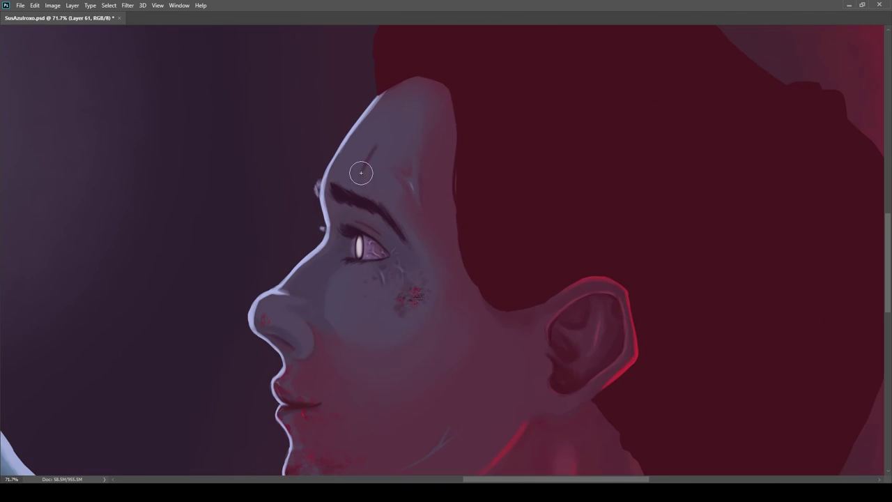
scroll(402, 148, up, 2)
scroll(338, 174, up, 2)
drag(354, 138, 349, 213)
scroll(355, 153, up, 2)
alt+click(390, 415)
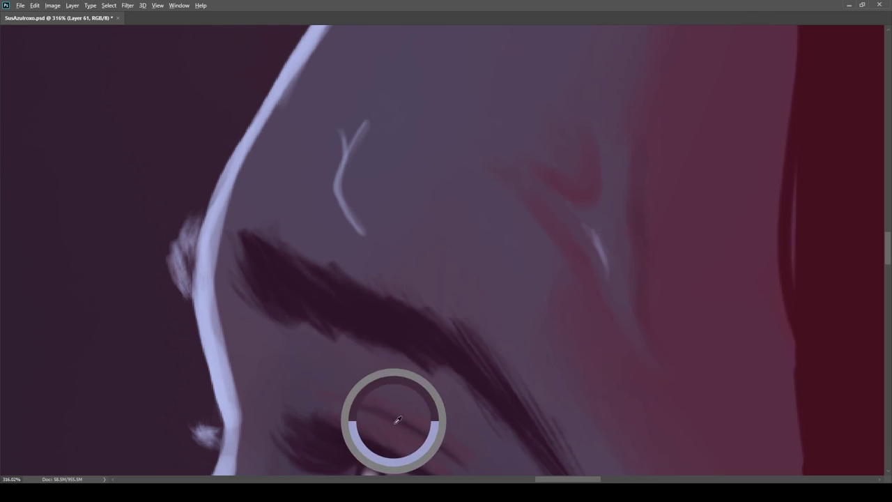
scroll(341, 196, up, 2)
drag(342, 181, 370, 246)
mouse_move(354, 152)
mouse_down()
mouse_move(345, 101)
mouse_move(373, 97)
mouse_up()
scroll(420, 212, down, 6)
scroll(425, 212, up, 5)
key(ctrl+z)
key(ctrl+z)
key(ctrl+z)
Step: Paint a short slanted scar above the eyebrow with a pale stroke and a dark reddish edge
drag(396, 183, 376, 224)
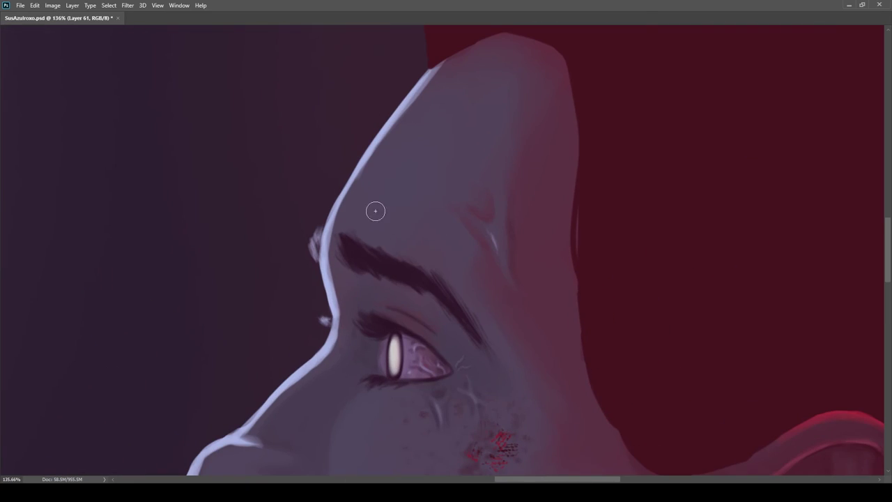
scroll(379, 209, up, 3)
alt+click(305, 261)
drag(388, 171, 356, 227)
scroll(370, 219, up, 2)
drag(428, 119, 363, 214)
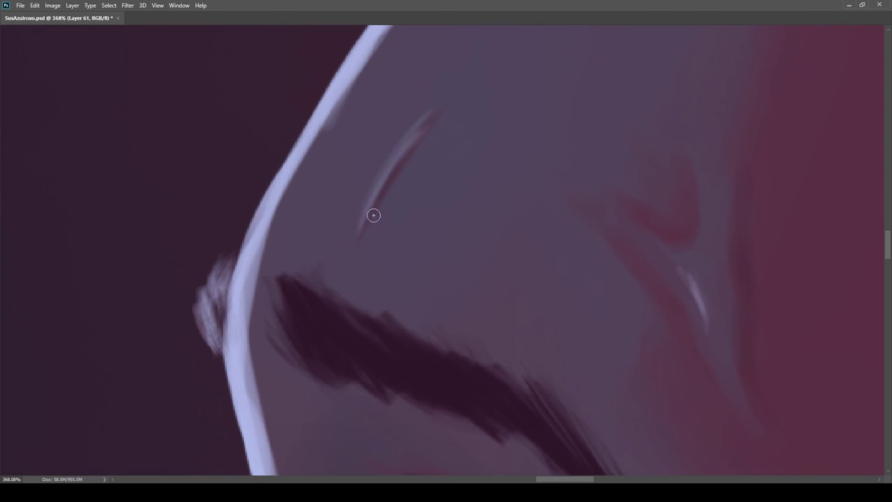
scroll(480, 151, down, 7)
Step: Paint a short slanted scar on the cheek below the eye
scroll(445, 197, up, 5)
scroll(440, 243, up, 1)
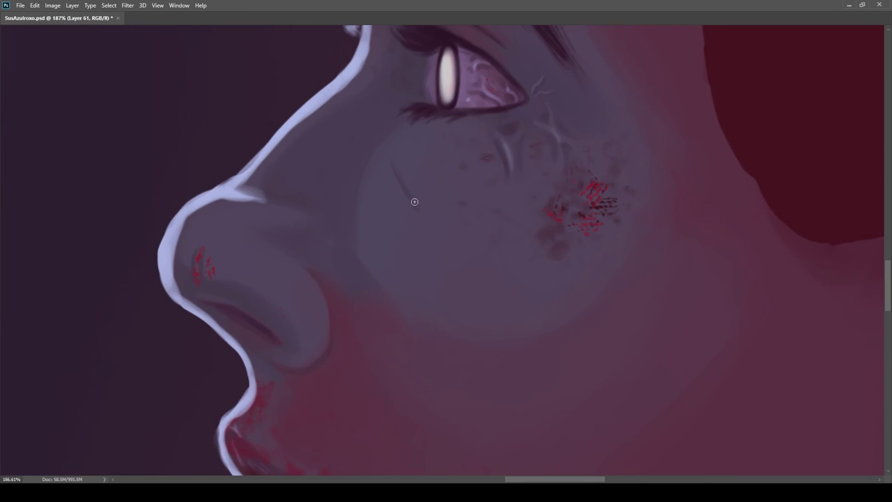
scroll(406, 179, up, 2)
scroll(406, 192, down, 6)
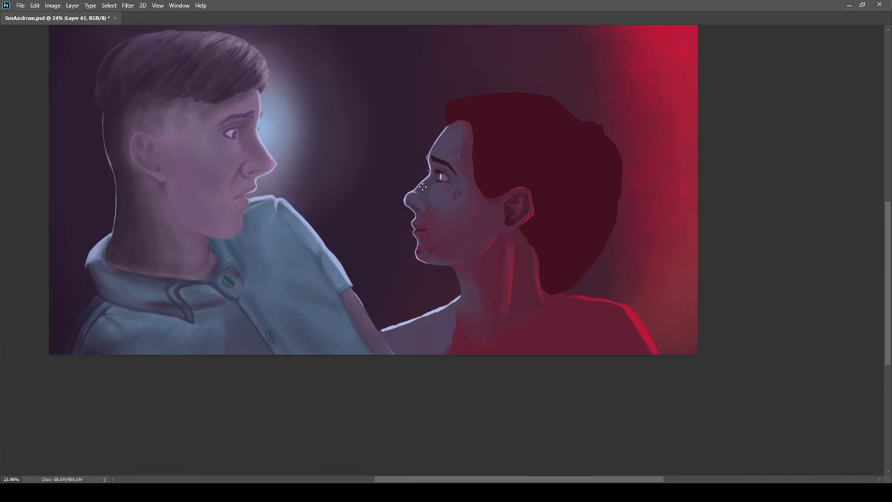
Step: Touch up the pale rim light where the forehead meets the hairline on Layer 68
scroll(418, 180, up, 5)
scroll(370, 219, up, 1)
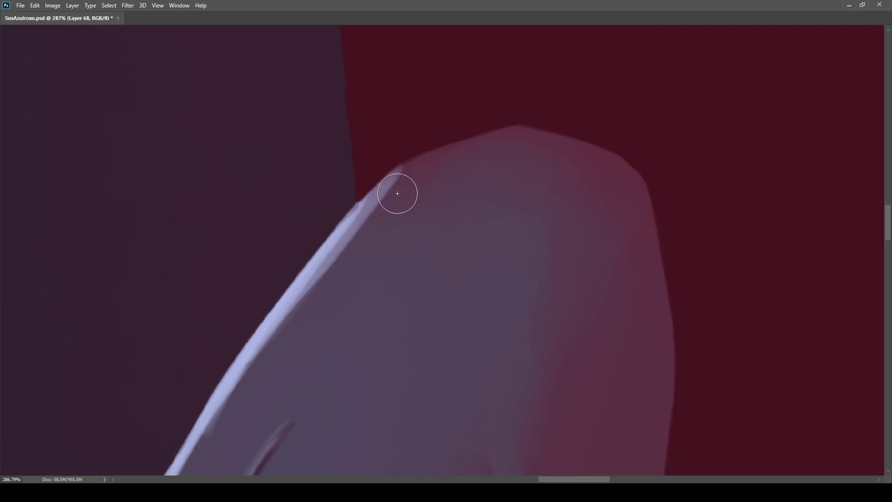
scroll(485, 150, down, 7)
Step: Outline the neckline and shoulders with the Lasso and separate the muted purple shirt from the red neck
scroll(430, 324, up, 5)
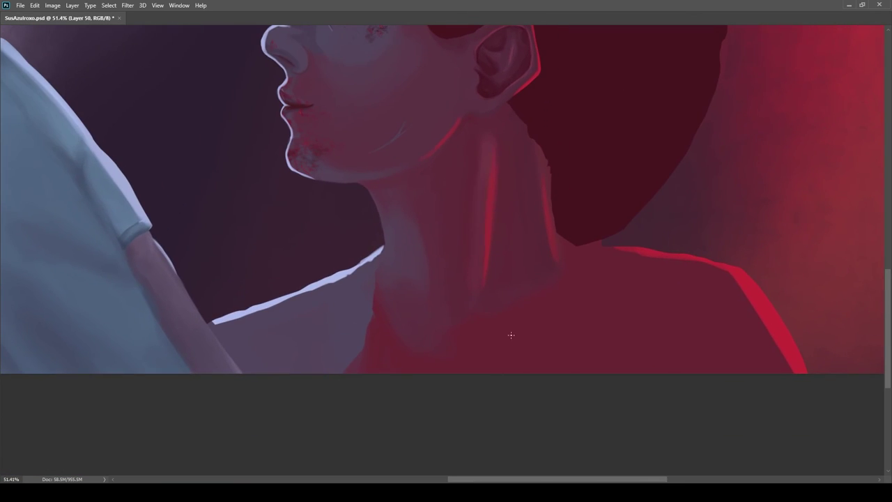
drag(615, 332, 526, 321)
drag(267, 258, 294, 238)
mouse_move(287, 296)
mouse_down()
mouse_move(337, 349)
mouse_move(484, 285)
mouse_move(470, 234)
mouse_up()
scroll(428, 375, down, 1)
drag(488, 278, 540, 355)
mouse_move(540, 356)
mouse_down()
mouse_move(571, 260)
mouse_move(660, 400)
mouse_up()
mouse_move(498, 401)
mouse_down()
mouse_move(322, 385)
mouse_move(442, 364)
mouse_up()
scroll(322, 384, down, 3)
key(l)
scroll(357, 377, up, 8)
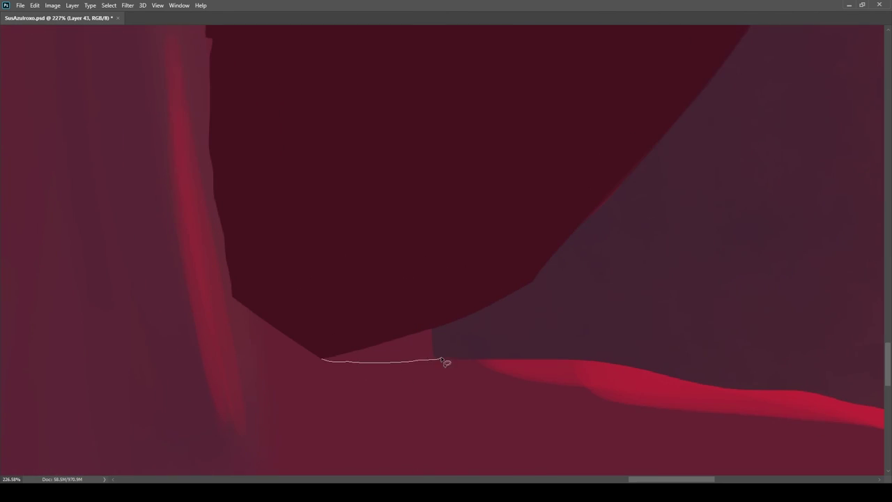
scroll(356, 329, down, 8)
scroll(539, 320, up, 7)
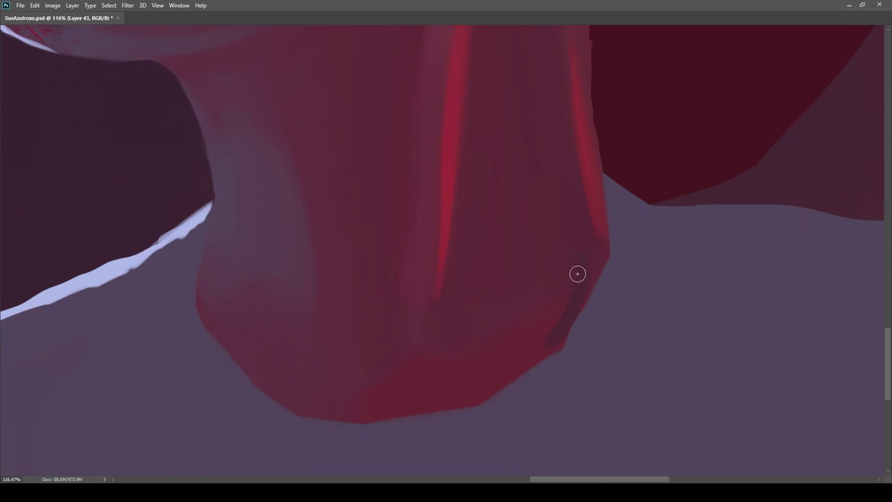
Step: Shade the base of the neck, round the shirt's neckline into a smooth curve, and save the document
drag(498, 281, 446, 340)
mouse_move(432, 327)
mouse_down()
mouse_move(442, 175)
mouse_move(401, 176)
mouse_move(455, 154)
mouse_up()
scroll(408, 203, down, 4)
mouse_move(507, 148)
mouse_down()
mouse_move(432, 141)
mouse_move(377, 150)
mouse_up()
scroll(395, 283, up, 1)
drag(402, 203, 423, 169)
drag(464, 179, 382, 213)
drag(476, 311, 335, 308)
drag(440, 318, 466, 303)
drag(348, 200, 440, 223)
key(ctrl+s)
drag(529, 230, 512, 230)
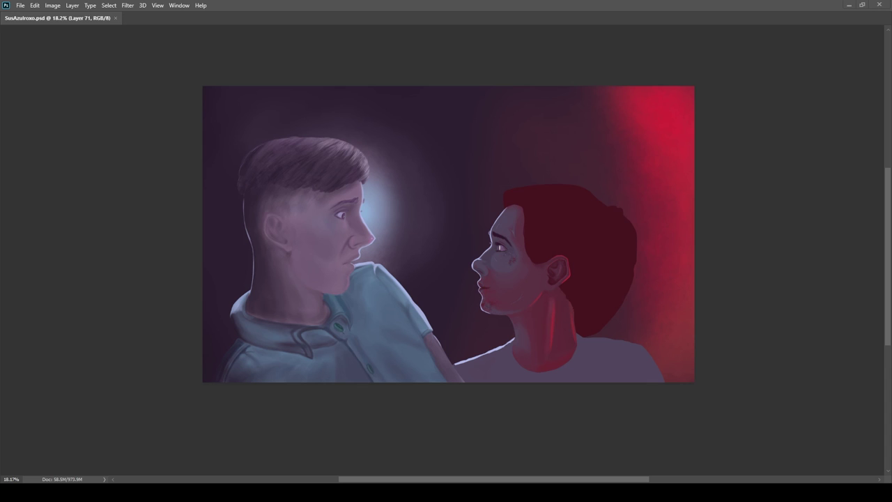
Step: Clean up the neckline's edge on both sides of the neck with the brush and Eraser
mouse_move(529, 168)
mouse_down()
mouse_move(588, 292)
mouse_move(571, 271)
mouse_move(524, 291)
mouse_move(541, 315)
mouse_up()
scroll(457, 349, up, 4)
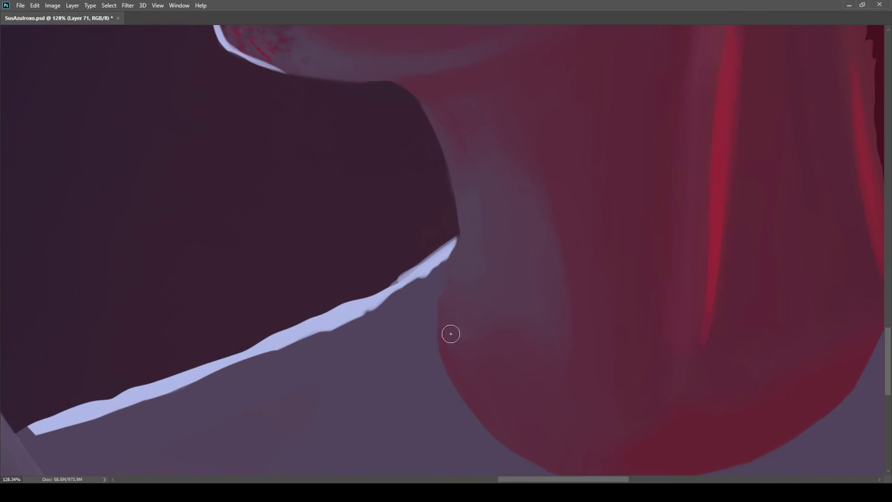
scroll(449, 278, down, 4)
scroll(614, 274, up, 3)
key(e)
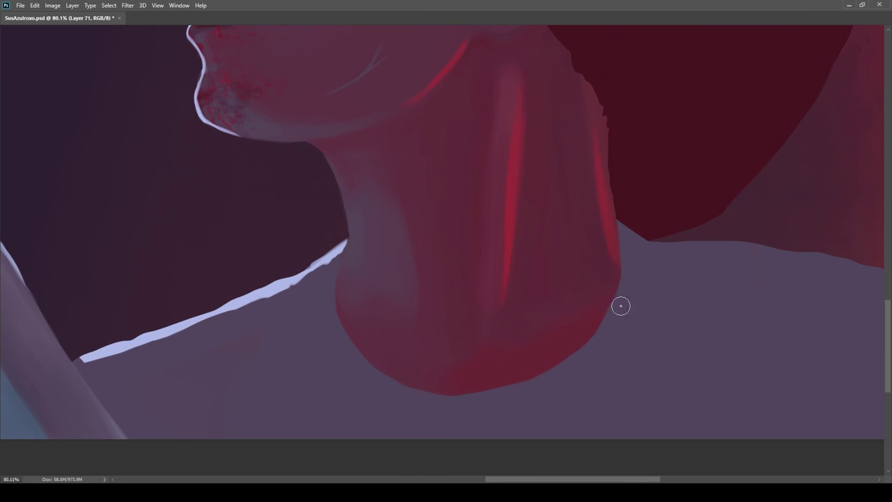
scroll(527, 322, down, 4)
scroll(550, 330, up, 3)
drag(324, 263, 514, 280)
Step: Extend the shirt shape on Layer 71 over both shoulders with freehand Lasso areas, and clear the selection
key(l)
mouse_move(516, 256)
mouse_down()
mouse_move(430, 400)
mouse_move(450, 224)
mouse_up()
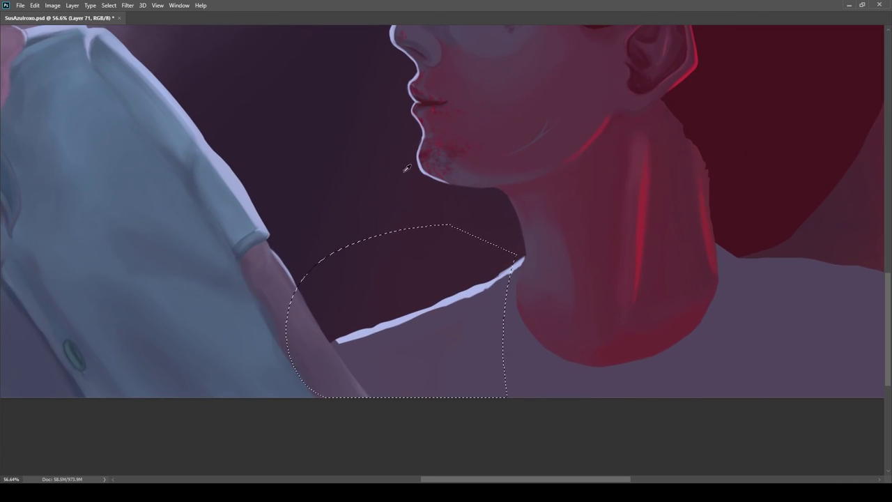
key(ctrl+d)
scroll(547, 264, up, 3)
scroll(488, 274, down, 5)
key(l)
mouse_move(551, 205)
mouse_down()
mouse_move(667, 196)
mouse_move(648, 183)
mouse_up()
key(ctrl+d)
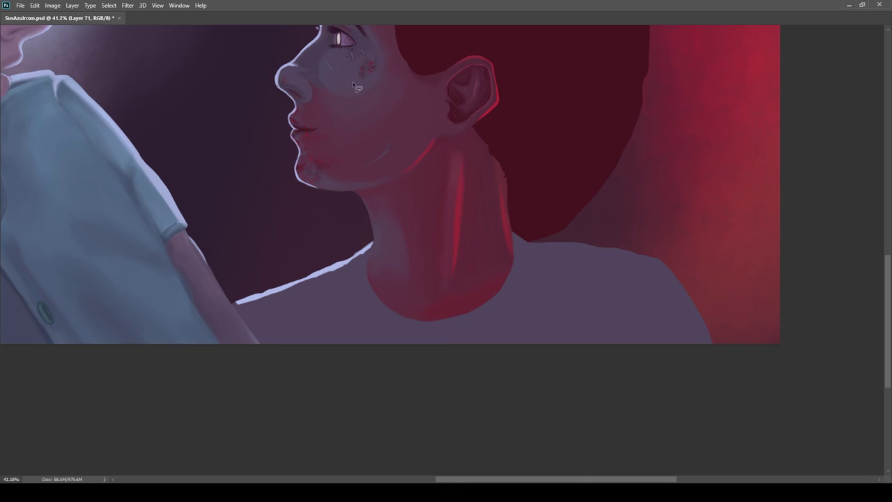
Step: Load the shirt's outline as a selection and paint the rear shoulder crimson on a new layer
drag(599, 305, 523, 326)
ctrl+click(793, 397)
key(b)
drag(582, 278, 642, 365)
alt+click(637, 229)
scroll(621, 139, down, 3)
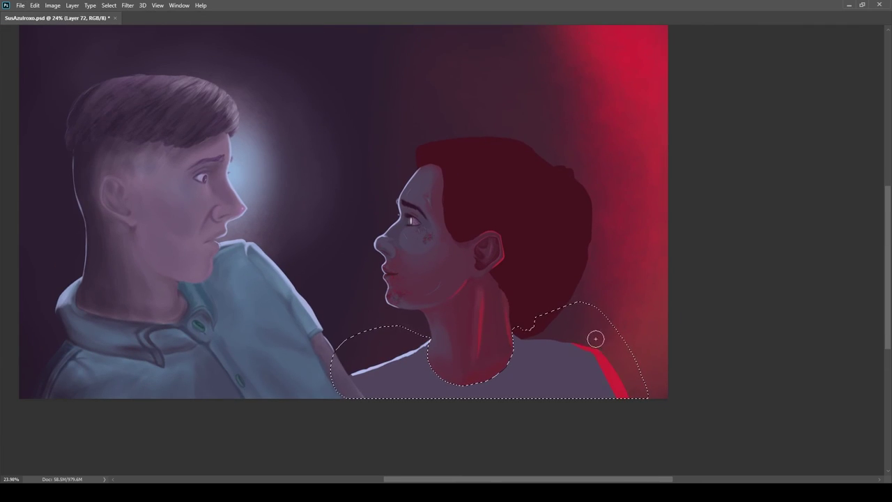
scroll(554, 321, up, 3)
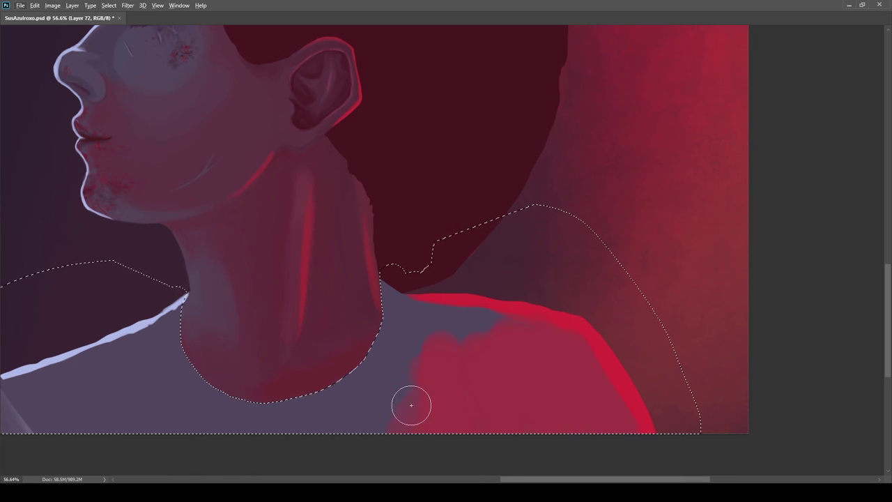
Step: Blend the crimson across the chest into the purple front shoulder with a larger brush, and clear the selection
scroll(382, 306, up, 2)
scroll(439, 376, up, 2)
key(b)
alt+click(454, 378)
mouse_move(483, 364)
mouse_down()
mouse_move(355, 405)
mouse_move(472, 363)
mouse_move(418, 354)
mouse_move(421, 331)
mouse_up()
key(])
key(])
key(])
key(])
key(])
key(])
key(])
scroll(444, 354, down, 3)
mouse_move(444, 358)
mouse_down()
mouse_move(416, 327)
mouse_move(530, 390)
mouse_move(490, 353)
mouse_move(476, 386)
mouse_up()
key(ctrl+d)
scroll(560, 320, down, 4)
scroll(499, 342, up, 6)
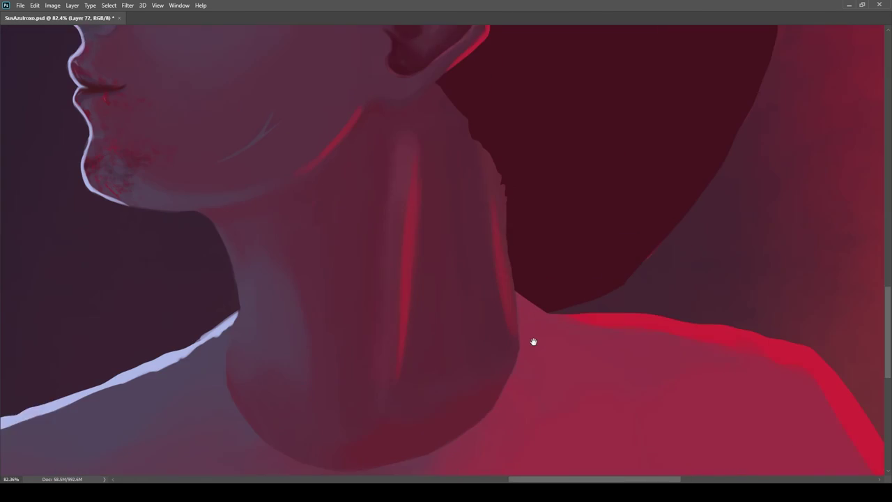
Step: Paint a thin curved collar seam around the shirt's neckline from the rear shoulder to the front shoulder with a smaller brush
drag(504, 332, 483, 304)
key([)
key([)
key([)
key([)
key([)
key([)
key([)
key([)
scroll(528, 299, up, 1)
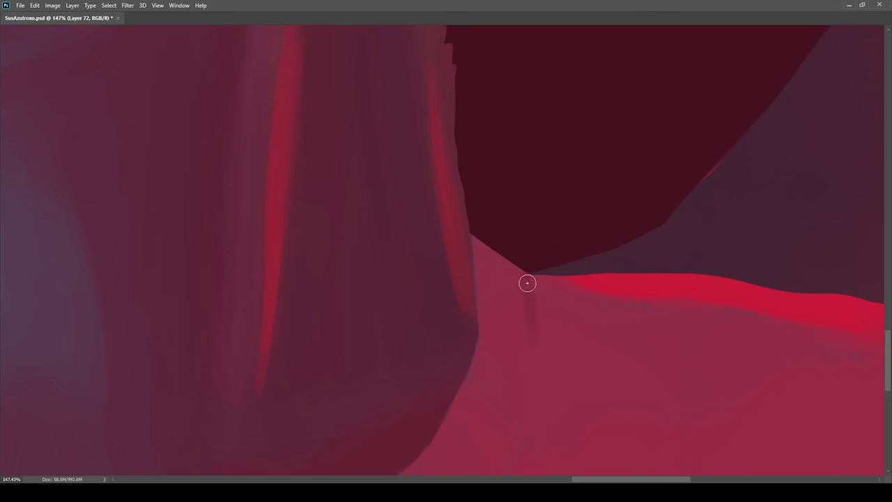
scroll(531, 286, down, 2)
drag(425, 389, 533, 377)
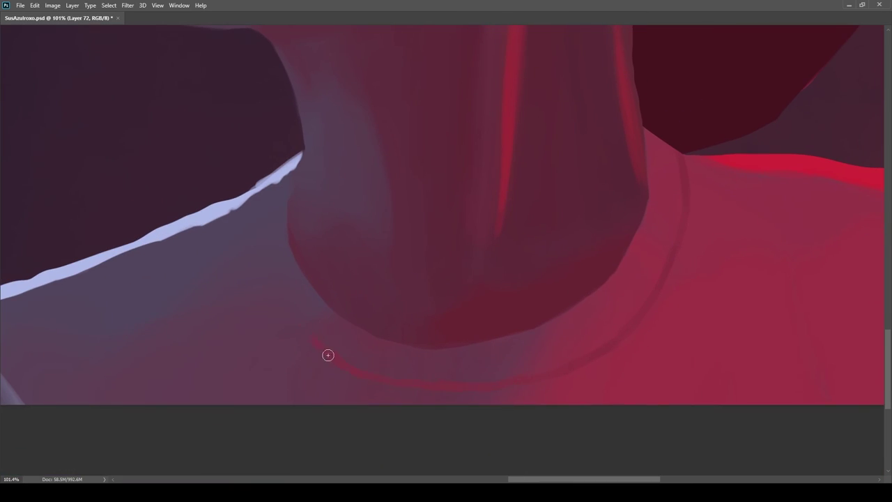
scroll(490, 295, down, 3)
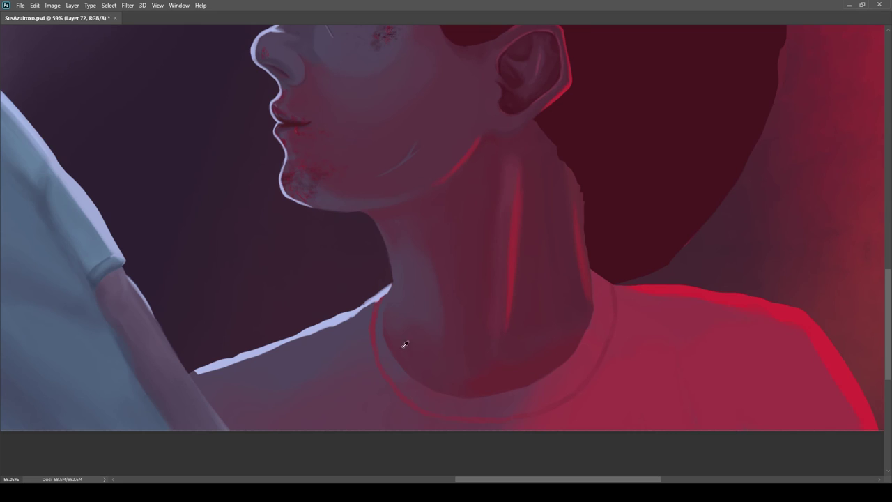
Step: Darken the collar seam near the front shoulder with purple strokes and undo the last extra stroke
scroll(382, 308, up, 4)
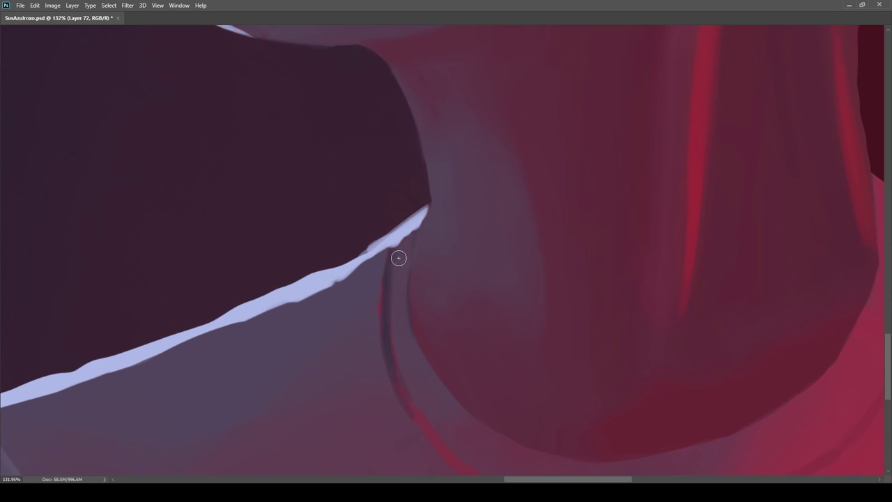
drag(393, 356, 403, 377)
drag(407, 356, 399, 282)
scroll(409, 258, up, 3)
drag(406, 241, 428, 301)
key(ctrl+z)
scroll(474, 303, down, 11)
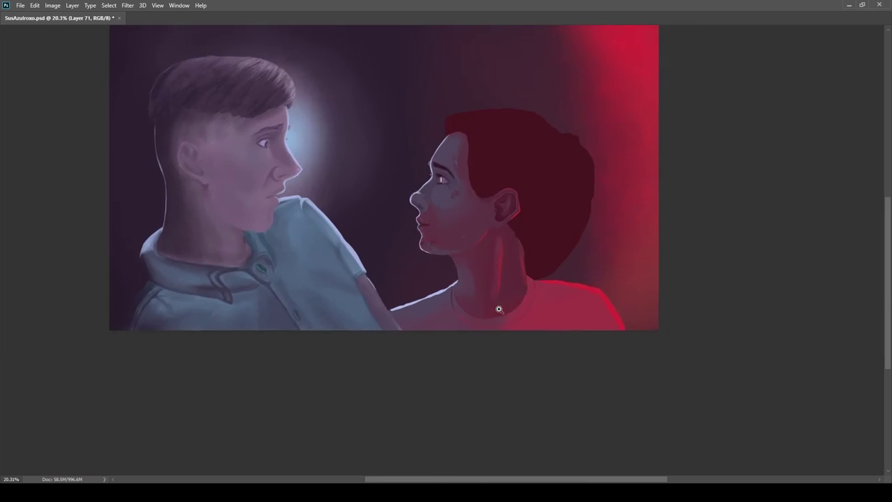
scroll(500, 301, up, 6)
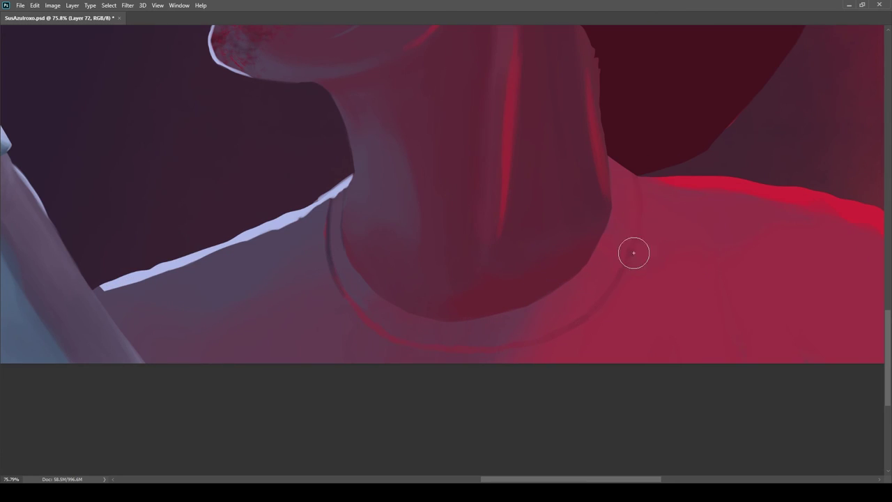
Step: Paint the collar band below the front of the neck in a sampled lighter purple with an enlarged brush
drag(395, 299, 332, 307)
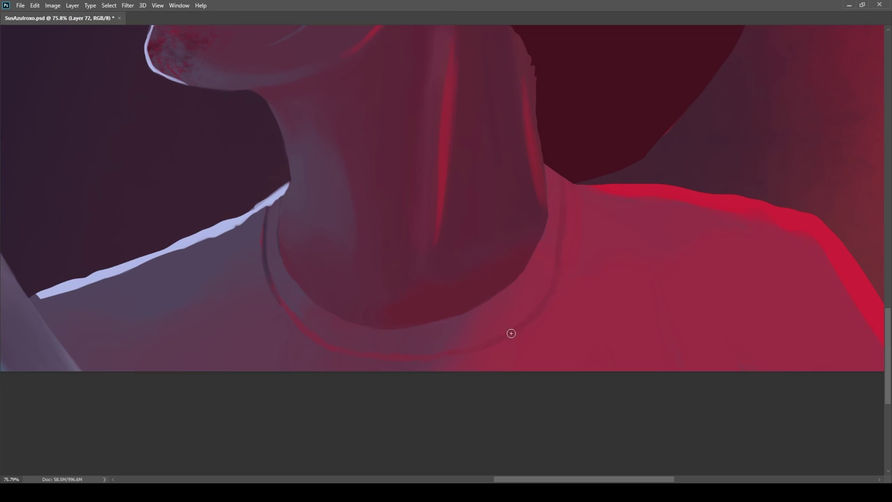
scroll(574, 259, up, 3)
scroll(478, 339, down, 5)
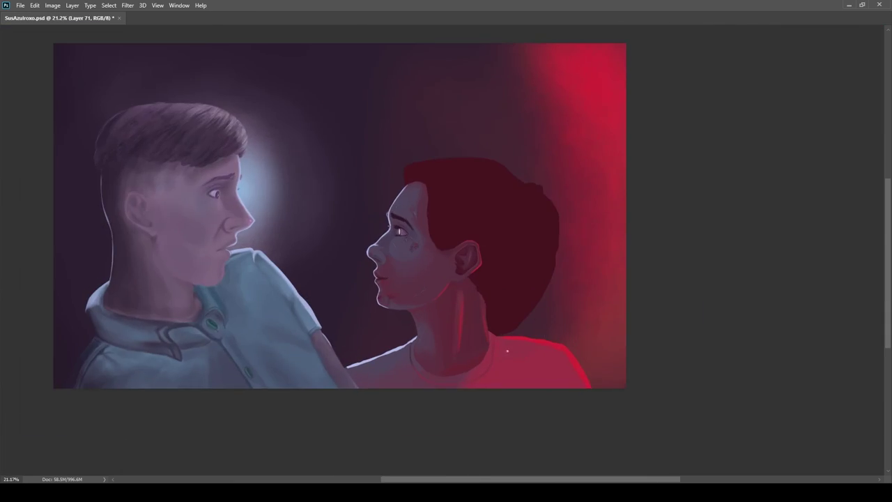
scroll(502, 319, up, 4)
drag(510, 227, 576, 214)
alt+click(276, 335)
key(bracketright)
key(bracketright)
key(bracketright)
key(bracketright)
key(bracketright)
key(bracketright)
key(bracketright)
key(bracketright)
mouse_move(252, 246)
mouse_down()
mouse_move(267, 329)
mouse_move(342, 379)
mouse_move(448, 393)
mouse_up()
alt+click(361, 387)
mouse_move(385, 397)
mouse_down()
mouse_move(479, 374)
mouse_move(466, 388)
mouse_up()
Step: Sample a pinkish tone, adjust the brush size and paint the collar band along the rear side of the neck
alt+click(586, 300)
key(bracketleft)
key(bracketleft)
key(bracketleft)
key(bracketleft)
key(bracketleft)
key(bracketleft)
key(bracketleft)
key(bracketleft)
key(bracketright)
key(bracketright)
key(bracketright)
key(bracketright)
key(bracketright)
key(bracketright)
key(bracketright)
key(bracketright)
drag(587, 202, 523, 364)
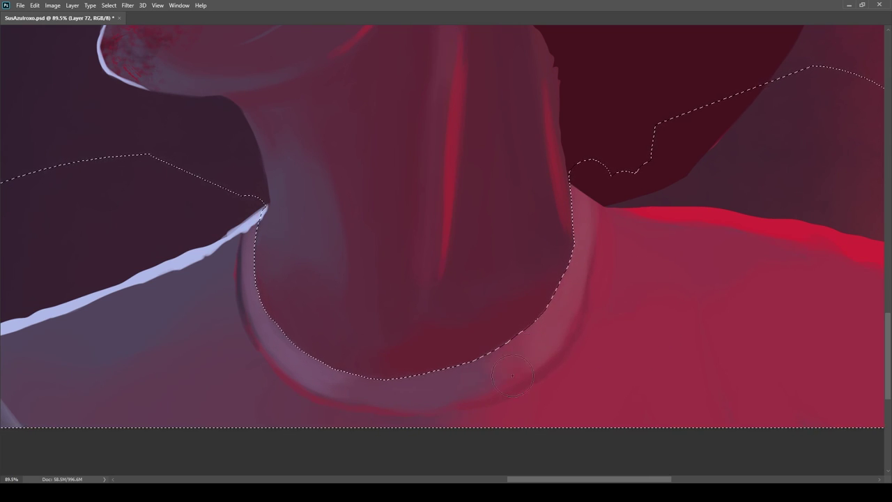
Step: Shade the collar's rear end where it meets the hair with dark strokes, clearing the shirt selection
scroll(566, 299, down, 5)
scroll(589, 283, up, 5)
scroll(593, 258, up, 3)
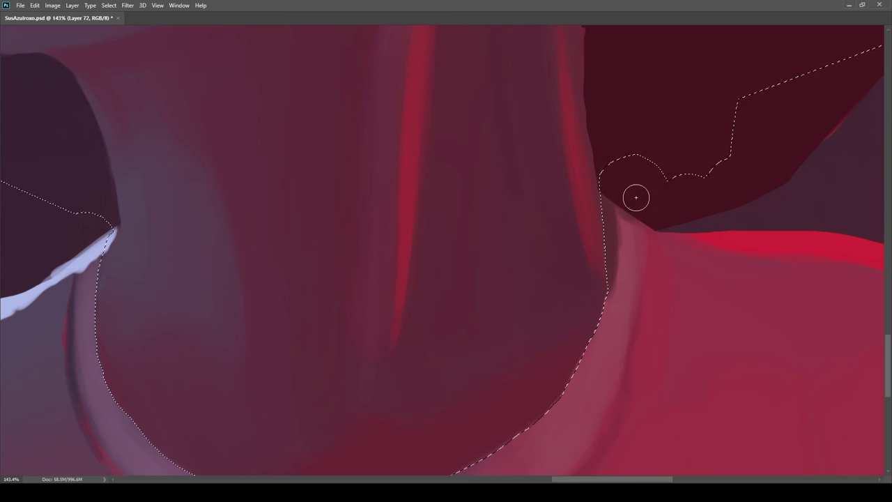
scroll(542, 334, down, 5)
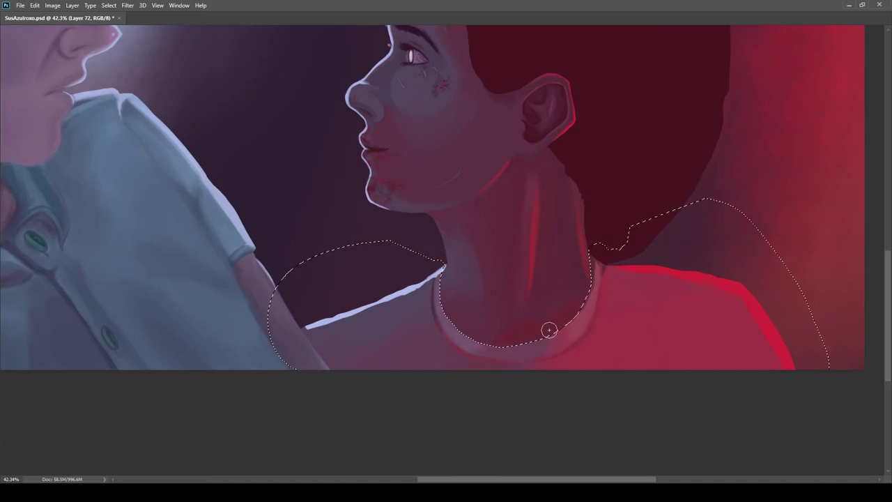
key(ctrl+d)
scroll(594, 219, up, 5)
mouse_move(609, 202)
mouse_down()
mouse_move(610, 256)
mouse_move(575, 223)
mouse_move(560, 327)
mouse_move(542, 308)
mouse_up()
alt+click(576, 223)
key(bracketright)
key(bracketright)
key(bracketright)
key(bracketright)
scroll(544, 379, down, 5)
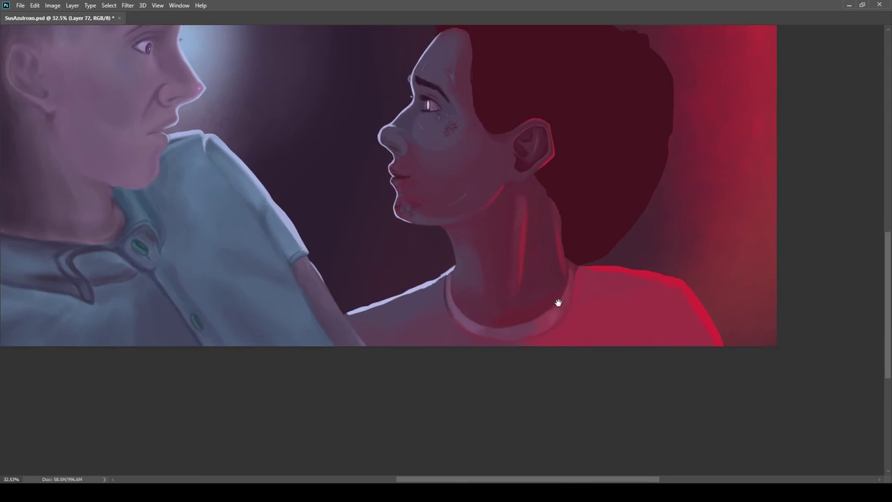
Step: Paint rib folds across the rear part of the collar with alternating dark and light pink strokes
scroll(551, 288, up, 5)
drag(712, 285, 615, 289)
drag(615, 289, 595, 257)
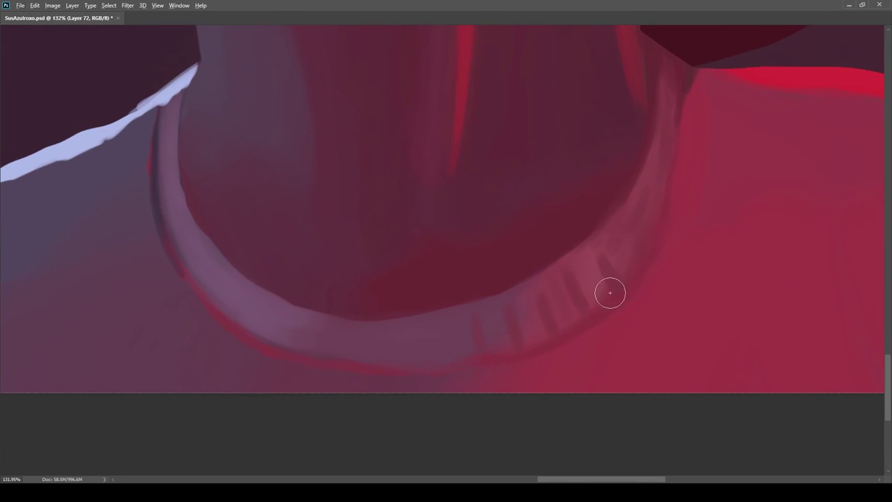
scroll(563, 277, up, 2)
drag(564, 367, 550, 316)
drag(531, 373, 518, 337)
mouse_move(697, 285)
mouse_down()
mouse_move(609, 292)
mouse_move(621, 305)
mouse_up()
drag(432, 327, 473, 308)
drag(428, 330, 473, 320)
drag(541, 275, 470, 316)
drag(501, 305, 528, 279)
Step: Paint small dark red notches along the collar's inner edge below the neck to suggest ribbed knit
scroll(544, 250, down, 5)
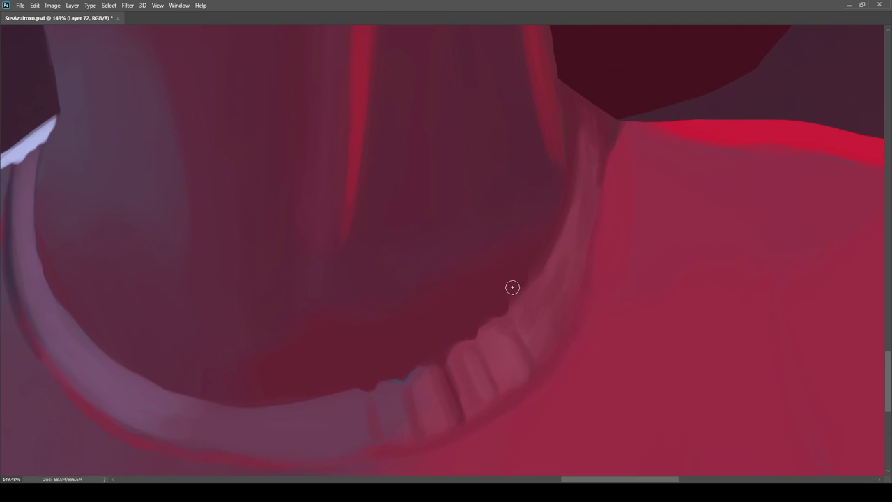
scroll(518, 299, up, 3)
scroll(473, 230, up, 4)
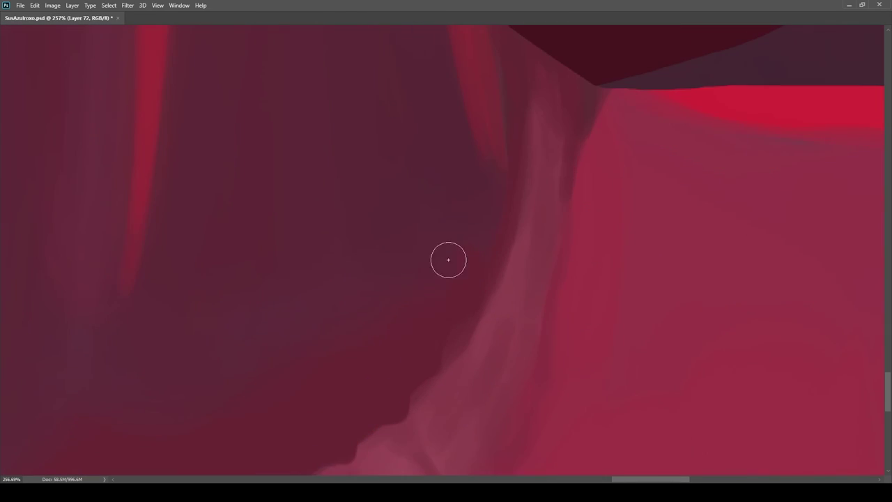
scroll(479, 288, up, 1)
scroll(432, 323, down, 4)
scroll(494, 324, up, 3)
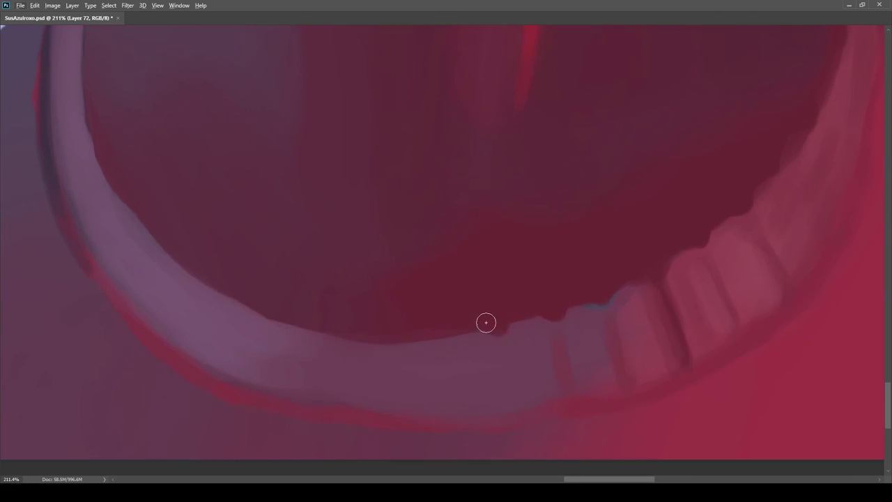
drag(455, 324, 498, 312)
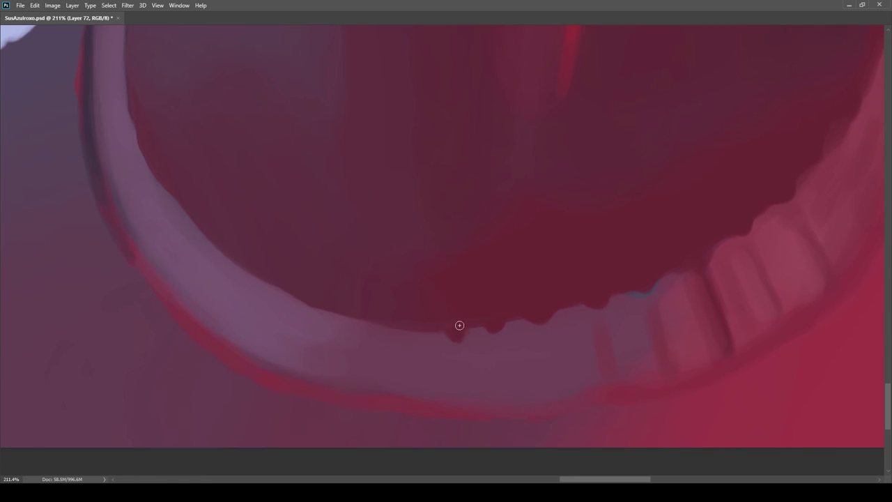
scroll(457, 335, down, 3)
scroll(354, 181, up, 3)
scroll(376, 195, down, 3)
scroll(424, 229, up, 5)
scroll(395, 270, down, 4)
drag(396, 222, 386, 243)
scroll(402, 279, up, 4)
drag(391, 274, 393, 292)
Step: Delete the shirt's crimson shading, rear red rim light and collar painting from over its flat purple base
scroll(446, 279, down, 6)
scroll(495, 307, up, 5)
scroll(491, 307, down, 10)
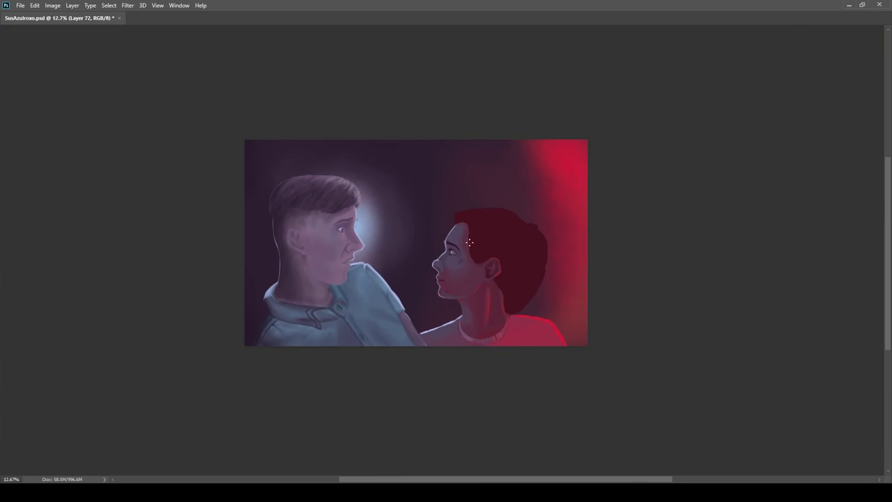
scroll(491, 256, up, 4)
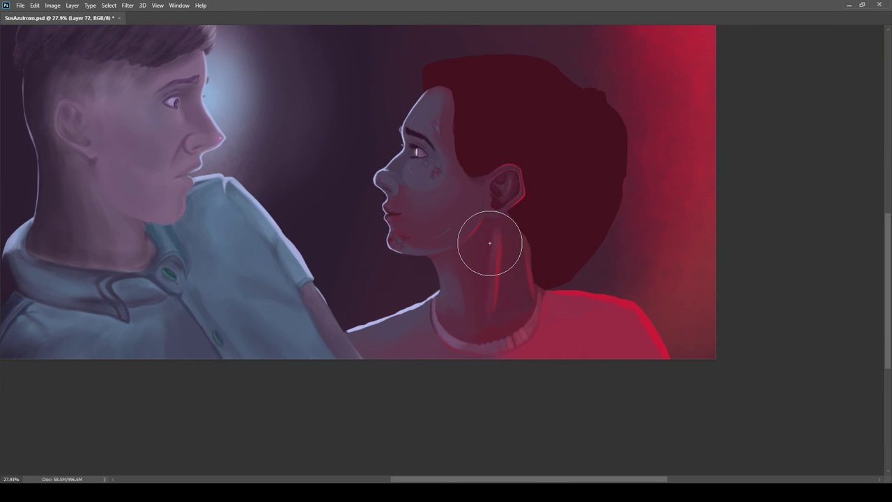
scroll(544, 230, down, 3)
scroll(524, 328, up, 10)
scroll(404, 239, down, 2)
drag(446, 342, 314, 184)
scroll(504, 279, down, 2)
scroll(467, 317, down, 6)
drag(776, 369, 761, 374)
key(Delete)
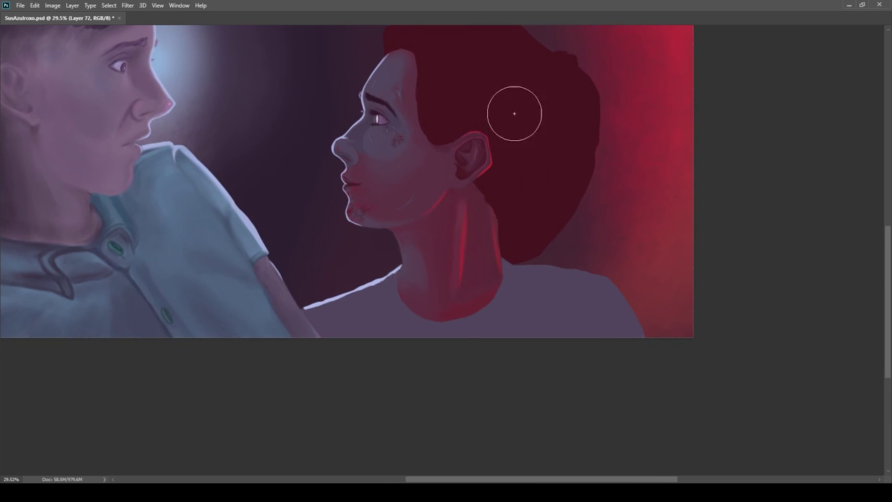
Step: Paint a muted red collar seam curving around the neckline on the flat purple shirt
scroll(441, 278, up, 4)
drag(595, 307, 592, 255)
scroll(343, 294, down, 3)
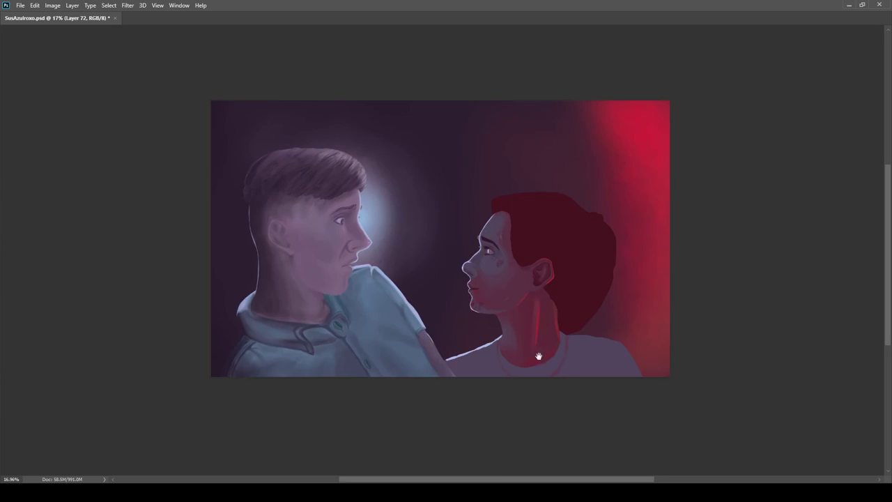
Step: Paint a bright red rim along the rear side of the neckline, up to where the neck meets the hair
scroll(323, 294, up, 5)
drag(600, 321, 502, 300)
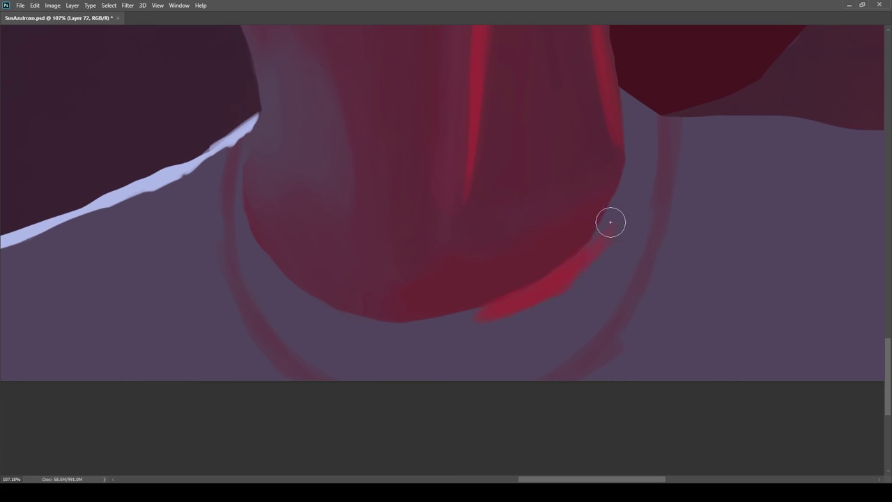
drag(614, 220, 630, 167)
drag(613, 219, 583, 276)
drag(453, 373, 393, 378)
Step: Paint a pale lavender rim along the front of the neckline, fading toward the red rim, rotating the canvas as needed
mouse_move(203, 211)
mouse_down()
mouse_move(313, 236)
mouse_move(329, 309)
mouse_up()
alt+click(319, 218)
drag(322, 222, 328, 308)
drag(321, 264, 350, 349)
mouse_move(332, 310)
mouse_down()
mouse_move(377, 370)
mouse_move(328, 226)
mouse_move(315, 346)
mouse_up()
key(r)
alt+click(310, 339)
drag(300, 297, 341, 404)
drag(312, 358, 301, 229)
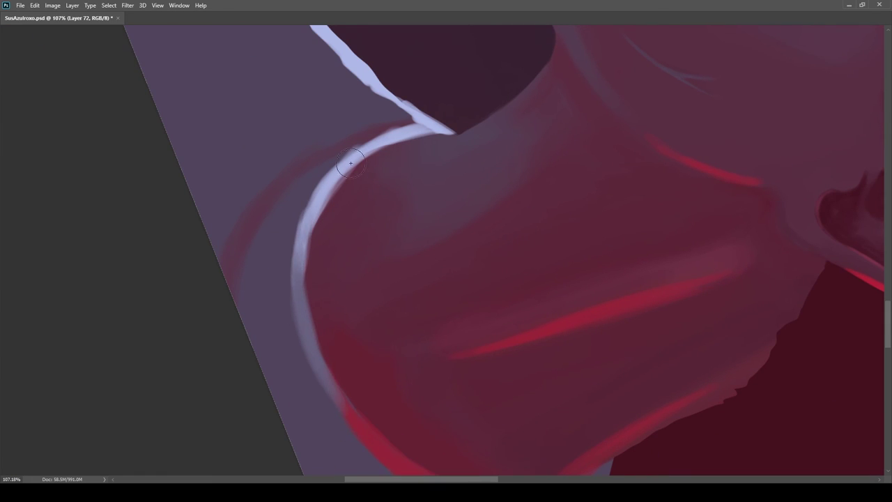
key(r)
drag(337, 167, 332, 324)
Step: Lasso the shirt corner behind the neck, fill it with the hair's dark red and clear the selection
scroll(468, 251, down, 8)
scroll(468, 251, up, 8)
key(l)
ctrl+click(480, 253)
scroll(479, 253, up, 6)
mouse_move(376, 221)
mouse_down()
mouse_move(452, 283)
mouse_move(441, 178)
mouse_up()
key(b)
alt+click(490, 112)
key(alt+BackSpace)
key(ctrl+d)
scroll(406, 220, up, 2)
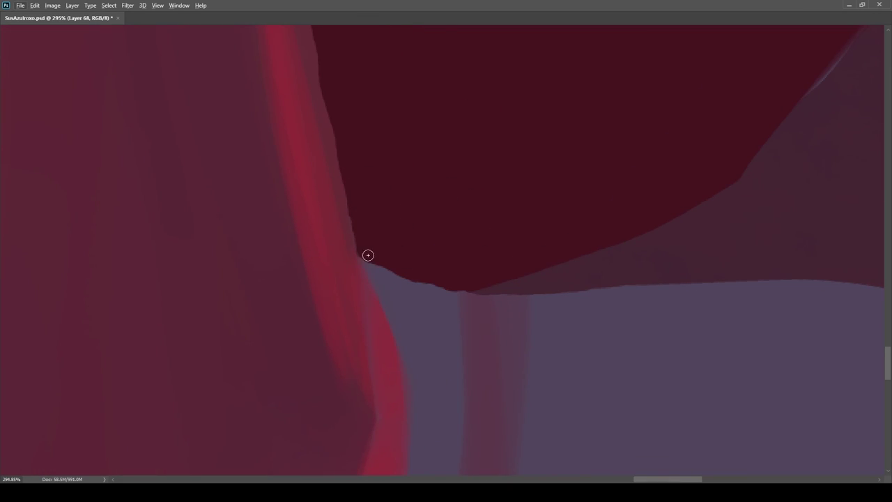
Step: Lasso around the hair's lower rear edge on its layer and remove the stray streak there
scroll(466, 419, down, 8)
scroll(569, 270, up, 6)
key(l)
ctrl+click(601, 237)
scroll(613, 242, down, 8)
mouse_move(434, 155)
mouse_down()
mouse_move(660, 139)
mouse_move(662, 148)
mouse_up()
scroll(586, 251, up, 1)
drag(391, 95, 631, 270)
scroll(571, 275, down, 8)
scroll(585, 223, up, 5)
Step: Widen the neckline rim into a collar band, lavender at the front and red at the rear, blending the tones where they meet
key(r)
drag(190, 440, 182, 429)
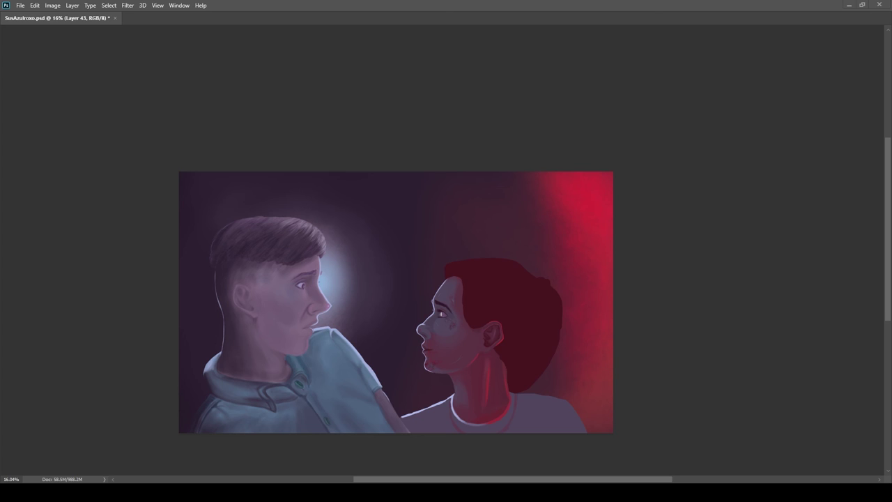
scroll(707, 437, down, 3)
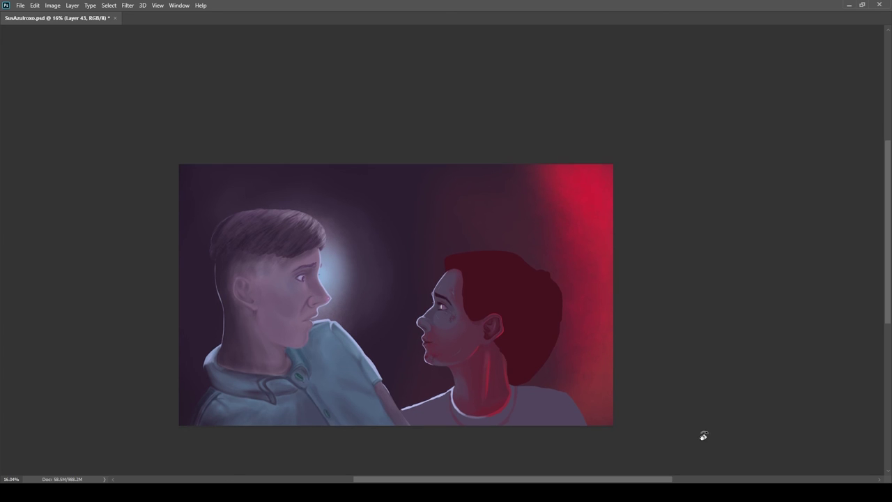
scroll(482, 224, down, 1)
drag(519, 338, 592, 312)
scroll(592, 313, up, 10)
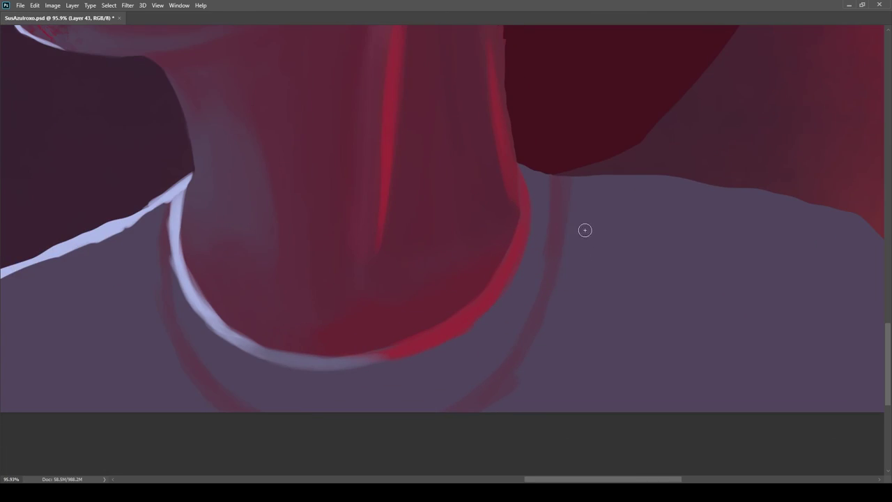
key(ctrl+z)
alt+click(517, 362)
mouse_move(512, 378)
mouse_down()
mouse_move(396, 343)
mouse_move(328, 293)
mouse_move(391, 351)
mouse_move(439, 350)
mouse_move(413, 364)
mouse_move(438, 374)
mouse_move(432, 350)
mouse_move(480, 376)
mouse_move(521, 339)
mouse_move(526, 354)
mouse_move(504, 370)
mouse_up()
alt+click(449, 342)
alt+click(369, 325)
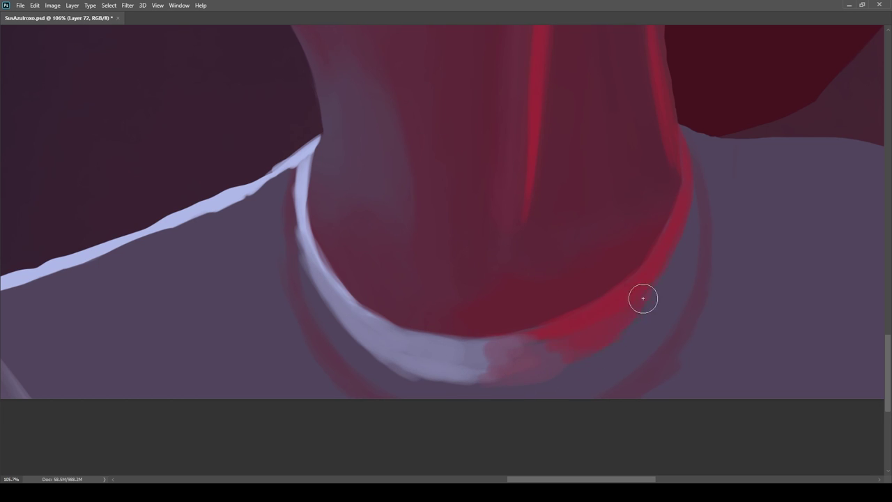
drag(521, 356, 474, 354)
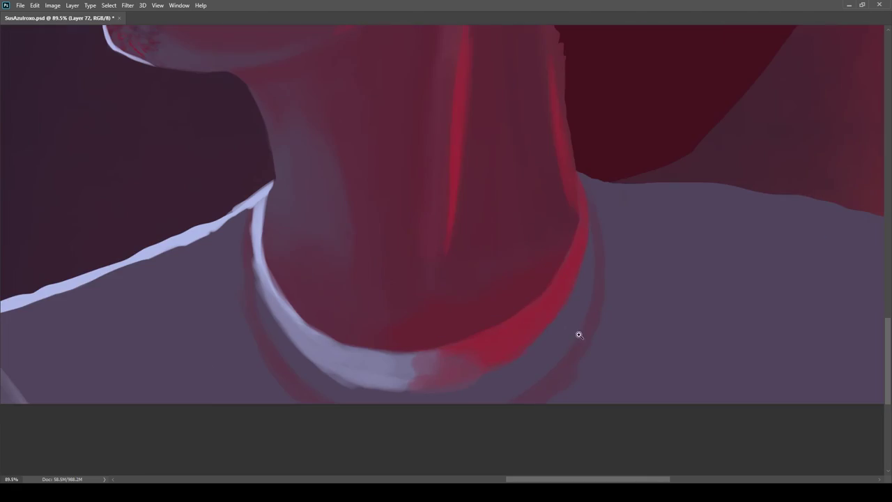
drag(564, 334, 627, 328)
Step: Paint a thin dark rib line across the collar's red section on a new layer within a loaded selection, then clear the selection
key(ctrl+shift+alt+n)
ctrl+click(782, 401)
drag(461, 347, 475, 336)
mouse_move(497, 338)
mouse_down()
mouse_move(495, 329)
mouse_move(518, 392)
mouse_up()
key(bracketleft)
key(bracketleft)
key(bracketleft)
key(bracketleft)
key(bracketleft)
key(bracketleft)
key(ctrl+d)
drag(557, 304, 578, 306)
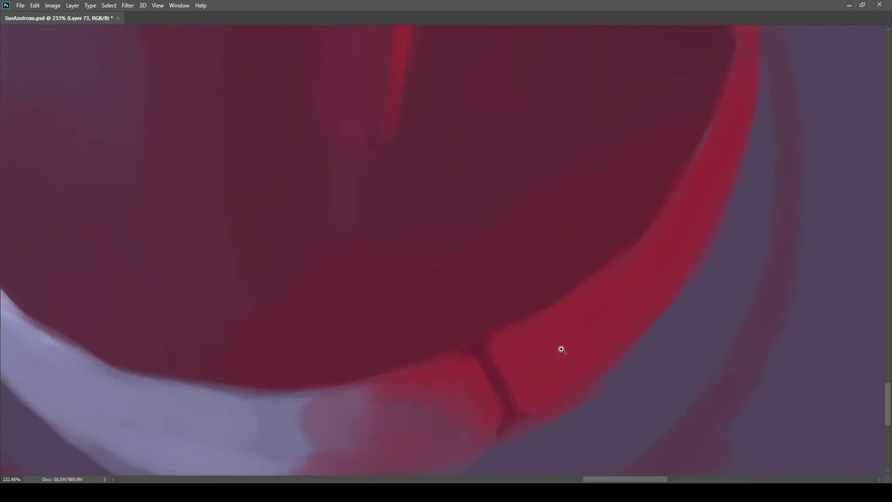
Step: Delete the dark rib line crossing the collar's red section
drag(563, 355, 505, 353)
key(Delete)
mouse_move(620, 312)
mouse_down()
mouse_move(589, 311)
mouse_move(630, 312)
mouse_up()
drag(519, 283, 527, 282)
Step: On a new layer, extend the maroon shadow band beneath the collar using a smaller brush and a sampled color
key(ctrl+shift+alt+n)
key(bracketleft)
key(bracketleft)
key(bracketleft)
alt+click(351, 340)
drag(397, 253, 418, 286)
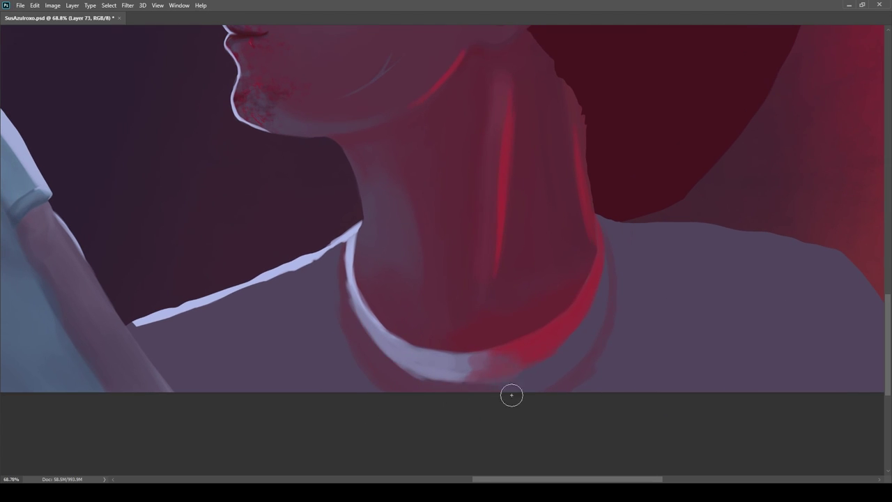
drag(653, 271, 619, 269)
Step: Fill the gap between the collar's red section and the outer band with dark maroon, then merge the layer down
ctrl+click(604, 237)
key(bracketleft)
key(bracketleft)
key(bracketleft)
key(ctrl+z)
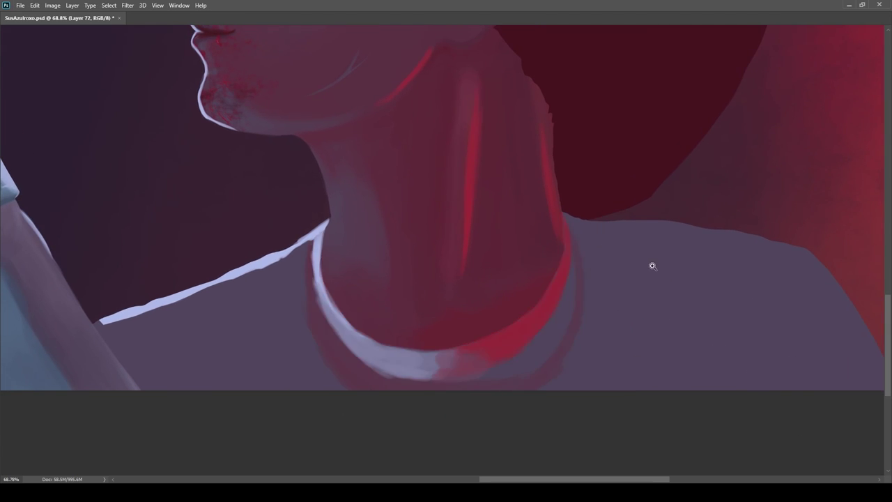
scroll(627, 258, up, 1)
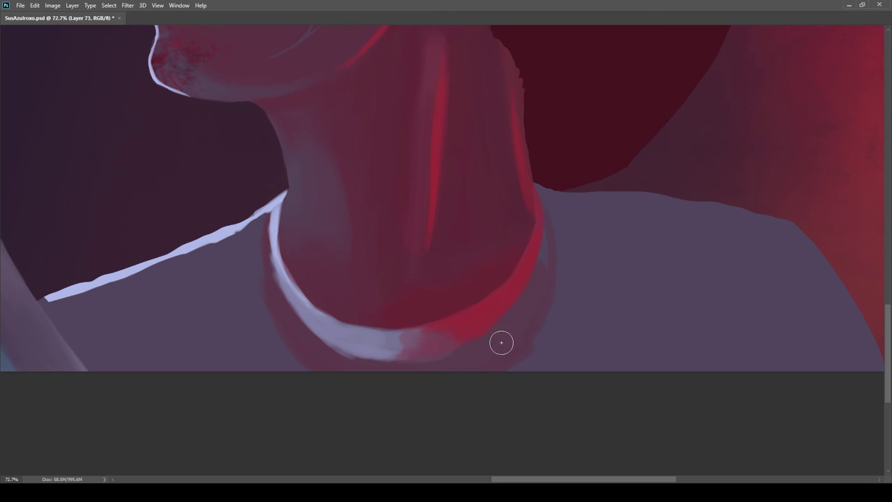
key(ctrl+e)
drag(531, 268, 517, 220)
drag(370, 289, 479, 332)
drag(563, 341, 549, 307)
Step: Tone the collar's lavender front section down to a muted mauve
scroll(549, 307, up, 2)
scroll(258, 435, down, 1)
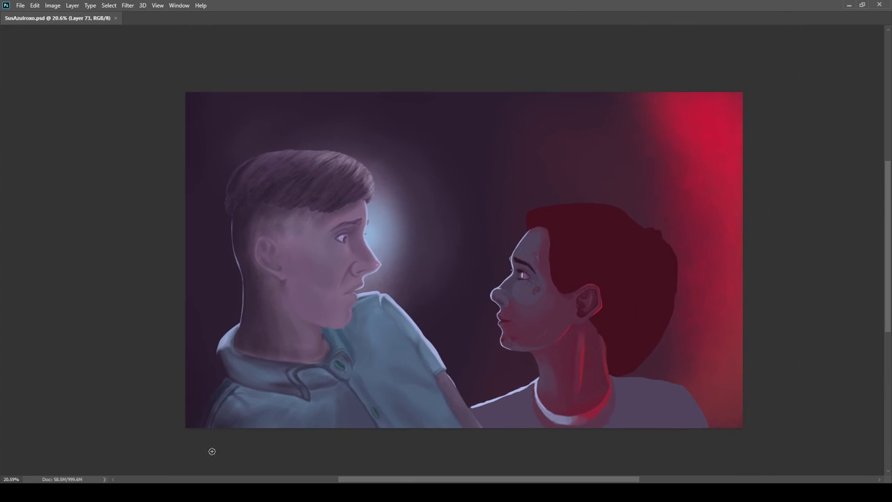
scroll(587, 258, up, 3)
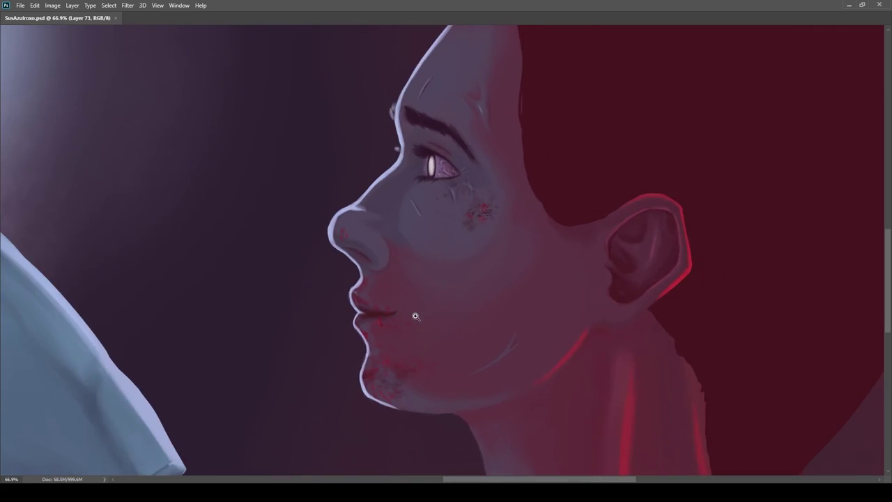
scroll(577, 255, down, 2)
scroll(540, 243, up, 2)
scroll(540, 243, down, 3)
scroll(556, 299, up, 4)
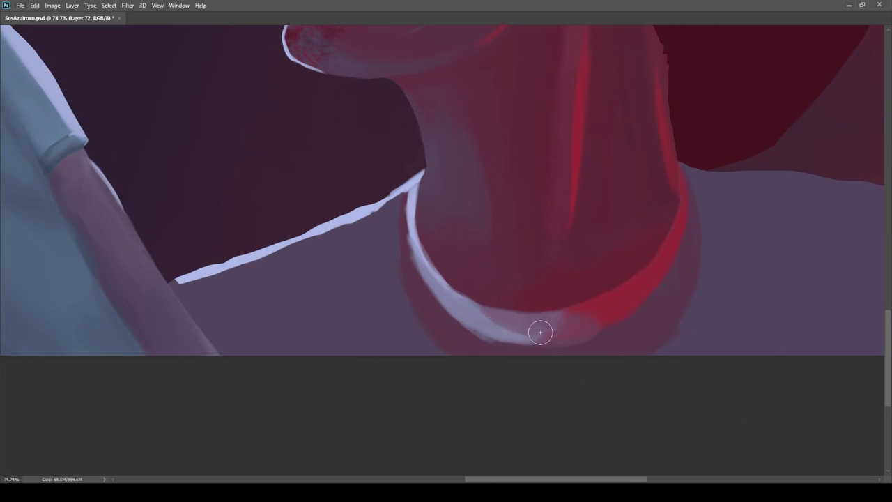
scroll(411, 230, up, 3)
scroll(438, 282, down, 3)
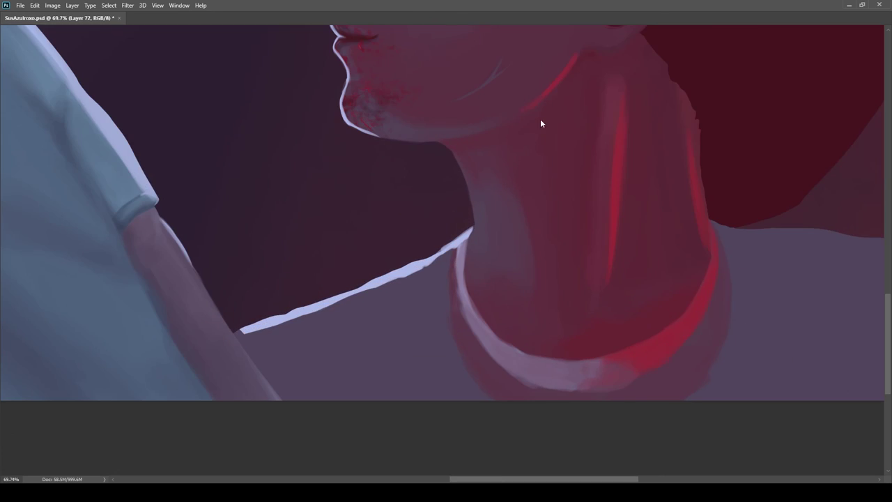
Step: Fill the shirt area behind the collar with a brownish red on a separate layer
scroll(587, 183, down, 3)
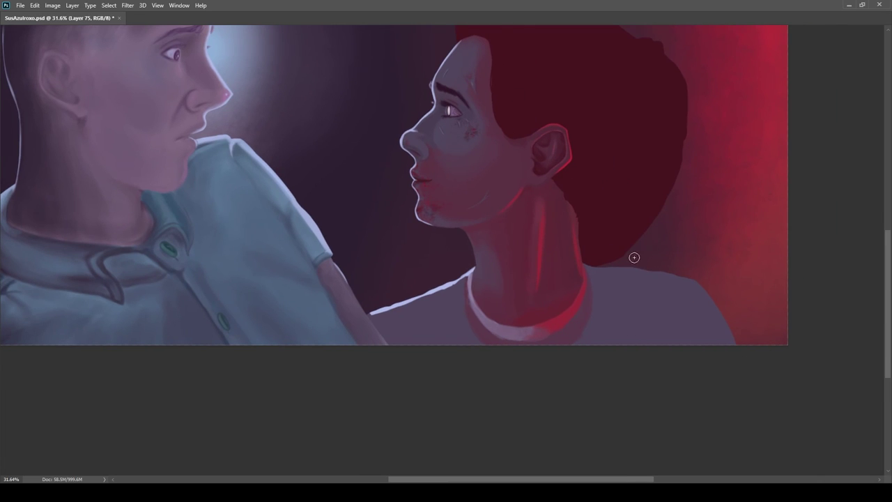
scroll(717, 248, up, 2)
scroll(482, 257, up, 4)
mouse_move(498, 291)
mouse_down()
mouse_move(480, 171)
mouse_move(603, 286)
mouse_up()
scroll(492, 190, down, 3)
scroll(517, 298, down, 4)
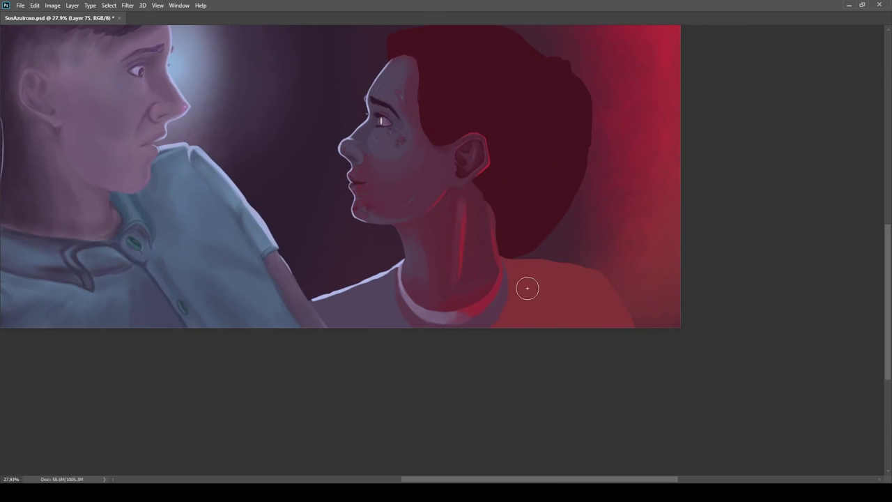
Step: Darken the red fill on the rear half of the shirt to a deep brownish red
scroll(567, 262, up, 2)
scroll(627, 313, down, 1)
scroll(607, 237, up, 3)
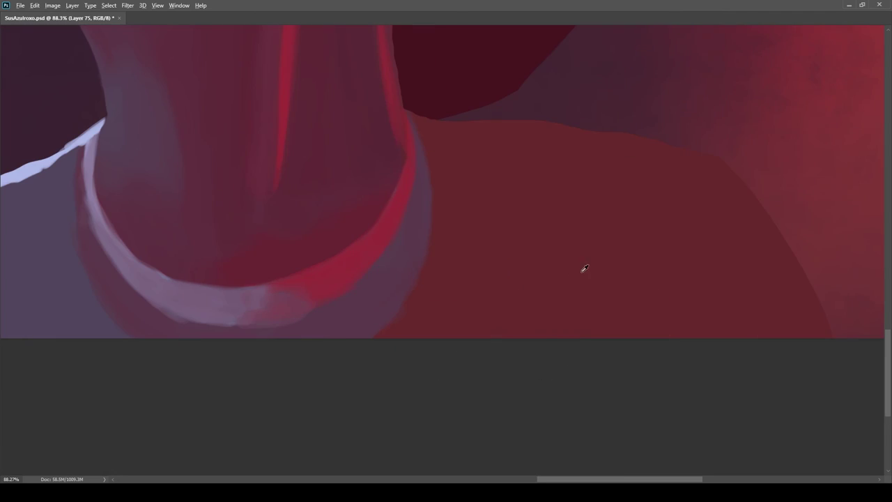
scroll(585, 268, down, 3)
scroll(506, 342, up, 2)
drag(505, 322, 584, 256)
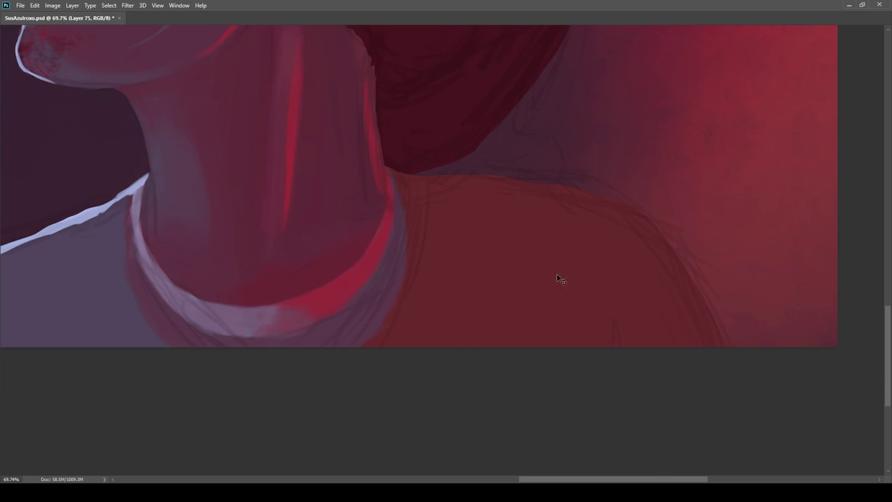
Step: Shade the collar's outer band with near-black brown at the nape, fading into maroon toward the front
scroll(559, 278, down, 3)
scroll(757, 358, up, 1)
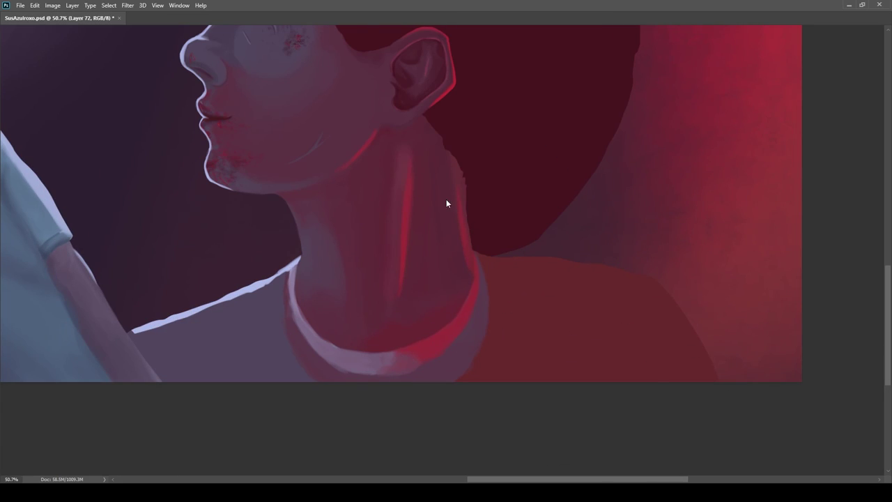
scroll(474, 323, up, 2)
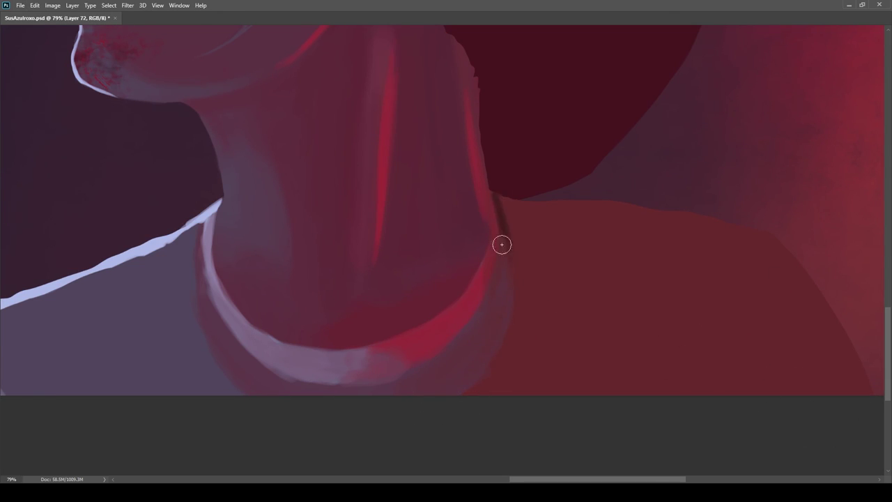
drag(497, 254, 496, 312)
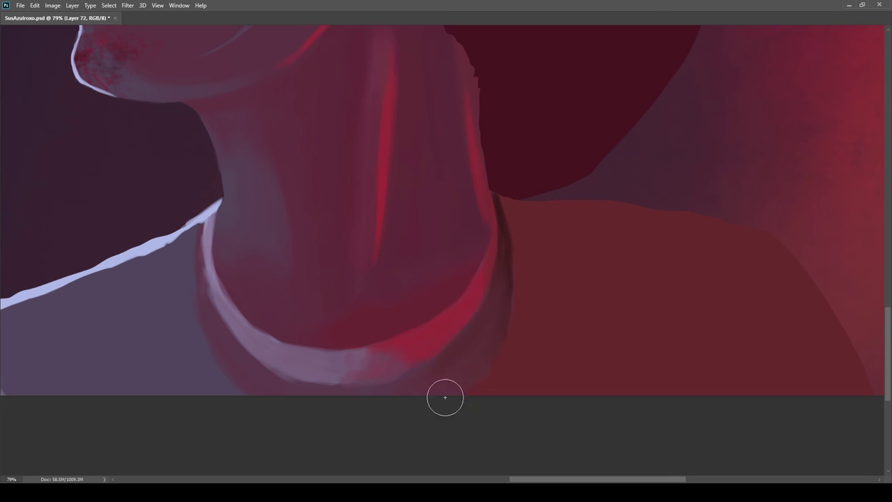
drag(488, 343, 341, 342)
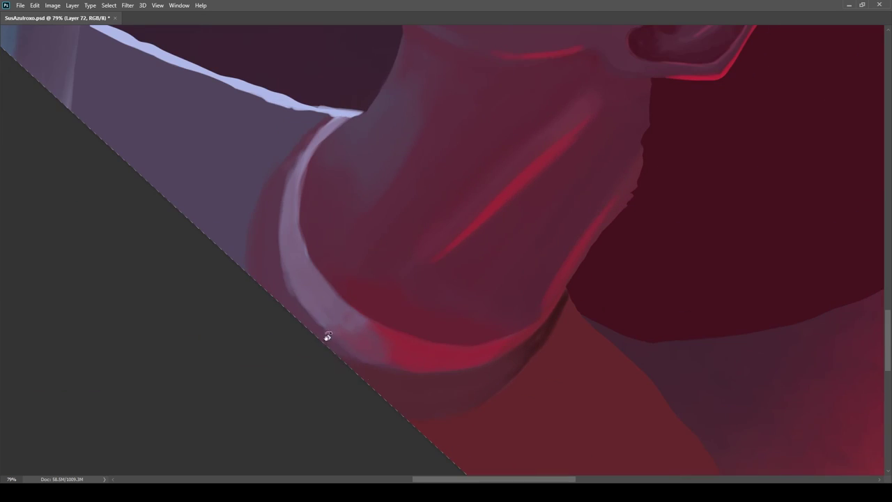
alt+click(268, 236)
scroll(428, 281, down, 6)
scroll(395, 312, up, 6)
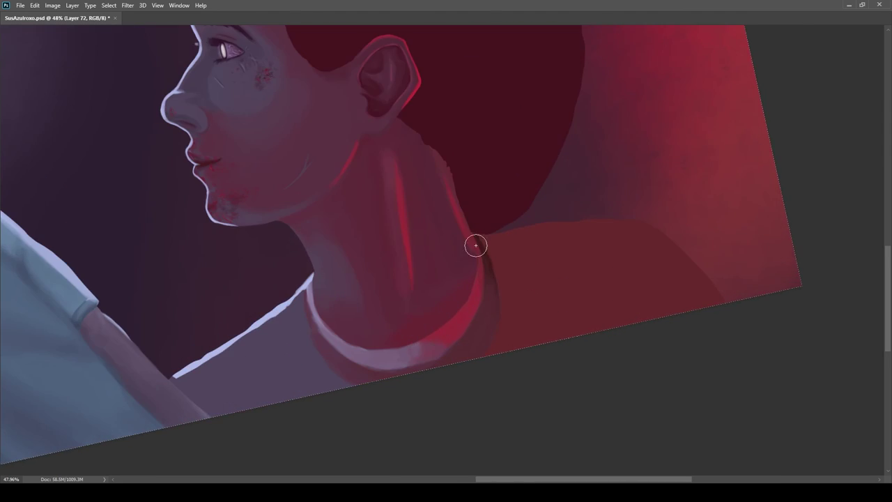
drag(462, 339, 505, 320)
Step: Paint a crimson highlight line along the rear shoulder seam, from the collar to the shoulder's end
scroll(505, 319, up, 2)
scroll(504, 94, down, 6)
drag(611, 228, 611, 255)
scroll(613, 289, up, 6)
alt+click(349, 246)
drag(548, 214, 518, 167)
scroll(481, 98, up, 2)
drag(329, 273, 361, 260)
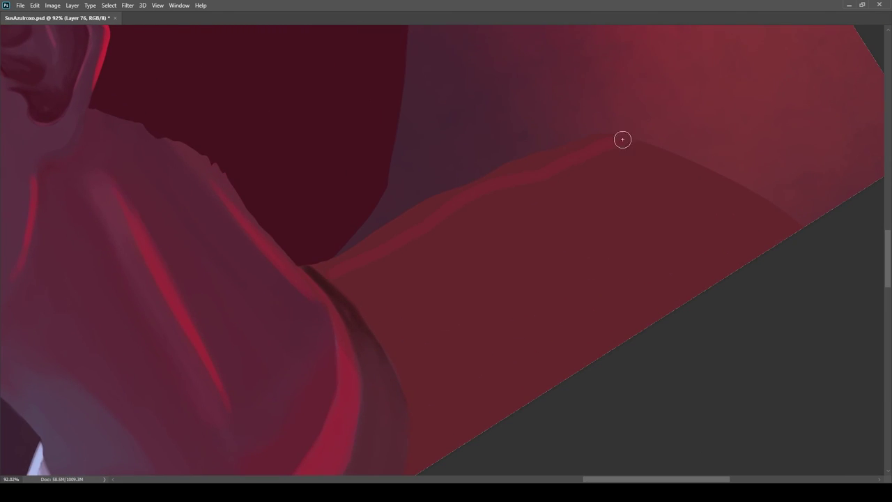
drag(600, 150, 613, 264)
Step: Paint a dark red shadow line directly beneath the shoulder seam's crimson highlight
alt+click(333, 232)
scroll(335, 244, up, 2)
drag(331, 184, 408, 207)
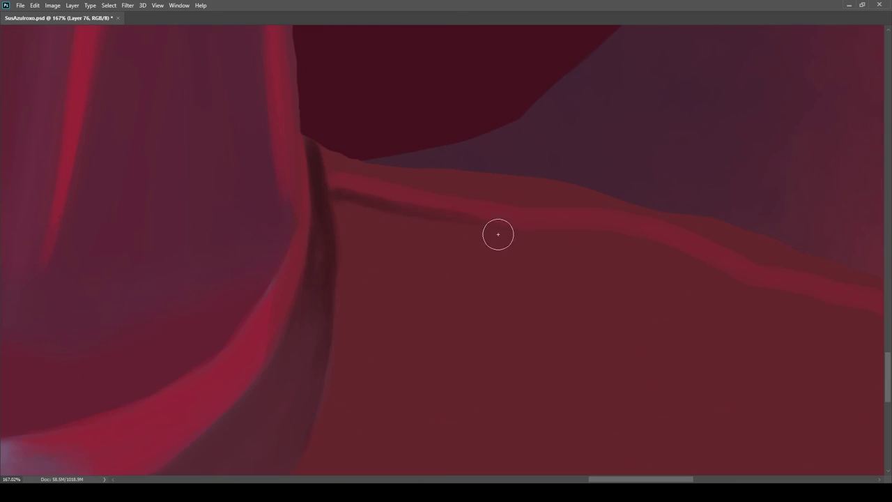
mouse_move(480, 229)
mouse_down()
mouse_move(476, 186)
mouse_move(450, 205)
mouse_up()
mouse_move(375, 268)
mouse_down()
mouse_move(565, 96)
mouse_move(640, 48)
mouse_up()
mouse_move(639, 48)
mouse_down()
mouse_move(518, 231)
mouse_move(644, 150)
mouse_up()
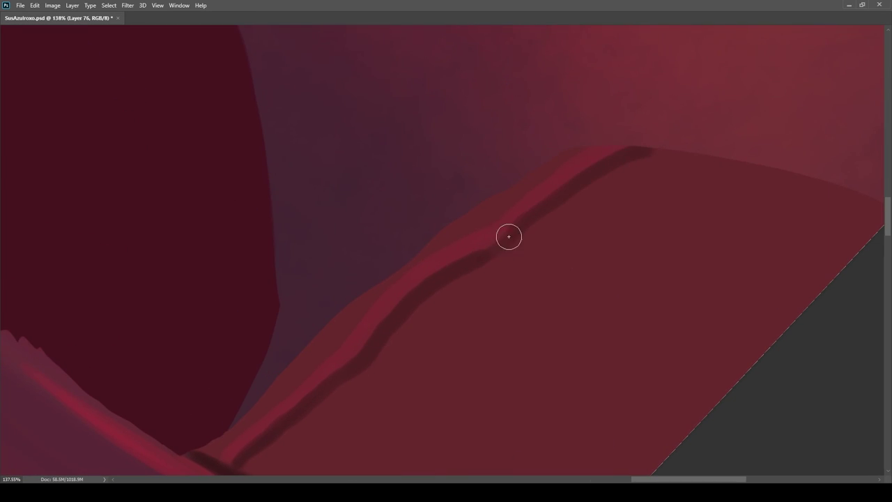
Step: Darken the strip above the shoulder seam and shade the sleeve's outer edge in dark red
scroll(558, 240, down, 6)
drag(596, 194, 604, 275)
scroll(528, 313, up, 6)
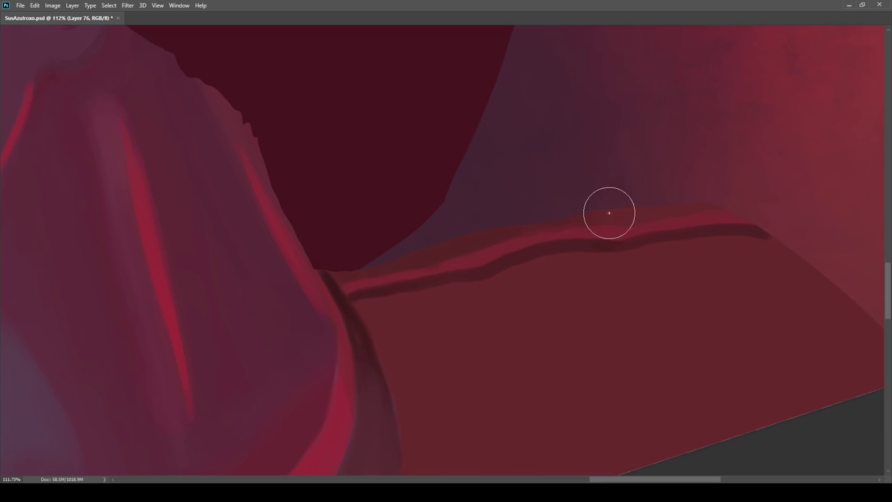
scroll(561, 221, down, 5)
scroll(618, 216, up, 3)
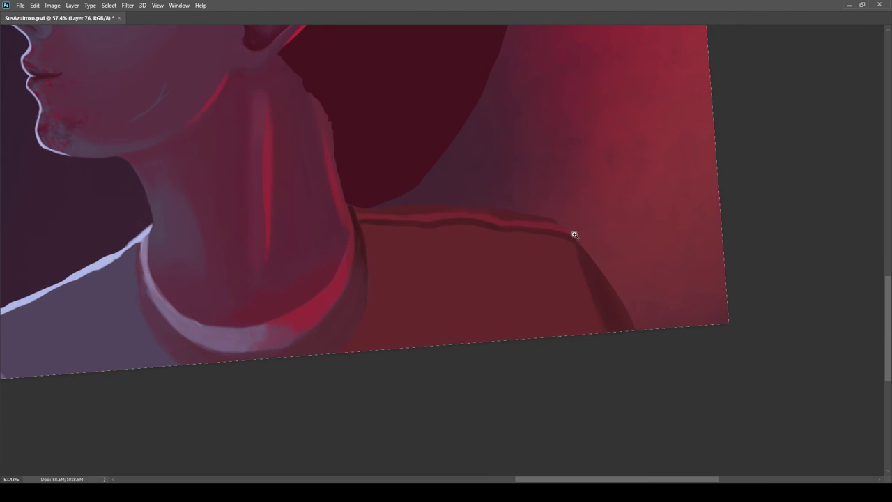
scroll(588, 230, up, 4)
scroll(563, 217, down, 5)
scroll(578, 299, up, 2)
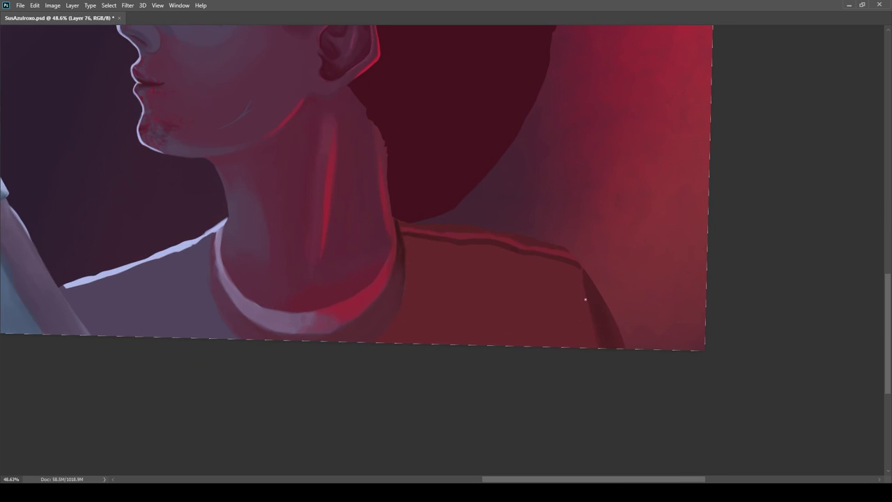
Step: Paint soft, dark vertical fold shadows across the rear shirt with a large brush
scroll(601, 316, down, 2)
scroll(621, 332, up, 2)
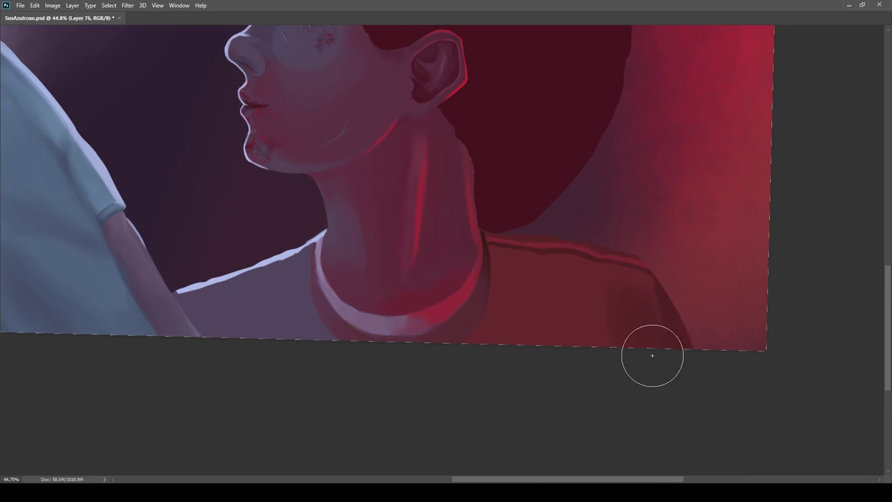
scroll(618, 302, up, 4)
scroll(474, 332, down, 1)
scroll(520, 321, down, 4)
scroll(521, 321, up, 2)
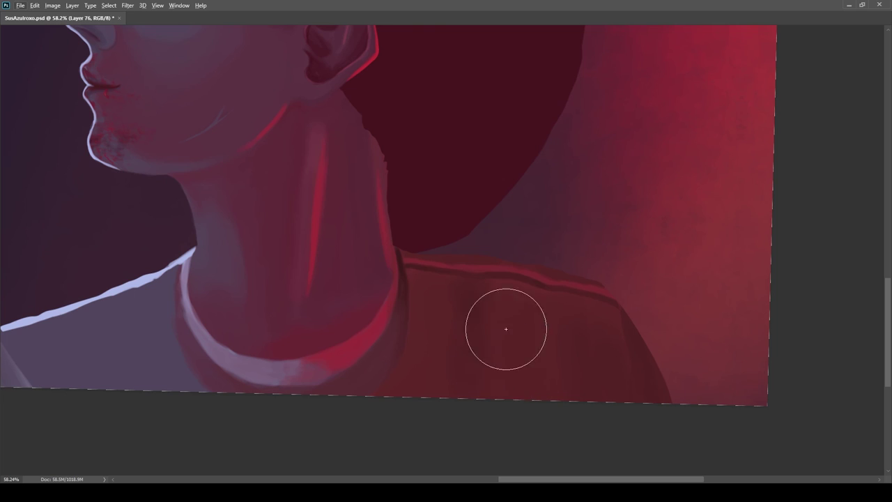
Step: Add faint crimson highlights between the vertical fold shadows on the rear shirt
scroll(451, 330, down, 3)
scroll(451, 329, down, 2)
scroll(517, 318, up, 4)
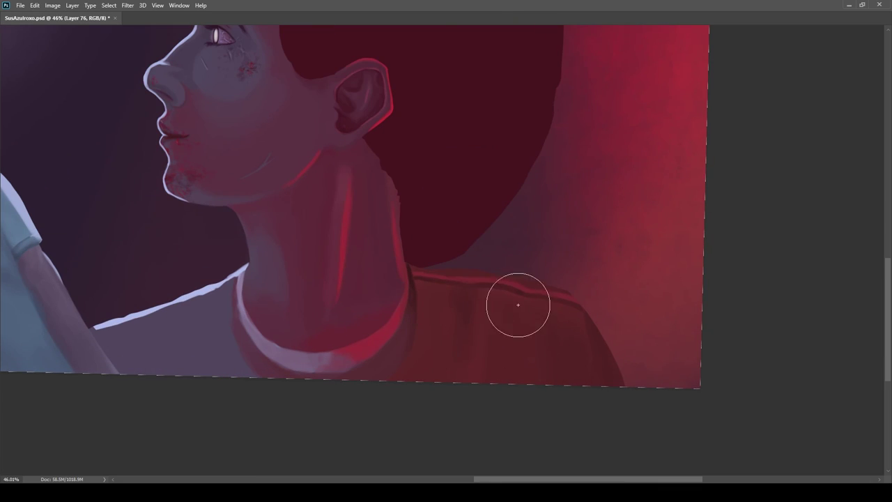
scroll(575, 160, down, 4)
scroll(543, 356, up, 10)
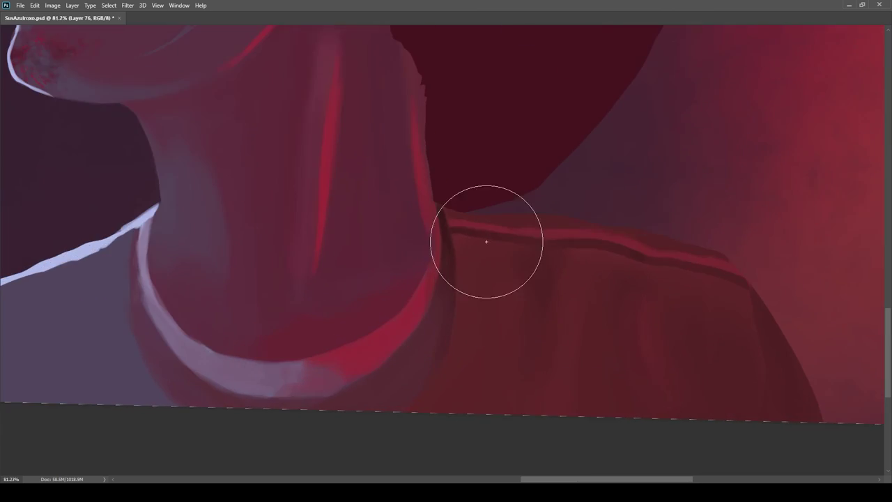
Step: Refine the junction of the shoulder seam and the collar's dark rear edge with a much smaller brush
key(bracketleft)
key(bracketleft)
key(bracketleft)
key(bracketleft)
key(bracketleft)
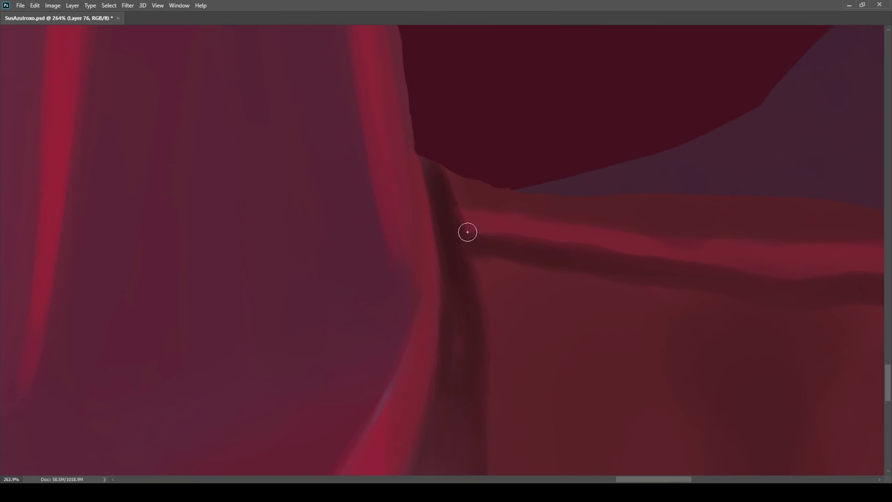
scroll(508, 251, down, 6)
scroll(604, 245, down, 3)
scroll(600, 248, up, 2)
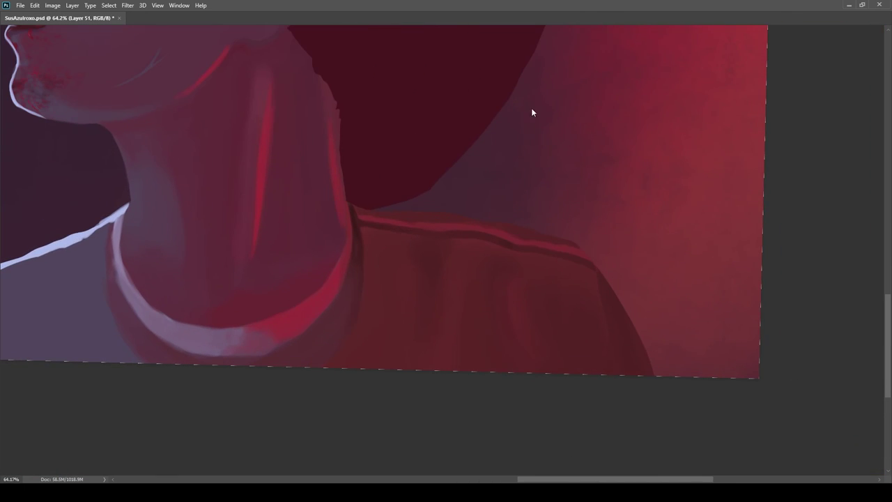
Step: Touch up the outer end of the shoulder seam with red strokes on a new layer
key(ctrl+shift+alt+n)
scroll(571, 234, up, 6)
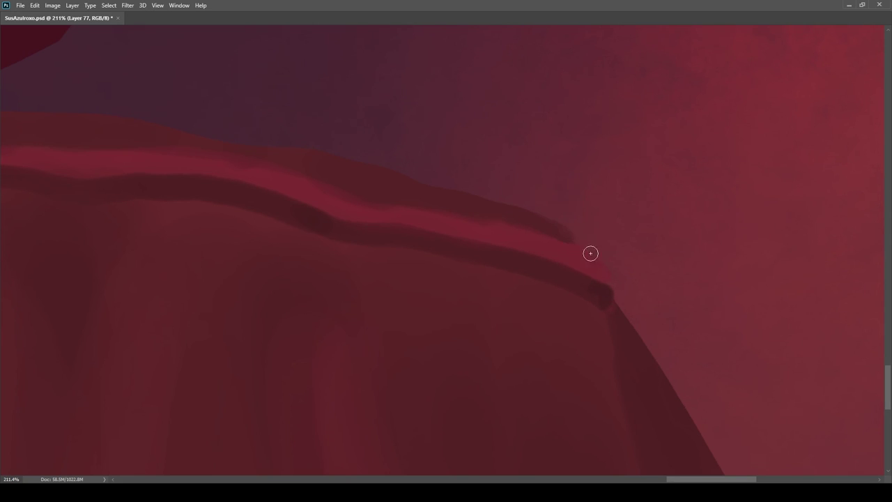
scroll(593, 295, down, 8)
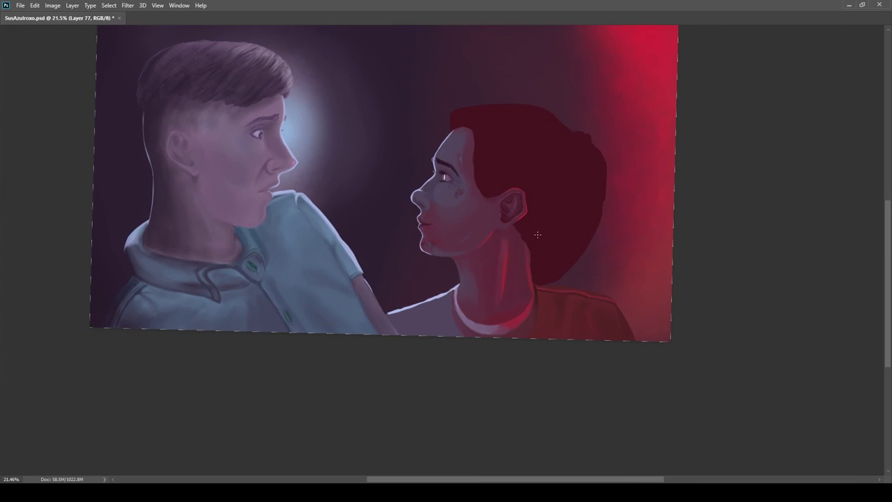
scroll(537, 234, up, 3)
scroll(590, 328, down, 3)
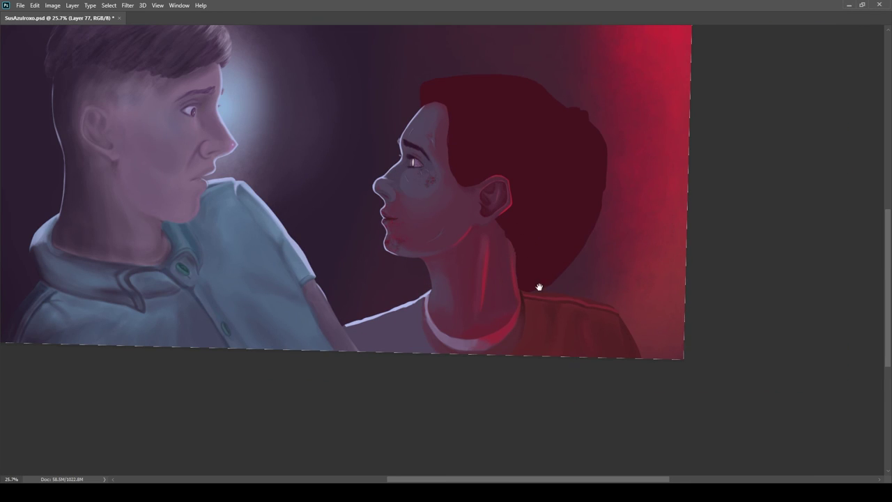
Step: Sketch the outline of a collar rib in mauve across the rear red section and down the outer band
scroll(556, 279, up, 6)
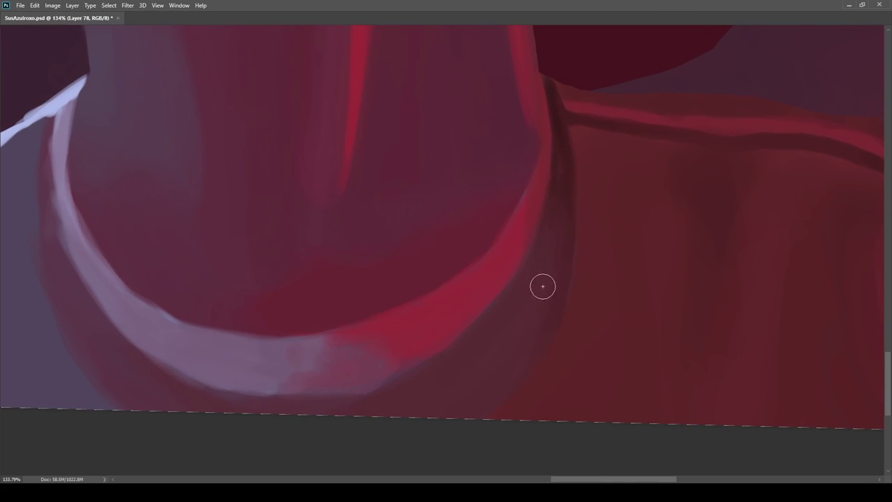
scroll(498, 244, up, 2)
mouse_move(563, 189)
mouse_down()
mouse_move(601, 210)
mouse_move(631, 337)
mouse_move(607, 384)
mouse_up()
scroll(602, 319, down, 2)
scroll(602, 319, down, 3)
scroll(584, 299, up, 4)
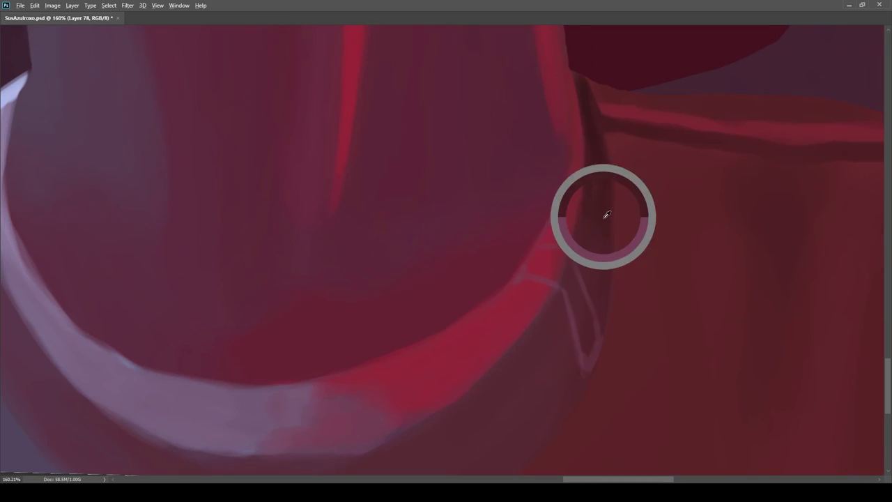
Step: Retrace the rib outline in sampled dark maroon and add another rib line between its edges
scroll(530, 276, up, 3)
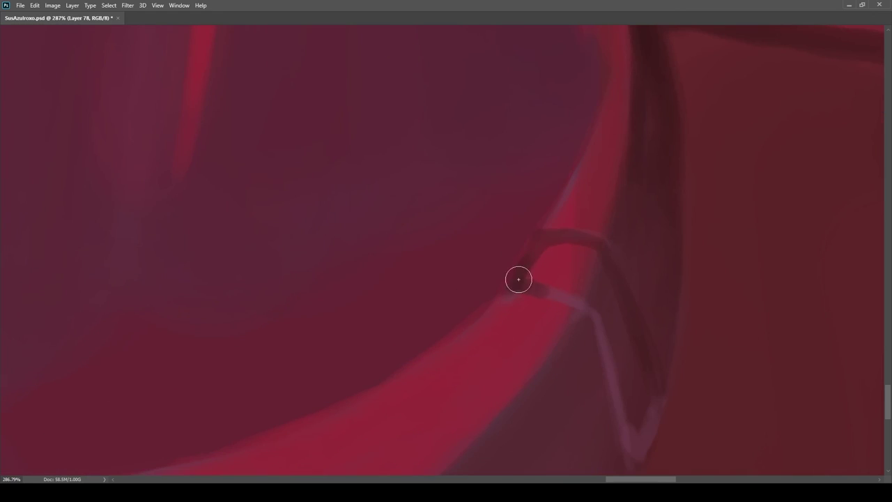
mouse_move(545, 293)
mouse_down()
mouse_move(571, 297)
mouse_move(616, 390)
mouse_up()
drag(622, 364, 591, 273)
mouse_move(581, 299)
mouse_down()
mouse_move(601, 371)
mouse_move(631, 306)
mouse_move(608, 407)
mouse_up()
drag(623, 362, 633, 317)
scroll(514, 189, down, 3)
scroll(585, 321, up, 4)
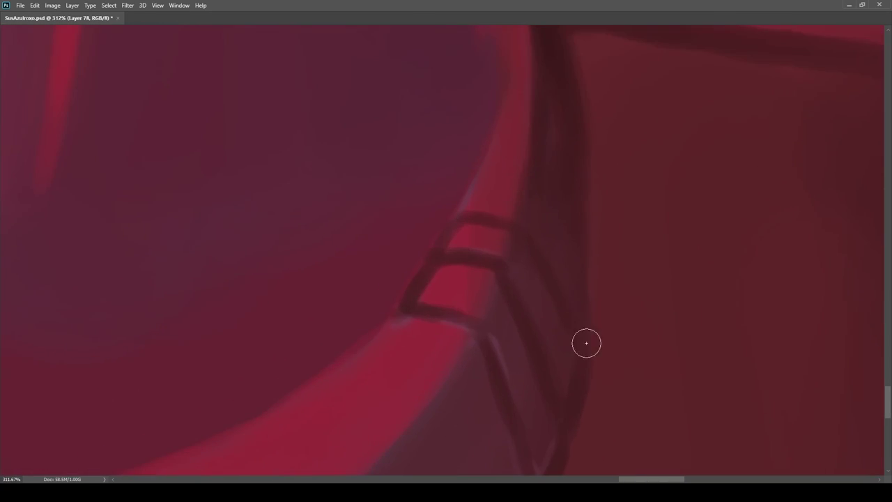
Step: Continue the dark maroon rib lines up the collar's rear red section and across its outer band toward the shoulder seam
scroll(556, 203, up, 2)
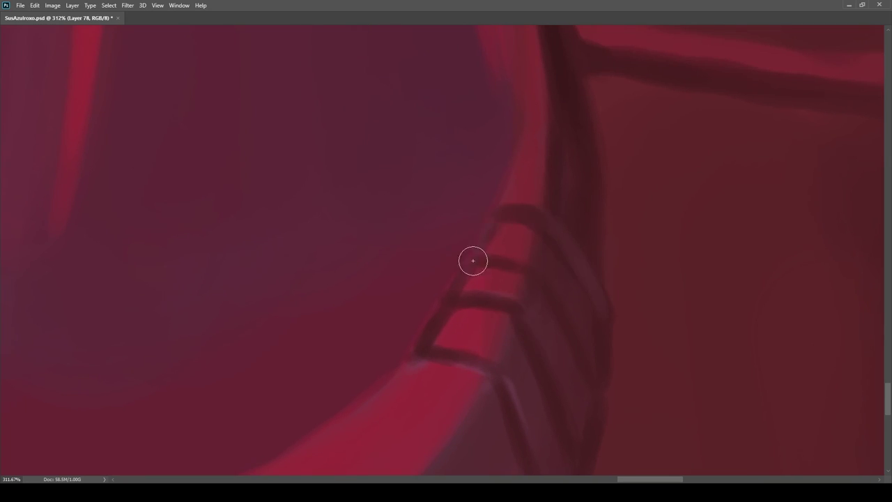
scroll(478, 245, up, 1)
drag(542, 204, 497, 231)
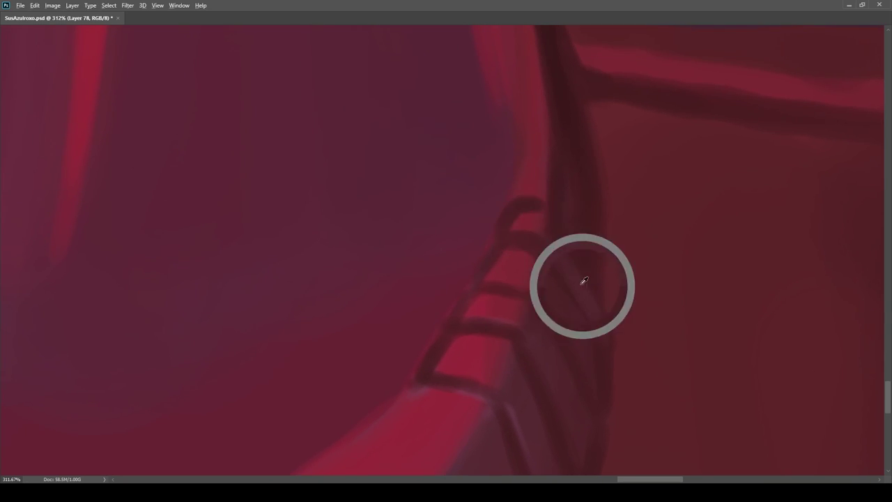
scroll(605, 276, down, 2)
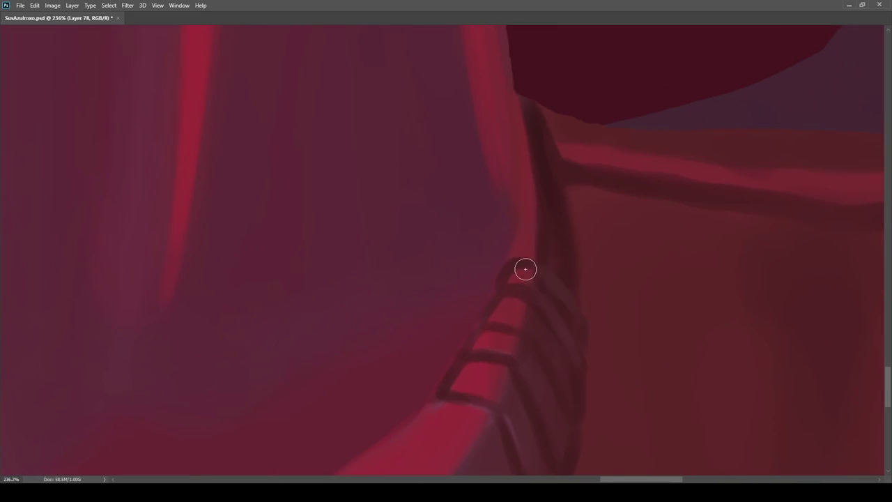
scroll(528, 181, up, 2)
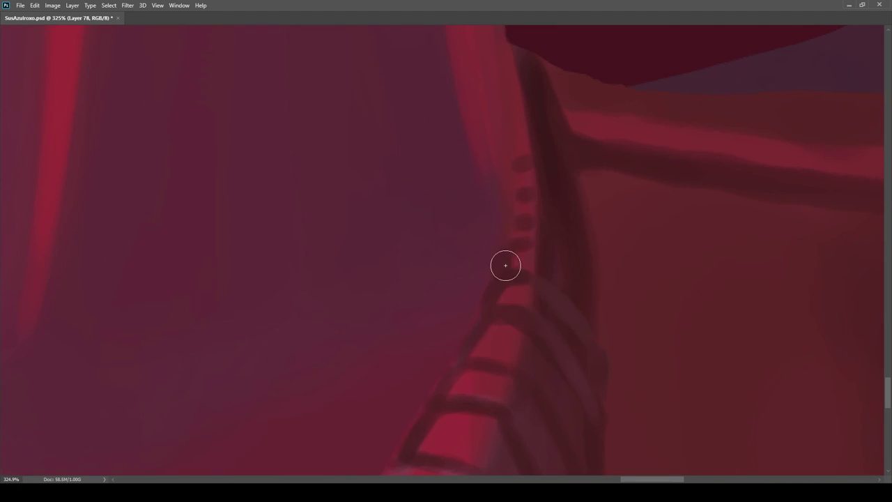
Step: Add tiny rib marks with a smaller brush along the collar's narrowest rear part, up to the shoulder seam
key(bracketleft)
scroll(472, 335, down, 5)
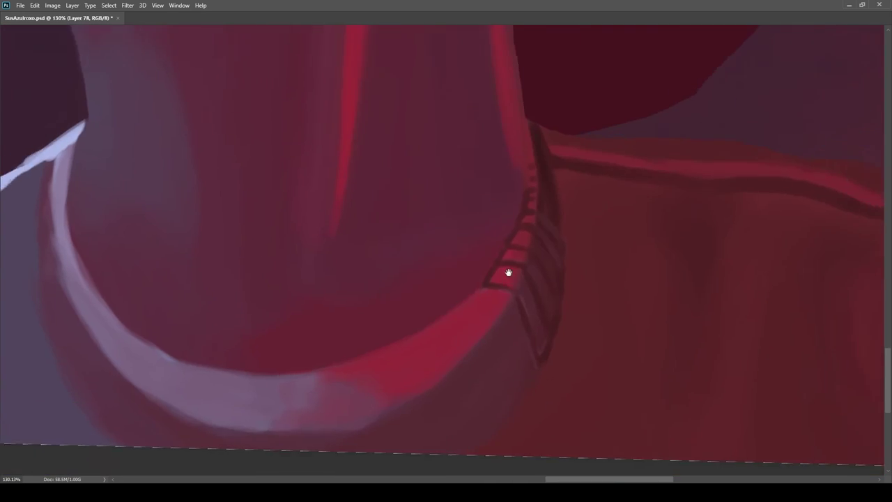
scroll(555, 279, up, 5)
alt+click(538, 277)
drag(524, 225, 576, 272)
scroll(561, 223, down, 4)
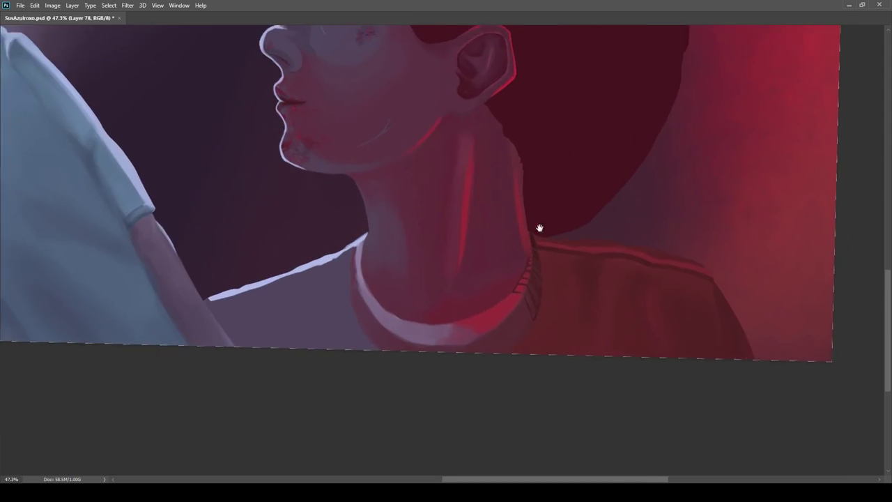
Step: Draw wider ribs with rounded tops across the brightest red part of the collar and down its outer band
scroll(520, 207, up, 3)
scroll(540, 244, down, 3)
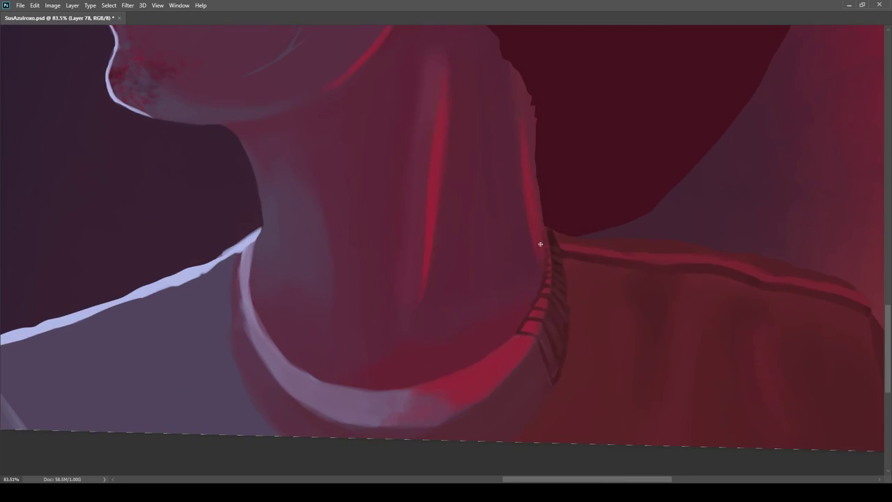
scroll(540, 252, up, 2)
scroll(563, 319, down, 2)
scroll(563, 319, up, 2)
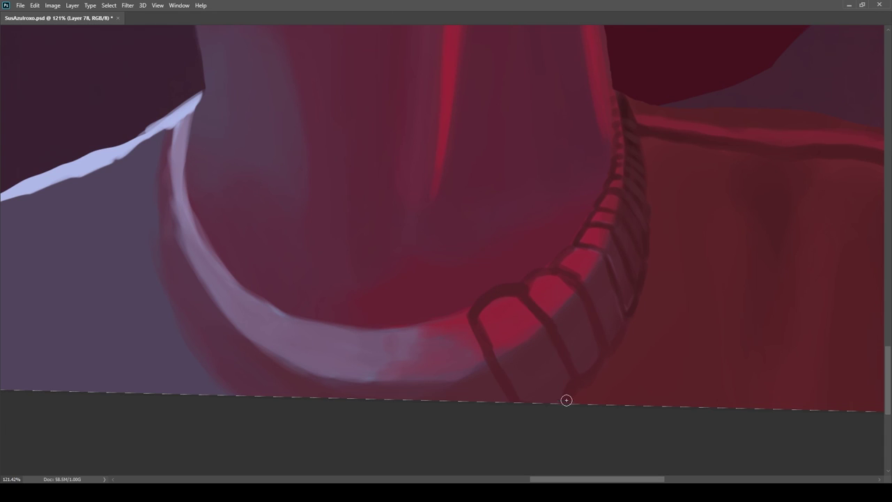
scroll(557, 369, up, 1)
mouse_move(547, 308)
mouse_down()
mouse_move(472, 328)
mouse_move(473, 410)
mouse_up()
Step: Outline the collar's centre ribs in dark maroon where the red light changes to lavender
drag(394, 326, 387, 410)
drag(402, 333, 450, 329)
scroll(480, 333, down, 6)
scroll(418, 341, up, 5)
mouse_move(533, 377)
mouse_down()
mouse_move(502, 325)
mouse_move(430, 311)
mouse_up()
drag(496, 326, 498, 363)
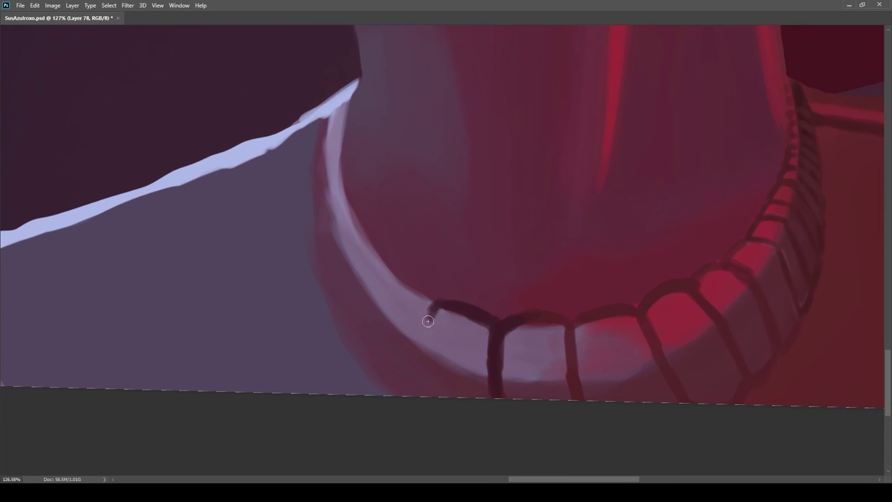
Step: Draw progressively narrower rib outlines up the collar's lavender-lit front side
drag(434, 309, 418, 333)
mouse_move(383, 282)
mouse_down()
mouse_move(363, 360)
mouse_move(374, 369)
mouse_move(358, 285)
mouse_up()
drag(359, 285, 378, 301)
mouse_move(376, 265)
mouse_down()
mouse_move(353, 334)
mouse_move(358, 236)
mouse_move(412, 320)
mouse_move(360, 323)
mouse_move(362, 330)
mouse_up()
drag(385, 255, 357, 287)
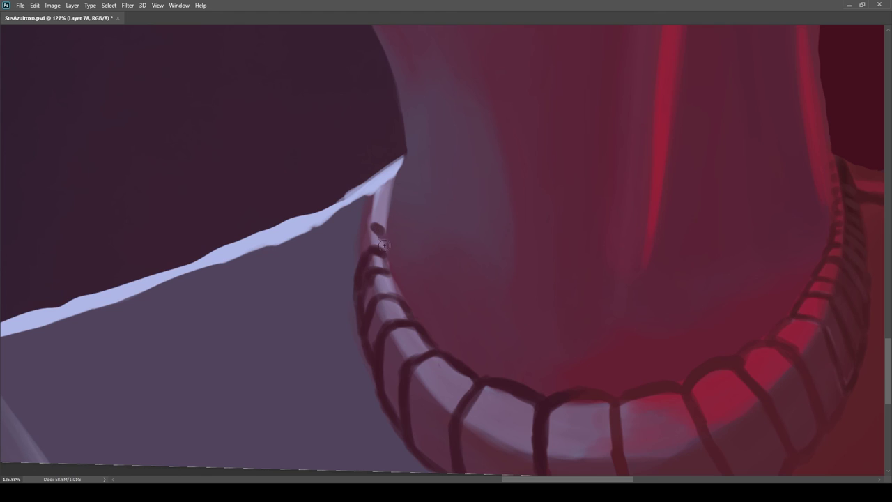
Step: Mark the smallest ribs at the collar's front end beside the neck and save the document
drag(381, 211, 362, 235)
mouse_move(401, 230)
mouse_down()
mouse_move(327, 230)
mouse_move(392, 230)
mouse_move(392, 241)
mouse_up()
mouse_move(398, 271)
mouse_down()
mouse_move(478, 260)
mouse_move(543, 324)
mouse_up()
scroll(543, 323, up, 1)
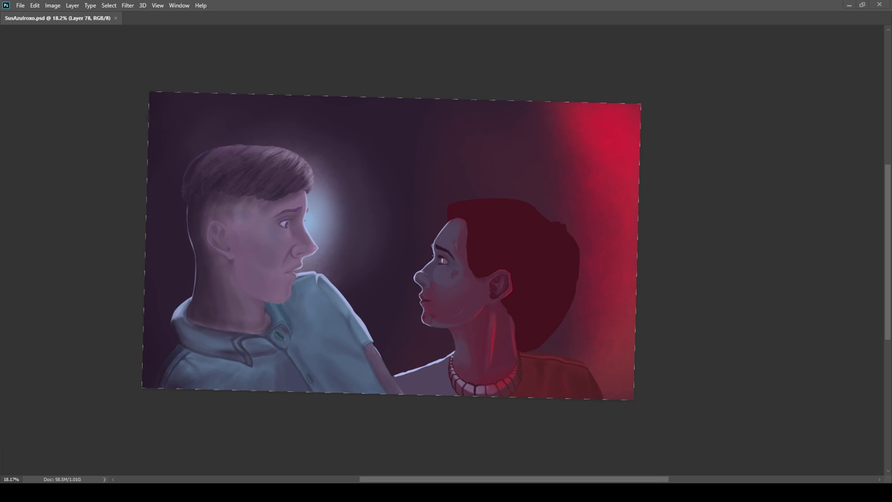
Step: Clean up the collar's rib outlines with sampled colours, rounding the inner corner of the lavender centre rib
scroll(522, 319, up, 6)
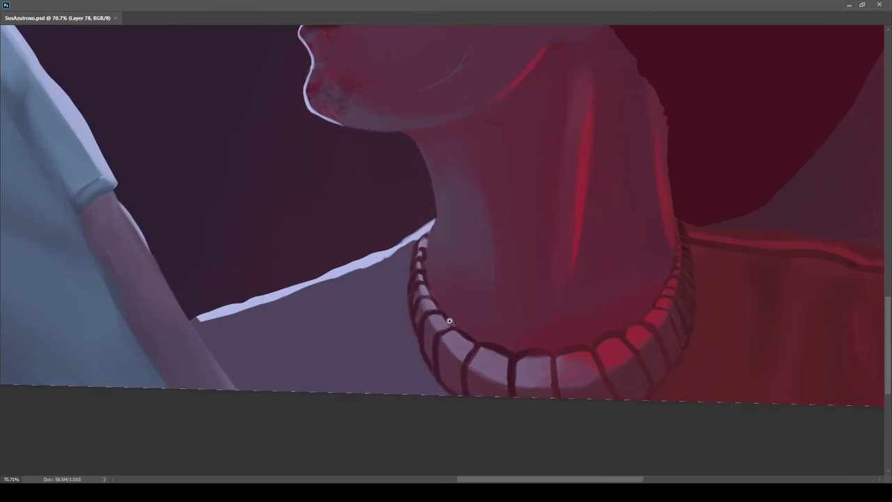
scroll(432, 319, down, 2)
scroll(439, 329, up, 4)
scroll(445, 279, down, 2)
scroll(497, 320, up, 4)
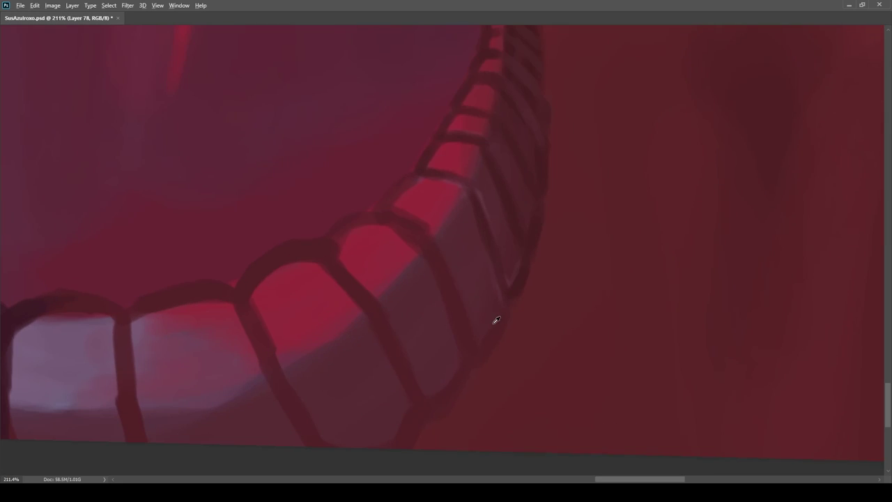
scroll(473, 265, down, 4)
scroll(410, 253, up, 5)
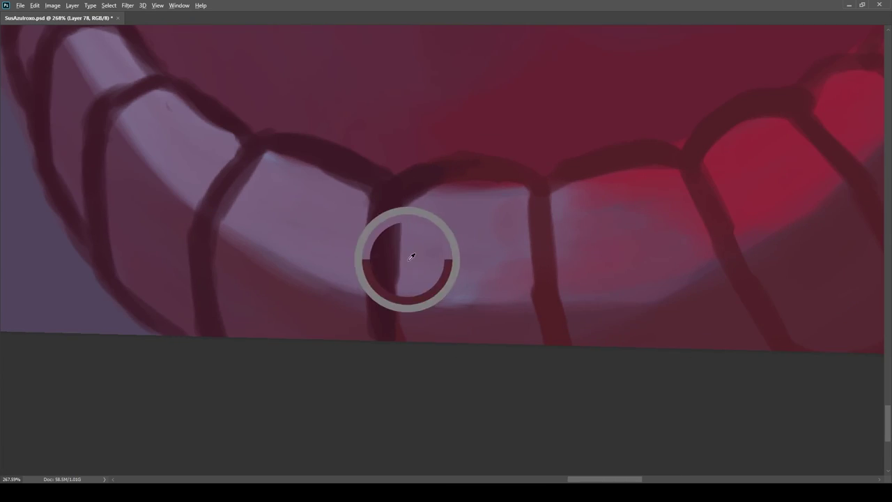
scroll(468, 189, down, 3)
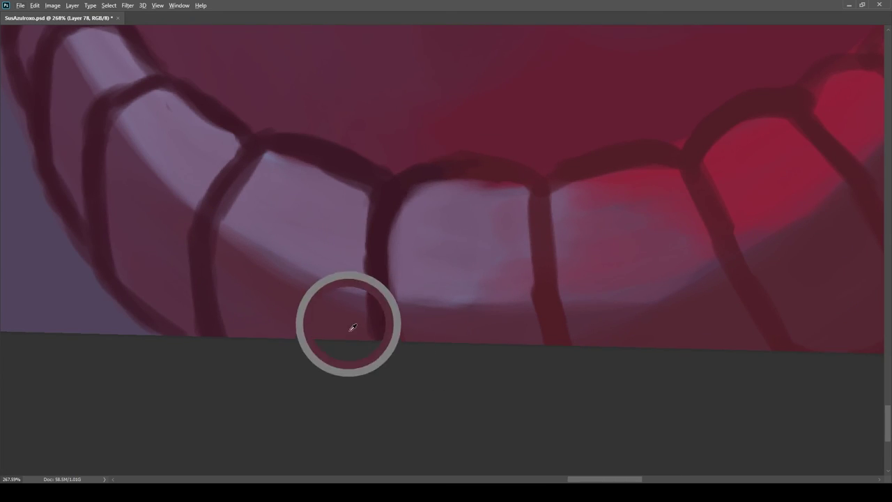
scroll(351, 319, down, 4)
scroll(318, 316, up, 3)
Step: Paint a dark maroon seam line beneath the pale rim light of the front shoulder
drag(275, 314, 456, 257)
drag(461, 203, 255, 281)
drag(351, 248, 459, 193)
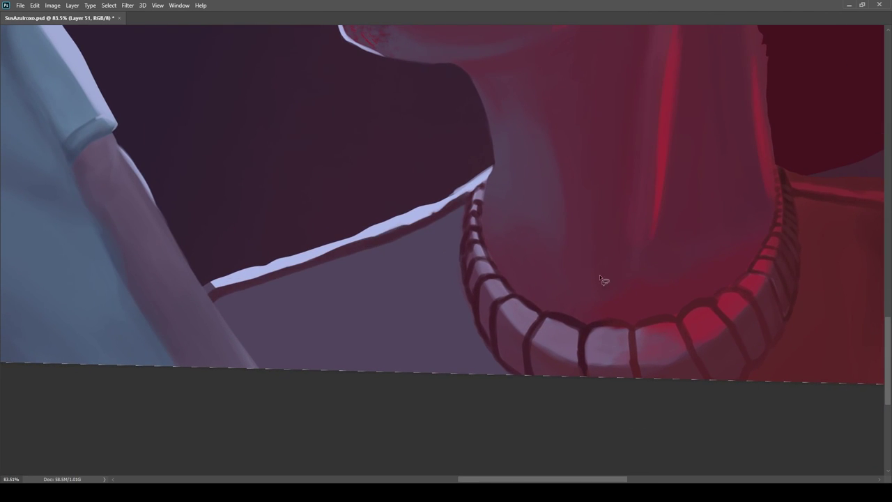
Step: Darken the collar's upper front end where it meets the neck and front shoulder
scroll(675, 329, down, 5)
scroll(563, 235, up, 6)
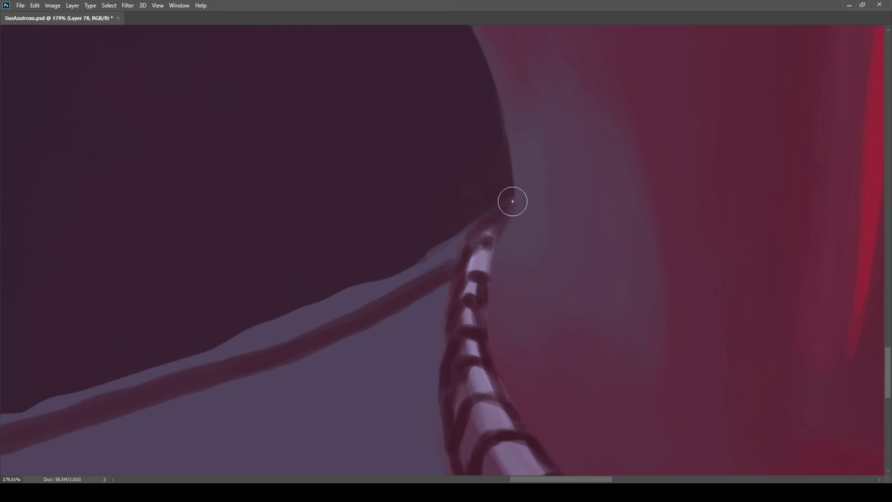
drag(507, 205, 494, 246)
scroll(447, 334, down, 5)
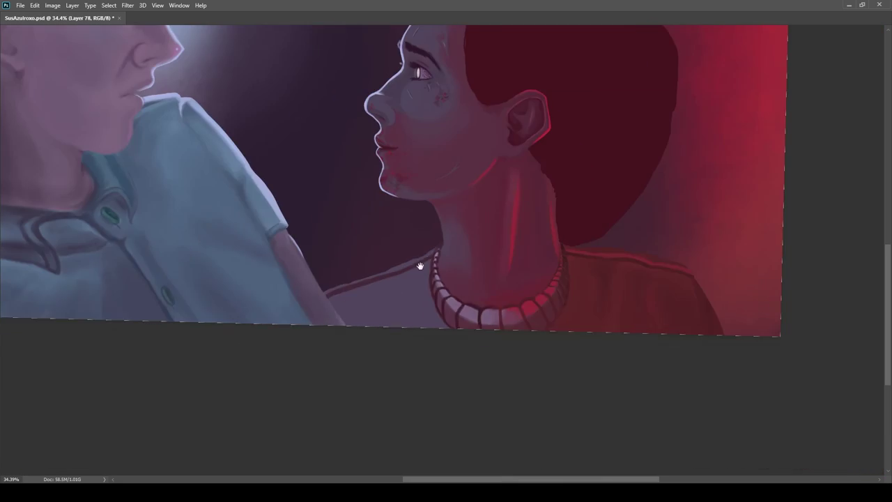
Step: Paint a thin pale blue rim light down the front edge of the neck, ending inside the collar
scroll(432, 253, up, 3)
scroll(427, 277, down, 5)
scroll(314, 334, up, 3)
drag(259, 358, 555, 242)
scroll(544, 230, up, 2)
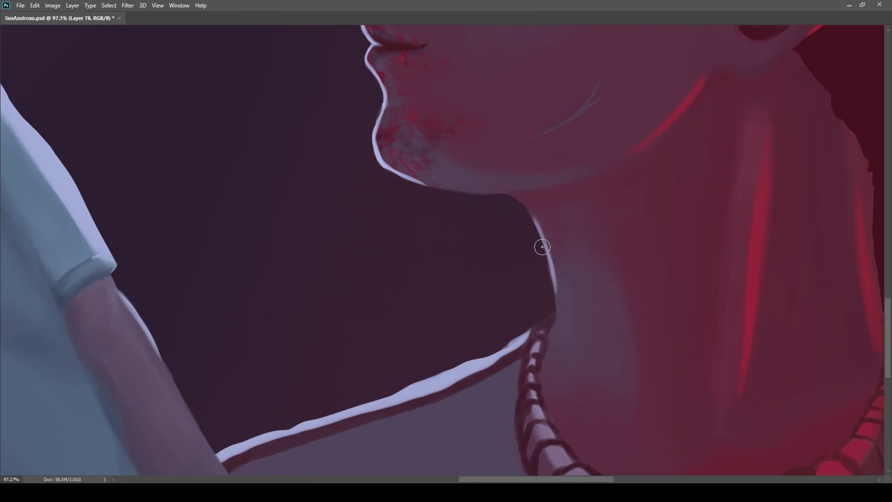
scroll(557, 302, up, 2)
scroll(553, 355, down, 3)
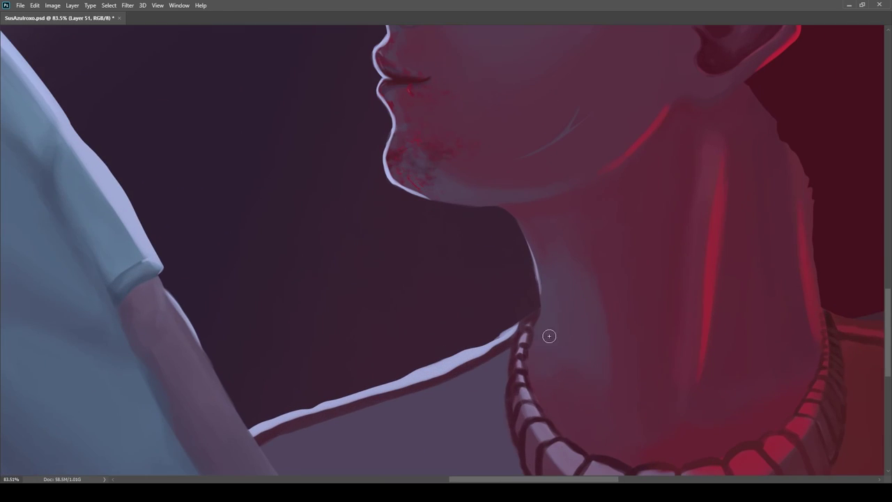
scroll(536, 328, up, 3)
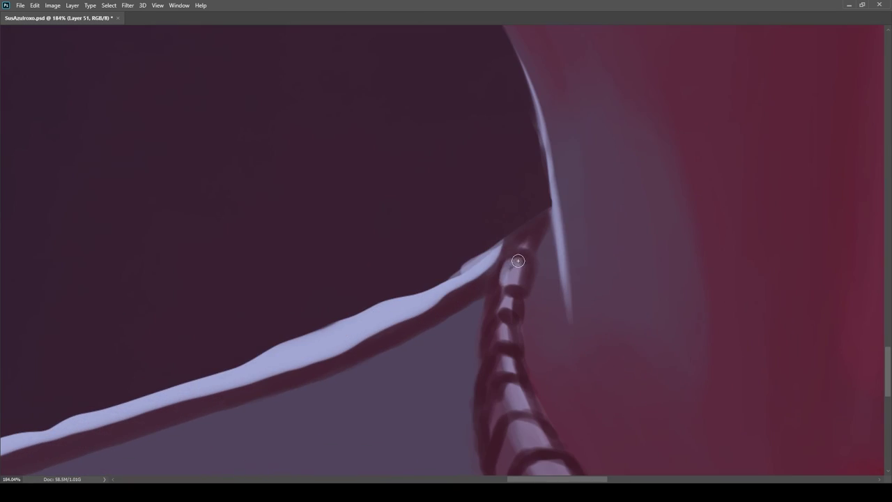
Step: Add bright pale blue highlights to the small ribs at the collar's front end
scroll(503, 303, down, 5)
scroll(536, 292, up, 4)
scroll(545, 258, down, 4)
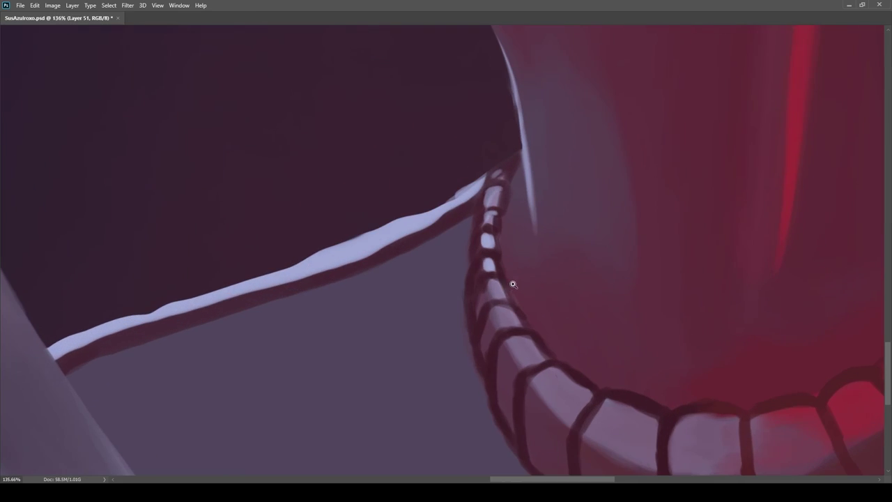
scroll(546, 258, up, 4)
scroll(492, 309, down, 5)
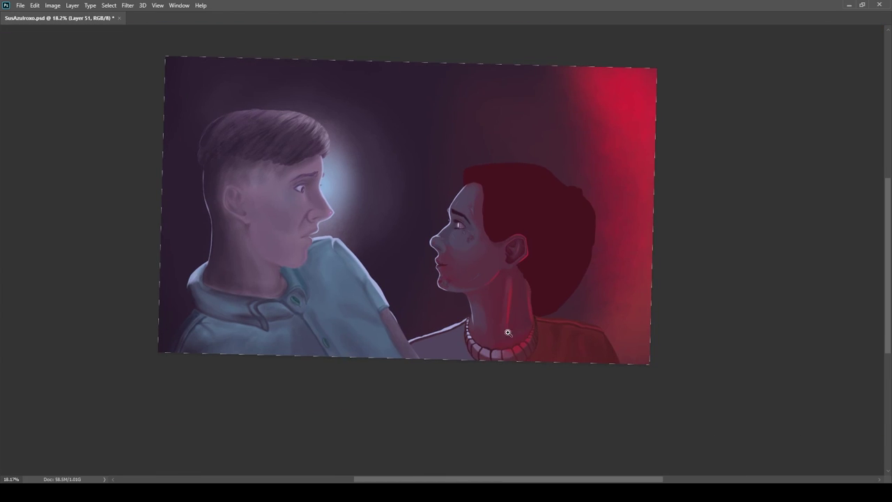
scroll(496, 301, down, 1)
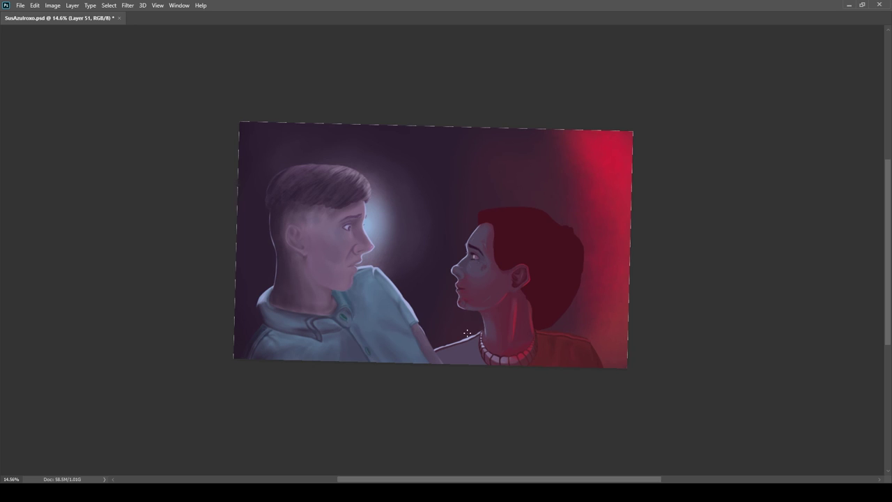
Step: Shade the front part of the shirt beside the collar with broad, dark vertical fold strokes
scroll(467, 333, up, 9)
scroll(483, 334, down, 1)
drag(519, 348, 342, 421)
scroll(487, 382, up, 3)
scroll(550, 320, down, 3)
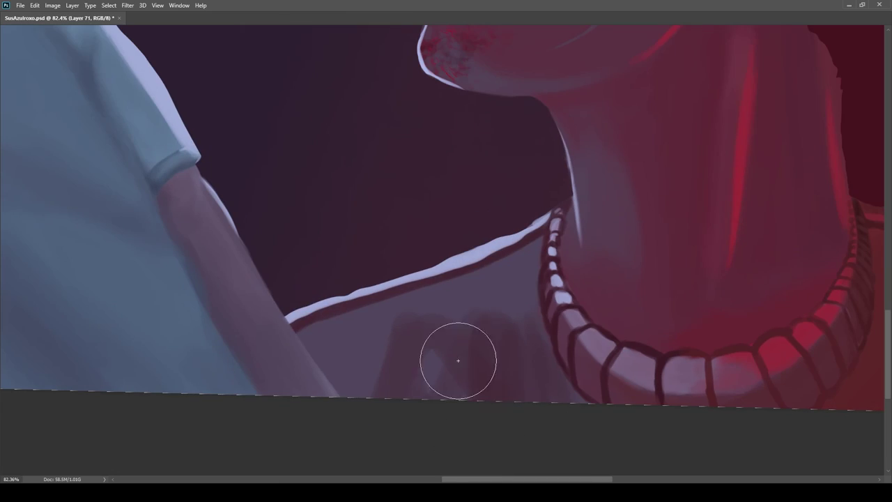
drag(466, 374, 370, 344)
Step: Blend the front shirt's fold strokes into a smooth dark mauve shadow using sampled colours and varied brush sizes
scroll(458, 368, down, 5)
scroll(478, 351, up, 2)
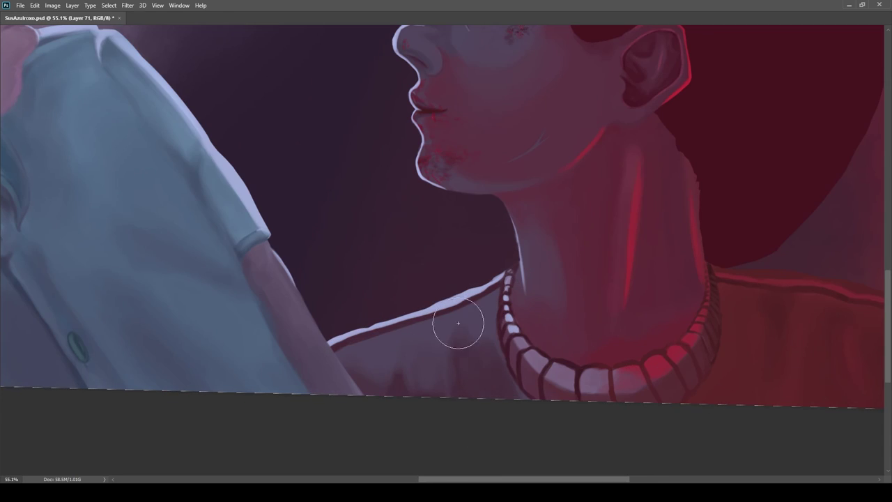
key(bracketright)
key(bracketright)
key(bracketright)
key(bracketright)
key(bracketright)
key(bracketright)
key(bracketright)
key(bracketright)
key(bracketright)
key(bracketright)
key(bracketright)
alt+click(493, 309)
drag(466, 357, 475, 361)
key(bracketleft)
key(bracketleft)
key(bracketleft)
key(bracketleft)
key(bracketleft)
key(bracketleft)
key(bracketleft)
key(bracketleft)
key(bracketleft)
key(bracketleft)
key(bracketleft)
alt+click(504, 381)
key(bracketright)
key(bracketright)
key(bracketright)
key(bracketright)
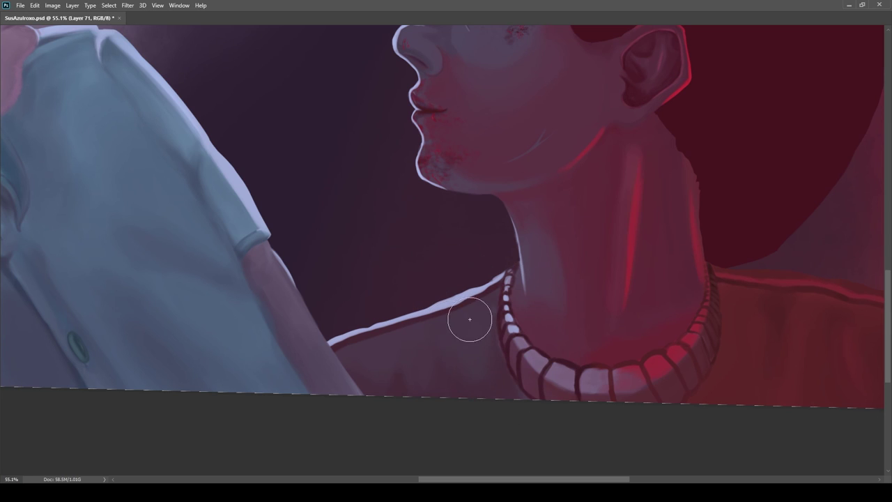
Step: Brush soft lavender light over the front shoulder and shirt on a new layer
ctrl+click(506, 351)
scroll(423, 374, down, 2)
scroll(436, 392, up, 3)
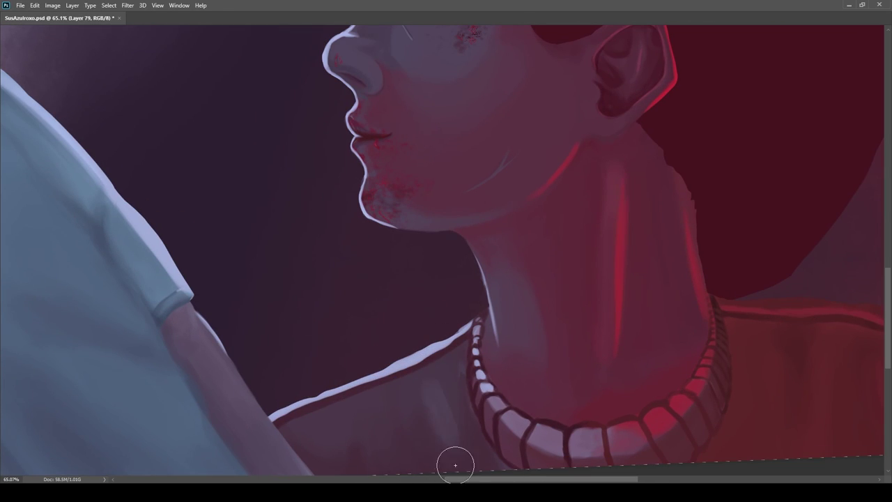
scroll(425, 393, down, 3)
scroll(425, 393, up, 1)
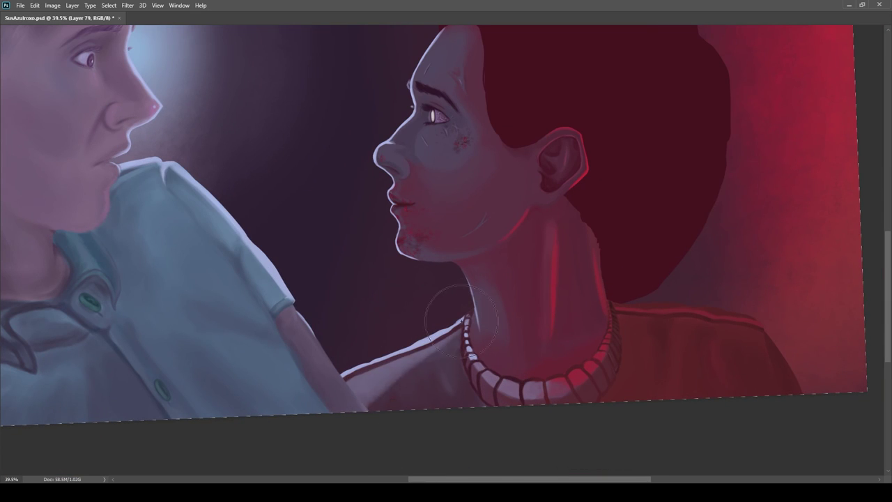
key(Escape)
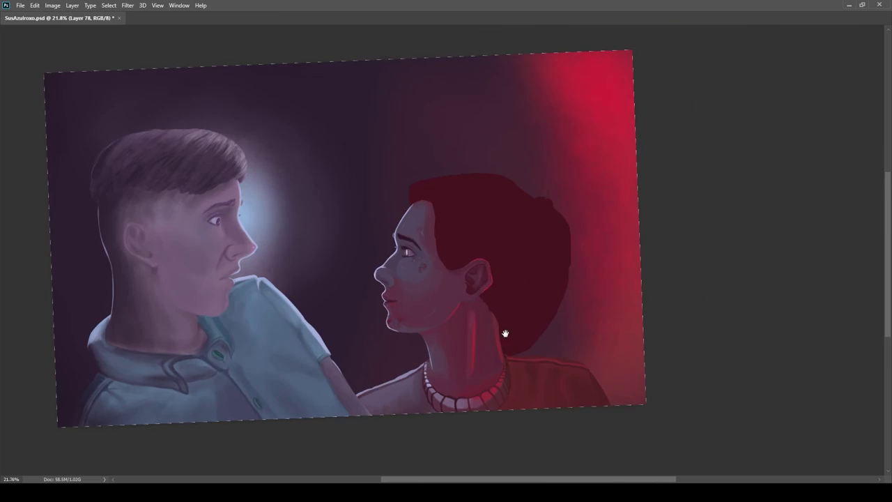
Step: Paint a deep red shadow on the neck between its front rim light and the collar
scroll(500, 327, up, 5)
key(bracketleft)
alt+click(535, 395)
drag(432, 42, 478, 304)
scroll(418, 334, up, 3)
drag(352, 293, 336, 360)
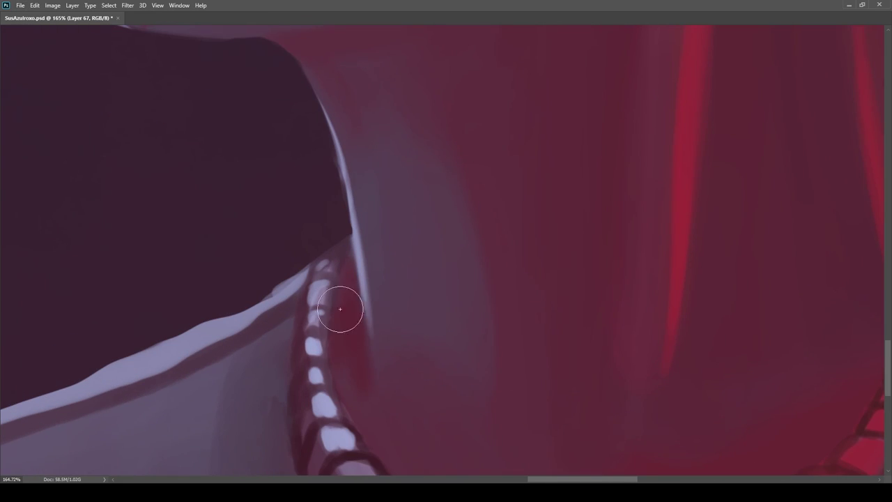
Step: Touch up the front shirt's shading along the collar's outer edge
scroll(397, 209, down, 3)
scroll(355, 256, up, 4)
ctrl+click(354, 256)
drag(389, 436, 395, 445)
scroll(401, 404, down, 4)
scroll(410, 374, up, 3)
key(e)
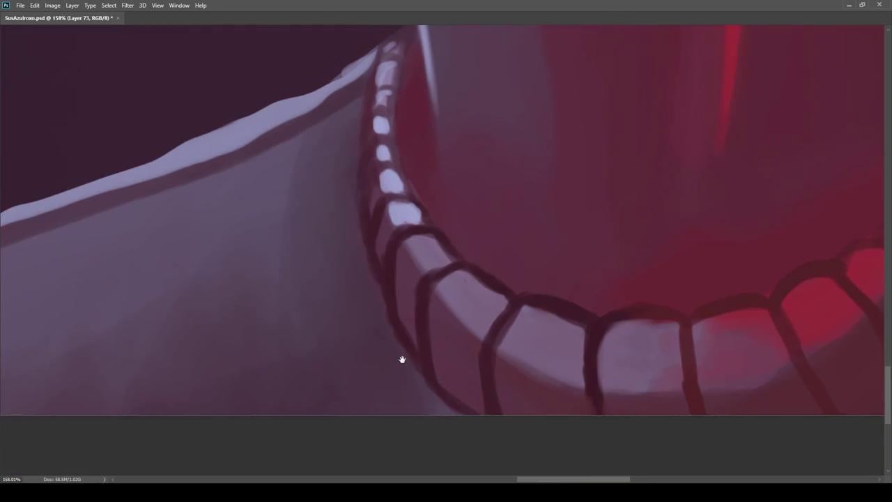
Step: Extend the neck's red shadow along the collar's inner edge and add a muted lavender highlight across the neck's base
key(b)
scroll(404, 406, down, 4)
scroll(404, 400, up, 3)
ctrl+click(436, 360)
scroll(435, 360, down, 3)
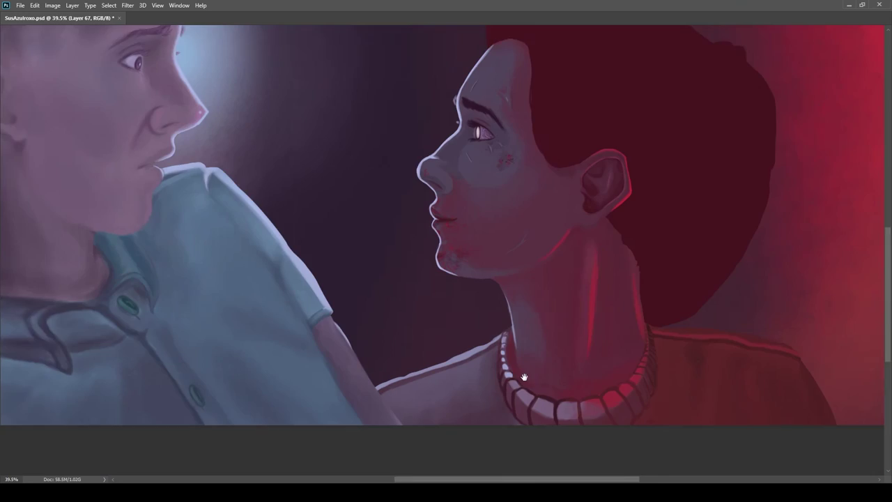
scroll(454, 370, up, 2)
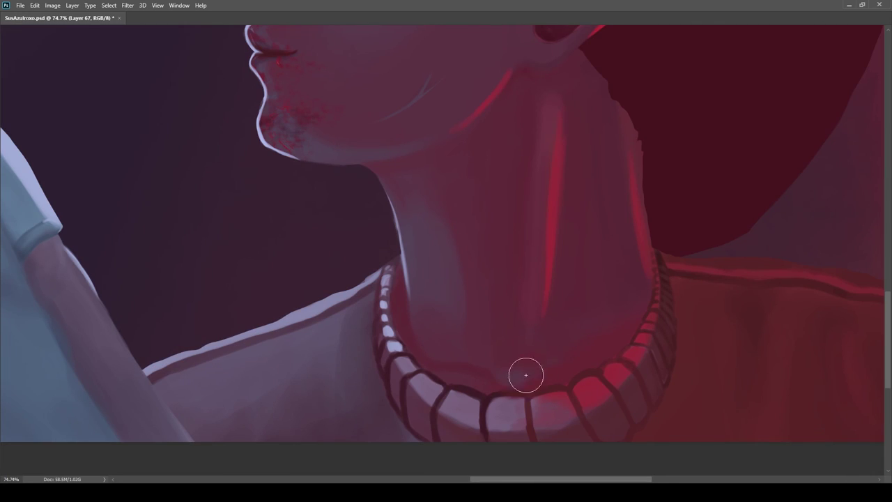
scroll(593, 353, up, 1)
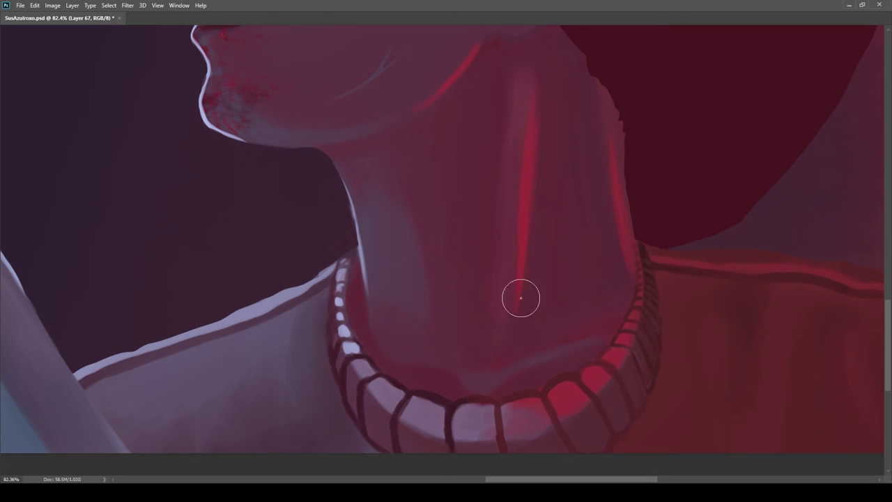
Step: Soften the neck's shading and blend the muted lavender highlight across its base into the surrounding red
scroll(513, 319, down, 5)
scroll(500, 381, down, 2)
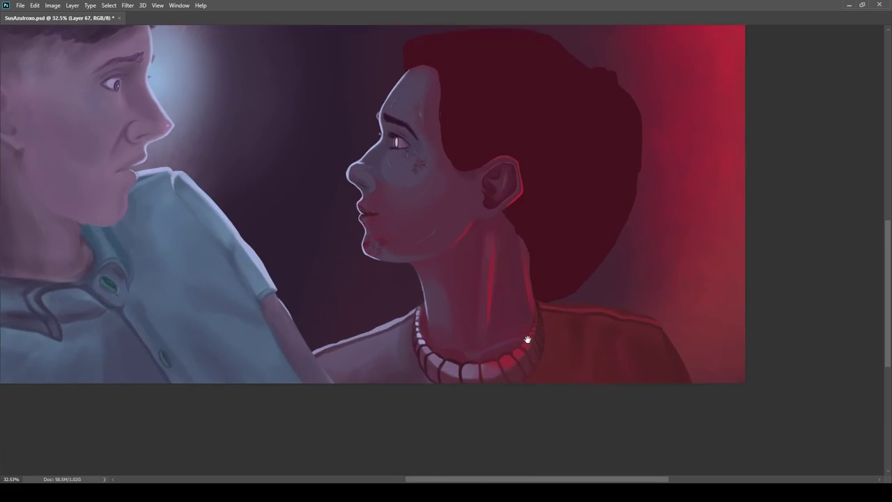
scroll(510, 347, up, 4)
scroll(568, 133, up, 2)
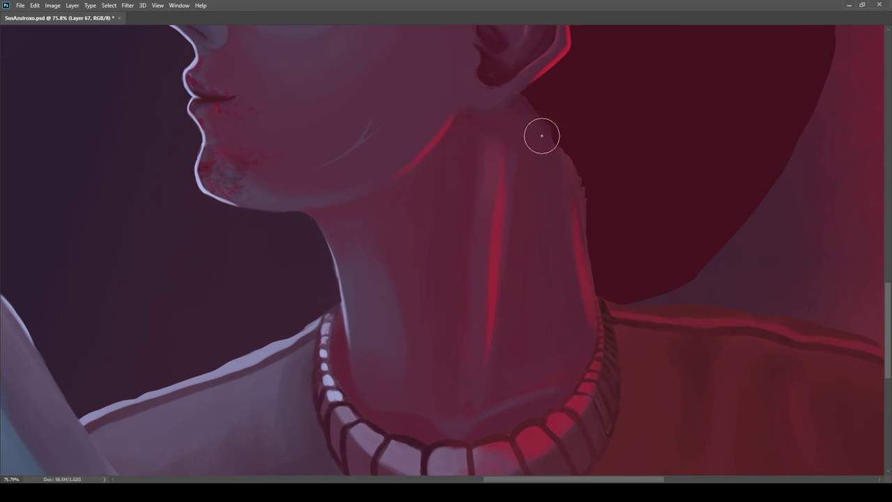
scroll(551, 209, down, 3)
scroll(535, 278, up, 2)
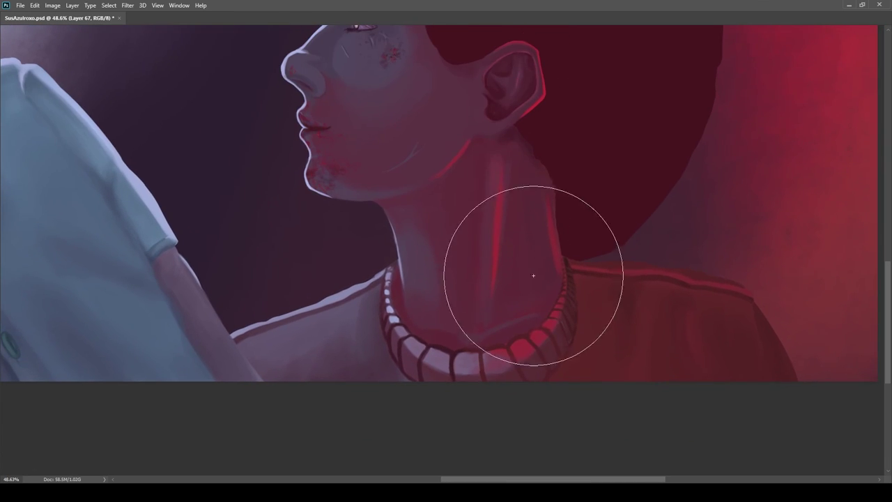
scroll(510, 312, down, 3)
scroll(516, 253, up, 3)
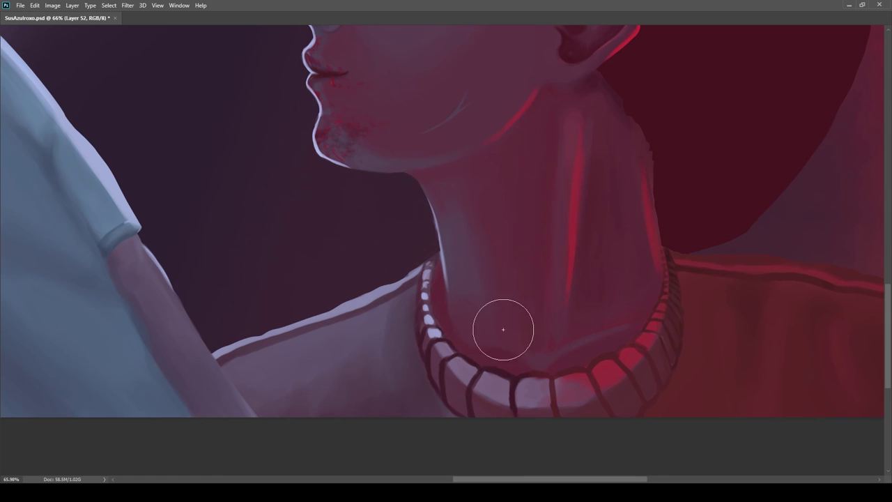
scroll(488, 274, down, 2)
scroll(488, 274, down, 1)
scroll(543, 309, up, 3)
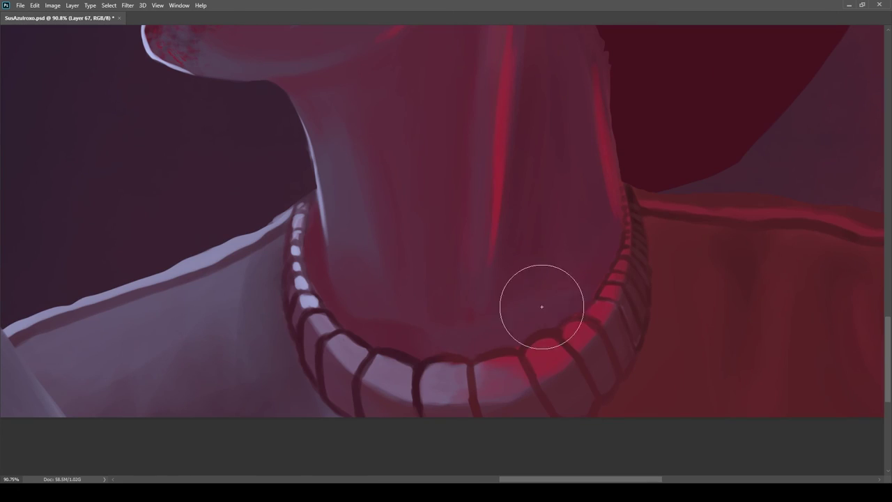
Step: Smooth and deepen the purple-red shadow at the neck's base along the collar's inner edge
scroll(583, 299, down, 2)
scroll(577, 318, down, 2)
scroll(489, 356, up, 2)
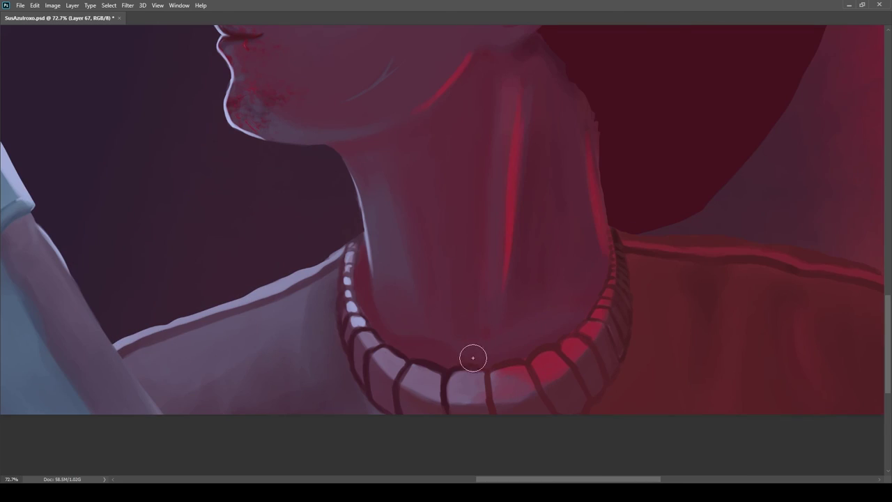
scroll(534, 332, down, 2)
scroll(453, 401, up, 3)
scroll(468, 365, down, 1)
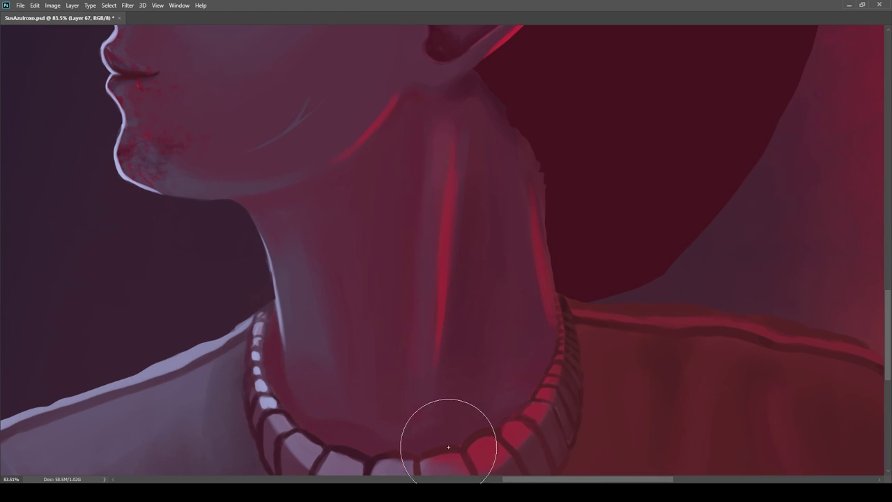
scroll(432, 404, down, 3)
scroll(516, 327, up, 4)
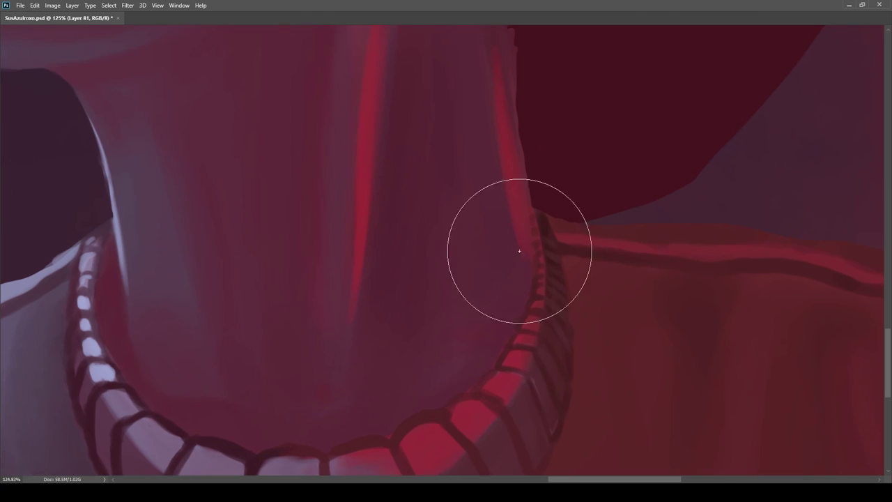
scroll(518, 313, down, 3)
scroll(527, 247, up, 1)
scroll(500, 333, down, 3)
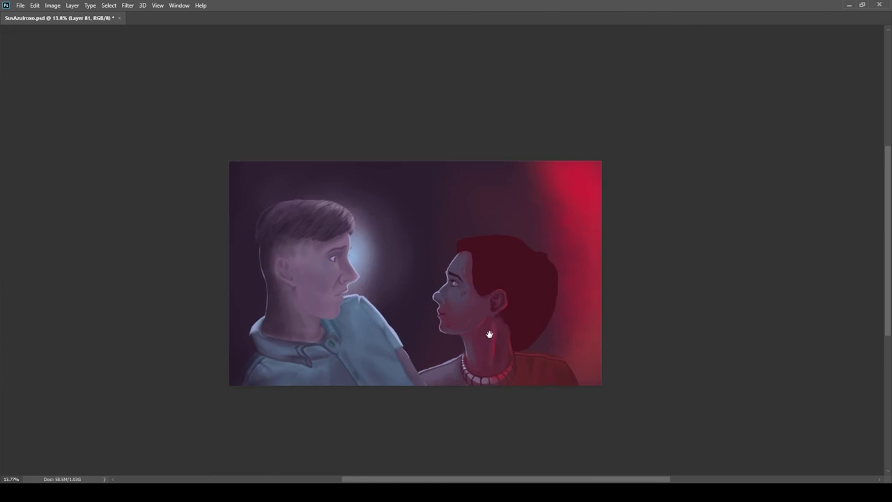
Step: Paint a bright red rim light down the outer edge of the back sleeve on a new layer
scroll(501, 334, up, 2)
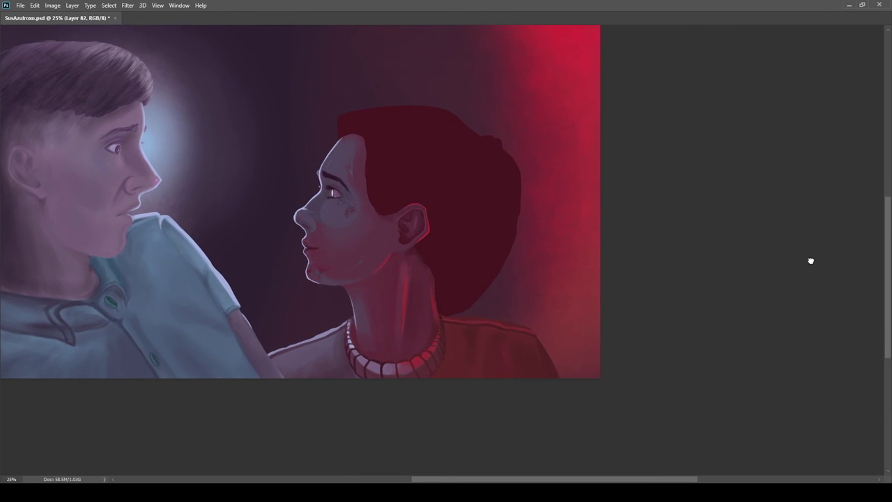
scroll(495, 274, down, 1)
scroll(497, 328, up, 3)
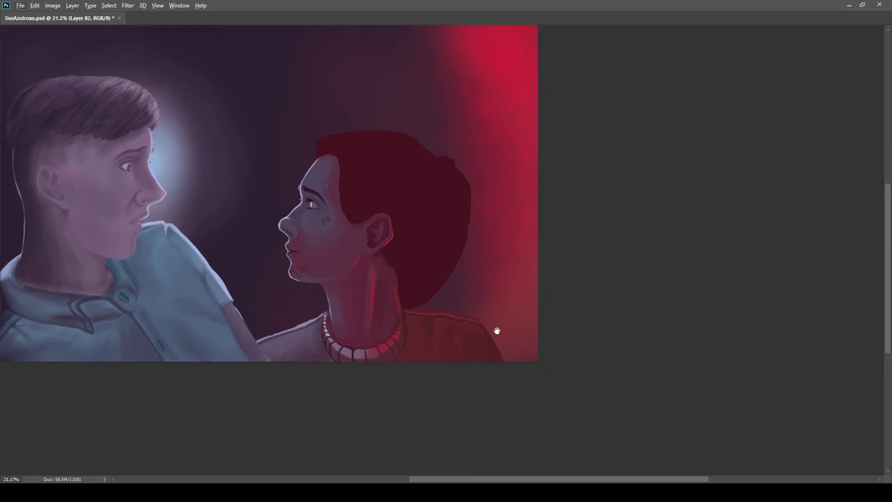
scroll(467, 308, up, 3)
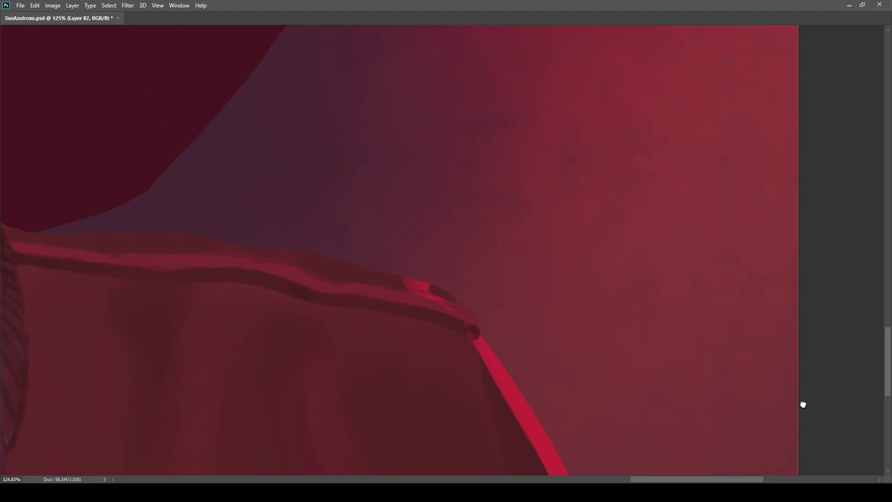
Step: Extend the bright red rim light along the upper edge of the back shoulder towards the collar
drag(803, 406, 809, 439)
ctrl+click(774, 401)
alt+click(809, 438)
mouse_move(547, 308)
mouse_down()
mouse_move(462, 287)
mouse_move(528, 284)
mouse_up()
key(r)
drag(467, 265, 437, 314)
drag(434, 314, 382, 136)
scroll(392, 259, up, 6)
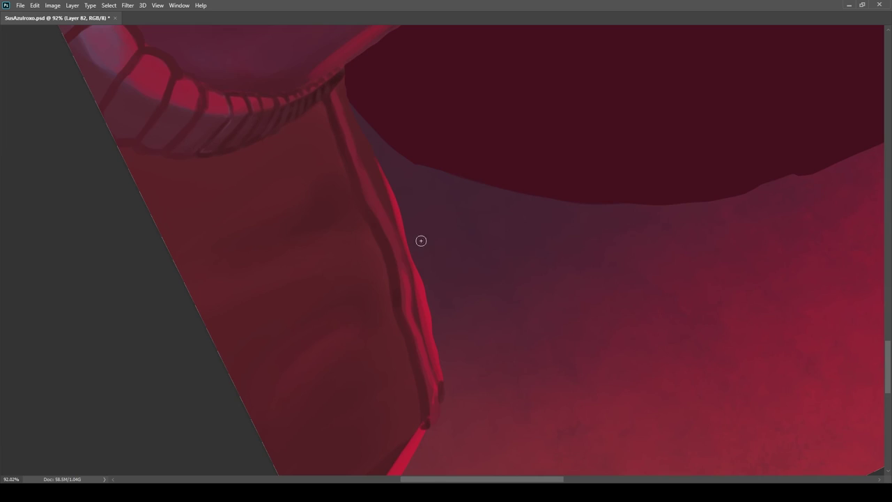
Step: Carry the bright red rim light around the back shoulder's corner towards the sleeve
key(bracketright)
key(bracketright)
key(bracketright)
key(bracketright)
key(bracketright)
key(bracketright)
key(bracketright)
key(bracketright)
key(bracketleft)
key(bracketleft)
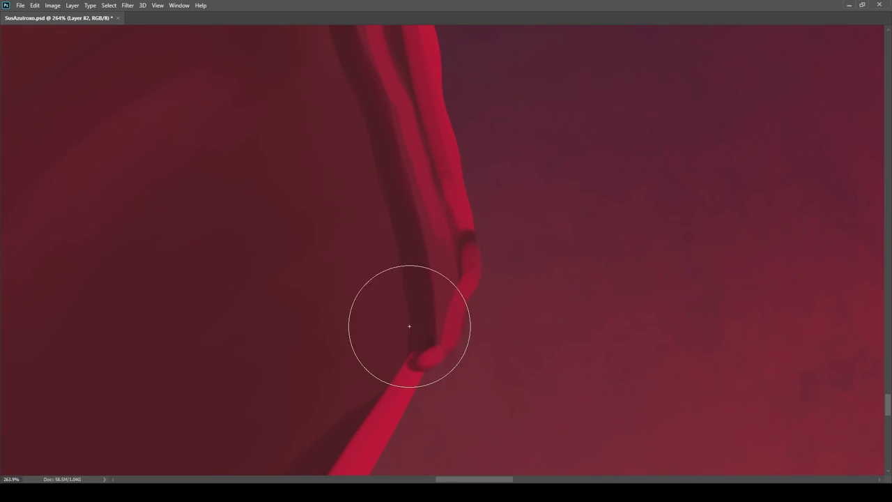
drag(440, 312, 451, 266)
Step: Blend the rim light at the back shoulder's corner so the shoulder and sleeve highlights join
scroll(451, 266, down, 6)
key(r)
mouse_move(505, 246)
mouse_down()
mouse_move(481, 196)
mouse_move(446, 185)
mouse_up()
scroll(501, 307, up, 5)
scroll(534, 341, down, 5)
scroll(545, 301, up, 7)
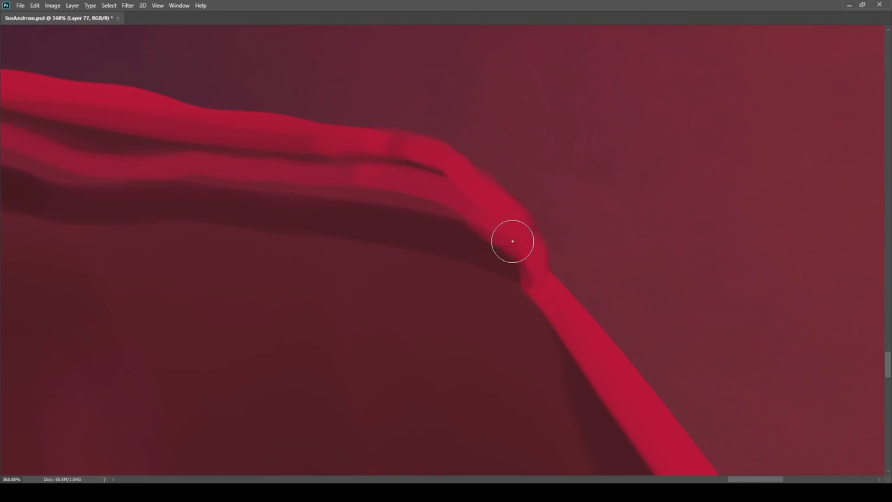
scroll(556, 275, down, 7)
scroll(571, 314, up, 4)
drag(548, 254, 565, 314)
scroll(548, 269, down, 5)
scroll(481, 272, up, 5)
Step: Brush a soft red glow onto the cheek just above the jawline's red rim light
drag(507, 304, 544, 251)
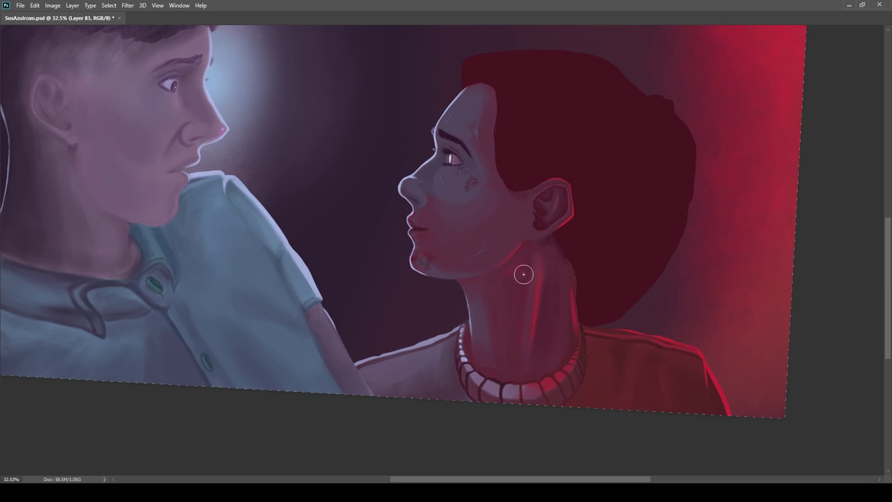
scroll(553, 208, up, 1)
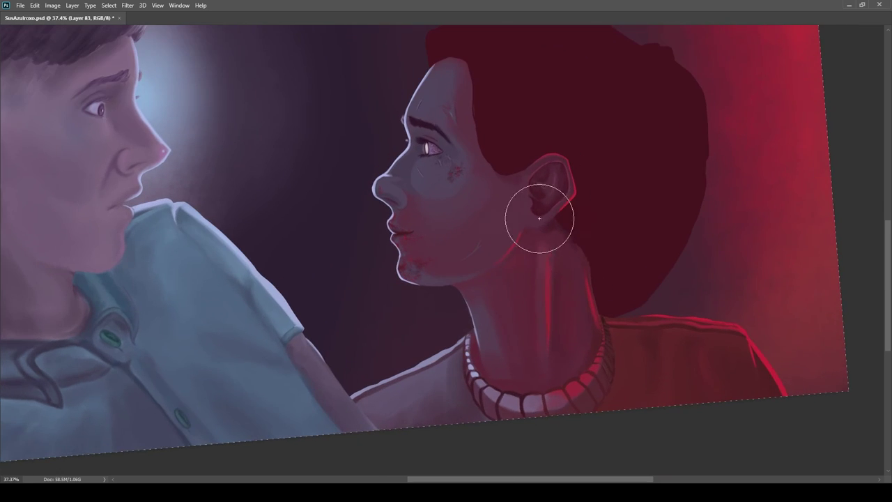
drag(519, 237, 637, 281)
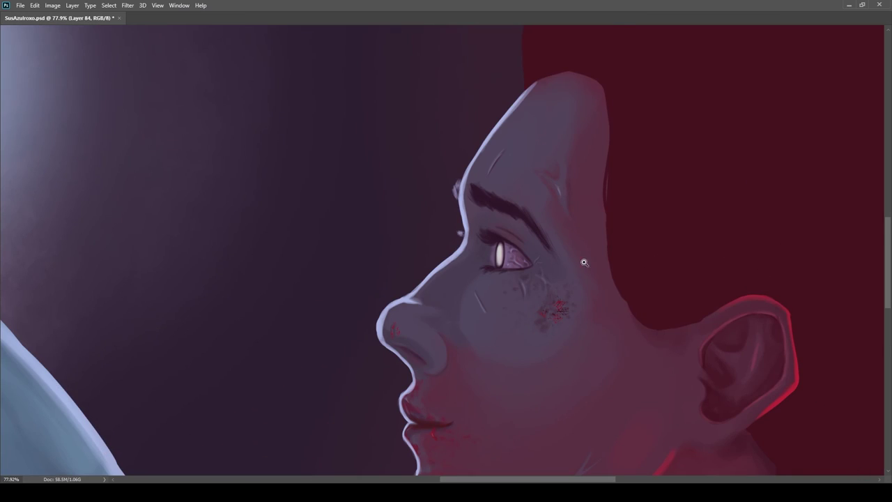
Step: Paint fine lavender hair strokes along the red-lit character's eyebrow with a small textured brush
drag(534, 209, 690, 230)
key(bracketleft)
key(bracketleft)
key(bracketleft)
key(bracketleft)
key(bracketleft)
key(bracketleft)
key(bracketleft)
key(bracketleft)
drag(390, 174, 534, 272)
key(ctrl+z)
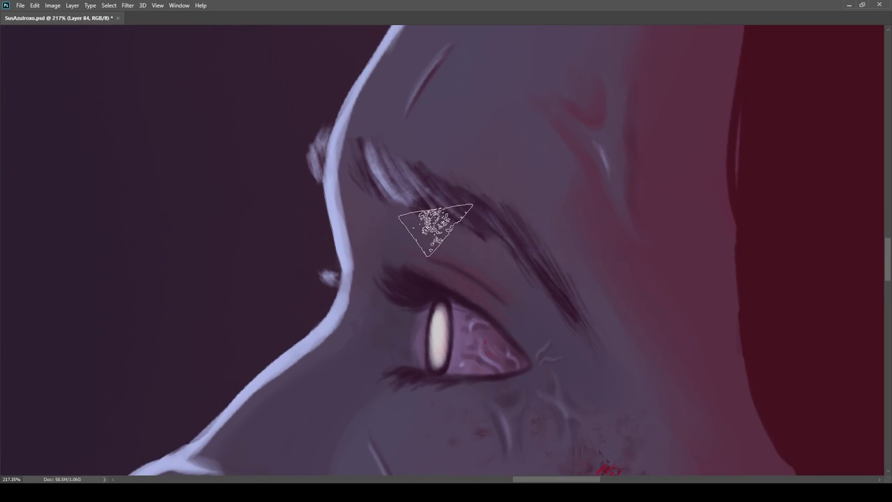
mouse_move(462, 215)
mouse_down()
mouse_move(396, 259)
mouse_move(561, 284)
mouse_up()
Step: Add fine lavender hair strokes to the red-lit character's eyelashes on a new layer
drag(337, 260, 400, 268)
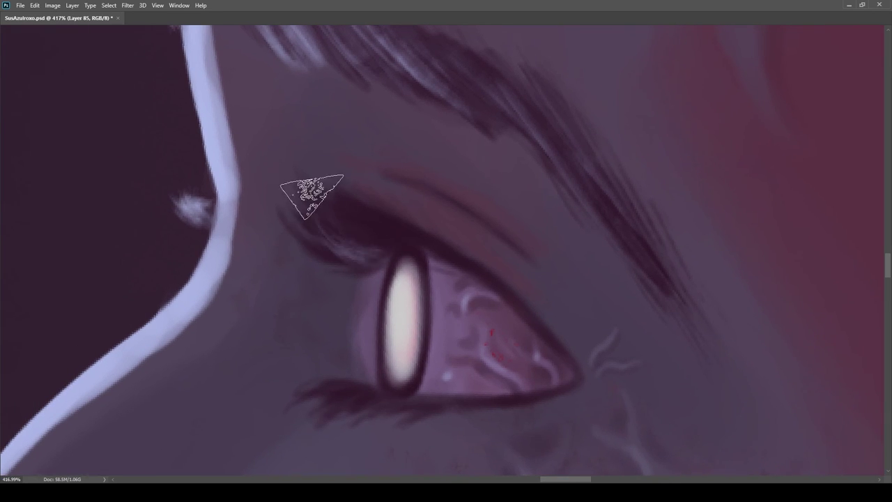
drag(380, 327, 395, 279)
drag(395, 357, 356, 360)
mouse_move(474, 270)
mouse_down()
mouse_move(506, 283)
mouse_move(525, 105)
mouse_up()
drag(482, 215, 475, 246)
scroll(473, 245, up, 3)
scroll(551, 227, down, 5)
scroll(544, 315, down, 6)
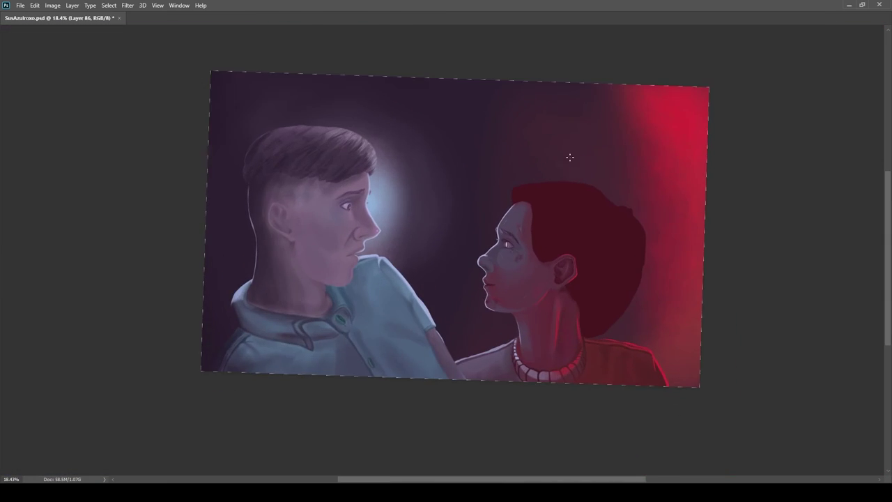
scroll(429, 249, up, 4)
drag(430, 249, 385, 234)
drag(597, 277, 591, 301)
scroll(590, 299, down, 1)
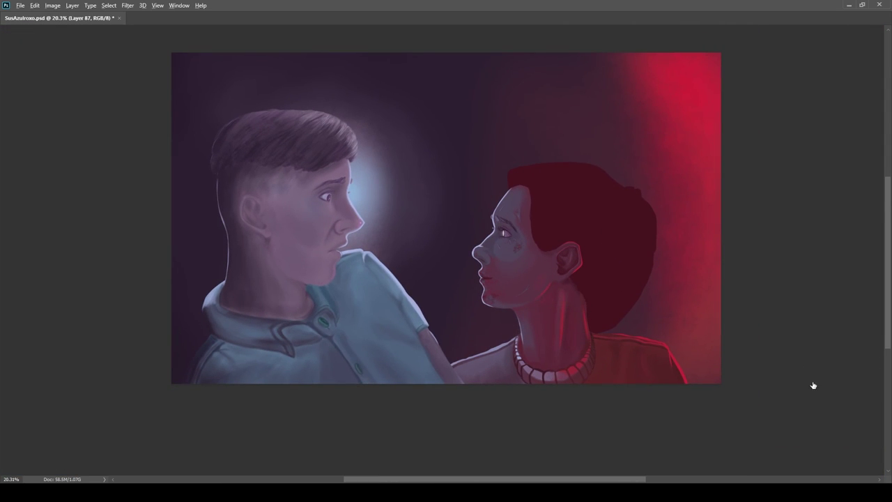
Step: Paint a small dark red blister with a pale highlight and a soft light rim on the middle of the cheek
scroll(534, 341, up, 2)
scroll(751, 368, up, 1)
scroll(444, 211, up, 3)
scroll(460, 223, up, 2)
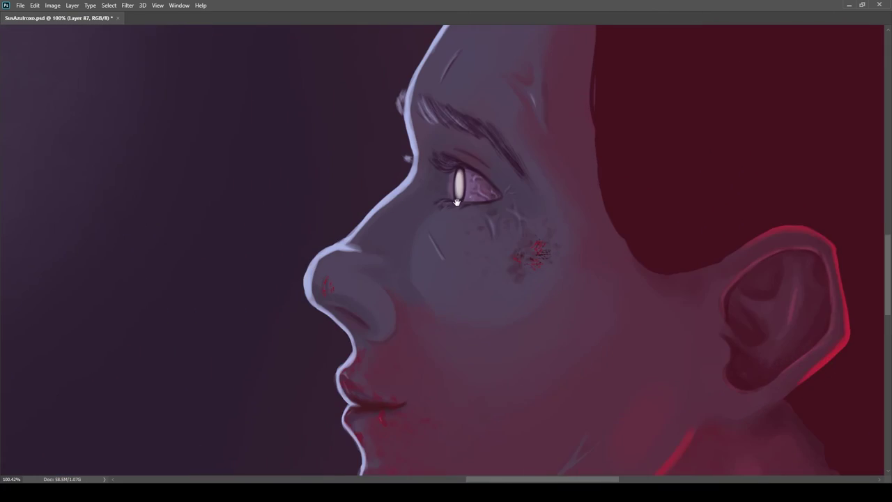
scroll(487, 293, down, 2)
scroll(517, 247, up, 3)
scroll(484, 246, up, 1)
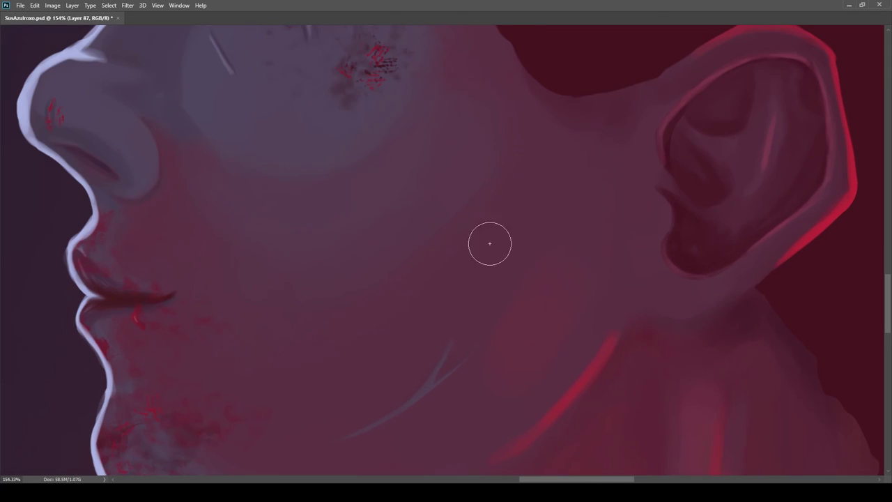
scroll(481, 260, up, 1)
scroll(480, 245, down, 5)
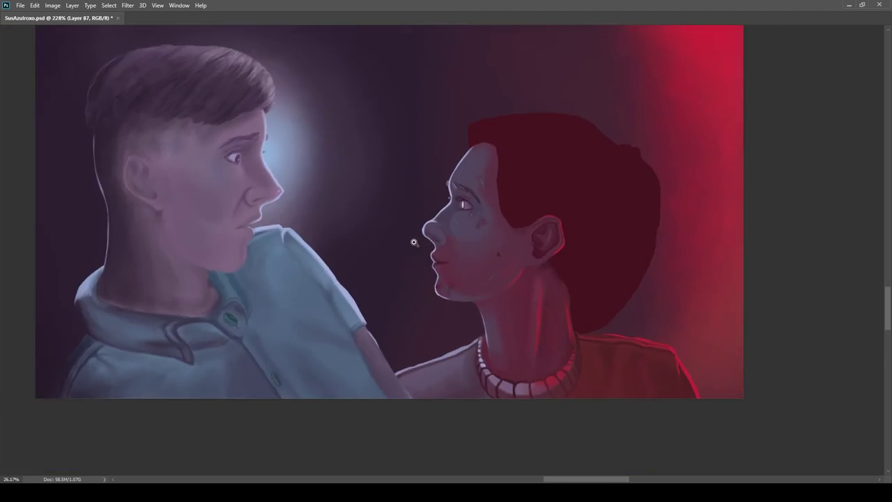
scroll(517, 258, up, 5)
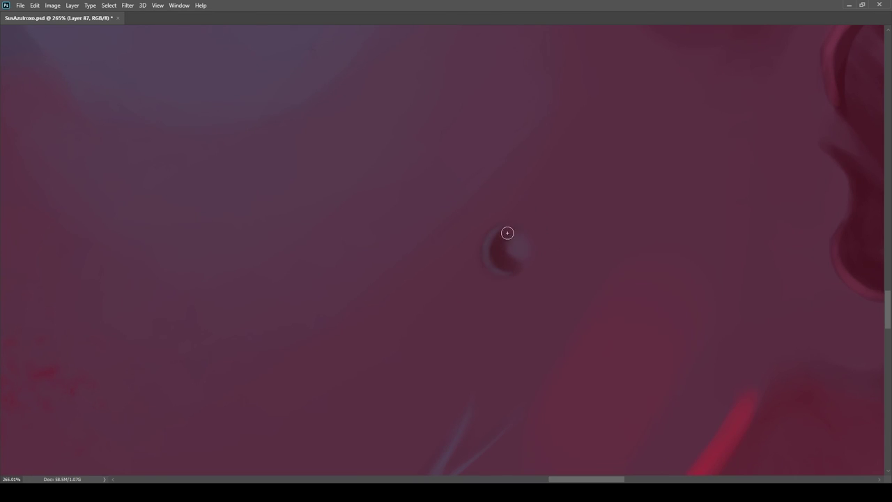
scroll(520, 232, down, 4)
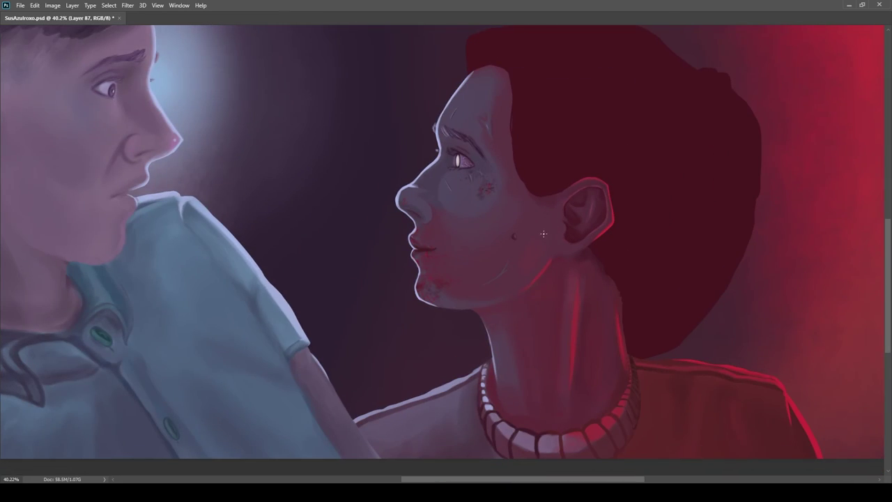
Step: Paint a small irregular dark red wound with a tapering lower tip and pale highlights beside the cheek blister
scroll(549, 233, up, 3)
scroll(536, 239, up, 2)
click(536, 225)
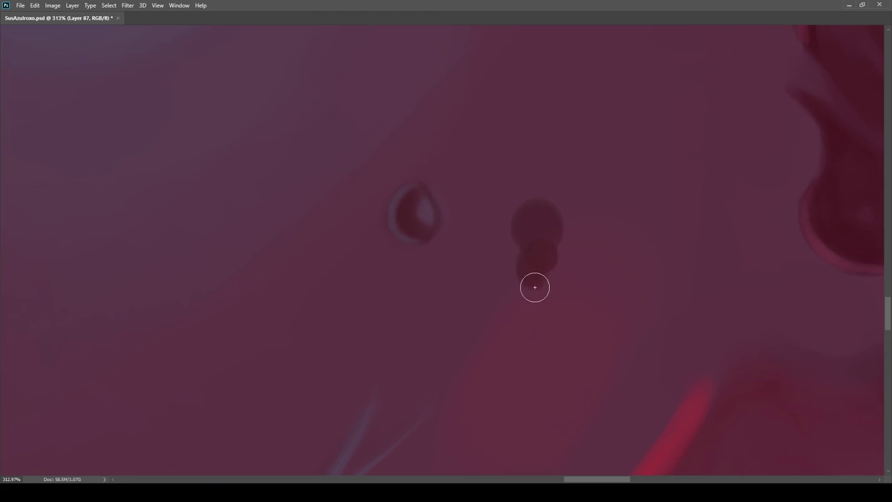
scroll(509, 297, down, 2)
scroll(497, 284, up, 2)
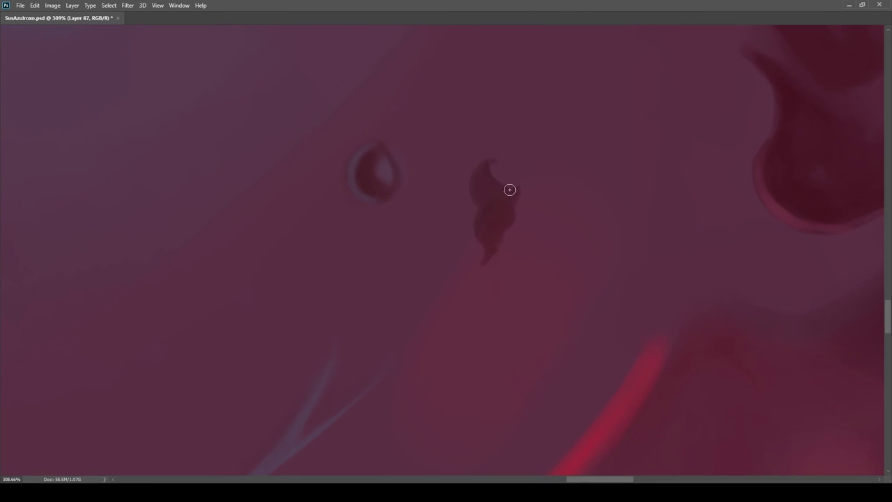
scroll(564, 202, down, 2)
scroll(495, 209, up, 3)
scroll(510, 203, down, 2)
scroll(525, 236, up, 1)
scroll(505, 153, up, 1)
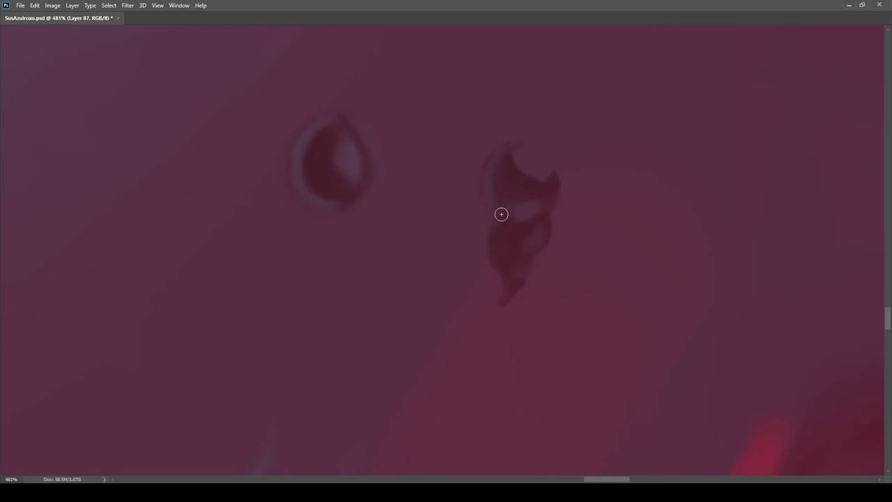
scroll(512, 258, down, 3)
scroll(543, 237, up, 2)
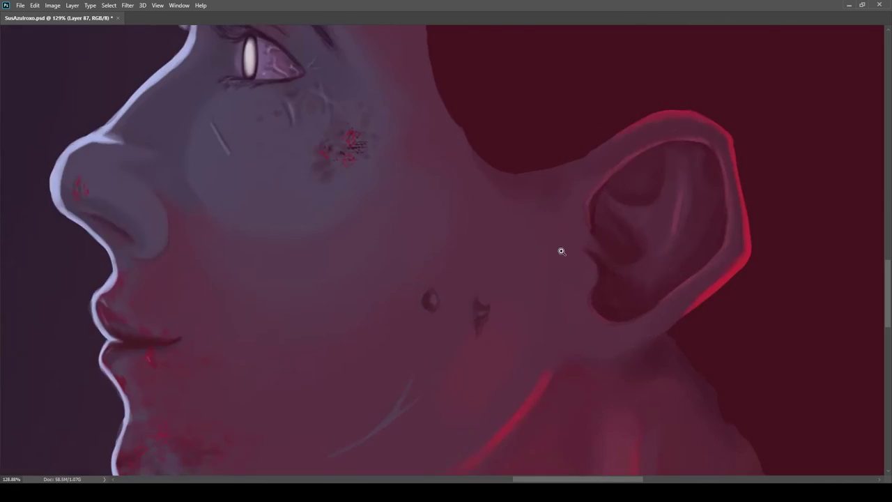
Step: Paint a round pinkish-red blister with a dark edge and a bright highlight dot below the two dark cheek marks
scroll(550, 223, down, 1)
scroll(530, 202, down, 4)
scroll(515, 204, up, 4)
scroll(543, 202, down, 2)
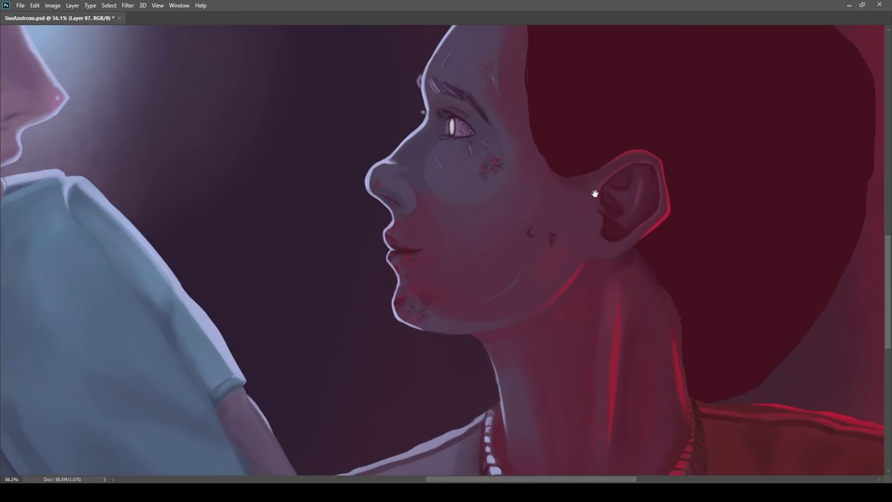
scroll(572, 251, up, 2)
scroll(515, 271, down, 3)
scroll(495, 219, up, 5)
alt+click(534, 107)
click(576, 227)
mouse_move(544, 225)
mouse_down()
mouse_move(522, 213)
mouse_move(595, 195)
mouse_move(548, 209)
mouse_move(527, 198)
mouse_move(532, 242)
mouse_up()
ctrl+click(798, 358)
key(ctrl+d)
scroll(509, 202, up, 3)
scroll(534, 213, up, 3)
click(538, 210)
scroll(574, 211, down, 5)
click(563, 211)
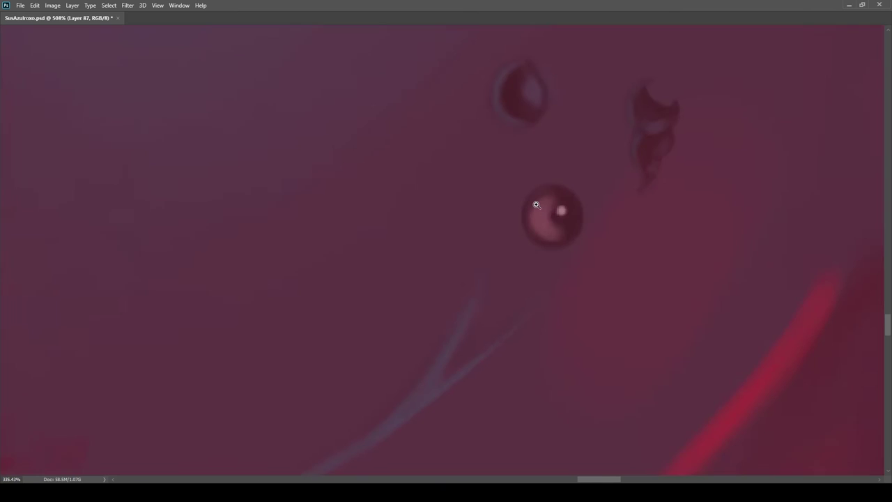
Step: Refine the round blister's shading and place a scaled-down copy of it against its lower edge near the jaw
alt+click(545, 226)
mouse_move(540, 189)
mouse_down()
mouse_move(567, 186)
mouse_move(526, 263)
mouse_move(507, 242)
mouse_move(521, 257)
mouse_move(522, 249)
mouse_up()
scroll(538, 253, down, 5)
scroll(494, 220, up, 5)
key(l)
key(ctrl+t)
key(Return)
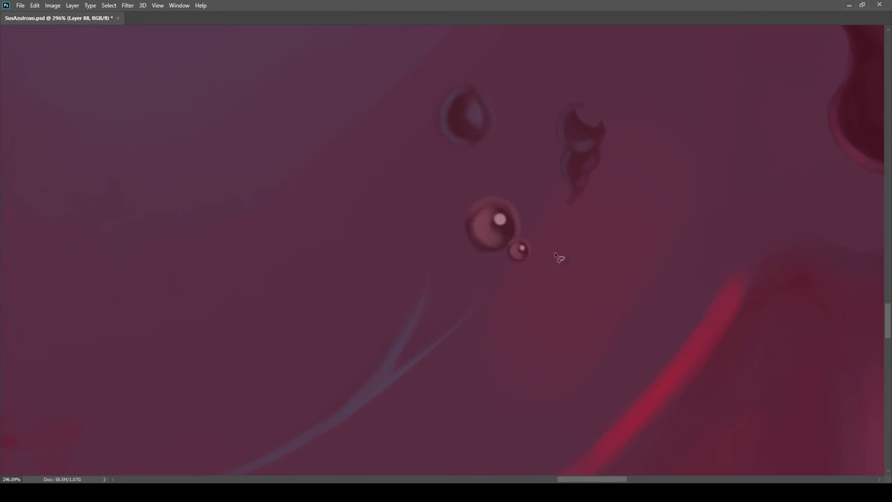
key(b)
scroll(543, 257, down, 5)
scroll(489, 218, up, 5)
scroll(501, 221, down, 1)
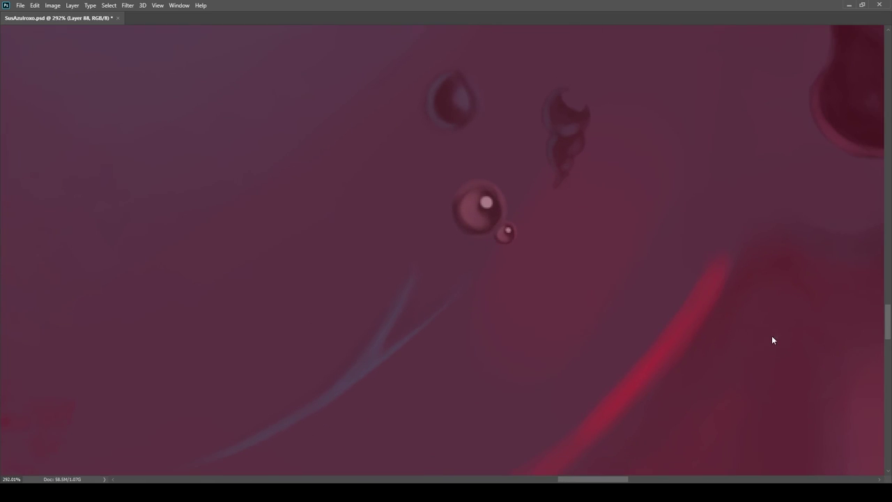
Step: Place a scaled copy of the small blister against the upper jaw-side edge of the round cheek blister and deselect
scroll(515, 220, down, 5)
scroll(453, 214, up, 5)
key(l)
mouse_move(500, 216)
mouse_down()
mouse_move(512, 253)
mouse_move(492, 272)
mouse_move(509, 220)
mouse_up()
scroll(491, 226, up, 3)
key(ctrl+j)
key(ctrl+t)
key(b)
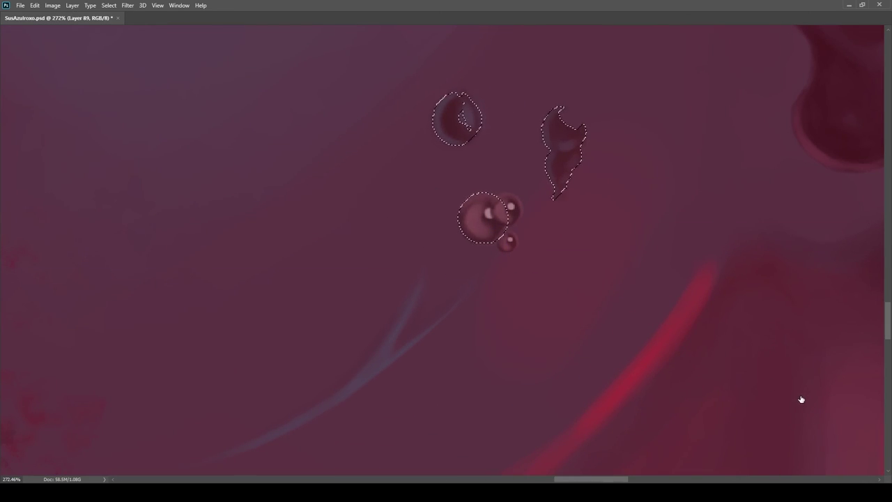
key(ctrl+d)
scroll(798, 398, down, 5)
scroll(522, 230, up, 5)
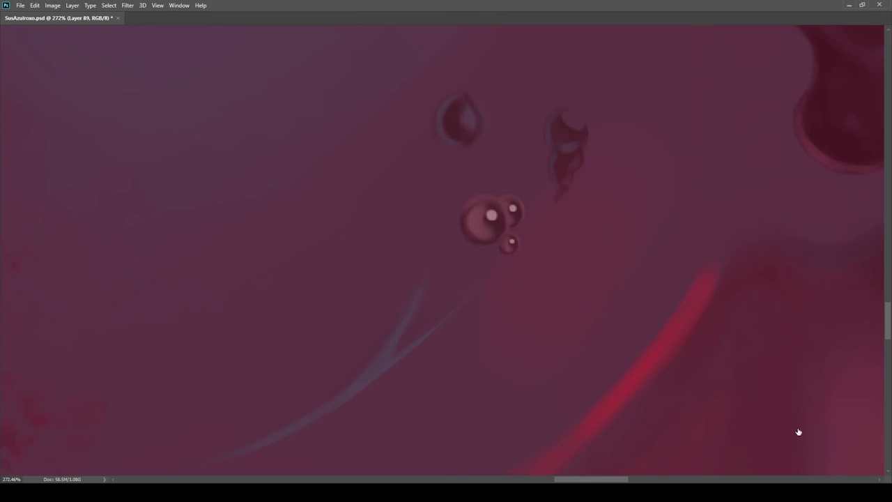
Step: Duplicate the small blister further and arrange the copies into a tight cluster beside the round cheek blister
key(ctrl+j)
key(ctrl+t)
mouse_move(510, 243)
mouse_down()
mouse_move(549, 244)
mouse_move(540, 238)
mouse_up()
drag(527, 224, 521, 229)
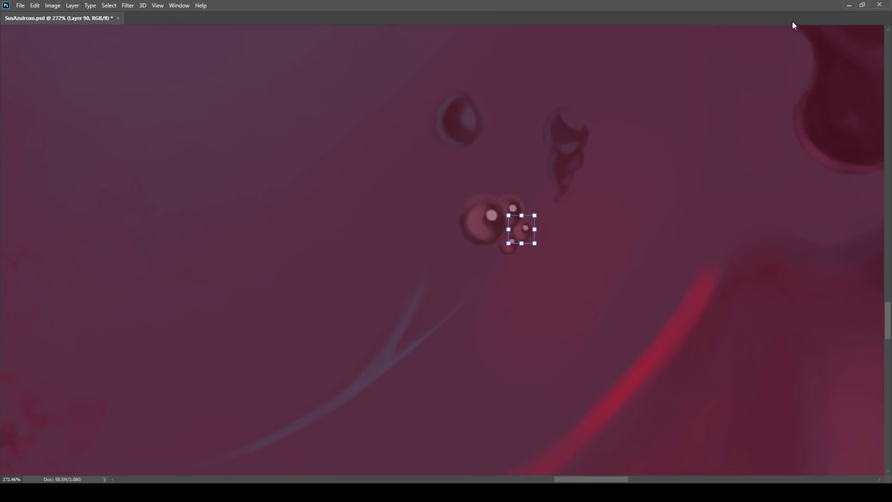
key(Return)
drag(607, 217, 542, 208)
scroll(542, 208, up, 5)
key(ctrl+j)
scroll(627, 226, down, 5)
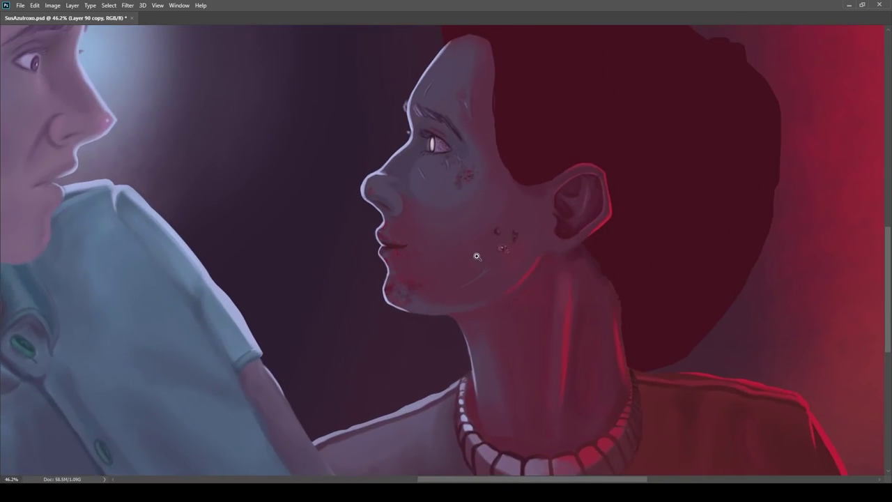
scroll(510, 92, up, 4)
scroll(470, 222, up, 4)
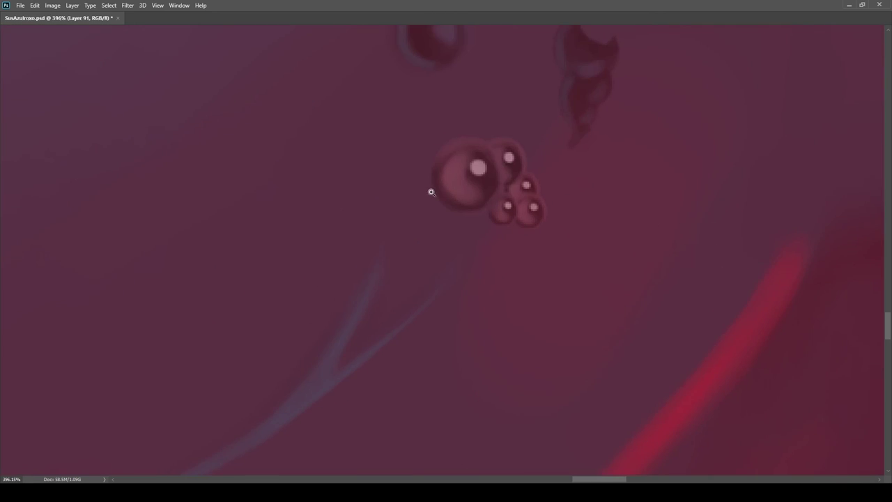
scroll(500, 236, down, 6)
scroll(520, 213, up, 4)
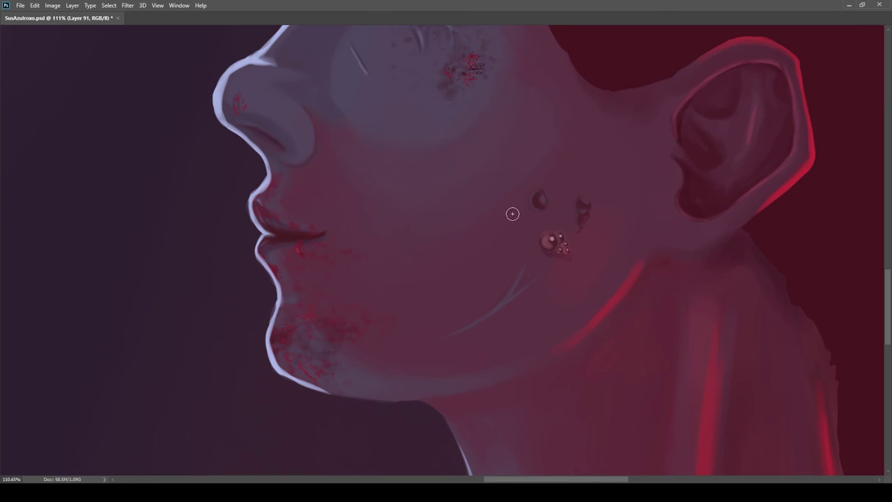
Step: Paint a soft fold shadow running from the nostril wing onto the cheek, using skin tones sampled from the face
drag(560, 255, 557, 223)
drag(558, 223, 499, 189)
drag(442, 234, 551, 247)
drag(478, 246, 387, 236)
scroll(481, 230, up, 4)
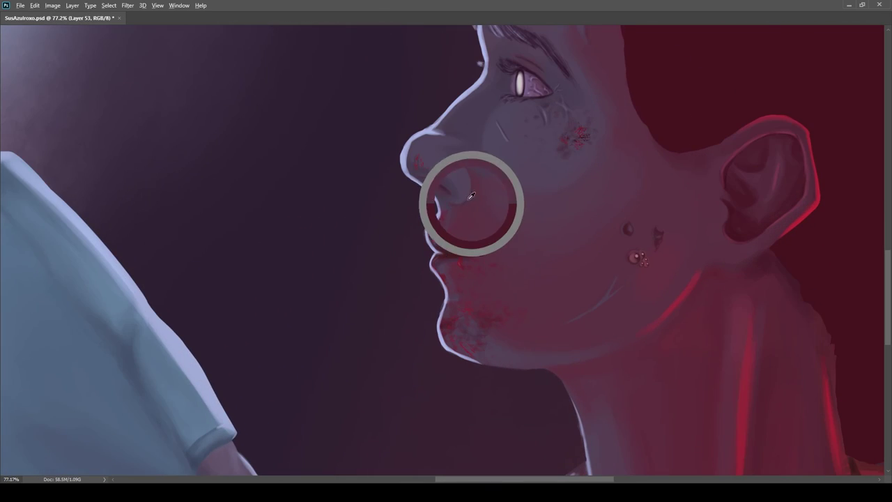
scroll(526, 213, down, 5)
scroll(466, 215, up, 4)
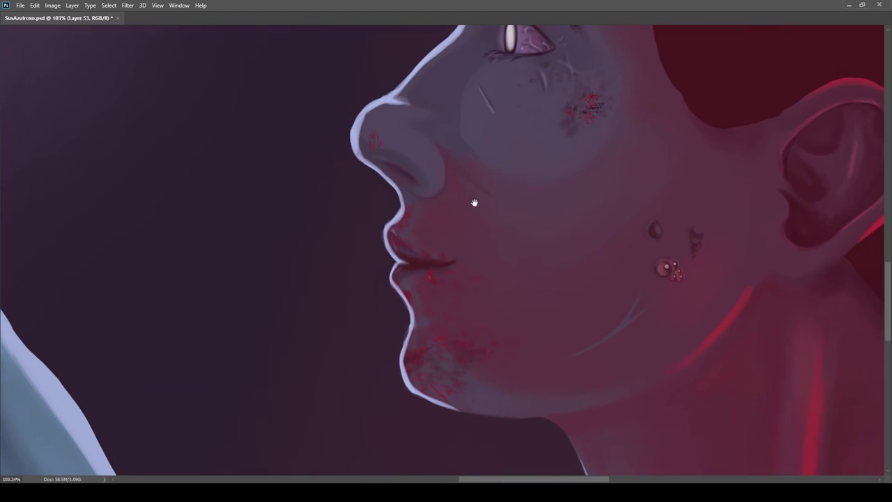
scroll(548, 259, down, 5)
scroll(582, 215, up, 4)
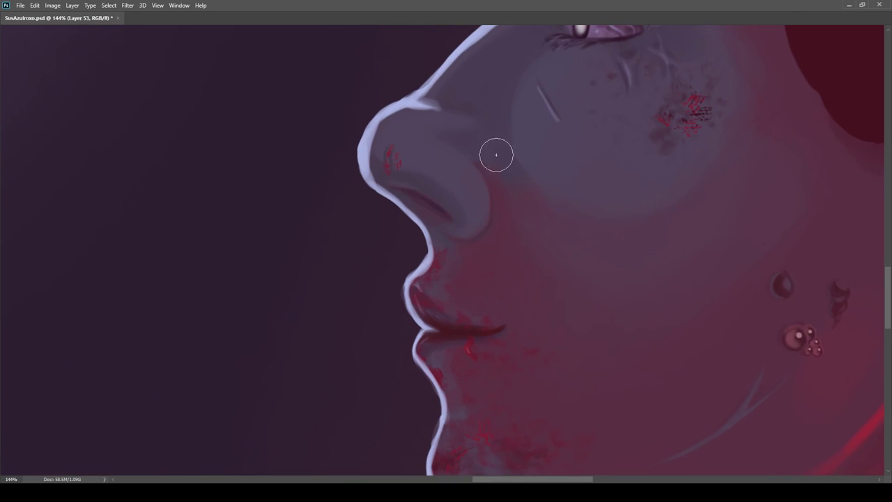
Step: Blend the reddish and bluish skin tones between the nostril, the cheek and the mouth corner
scroll(479, 189, up, 2)
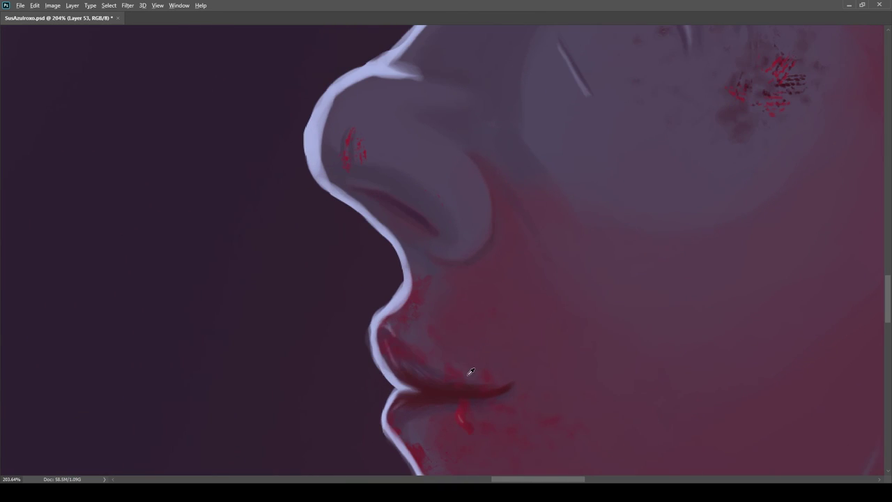
scroll(498, 181, down, 5)
scroll(426, 171, up, 5)
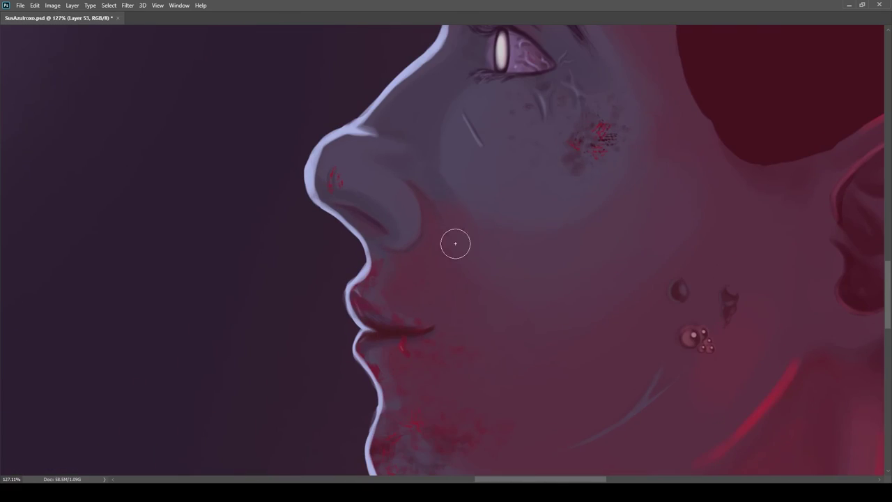
scroll(460, 321, down, 3)
scroll(461, 321, up, 3)
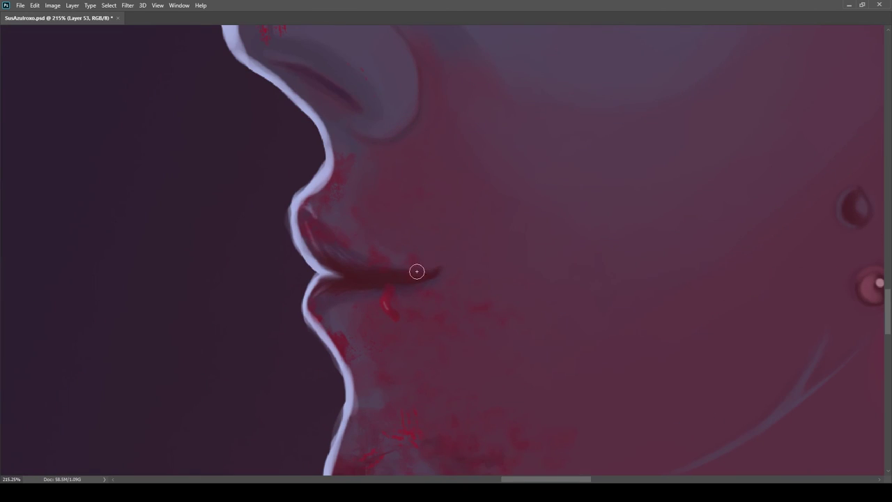
scroll(407, 278, down, 7)
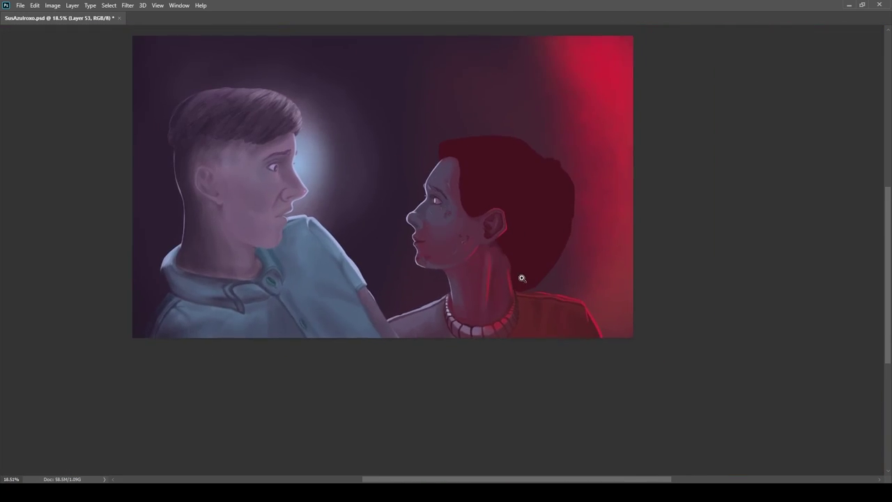
Step: Block in the red-lit character's hair on a new layer with textured muted-red strokes from the hairline to the back of the head
scroll(492, 184, up, 1)
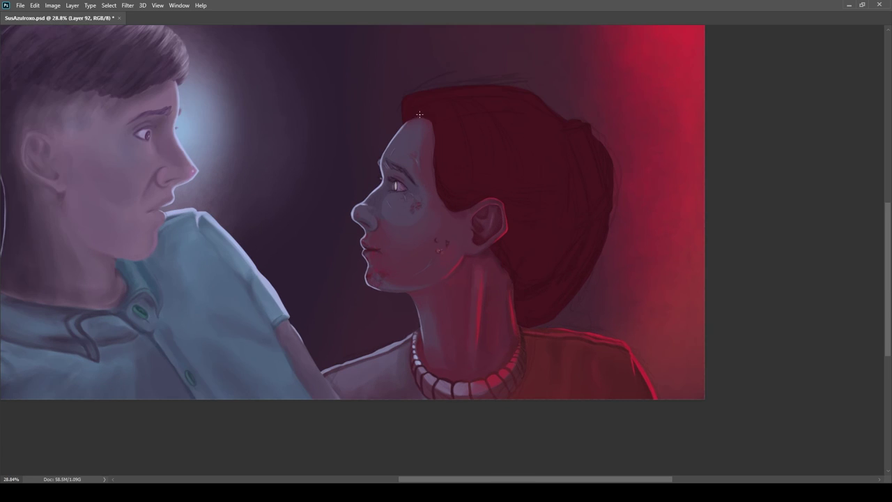
mouse_move(432, 129)
mouse_down()
mouse_move(440, 183)
mouse_move(430, 100)
mouse_move(459, 125)
mouse_move(465, 163)
mouse_move(500, 197)
mouse_up()
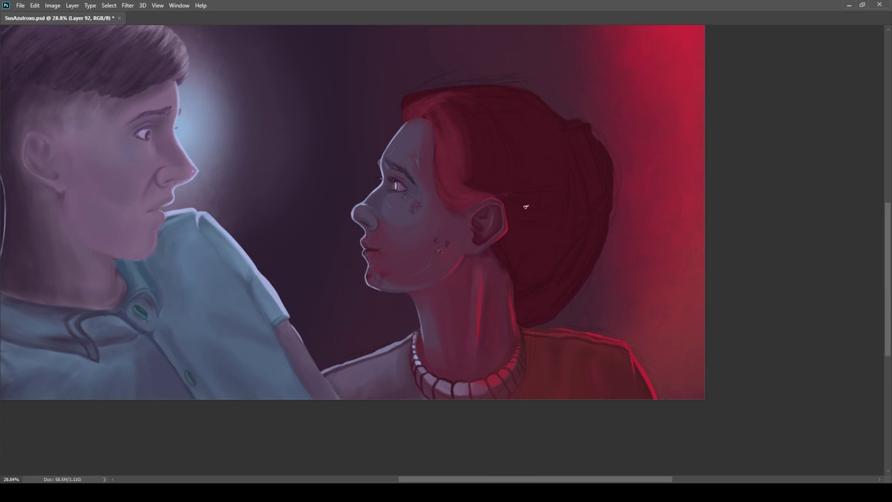
mouse_move(426, 117)
mouse_down()
mouse_move(471, 136)
mouse_move(485, 116)
mouse_move(479, 214)
mouse_move(467, 104)
mouse_move(514, 258)
mouse_up()
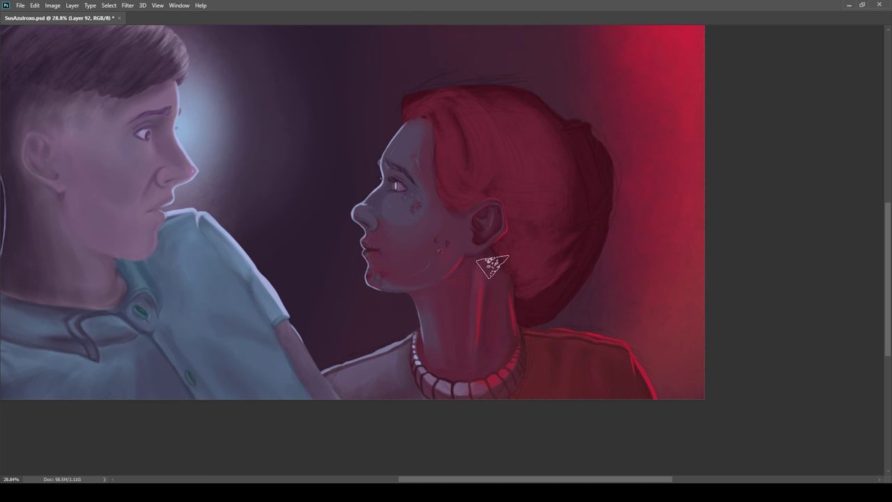
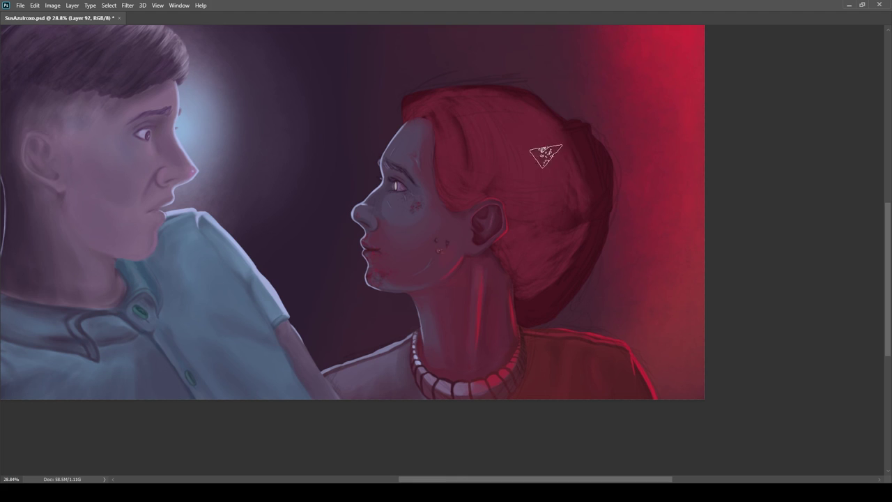
drag(759, 364, 697, 279)
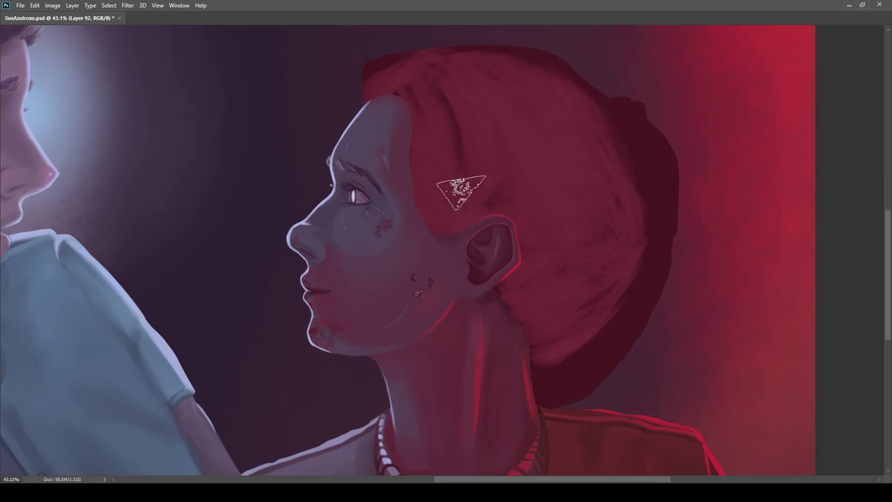
Step: Paint bluish-purple strokes over the front lock and crown of the red-lit character's hair
drag(427, 89, 418, 98)
scroll(419, 97, up, 2)
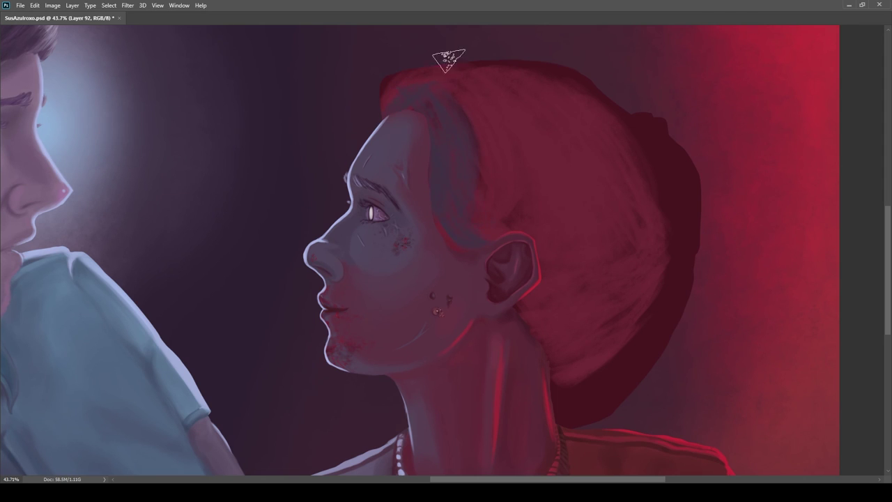
mouse_move(486, 260)
mouse_down()
mouse_move(445, 172)
mouse_move(438, 83)
mouse_move(517, 110)
mouse_up()
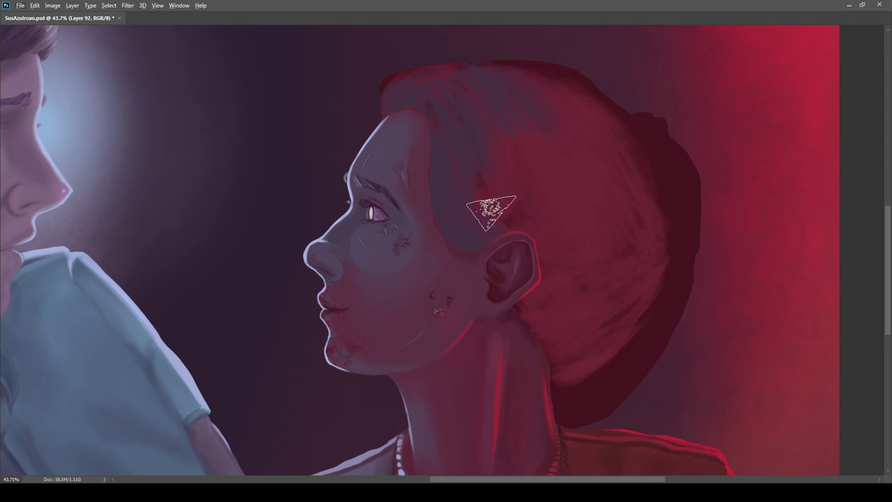
drag(628, 161, 572, 207)
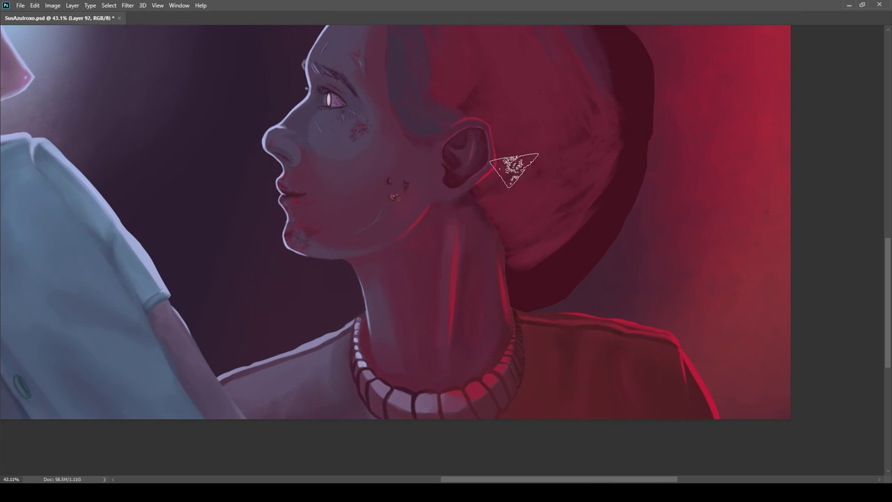
Step: Add darker red and purple strands through the crown, above the ear and toward the nape of the red hair
drag(493, 205, 542, 197)
scroll(497, 308, down, 5)
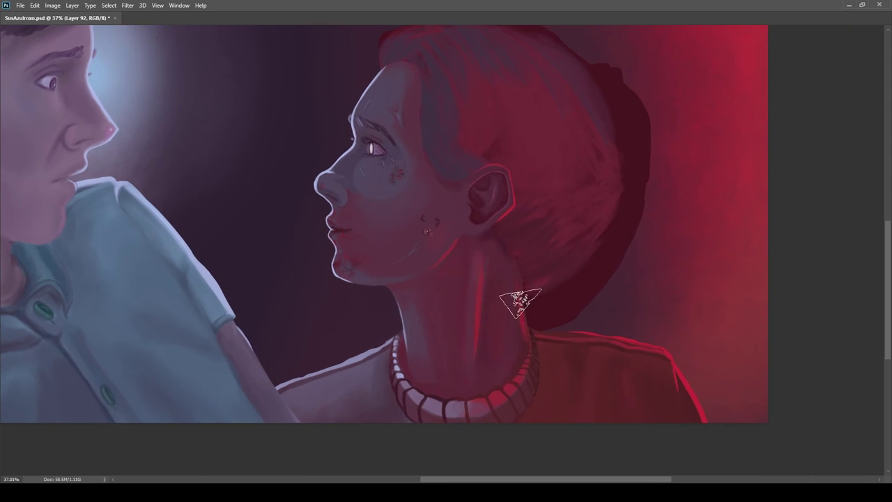
drag(437, 117, 460, 160)
scroll(460, 159, up, 3)
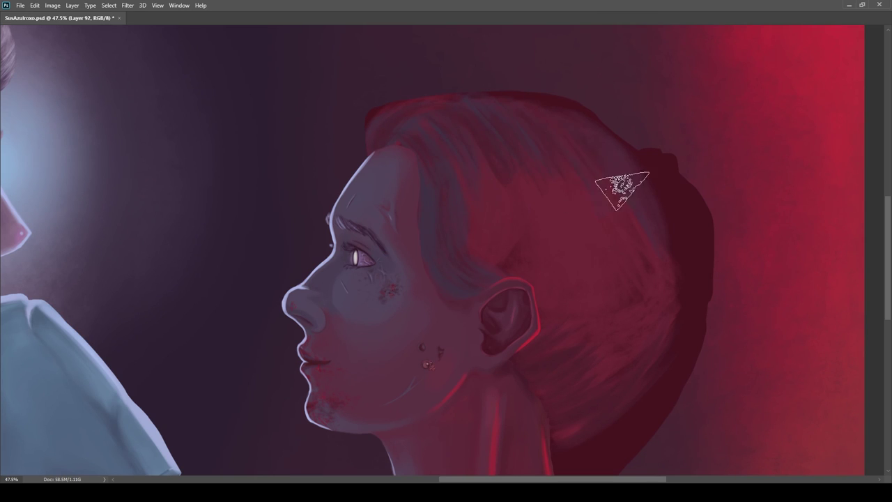
scroll(544, 153, up, 1)
scroll(516, 230, down, 3)
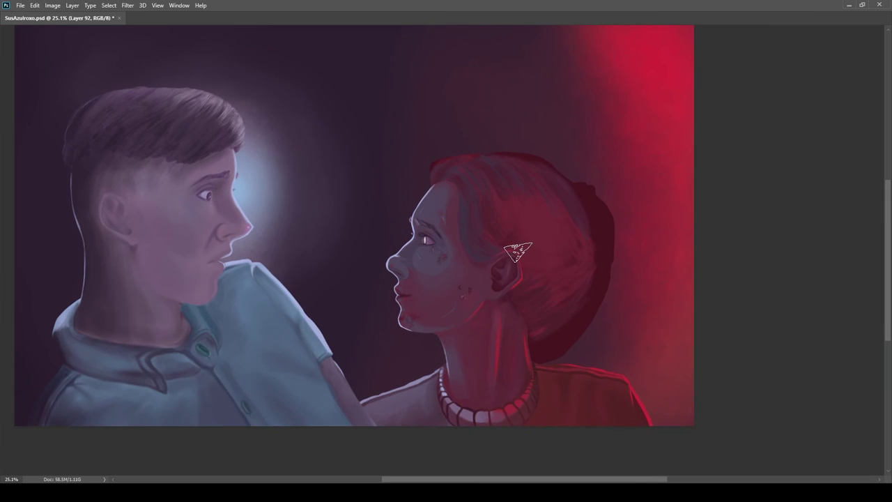
Step: Paint brighter red strokes on a new layer along the top edge and front tip of the red-lit character's hair
key(ctrl+shift+alt+n)
scroll(556, 189, up, 5)
scroll(488, 149, up, 2)
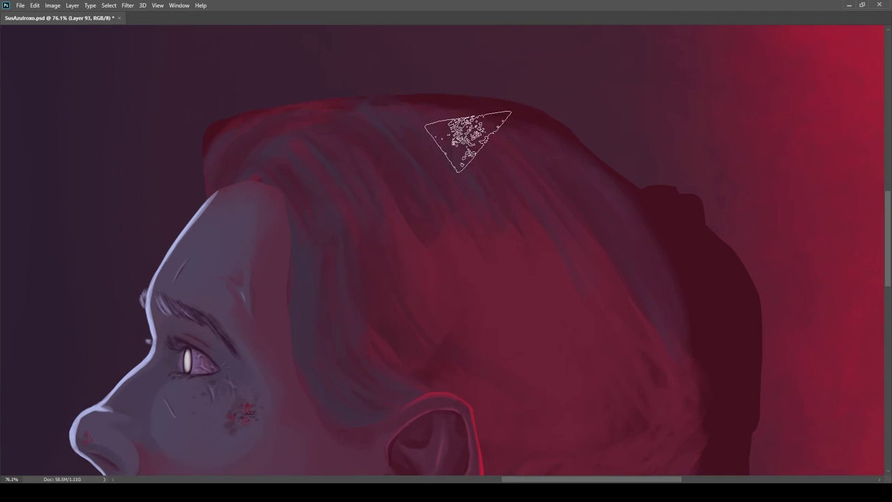
drag(503, 110, 523, 113)
click(809, 400)
scroll(641, 243, down, 2)
scroll(564, 219, up, 3)
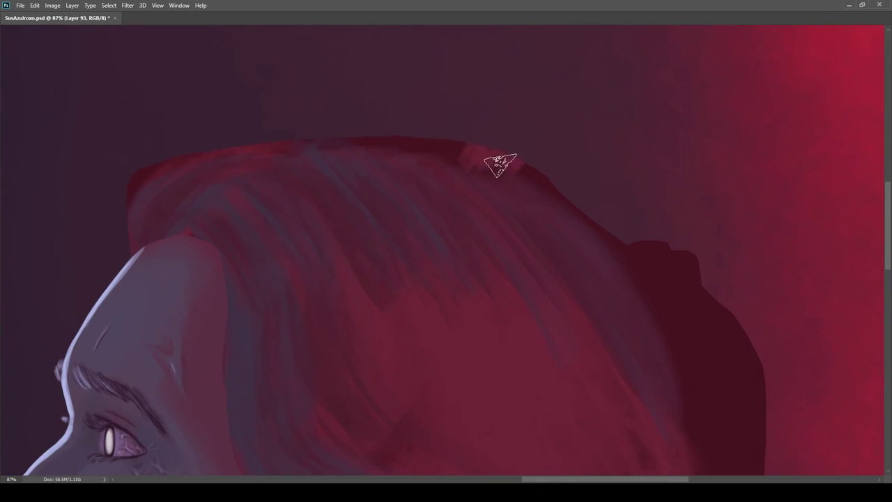
drag(177, 174, 260, 160)
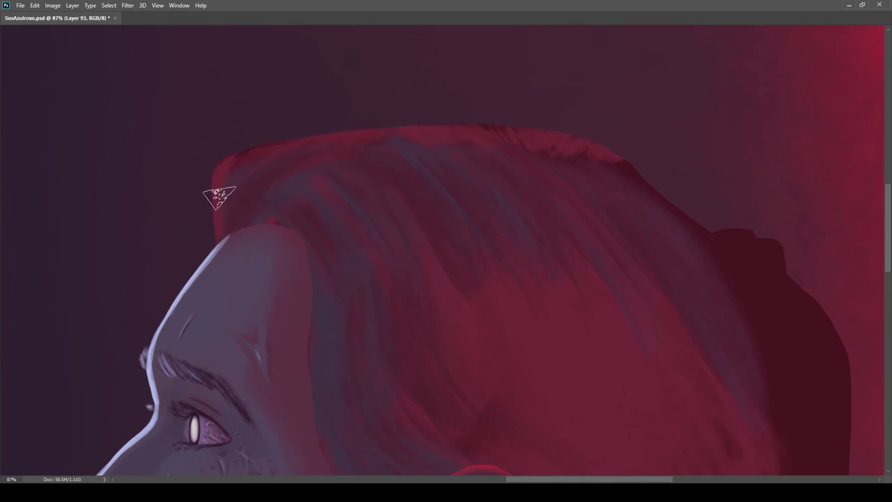
Step: Paint pale blue highlight strands over the front quiff, the top edge and the upper crown of the hair
scroll(540, 190, down, 8)
scroll(470, 191, up, 10)
drag(462, 167, 478, 243)
drag(481, 209, 503, 157)
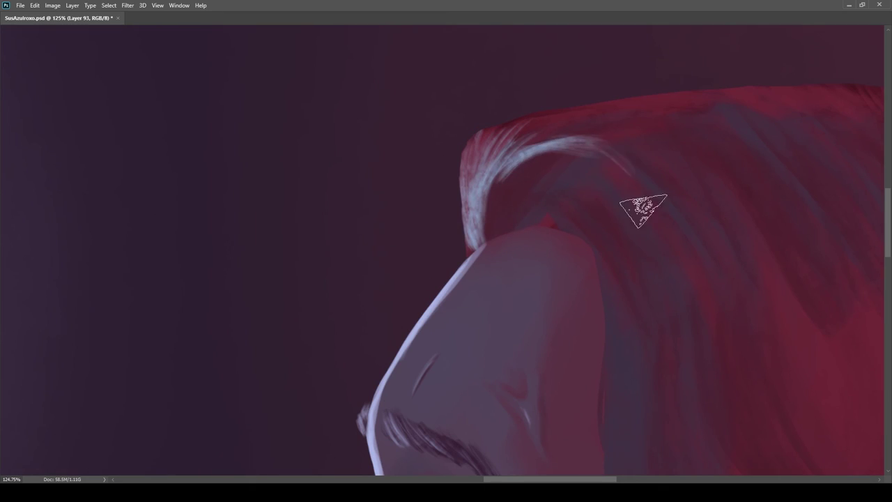
scroll(484, 183, down, 4)
scroll(481, 167, up, 1)
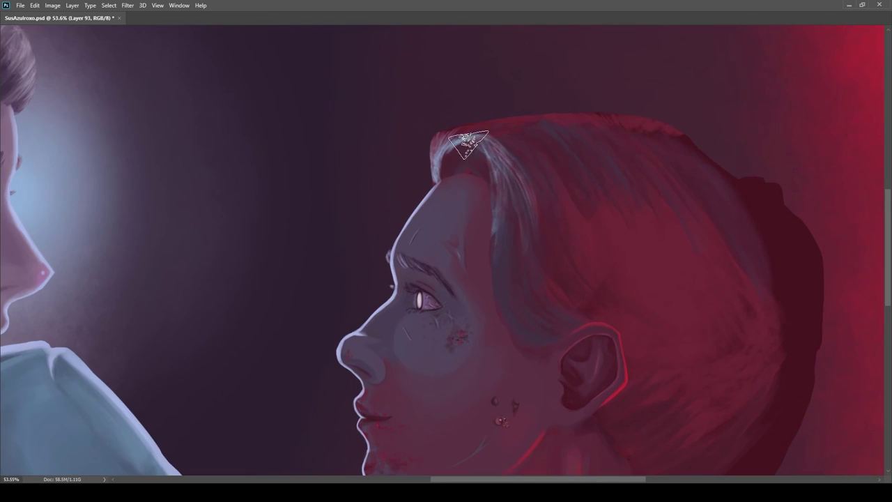
scroll(530, 123, down, 4)
scroll(629, 113, up, 3)
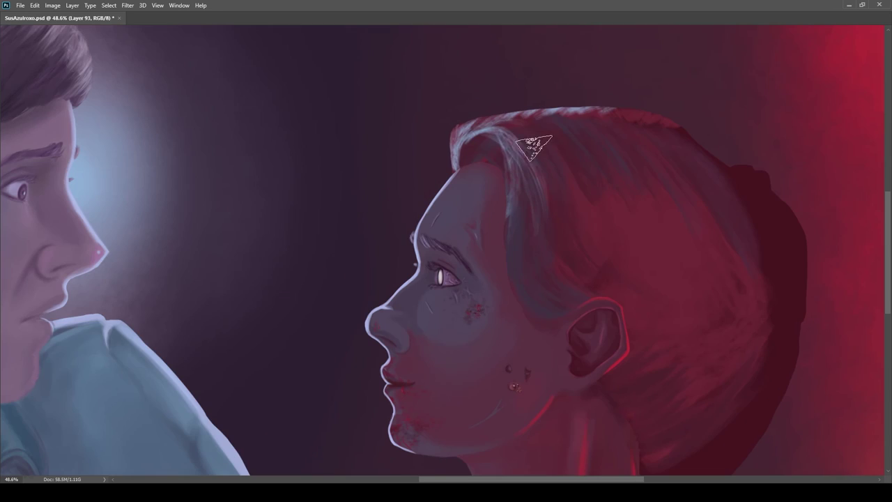
scroll(584, 139, up, 3)
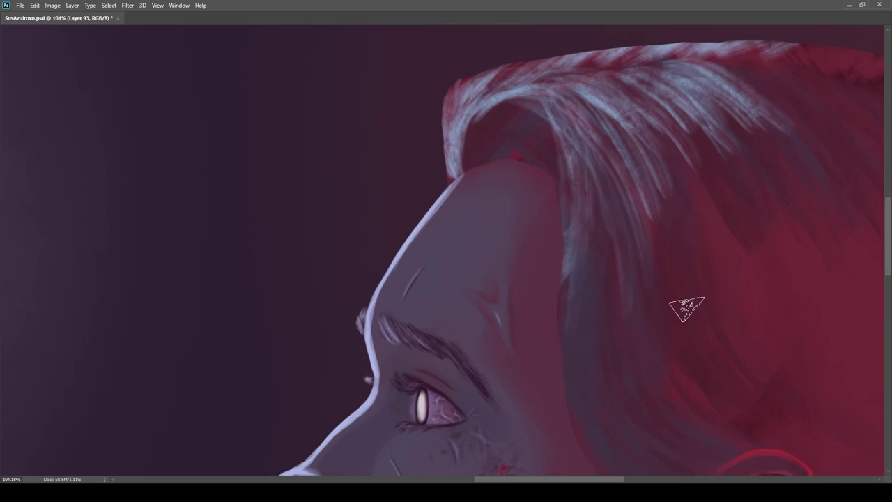
Step: Extend pale wisps past the front of the quiff, merge the highlight layer down and touch up where the hair meets the forehead rim light
scroll(454, 190, up, 1)
drag(440, 114, 441, 177)
key(ctrl+e)
drag(428, 237, 379, 229)
drag(440, 215, 474, 208)
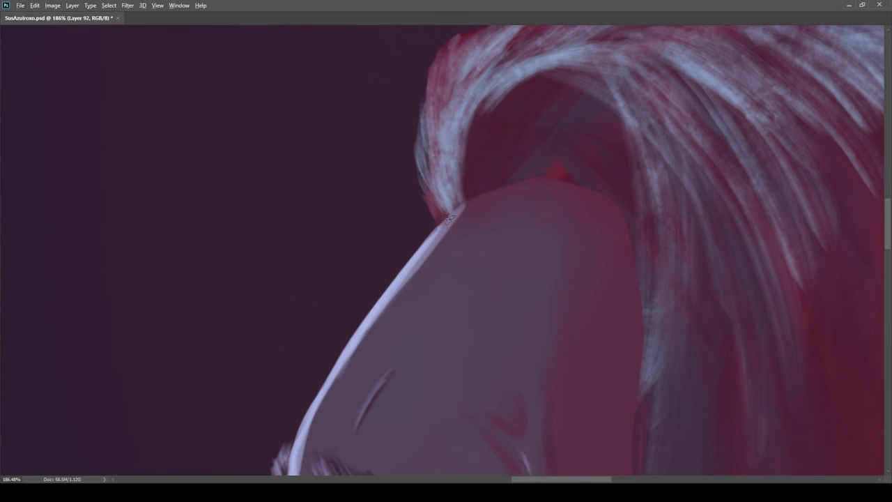
scroll(452, 213, up, 2)
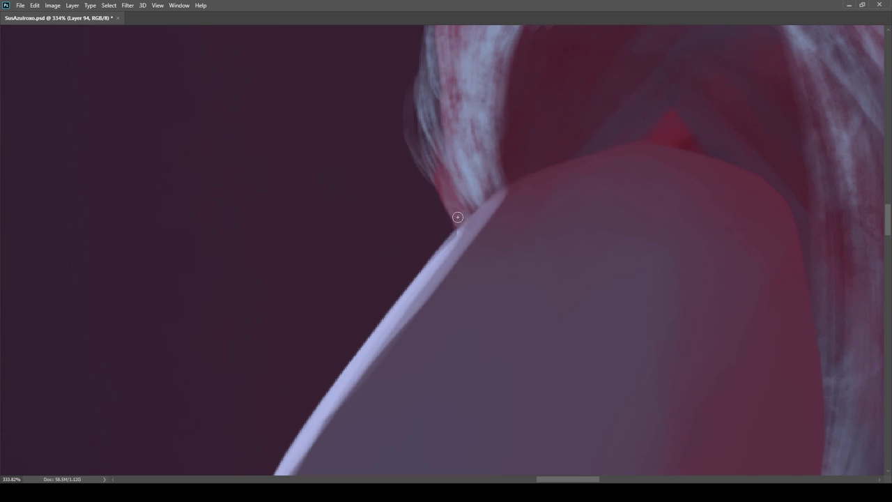
Step: Paint muted purple and red strands on a new layer across the back of the red-lit character's hair
scroll(421, 167, down, 3)
scroll(488, 170, down, 6)
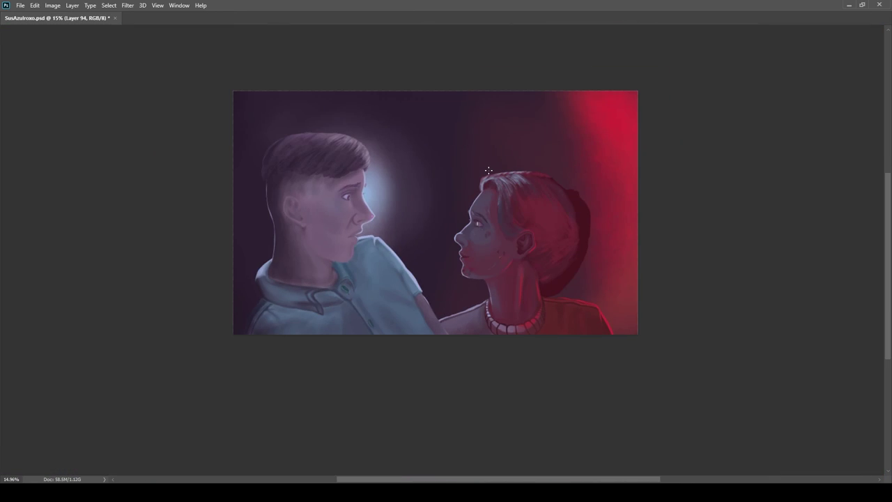
scroll(529, 198, up, 5)
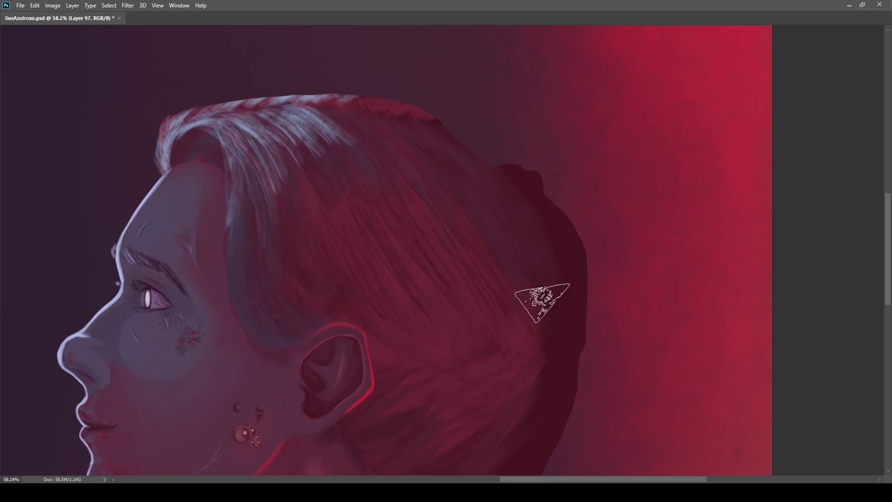
drag(481, 363, 460, 209)
drag(573, 324, 547, 286)
scroll(547, 286, up, 2)
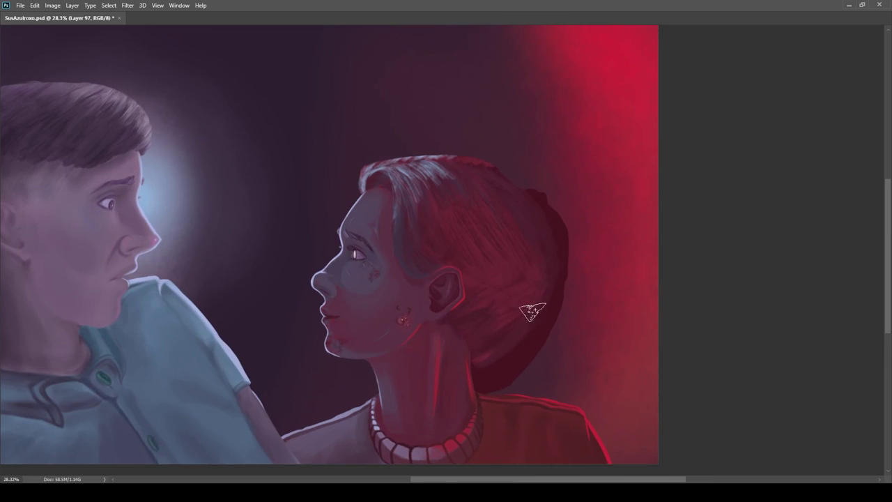
drag(516, 370, 561, 364)
drag(575, 103, 496, 201)
drag(572, 276, 522, 278)
scroll(484, 171, up, 2)
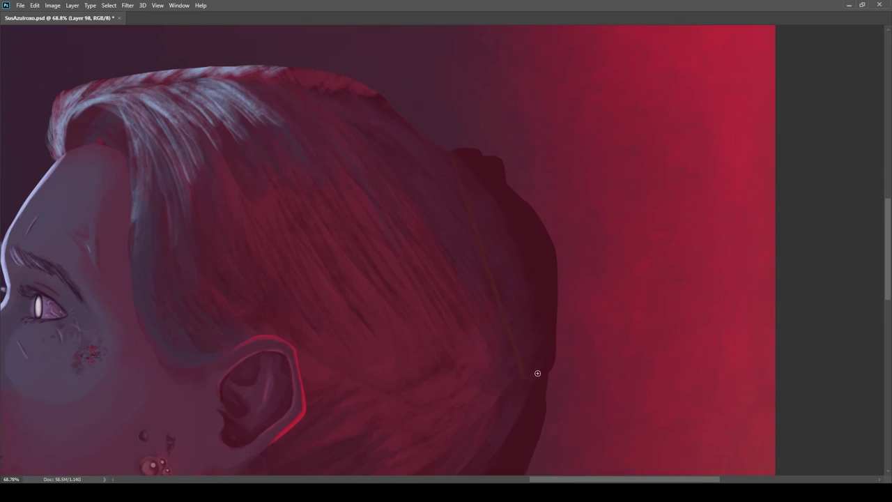
Step: Block in a slanted brown hair clip on a new layer at the back of the red-lit character's head
drag(496, 162, 495, 196)
drag(472, 137, 514, 249)
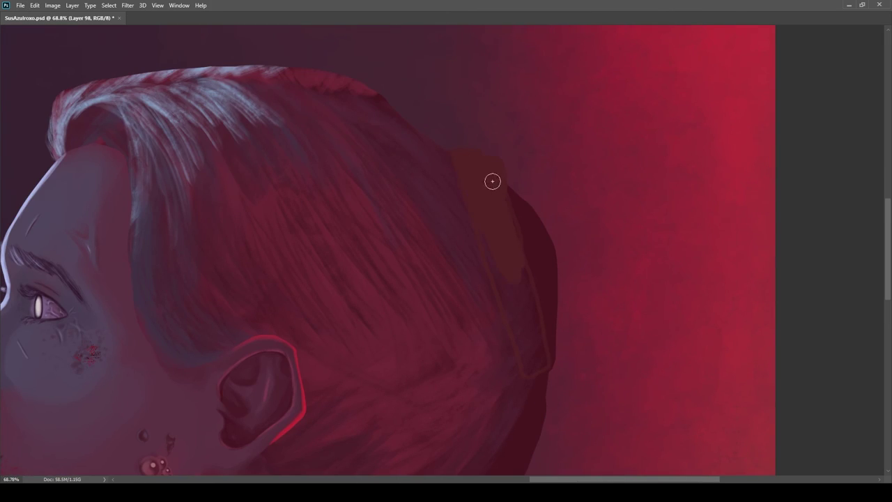
drag(465, 209, 508, 322)
scroll(485, 166, down, 2)
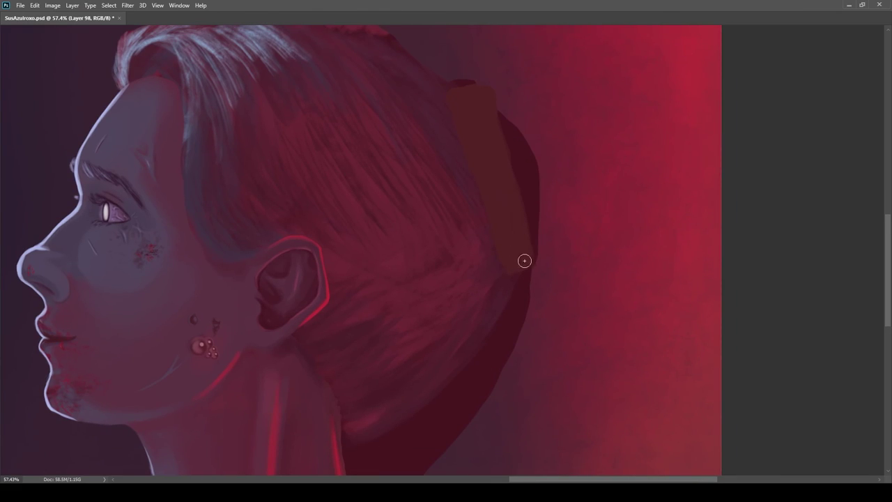
scroll(527, 262, down, 5)
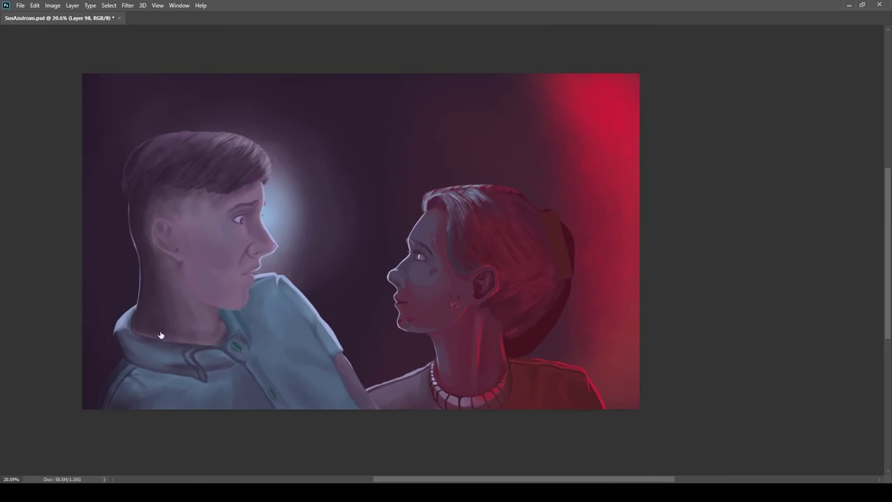
Step: Shade the hair clip lengthwise with lighter brown on its front side and bright red streaks along its back edge
scroll(515, 258, up, 2)
scroll(627, 209, up, 2)
scroll(593, 209, up, 1)
scroll(487, 139, up, 1)
alt+click(484, 219)
drag(468, 272, 442, 122)
key(ctrl+z)
drag(479, 328, 431, 114)
scroll(508, 331, down, 3)
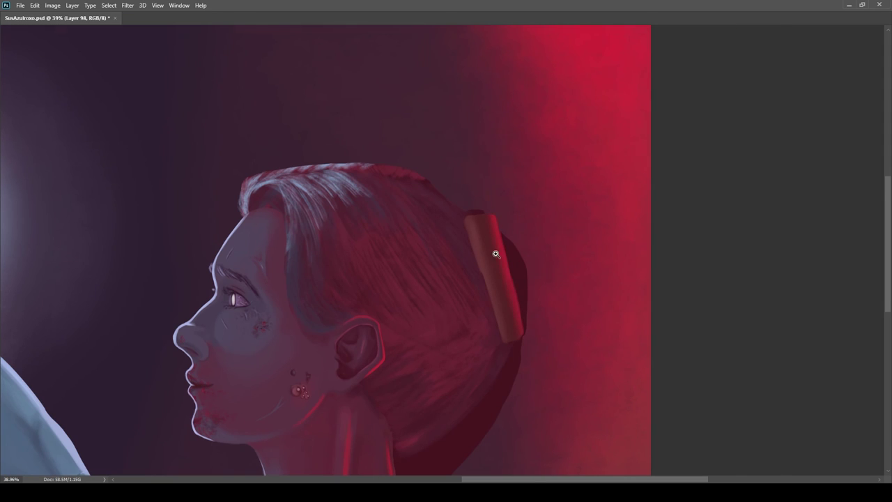
scroll(495, 254, up, 3)
scroll(475, 174, up, 2)
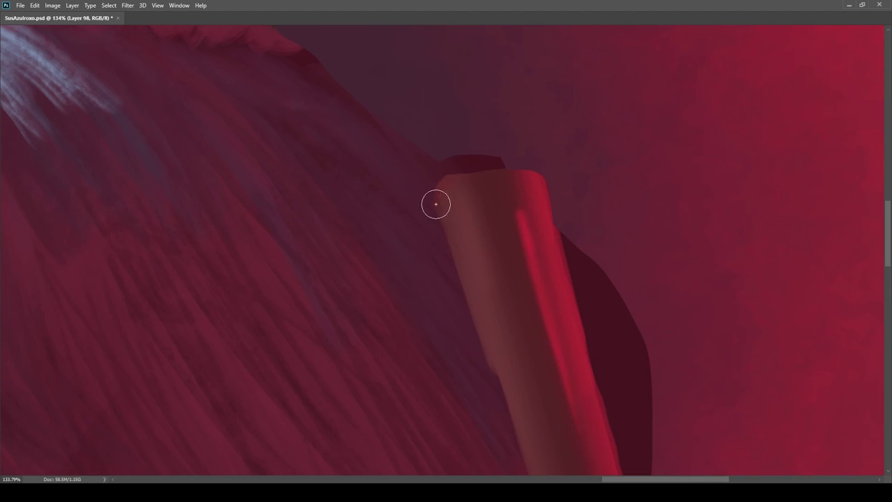
Step: Soften the hair clip's front edge into the hair and darken its top and bottom ends with soft shading
scroll(432, 191, down, 5)
scroll(489, 270, up, 3)
scroll(489, 269, up, 3)
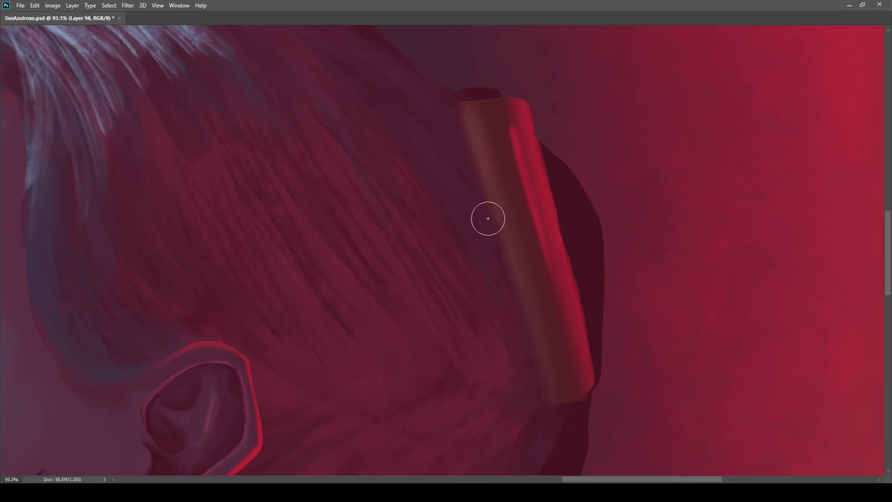
scroll(527, 319, down, 4)
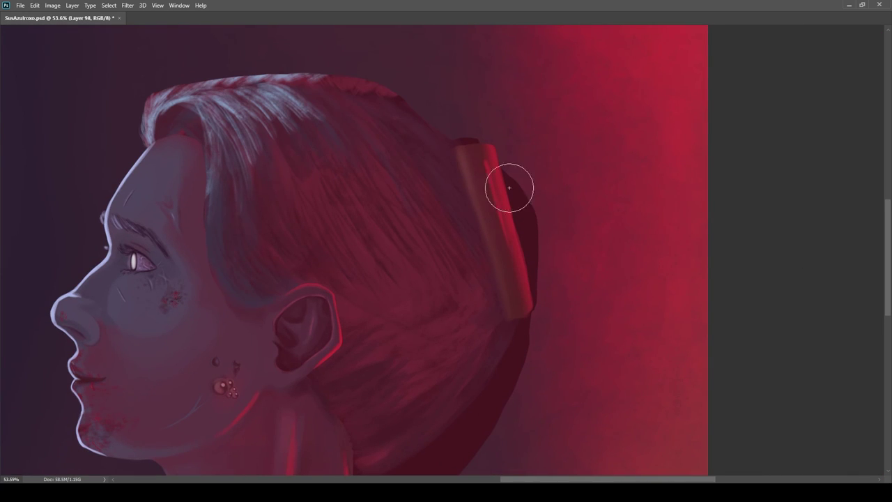
scroll(480, 142, down, 5)
scroll(457, 222, up, 5)
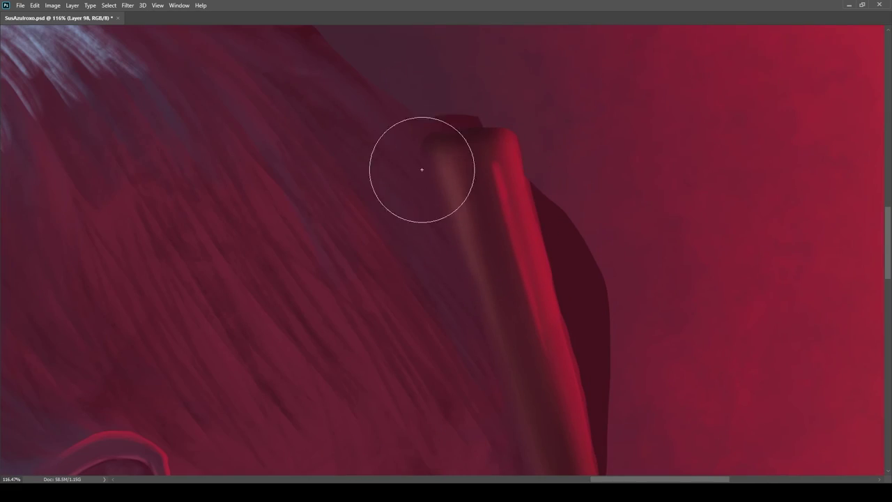
scroll(483, 279, down, 3)
scroll(487, 334, up, 1)
scroll(516, 343, down, 3)
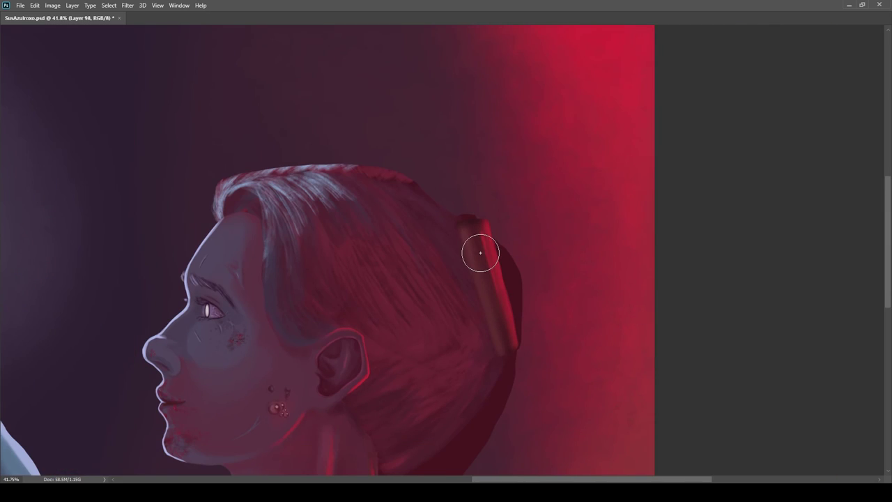
scroll(518, 355, up, 4)
scroll(467, 235, down, 3)
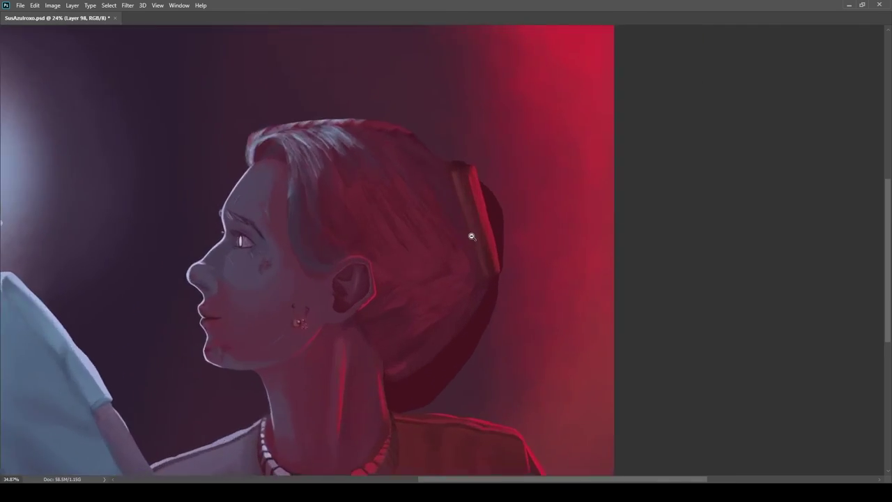
scroll(474, 200, up, 3)
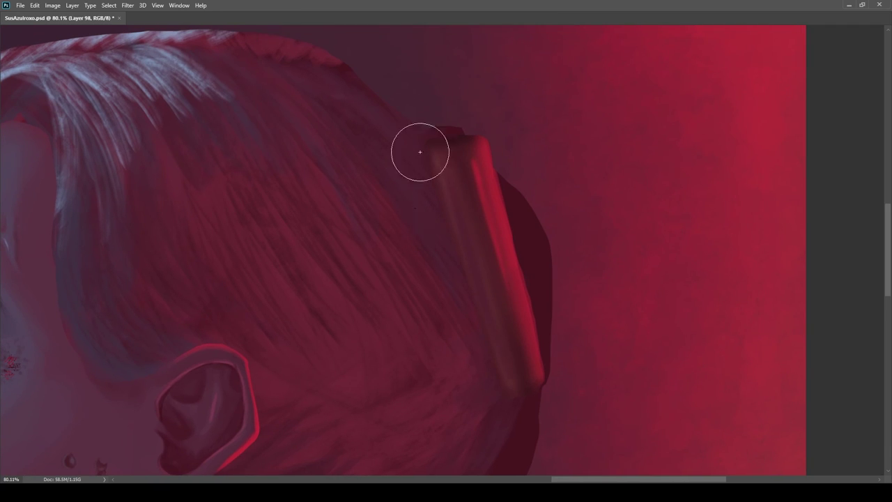
scroll(448, 318, down, 4)
scroll(553, 272, up, 3)
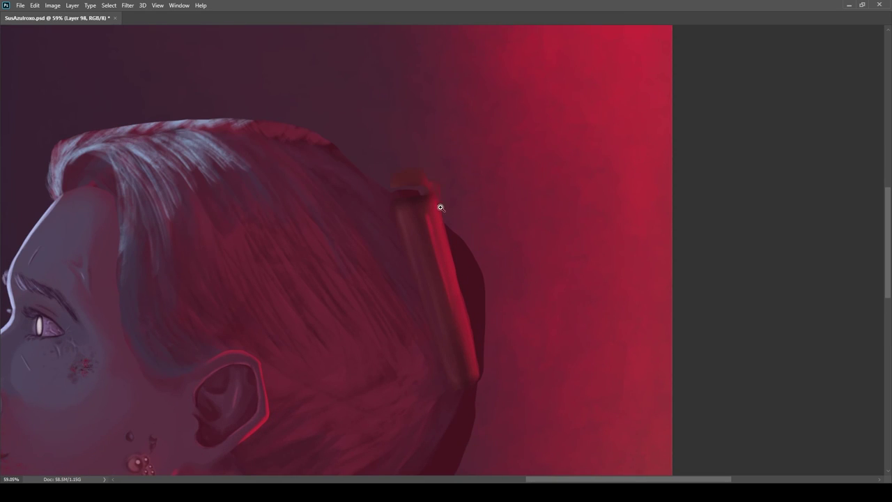
scroll(486, 220, up, 4)
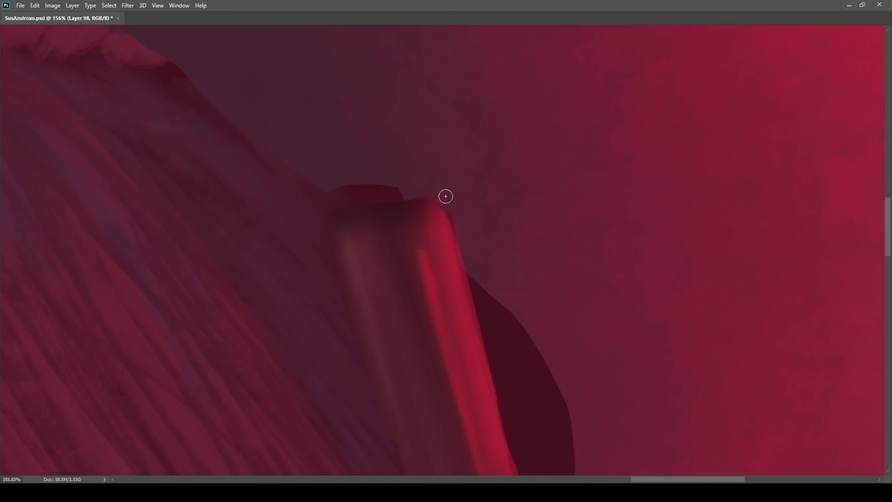
Step: Paint small rounded red bumps on a new layer down the upper part of the hair clip's back edge
key(r)
drag(463, 241, 364, 215)
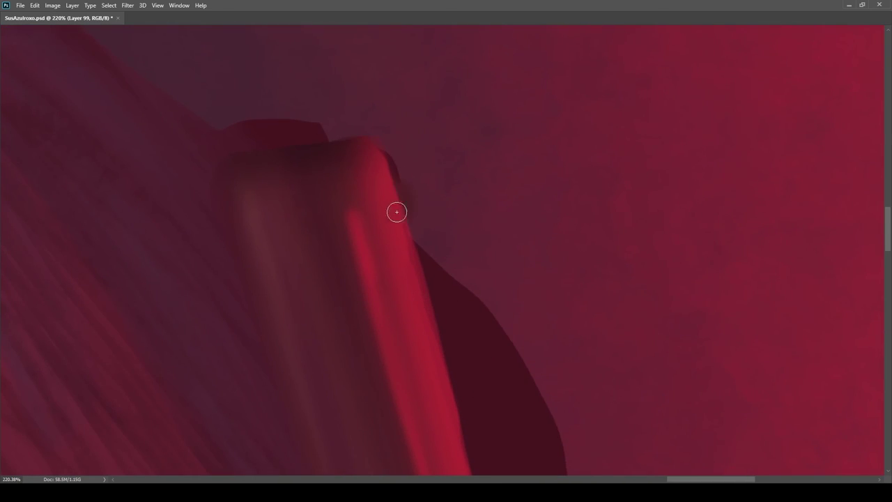
mouse_move(396, 218)
mouse_down()
mouse_move(372, 159)
mouse_move(383, 159)
mouse_up()
mouse_move(420, 210)
mouse_down()
mouse_move(167, 412)
mouse_move(428, 178)
mouse_move(407, 161)
mouse_up()
drag(407, 185, 417, 199)
mouse_move(374, 76)
mouse_down()
mouse_move(409, 165)
mouse_move(411, 195)
mouse_move(379, 98)
mouse_up()
drag(383, 139, 399, 190)
Step: Continue the scalloped red trim along the lower back edge of the hair clip to its bottom corner
scroll(411, 197, down, 3)
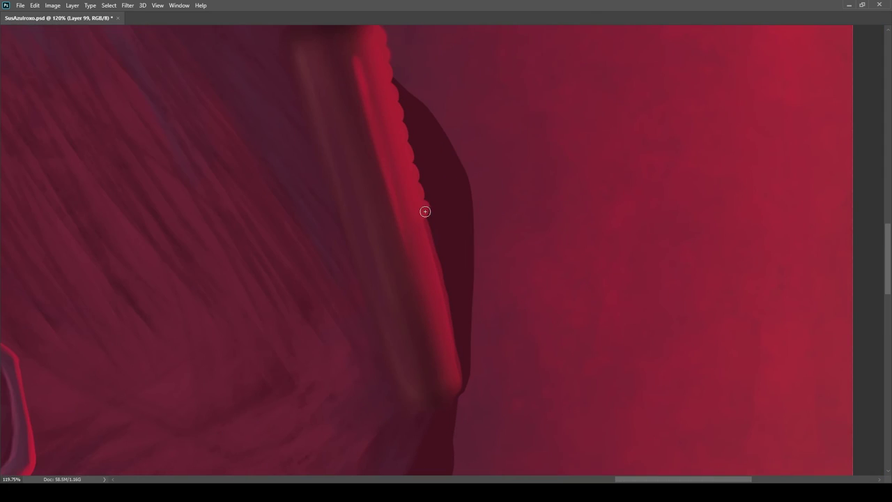
drag(438, 267, 446, 294)
drag(445, 287, 436, 253)
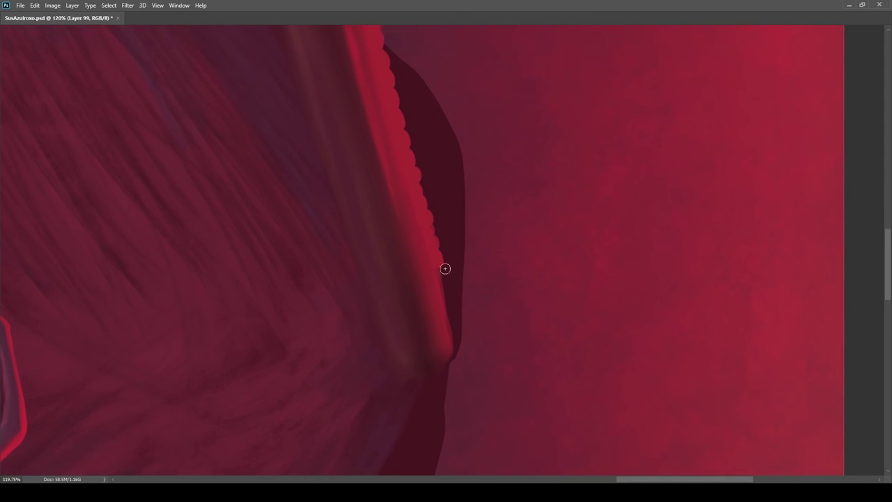
drag(455, 342, 453, 358)
mouse_move(481, 359)
mouse_down()
mouse_move(392, 326)
mouse_move(562, 244)
mouse_move(732, 370)
mouse_up()
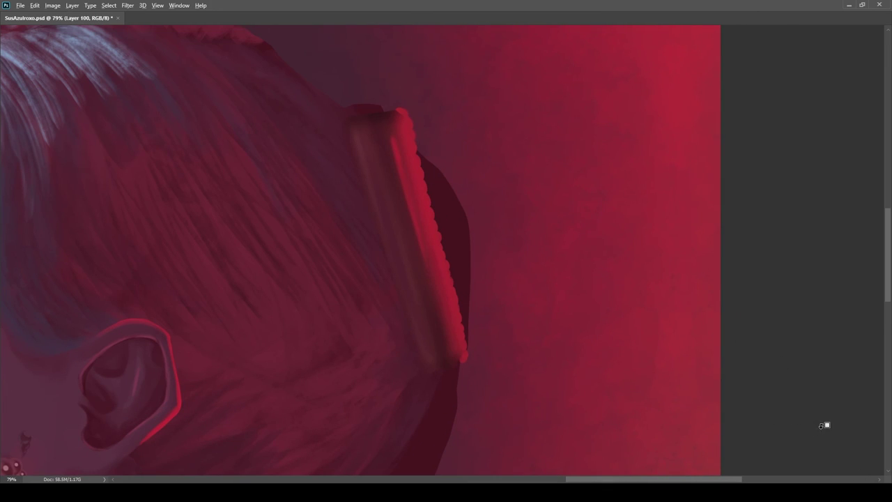
Step: Paint dark red shading on a new layer between the clip's bright streak and its scalloped trim, narrowing the bumps into small beads
scroll(444, 298, up, 3)
alt+click(456, 308)
scroll(469, 331, down, 3)
scroll(429, 189, up, 3)
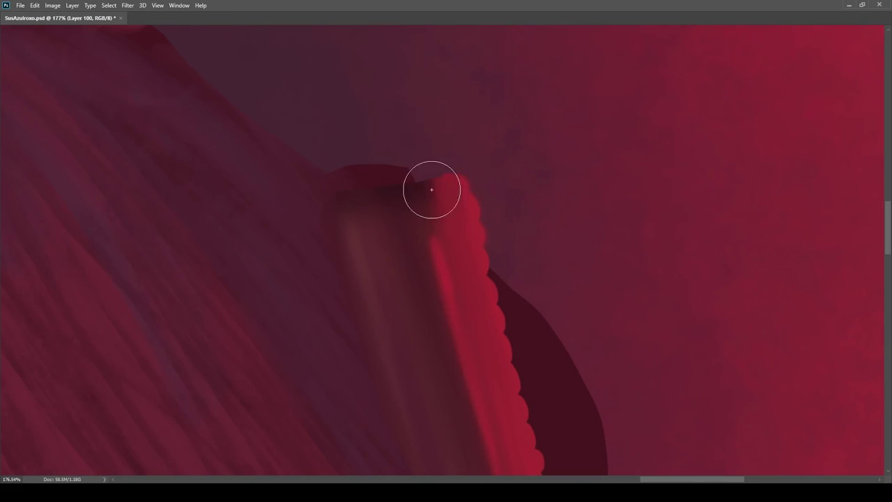
scroll(481, 210, down, 4)
scroll(466, 174, up, 1)
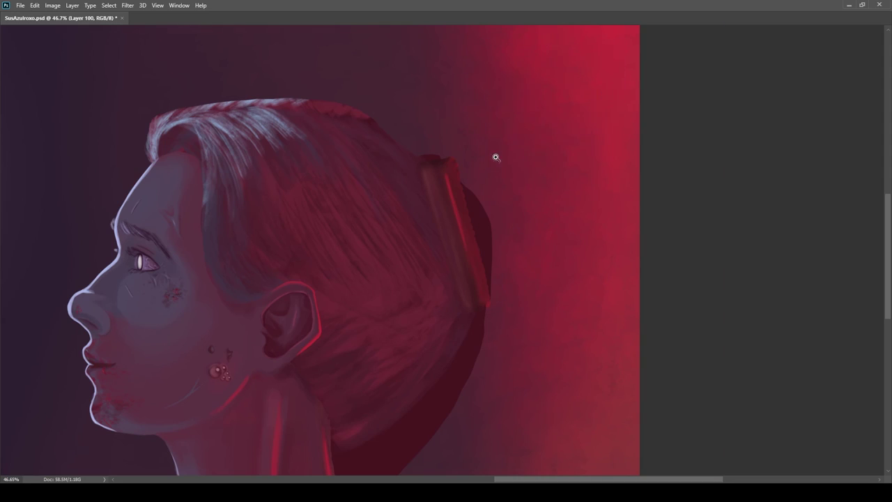
scroll(346, 175, up, 3)
scroll(355, 215, down, 4)
scroll(434, 331, up, 4)
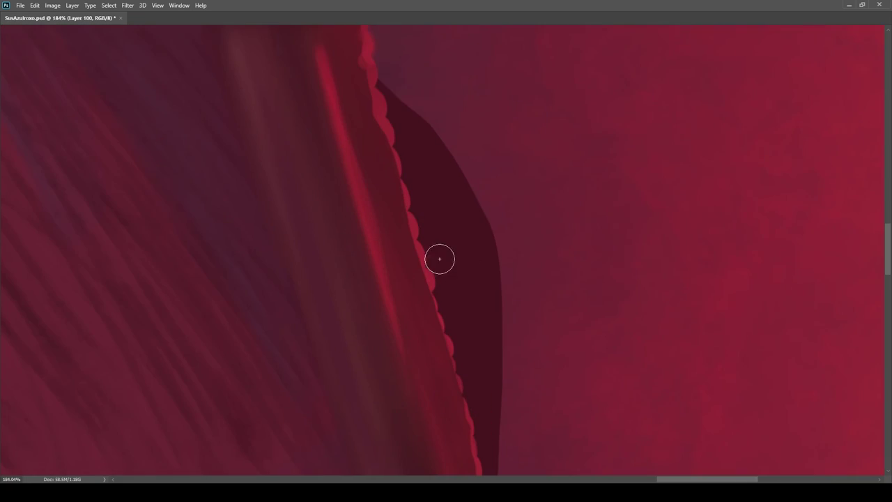
Step: Dot pale pink highlights on the upper trim beads and lighten the red streak on the hair clip with pink
scroll(441, 258, up, 2)
scroll(384, 353, down, 4)
scroll(457, 171, up, 4)
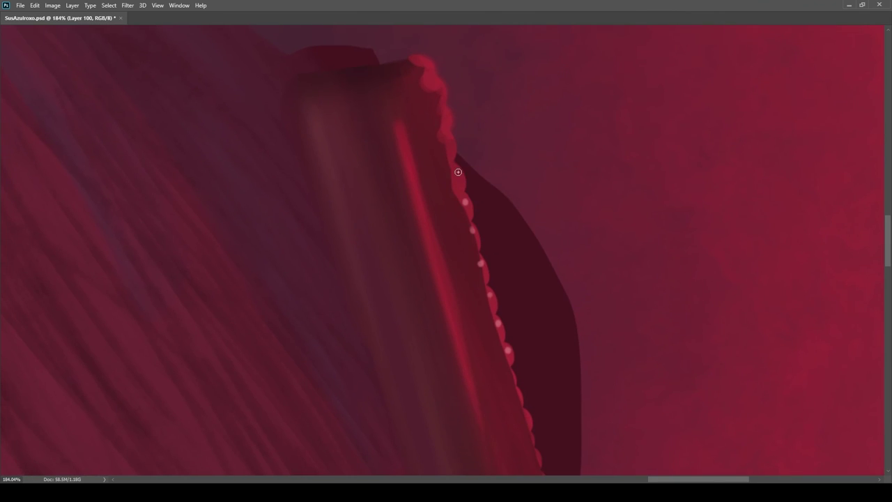
scroll(449, 174, down, 4)
scroll(417, 141, up, 2)
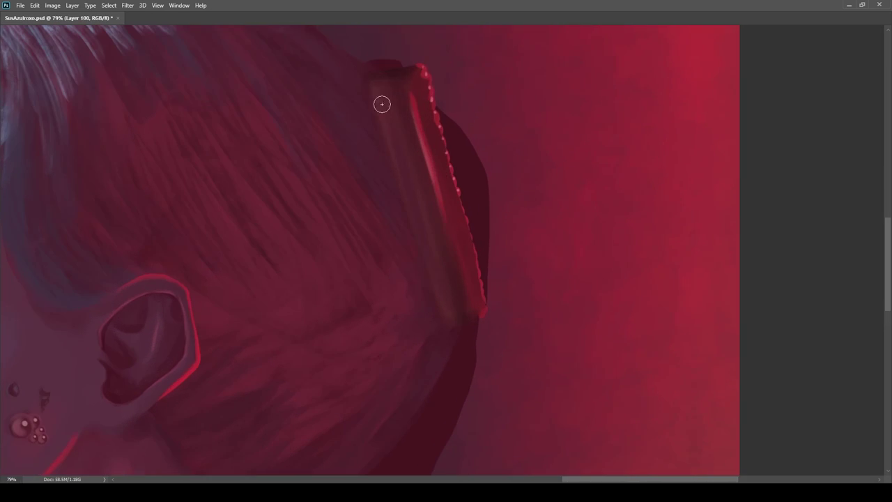
Step: Add pale pink highlight dots to the beads along the lower half of the hair clip's trim
scroll(493, 245, up, 4)
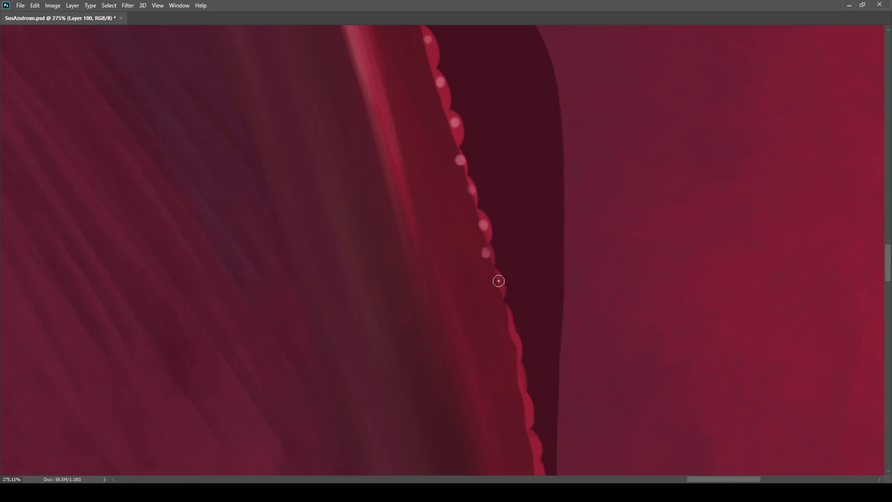
click(499, 281)
drag(506, 315, 480, 230)
click(488, 254)
drag(505, 294, 488, 241)
click(474, 233)
drag(503, 373, 487, 295)
click(491, 322)
click(486, 280)
Step: Shade the front side of the hair clip with darker tones where it meets the hair, using new layers
scroll(521, 253, down, 5)
scroll(841, 427, up, 4)
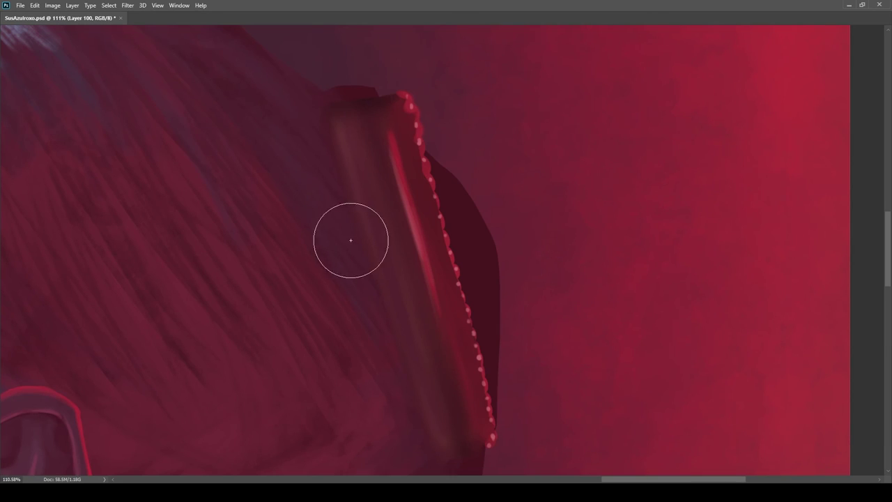
scroll(646, 279, down, 5)
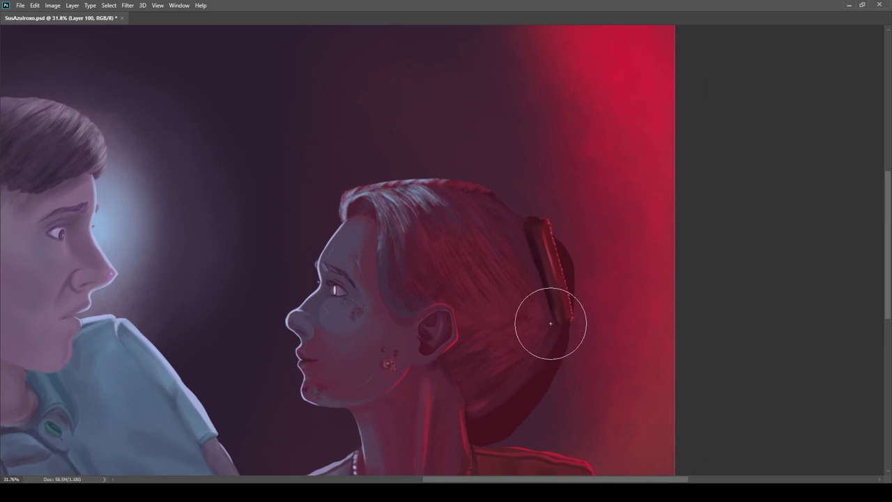
scroll(547, 338, down, 4)
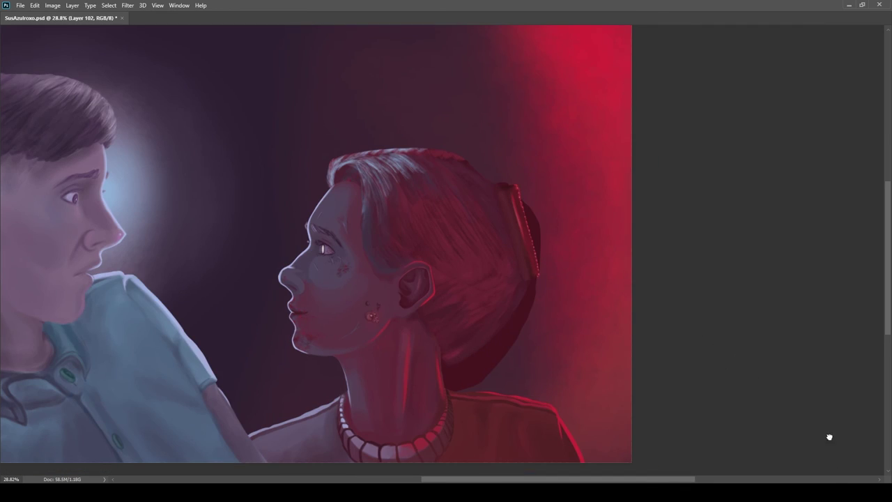
scroll(503, 212, up, 2)
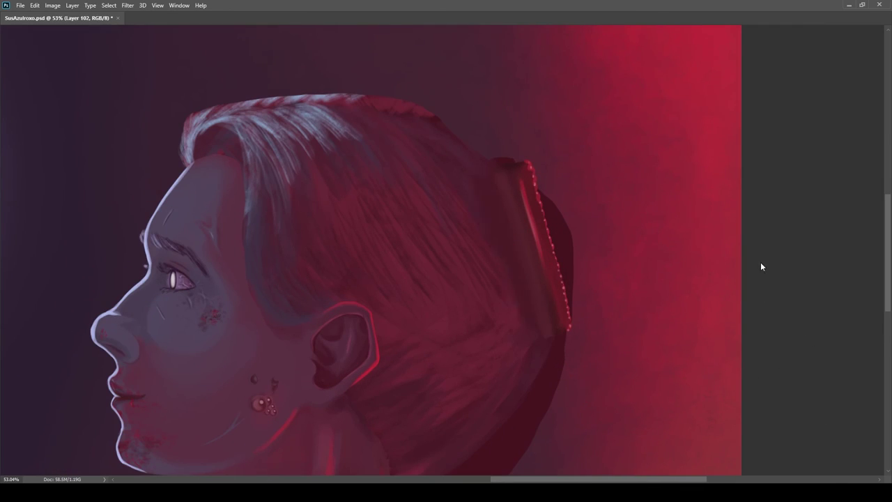
Step: On a new layer, paint muted red strokes over the dark hair mass behind the neck, with brighter red along its lower edge
drag(664, 306, 633, 298)
drag(541, 418, 550, 309)
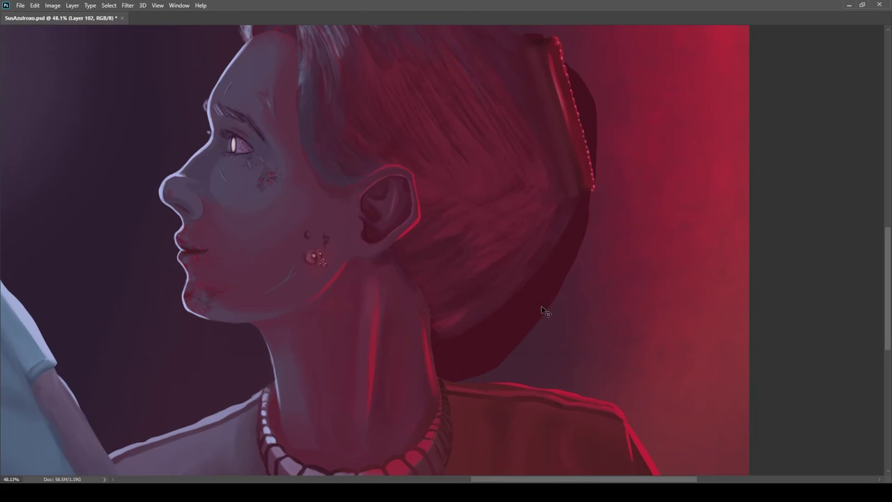
scroll(800, 410, down, 2)
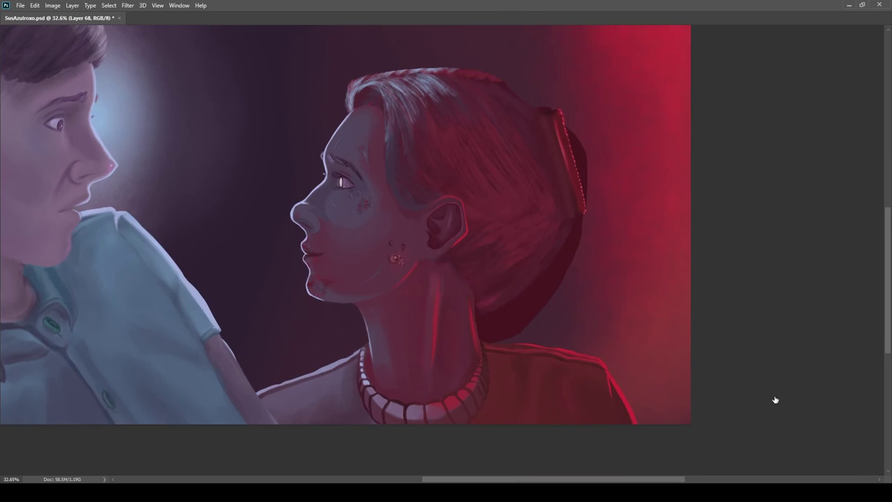
scroll(585, 268, up, 2)
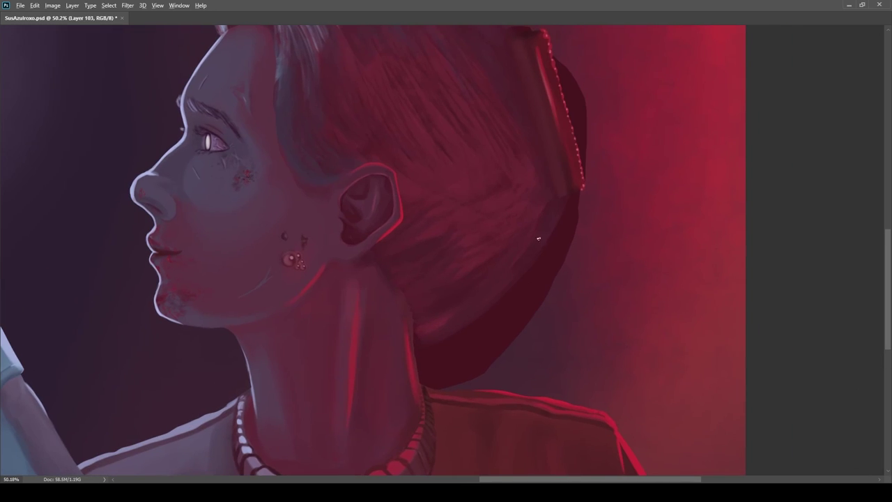
alt+click(489, 253)
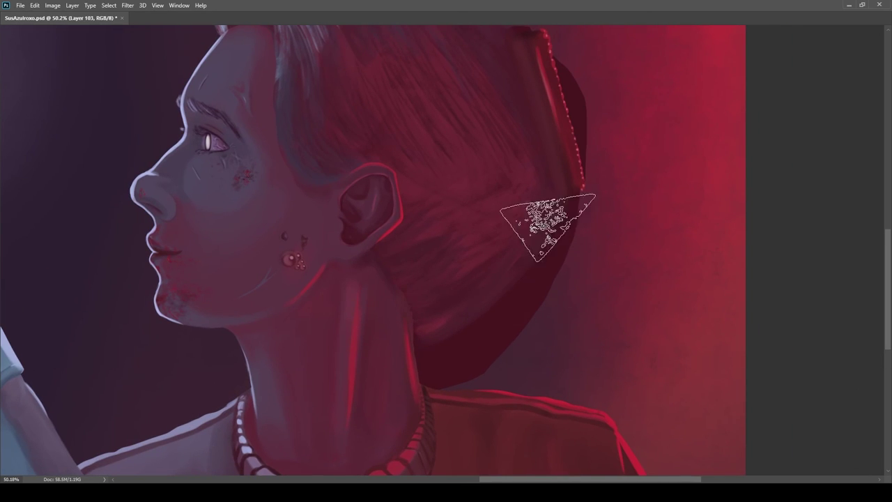
drag(538, 244, 478, 329)
drag(426, 371, 492, 361)
alt+click(430, 329)
drag(509, 277, 463, 329)
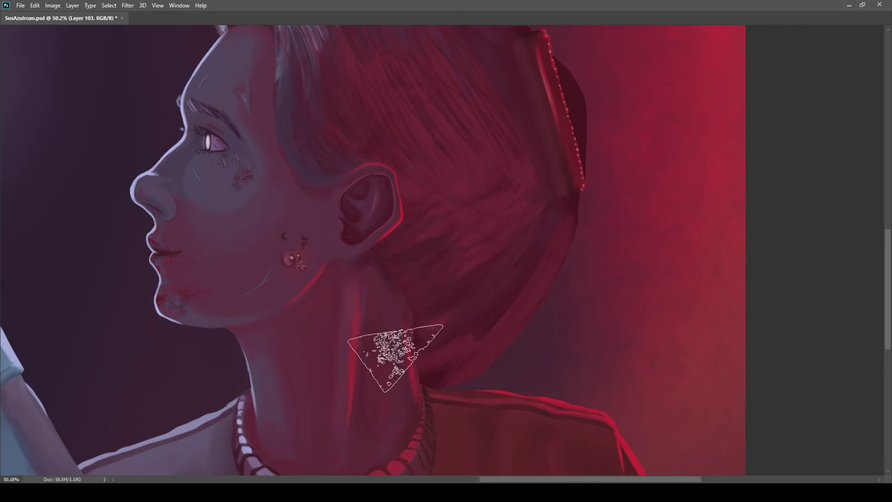
scroll(432, 376, down, 2)
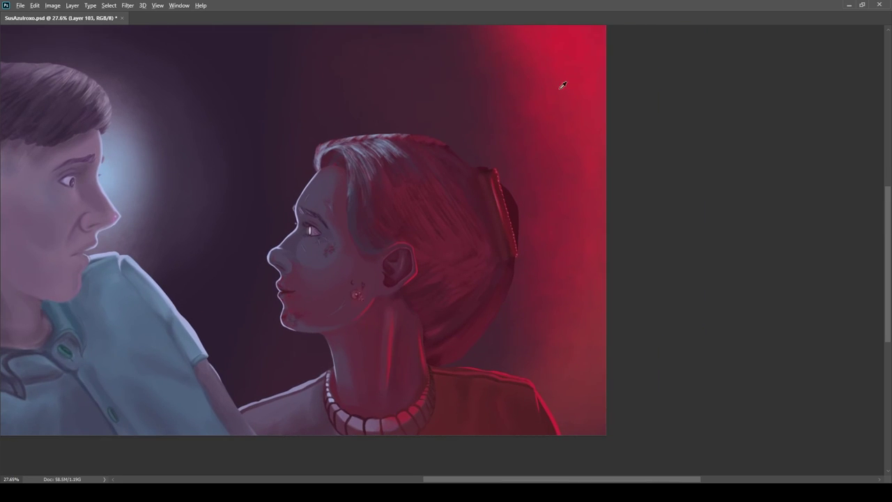
scroll(459, 356, up, 2)
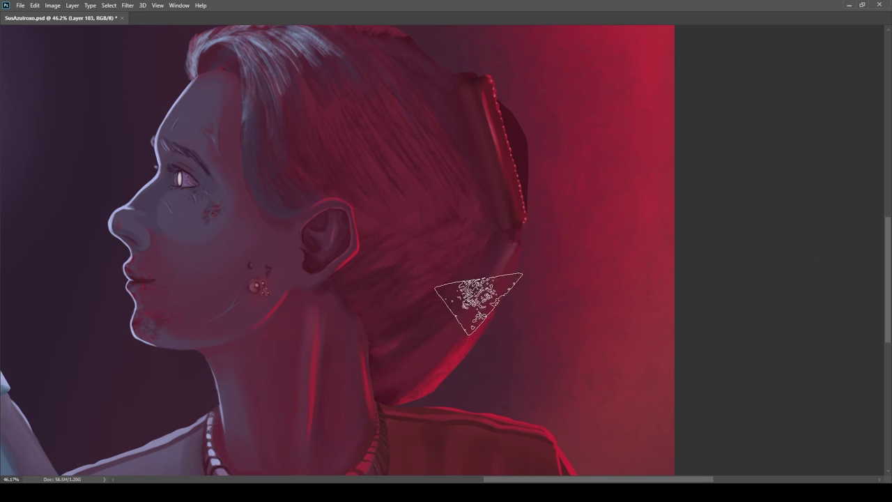
scroll(473, 353, down, 2)
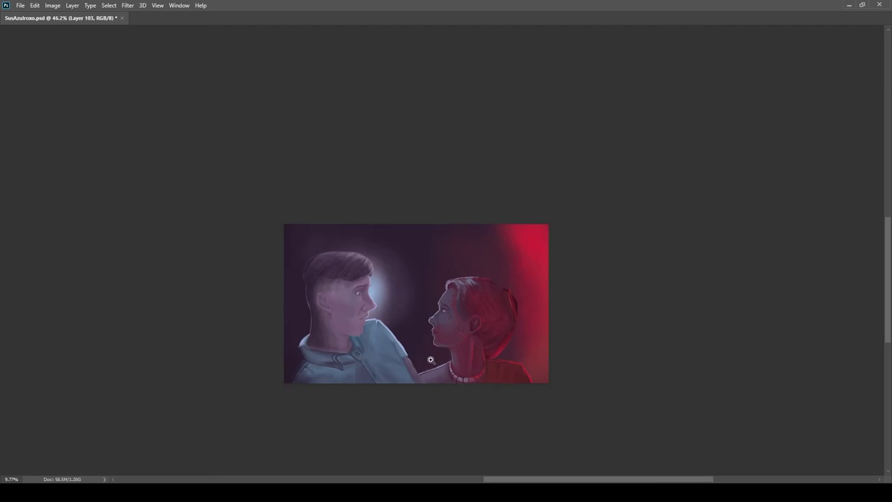
Step: Lasso the lower back edge of the hair down to the collar and fill the area with dark red
scroll(528, 350, up, 4)
key(l)
drag(571, 105, 410, 412)
drag(330, 424, 303, 417)
key(alt+BackSpace)
key(ctrl+d)
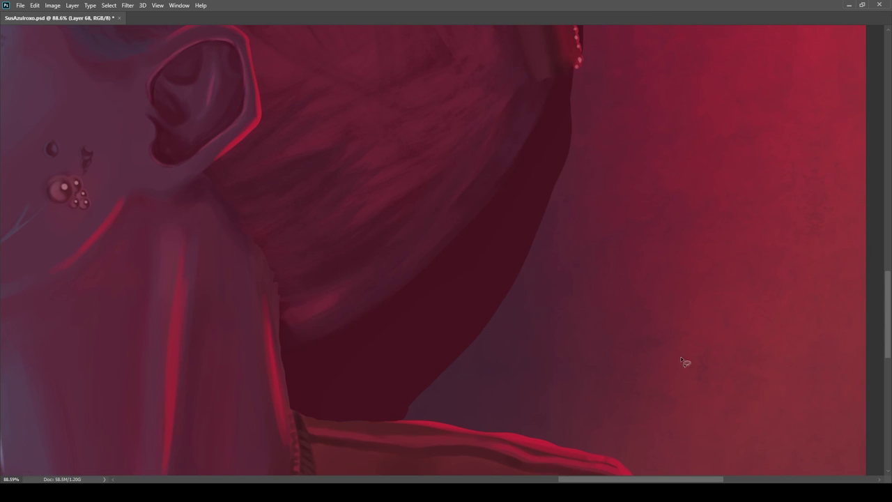
Step: Clean up the edges of the dark hair base with the Eraser along the collar, nape and outer back contour
scroll(552, 361, up, 2)
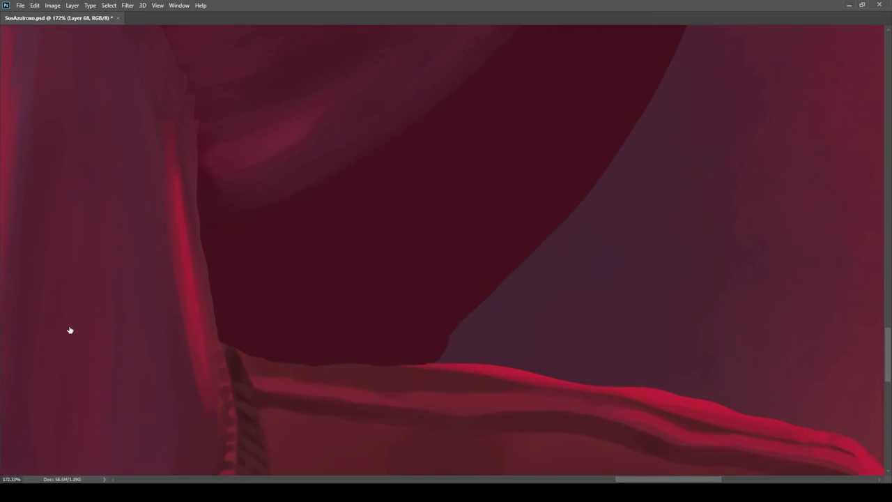
key(e)
scroll(424, 410, up, 2)
scroll(333, 254, down, 6)
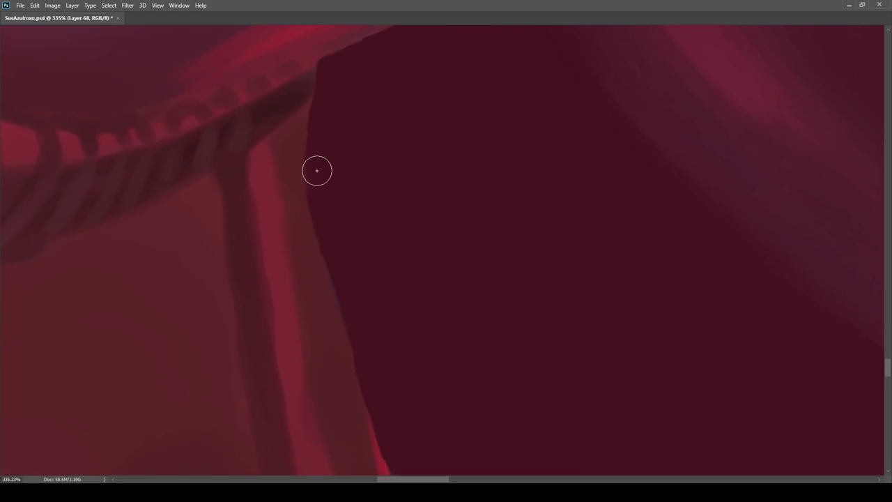
scroll(492, 221, up, 3)
scroll(483, 149, down, 4)
drag(482, 149, 477, 229)
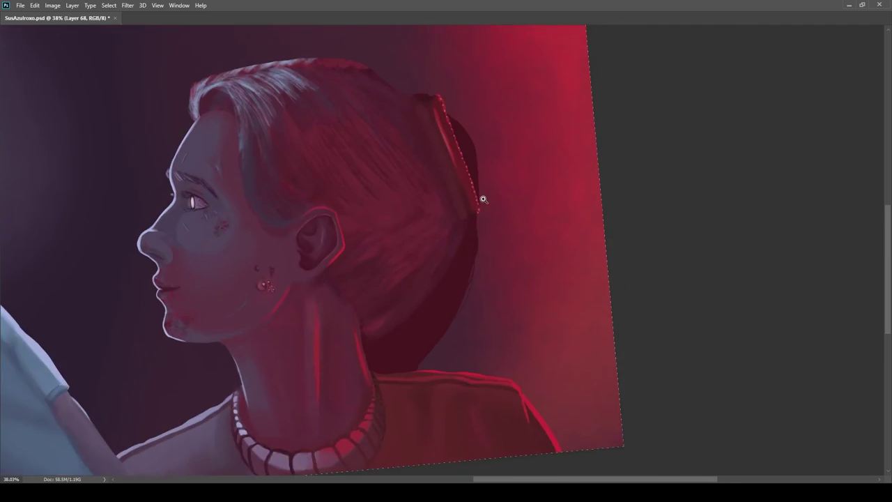
drag(435, 157, 481, 203)
scroll(336, 168, up, 5)
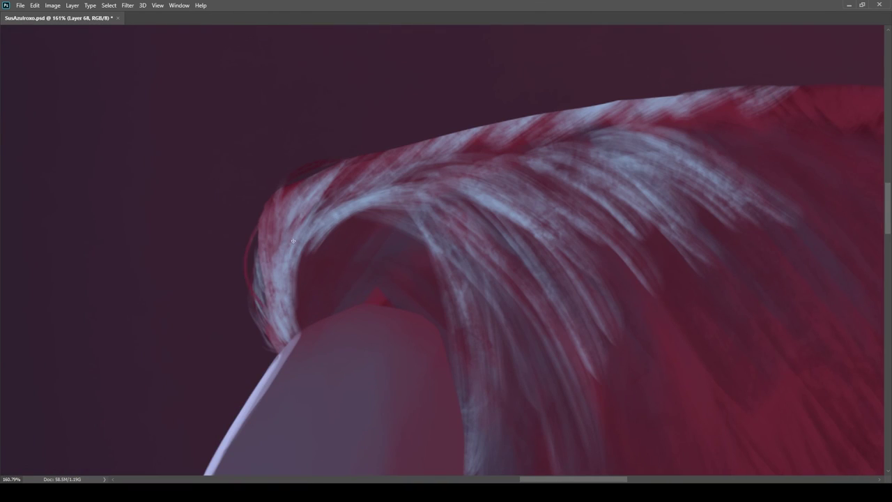
scroll(244, 255, down, 3)
scroll(502, 294, up, 2)
scroll(510, 243, down, 5)
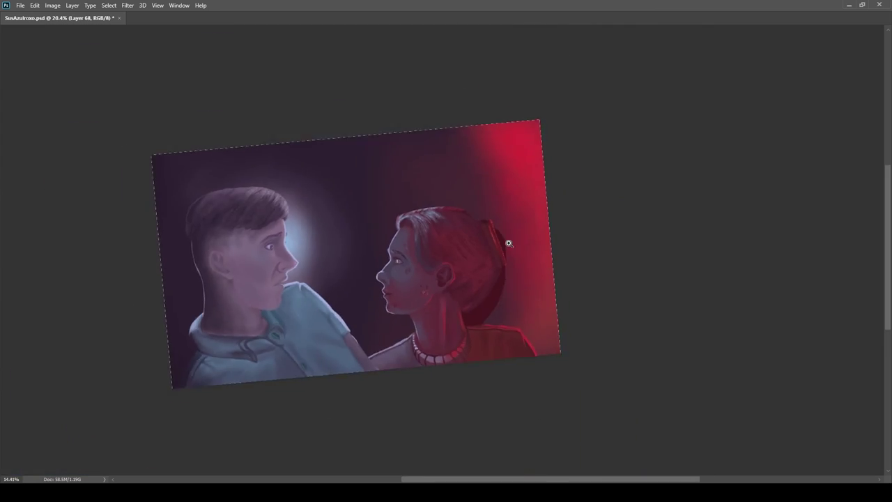
Step: Paint bright red strands along the outer side of the lower hair and dark strands along its inner fold on a new layer
scroll(511, 243, up, 6)
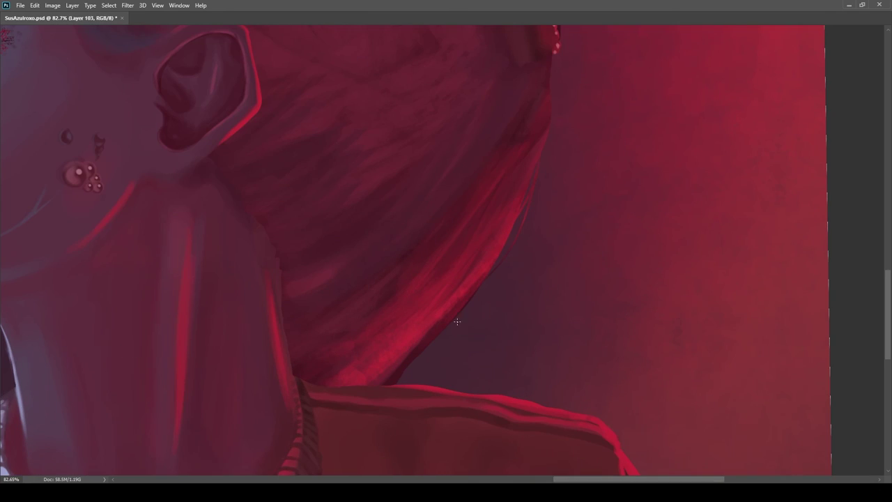
scroll(433, 334, down, 2)
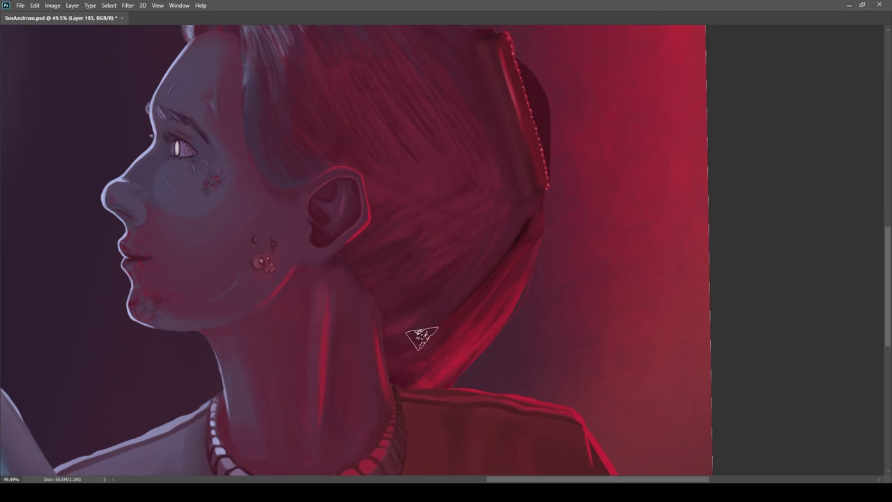
scroll(402, 322, down, 3)
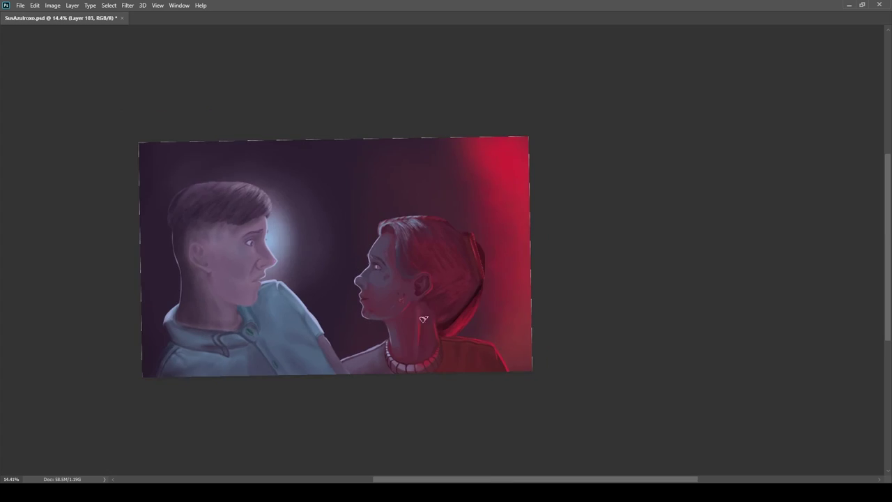
scroll(402, 322, up, 3)
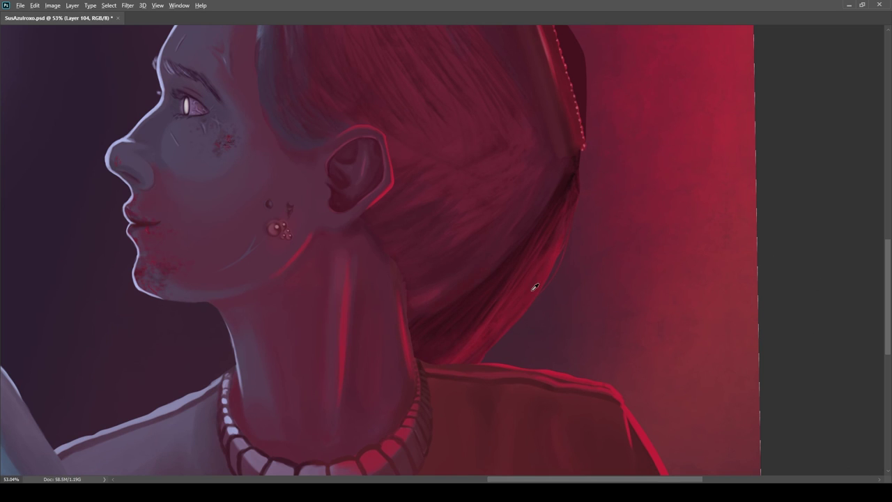
scroll(699, 171, down, 3)
Step: On a new layer, paint bright red highlights on the hair edge above the dark fold, from the nape up toward the clip
scroll(530, 321, up, 5)
drag(557, 358, 500, 261)
key(ctrl+alt+shift+n)
drag(418, 366, 495, 326)
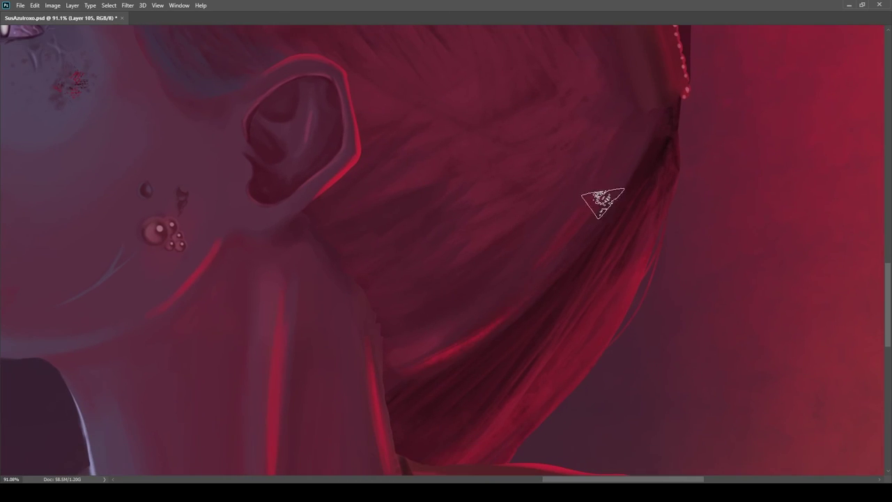
drag(537, 274, 618, 199)
scroll(567, 243, down, 4)
scroll(568, 244, up, 4)
drag(567, 251, 502, 306)
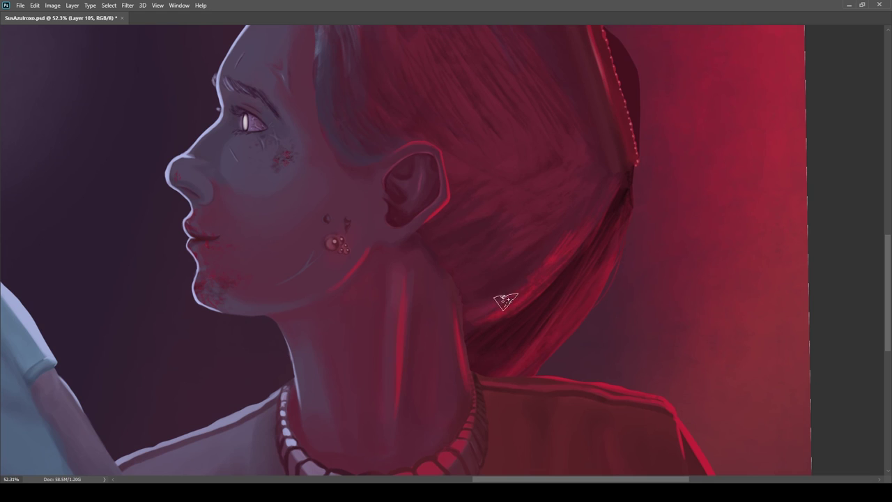
scroll(581, 216, up, 2)
drag(538, 42, 504, 206)
scroll(503, 206, down, 4)
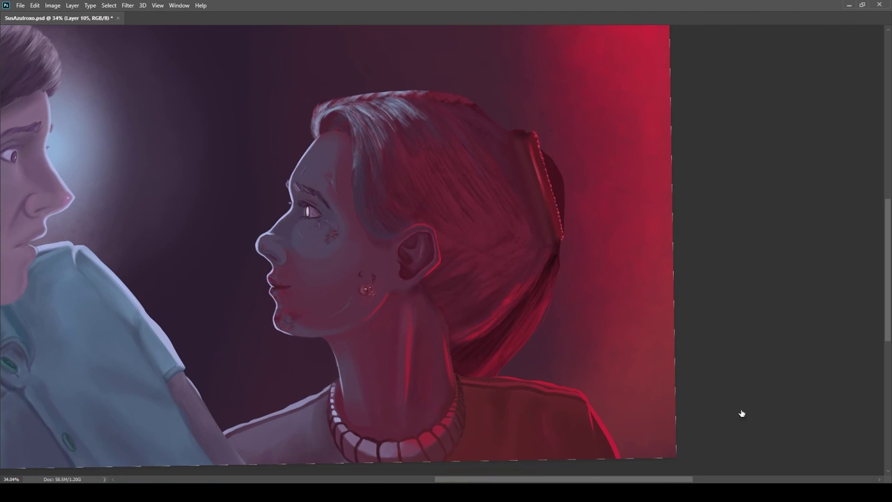
scroll(743, 412, down, 2)
Step: Tidy the lower hair strands where they meet the nape and collar
scroll(569, 362, up, 4)
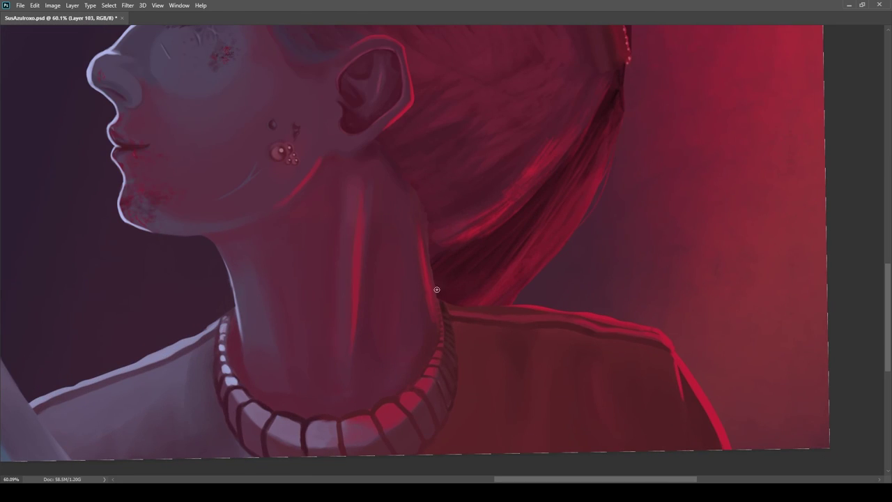
drag(457, 320, 487, 335)
scroll(442, 295, down, 3)
Step: Remove the dark bump of hair base above the clip so its top edge is straight
scroll(558, 181, up, 6)
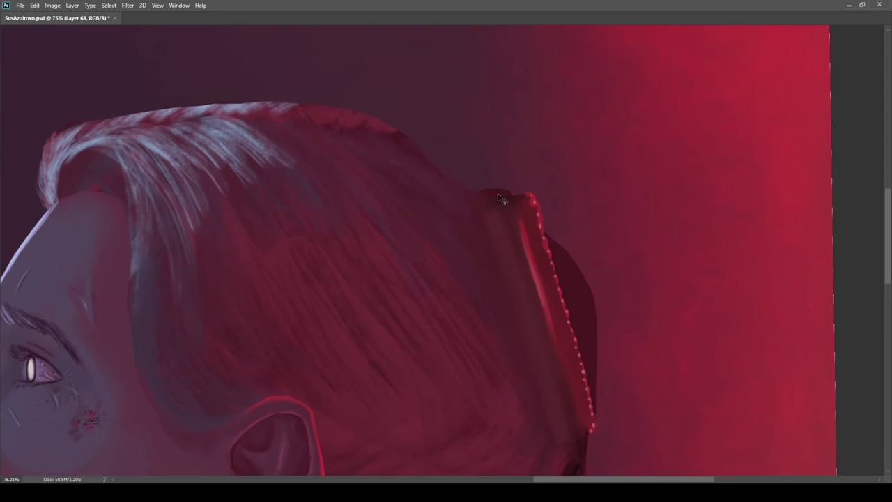
key(b)
key(r)
drag(600, 212, 362, 149)
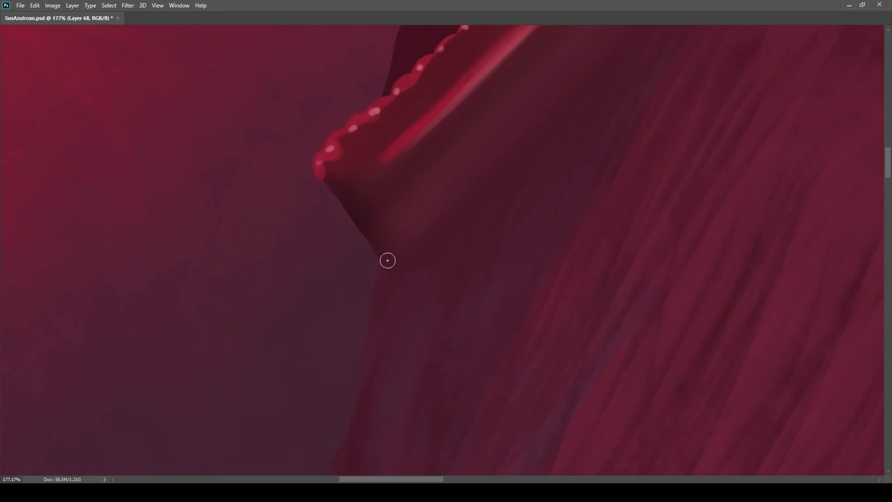
scroll(474, 195, down, 5)
Step: Rotate the canvas and texture the outer edge of the hair bun behind the clip with soft dark red strokes on a new layer
key(ctrl+a)
scroll(427, 289, up, 3)
scroll(427, 289, up, 4)
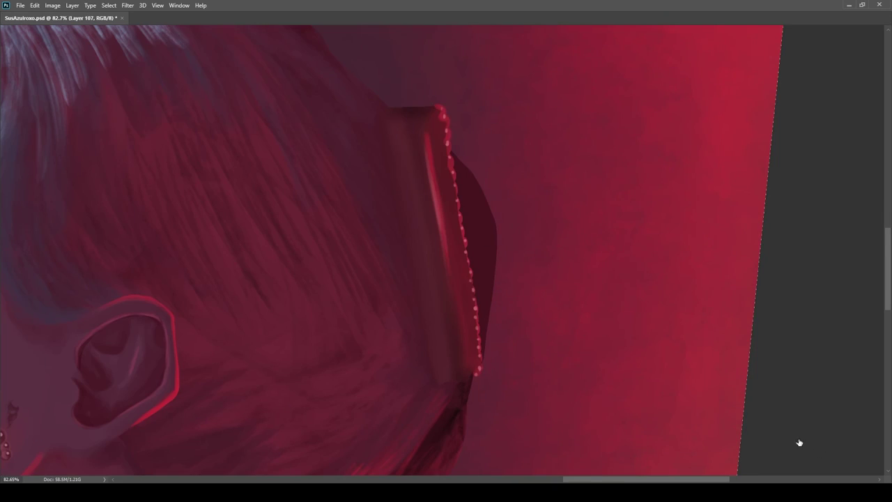
key(r)
drag(184, 328, 592, 446)
scroll(446, 251, up, 3)
mouse_move(367, 295)
mouse_down()
mouse_move(476, 196)
mouse_move(536, 212)
mouse_move(610, 171)
mouse_up()
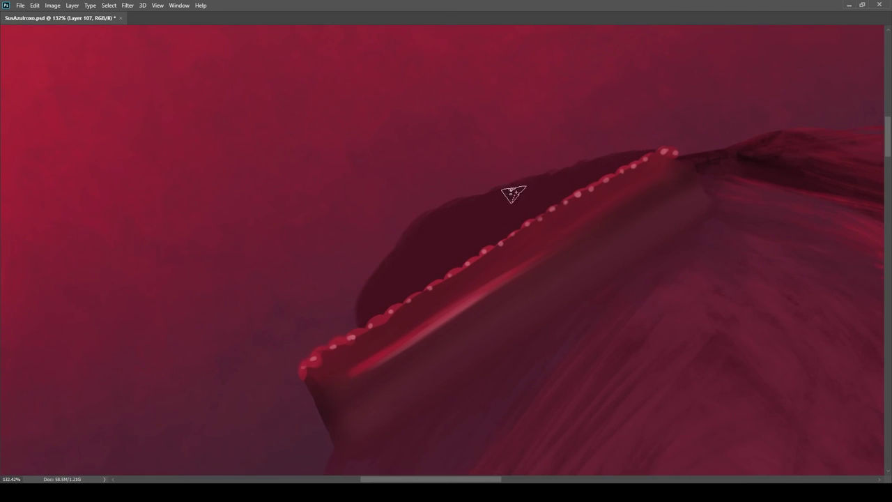
drag(366, 278, 381, 261)
Step: Paint red strands along the upper and lower outer edges of the bun behind the clip
key(r)
drag(504, 212, 485, 324)
scroll(486, 325, down, 5)
scroll(489, 307, up, 4)
mouse_move(506, 229)
mouse_down()
mouse_move(396, 199)
mouse_move(413, 189)
mouse_up()
scroll(418, 230, up, 3)
mouse_move(323, 233)
mouse_down()
mouse_move(273, 259)
mouse_move(247, 318)
mouse_up()
scroll(442, 250, down, 5)
key(r)
mouse_move(355, 174)
mouse_down()
mouse_move(504, 203)
mouse_move(499, 197)
mouse_up()
scroll(480, 237, up, 4)
drag(462, 330, 461, 299)
key(e)
scroll(494, 281, up, 3)
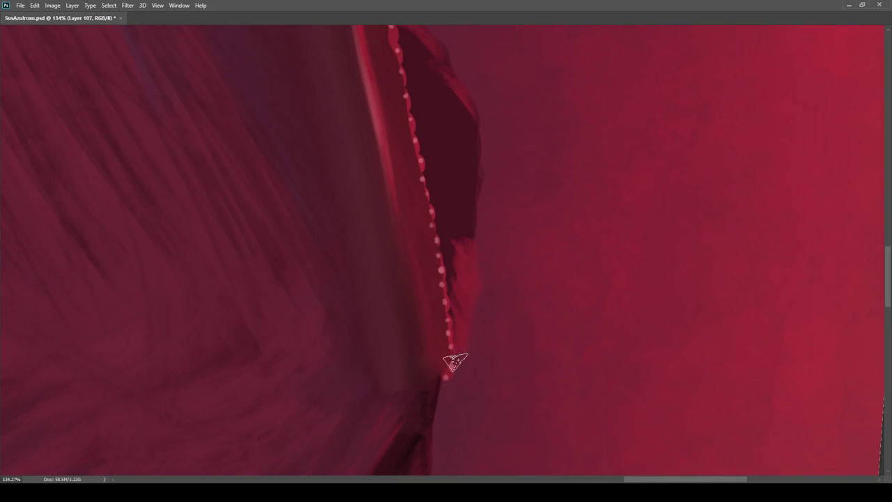
Step: Continue the red rim strands around the bun and shade its inner area with a muted purple-red sampled from the hair
drag(476, 268, 481, 301)
drag(477, 261, 494, 182)
alt+click(348, 288)
drag(465, 356, 476, 222)
key(r)
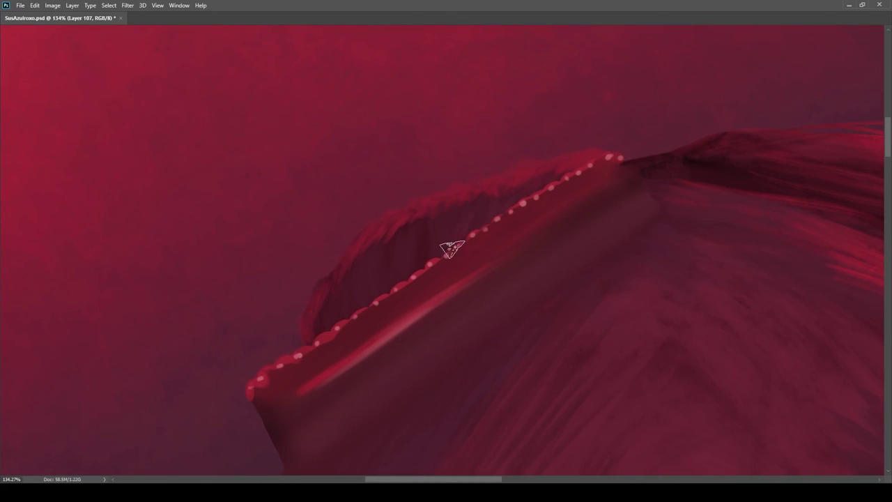
Step: Brighten the bun's outer rim with short, saturated red strands
scroll(332, 326, down, 6)
key(Escape)
scroll(428, 195, up, 4)
mouse_move(441, 324)
mouse_down()
mouse_move(420, 451)
mouse_move(451, 317)
mouse_move(443, 257)
mouse_up()
scroll(456, 376, up, 6)
drag(421, 202, 400, 163)
drag(432, 302, 442, 226)
scroll(424, 350, down, 6)
Step: On a new layer, paint bright red rim strands along the back of the crown, running down toward the hair clip
drag(349, 177, 522, 258)
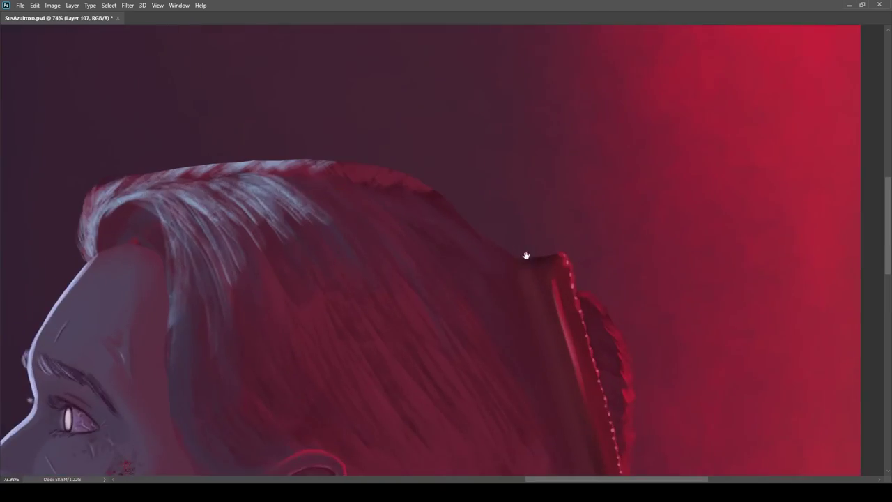
scroll(436, 221, up, 4)
drag(415, 180, 432, 189)
scroll(443, 200, down, 4)
scroll(454, 189, up, 2)
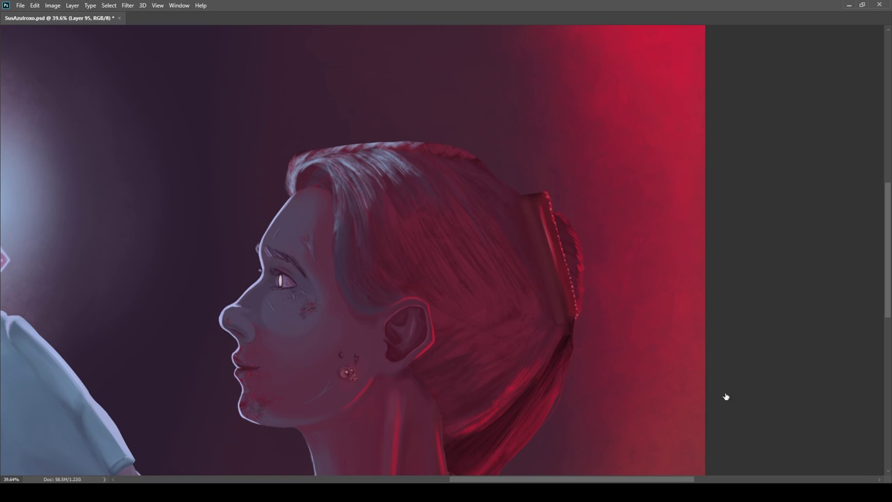
scroll(488, 115, up, 3)
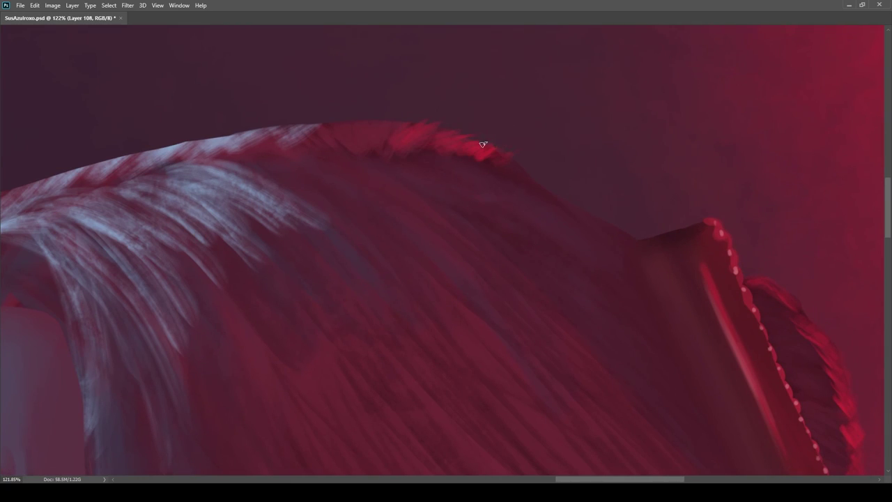
scroll(494, 132, down, 4)
scroll(557, 160, up, 4)
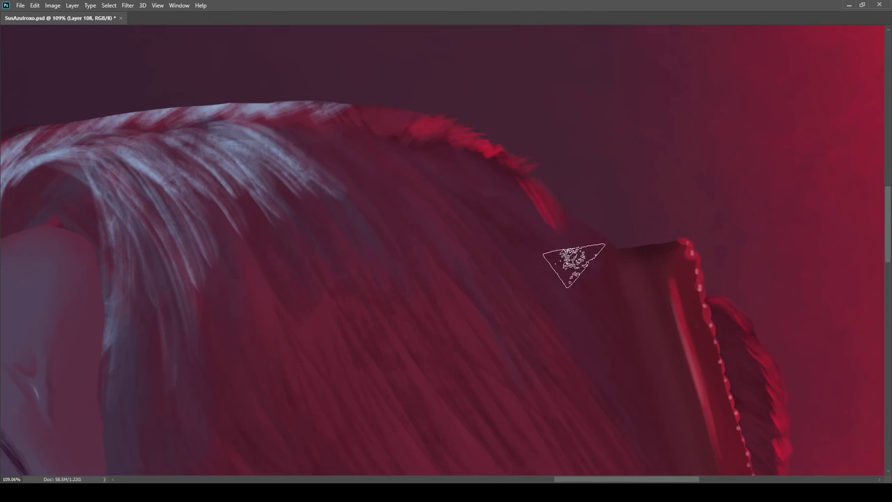
scroll(590, 203, down, 5)
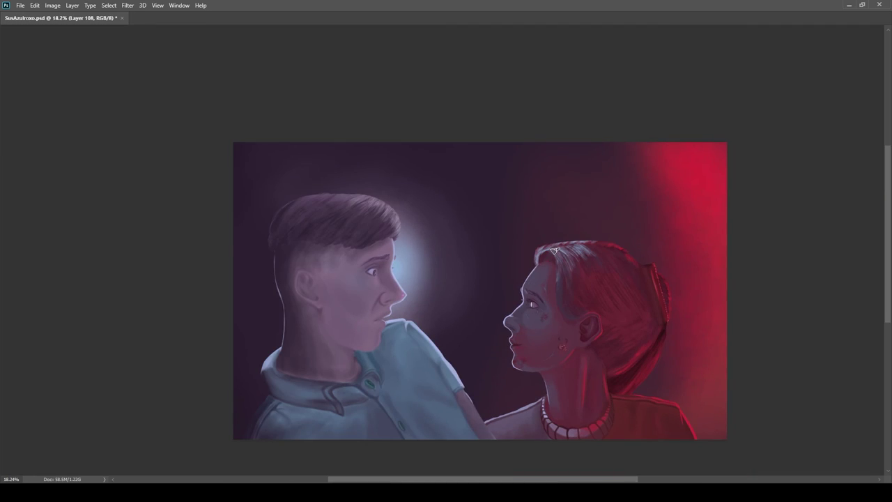